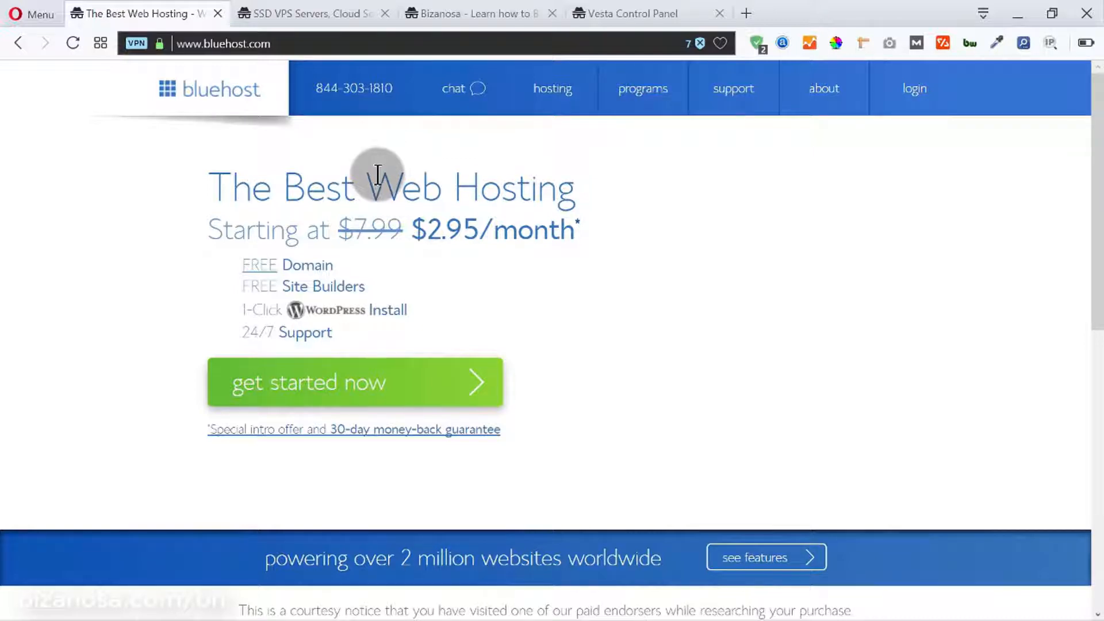
Switch from Bluehost to the Vultr cloud hosting tab.
click(313, 13)
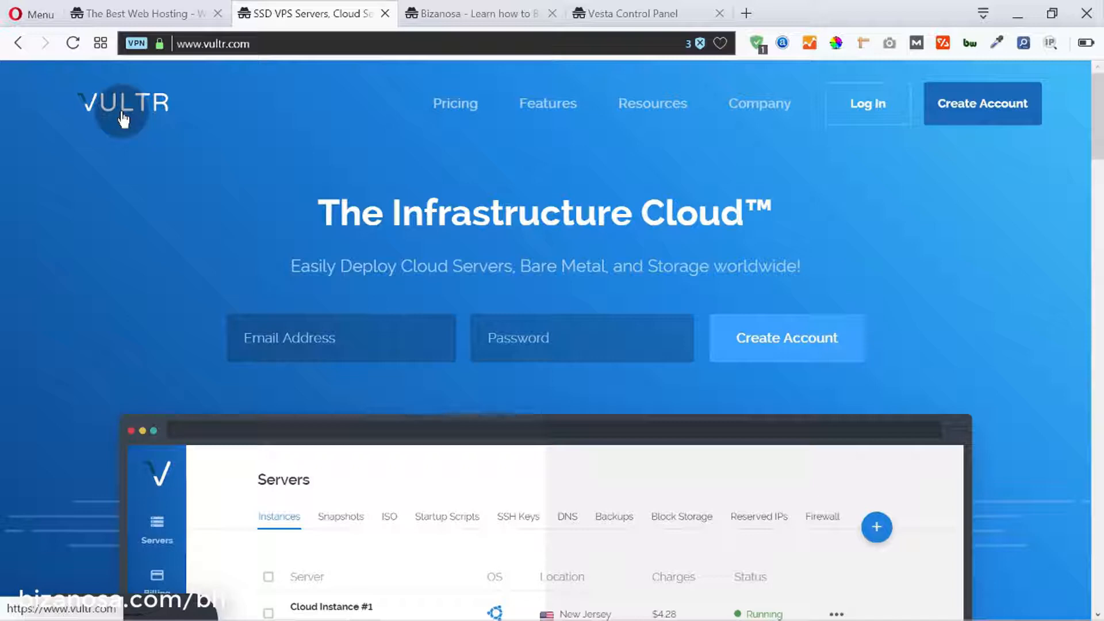
Move to the Bizanosa web tutorials tab with Ctrl+Tab.
key(ctrl+Tab)
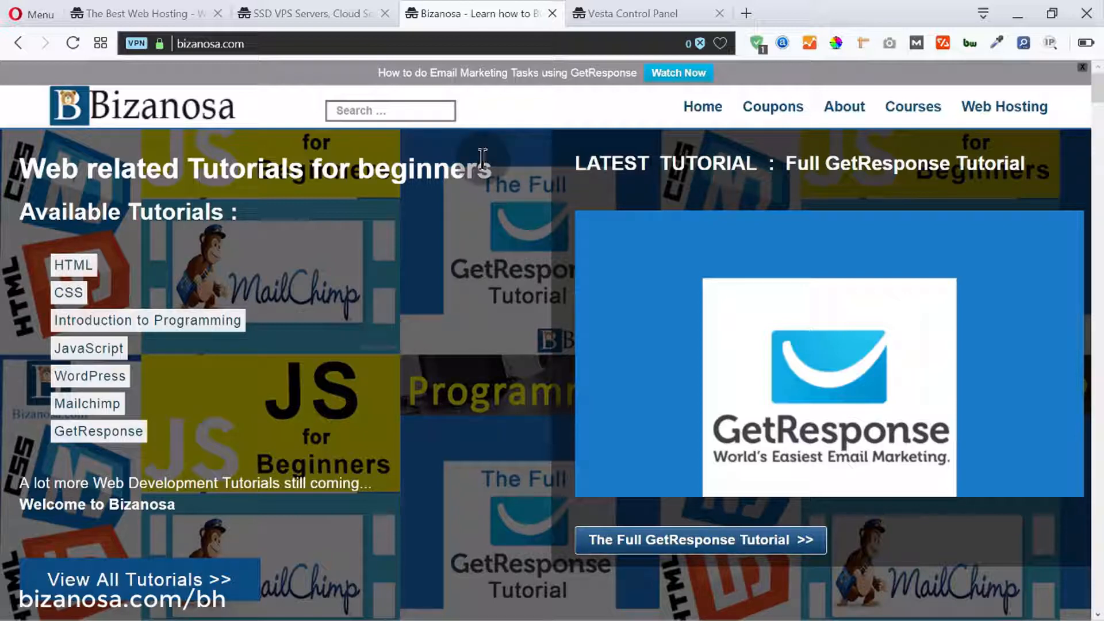
Leave the Bizanosa search box and bring up the vestacp.com Vesta Control Panel site.
click(414, 114)
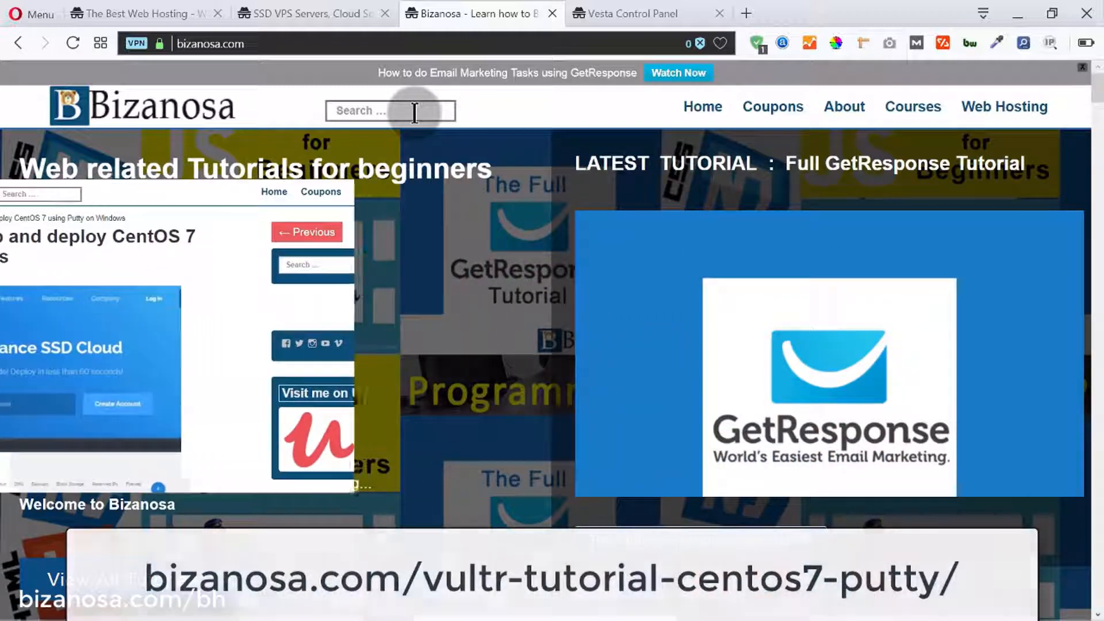
click(613, 11)
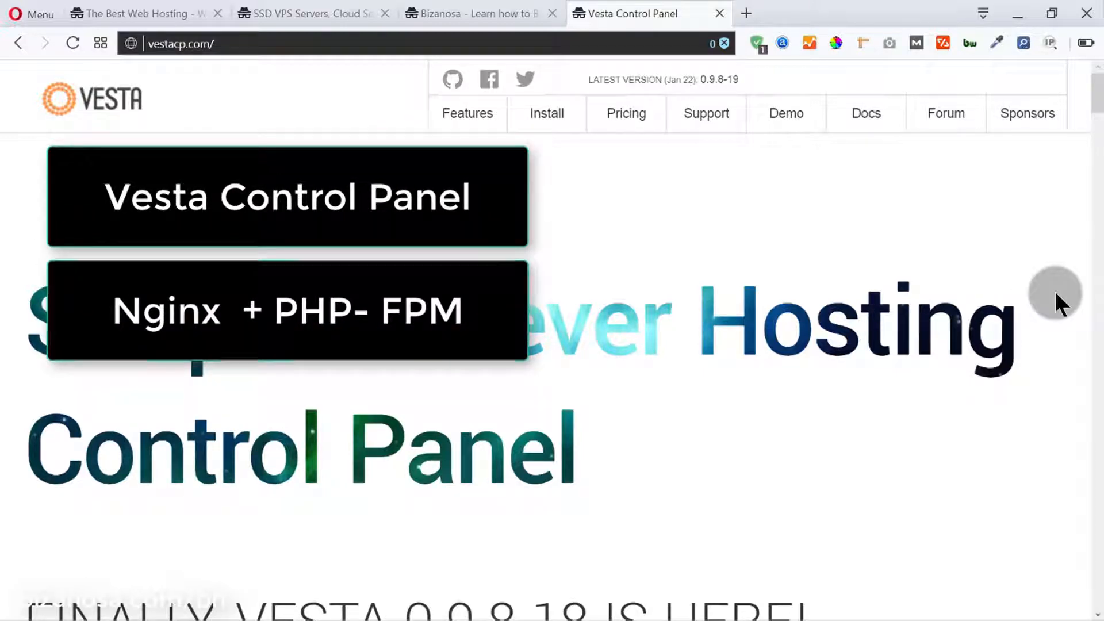
click(287, 12)
scroll(383, 151, down, 5)
scroll(383, 151, down, 12)
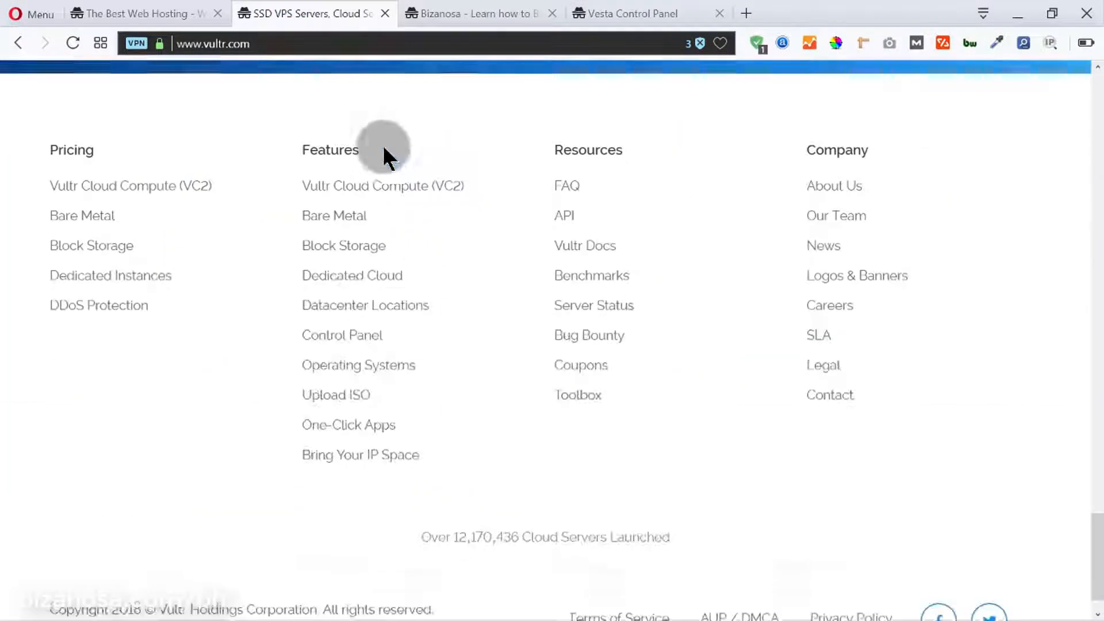
scroll(383, 150, up, 5)
scroll(383, 150, up, 8)
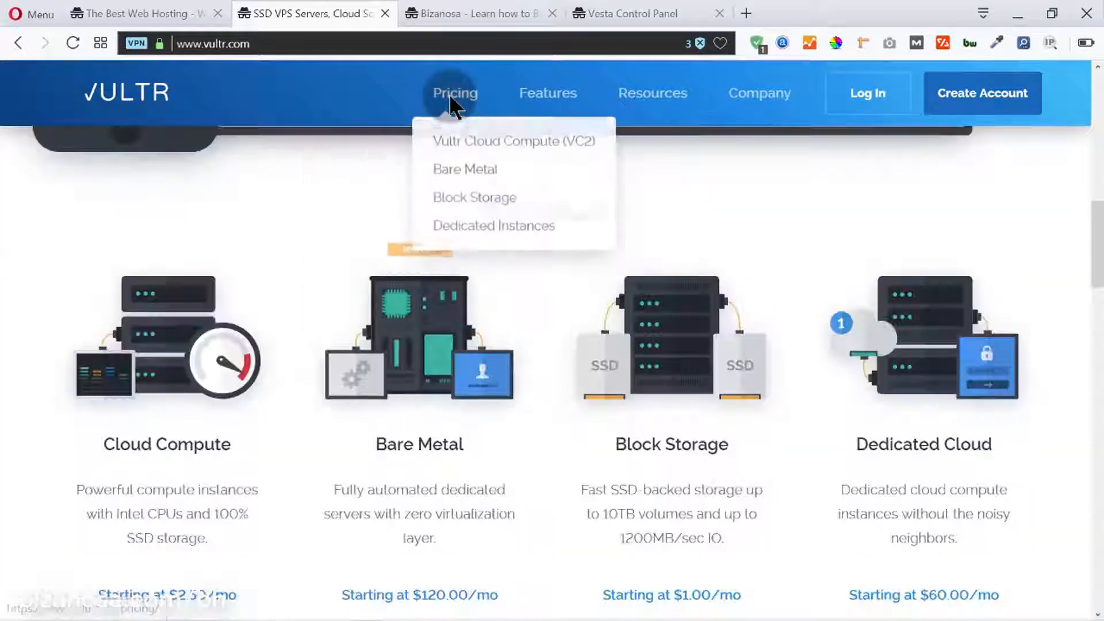
click(451, 99)
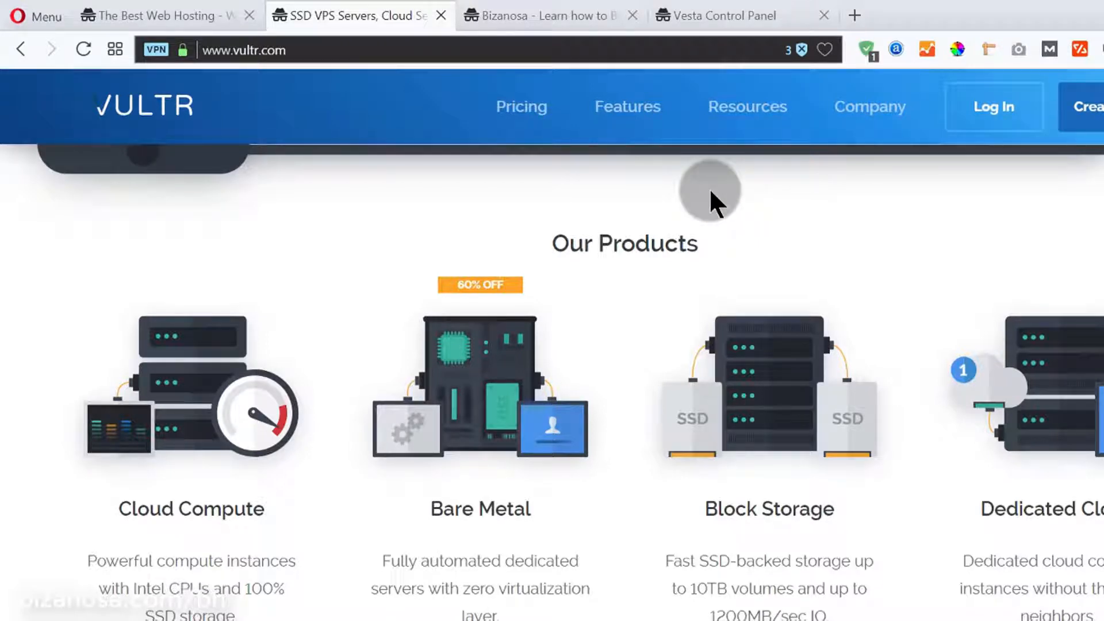
click(723, 13)
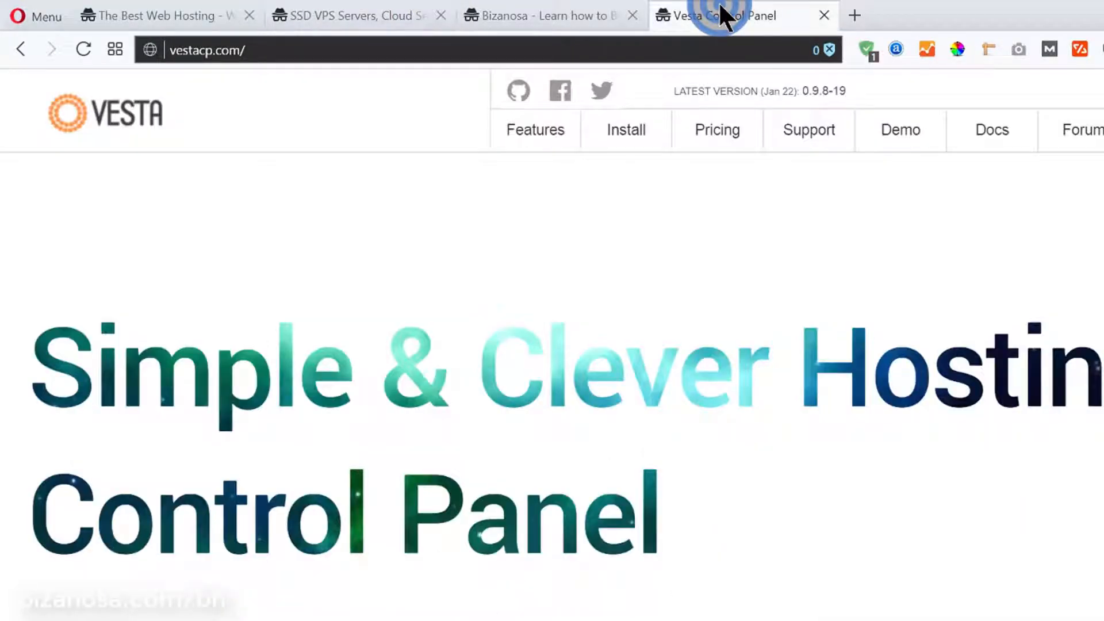
Open the Vesta Install page and scroll down to Advanced Install Settings.
click(629, 143)
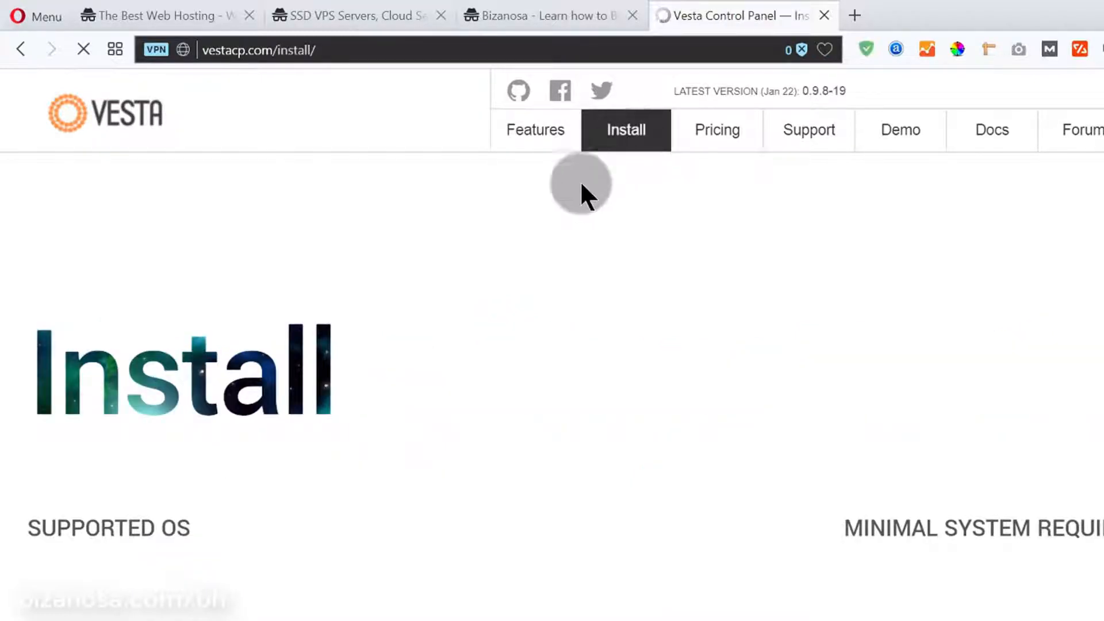
scroll(642, 252, down, 3)
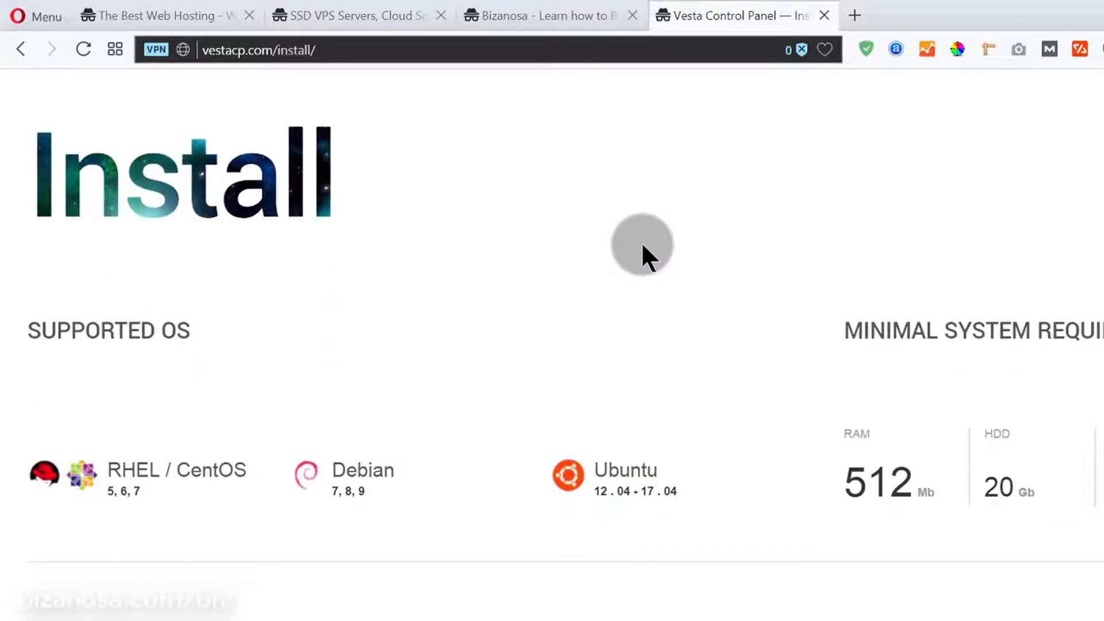
scroll(642, 246, down, 2)
scroll(642, 246, down, 5)
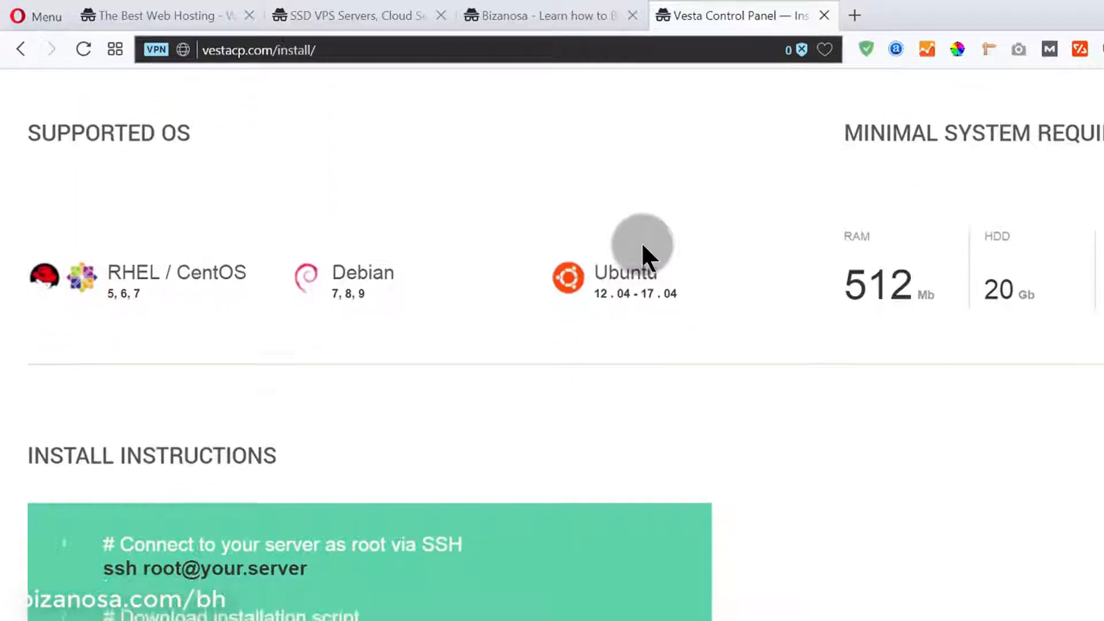
scroll(643, 246, down, 2)
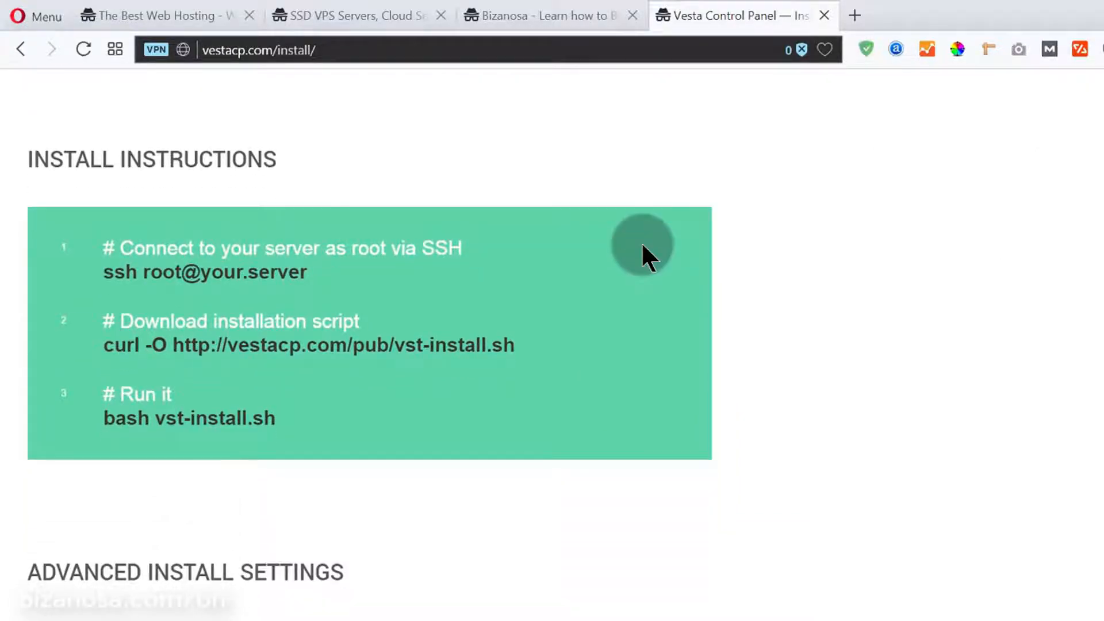
scroll(642, 246, down, 3)
scroll(642, 246, down, 2)
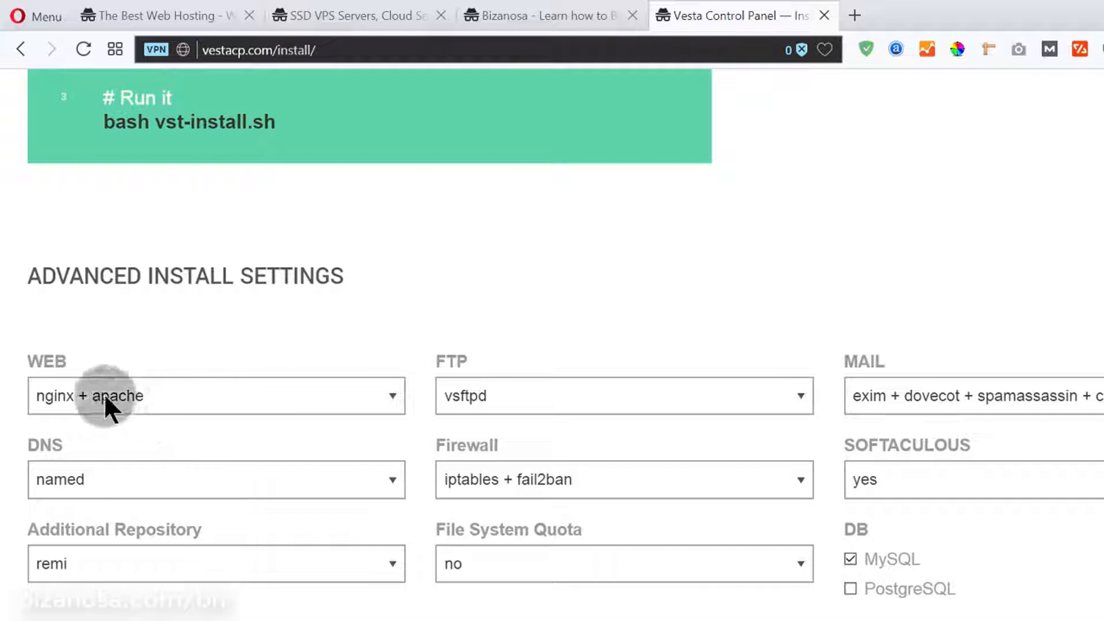
Set the WEB advanced install option to nginx + php-fpm.
click(187, 395)
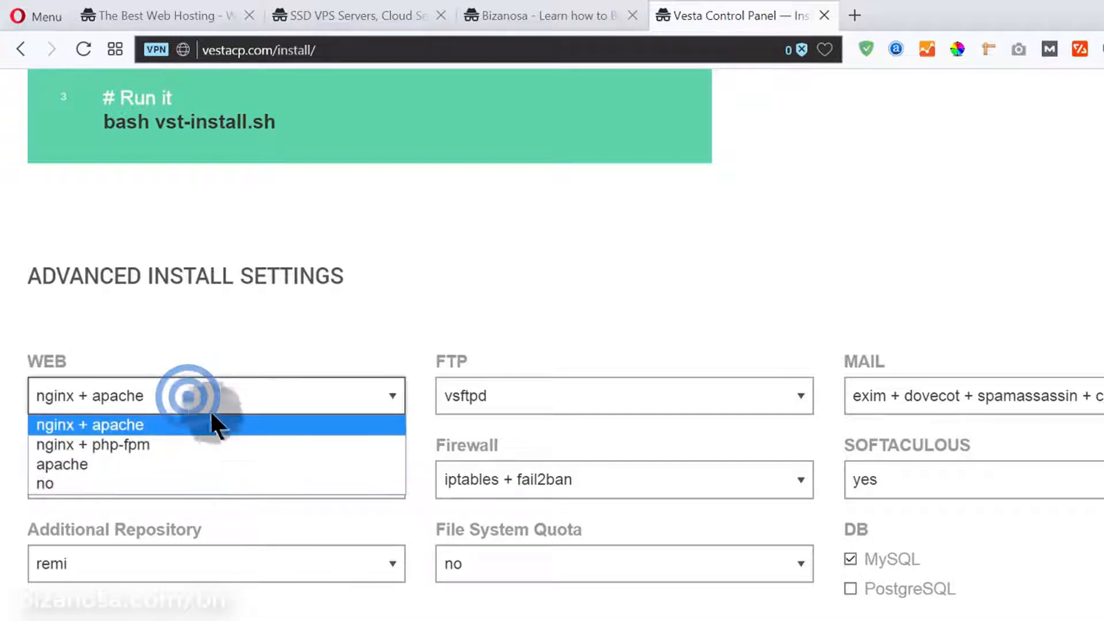
click(161, 443)
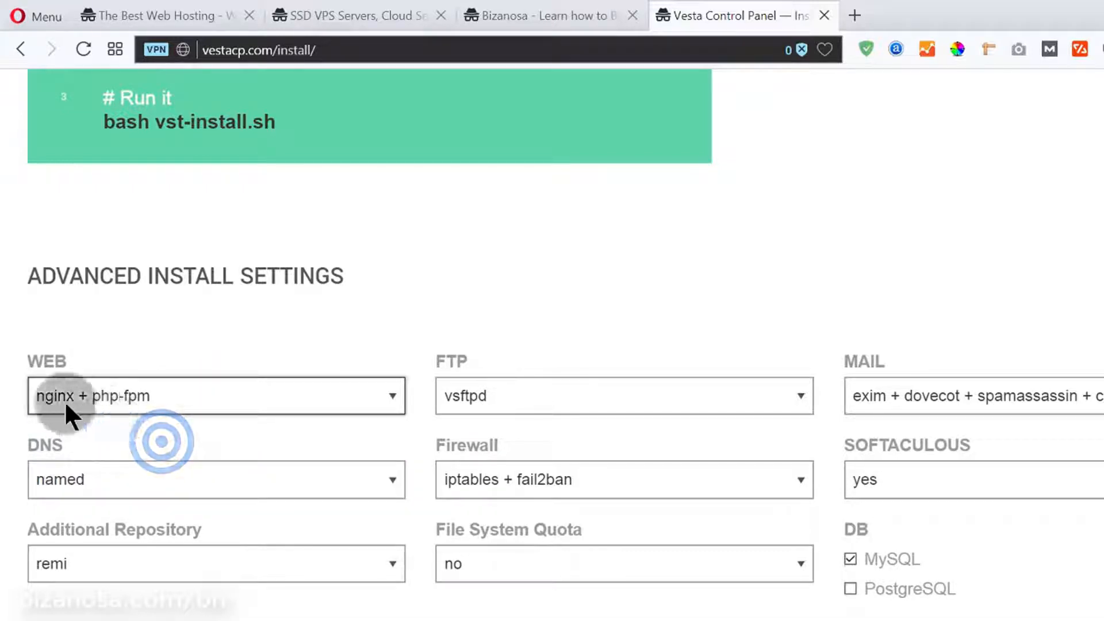
scroll(464, 267, down, 3)
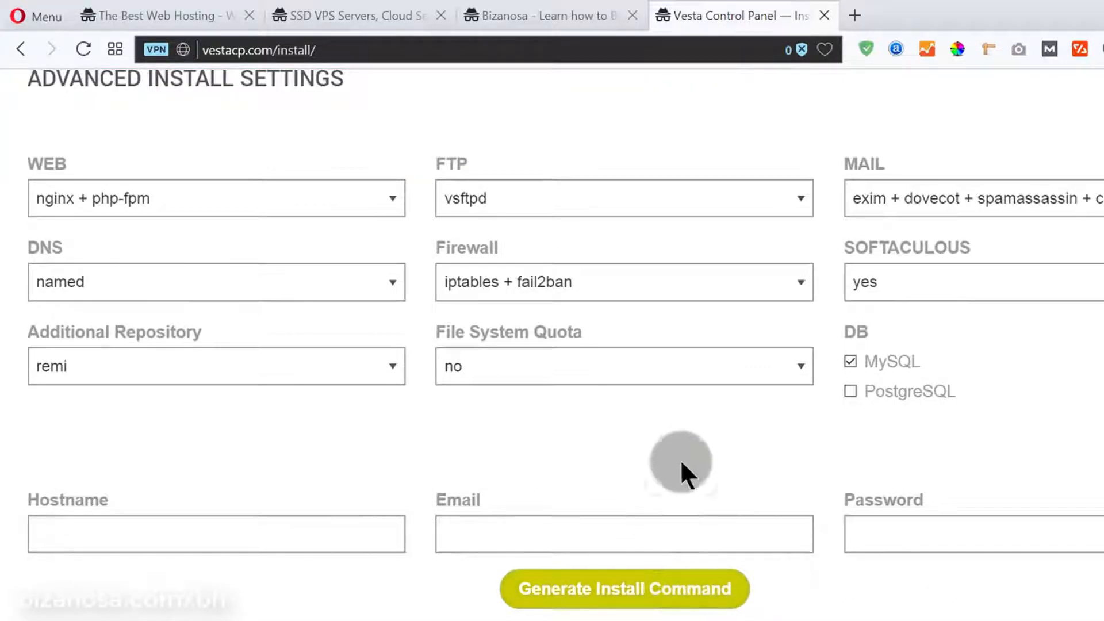
scroll(619, 133, up, 10)
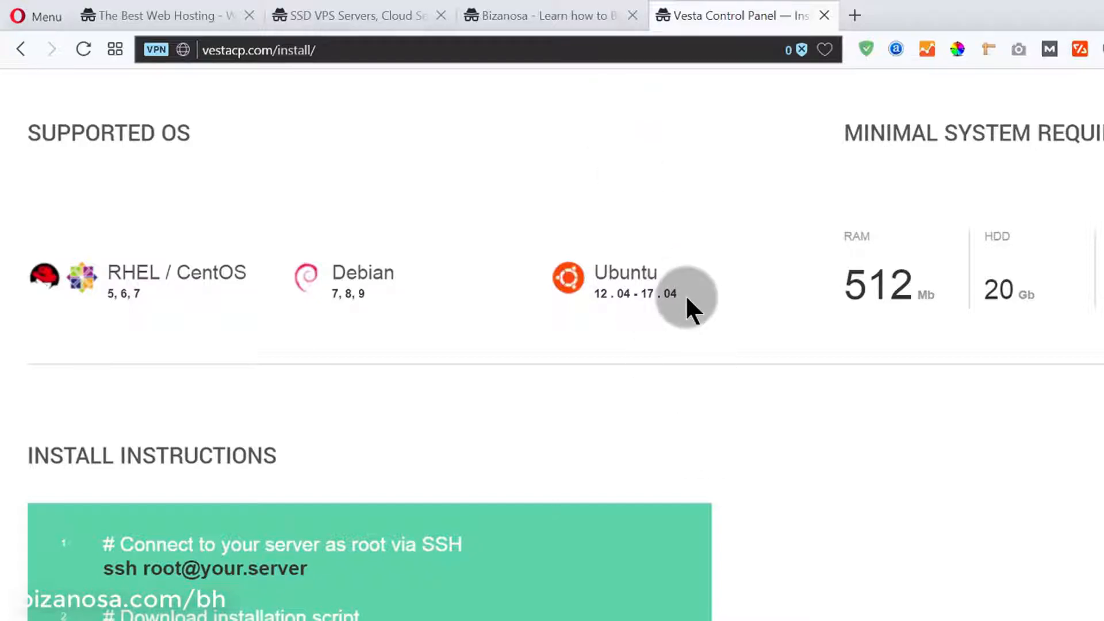
scroll(688, 299, up, 5)
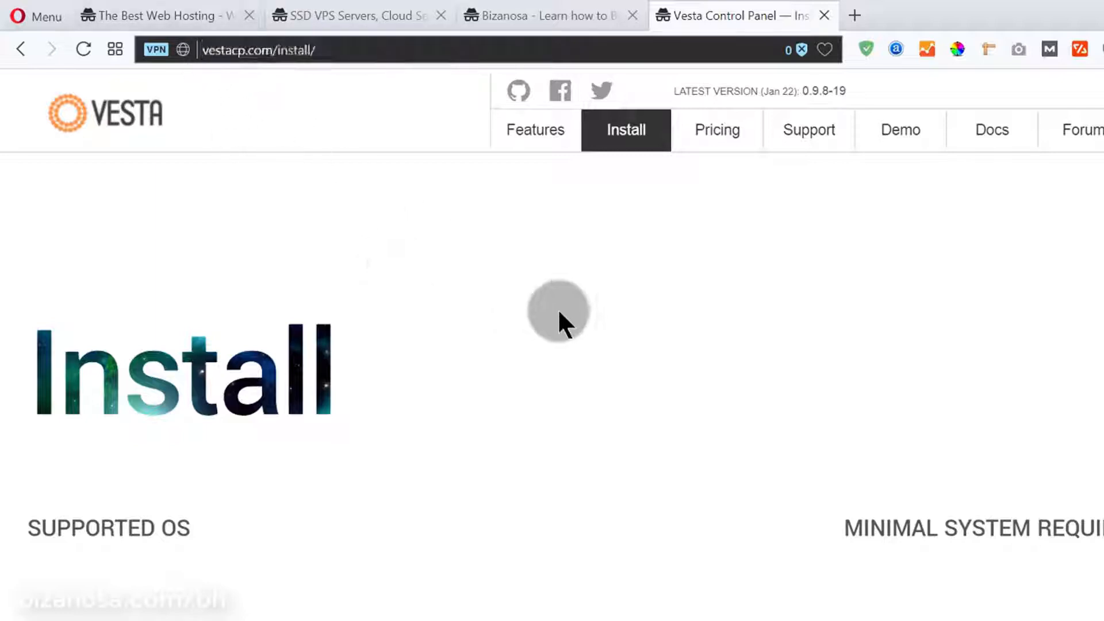
scroll(543, 273, down, 2)
scroll(544, 274, up, 2)
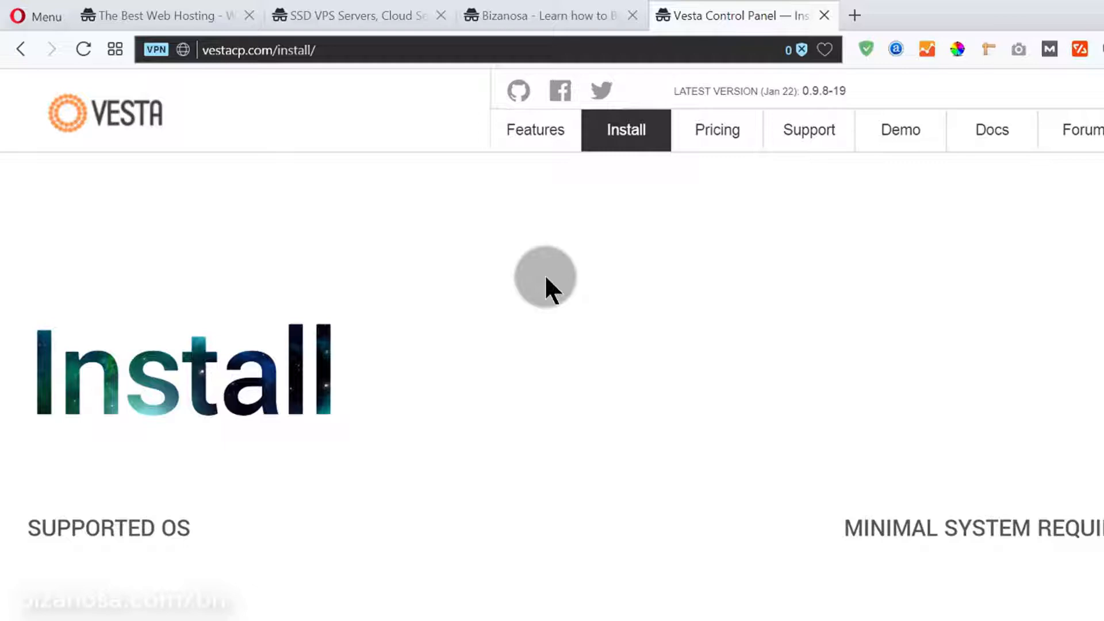
Visit the Vultr tab, then focus the Bizanosa site's search field.
click(337, 12)
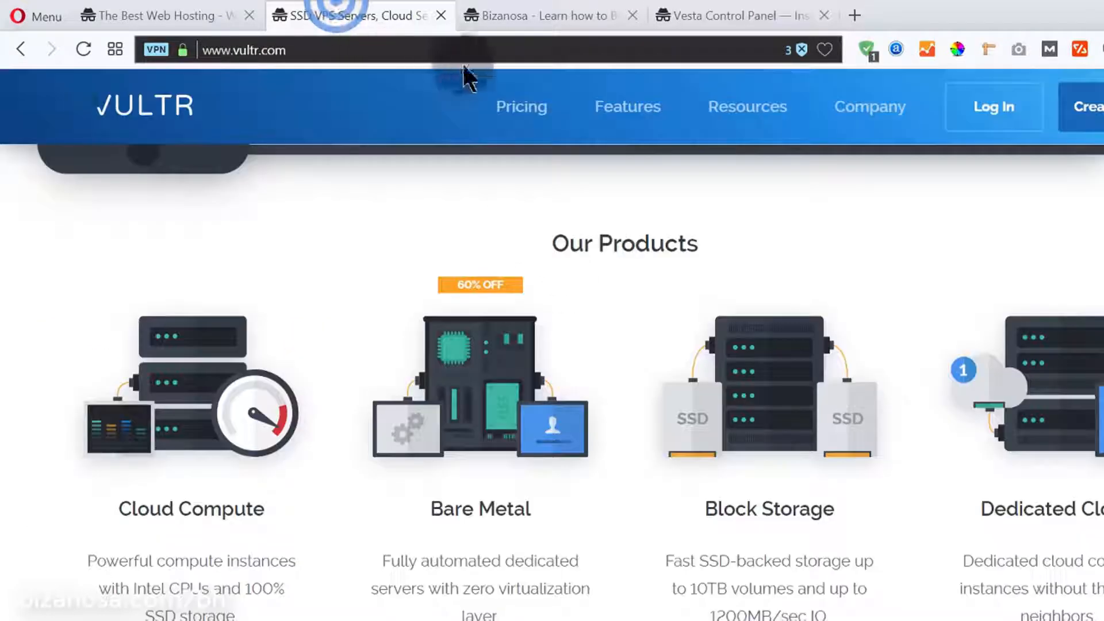
click(536, 8)
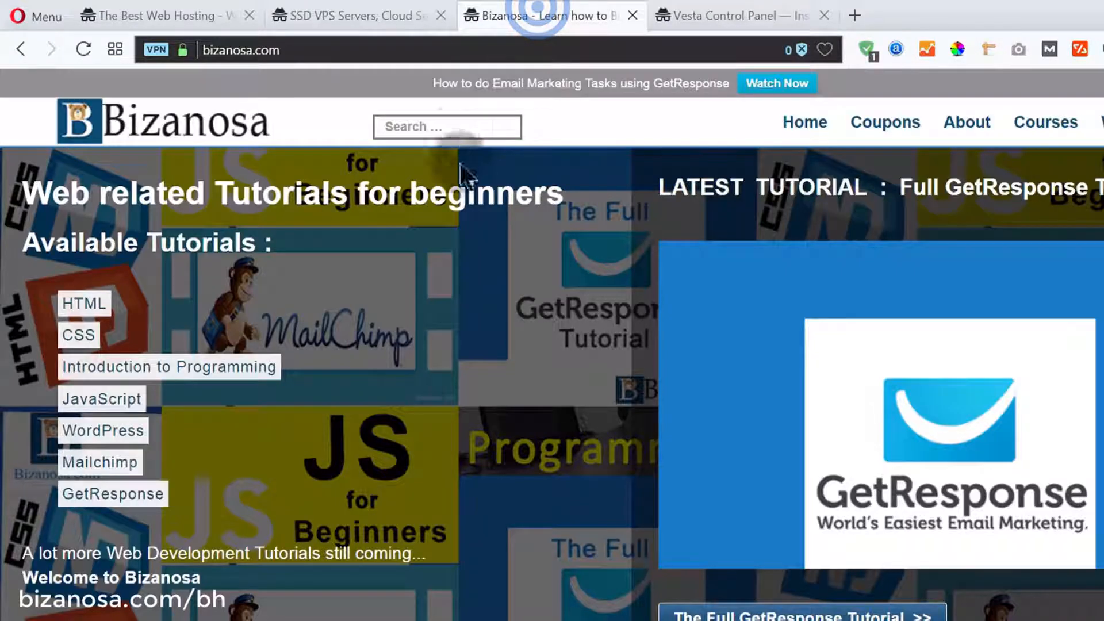
click(452, 128)
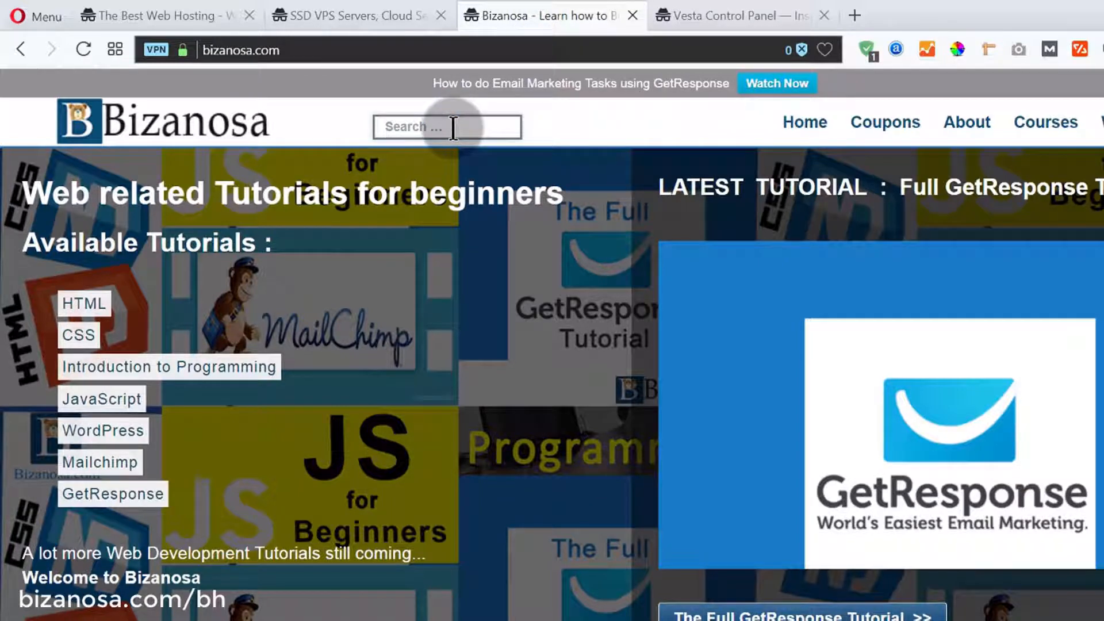
click(453, 128)
Review the Vesta install page again, then return to the Bluehost tab.
click(712, 17)
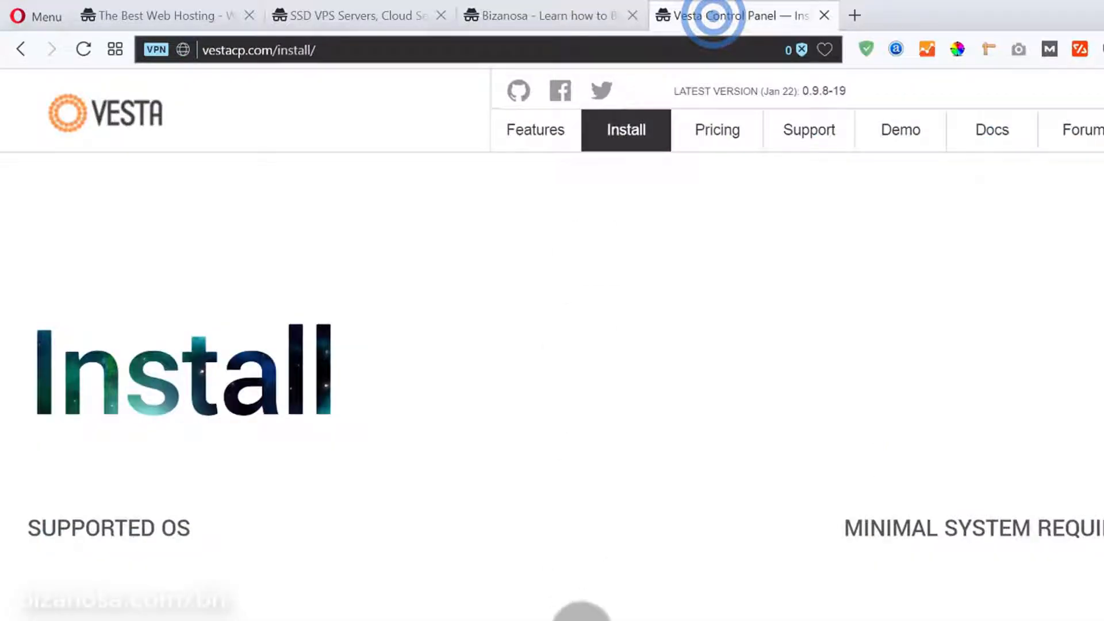
scroll(525, 396, down, 1)
scroll(525, 391, down, 15)
scroll(387, 338, up, 8)
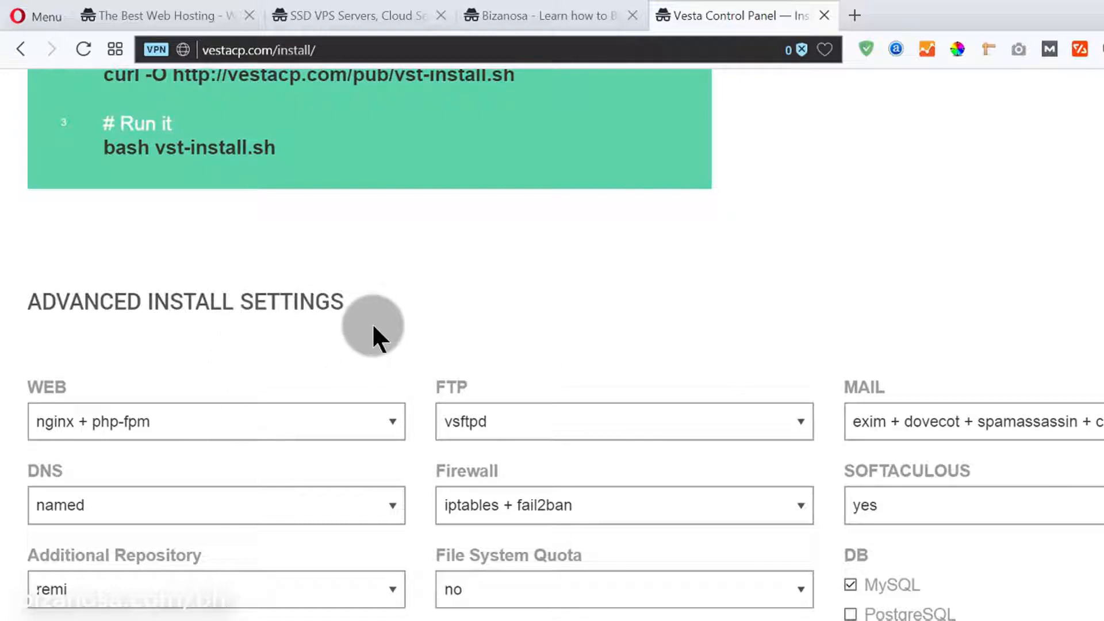
scroll(373, 326, up, 15)
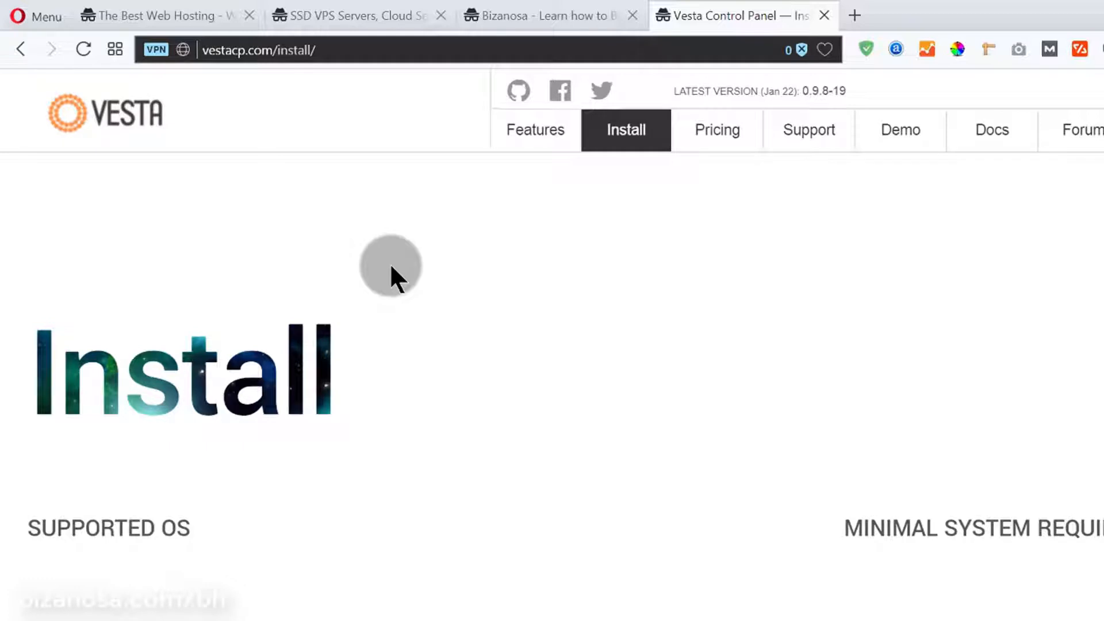
click(172, 16)
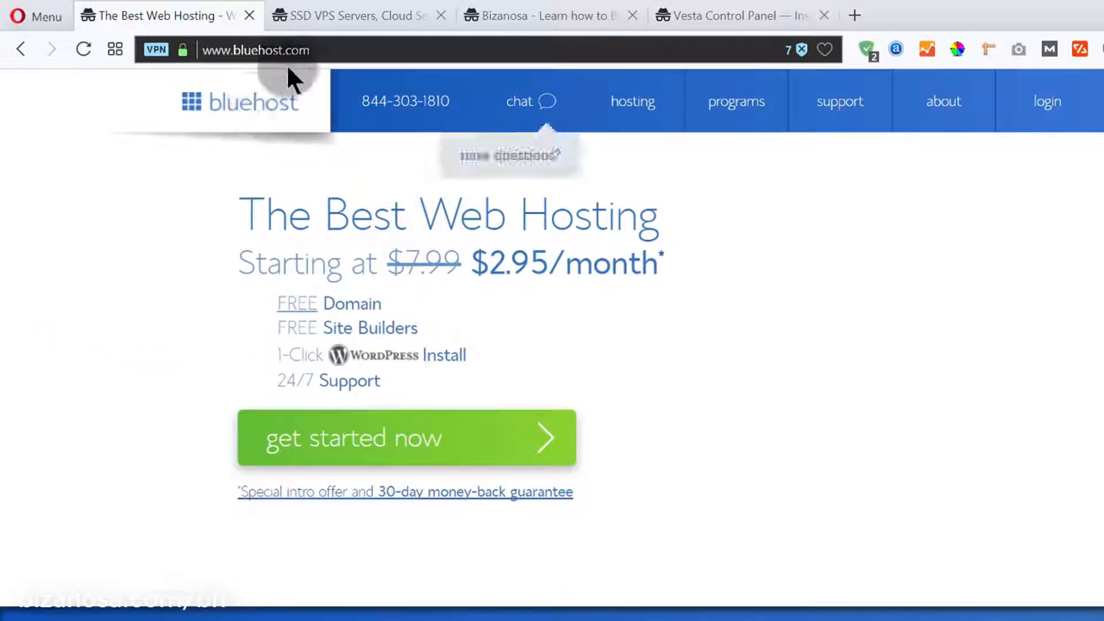
Enter my.bluehost.com in the address bar to load the hosting login page.
click(311, 48)
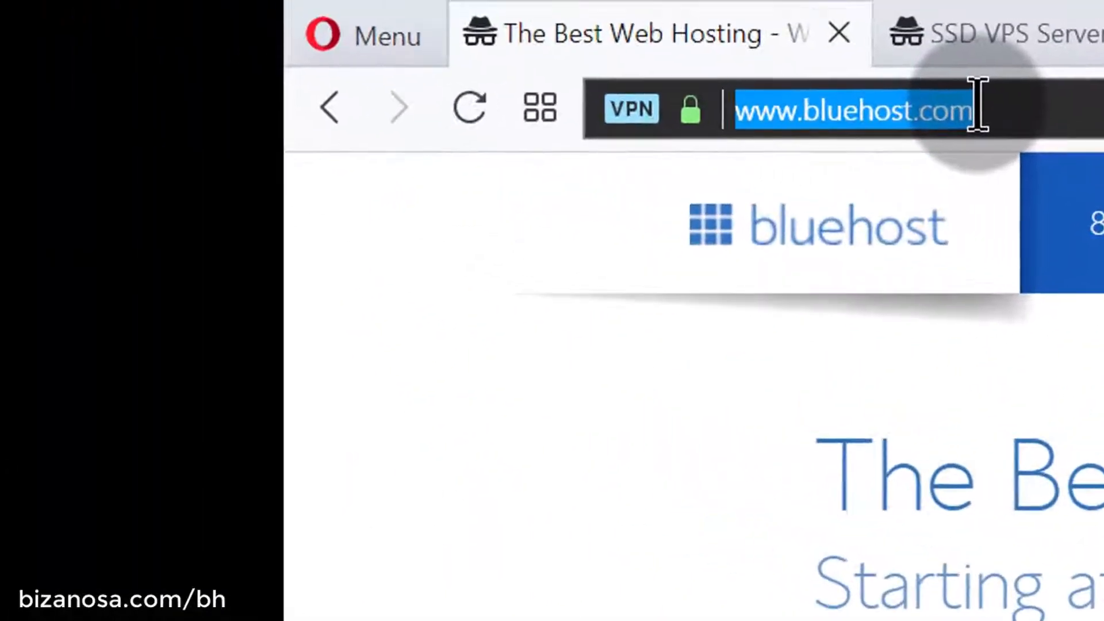
text(my)
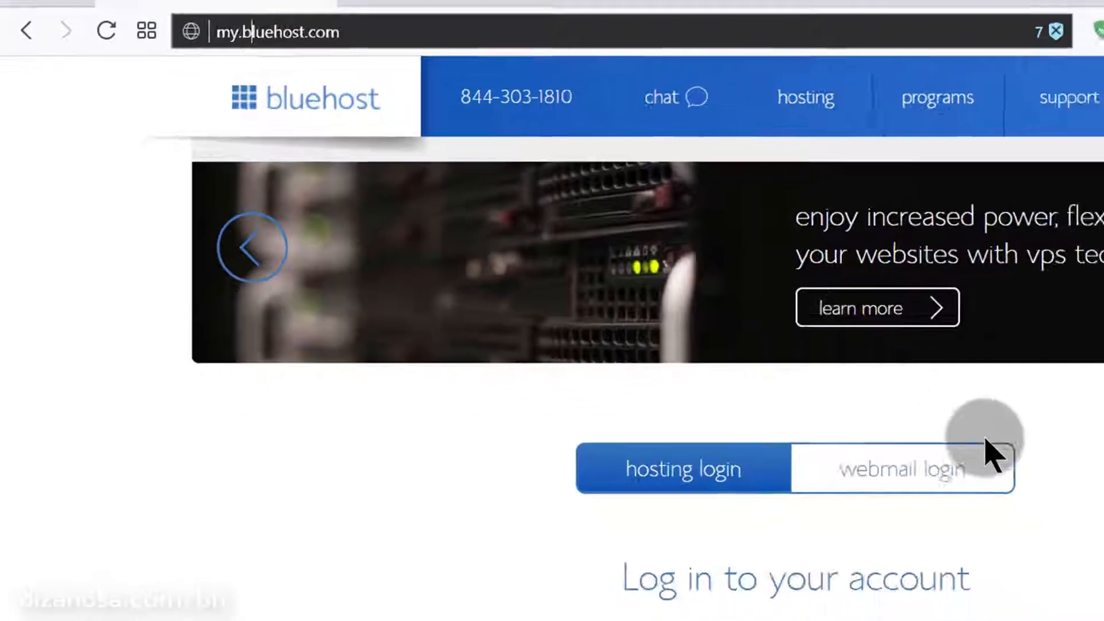
Log in to the Bluehost hosting account with its domain/username and password.
scroll(986, 451, down, 5)
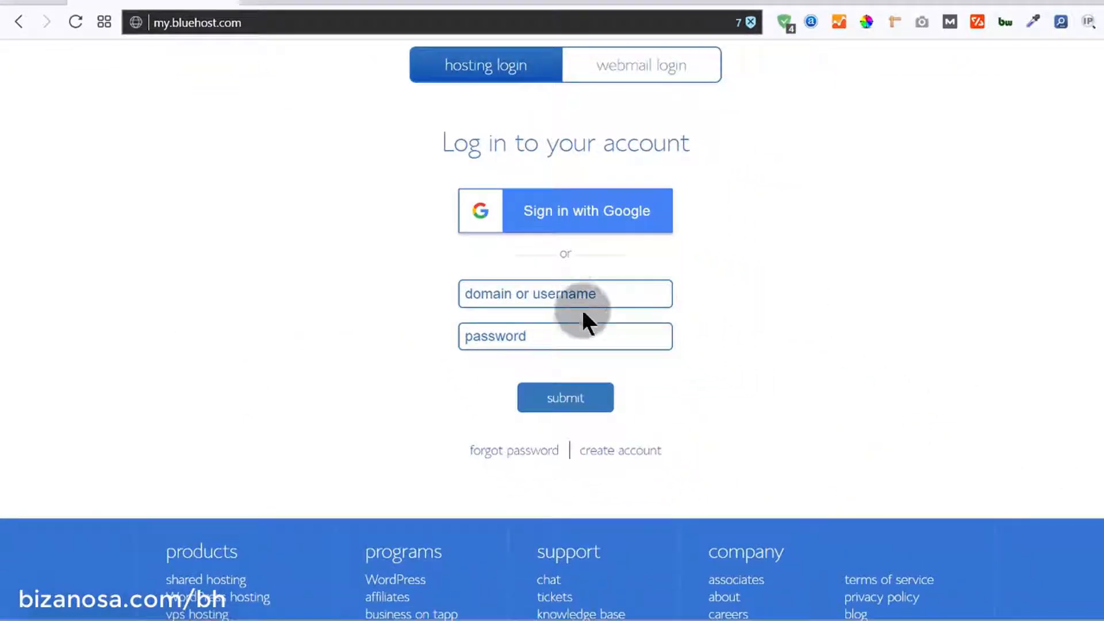
click(572, 296)
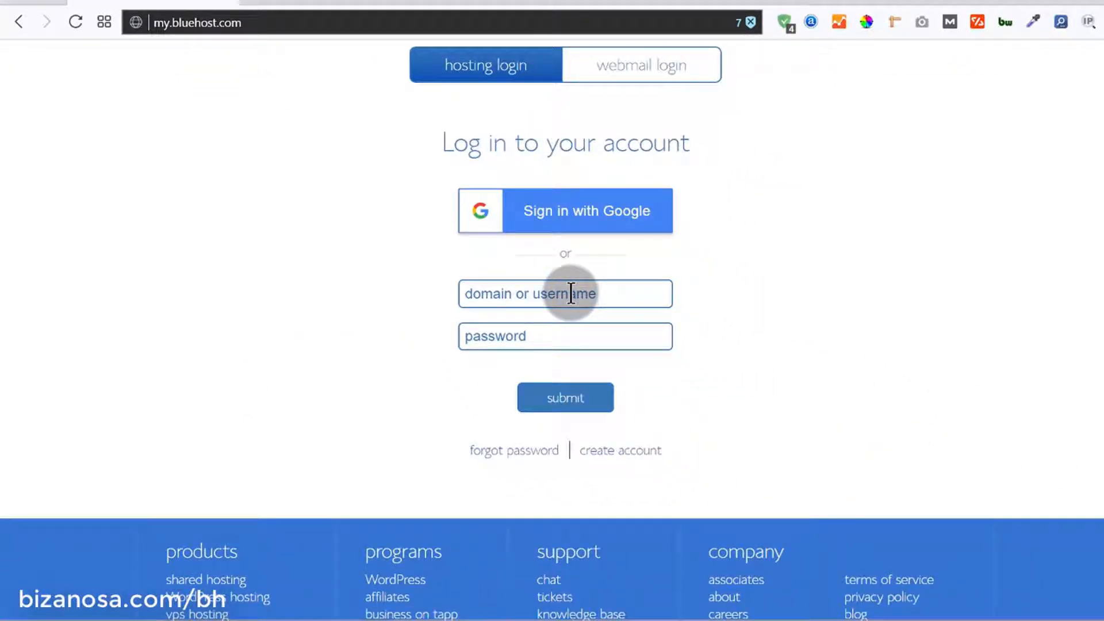
scroll(768, 296, up, 4)
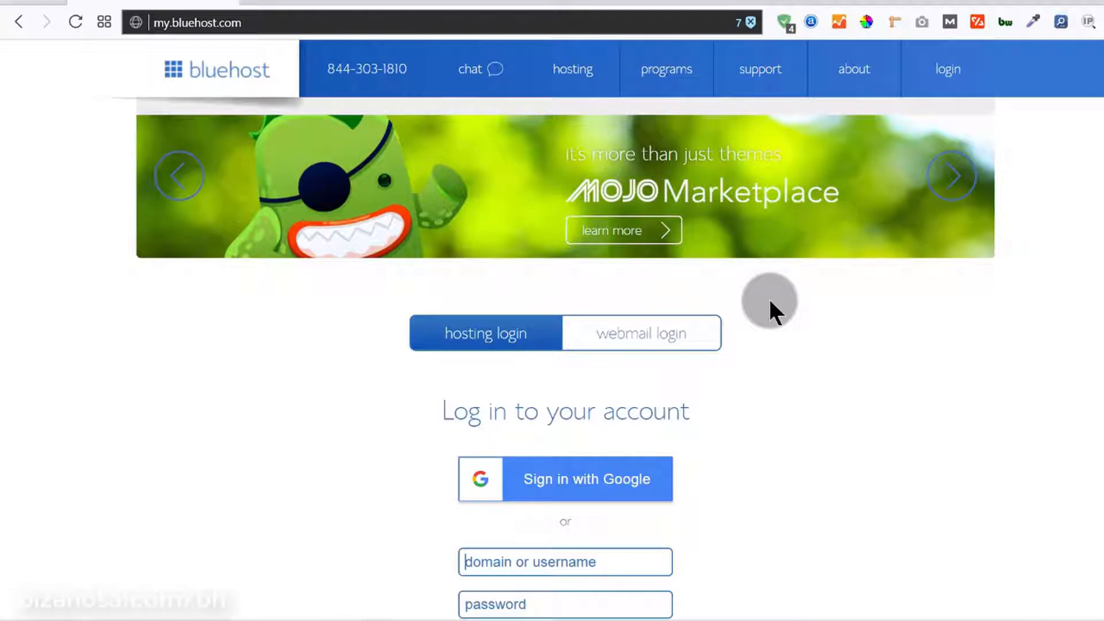
scroll(544, 452, down, 1)
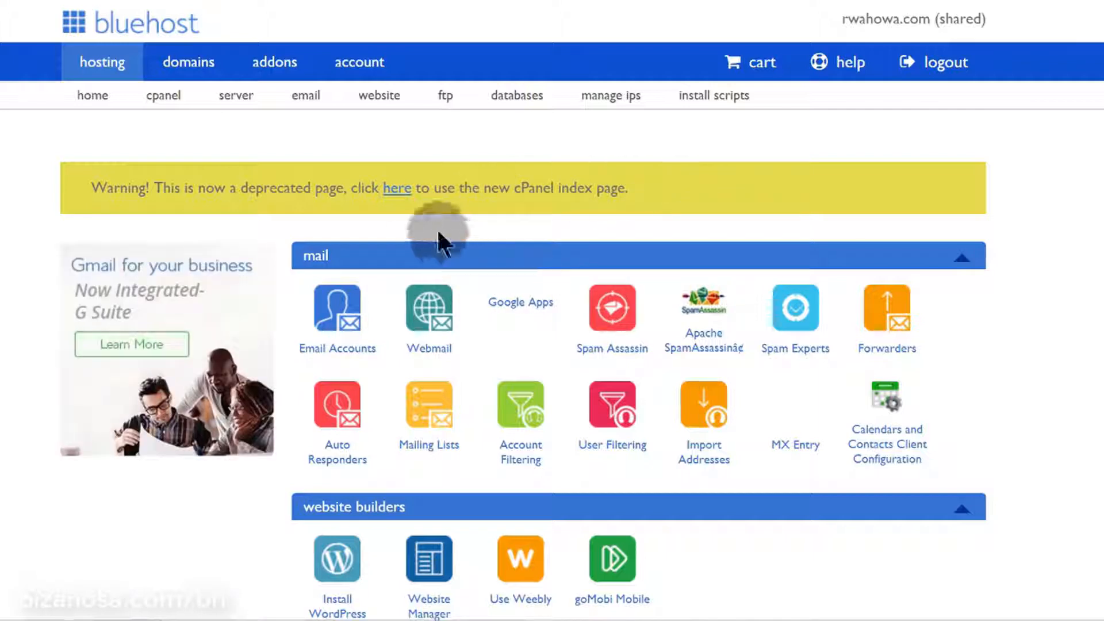
Load the new cPanel index and highlight the hosting plan's 04/06/18 expiry date.
click(397, 189)
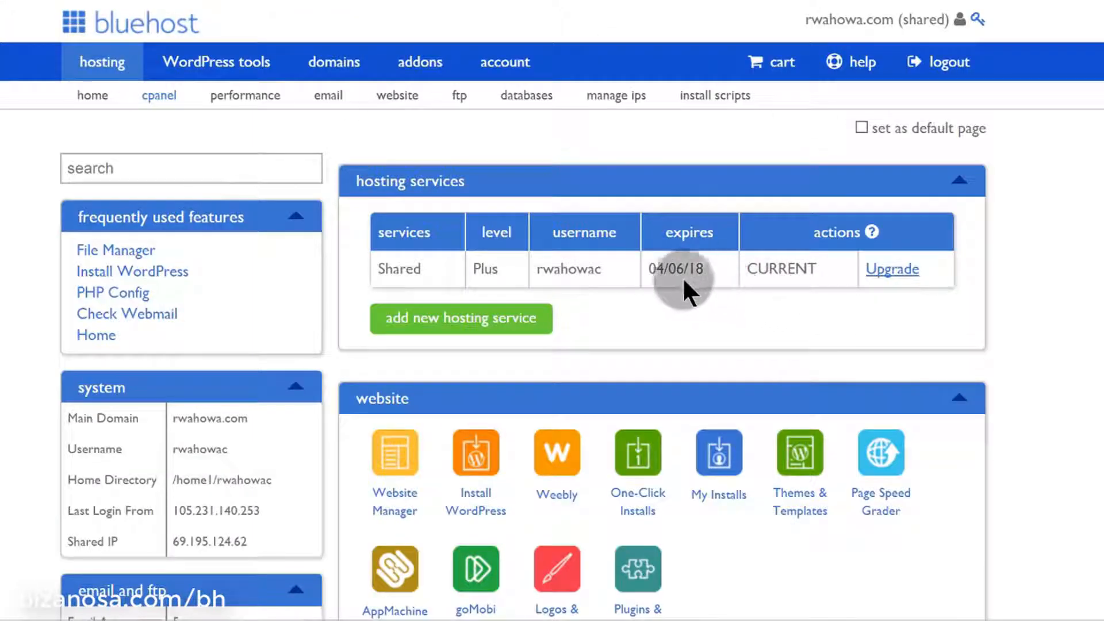
click(652, 267)
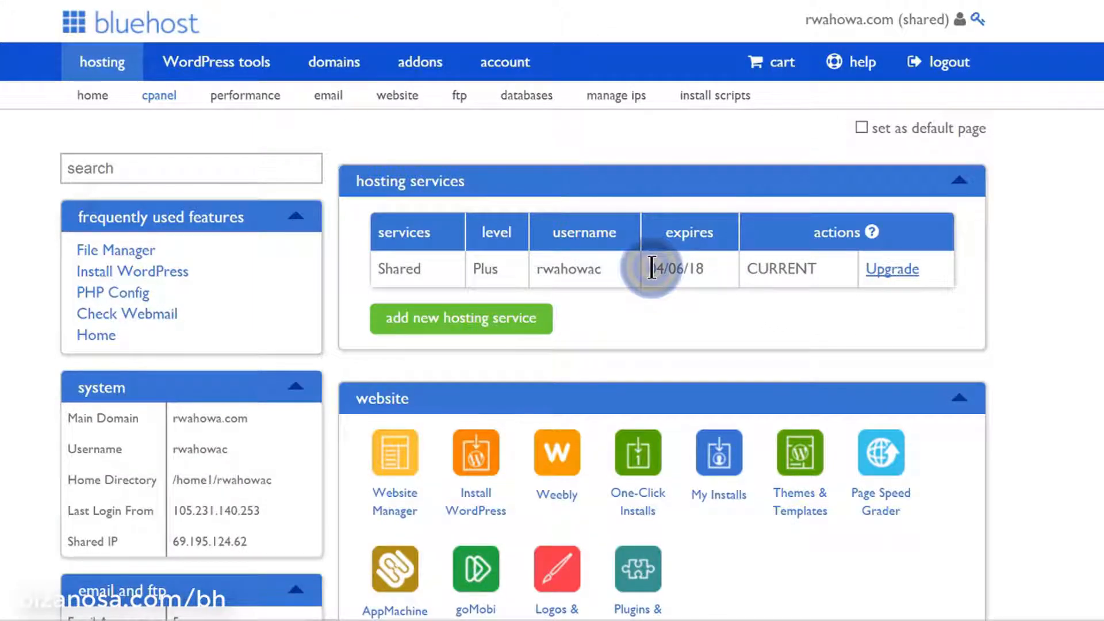
double_click(652, 268)
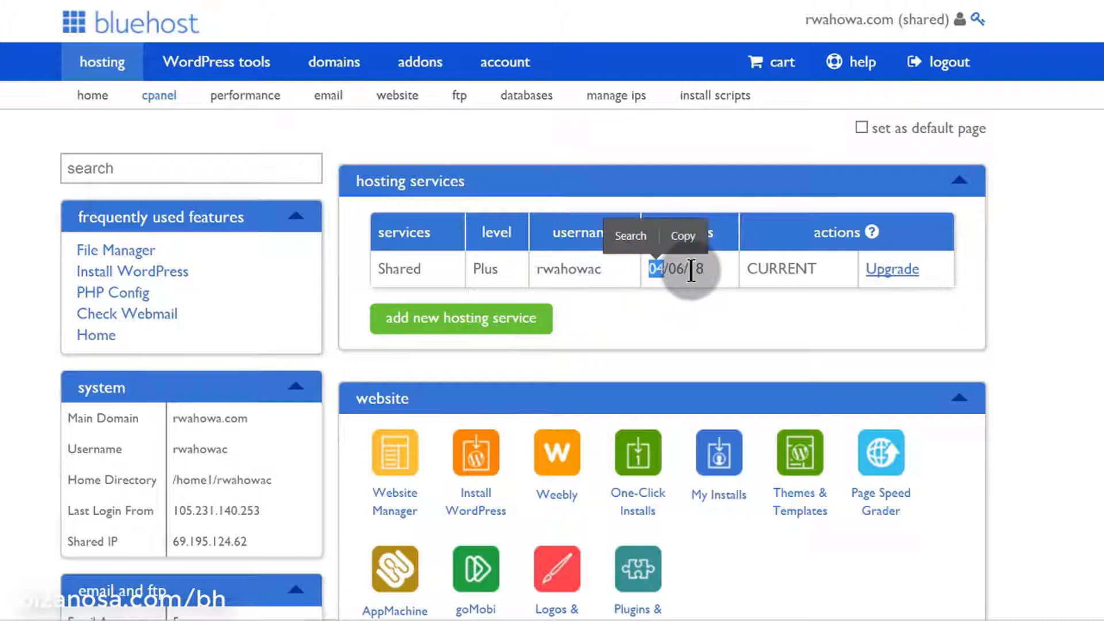
click(676, 280)
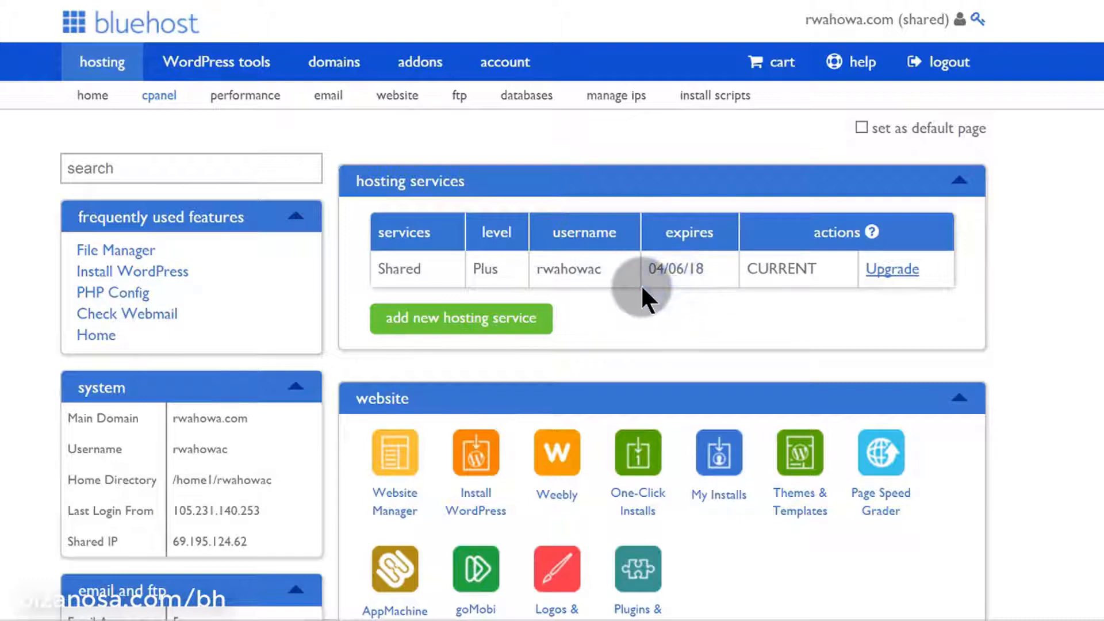
scroll(641, 284, down, 3)
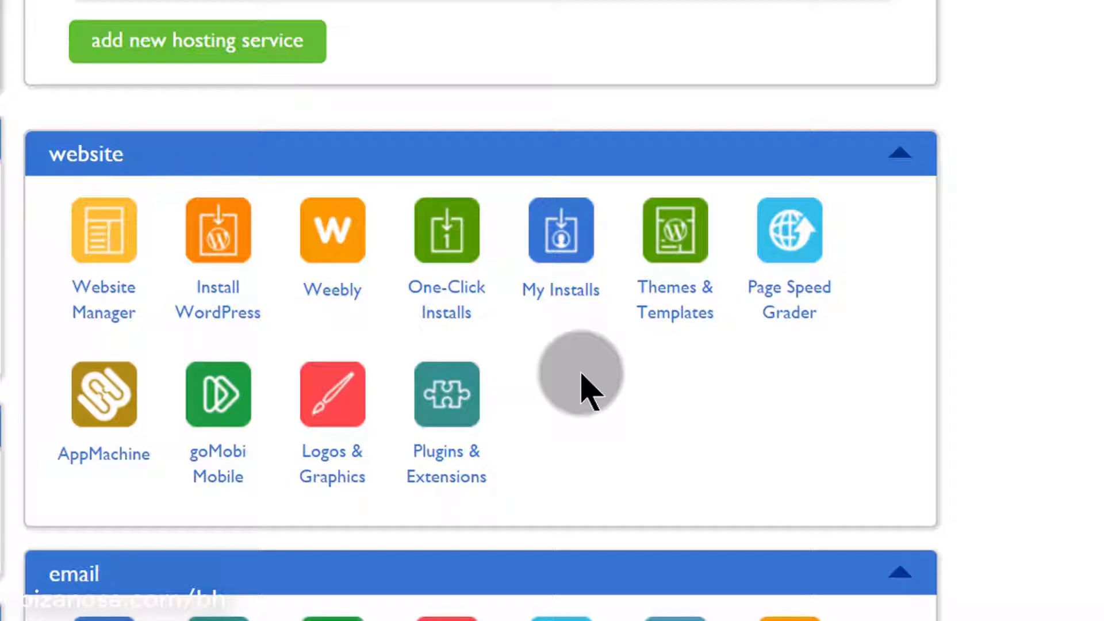
scroll(580, 373, down, 3)
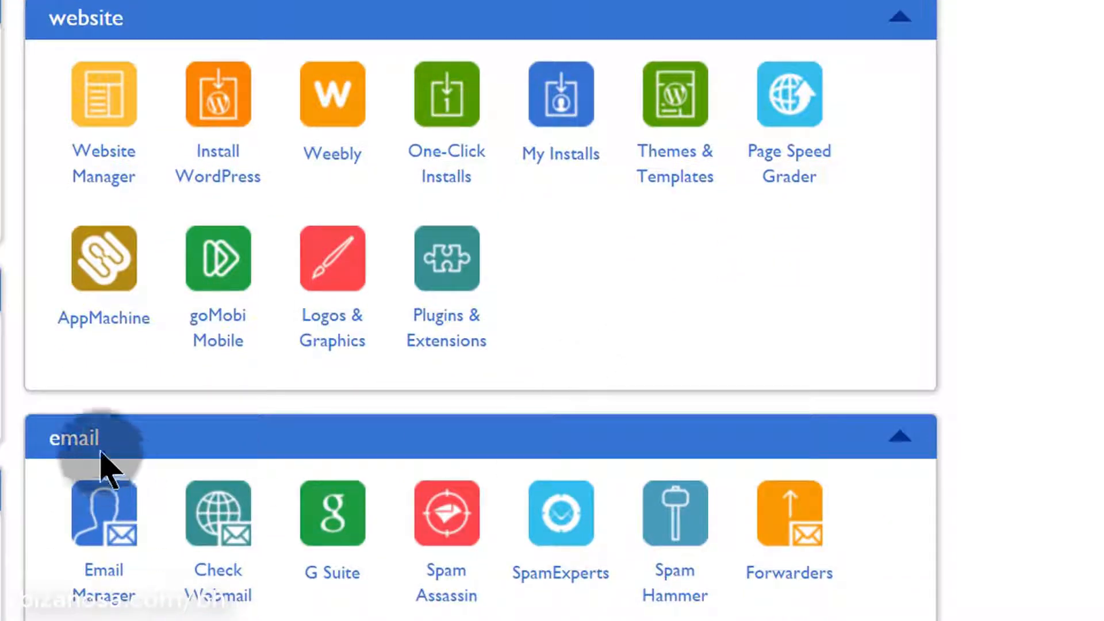
scroll(109, 454, down, 1)
scroll(115, 451, down, 4)
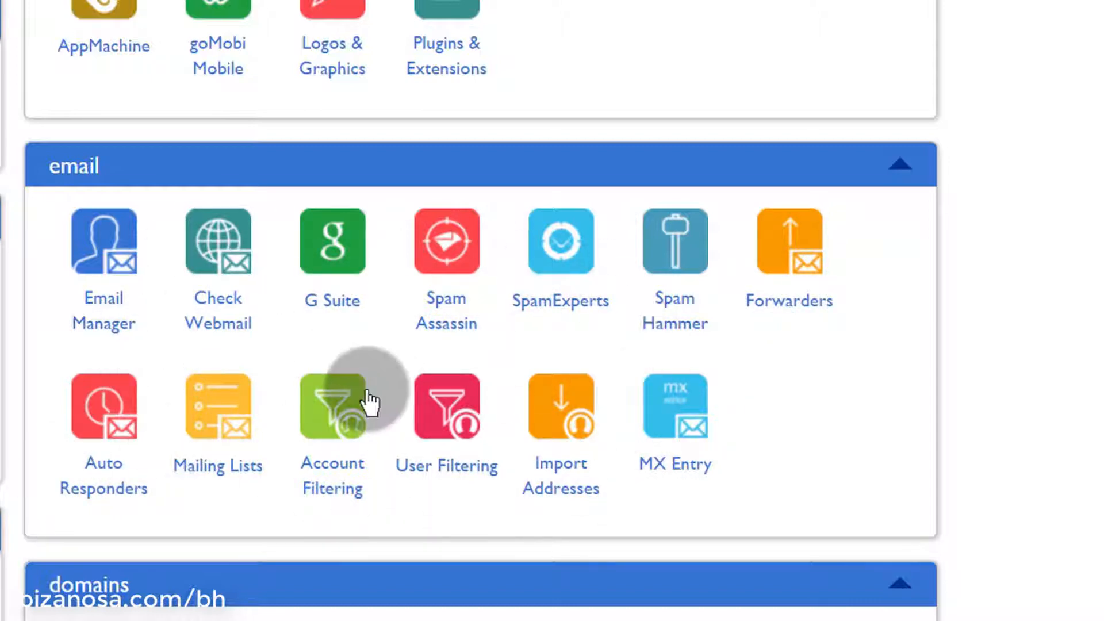
scroll(368, 400, down, 7)
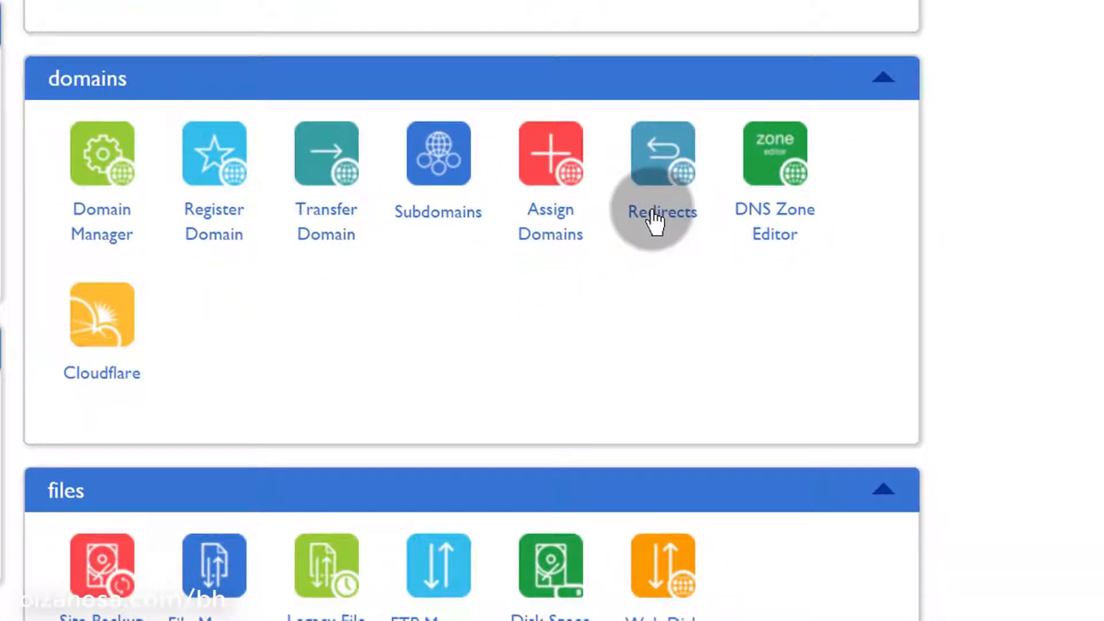
scroll(654, 218, down, 2)
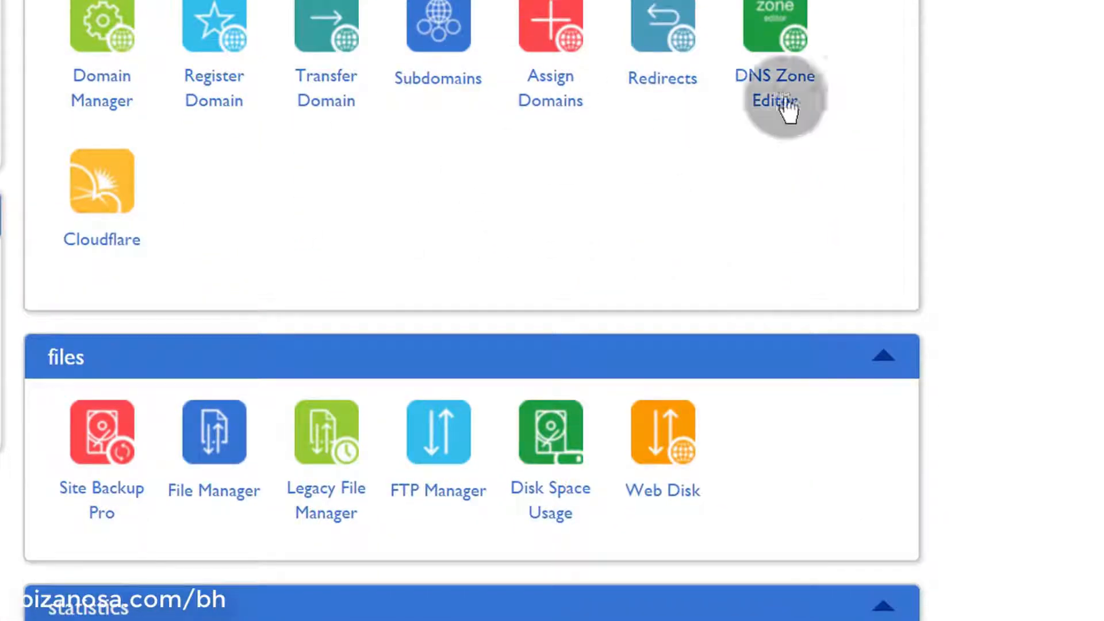
scroll(546, 173, down, 4)
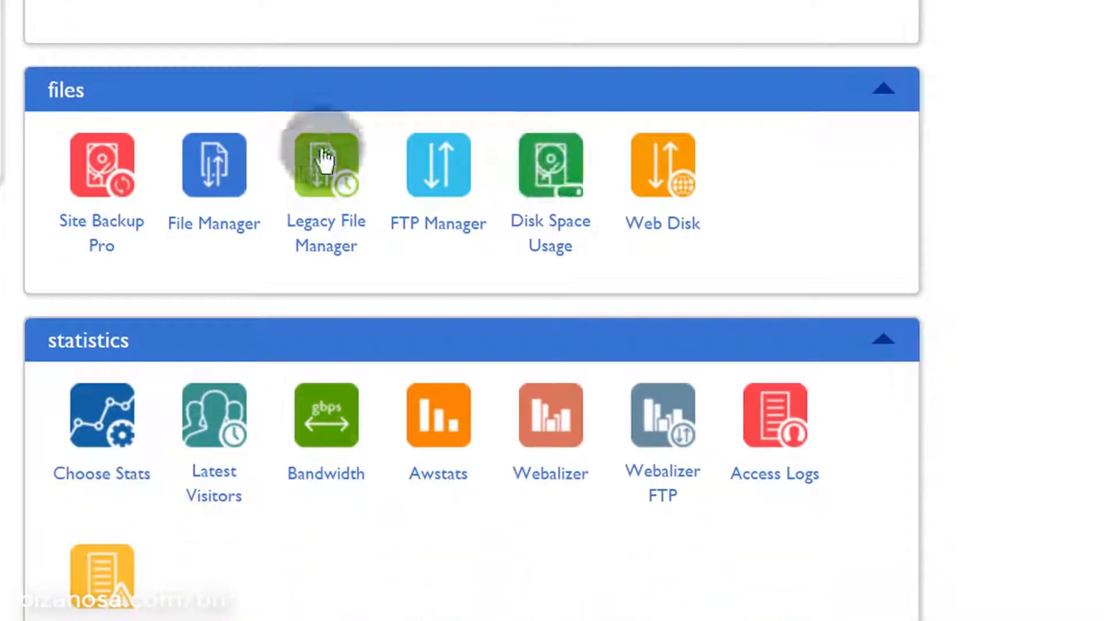
click(227, 236)
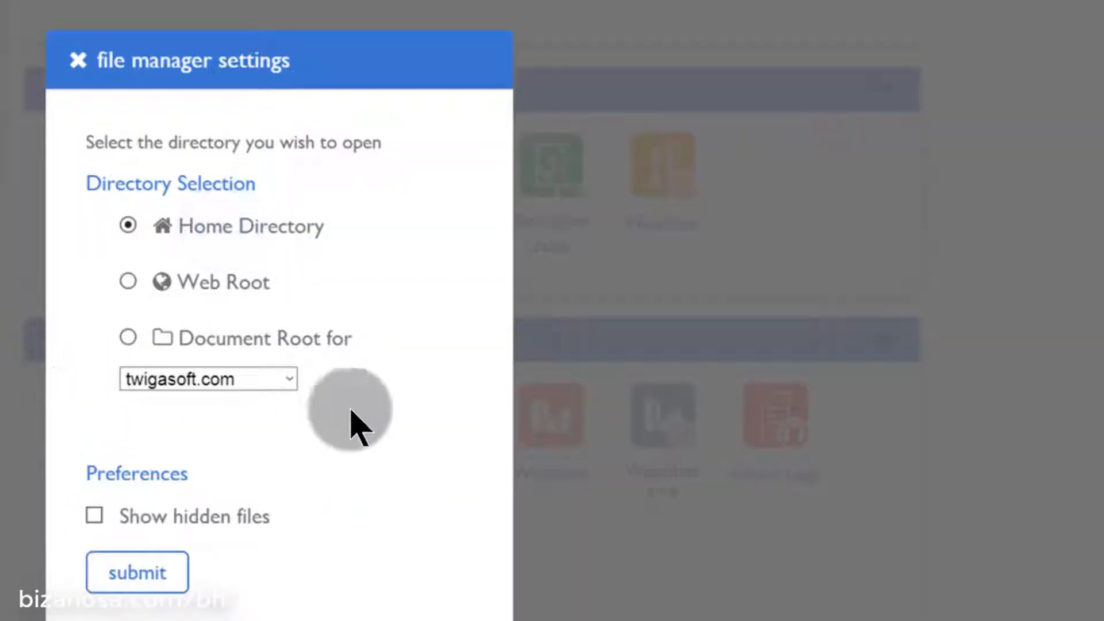
click(165, 572)
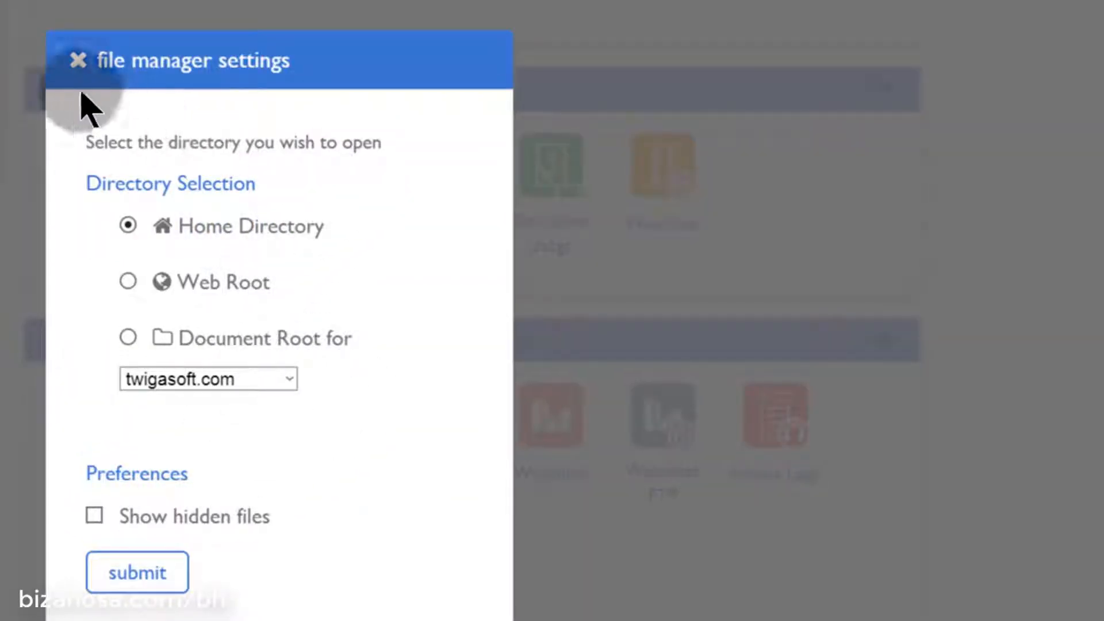
click(78, 61)
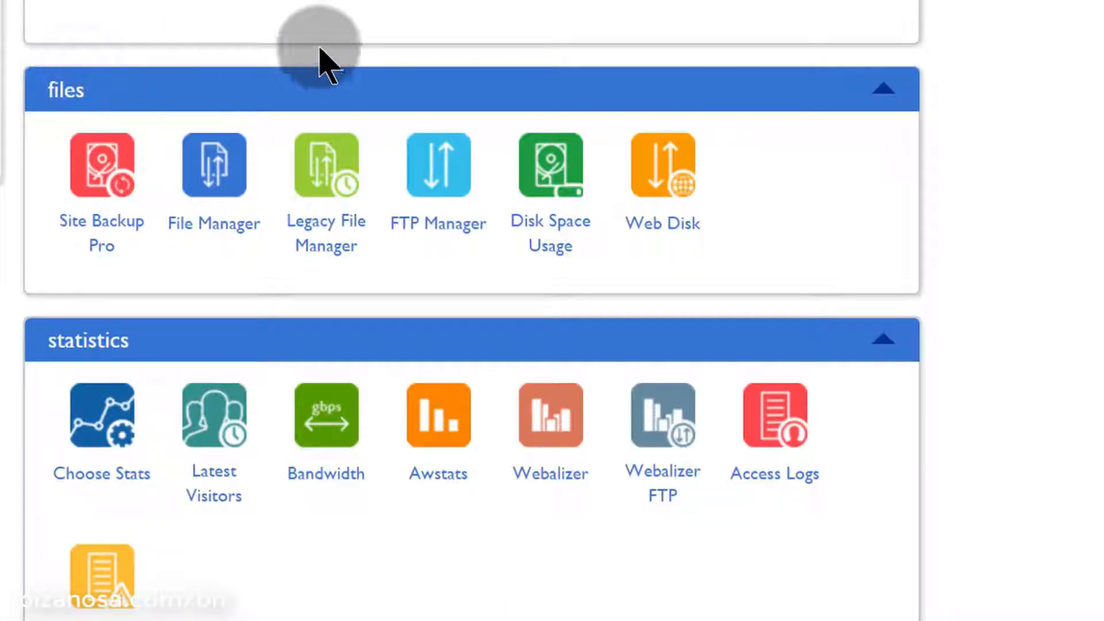
scroll(386, 49, down, 2)
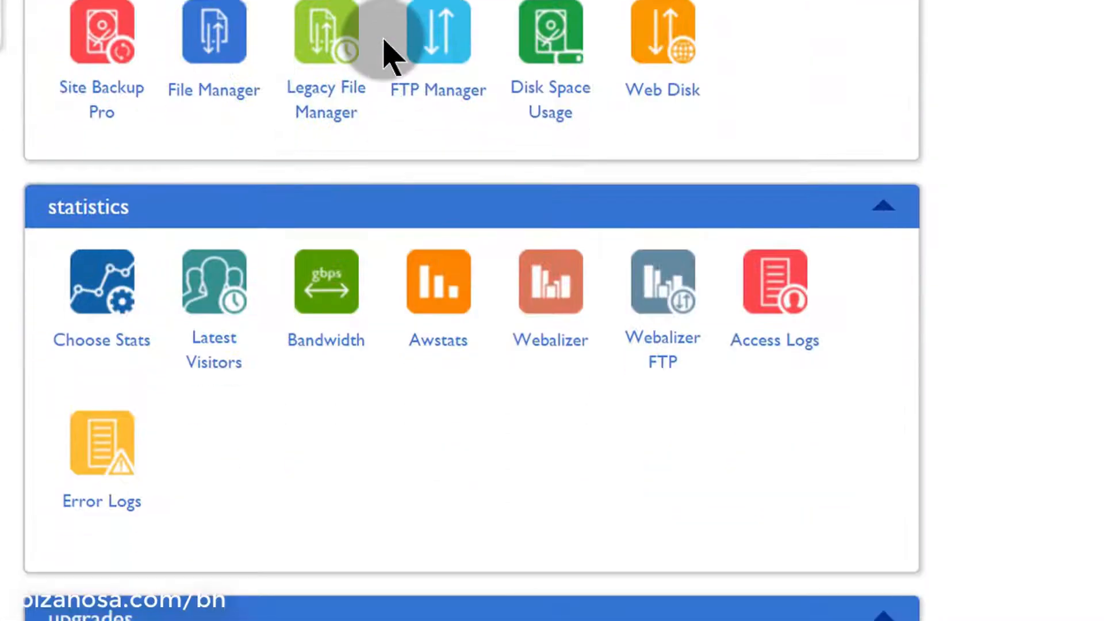
scroll(384, 40, down, 2)
scroll(384, 40, up, 2)
scroll(391, 80, down, 2)
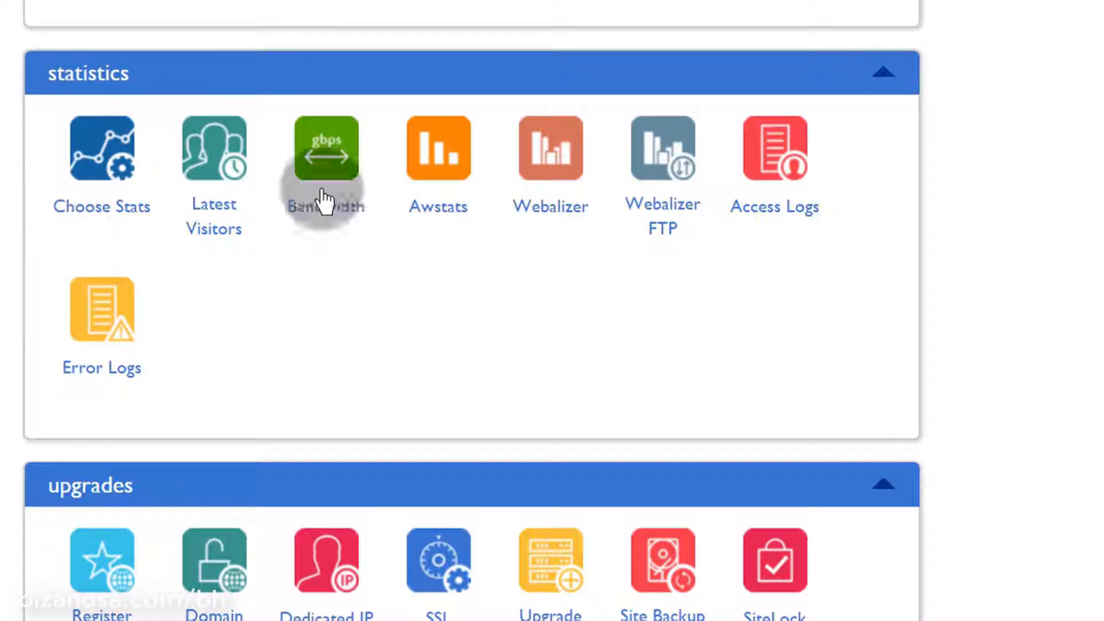
scroll(365, 266, down, 7)
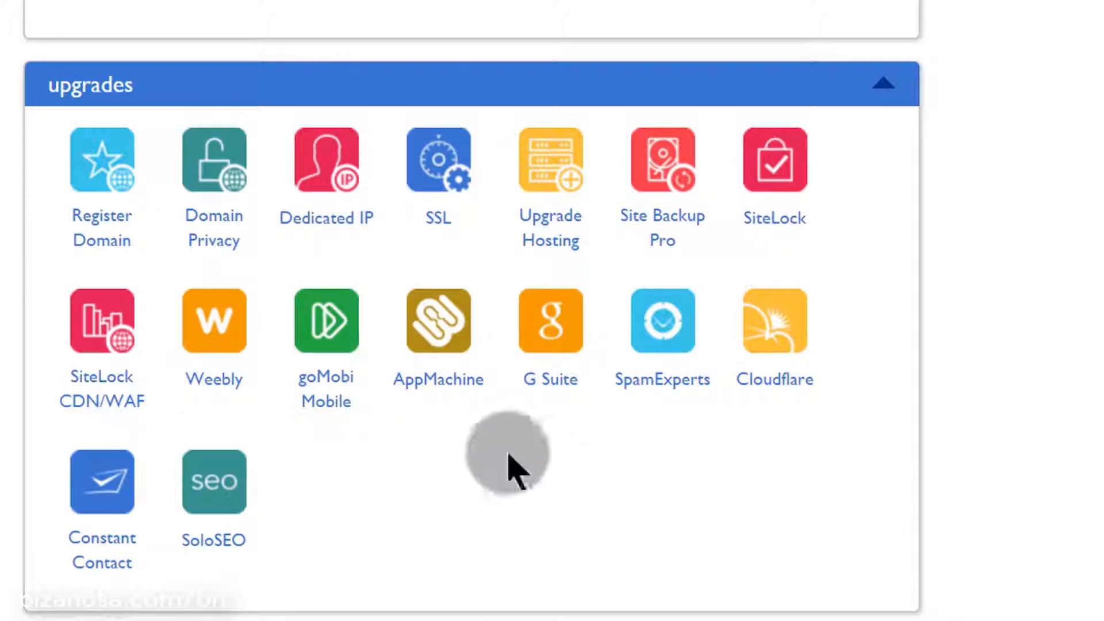
scroll(106, 98, down, 10)
scroll(110, 92, down, 5)
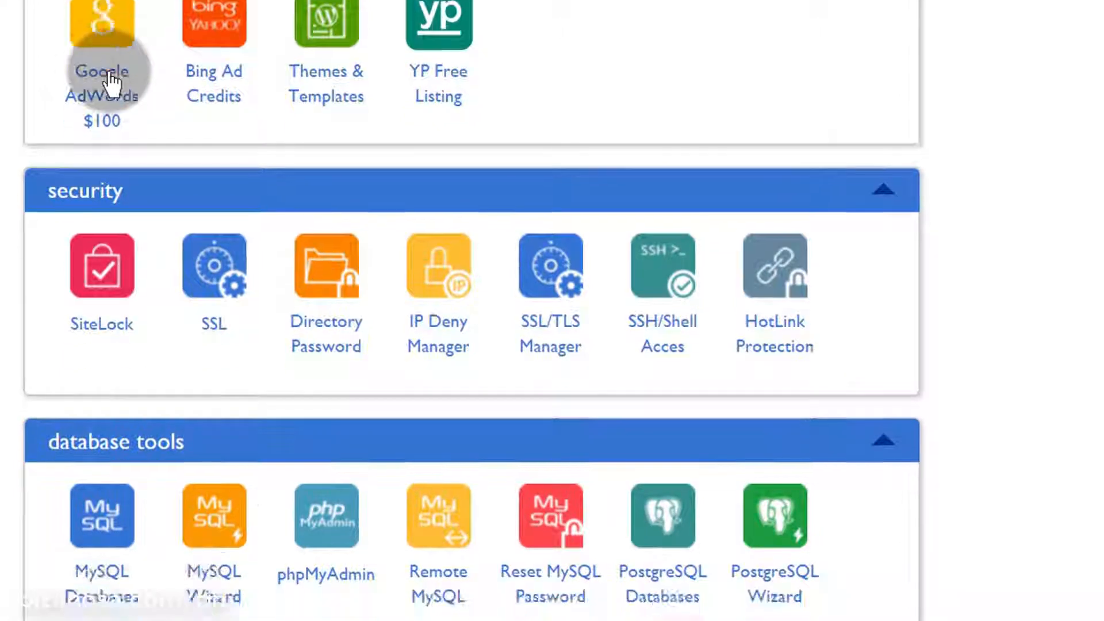
scroll(228, 143, up, 2)
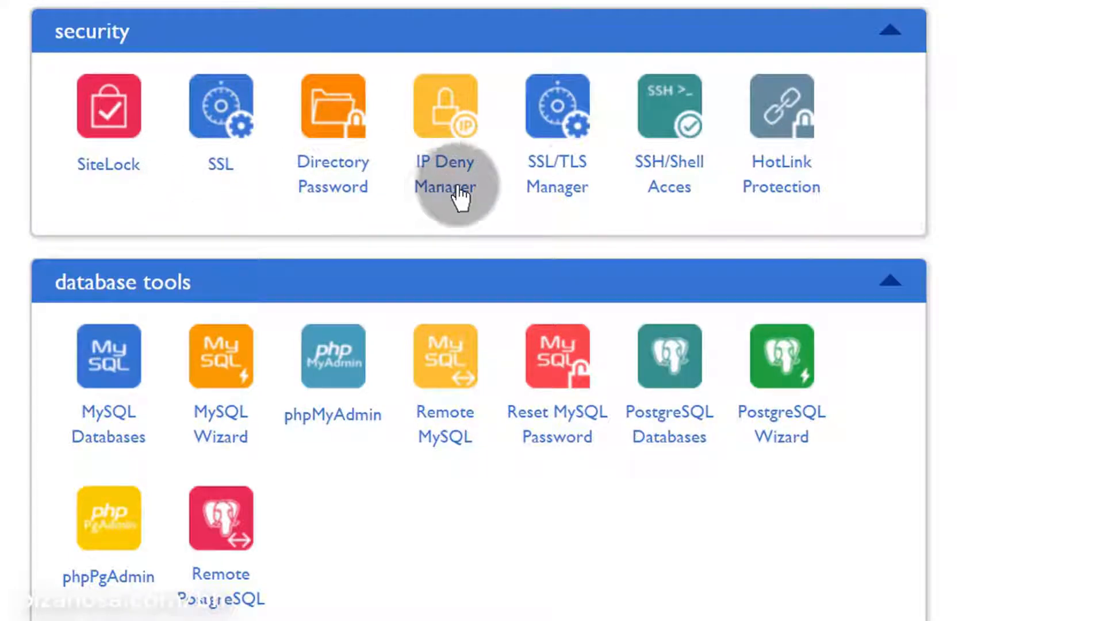
scroll(586, 184, down, 5)
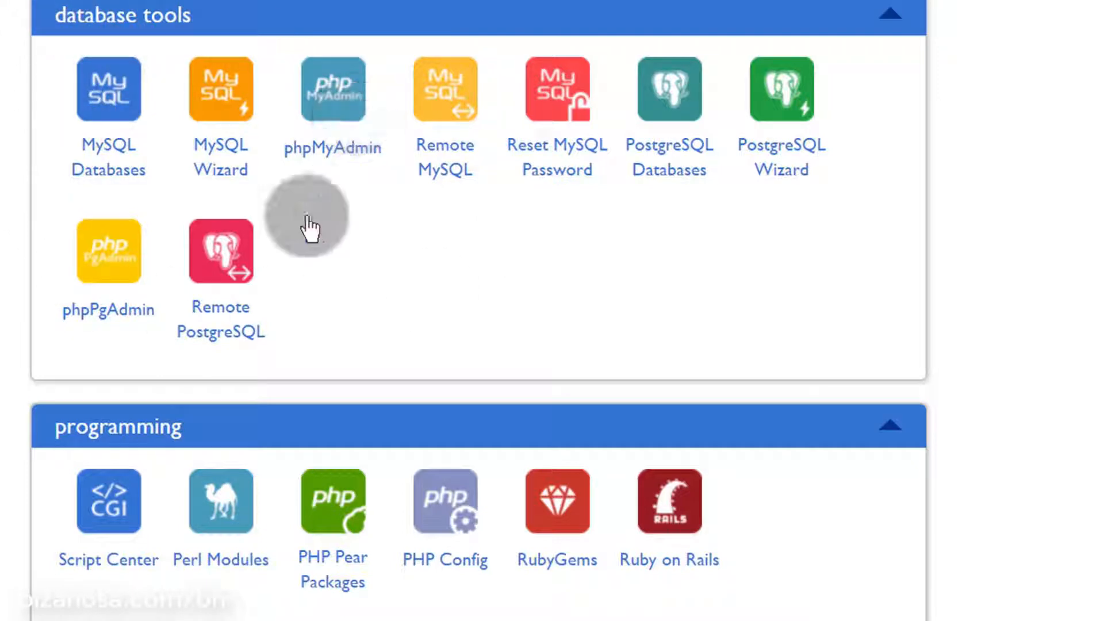
scroll(515, 326, down, 4)
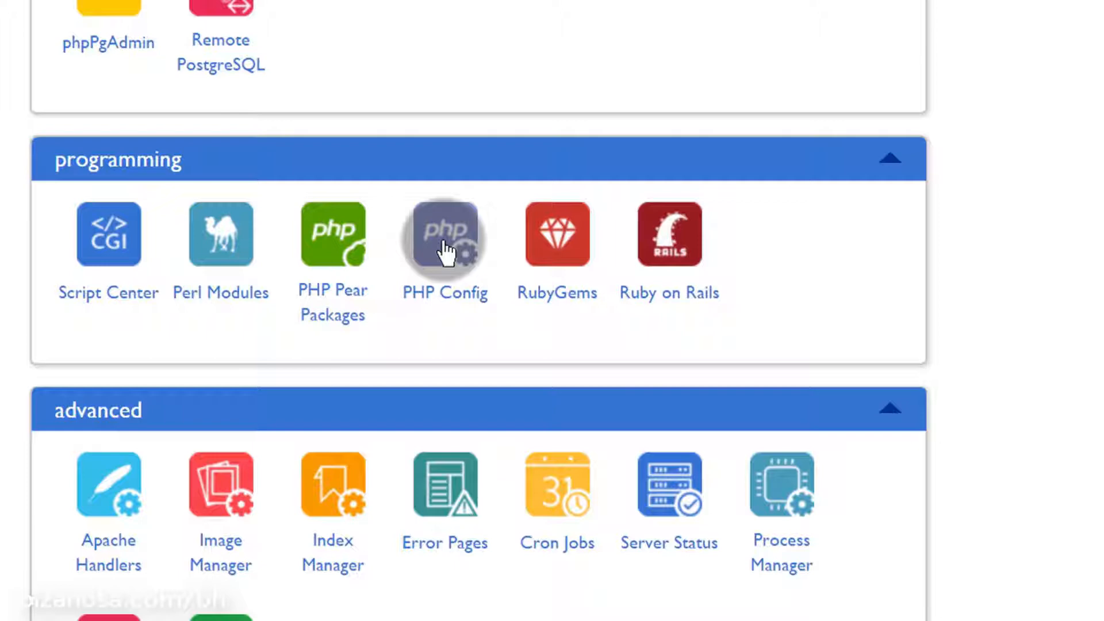
scroll(446, 251, down, 2)
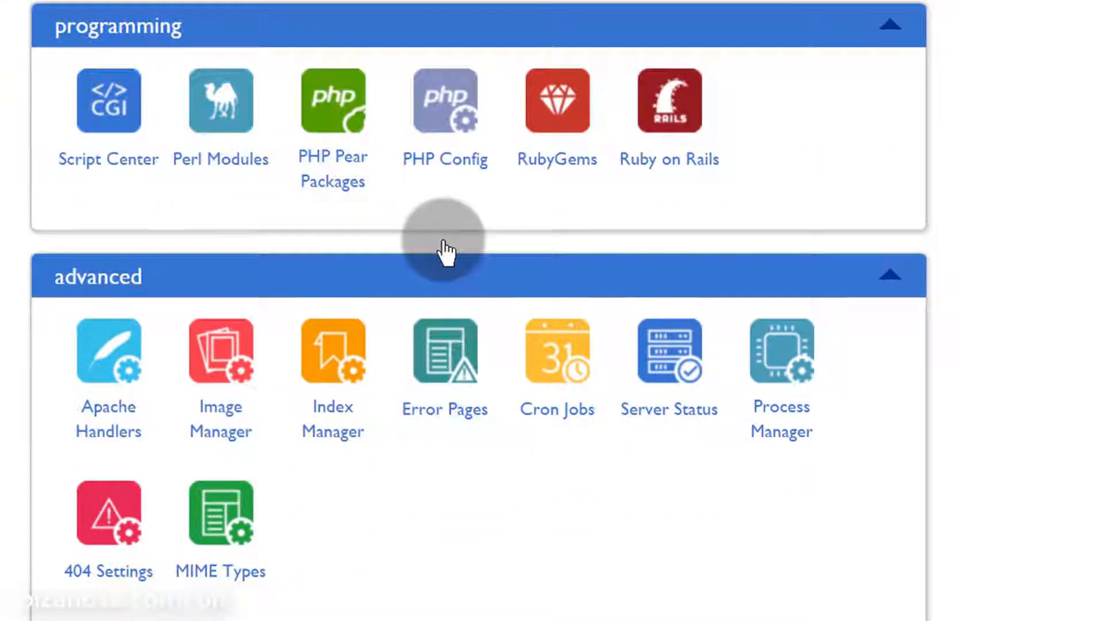
scroll(446, 252, down, 2)
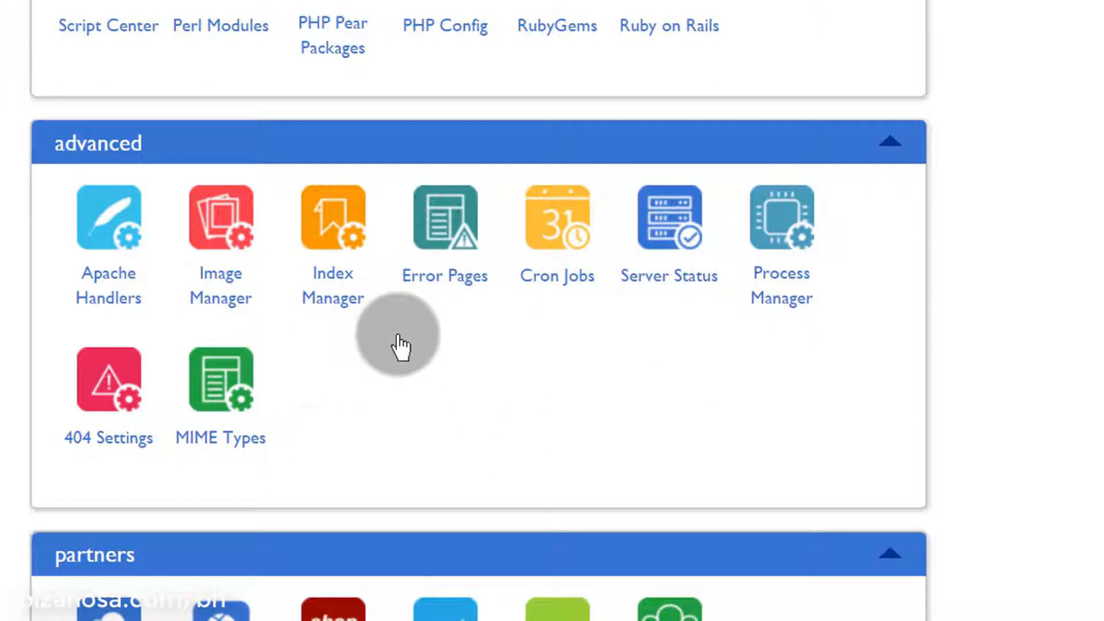
scroll(401, 345, down, 4)
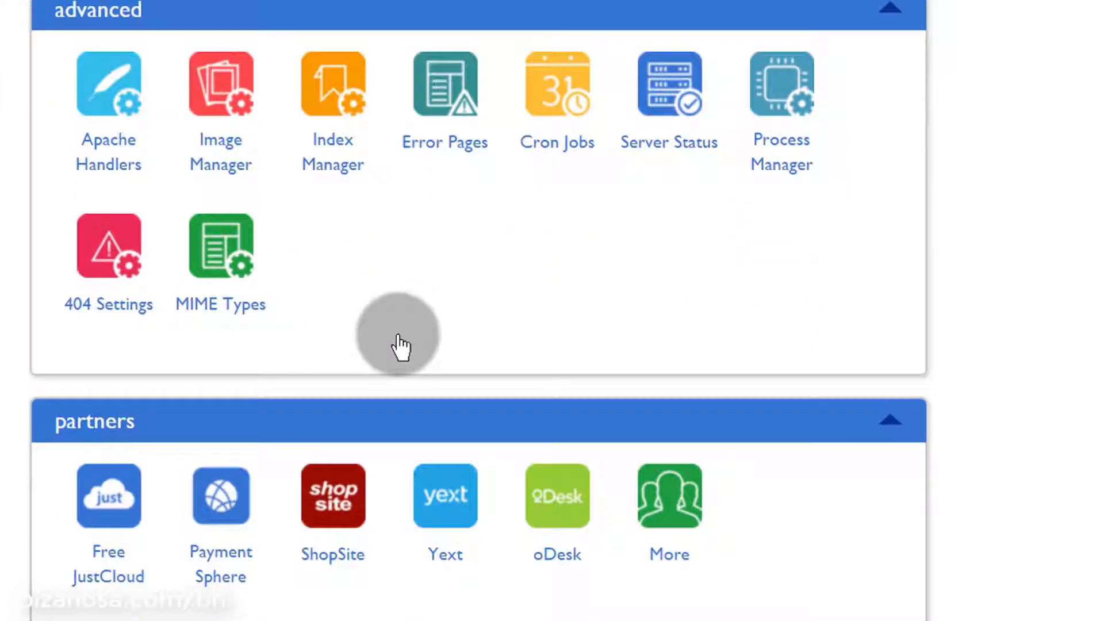
scroll(401, 347, up, 6)
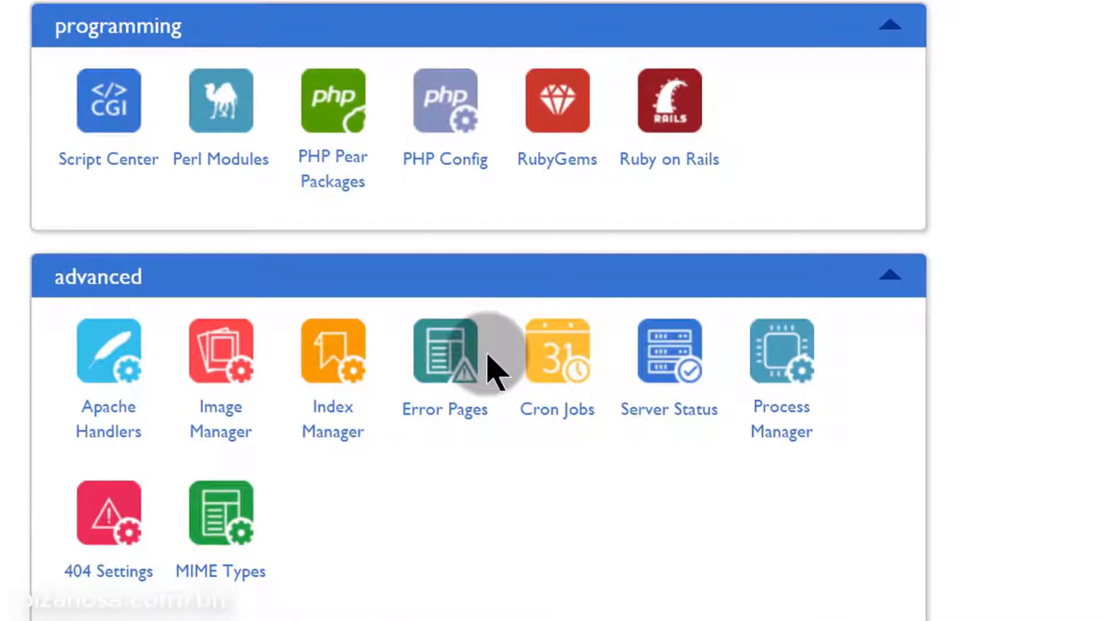
scroll(492, 368, up, 14)
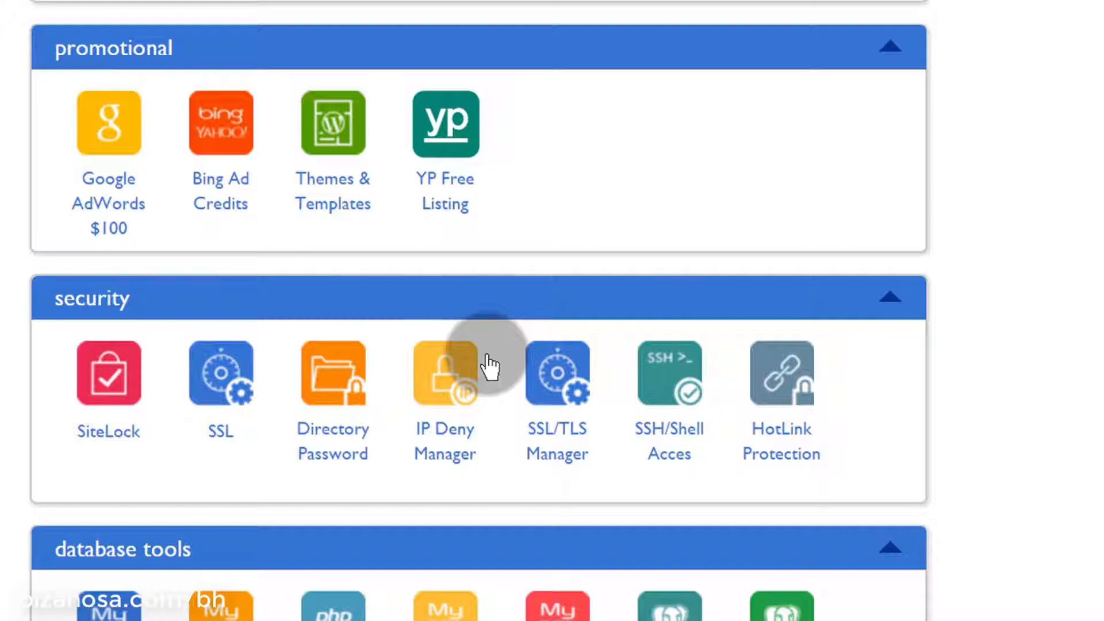
scroll(488, 363, up, 10)
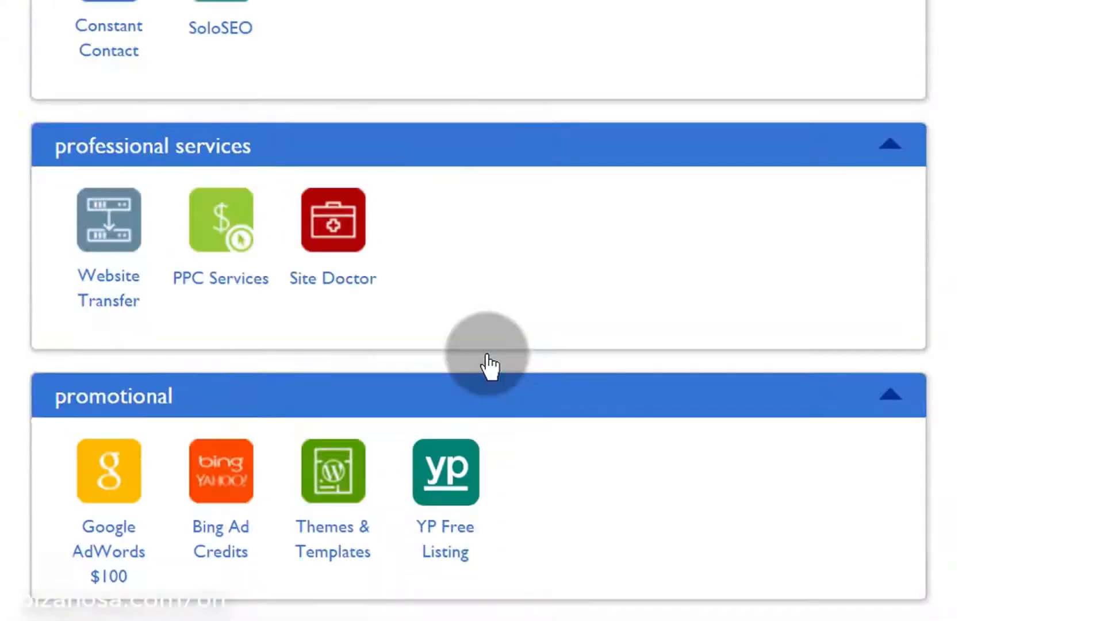
scroll(488, 363, up, 9)
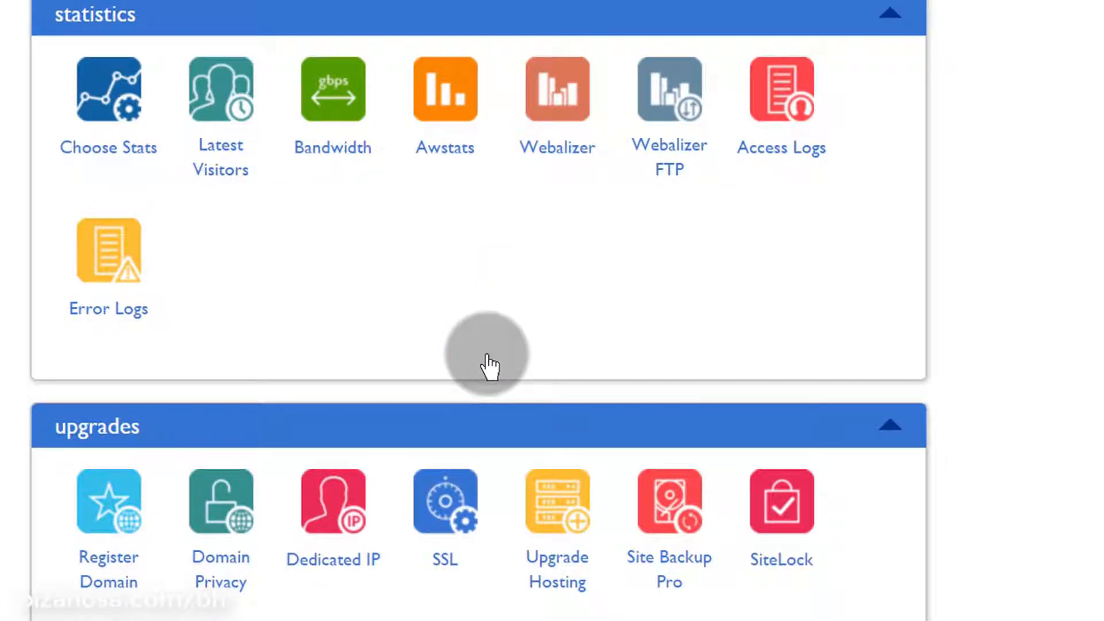
scroll(487, 363, up, 10)
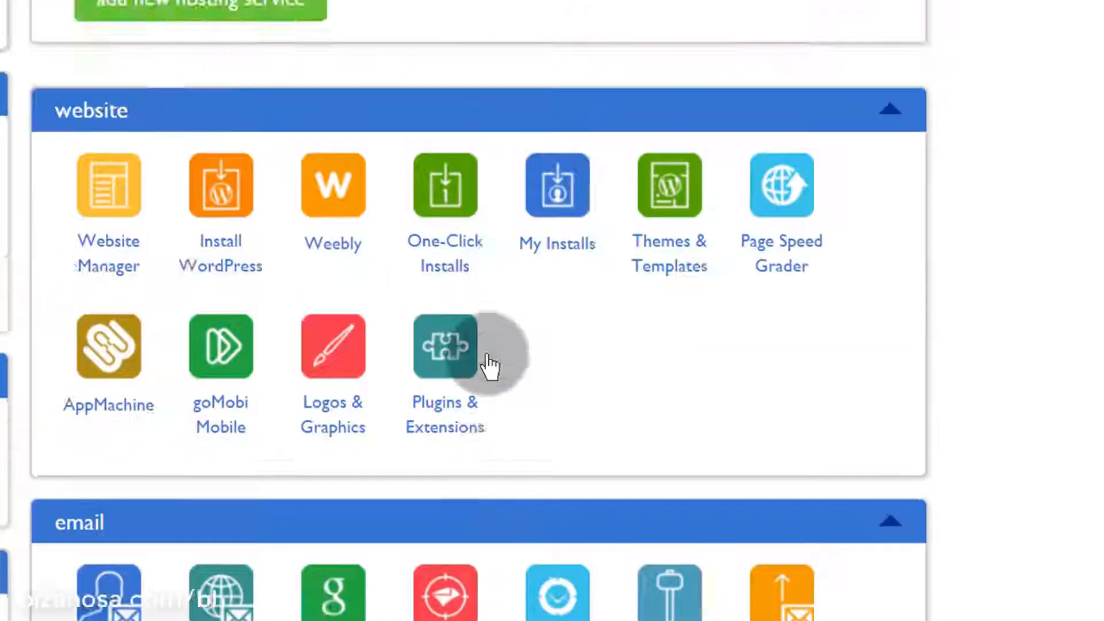
scroll(488, 363, down, 5)
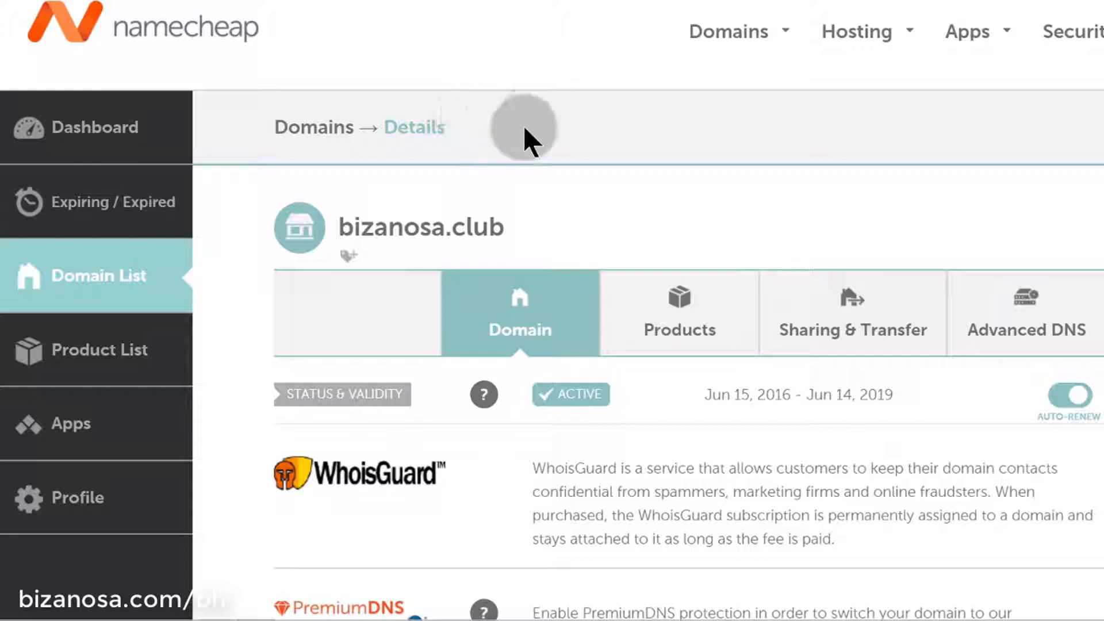
Check bizanosa.club's nameservers, keeping Custom DNS and selecting ns1.vultr.com.
click(628, 165)
scroll(571, 140, down, 1)
scroll(569, 138, down, 2)
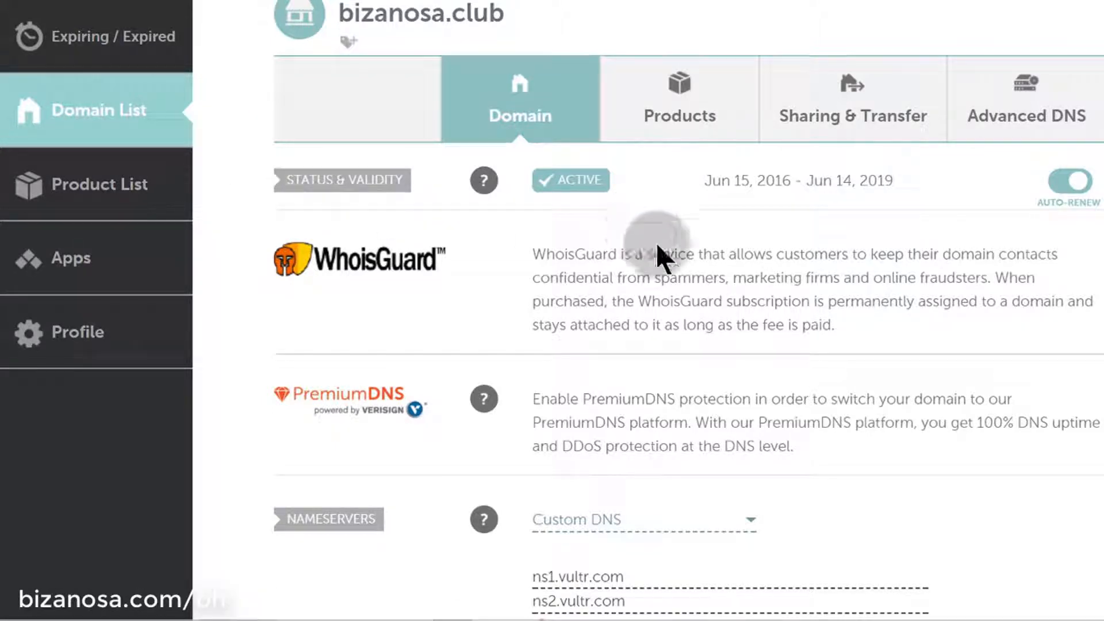
scroll(672, 233, down, 8)
scroll(673, 224, up, 2)
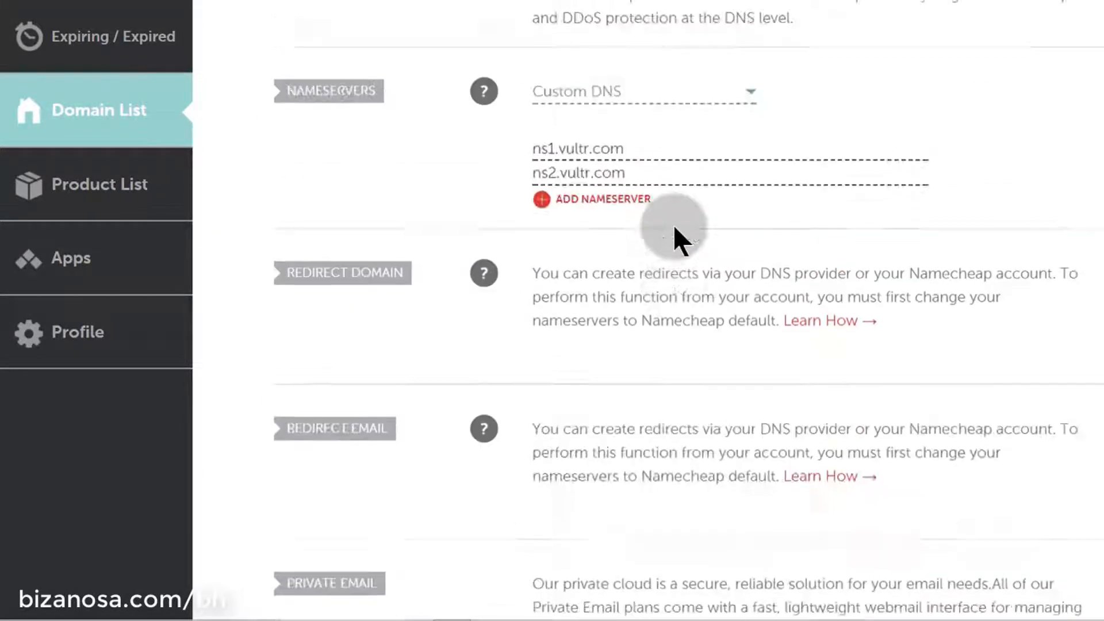
drag(647, 148, 532, 149)
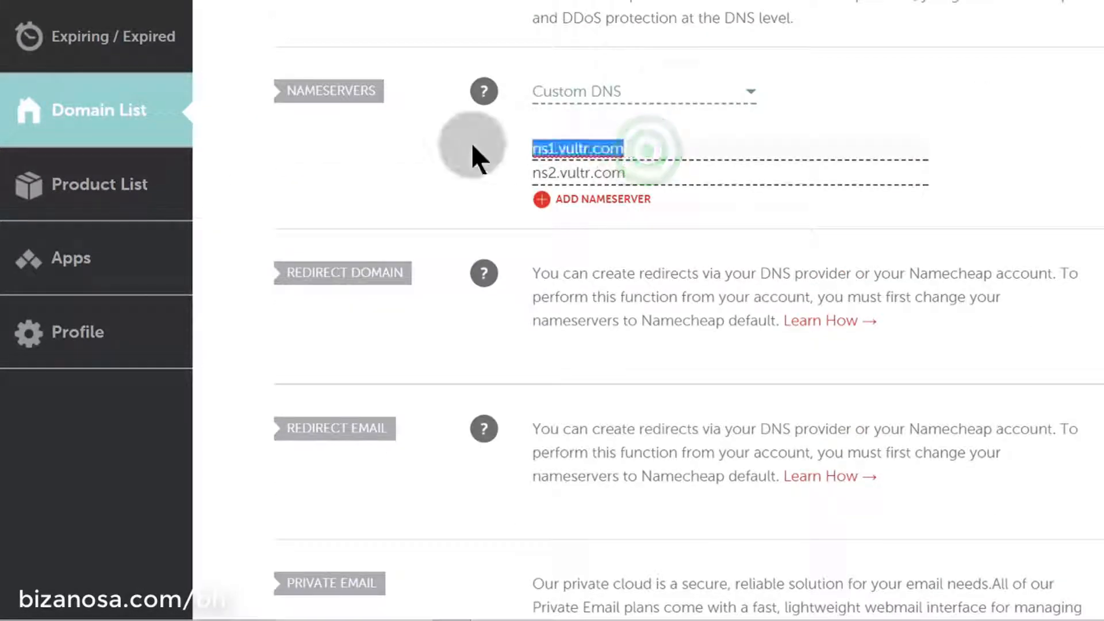
click(748, 97)
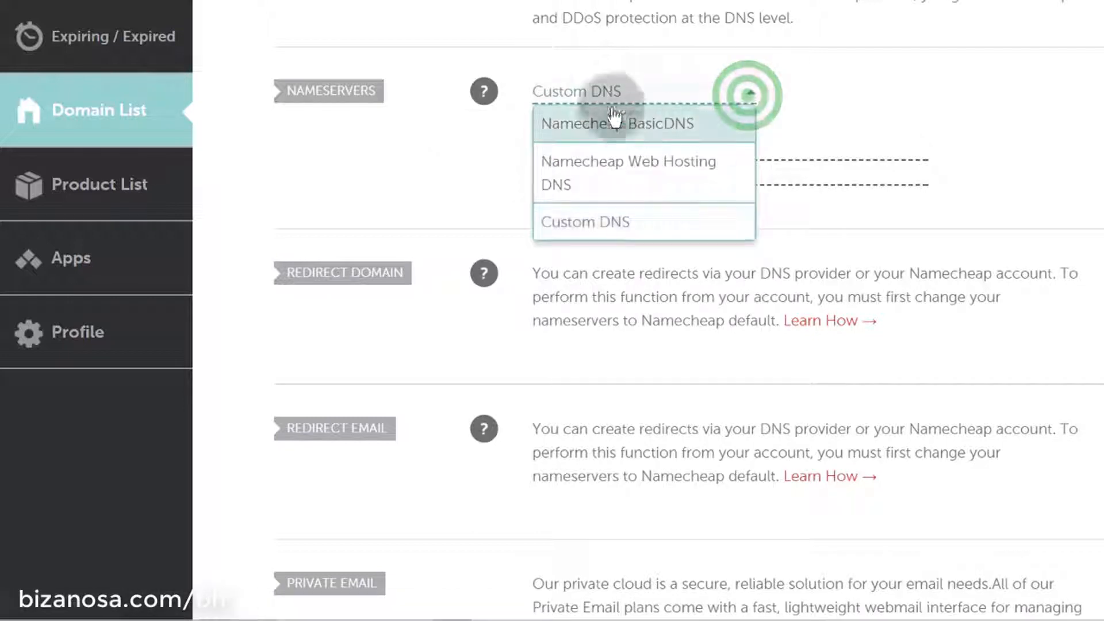
click(807, 212)
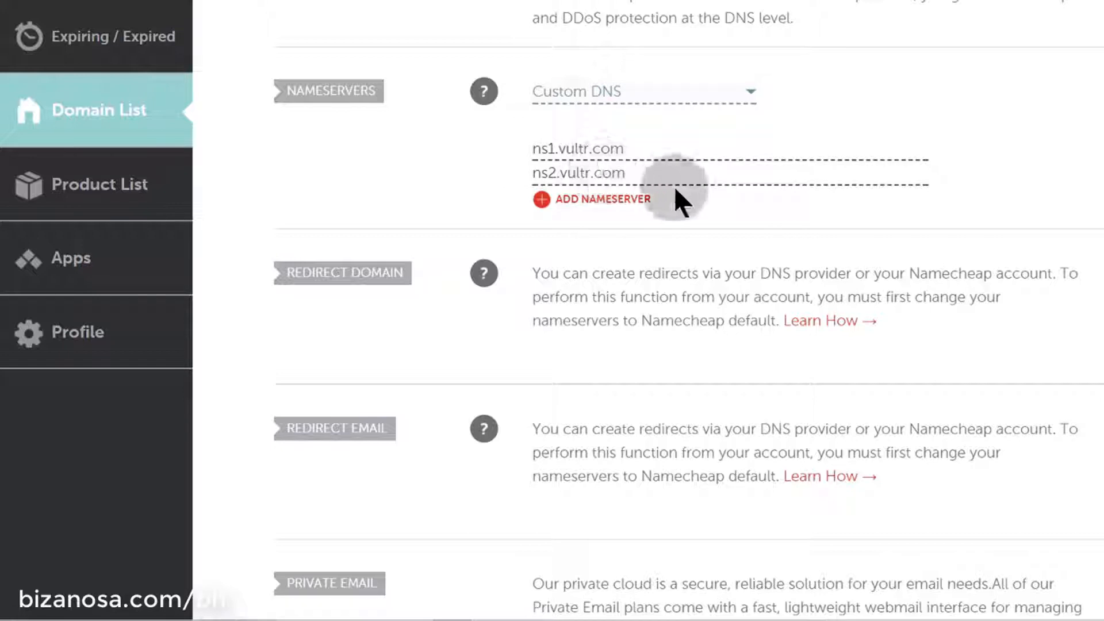
click(554, 149)
click(640, 148)
drag(644, 149, 525, 151)
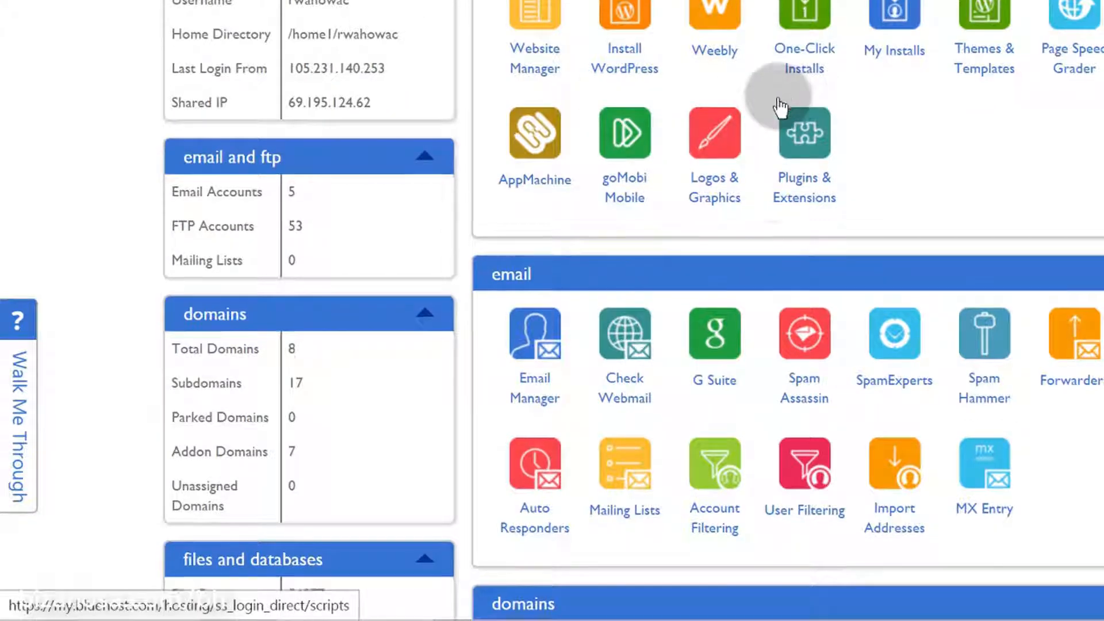
Scroll cPanel to the domains section and open Domain Manager.
scroll(780, 107, down, 7)
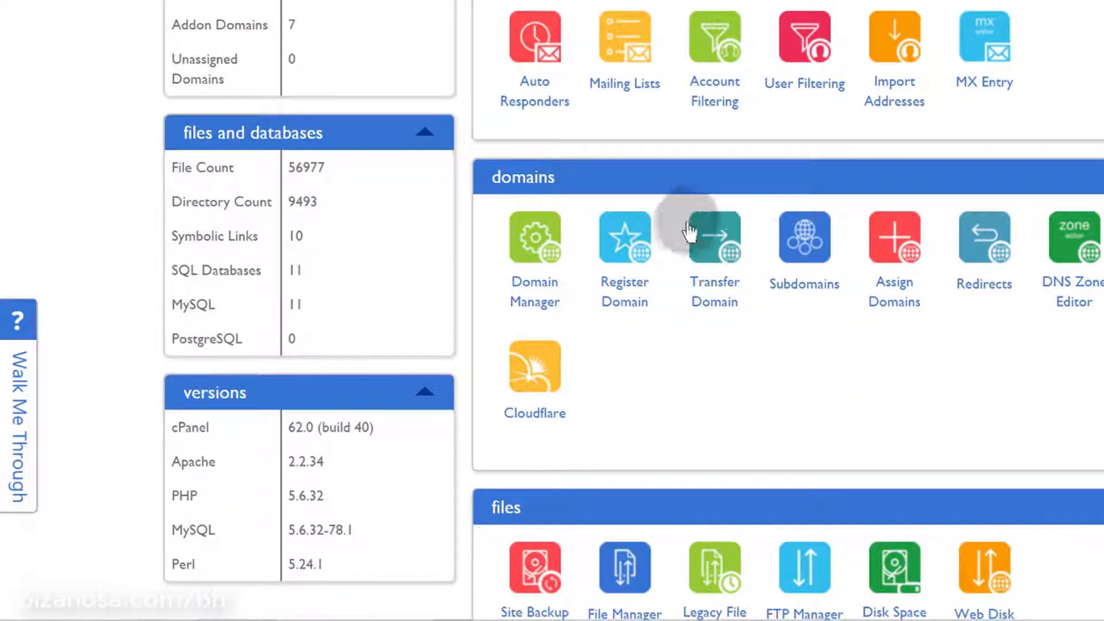
click(536, 292)
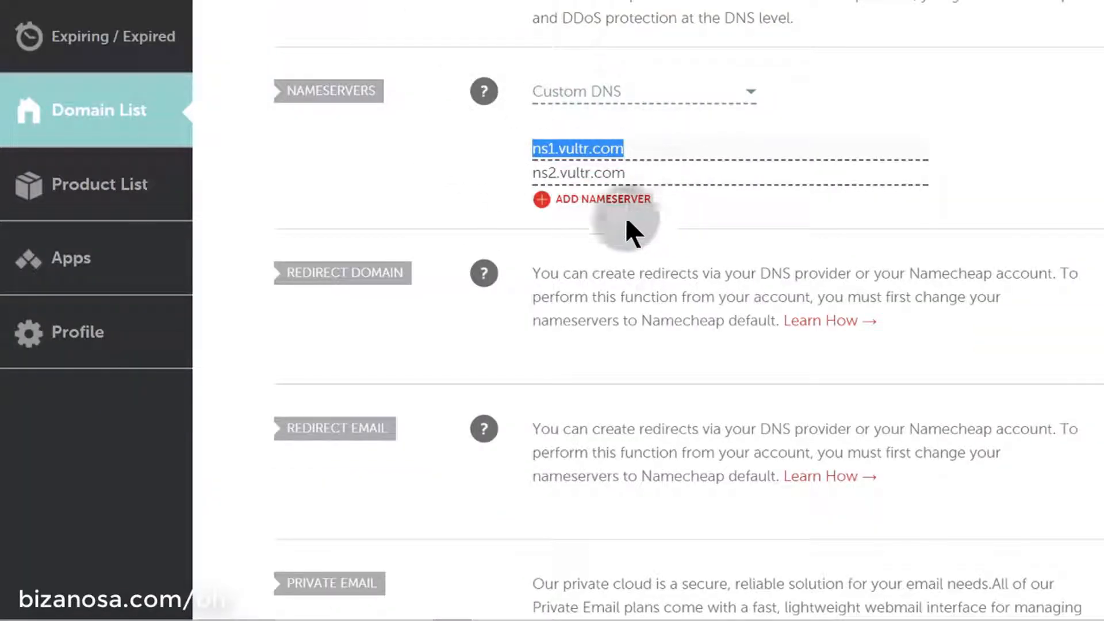
Leave Namecheap's nameservers unchanged and return to Bluehost's Domain Manager listing the eight domains.
click(453, 177)
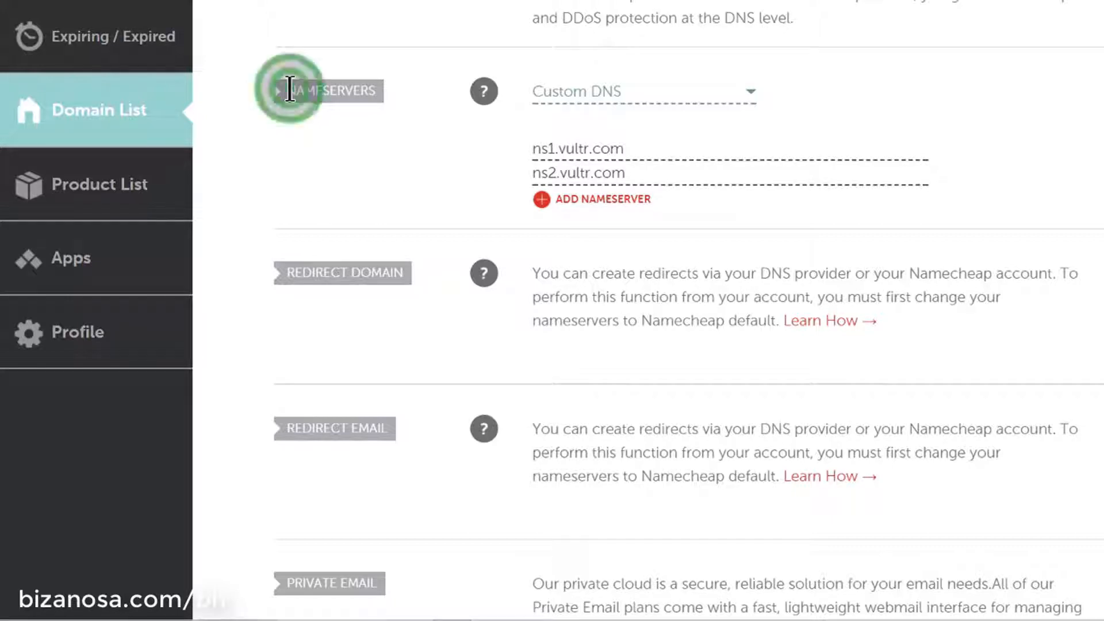
double_click(290, 91)
click(445, 151)
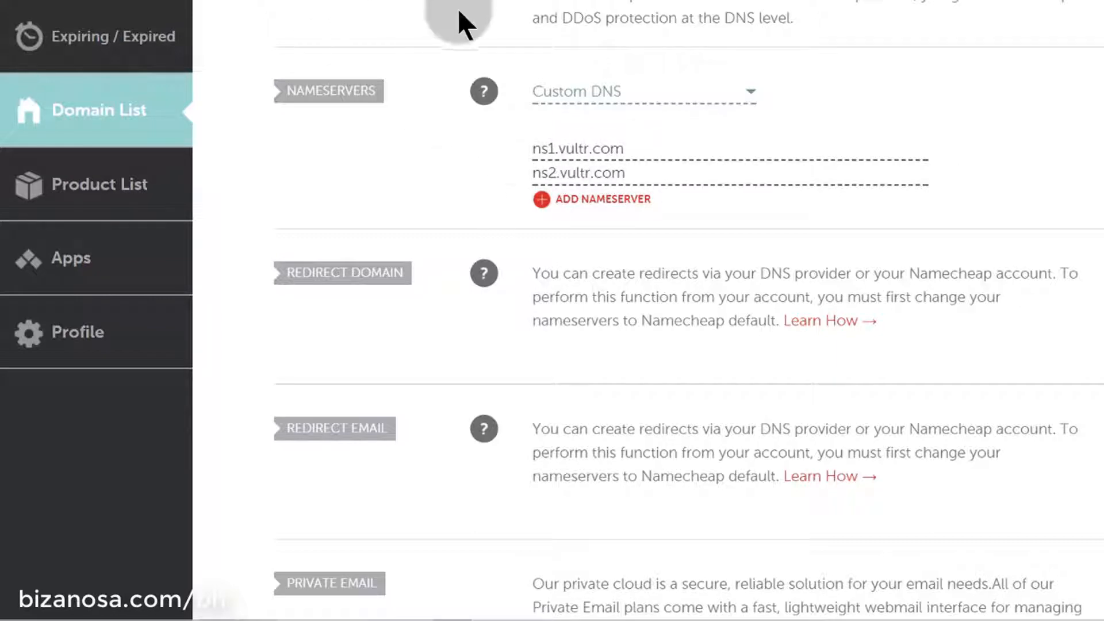
click(436, 1)
scroll(518, 149, down, 9)
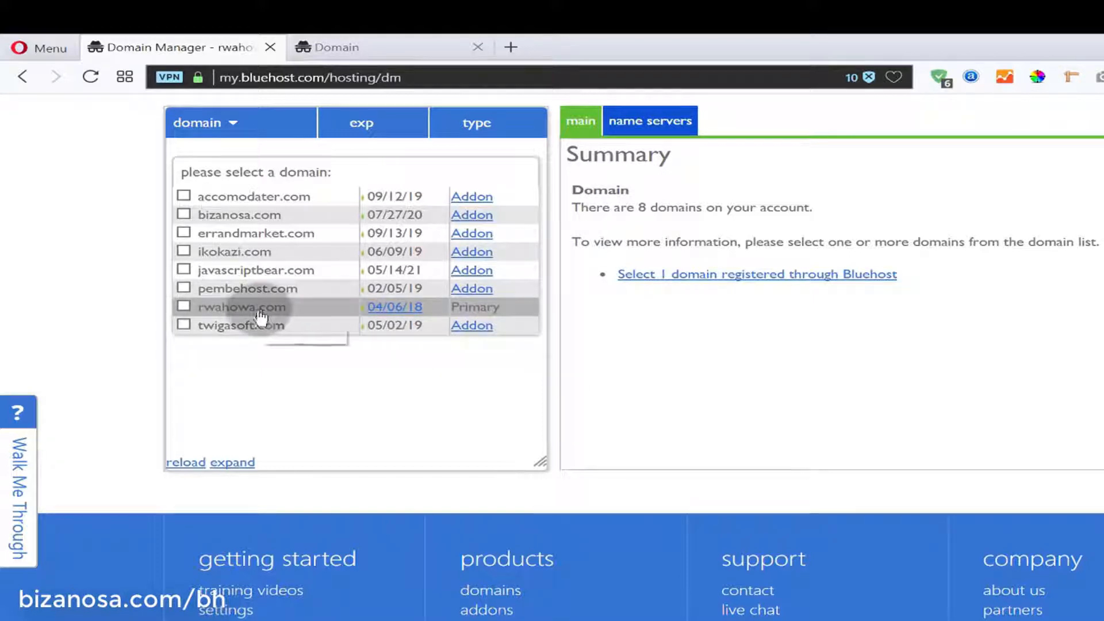
Copy the primary domain's nameserver ns1.bluehost.com and return to Namecheap's first nameserver field.
click(224, 306)
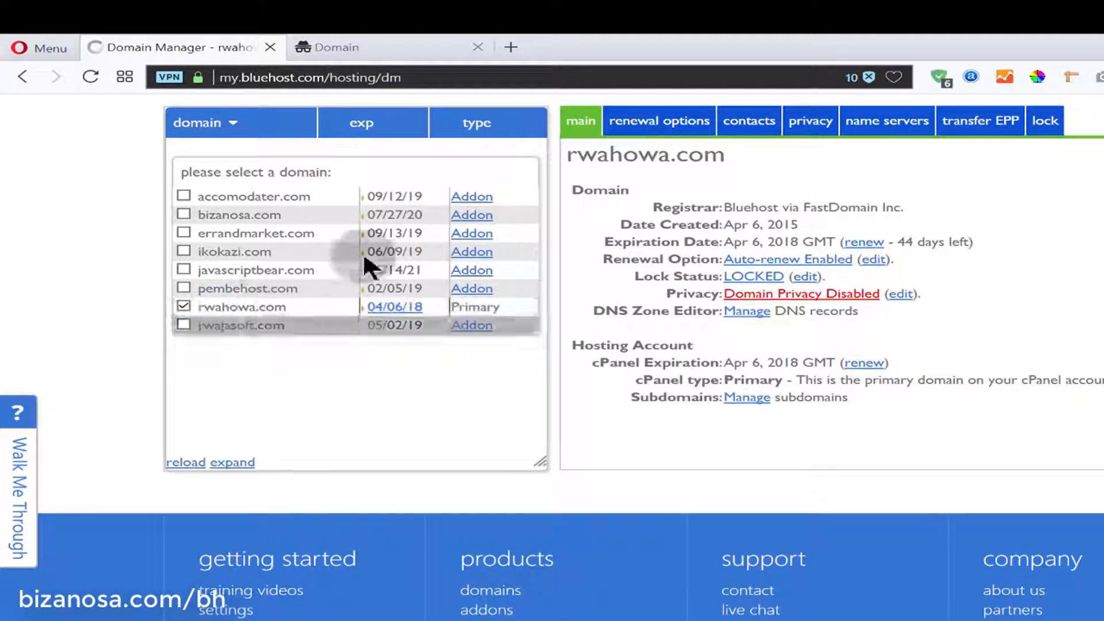
click(888, 132)
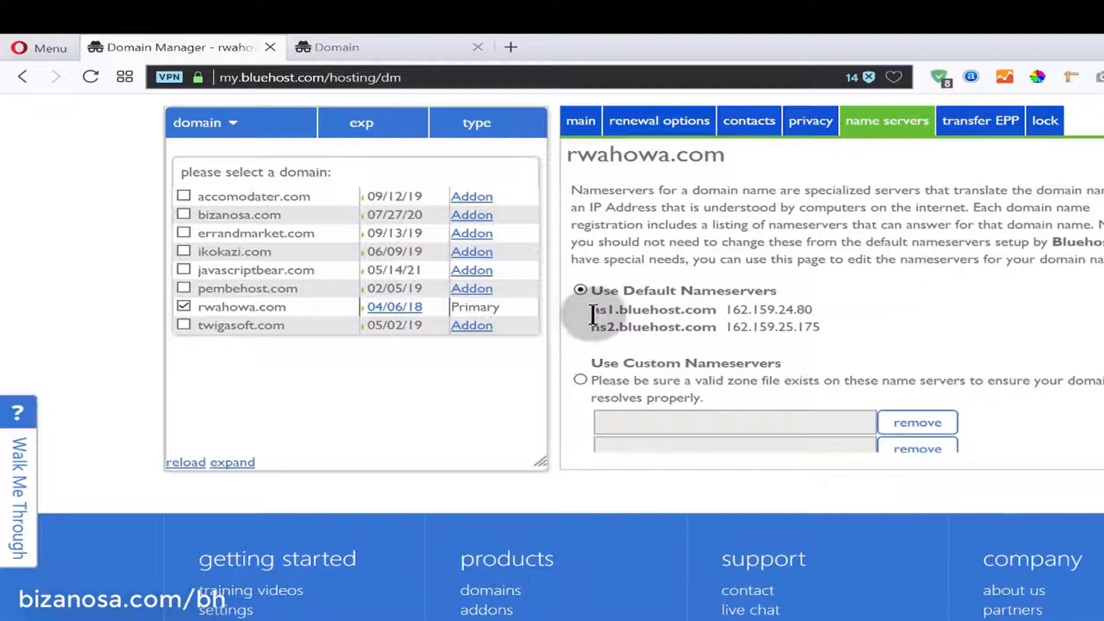
drag(591, 310, 712, 314)
click(683, 281)
click(376, 46)
click(658, 268)
Replace ns1/ns2.vultr.com with ns1.bluehost.com and ns2.bluehost.com and save the Custom DNS.
drag(658, 268, 524, 271)
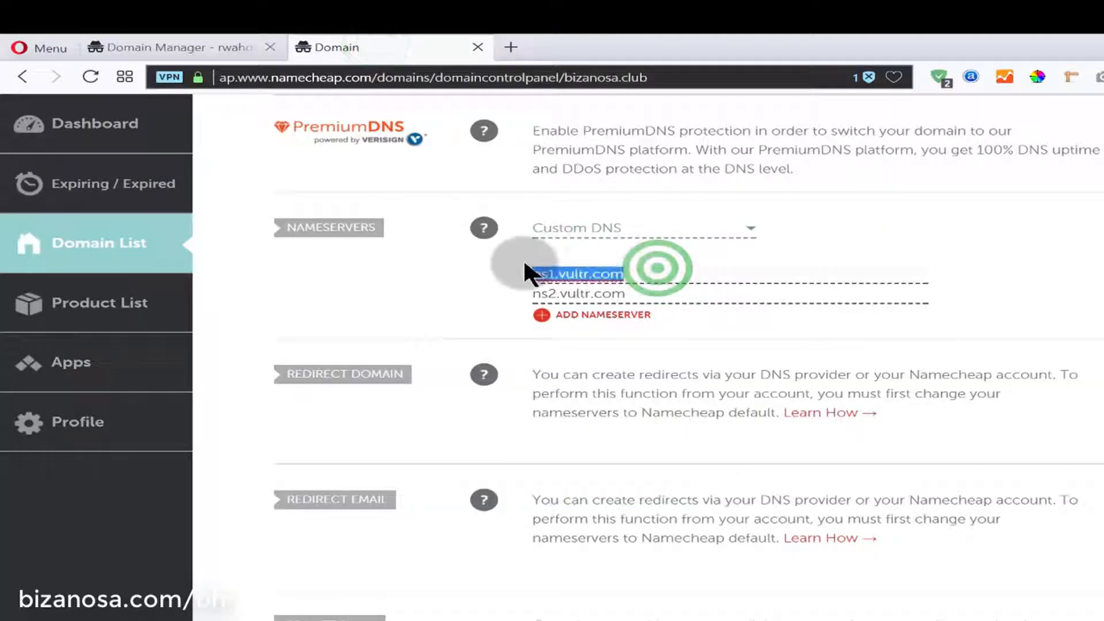
right_click(572, 274)
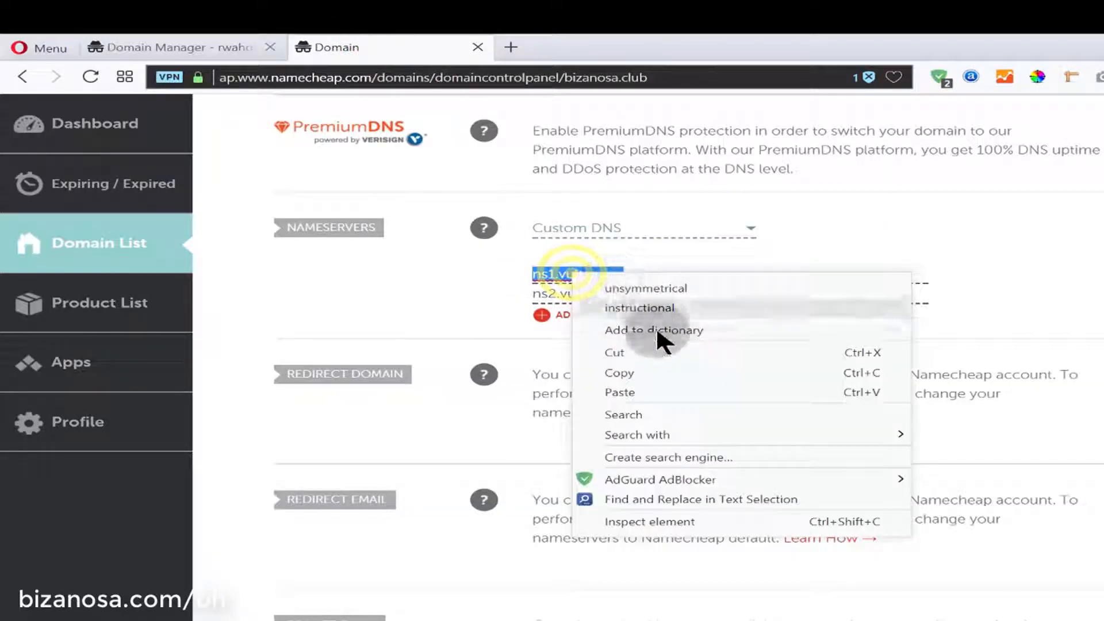
click(645, 393)
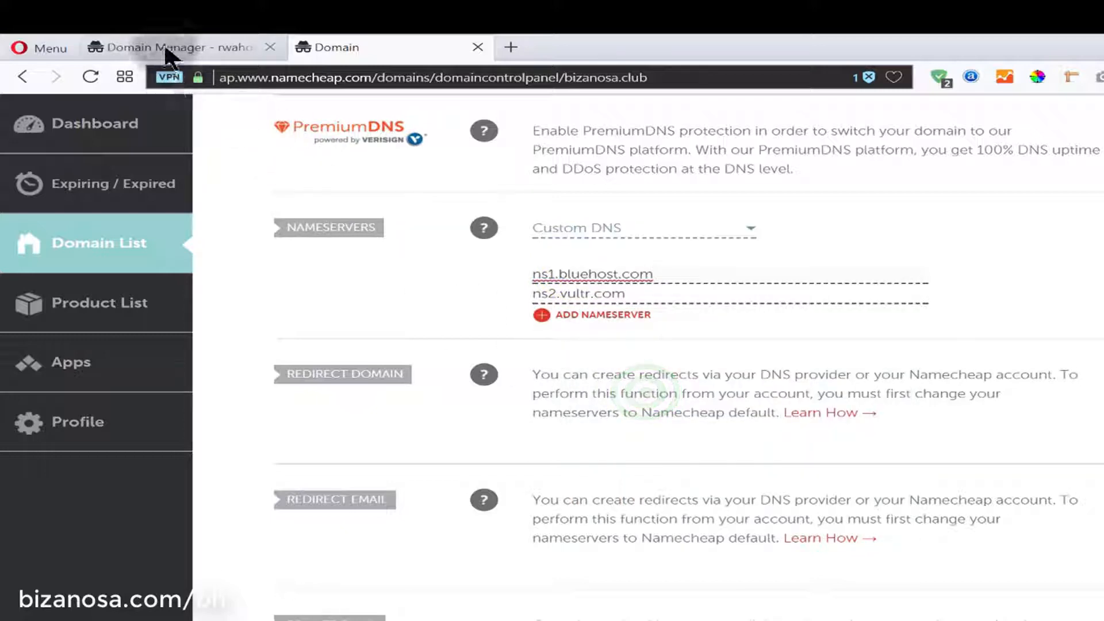
drag(632, 299, 552, 297)
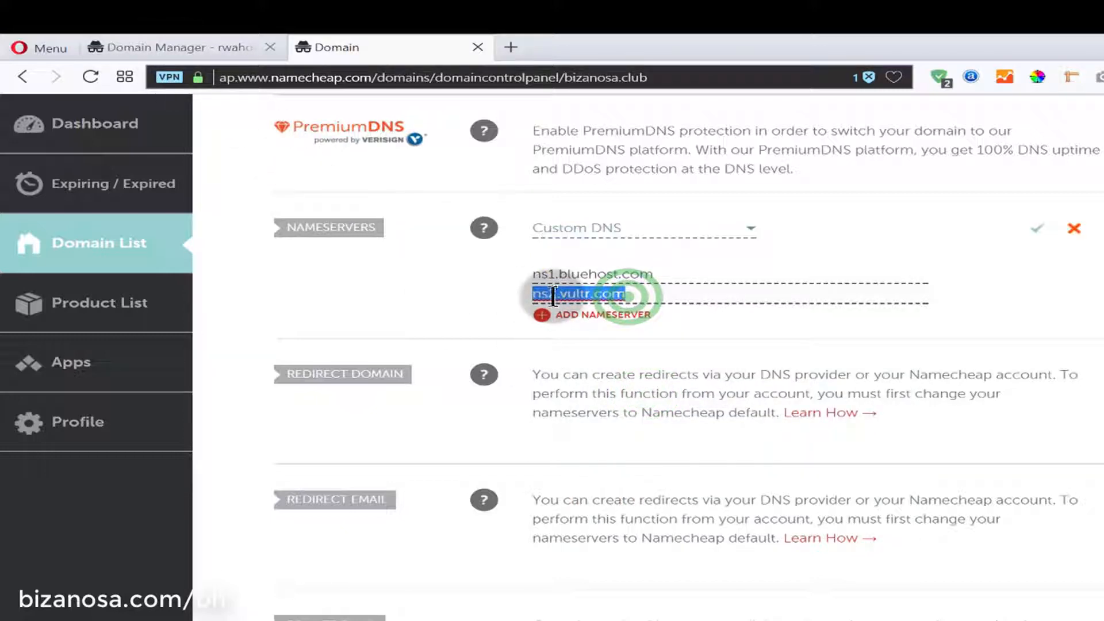
right_click(556, 297)
click(633, 415)
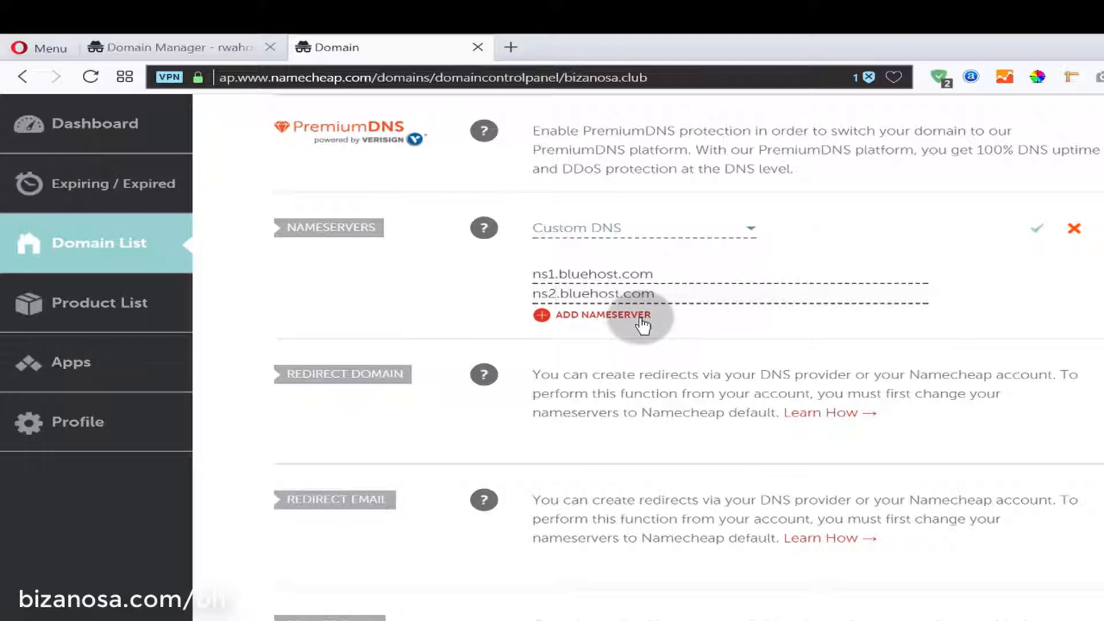
click(1036, 228)
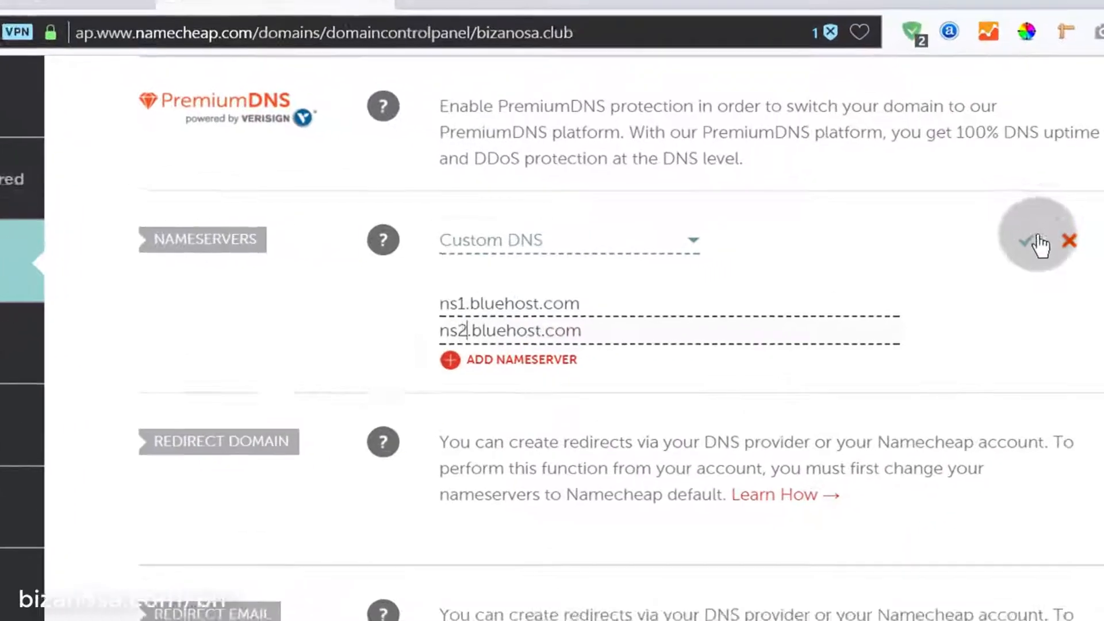
click(1024, 242)
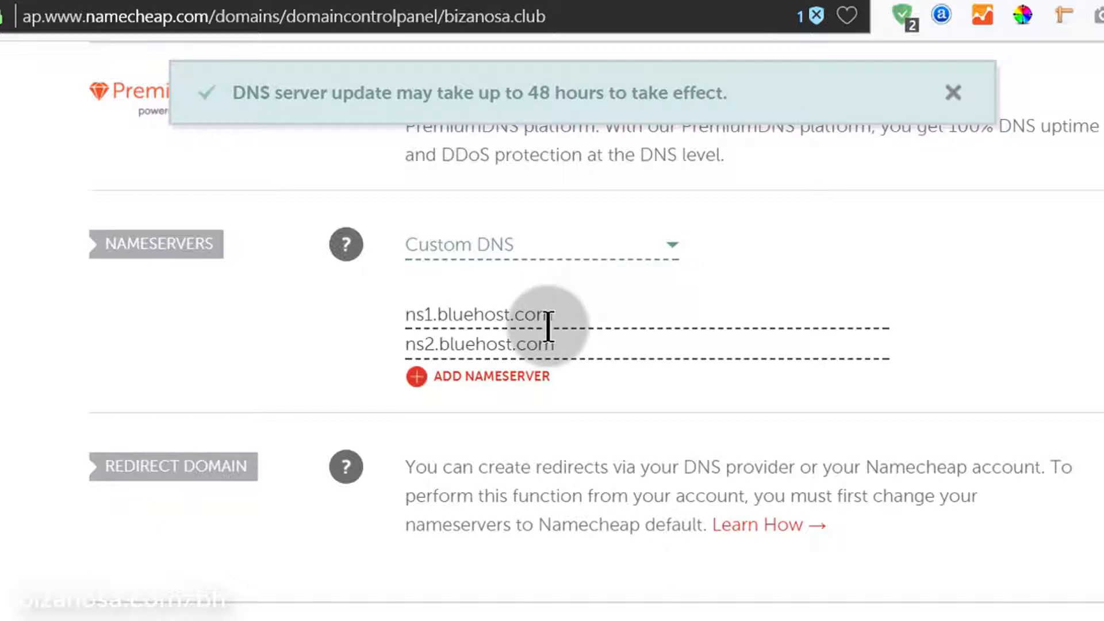
Copy the domain name bizanosa.club and open a new browser tab.
scroll(399, 333, up, 10)
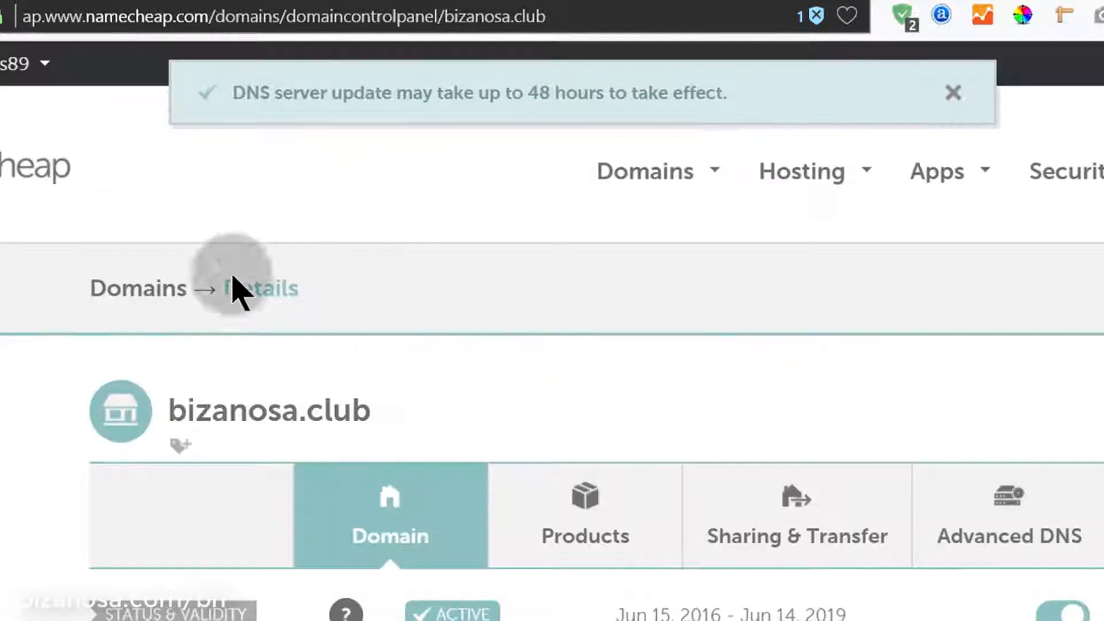
drag(164, 410, 368, 409)
click(312, 361)
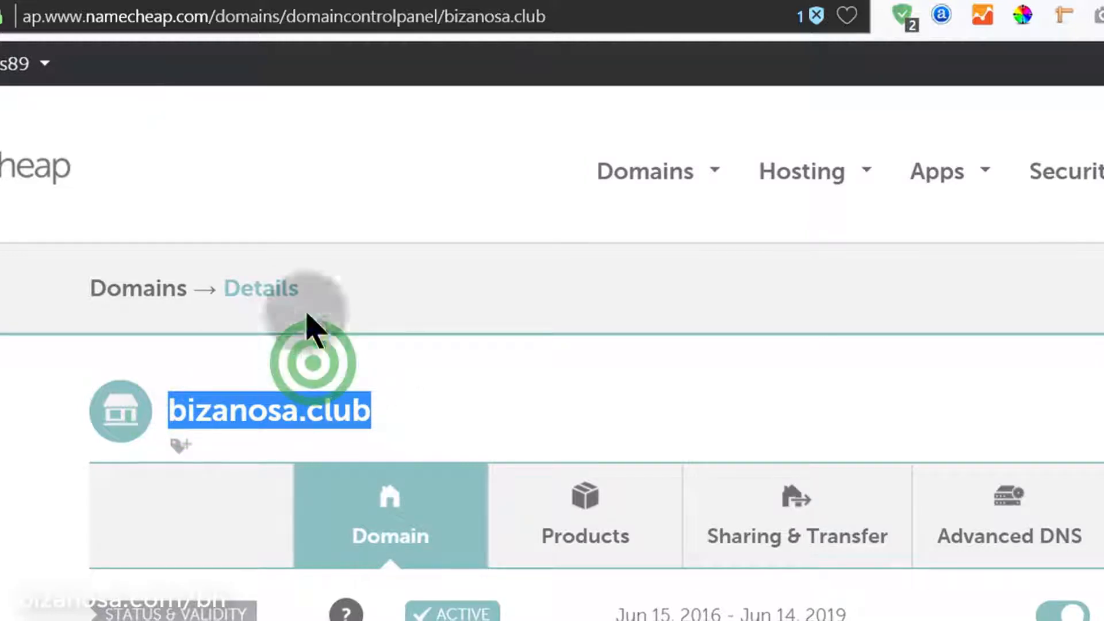
click(373, 0)
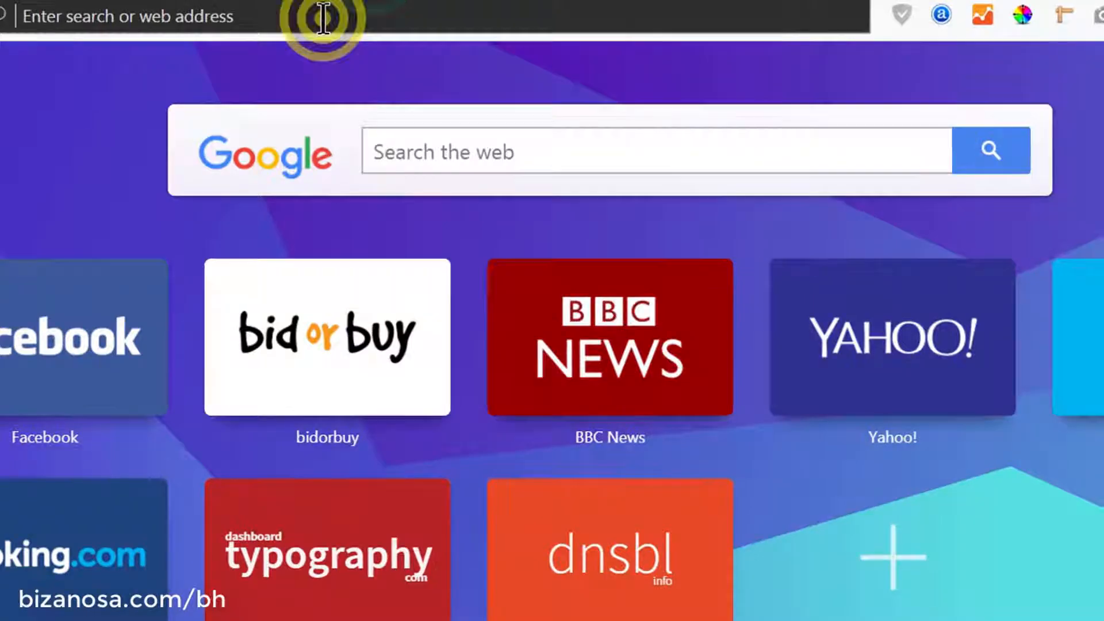
Load bizanosa.club, which reports 'This page isn't working', then return to Bluehost's domains page.
right_click(324, 18)
click(418, 167)
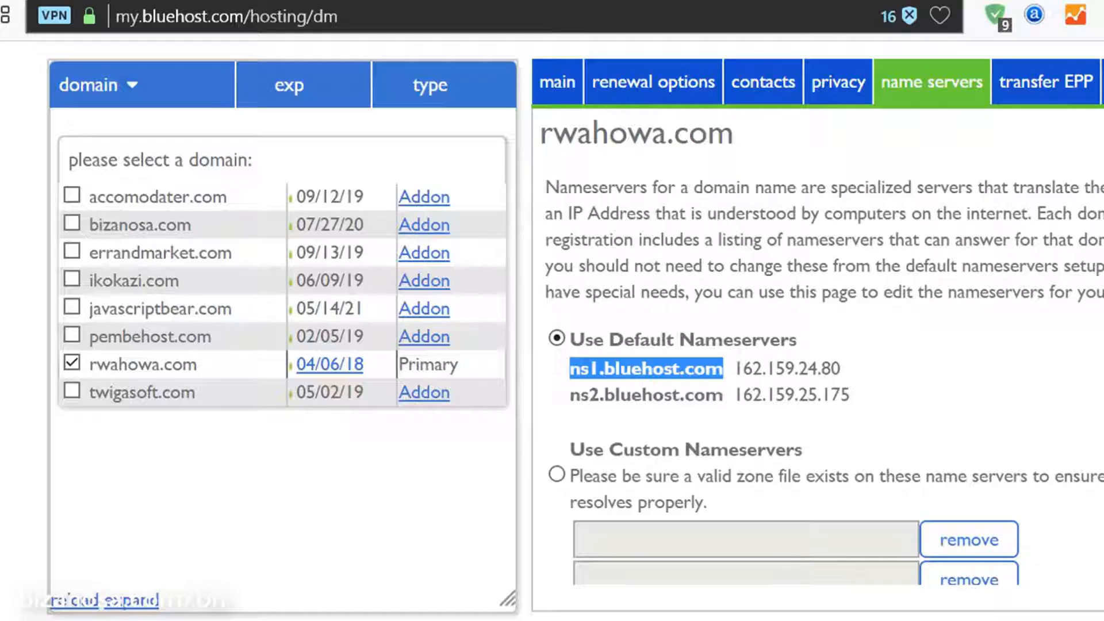
scroll(310, 500, up, 5)
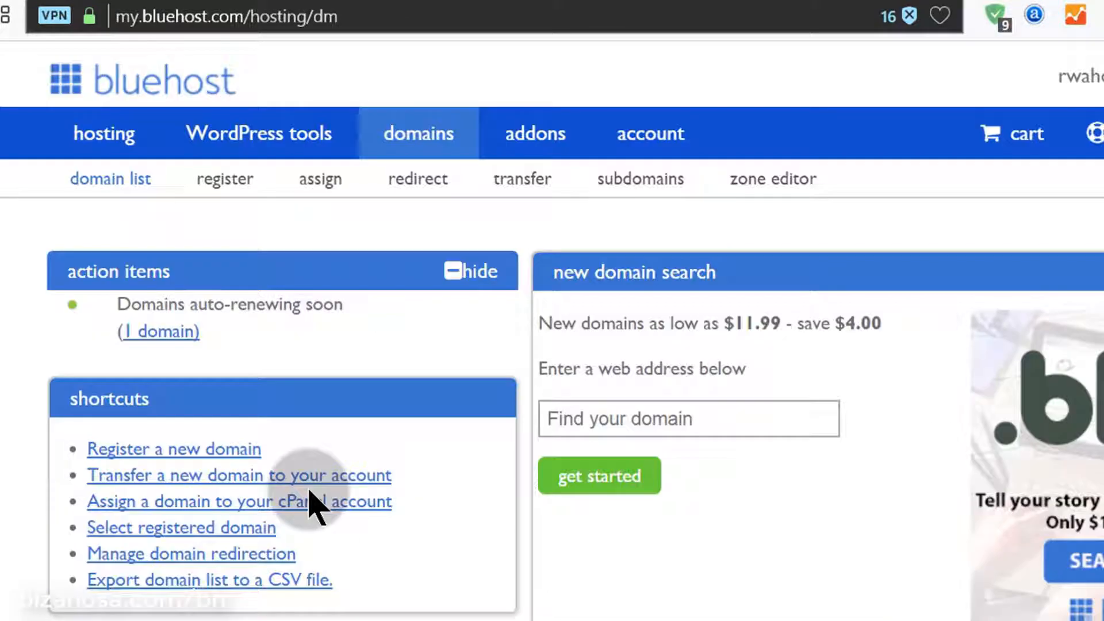
Start assigning a new domain to the rwahowa.com cPanel account and bring up Namecheap's bizanosa.club page.
scroll(310, 500, down, 1)
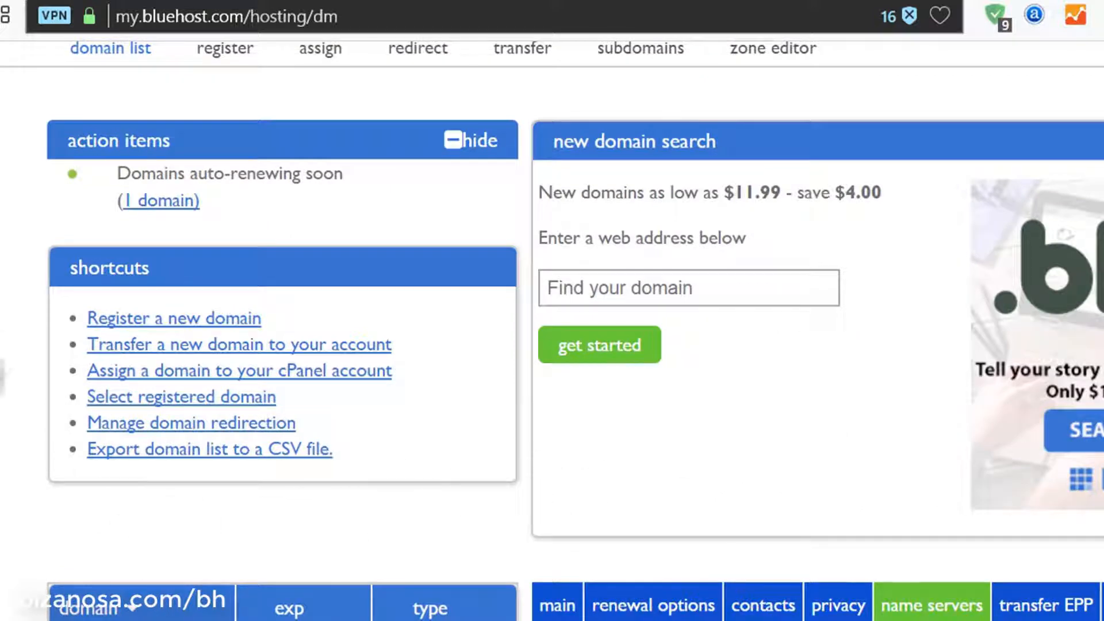
scroll(552, 345, up, 1)
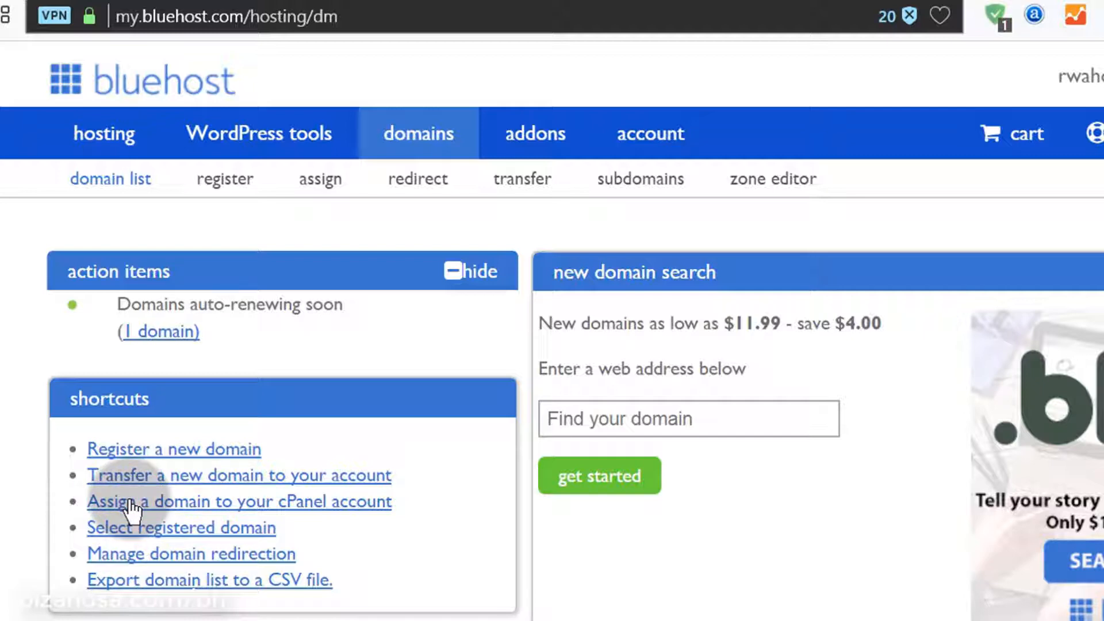
click(132, 507)
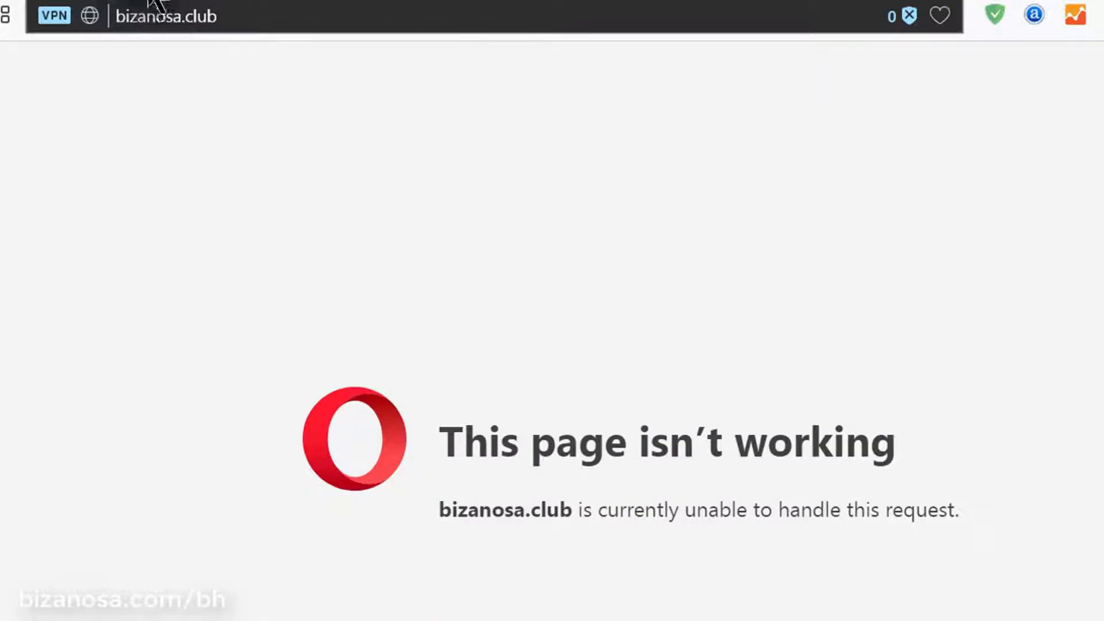
click(256, 1)
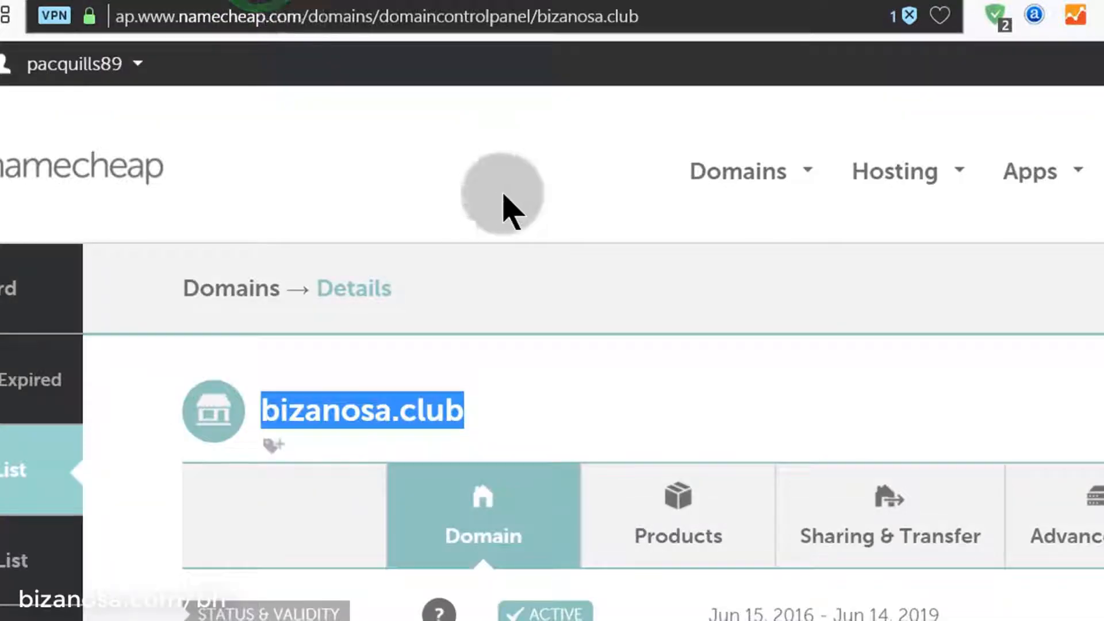
scroll(589, 344, down, 4)
scroll(589, 357, down, 4)
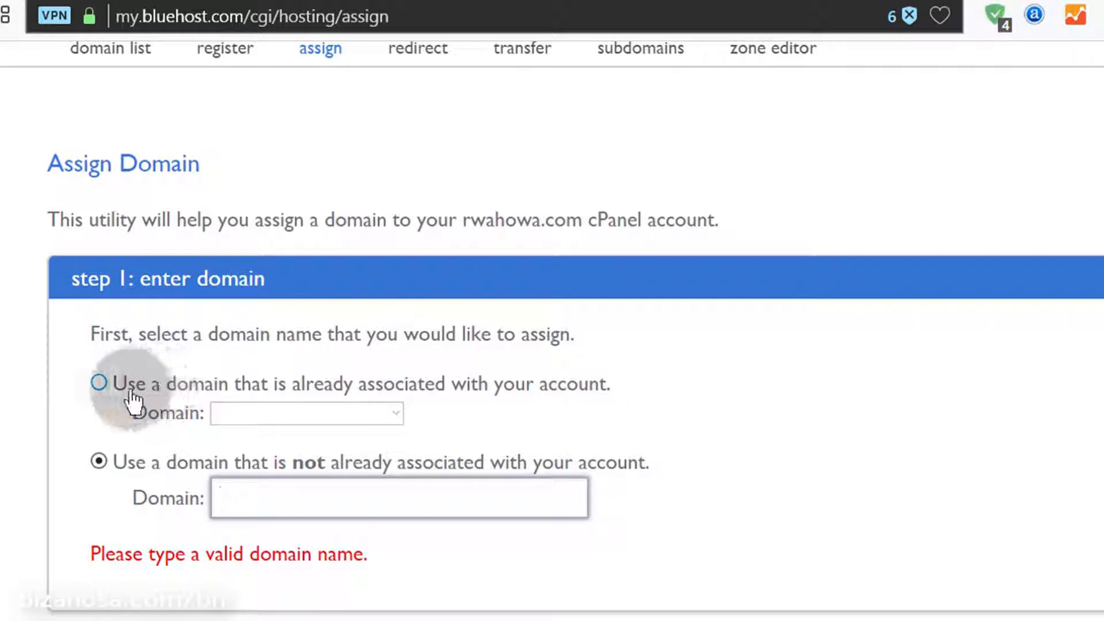
Paste bizanosa.club as the domain to assign and confirm Addon Domain is selected.
scroll(505, 444, down, 2)
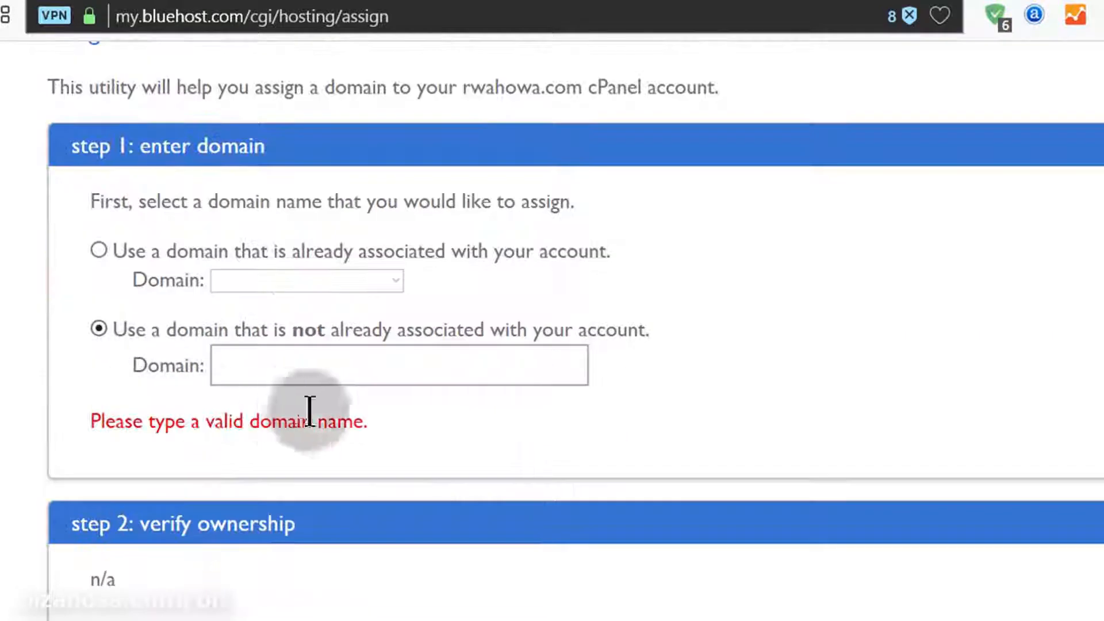
click(262, 363)
right_click(262, 363)
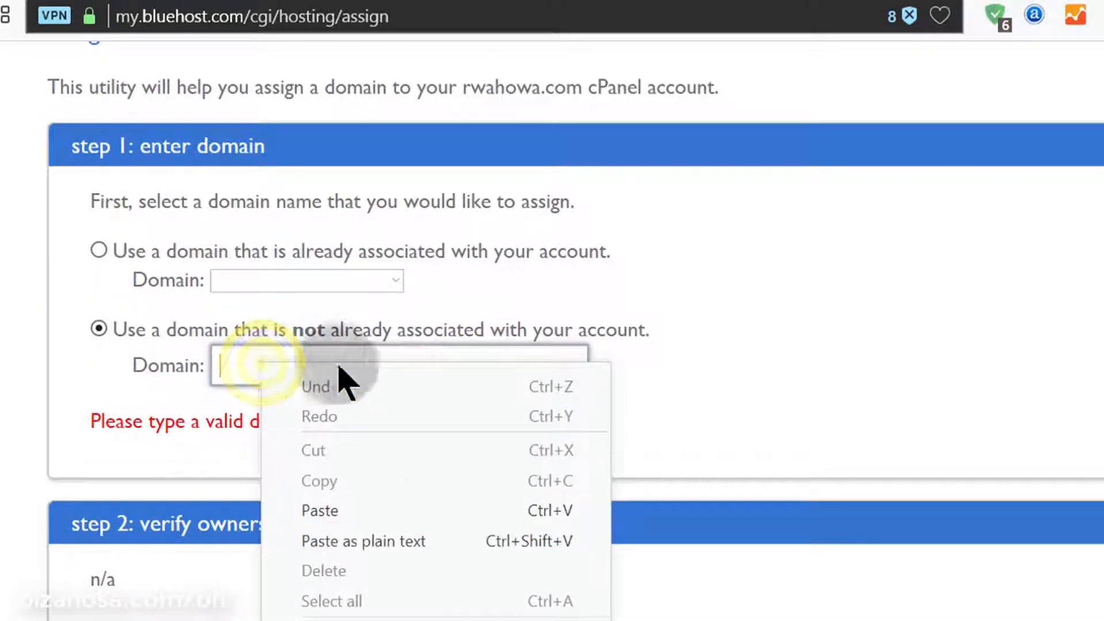
click(349, 517)
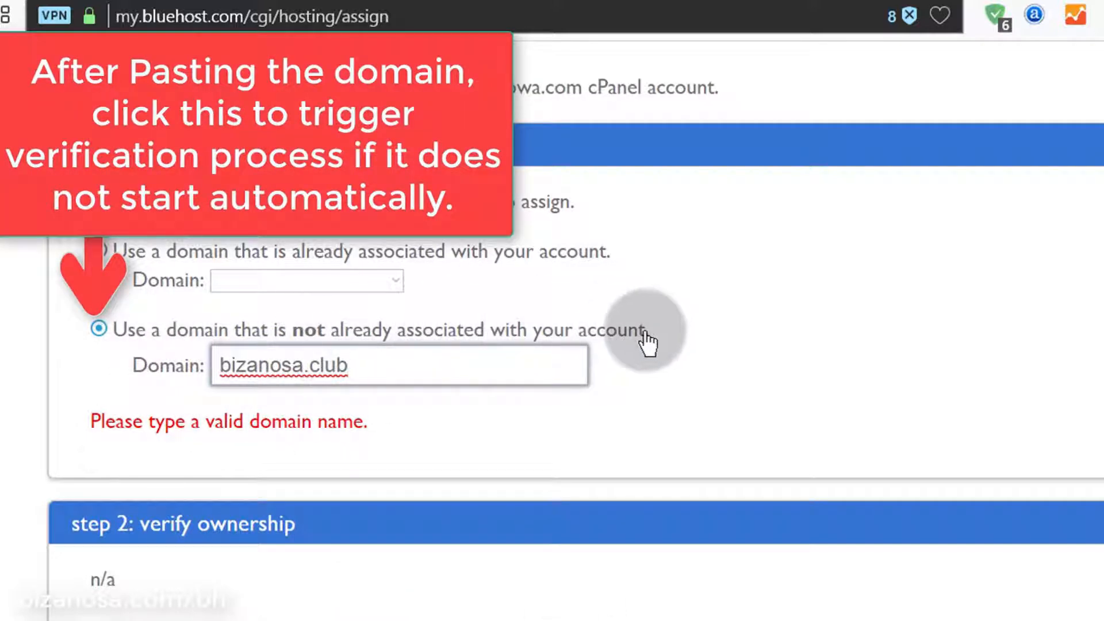
scroll(649, 342, down, 2)
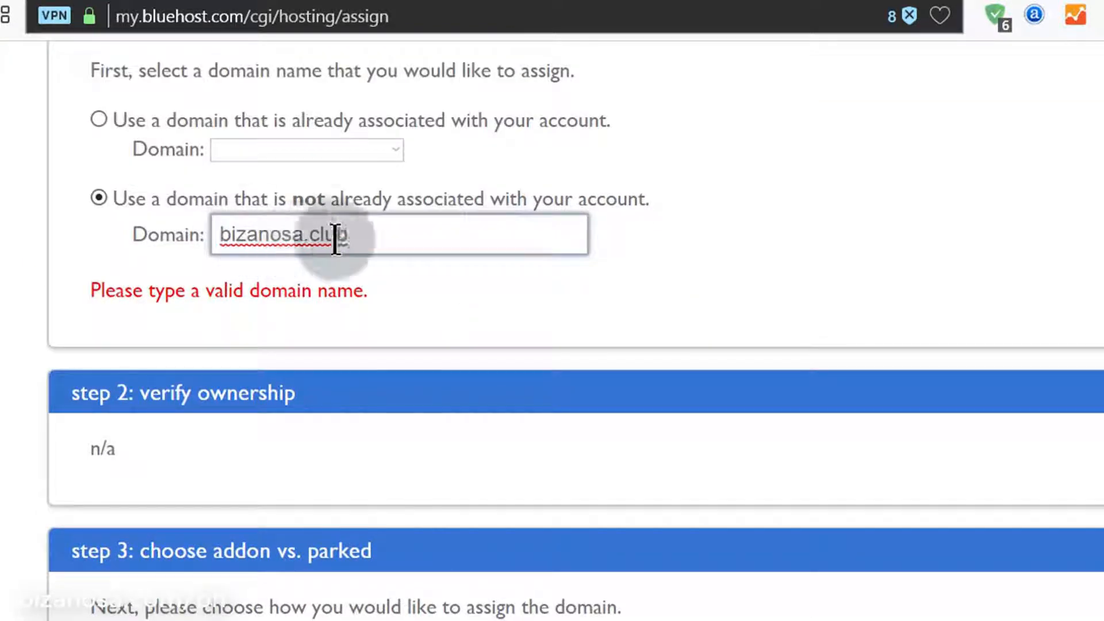
scroll(645, 285, down, 4)
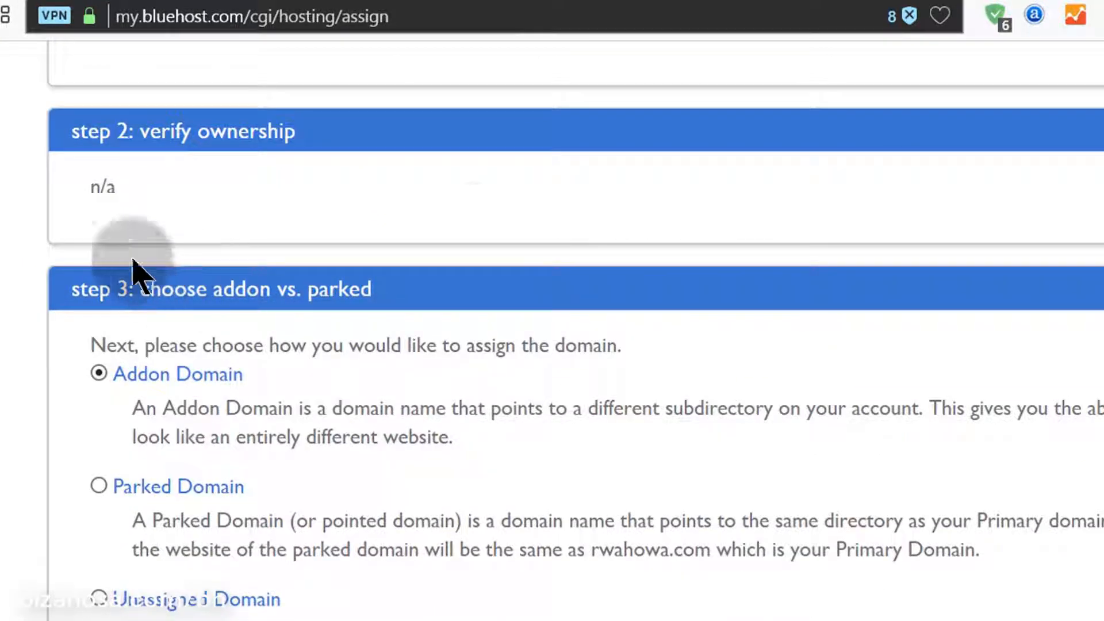
scroll(312, 345, down, 6)
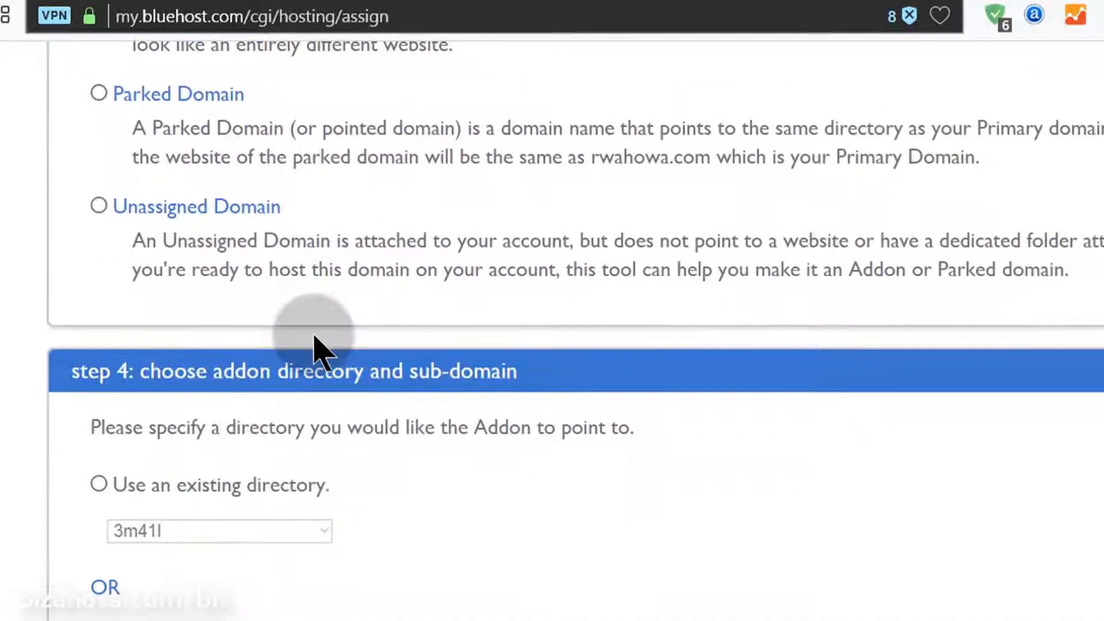
scroll(382, 217, up, 4)
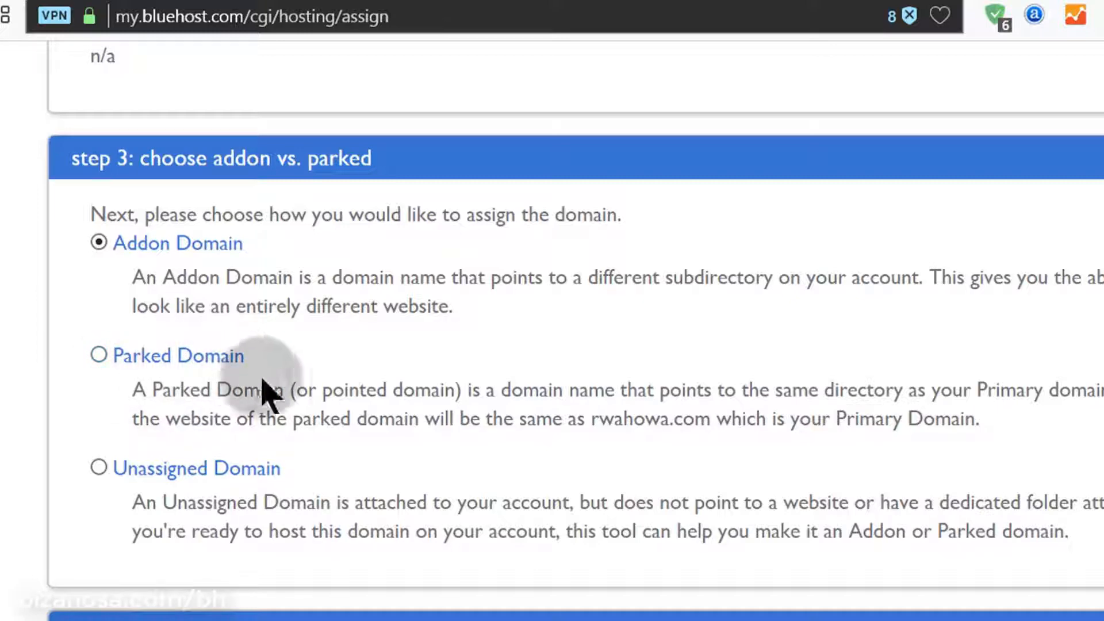
scroll(315, 382, down, 2)
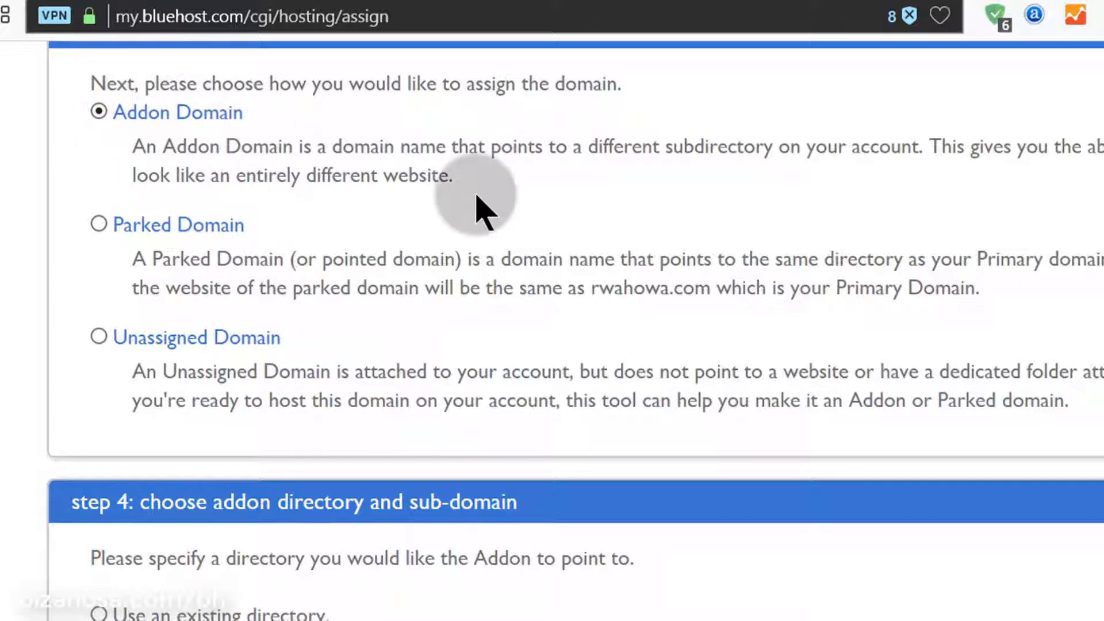
scroll(477, 198, down, 6)
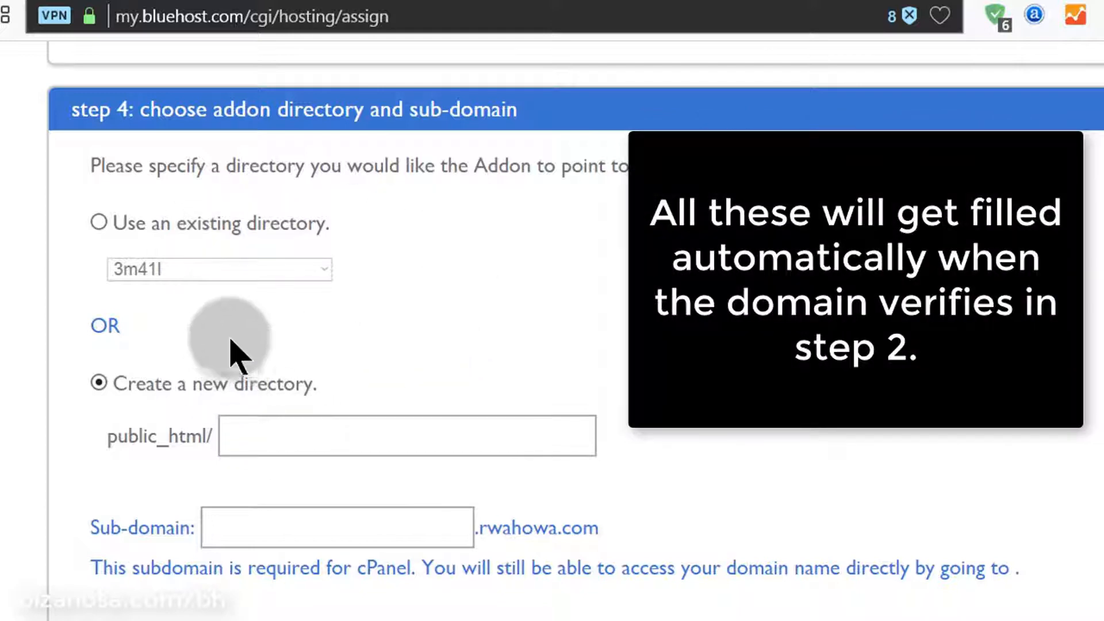
Submit the bizanosa.club assignment with the sub-domain field left empty.
click(185, 317)
scroll(293, 402, down, 4)
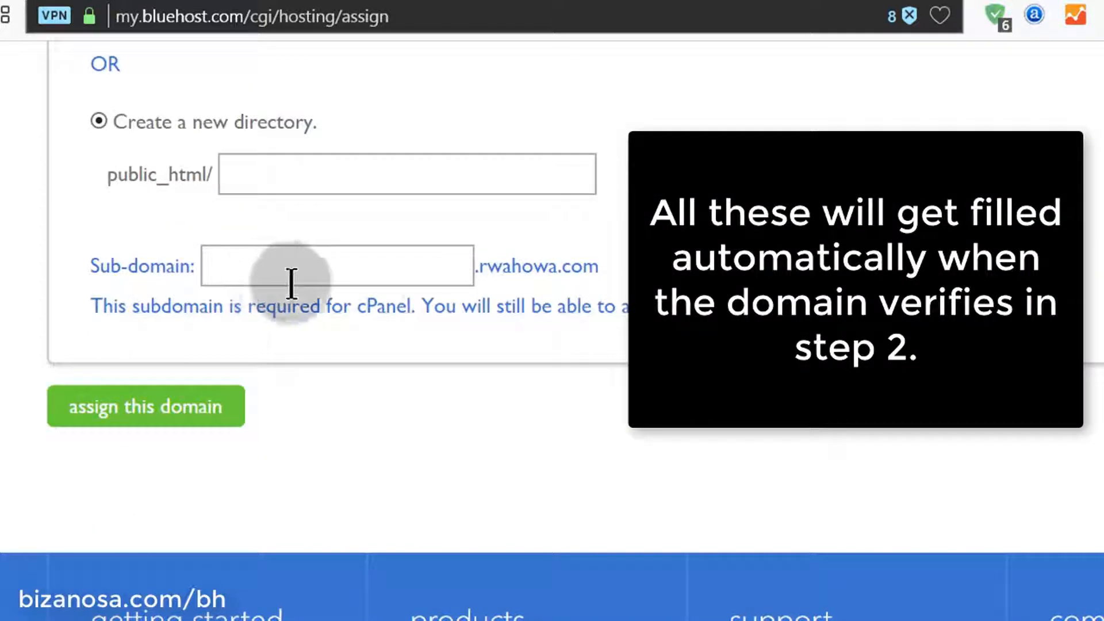
click(404, 264)
click(387, 388)
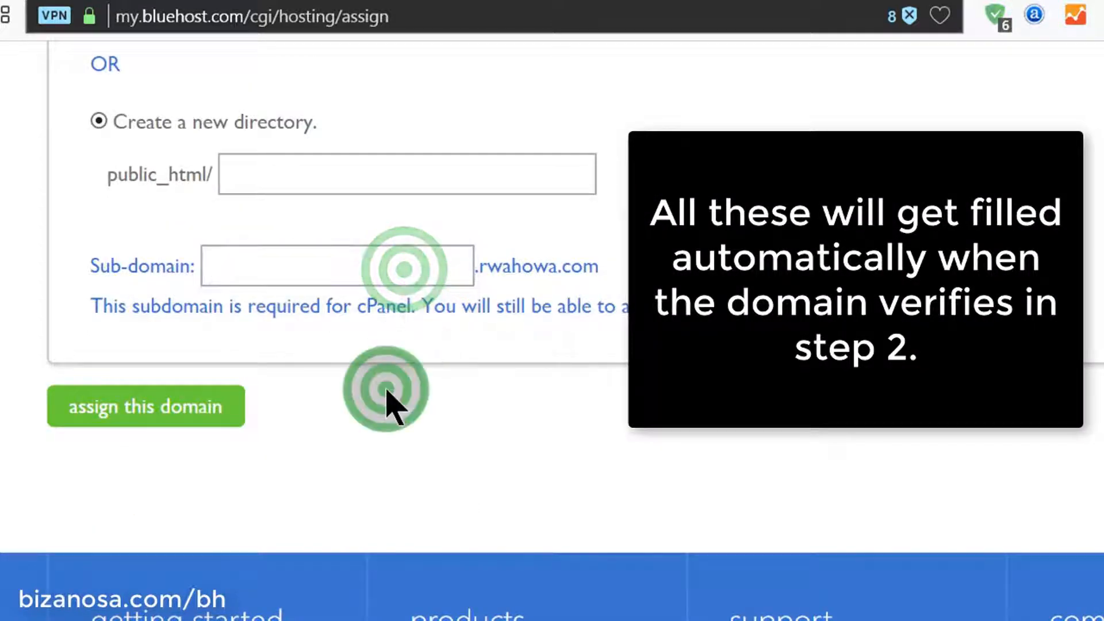
click(240, 266)
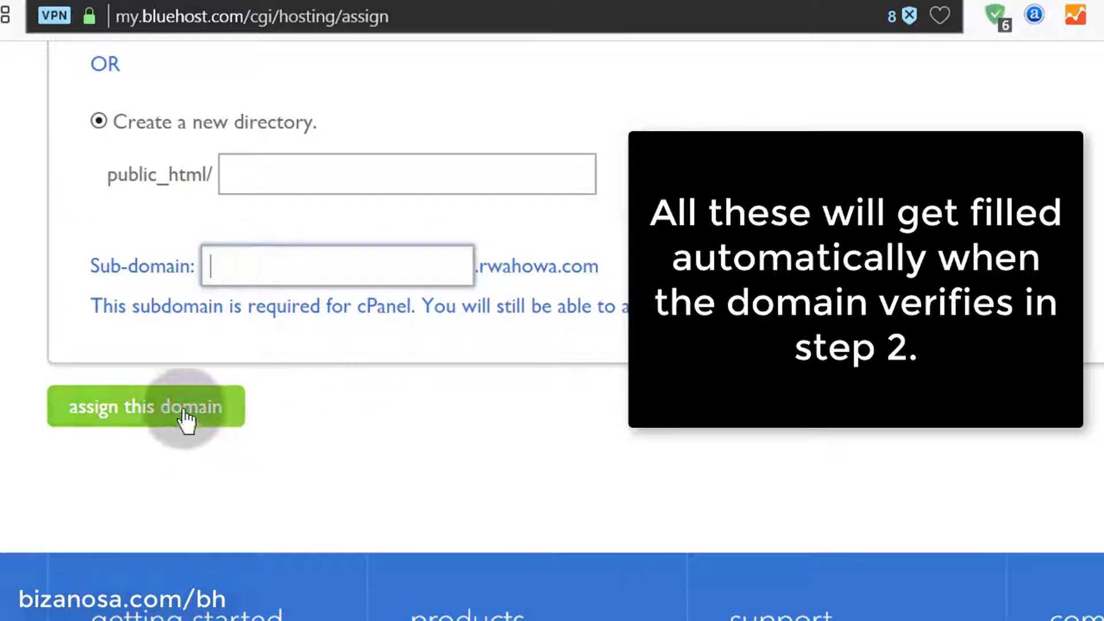
click(444, 400)
scroll(444, 400, up, 15)
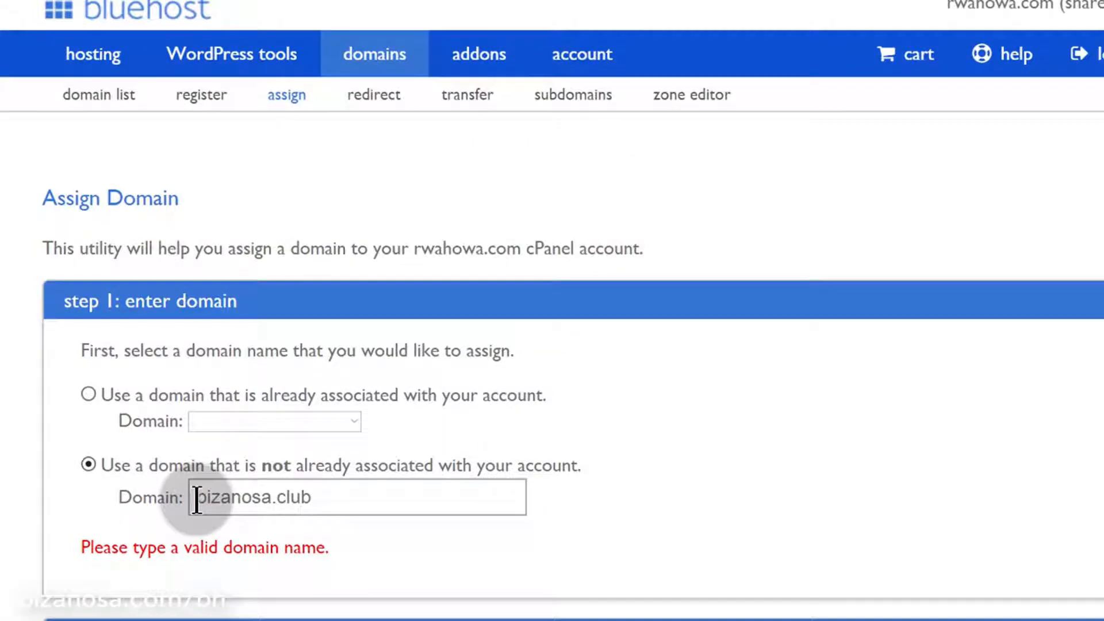
triple_click(196, 498)
key(super+c)
click(646, 493)
scroll(649, 494, down, 10)
scroll(647, 483, down, 10)
scroll(653, 493, up, 5)
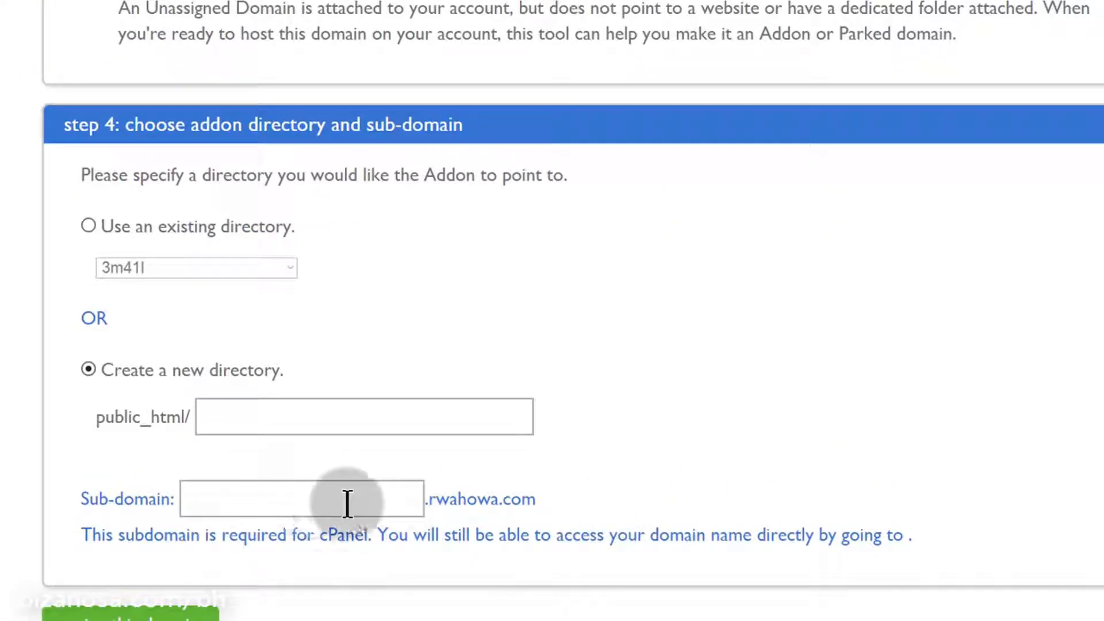
scroll(518, 592, down, 4)
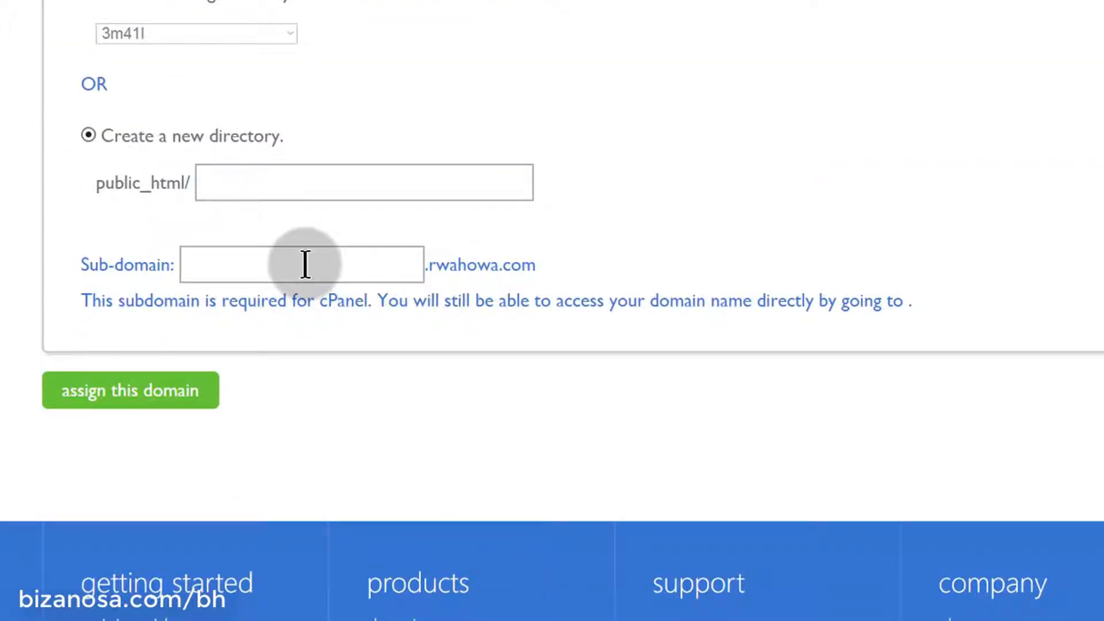
click(133, 406)
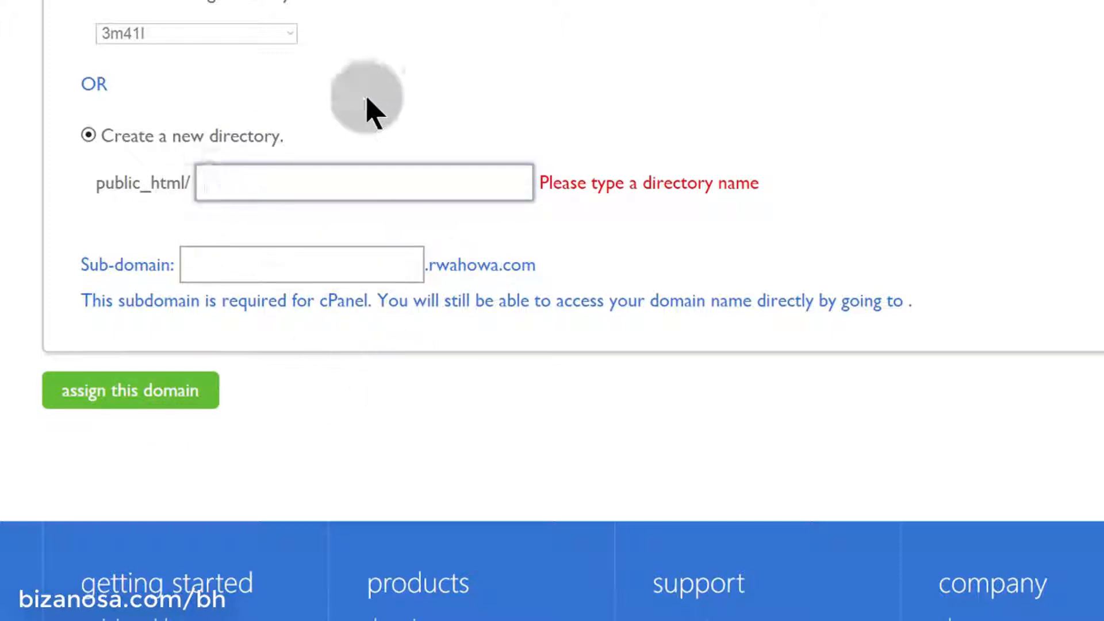
Set the new addon directory to public_html/bizanosa.club and submit the assignment again.
scroll(444, 99, up, 15)
scroll(441, 110, down, 20)
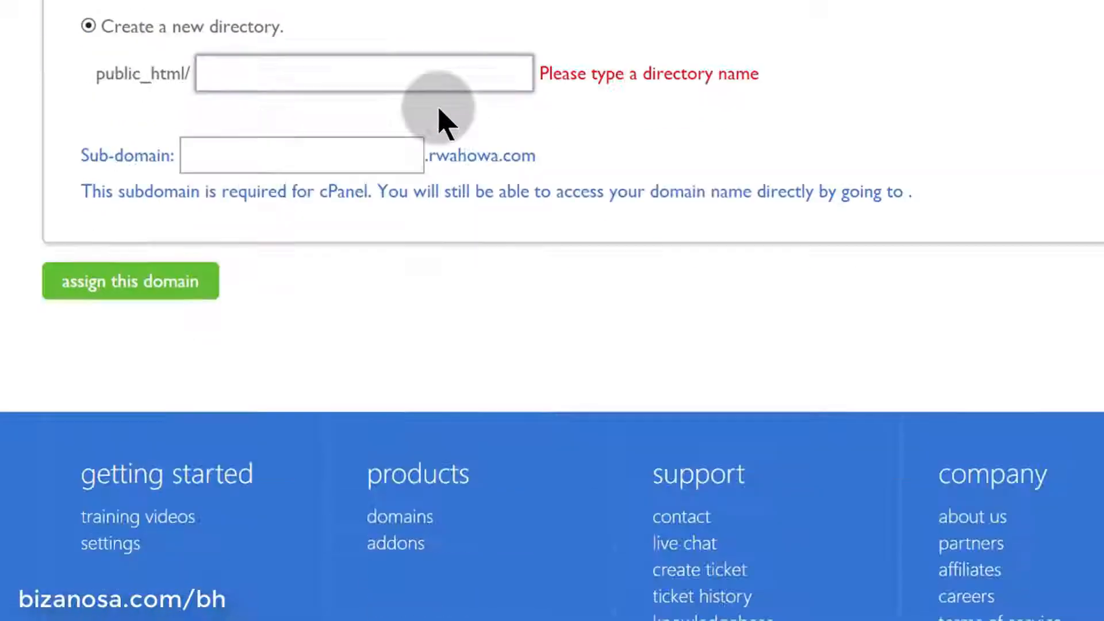
scroll(440, 115, up, 5)
click(246, 419)
right_click(246, 419)
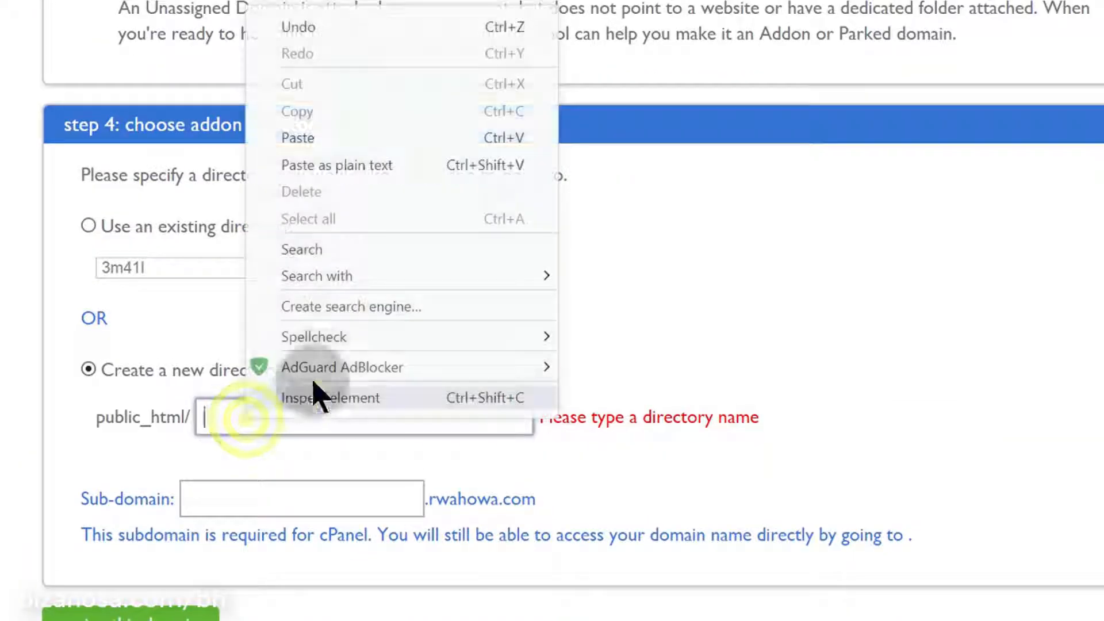
click(325, 144)
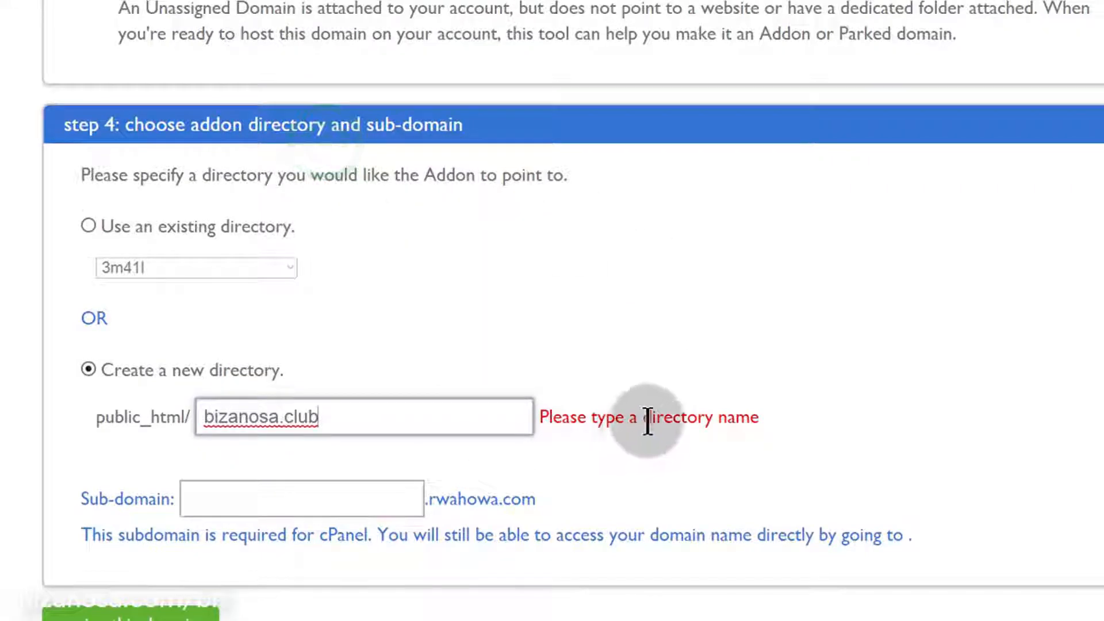
scroll(648, 419, down, 2)
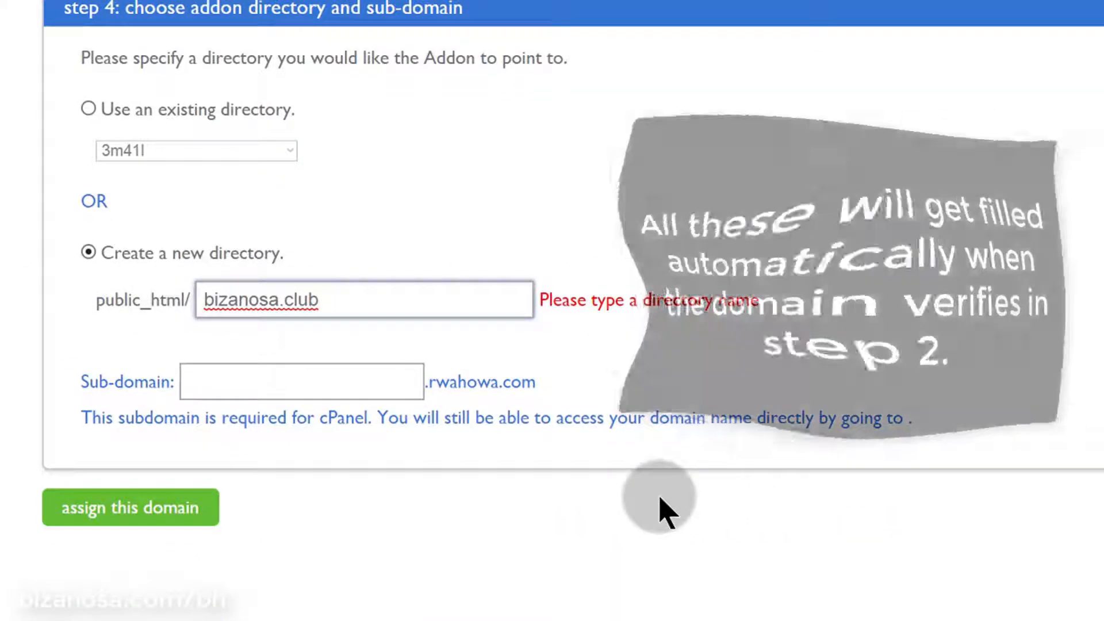
scroll(660, 505, down, 4)
click(156, 282)
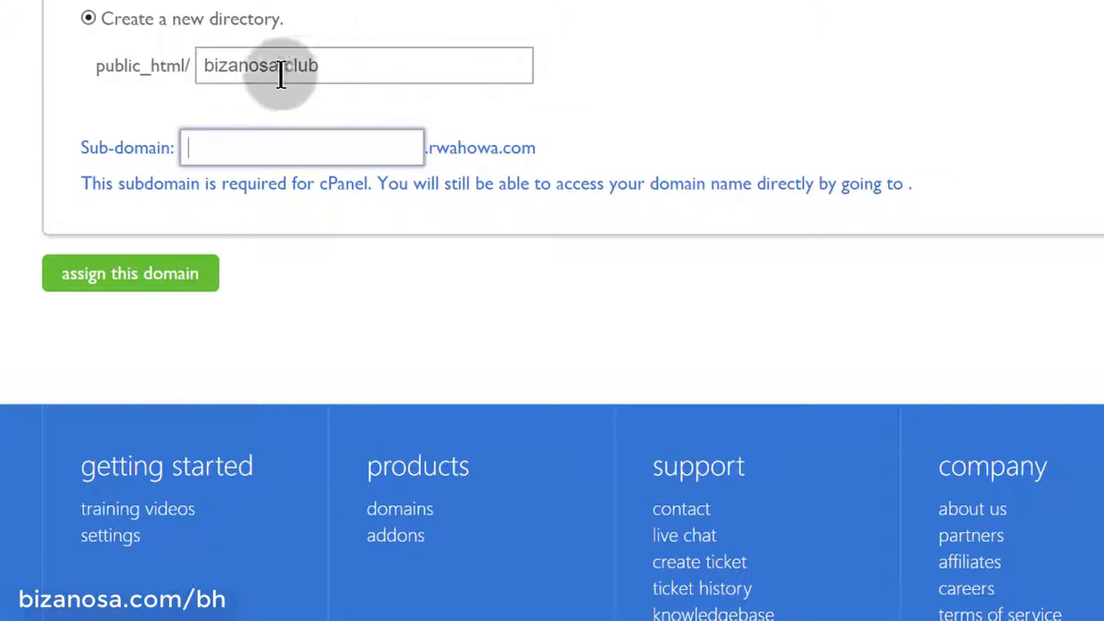
Return to step 1 and check the 'Verifying domain' notice shown for bizanosa.club.
scroll(329, 250, up, 1)
scroll(328, 240, up, 13)
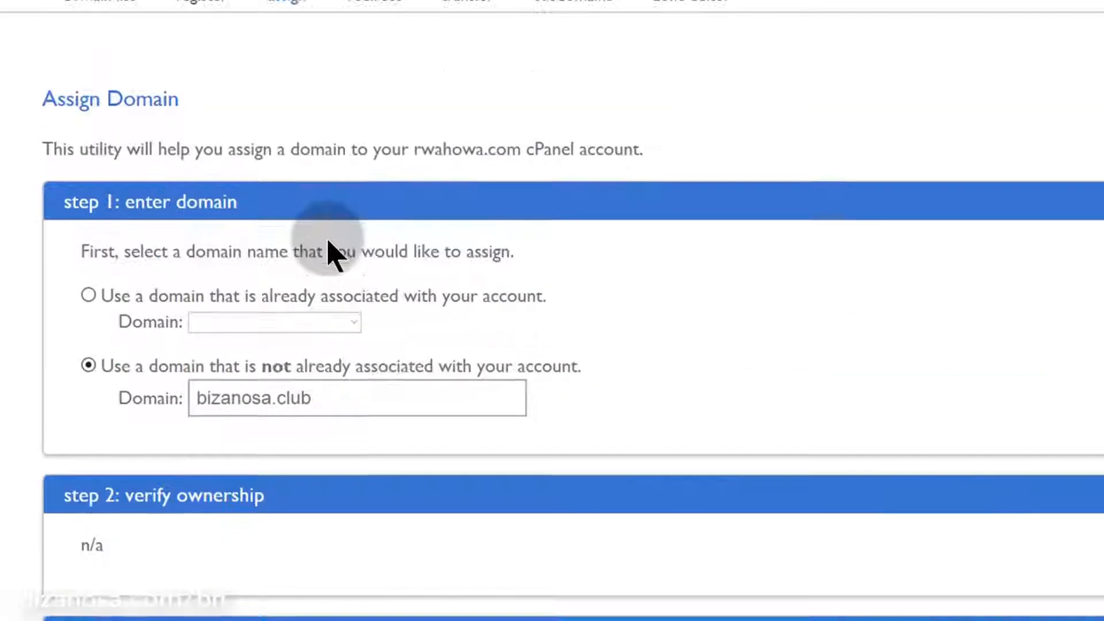
scroll(380, 263, down, 4)
scroll(388, 279, down, 4)
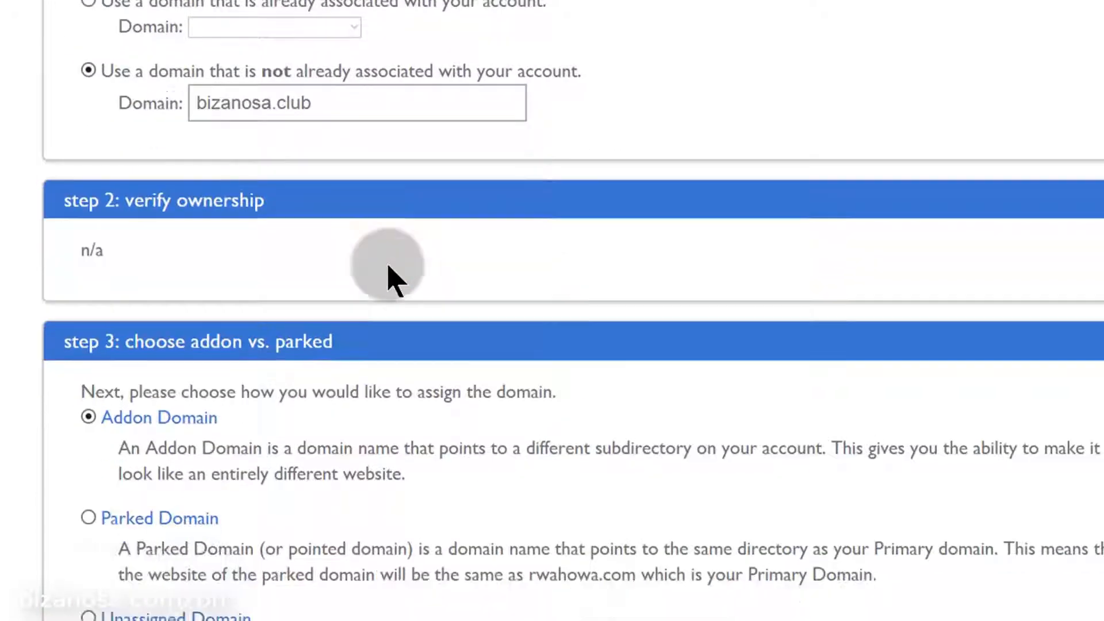
scroll(389, 264, up, 4)
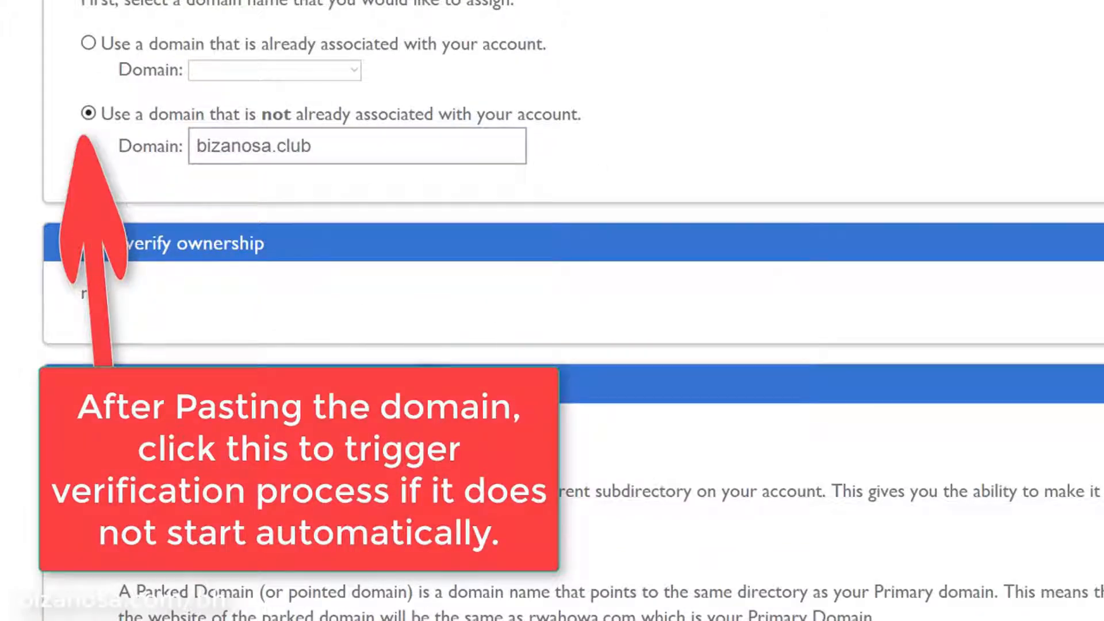
scroll(423, 391, up, 5)
scroll(422, 389, down, 2)
scroll(421, 389, up, 2)
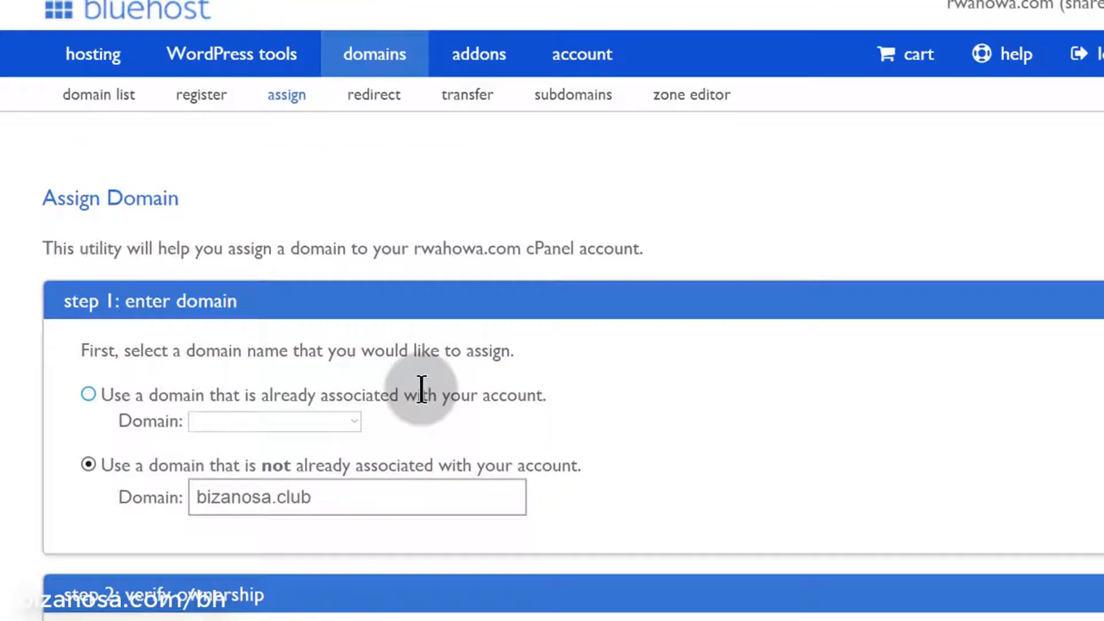
scroll(525, 394, down, 5)
scroll(523, 384, up, 5)
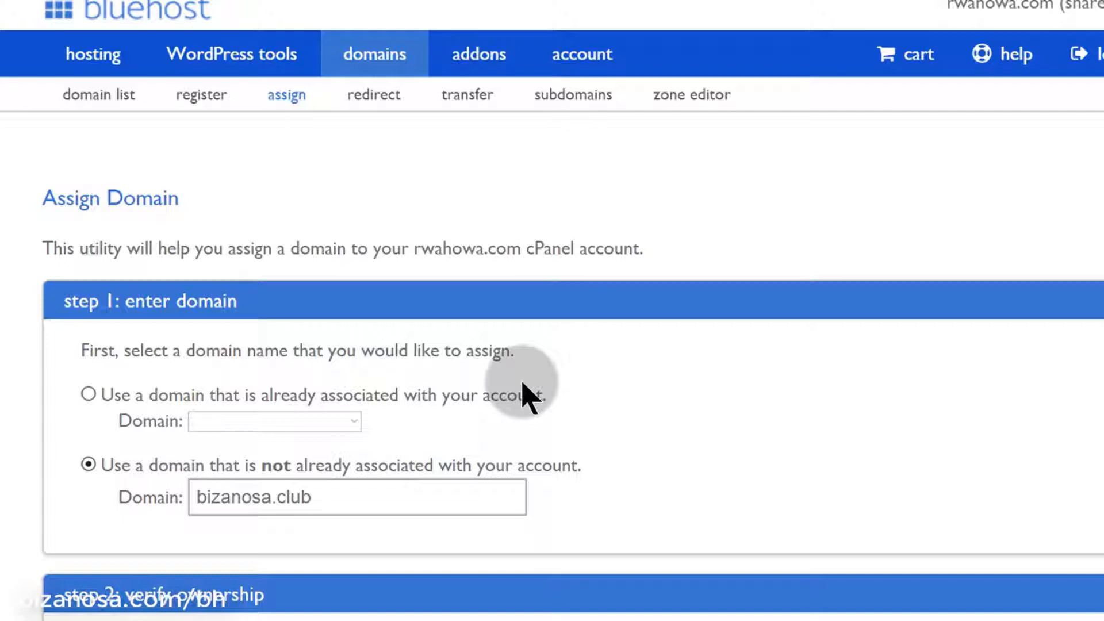
scroll(529, 396, down, 2)
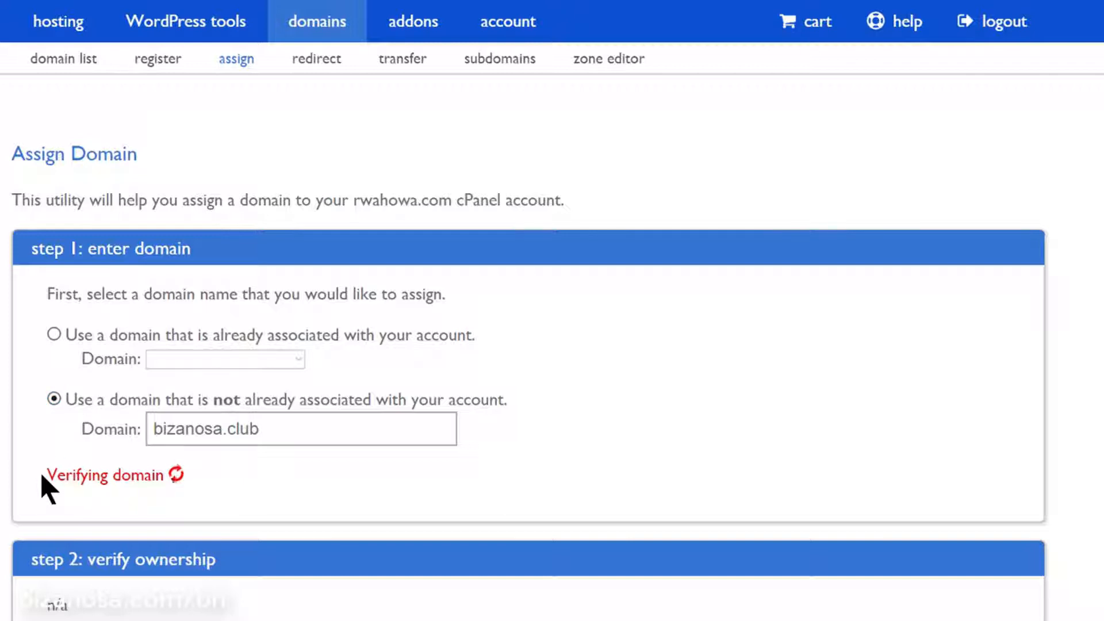
drag(47, 475, 171, 483)
click(257, 493)
scroll(409, 368, down, 3)
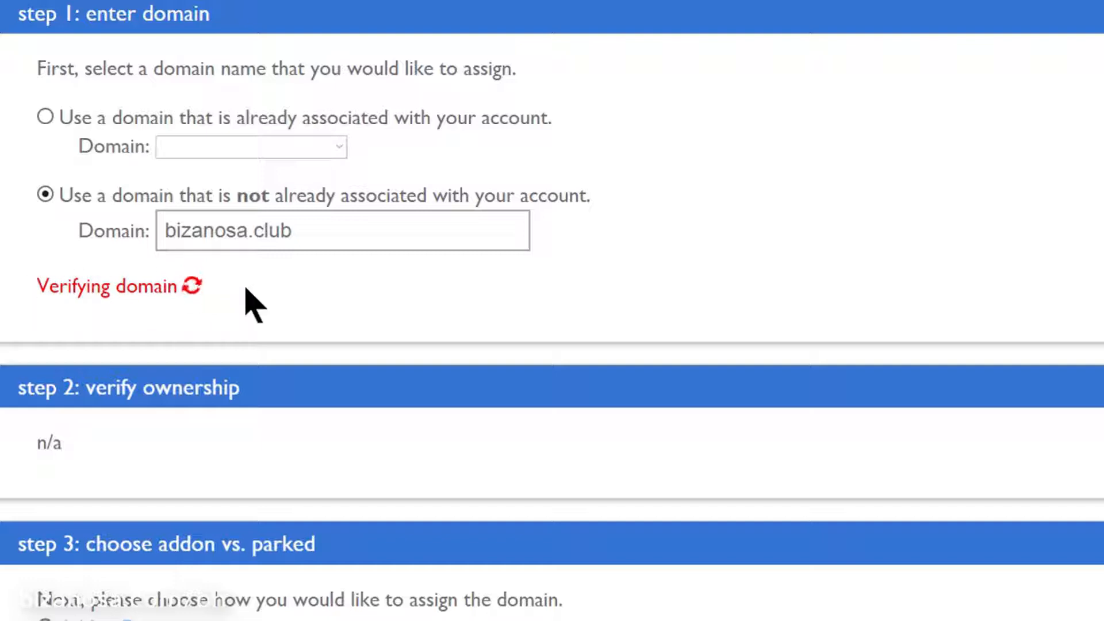
drag(164, 228, 310, 243)
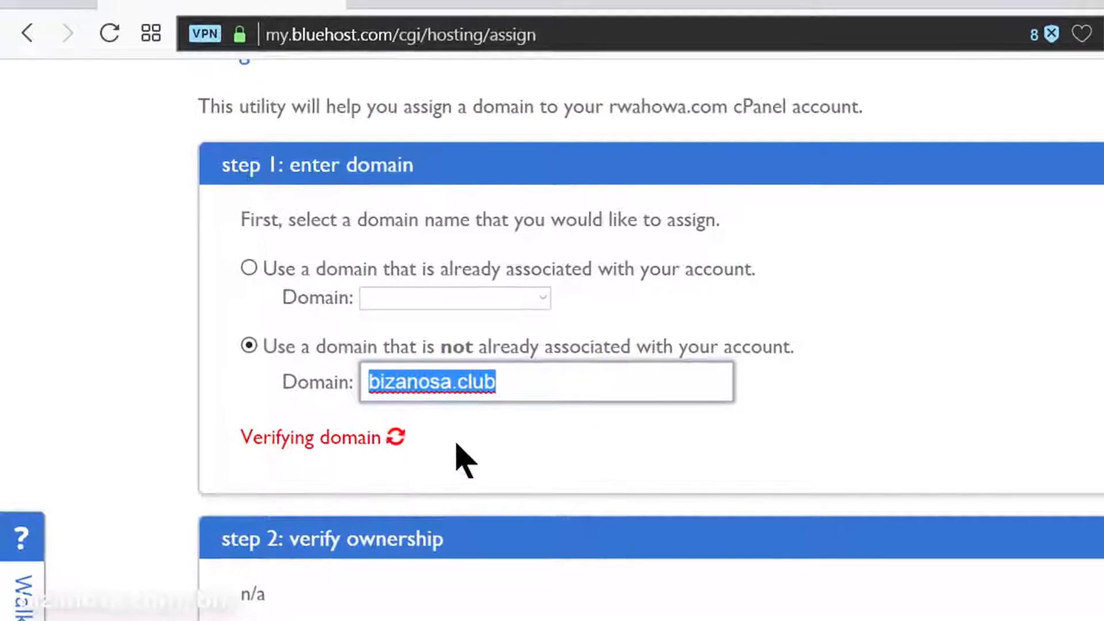
Run Pingability's Quick DNS Check on bizanosa.club, answering the math question.
click(693, 6)
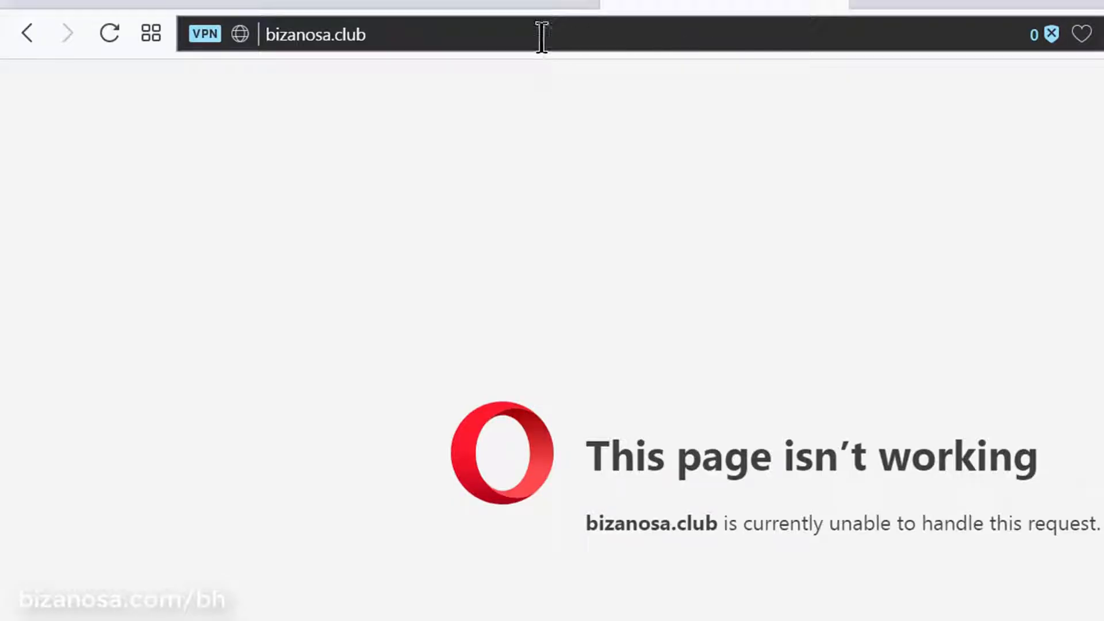
click(542, 35)
key(super+c)
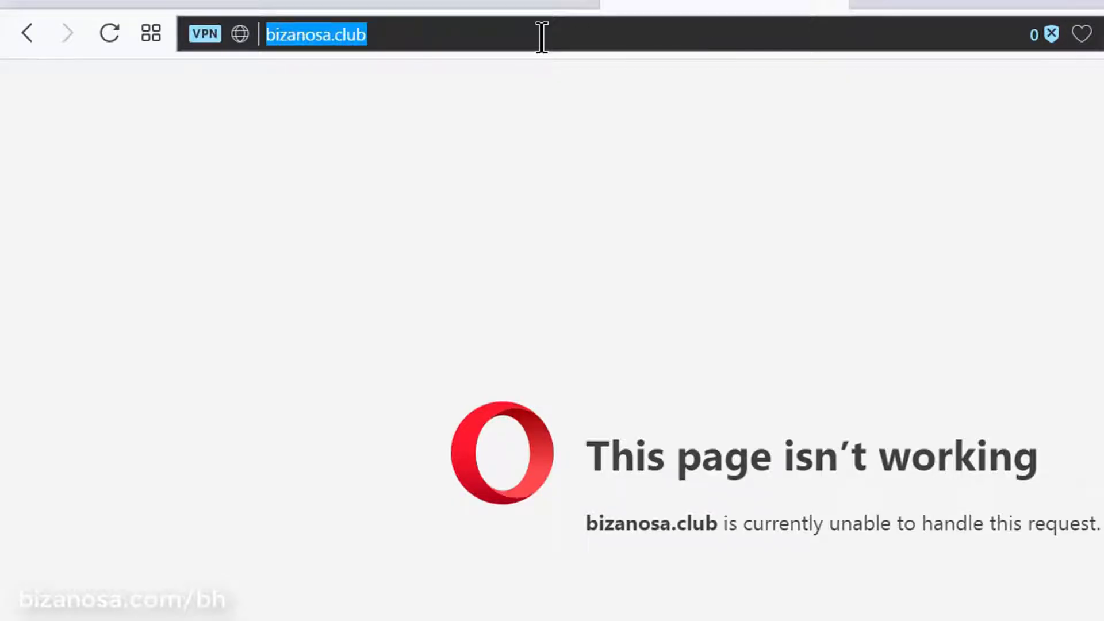
text(pingability.com)
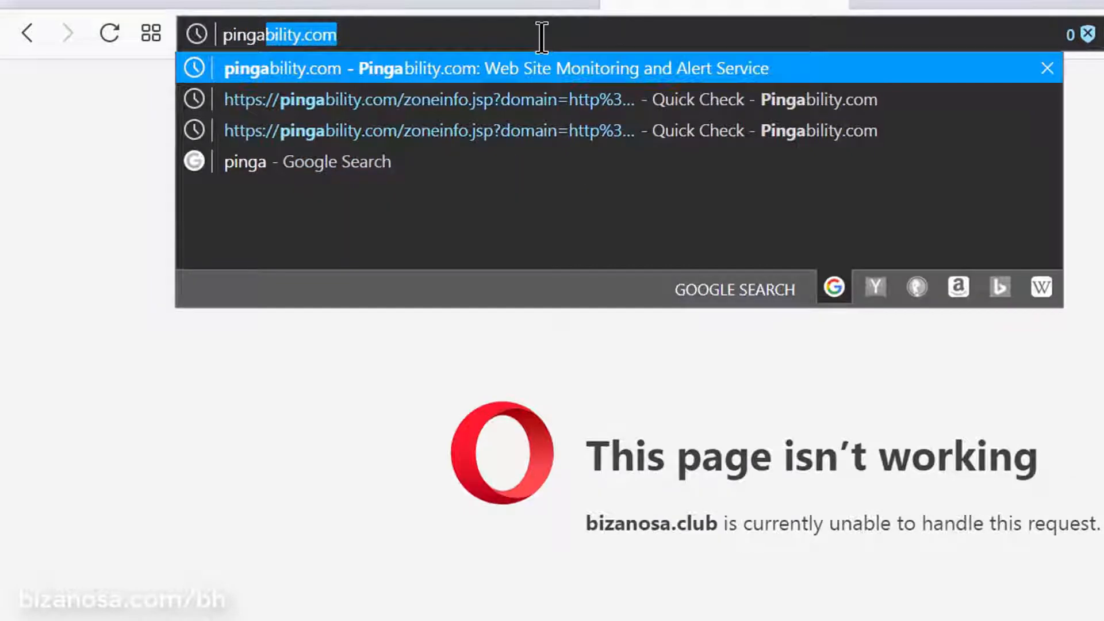
key(Return)
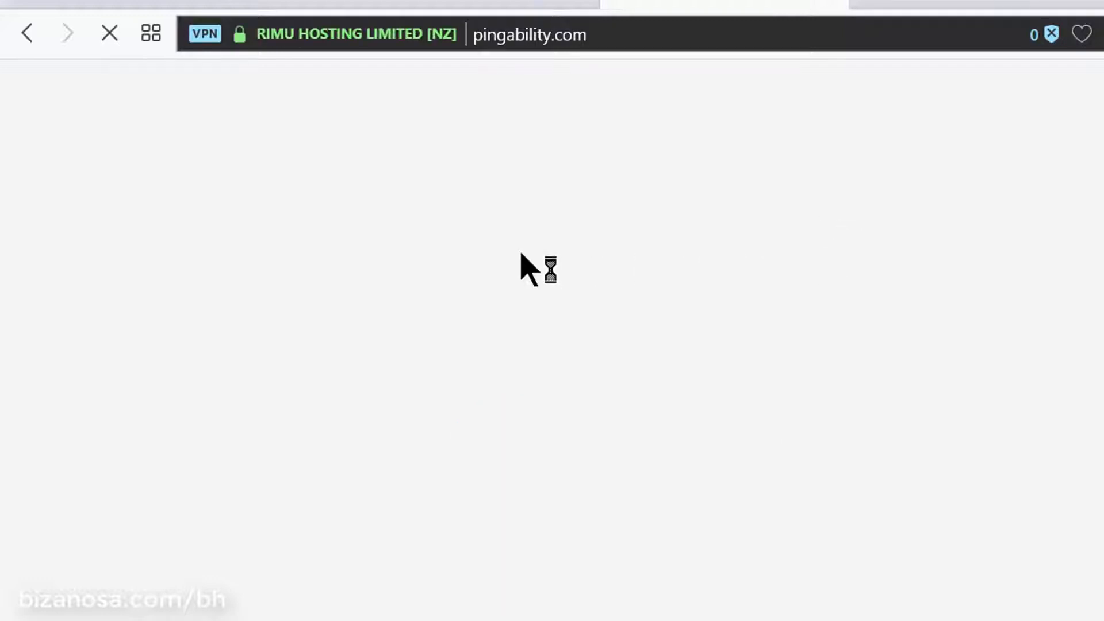
click(493, 5)
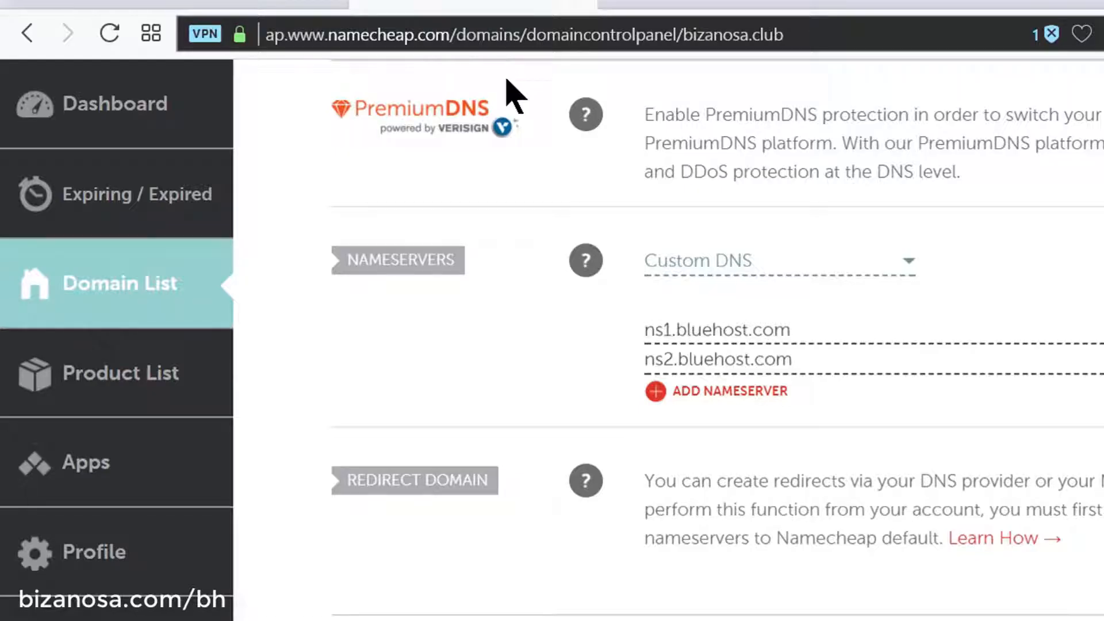
click(703, 5)
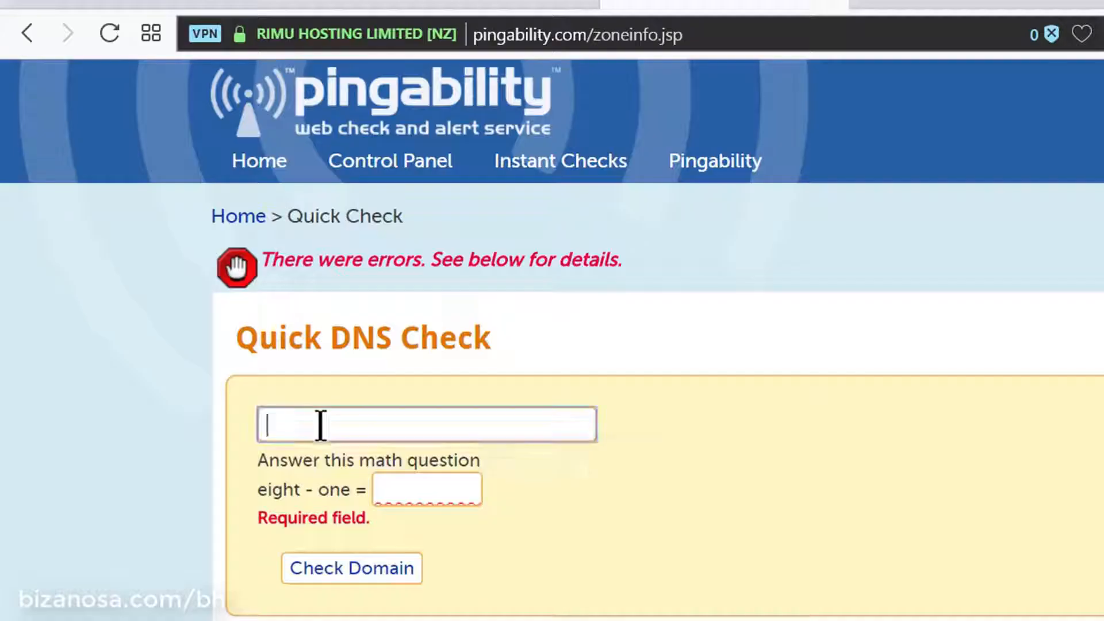
right_click(320, 432)
click(415, 590)
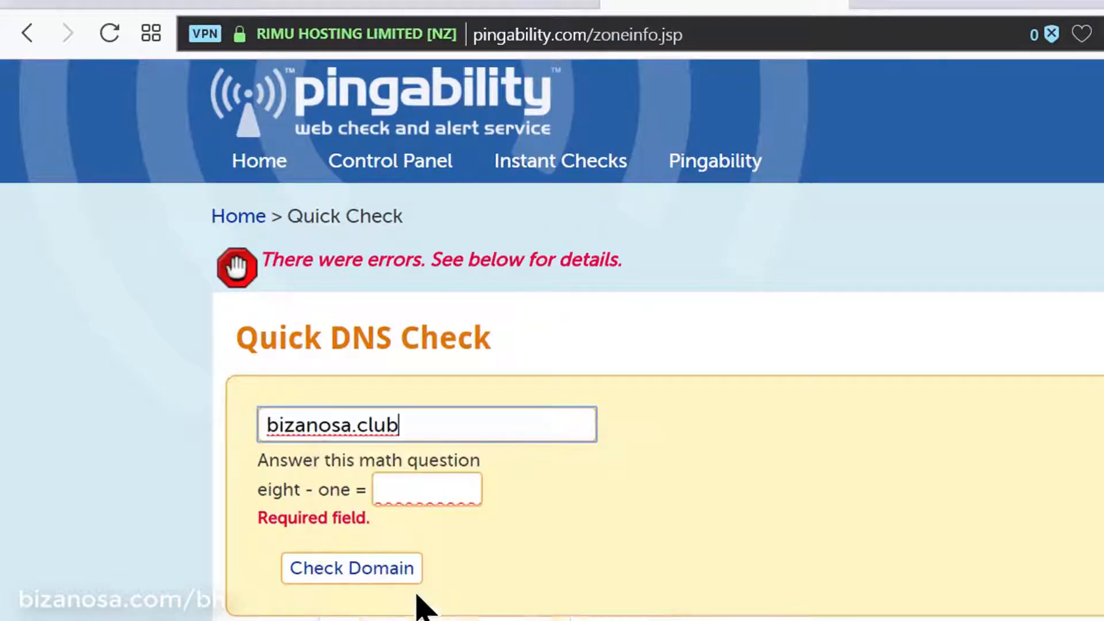
click(418, 488)
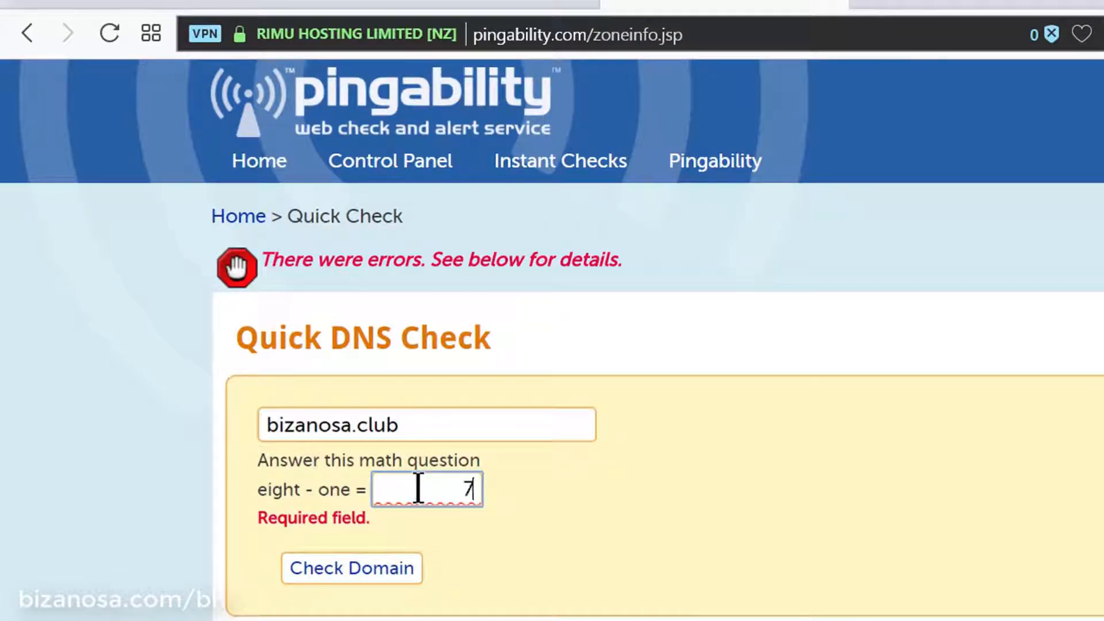
click(407, 576)
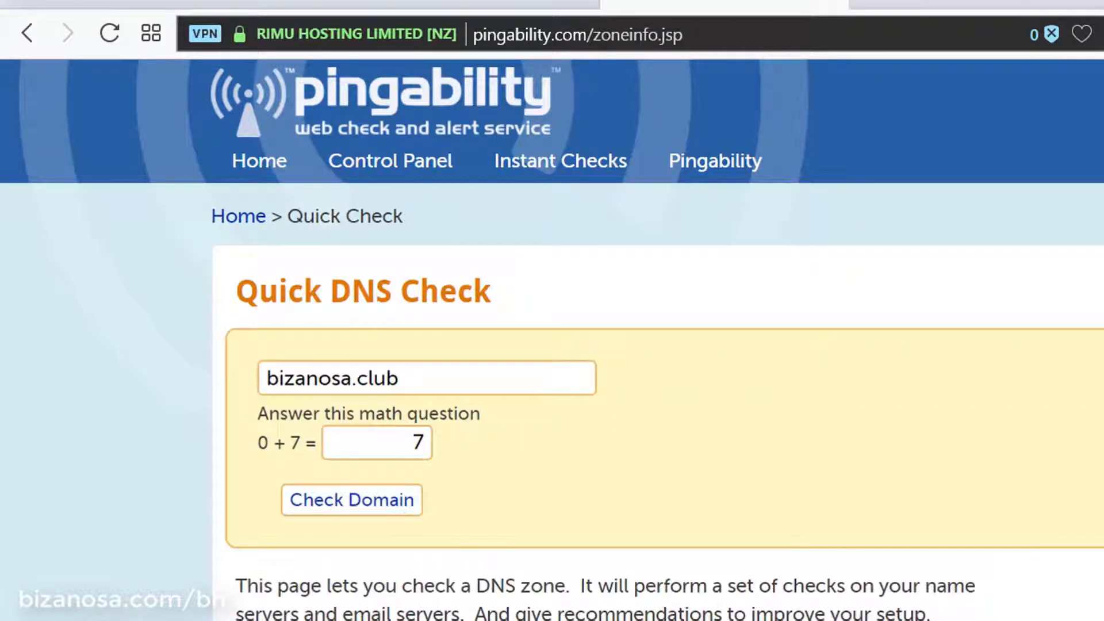
Compare Pingability's reported nameservers, ns1 and ns2.vultr.com, with those set at Namecheap.
scroll(1019, 496, down, 10)
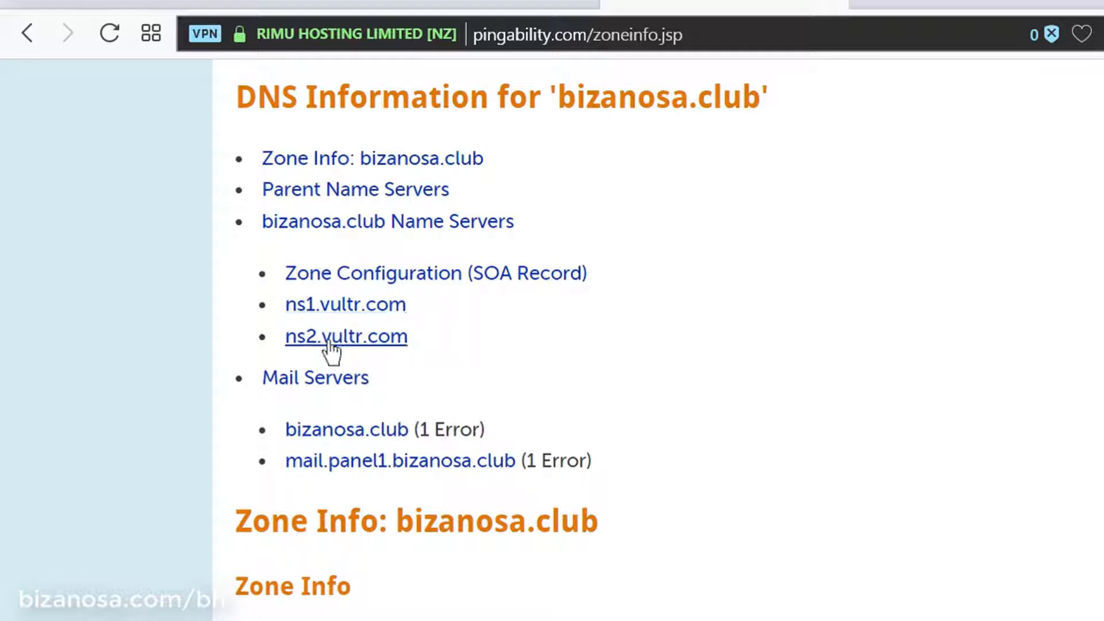
scroll(685, 431, down, 7)
scroll(683, 431, down, 2)
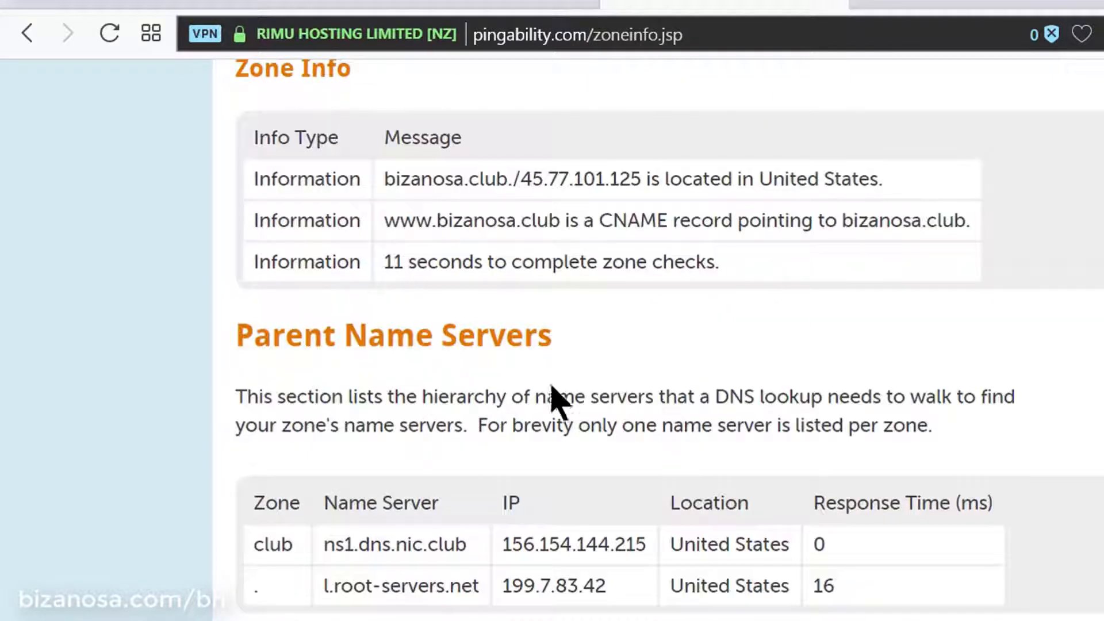
scroll(715, 374, down, 15)
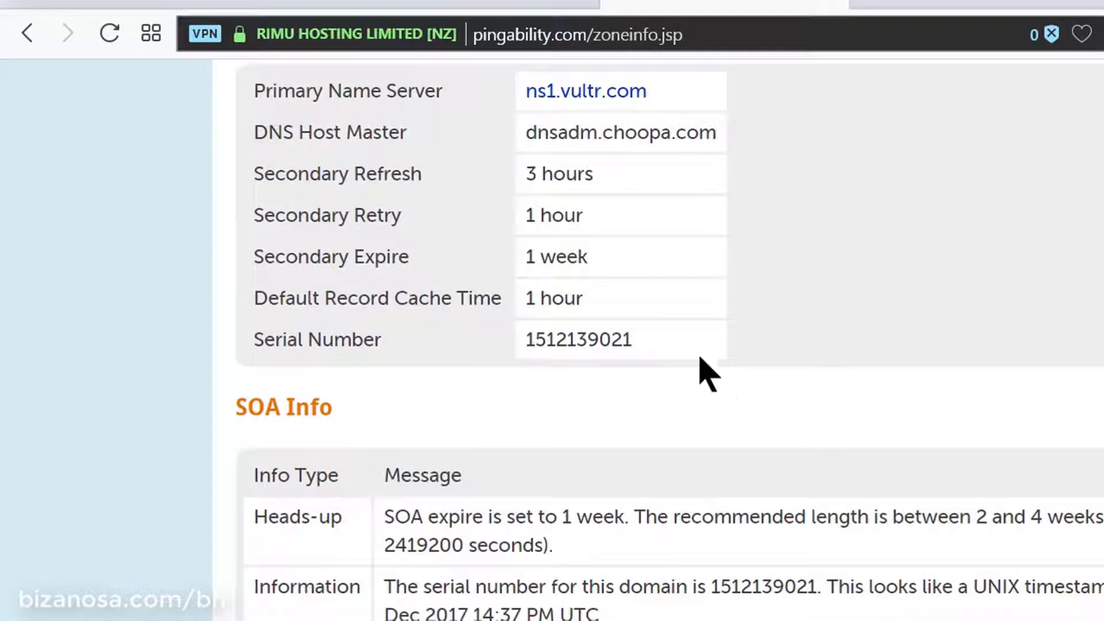
scroll(715, 386, up, 20)
click(409, 5)
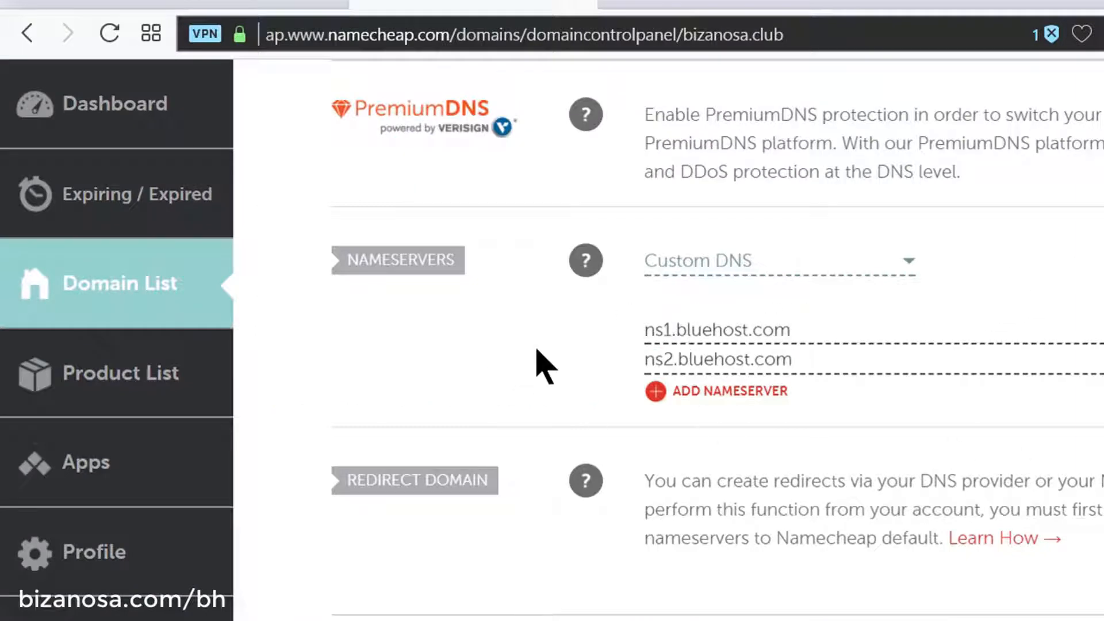
click(721, 5)
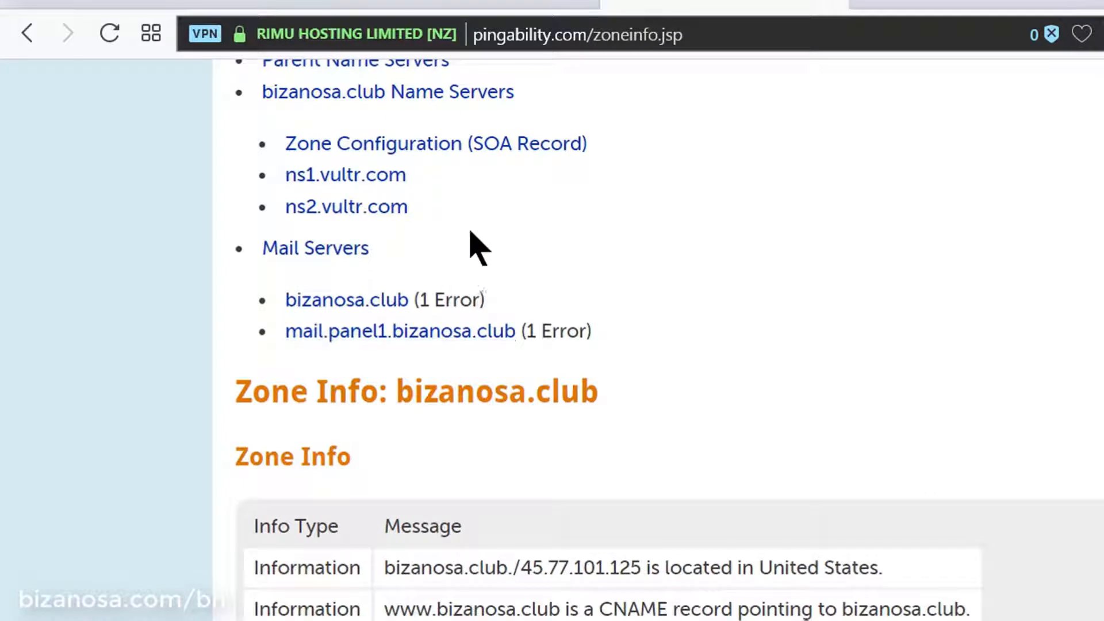
scroll(456, 240, up, 5)
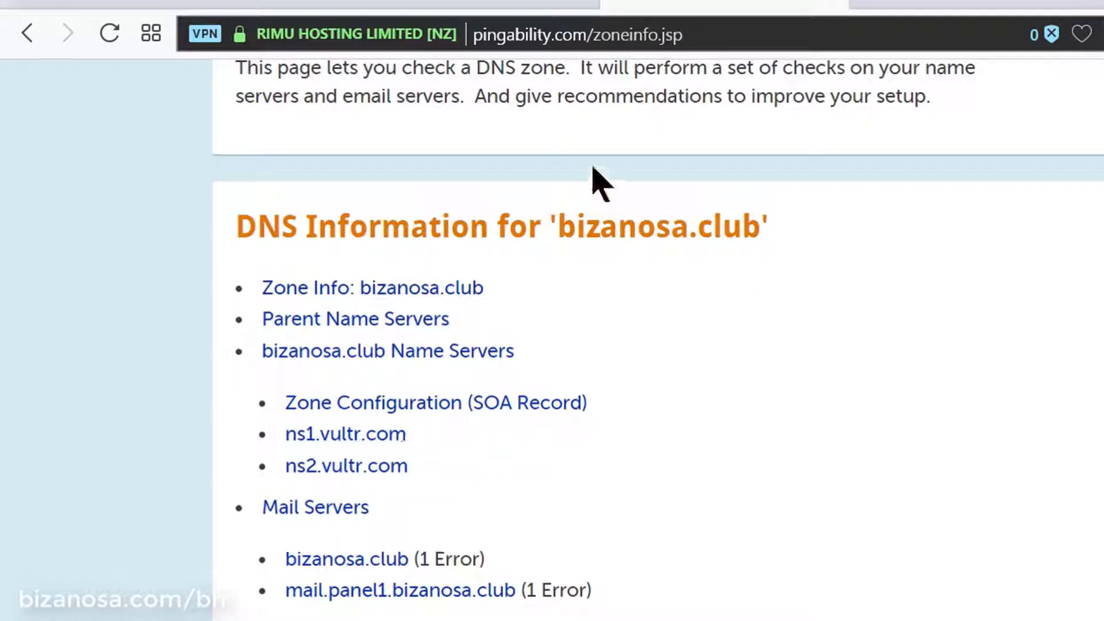
click(647, 35)
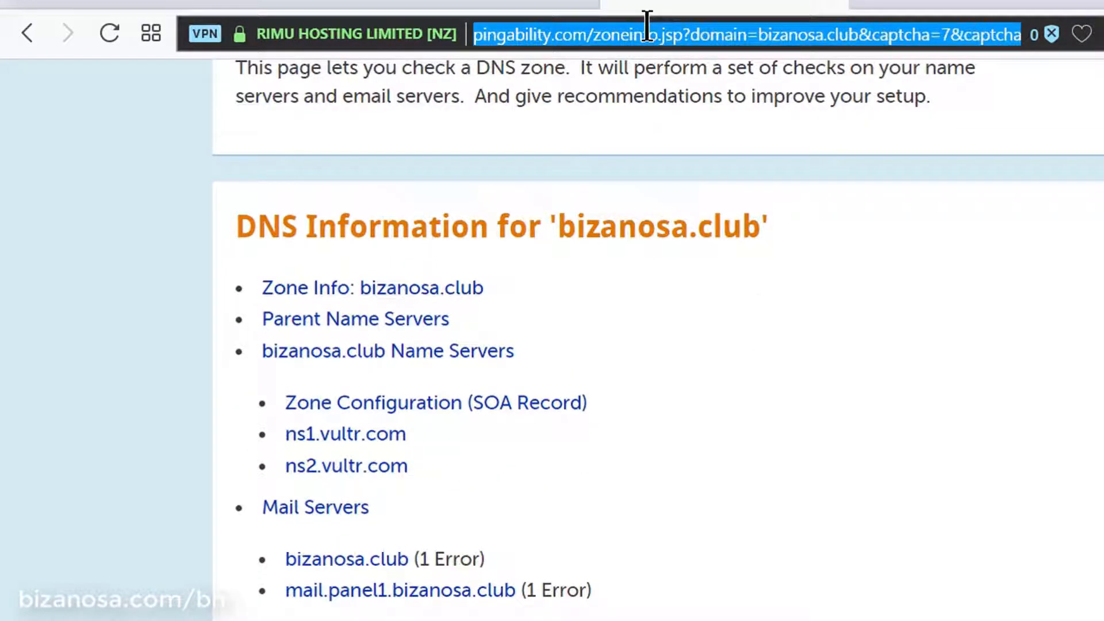
text(dn)
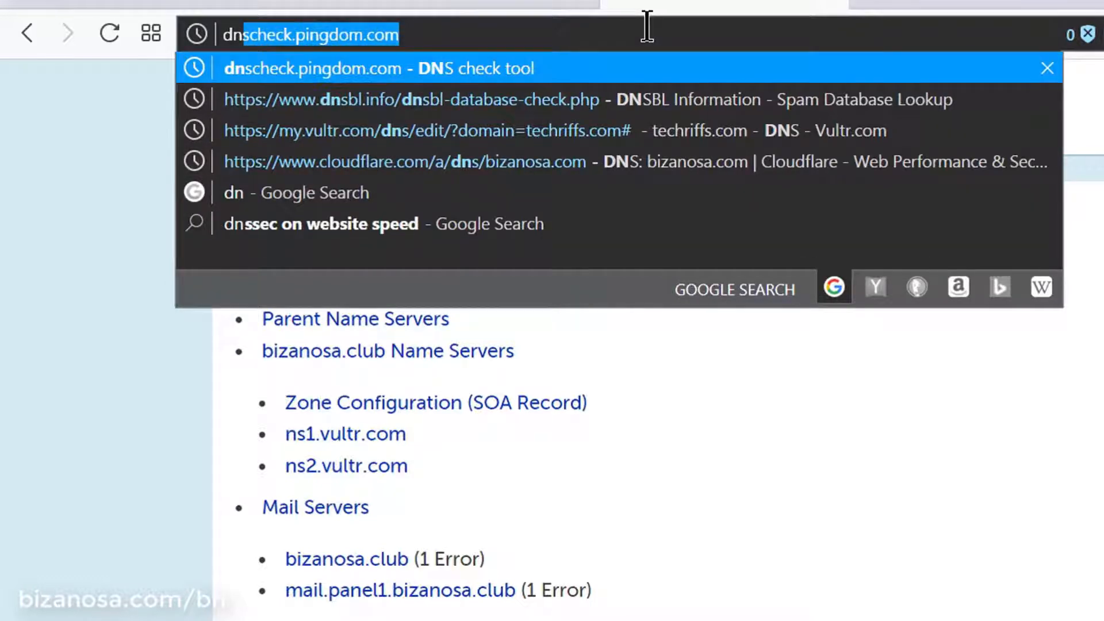
Run a Pingdom DNS test for bizanosa.club at dnscheck.pingdom.com.
key(Return)
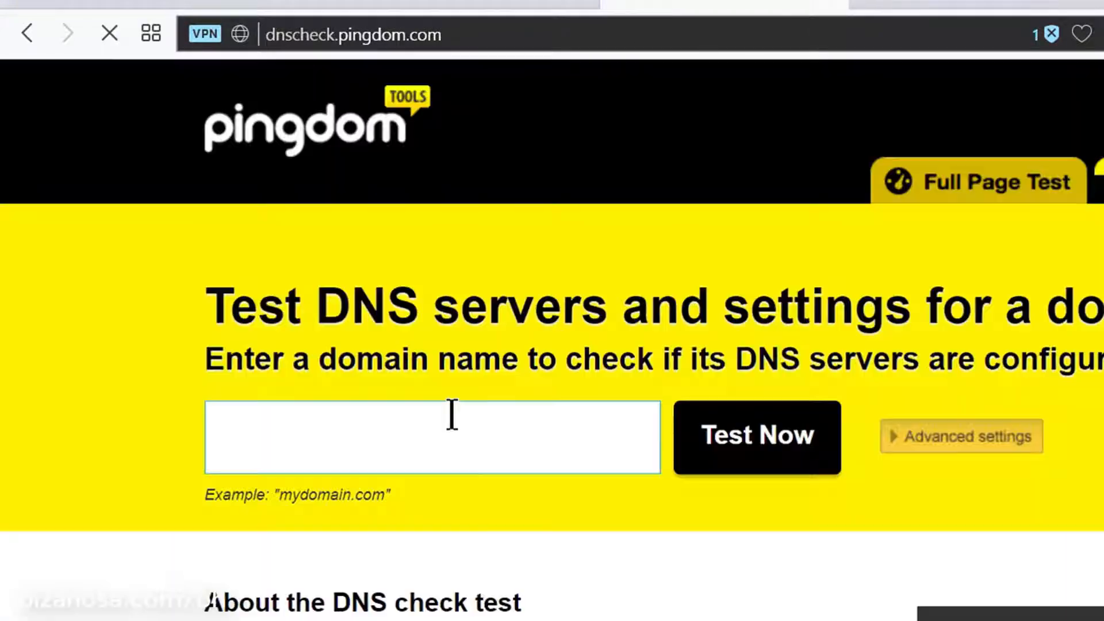
click(436, 448)
right_click(436, 447)
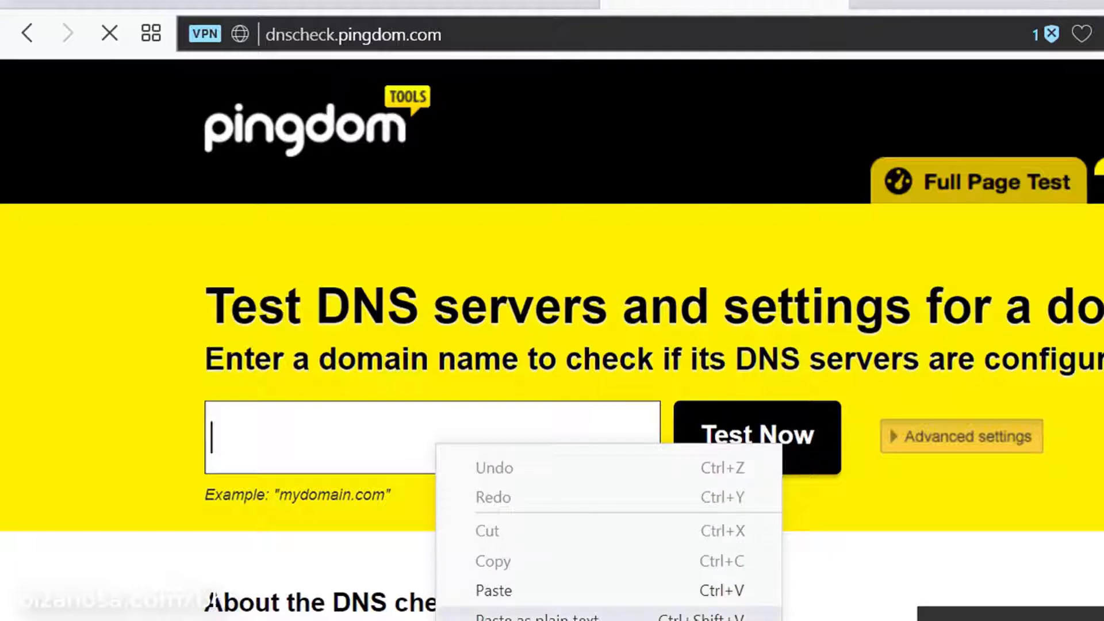
click(525, 593)
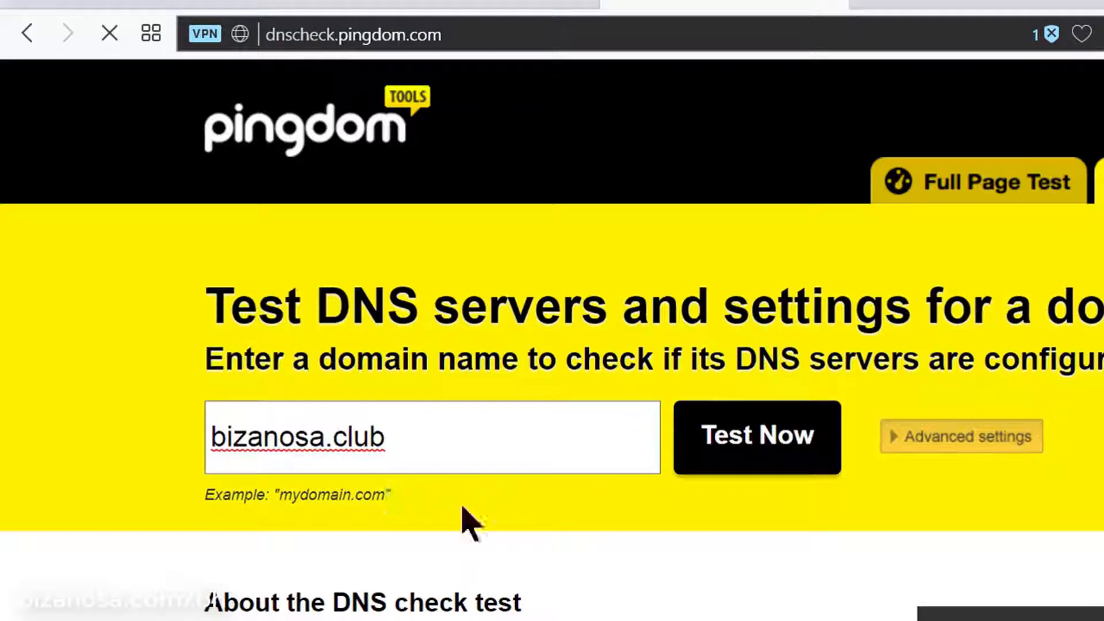
click(737, 444)
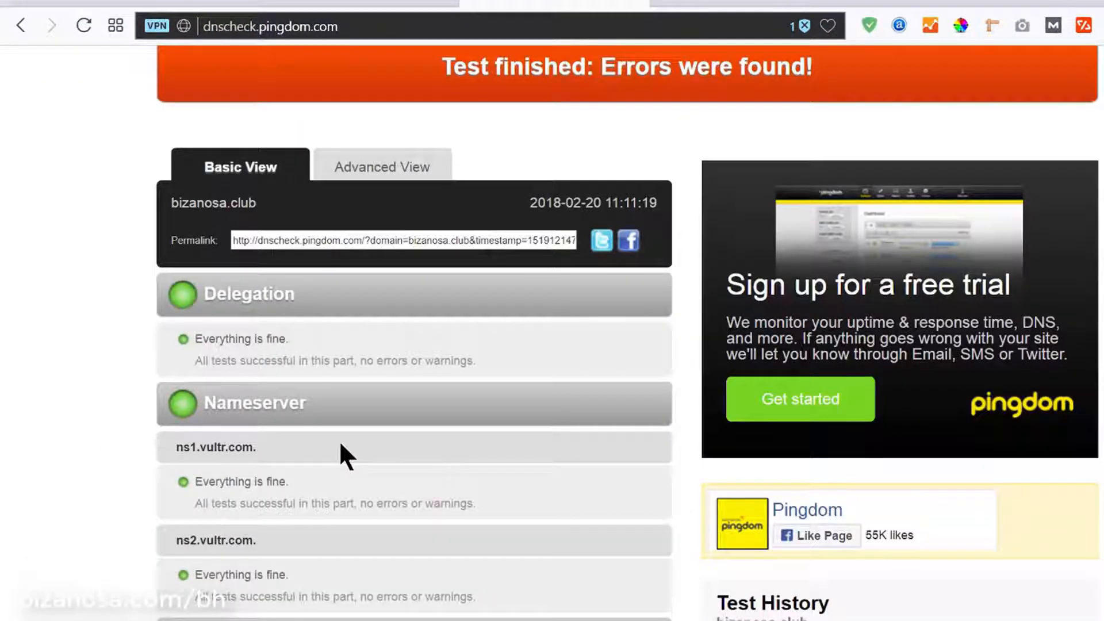
Review the results: both vultr.com nameservers pass but DNSSEC fails.
scroll(339, 441, down, 3)
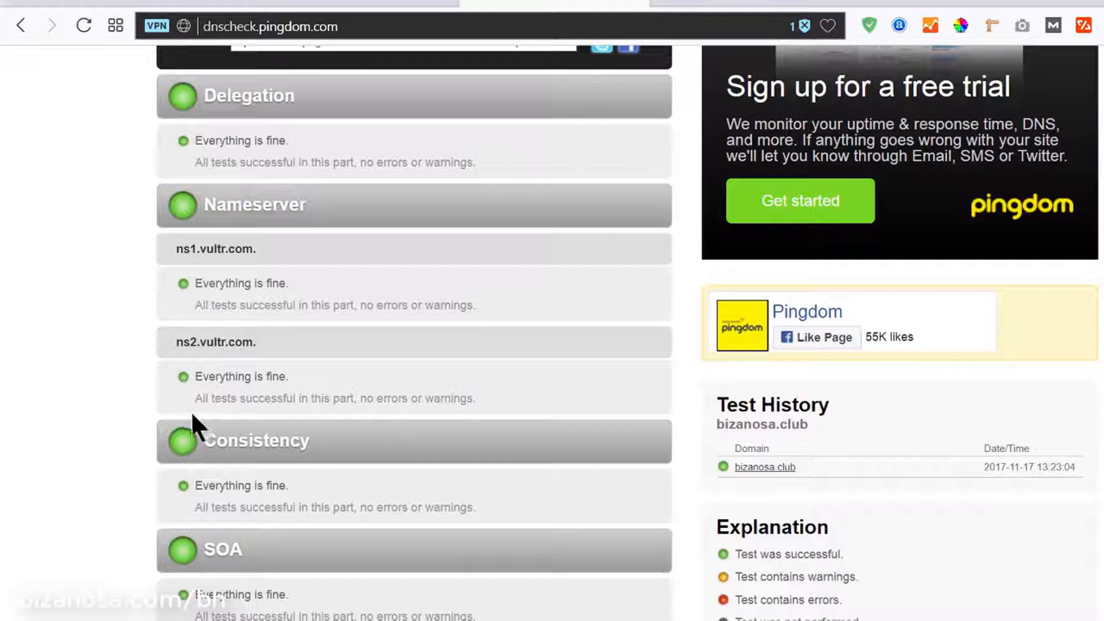
drag(172, 342, 281, 345)
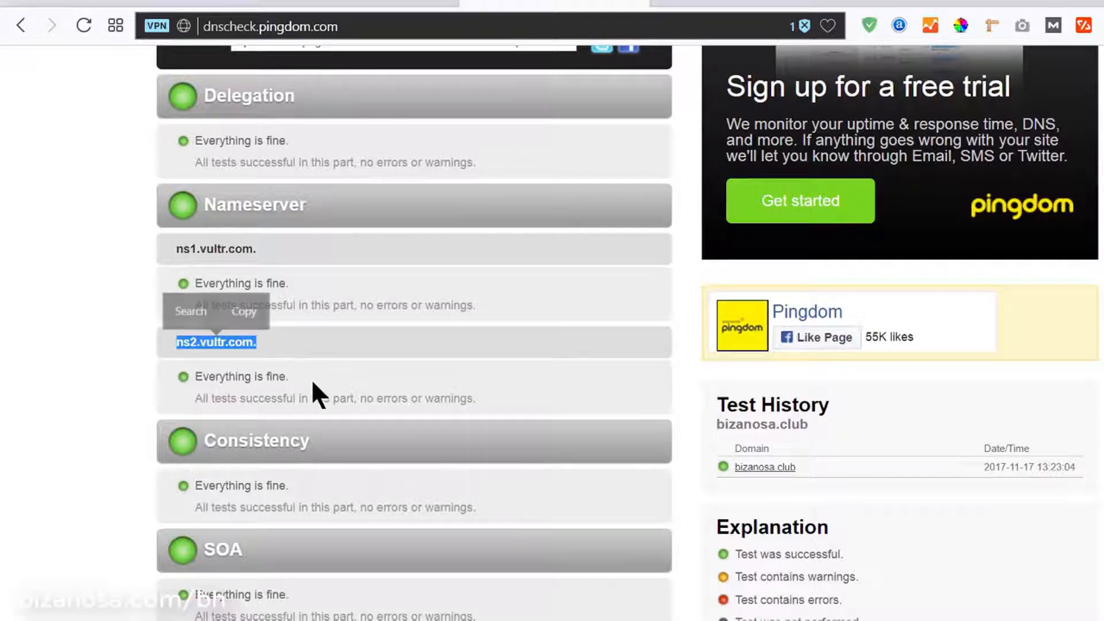
click(340, 404)
scroll(357, 396, down, 5)
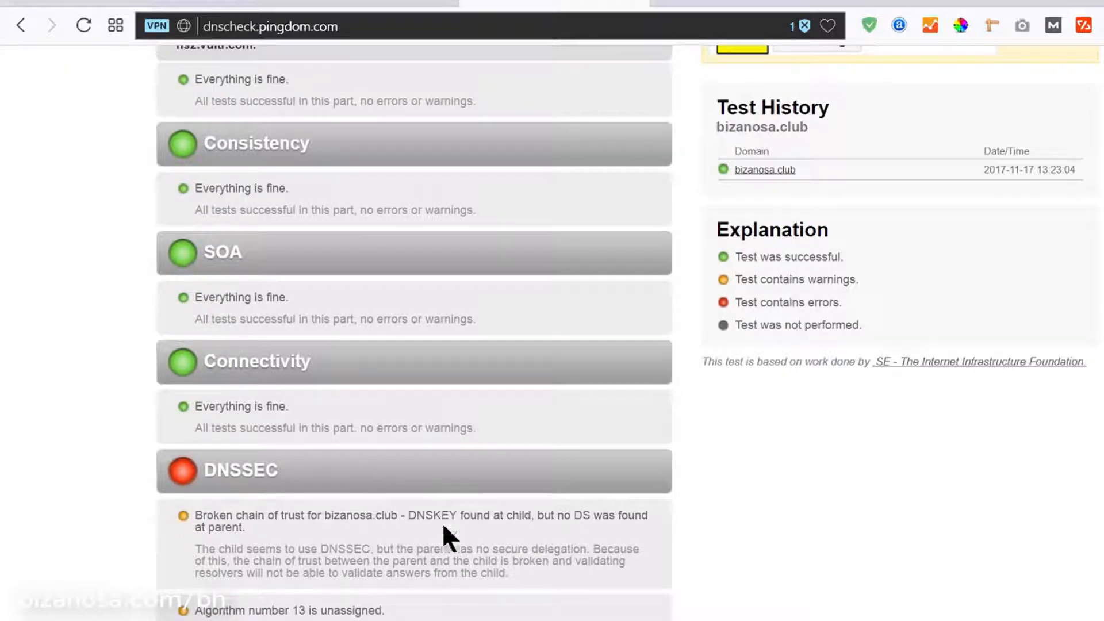
scroll(368, 472, up, 7)
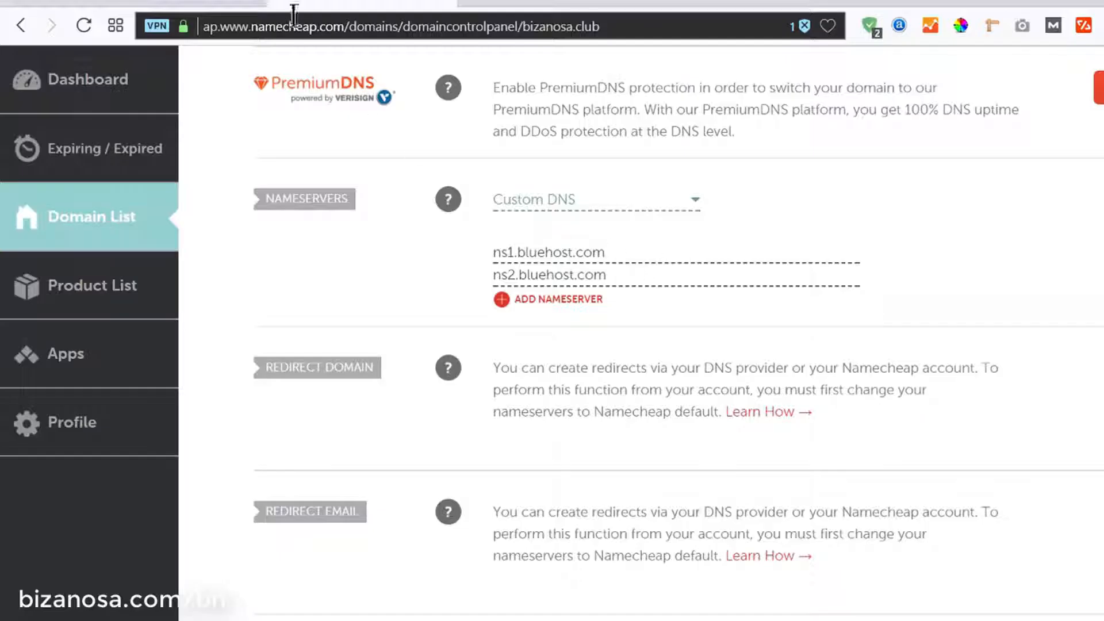
Check Bluehost's domain verification status and the Namecheap nameserver settings.
click(179, 2)
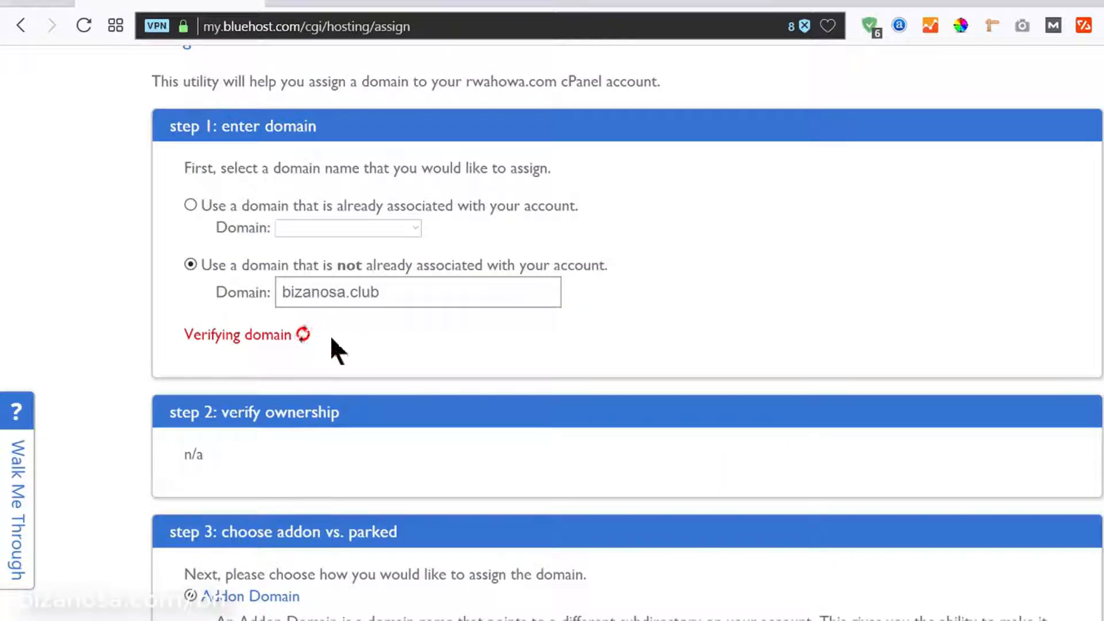
drag(185, 334, 294, 334)
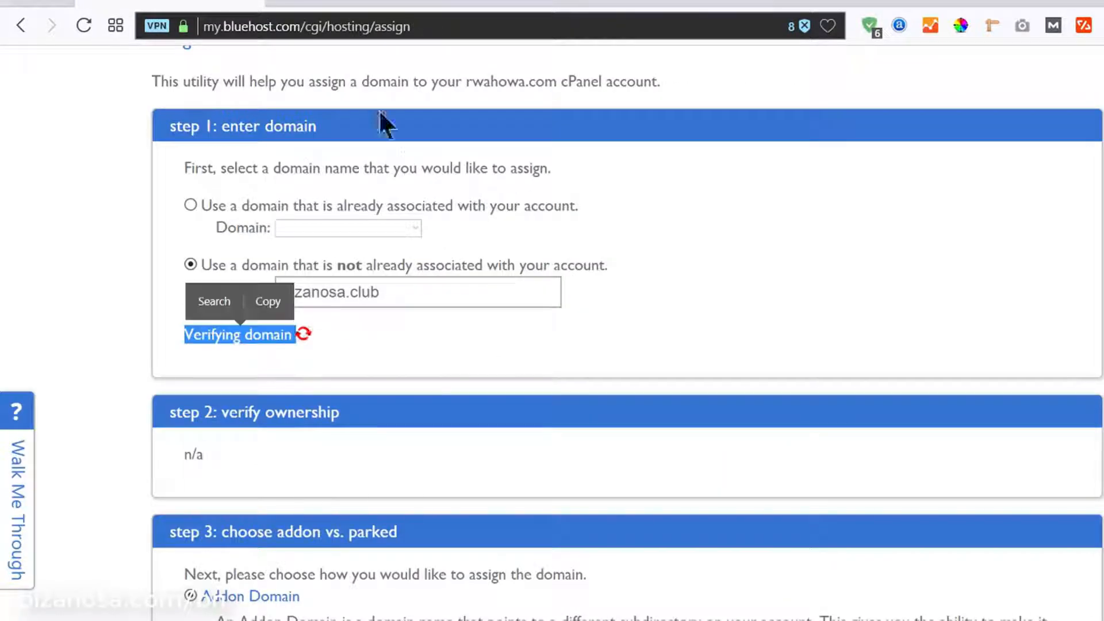
click(377, 2)
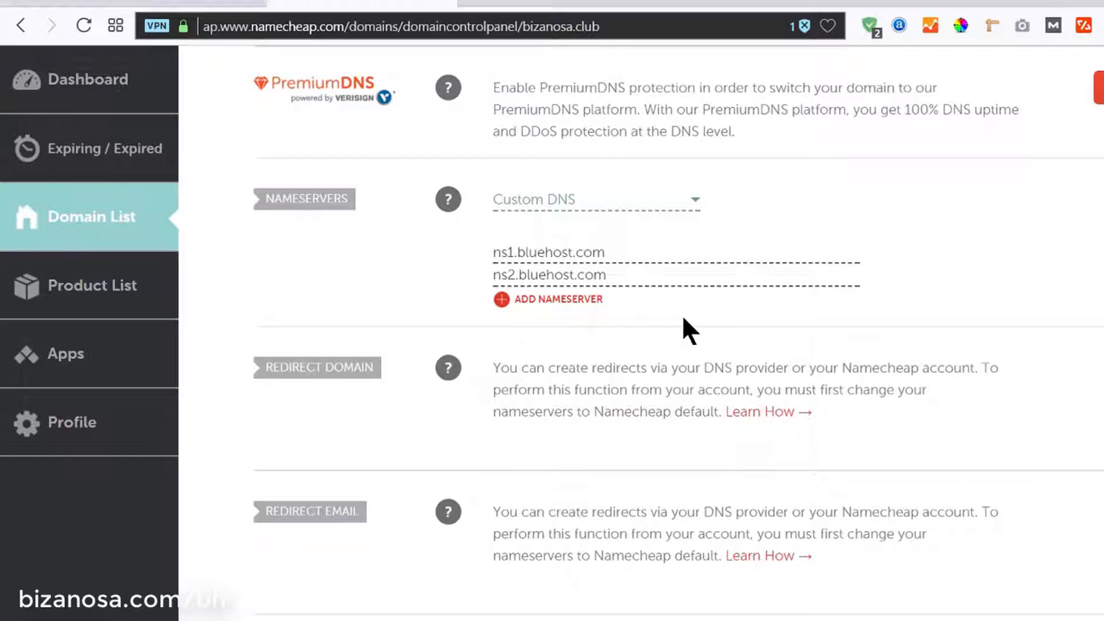
Confirm the Pingability report lists ns1 and ns2.bluehost.com for bizanosa.club, then return to Bluehost.
click(554, 2)
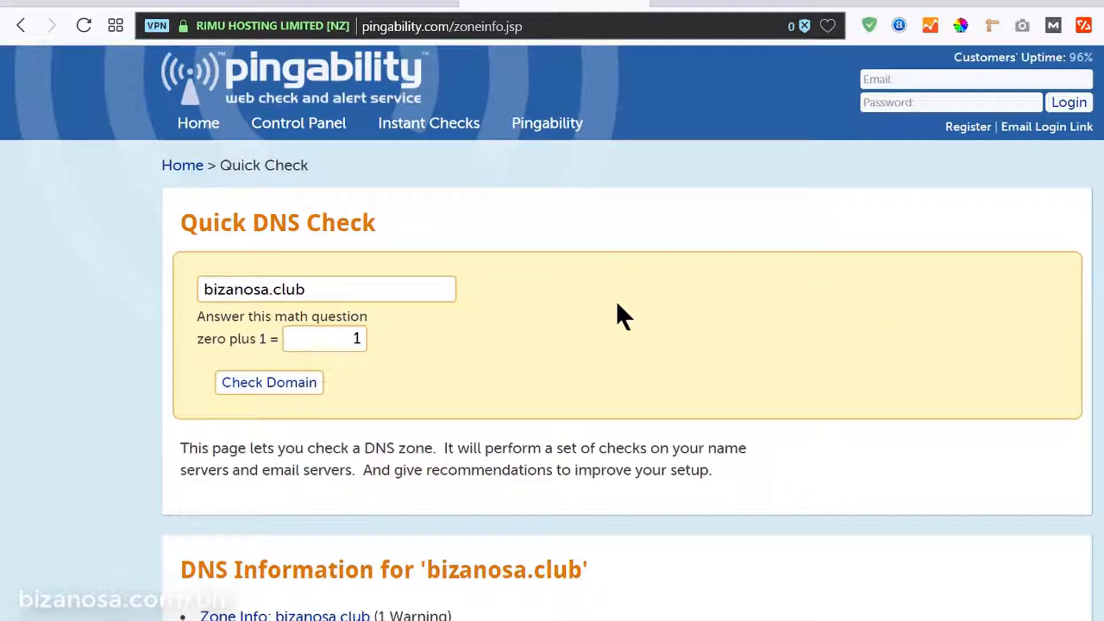
scroll(628, 320, down, 7)
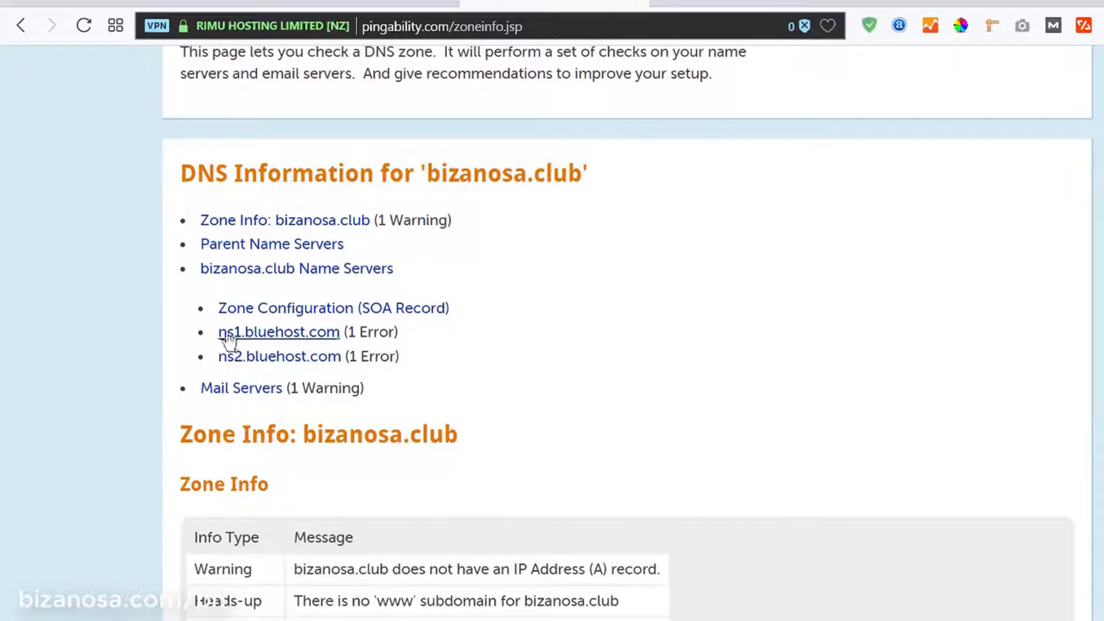
scroll(572, 332, down, 10)
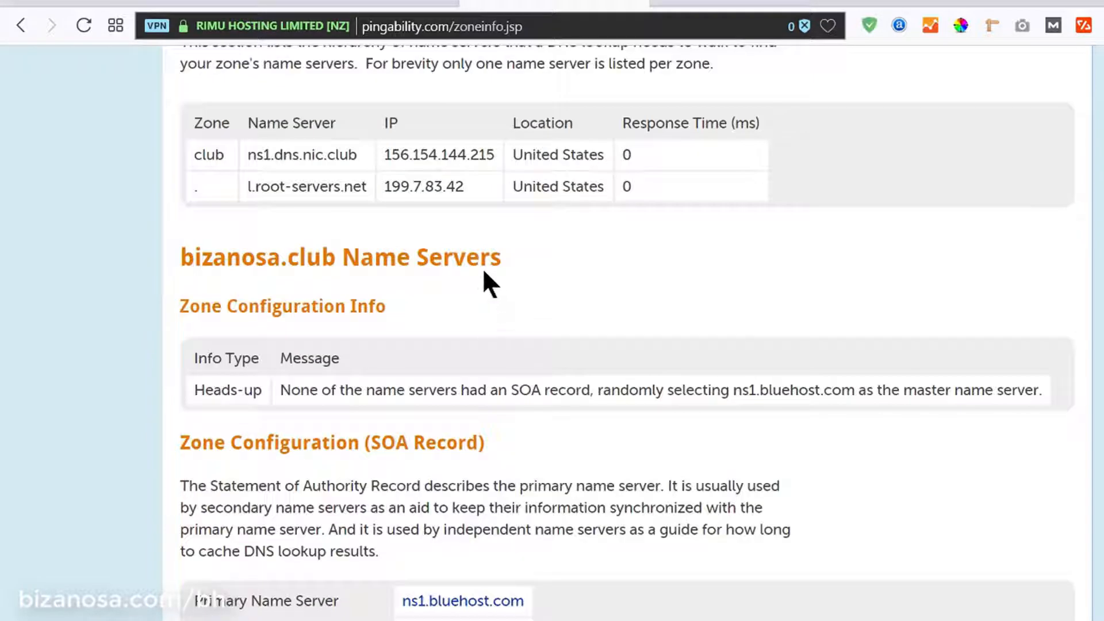
scroll(508, 270, down, 7)
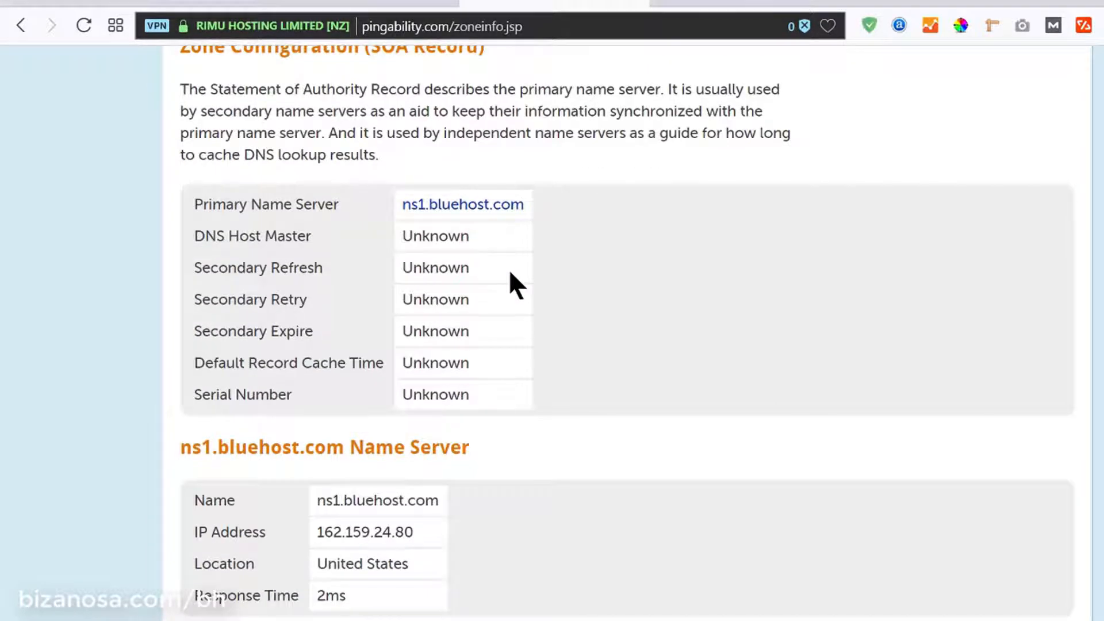
scroll(510, 273, down, 10)
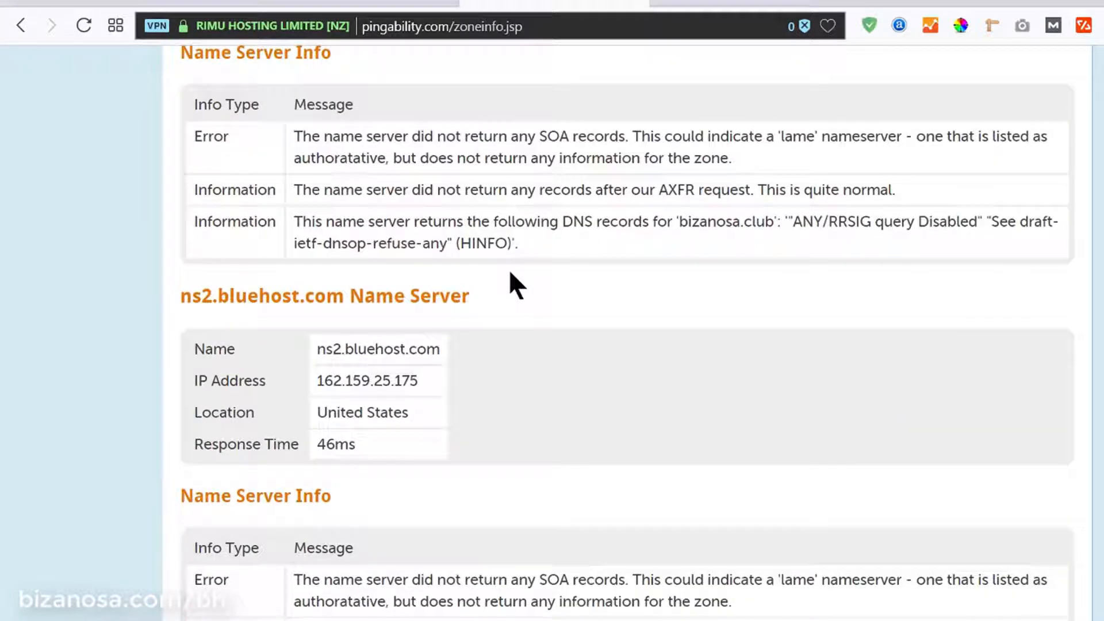
scroll(510, 273, down, 3)
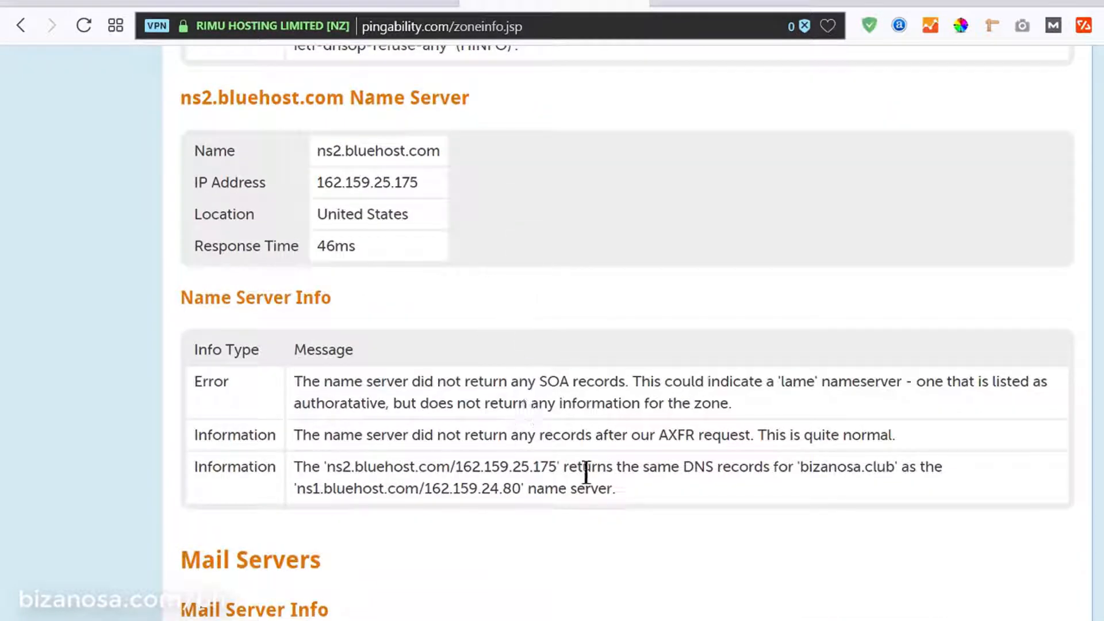
click(173, 6)
Choose to assign a domain not already associated with the account.
scroll(296, 490, down, 5)
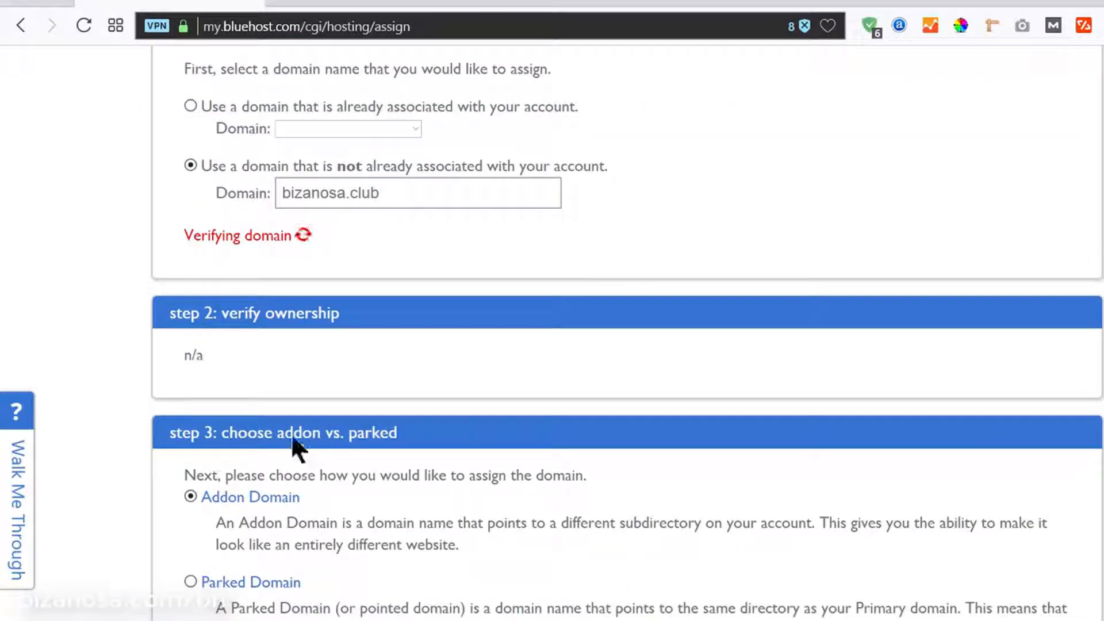
click(191, 106)
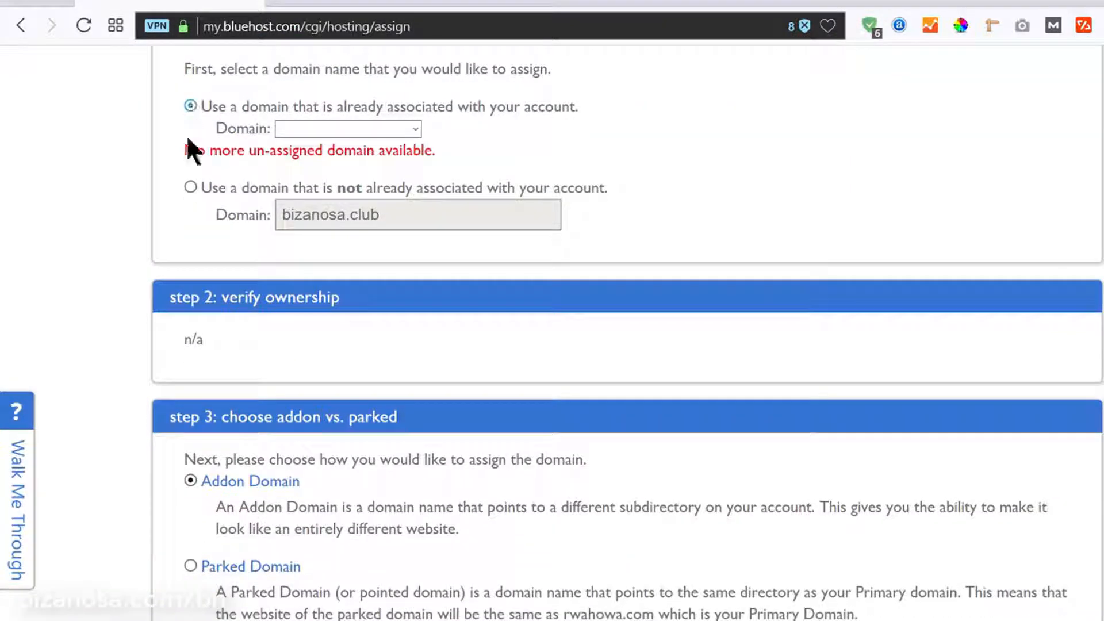
click(190, 187)
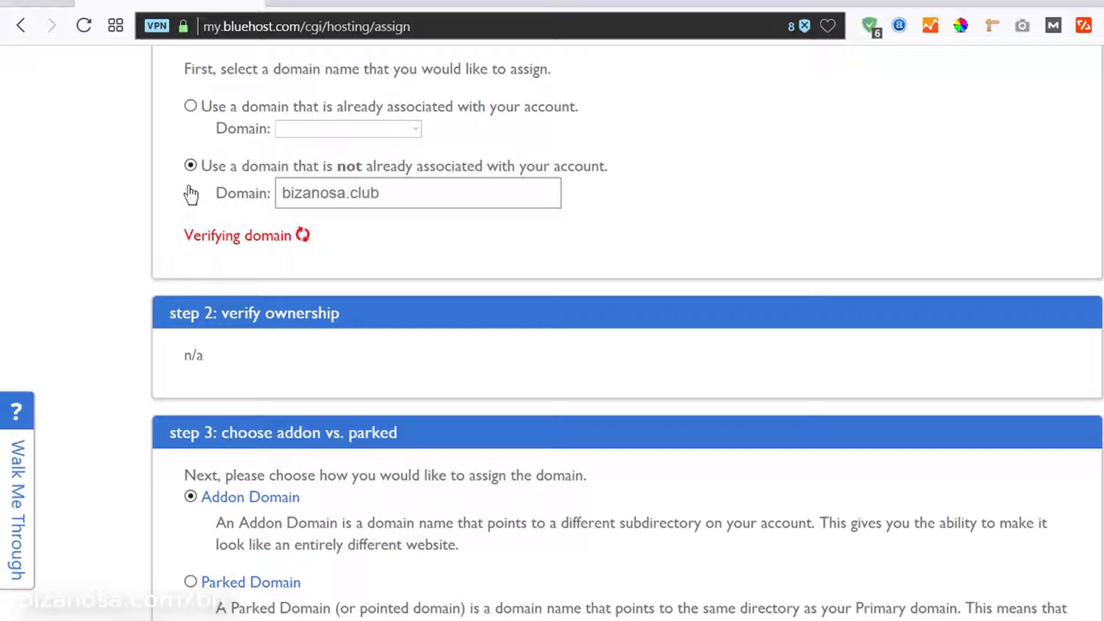
scroll(611, 215, down, 3)
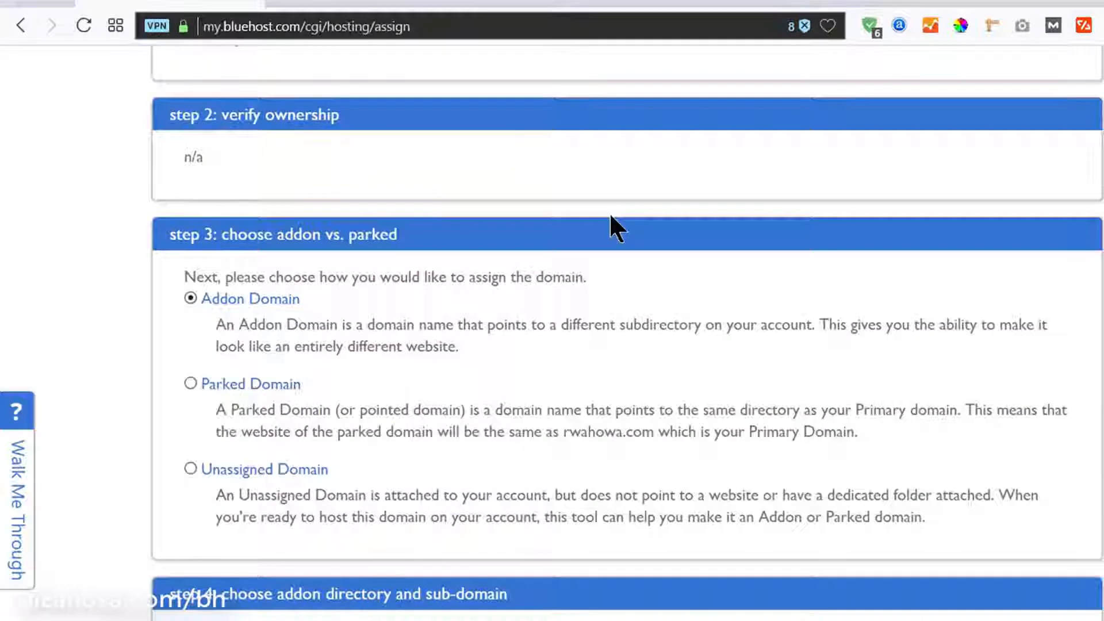
scroll(610, 217, up, 3)
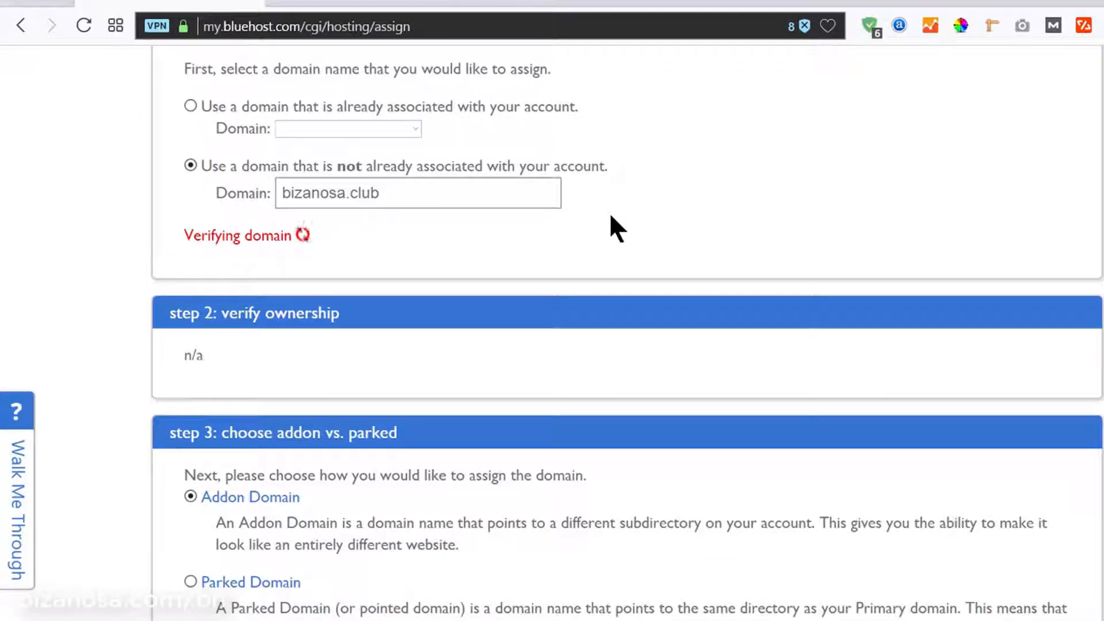
scroll(719, 217, down, 9)
scroll(721, 217, down, 4)
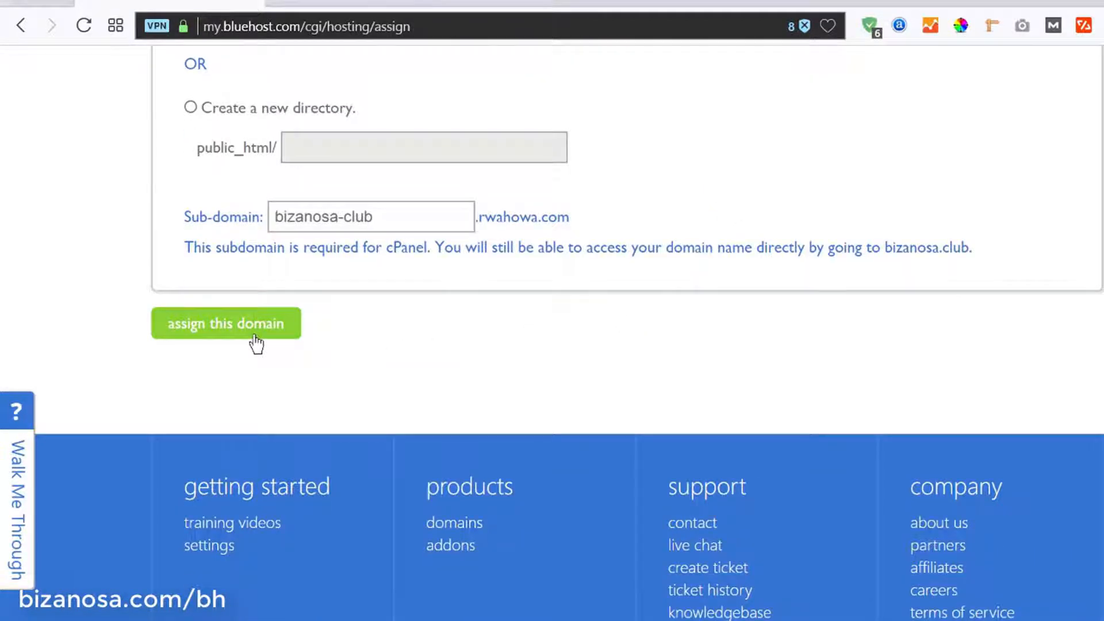
scroll(382, 328, up, 3)
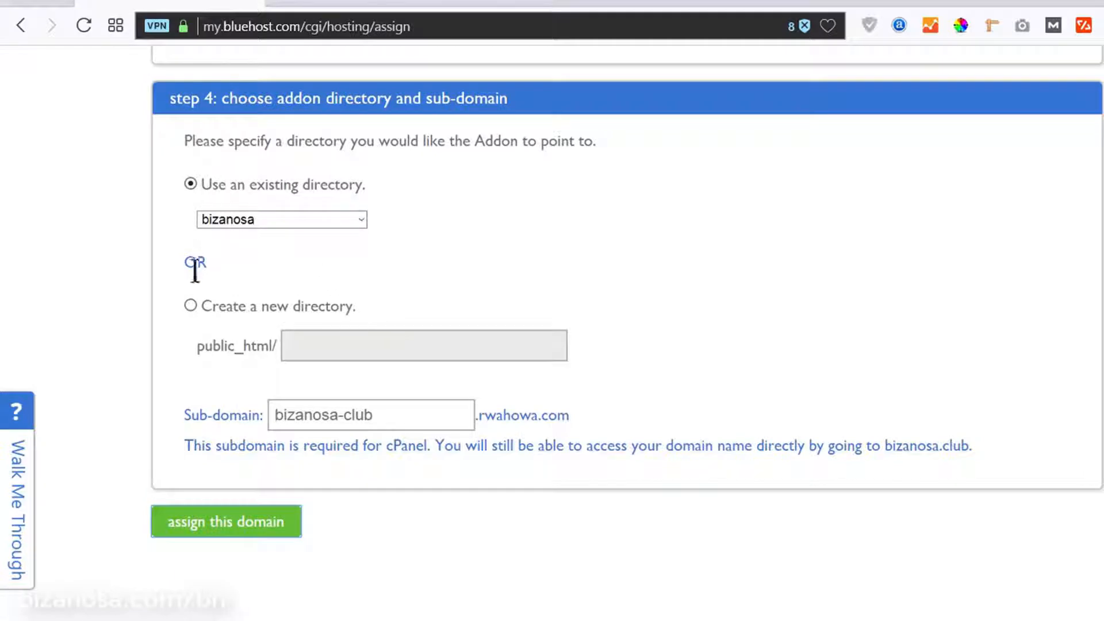
Create the new addon directory public_html/bizanosa.club and submit the domain assignment.
click(189, 305)
click(350, 343)
right_click(350, 343)
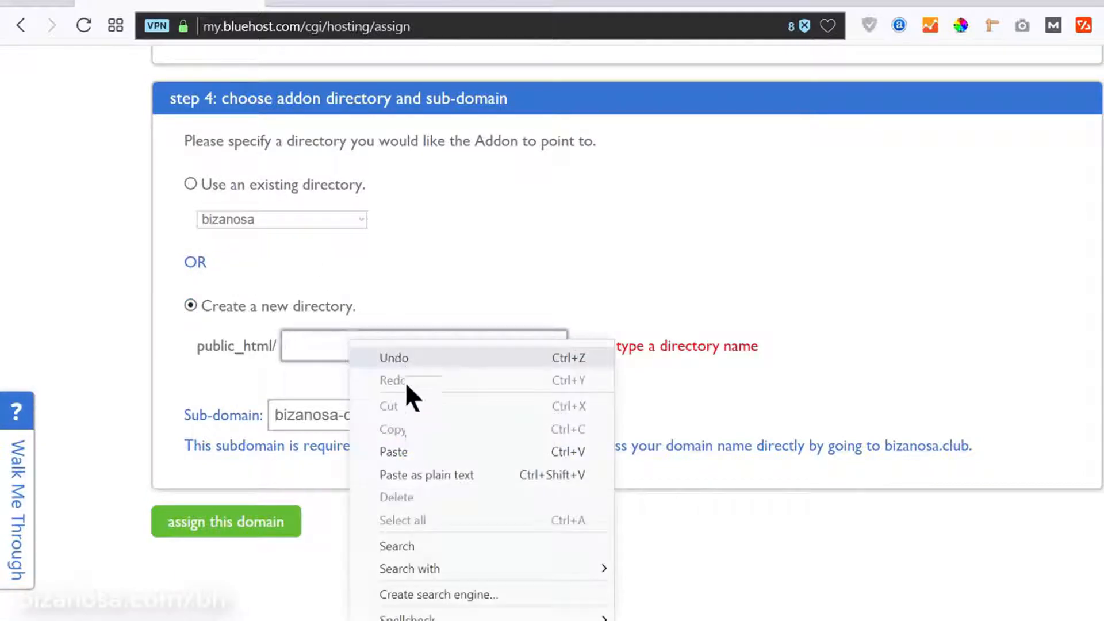
click(413, 472)
click(607, 389)
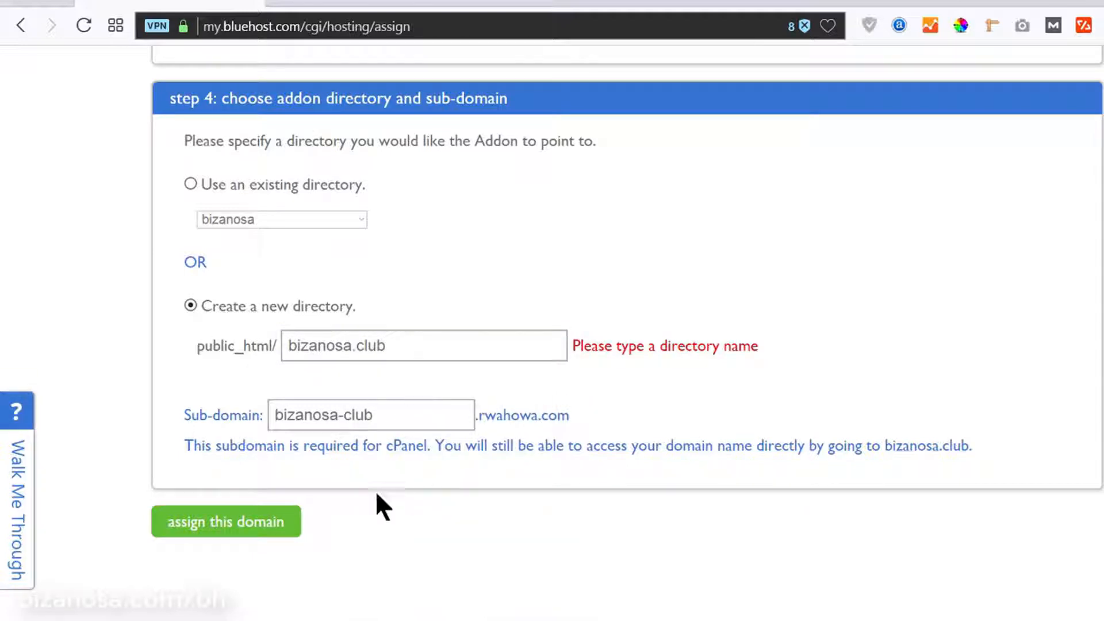
click(227, 533)
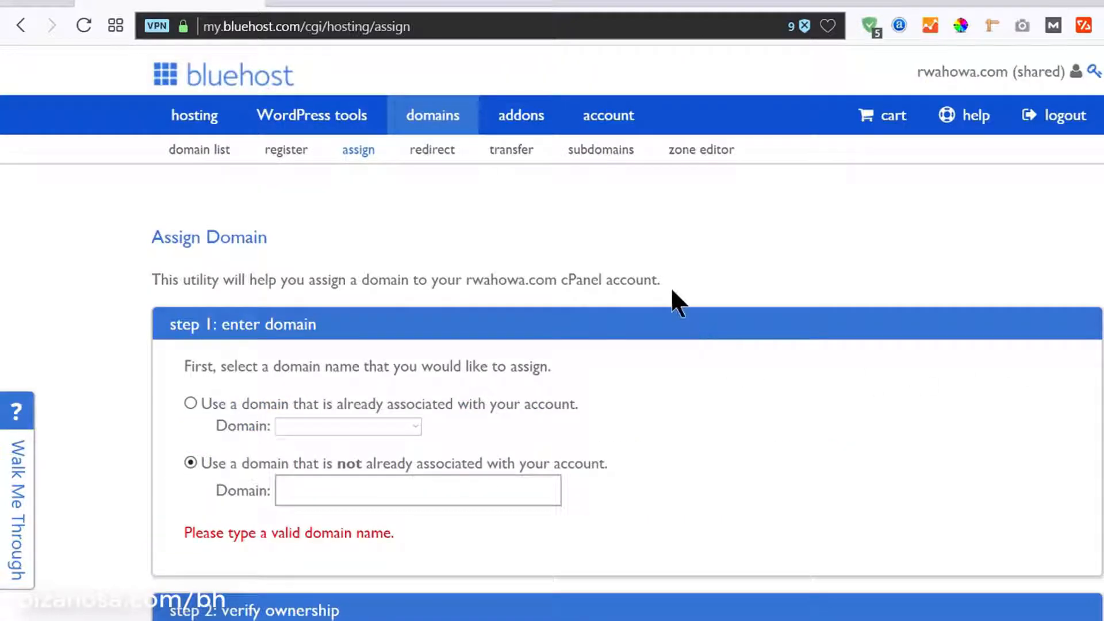
Open Bluehost's domain list in a new tab, then view bizanosa.club's Namecheap nameservers.
scroll(735, 456, down, 10)
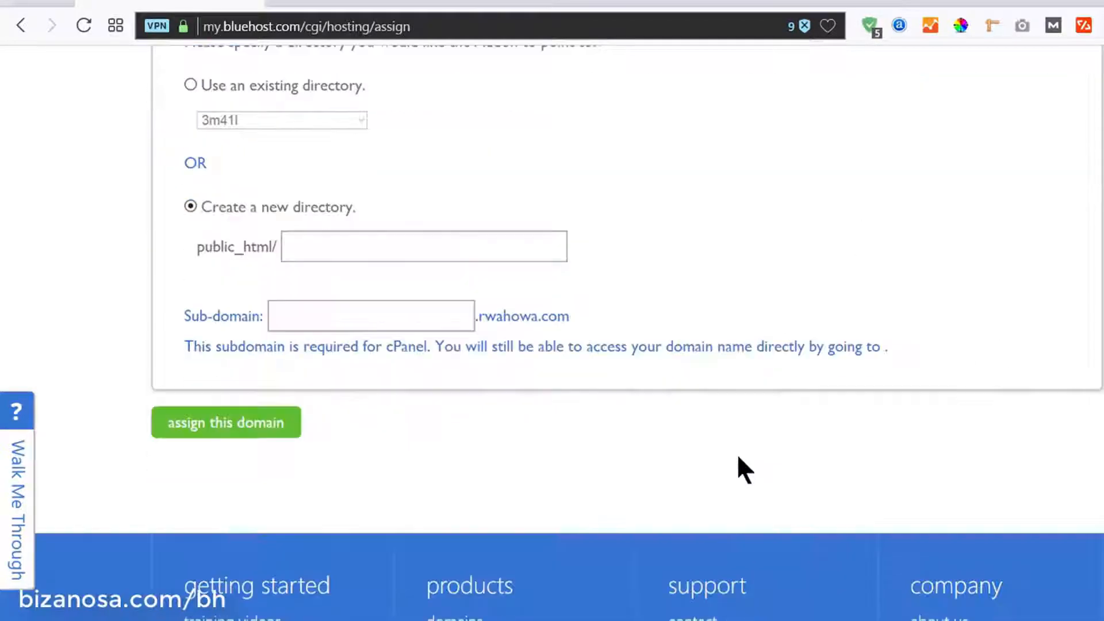
scroll(736, 453, up, 10)
scroll(731, 409, up, 3)
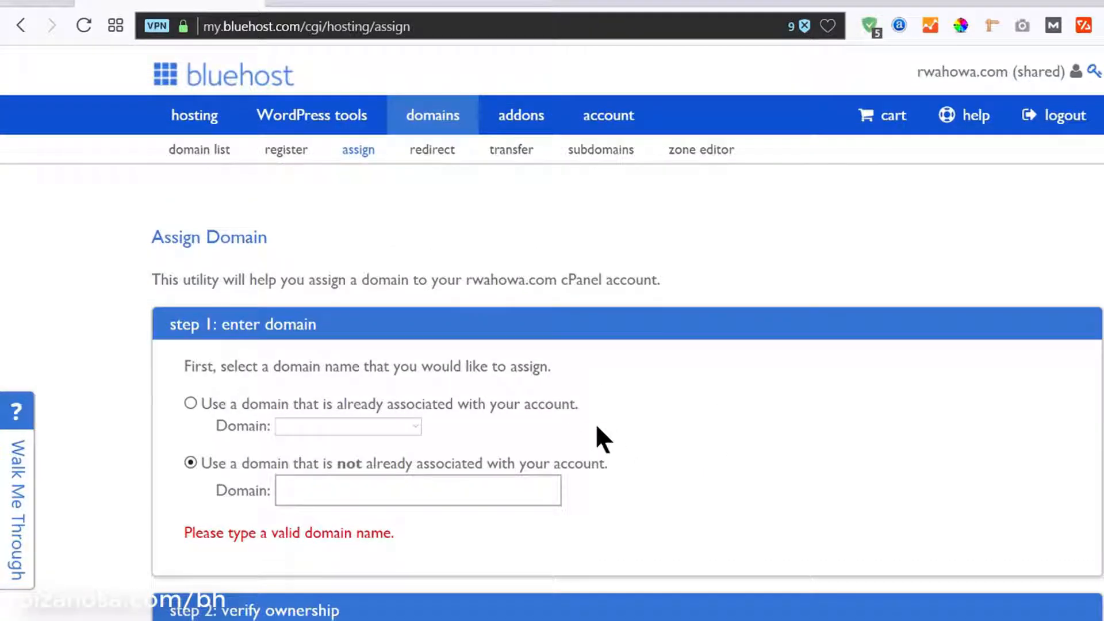
right_click(196, 153)
click(229, 166)
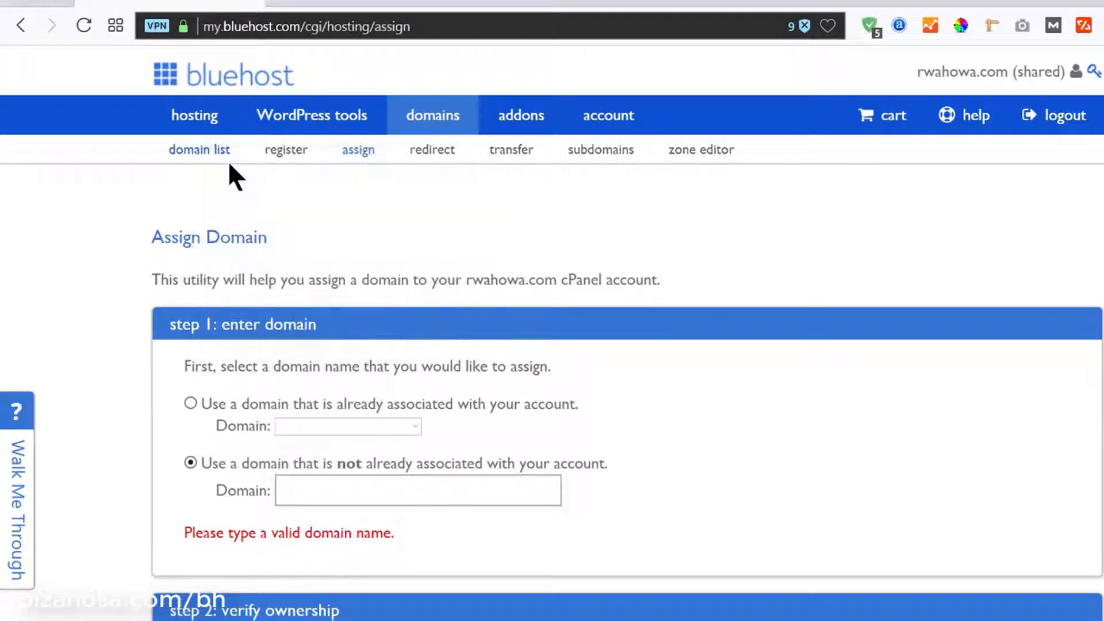
click(324, 6)
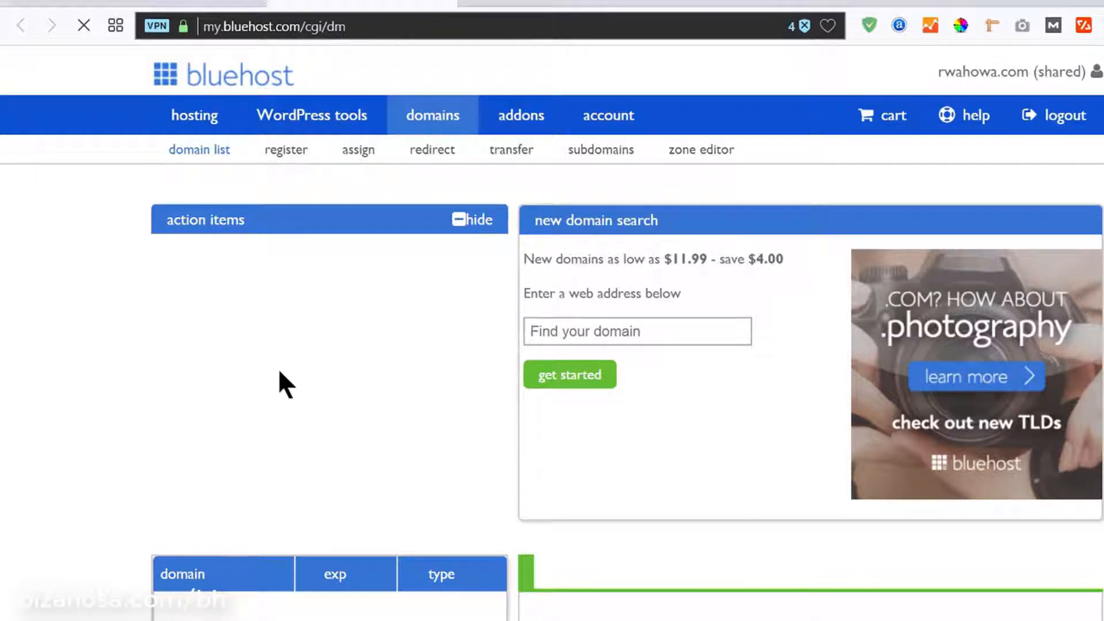
click(523, 3)
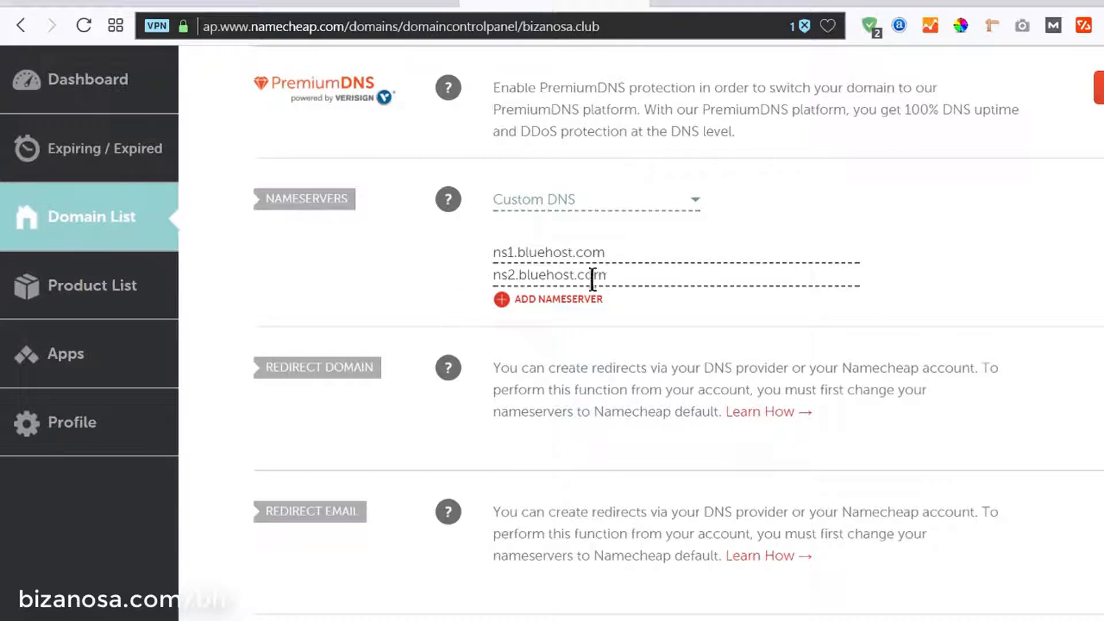
Return to Bluehost's Assign Domain page after confirming the ns1/ns2.bluehost.com nameservers.
click(148, 6)
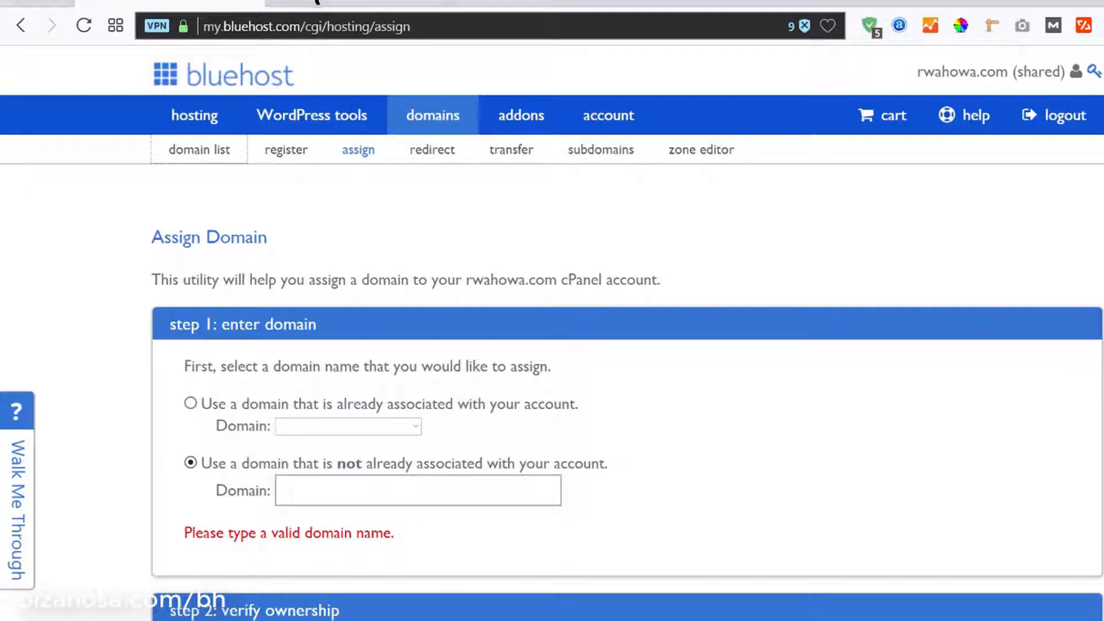
Show bizanosa.club's details in the domain list: Addon domain with directory public_html/bizanosa.
click(315, 5)
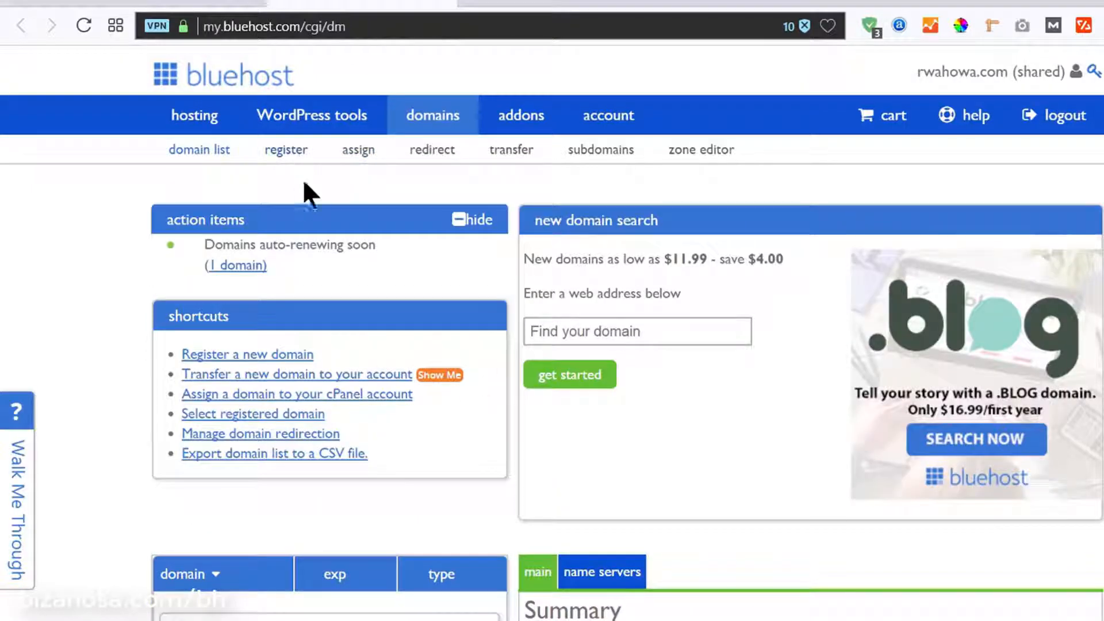
click(192, 4)
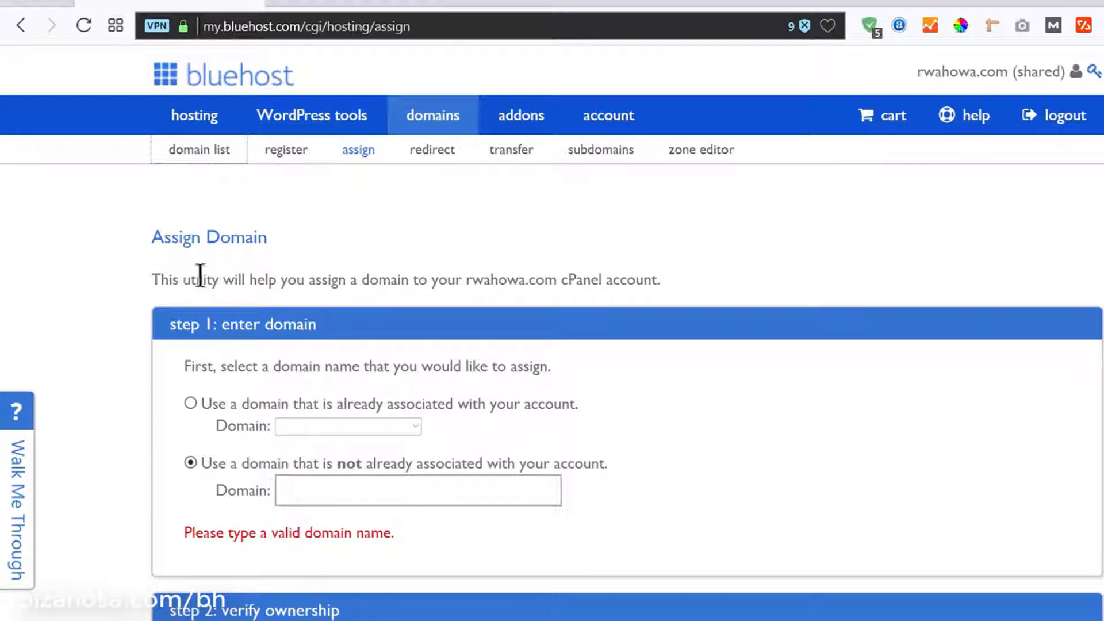
click(374, 7)
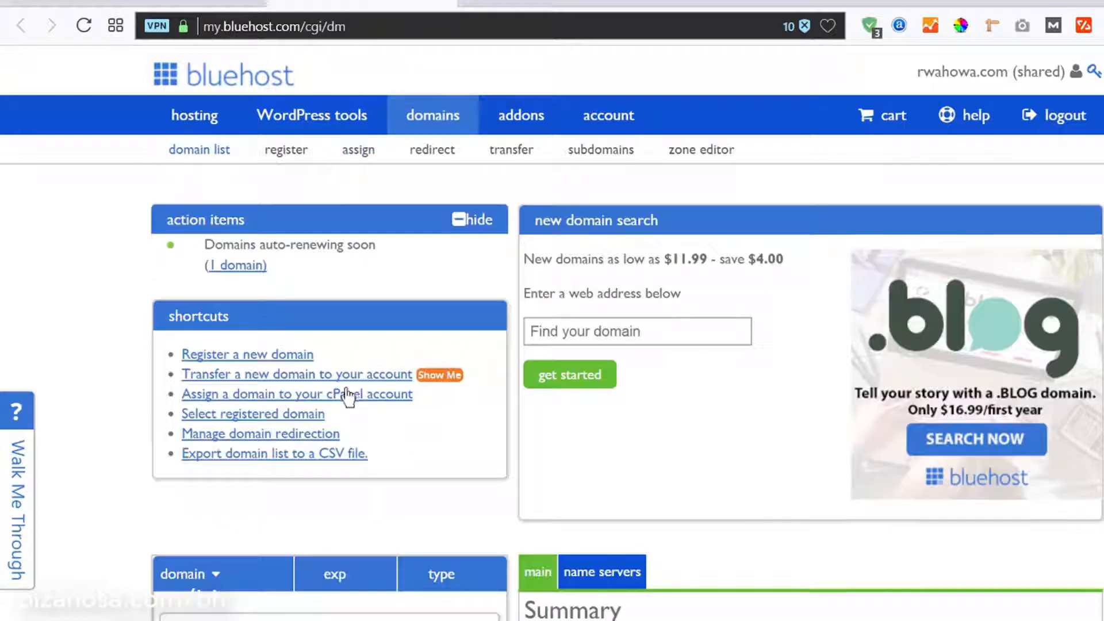
scroll(345, 439, down, 5)
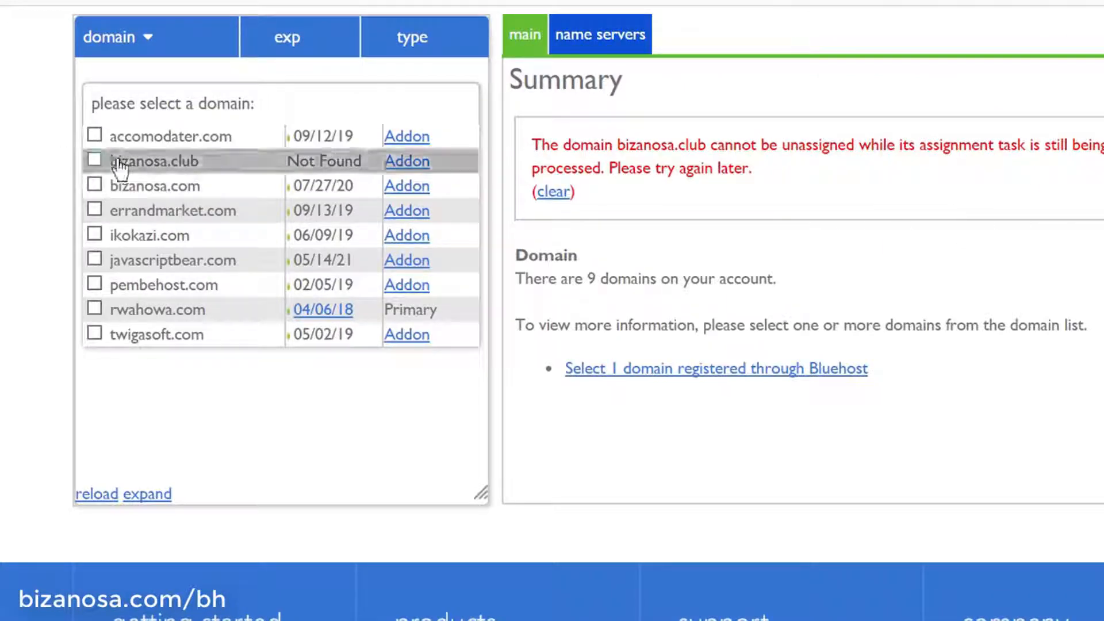
click(171, 167)
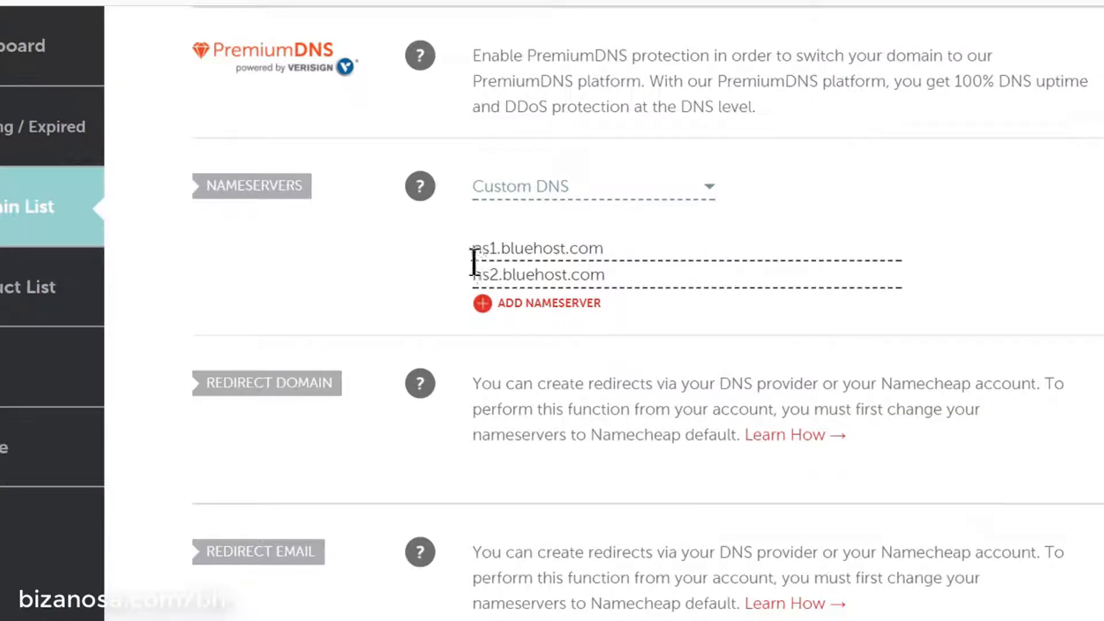
drag(476, 247, 641, 266)
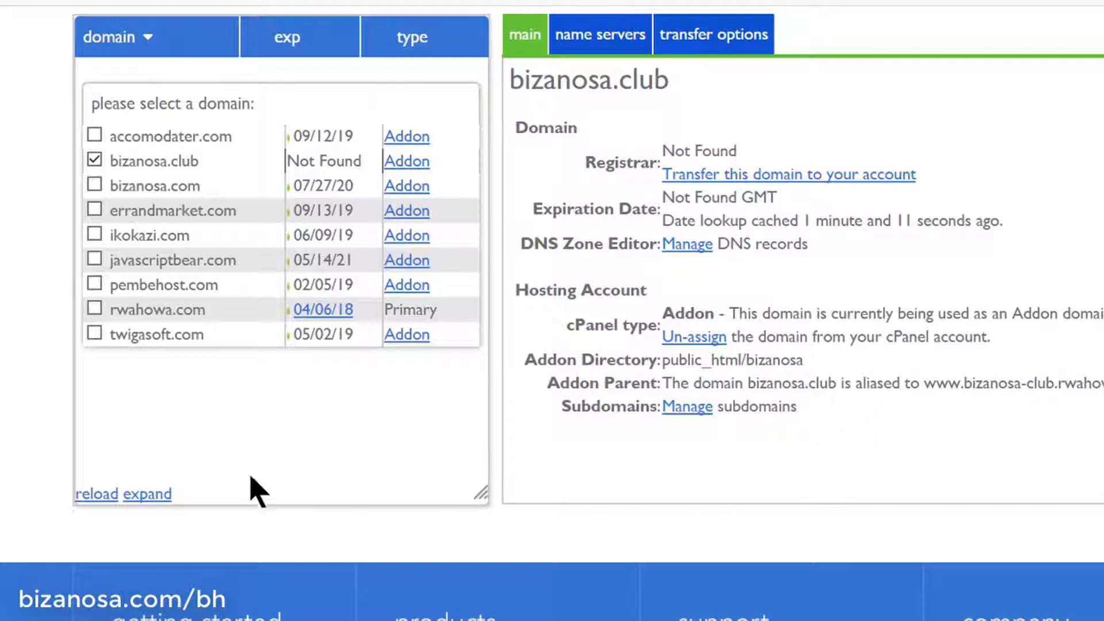
Reload bizanosa.club's details and begin un-assigning it from the hosting account.
click(178, 163)
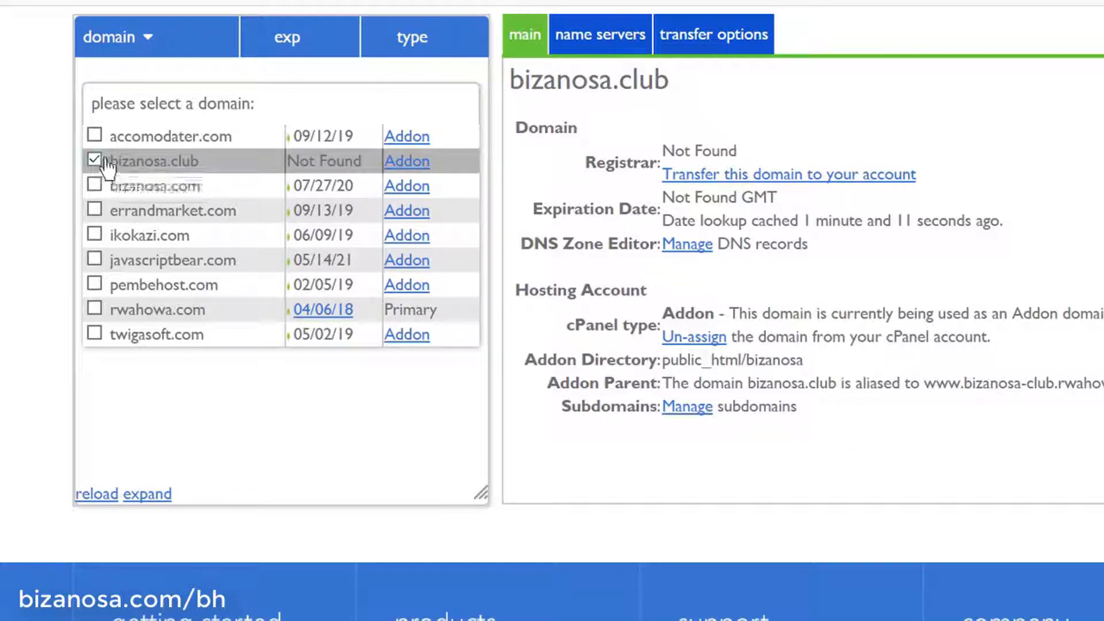
click(141, 164)
click(141, 165)
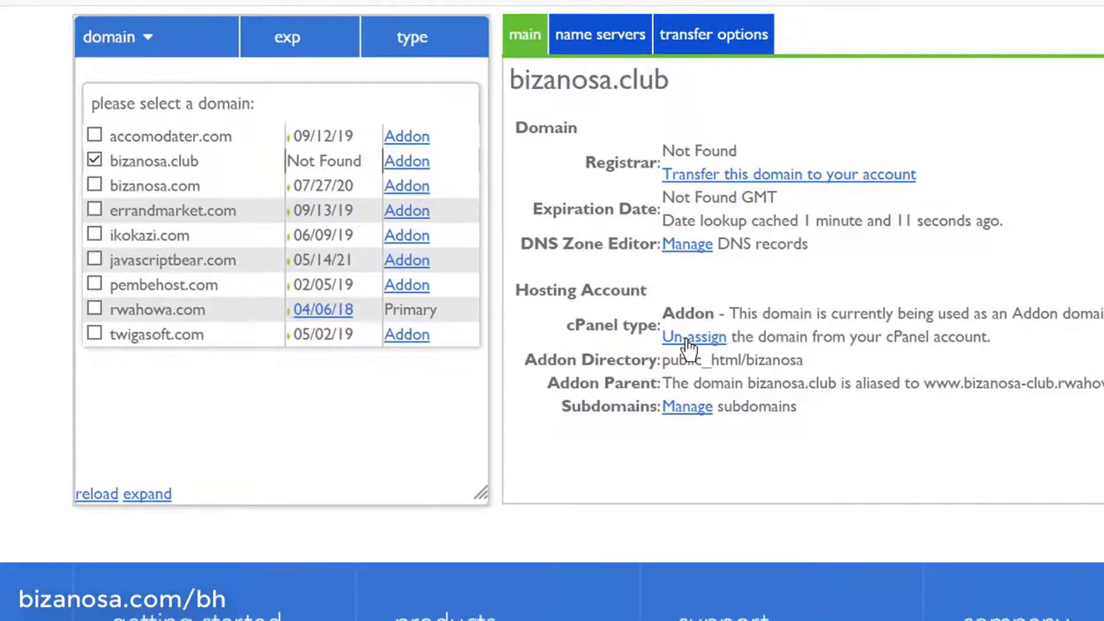
click(690, 338)
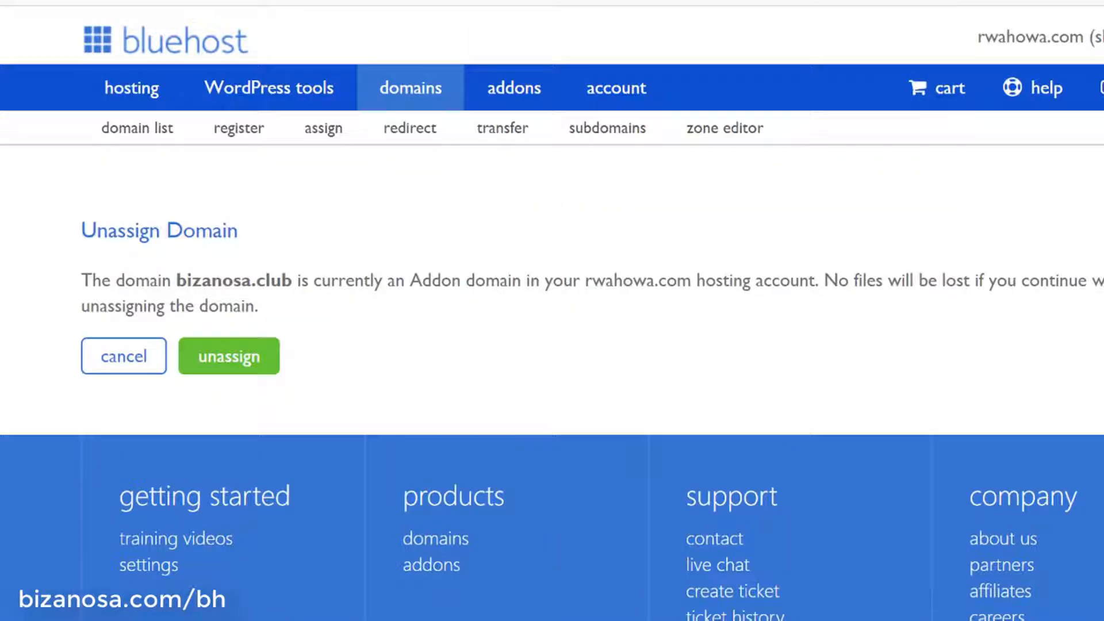
Confirm removing bizanosa.club from the Bluehost hosting account.
click(230, 361)
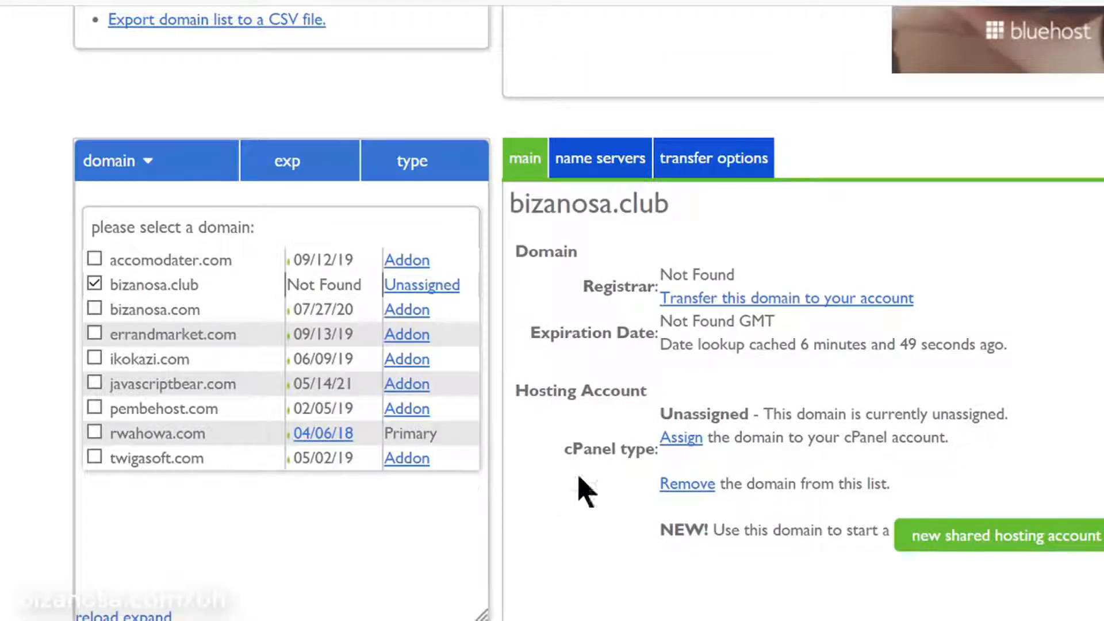
click(688, 489)
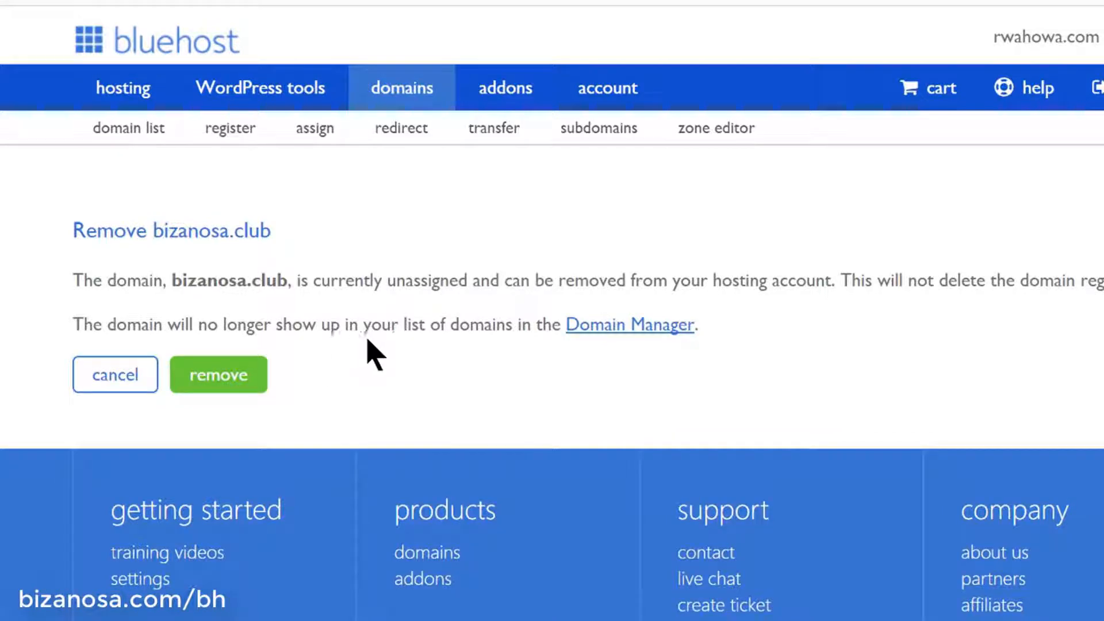
click(241, 384)
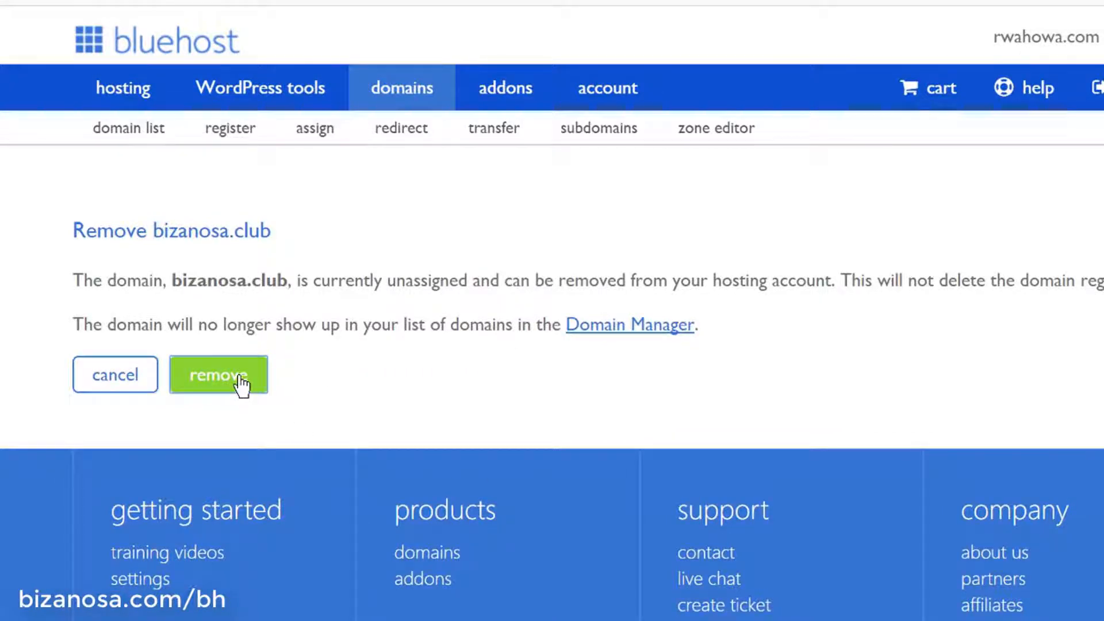
Go to 'Assign a domain to your cPanel account' from the Domains shortcuts.
scroll(751, 419, down, 4)
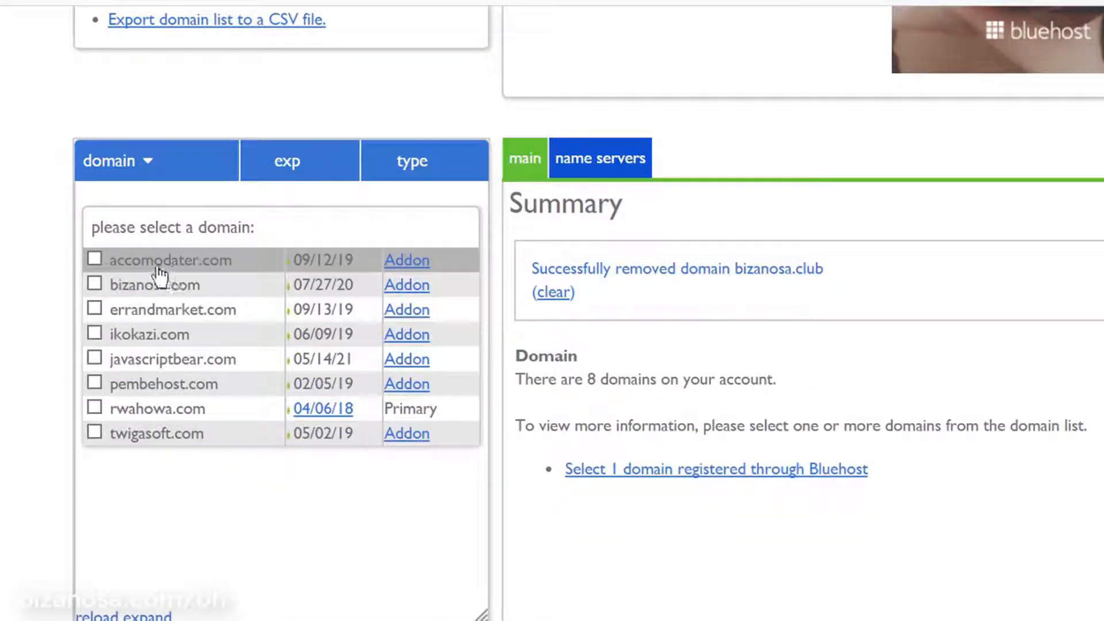
scroll(248, 493, up, 8)
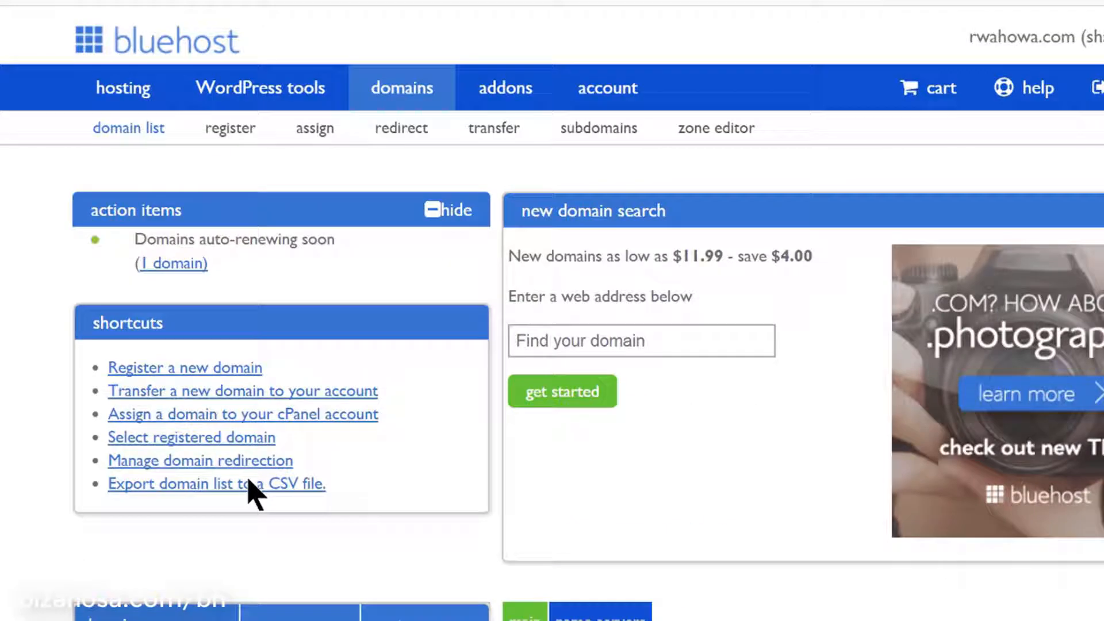
click(203, 415)
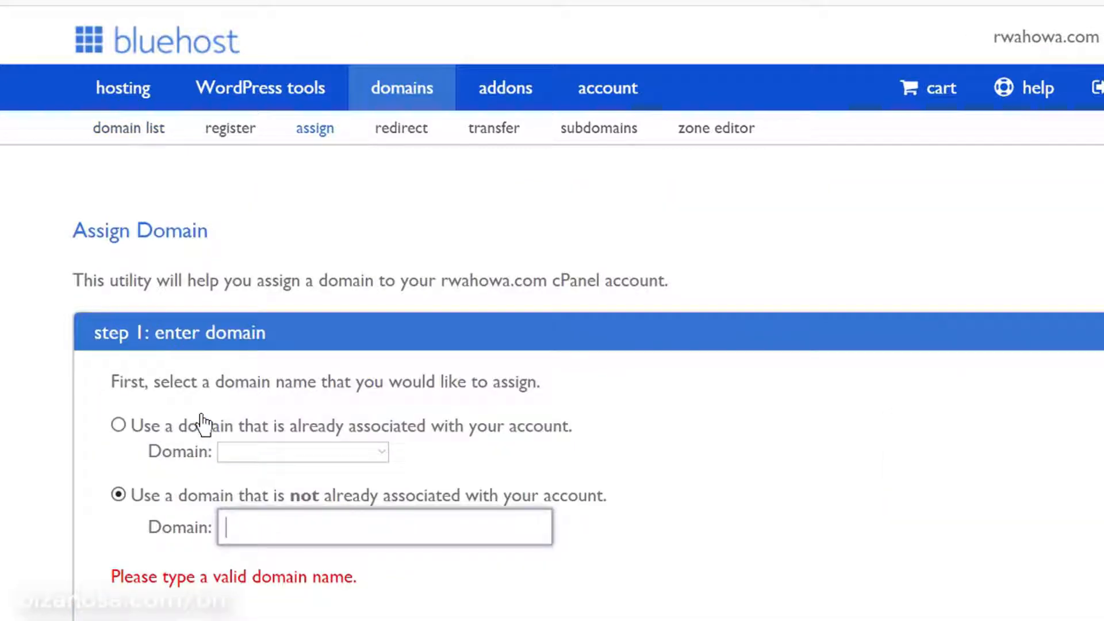
Paste bizanosa.club as the new domain and verify its ownership through Bluehost nameservers.
scroll(604, 468, down, 3)
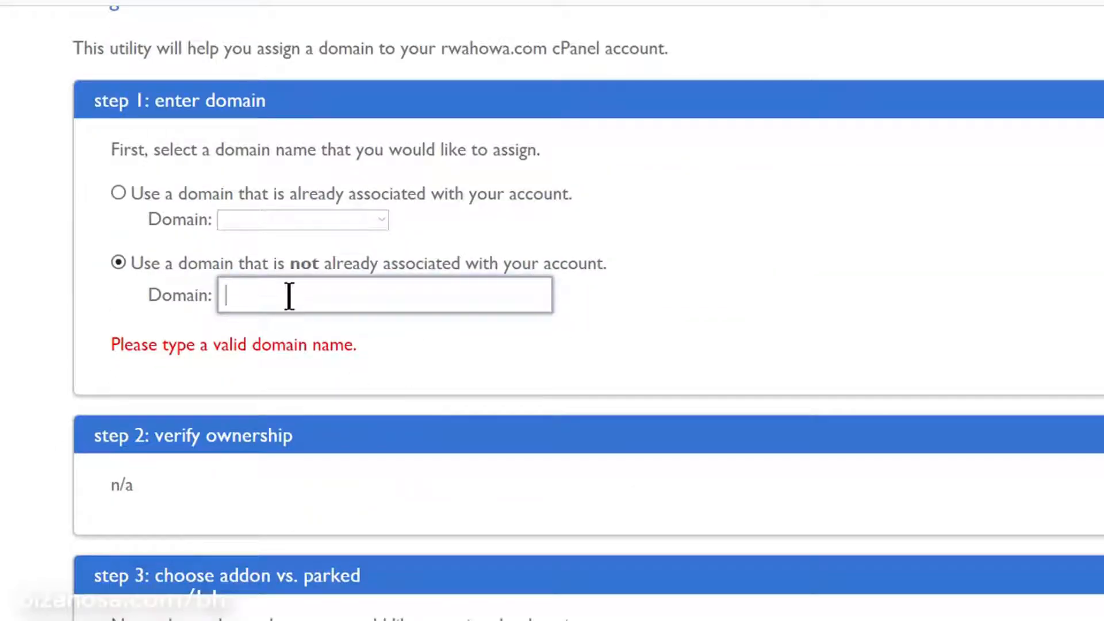
right_click(290, 296)
click(391, 454)
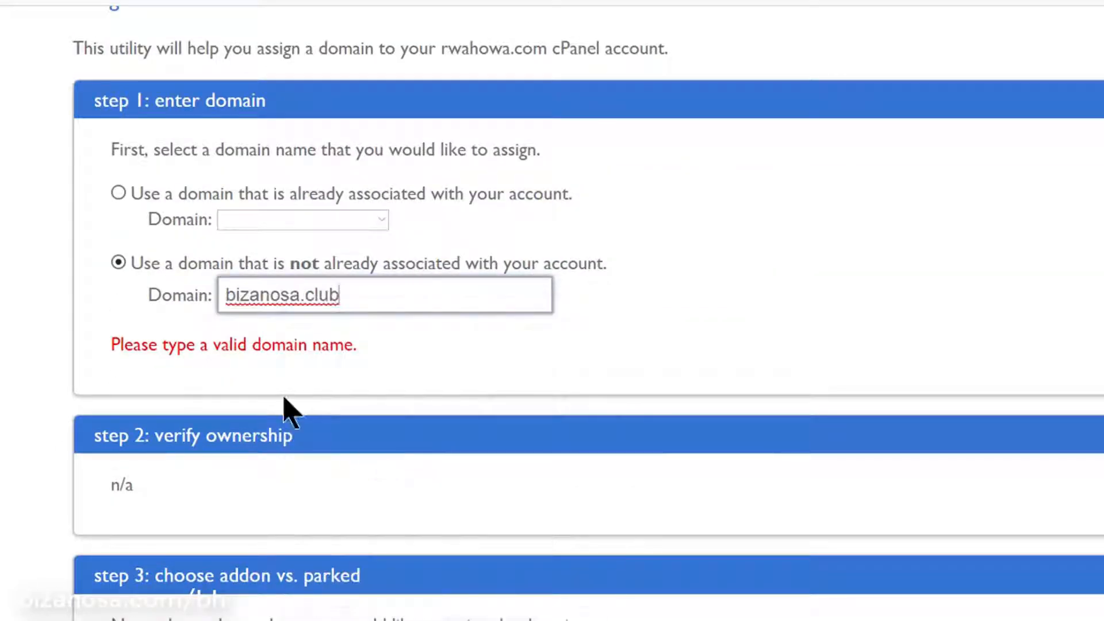
scroll(547, 345, down, 3)
scroll(546, 345, up, 3)
scroll(592, 298, down, 6)
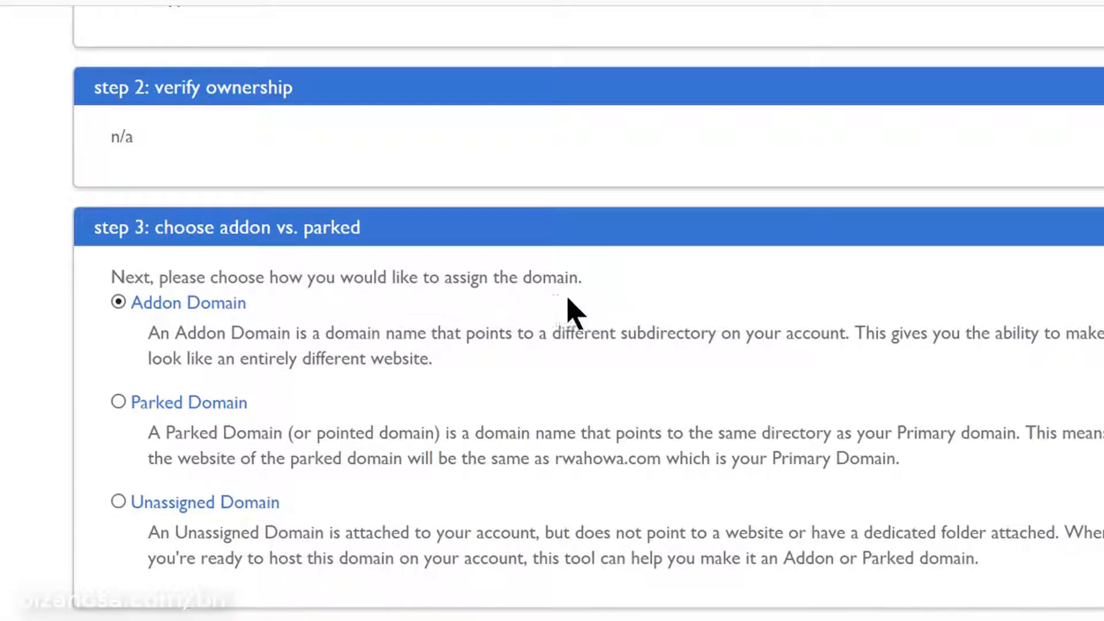
scroll(540, 283, up, 6)
click(204, 339)
click(118, 262)
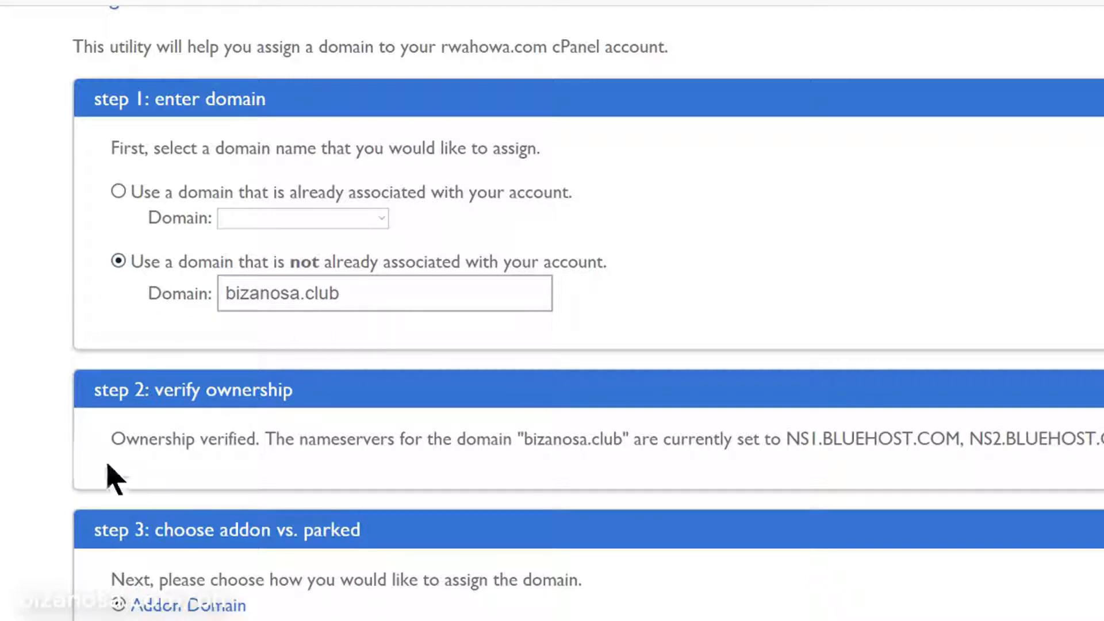
drag(104, 438, 256, 438)
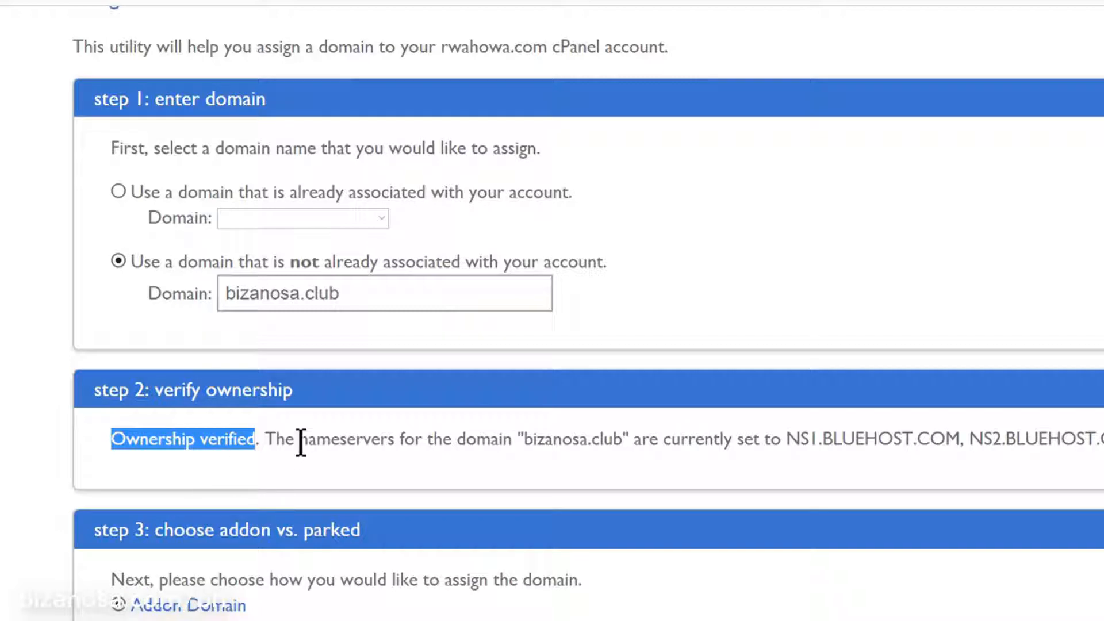
Keep bizanosa.club as an Addon Domain and choose 'Create a new directory' in step 4.
click(301, 441)
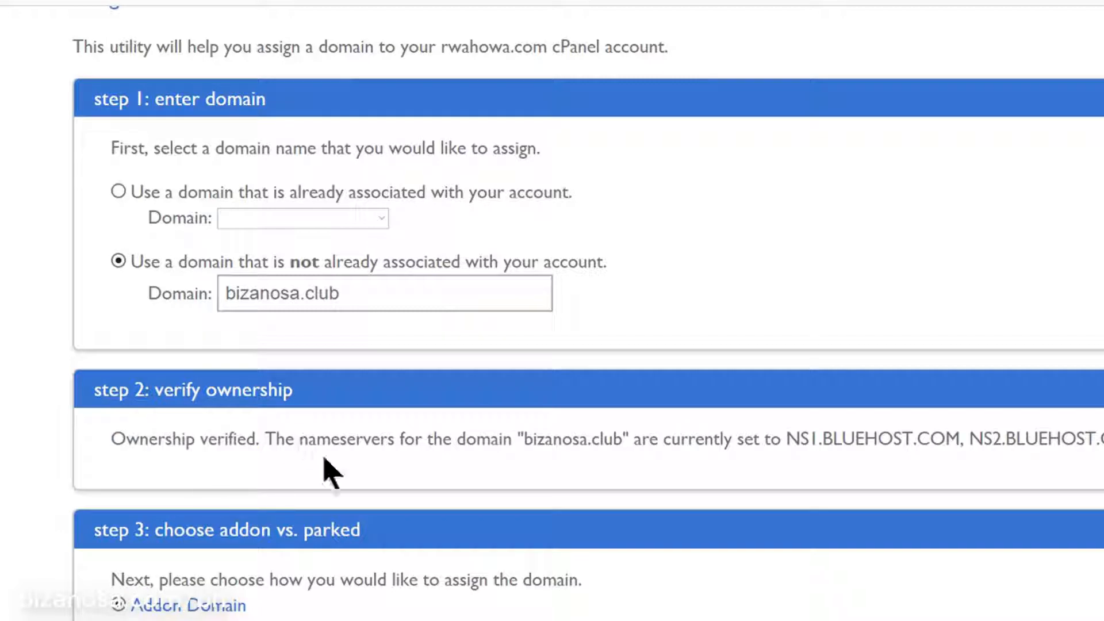
scroll(421, 466, down, 2)
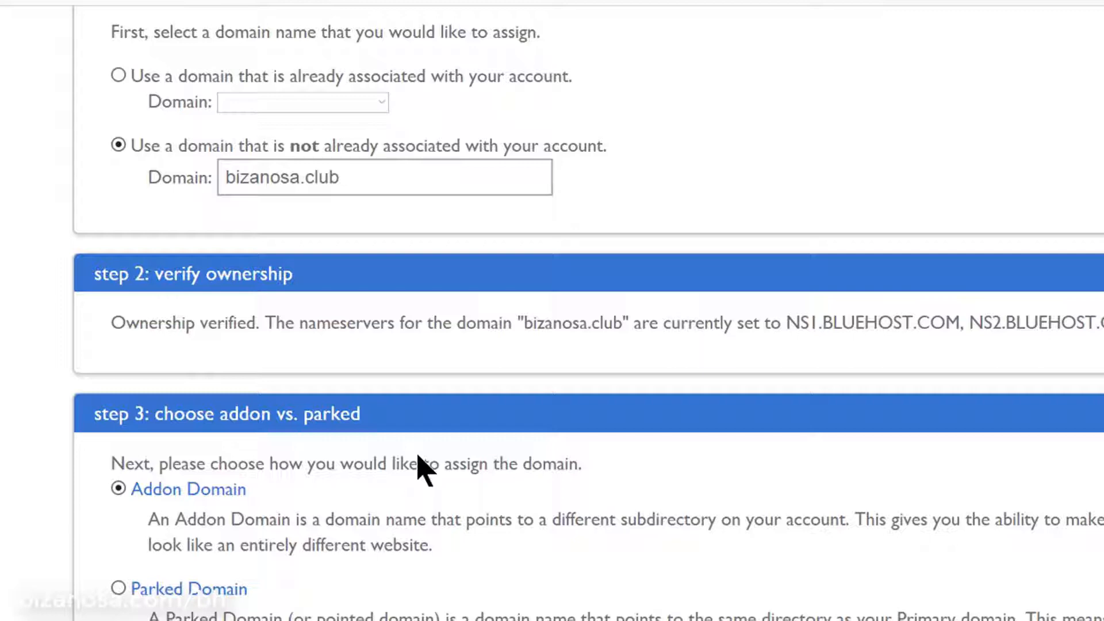
scroll(423, 332, down, 1)
scroll(423, 333, down, 2)
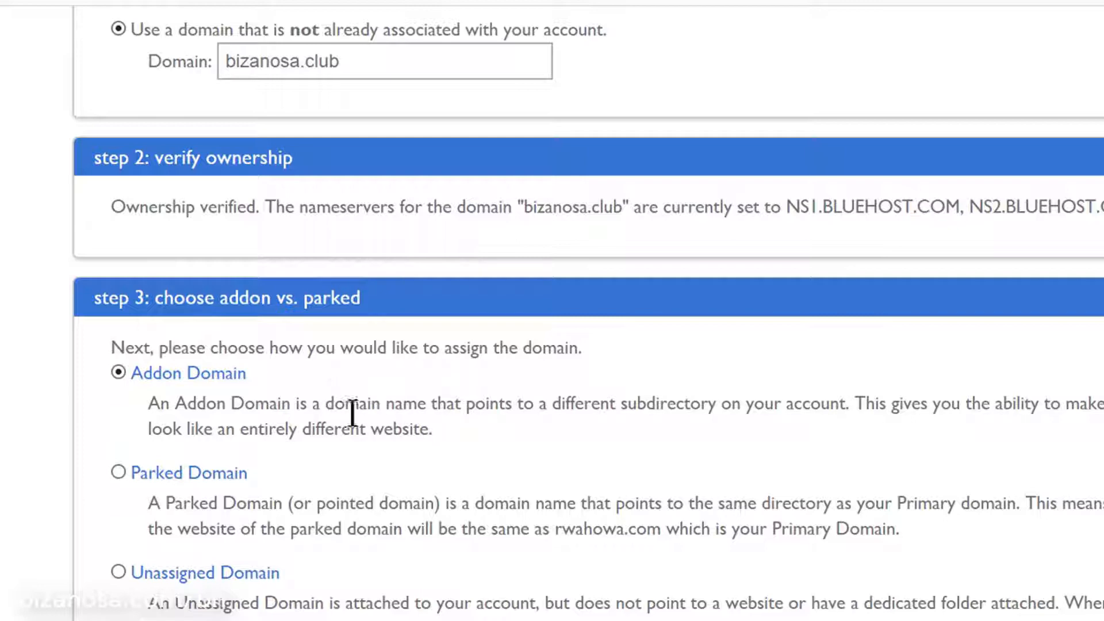
scroll(338, 423, down, 3)
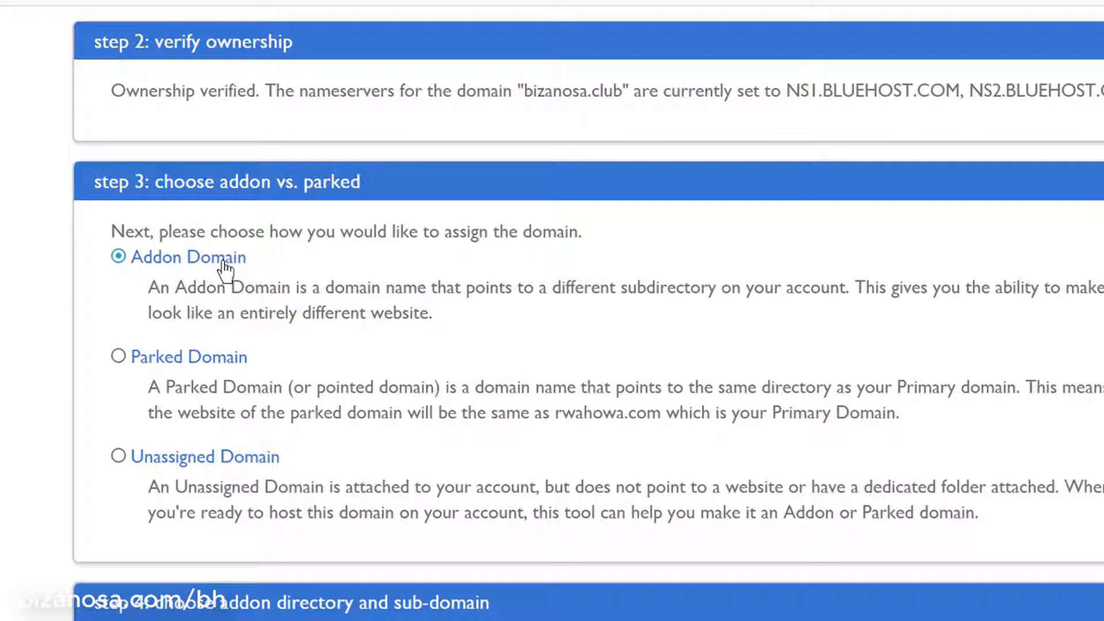
scroll(278, 278, down, 3)
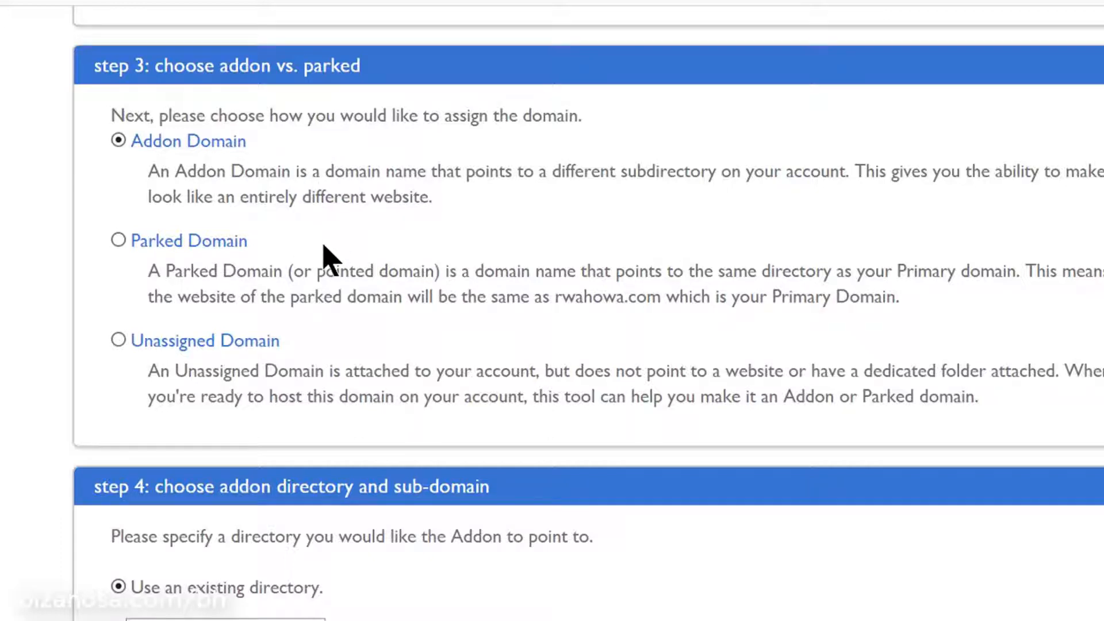
scroll(330, 260, down, 2)
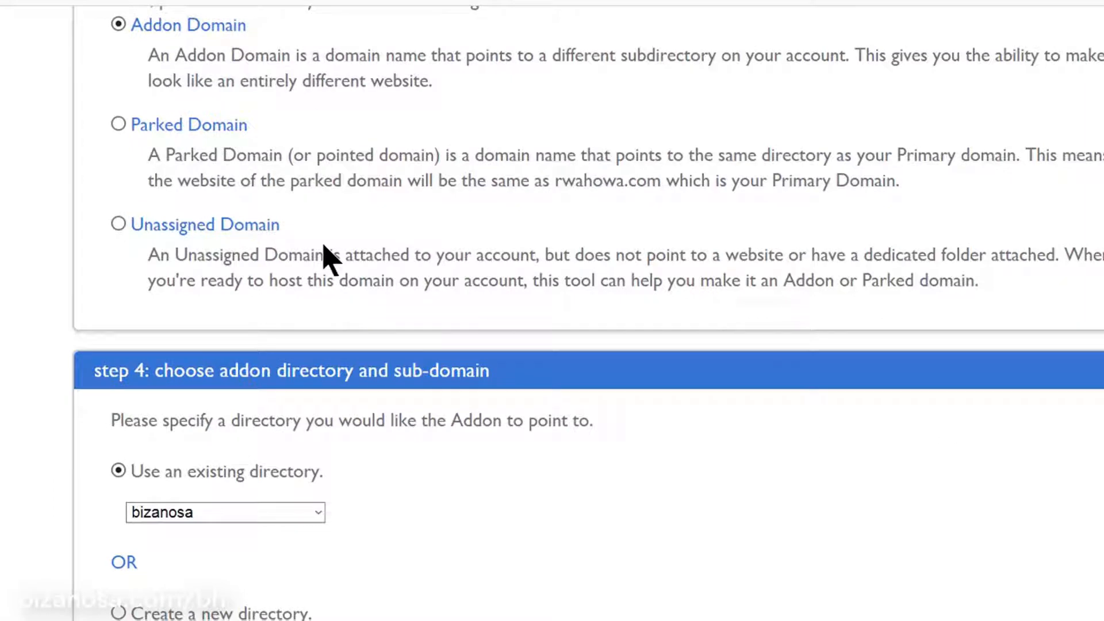
scroll(330, 260, down, 6)
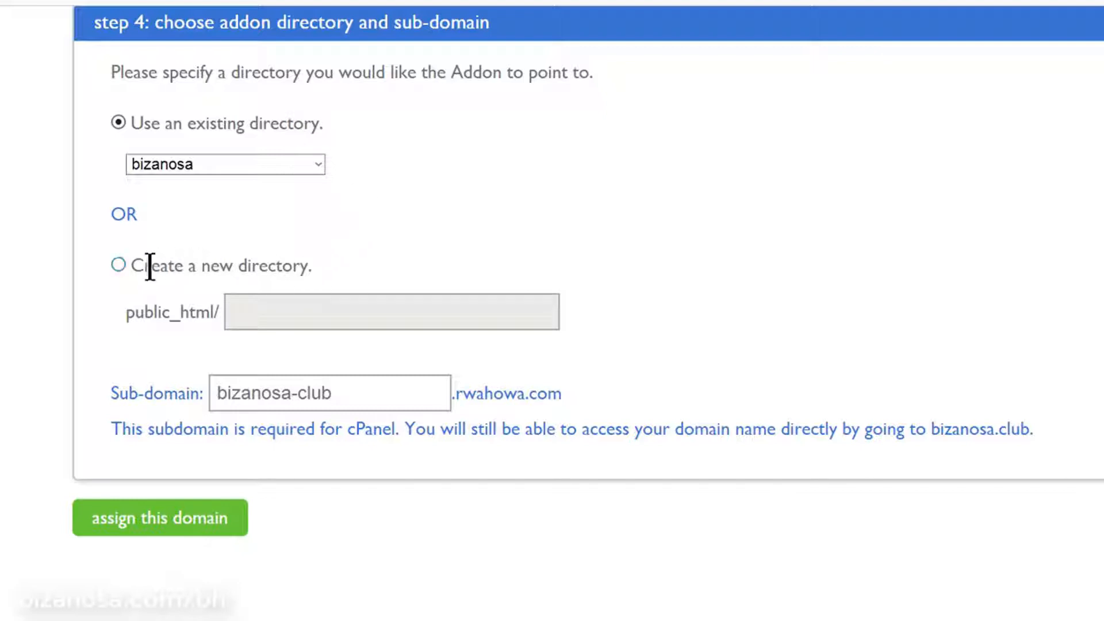
click(119, 266)
Paste bizanosa.club as the new directory name after public_html/.
right_click(292, 313)
click(402, 473)
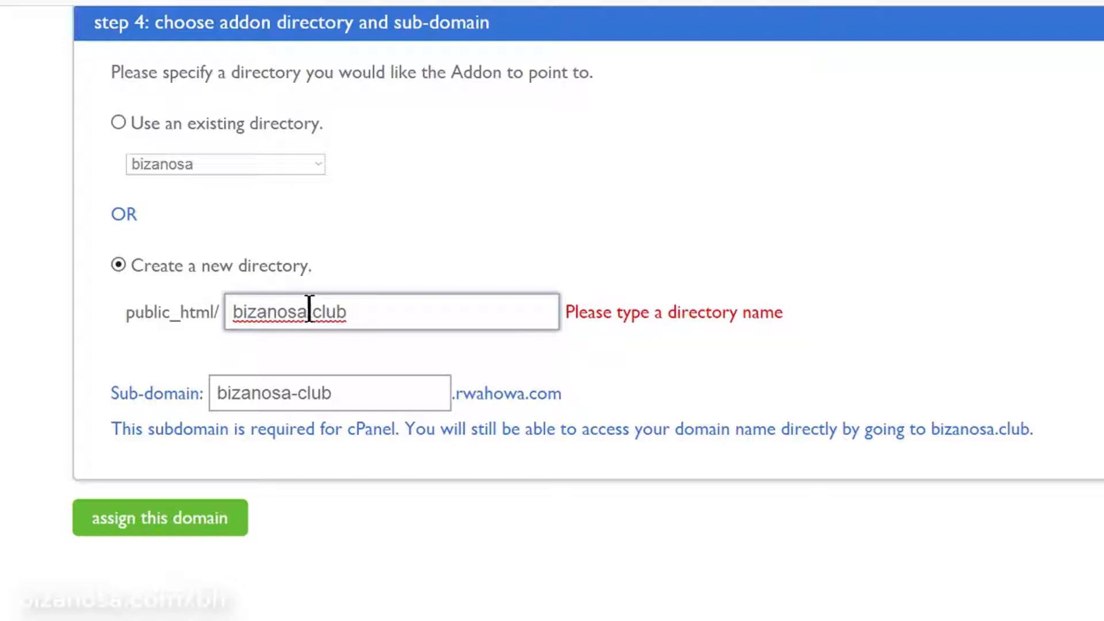
drag(310, 311, 365, 310)
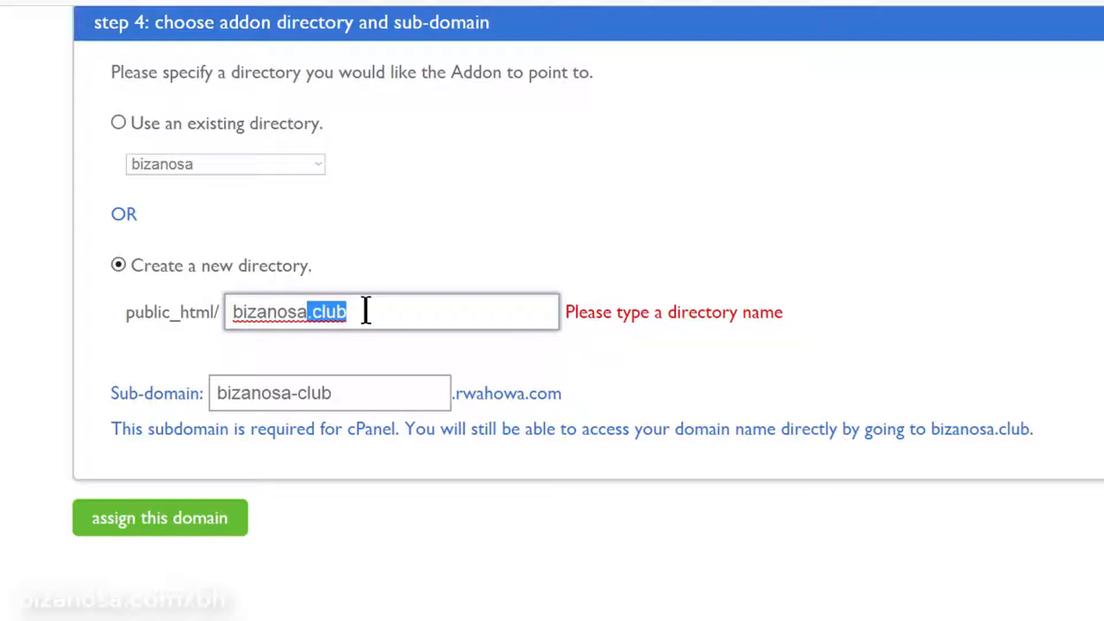
click(379, 362)
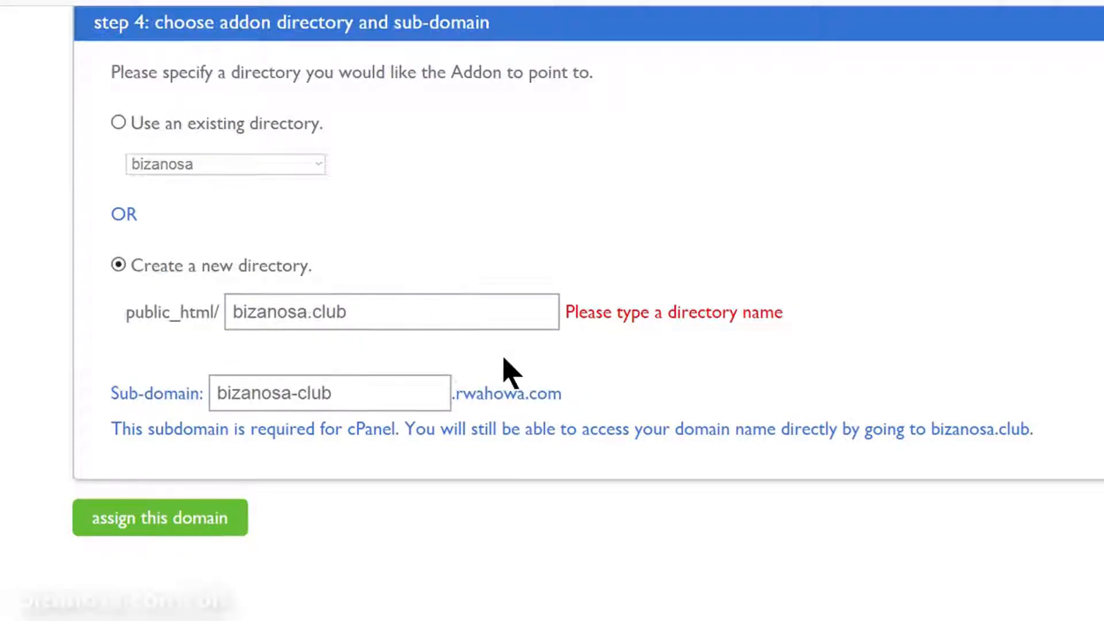
Verify the sub-domain bizanosa-club and directory, then submit the addon domain assignment.
scroll(504, 373, down, 2)
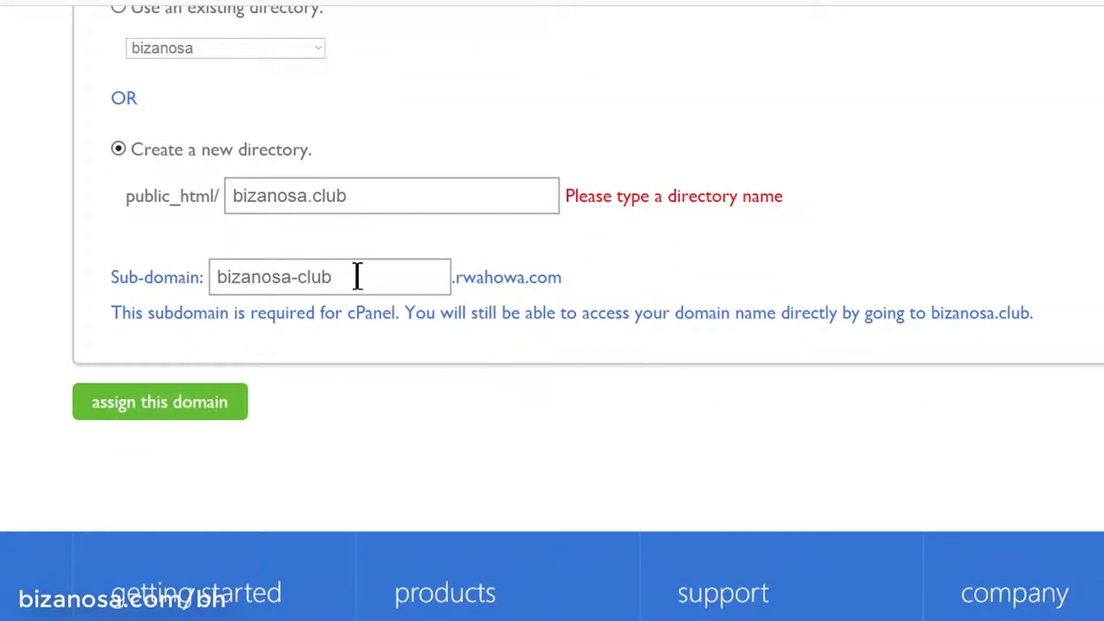
drag(350, 276, 194, 277)
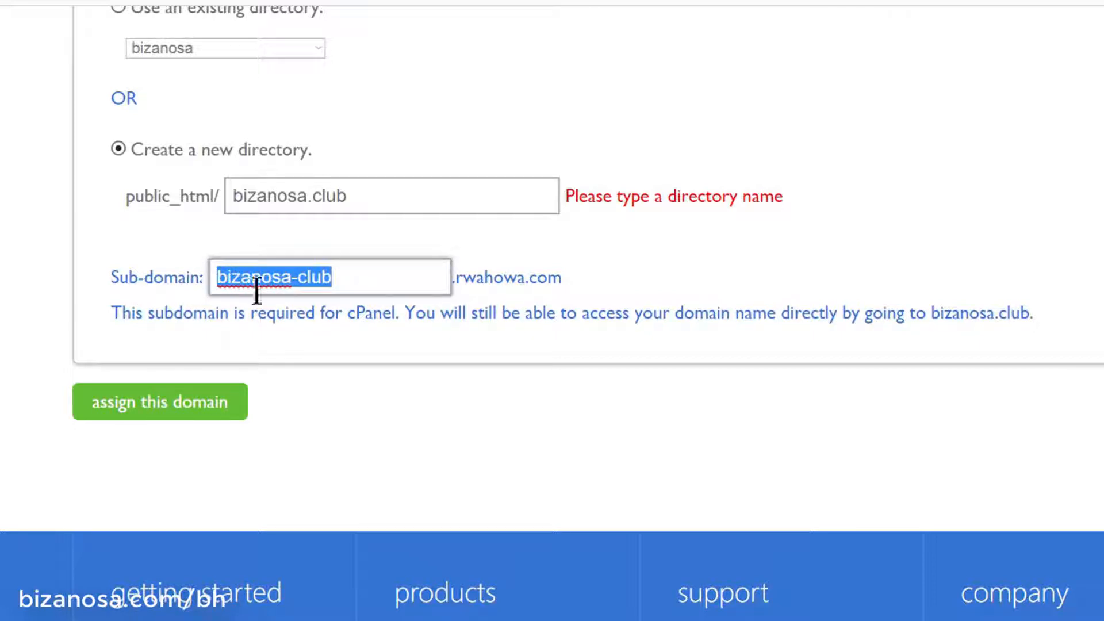
click(337, 363)
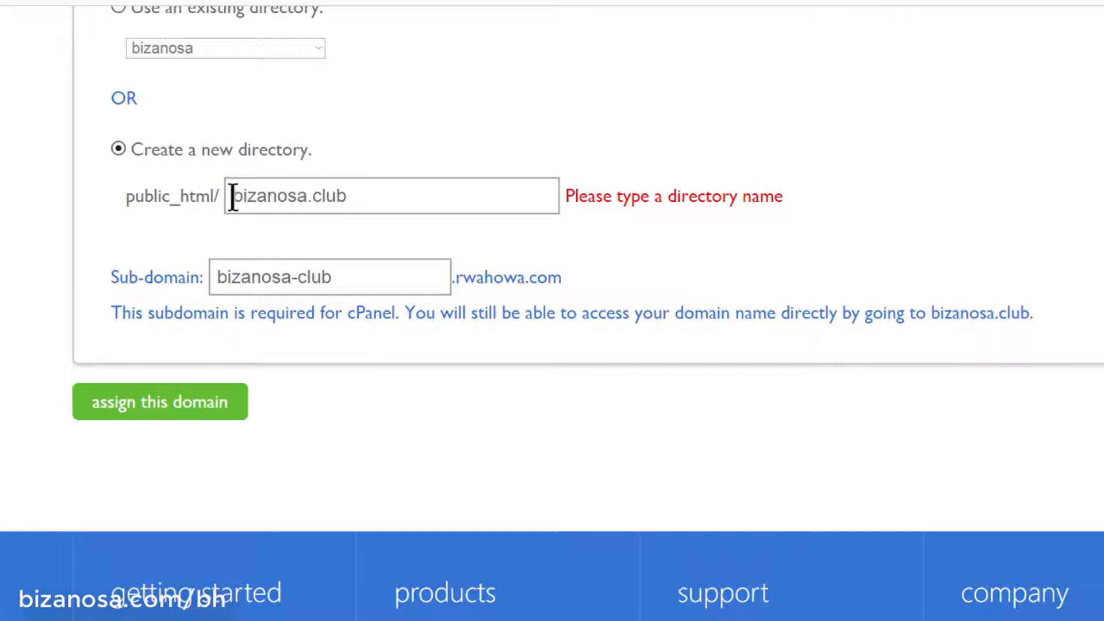
drag(230, 196, 386, 191)
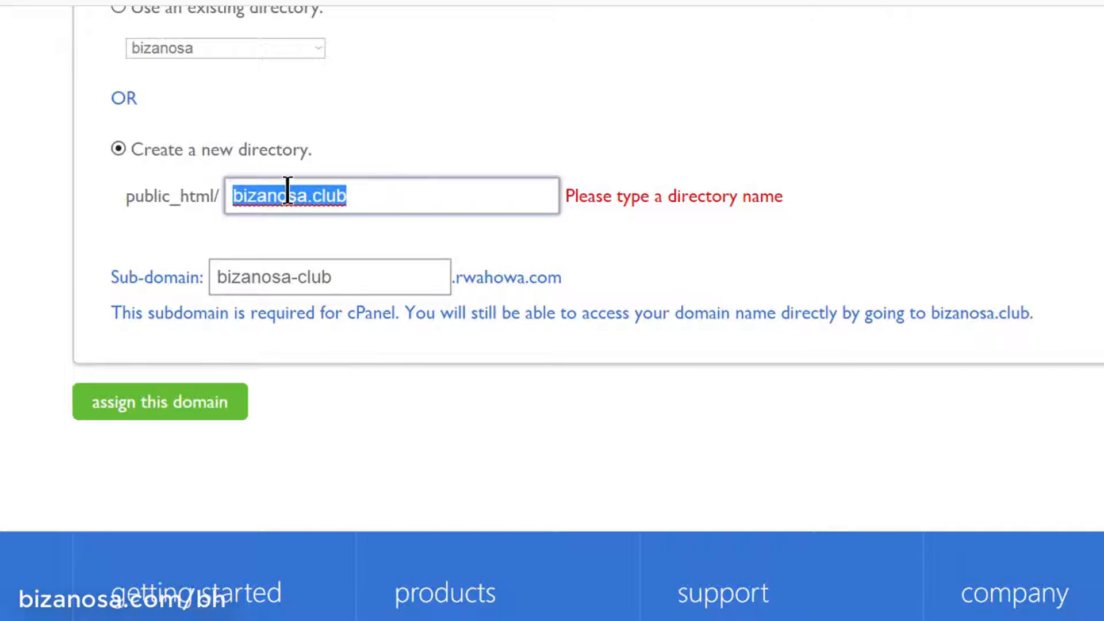
click(273, 403)
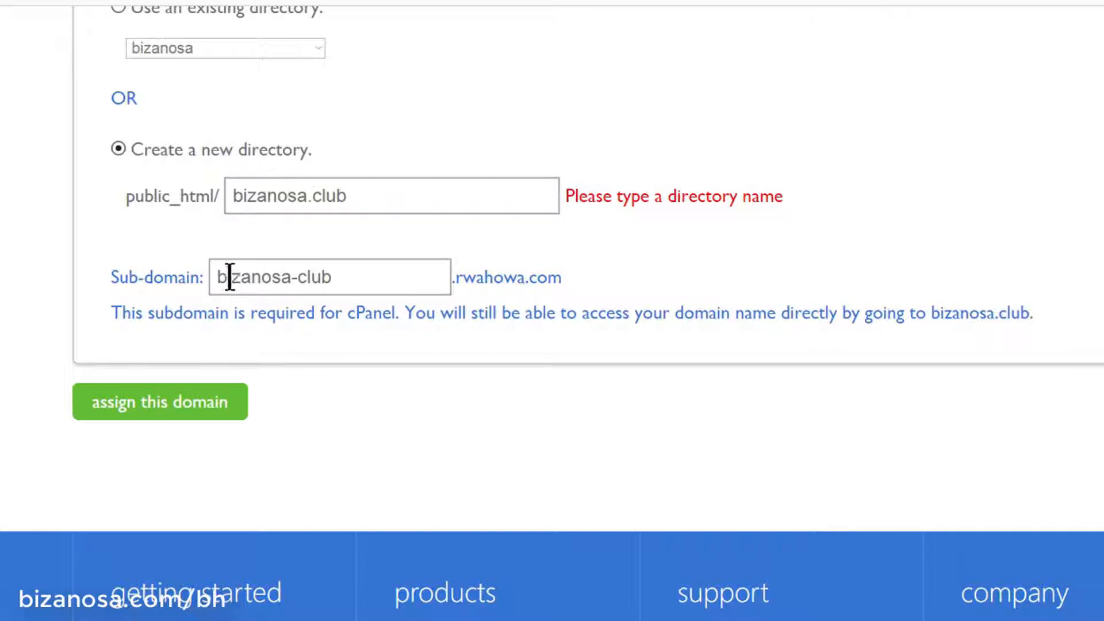
drag(217, 269, 389, 273)
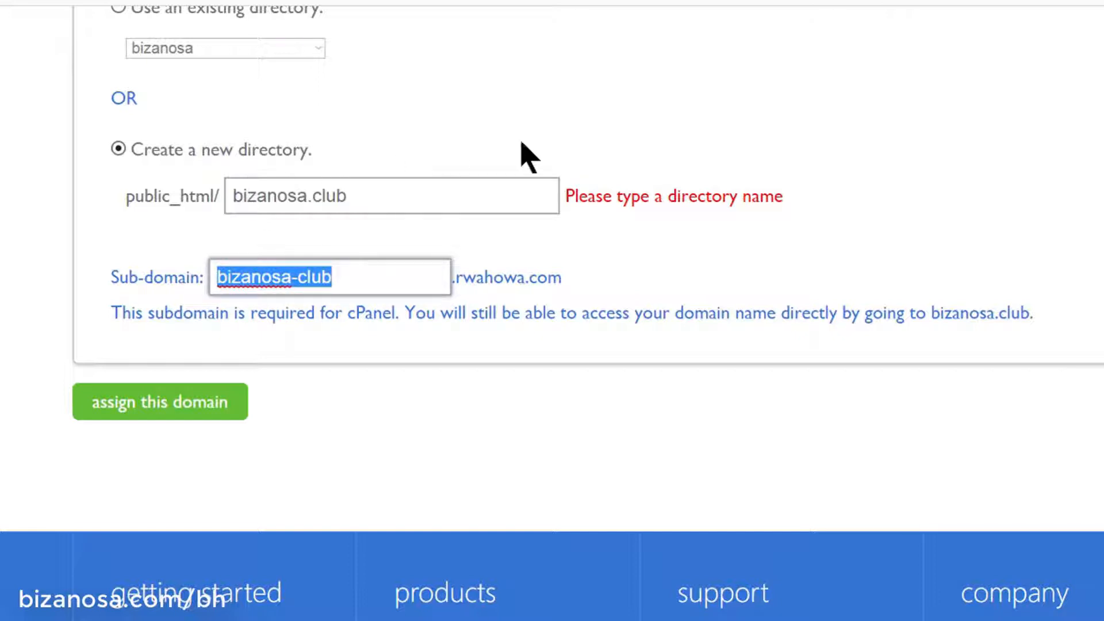
click(173, 412)
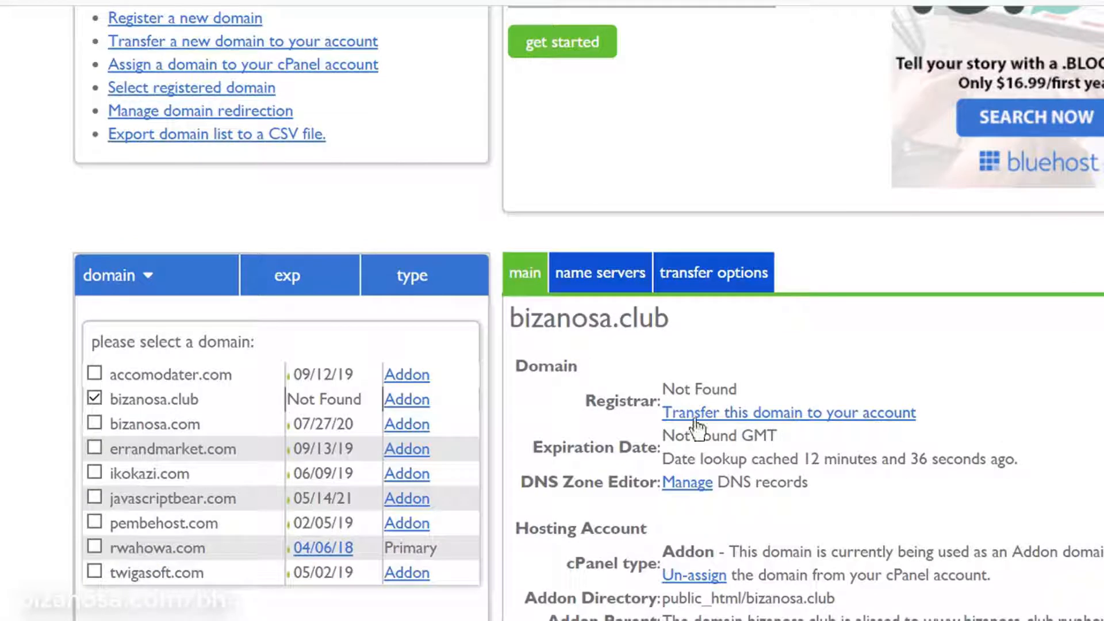
Deselect bizanosa.club to view the account summary showing 9 domains, with bizanosa.club as an Addon.
click(145, 406)
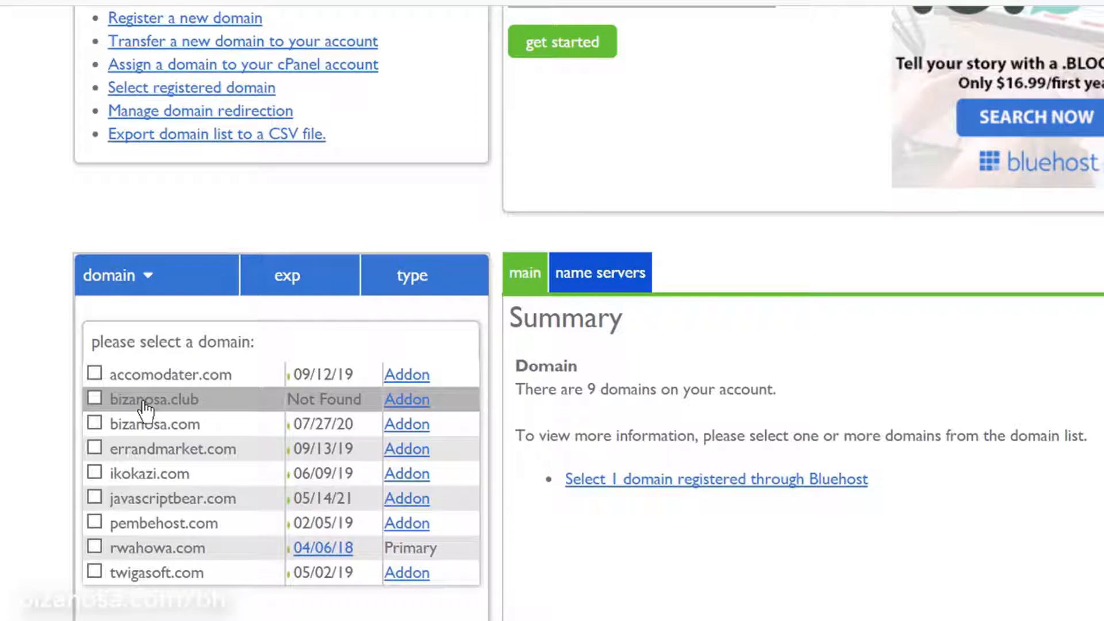
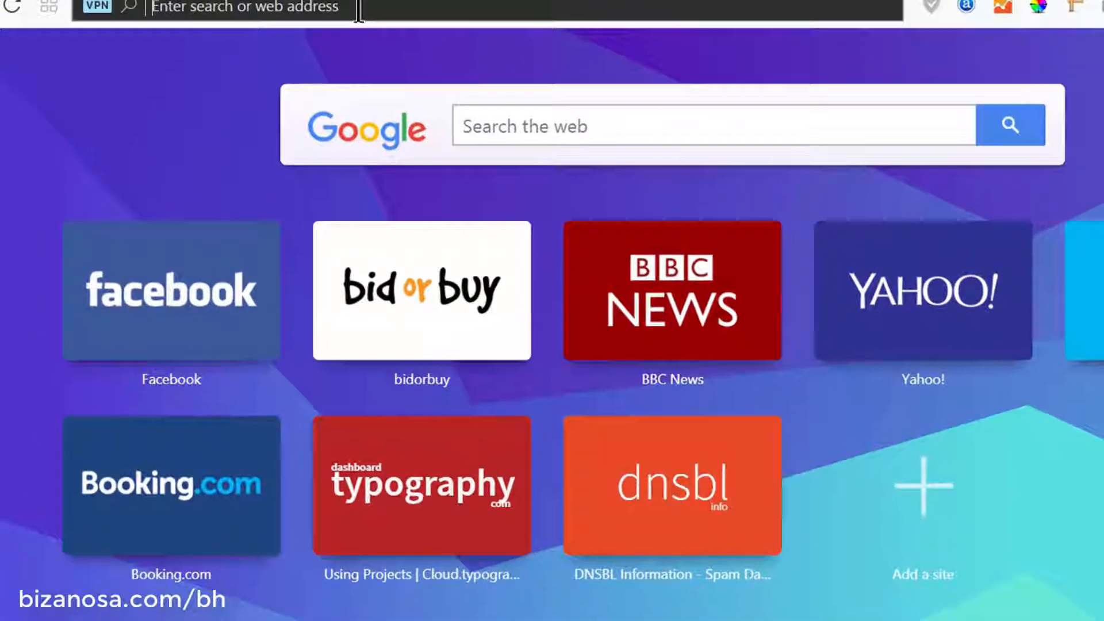
Paste and load bizanosa.club in the address bar to check the new domain.
right_click(359, 11)
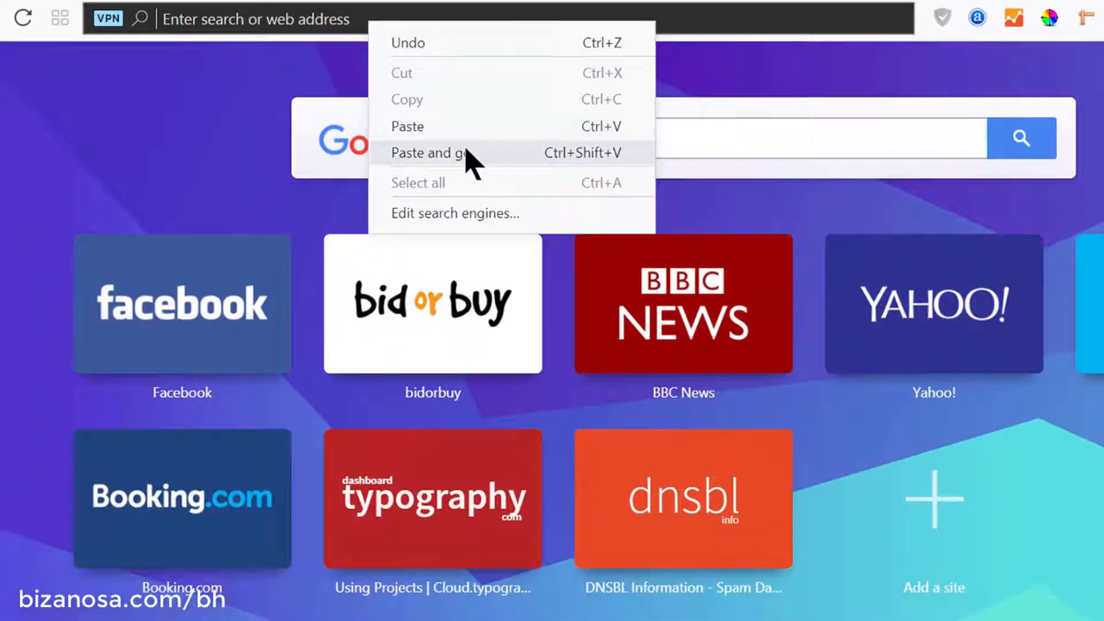
click(455, 135)
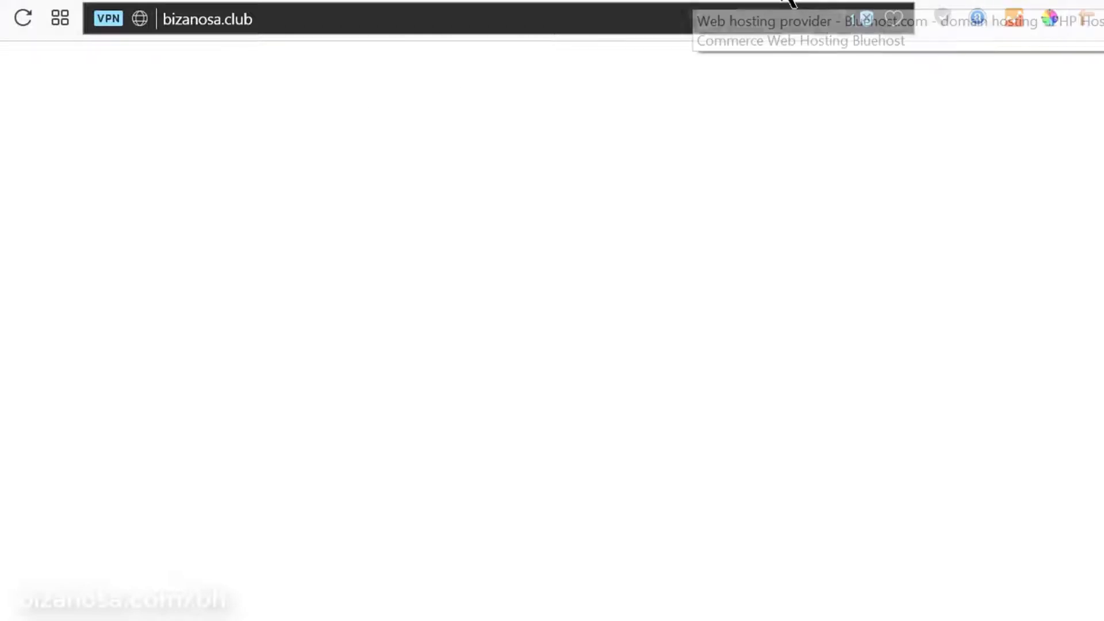
click(598, 17)
click(462, 302)
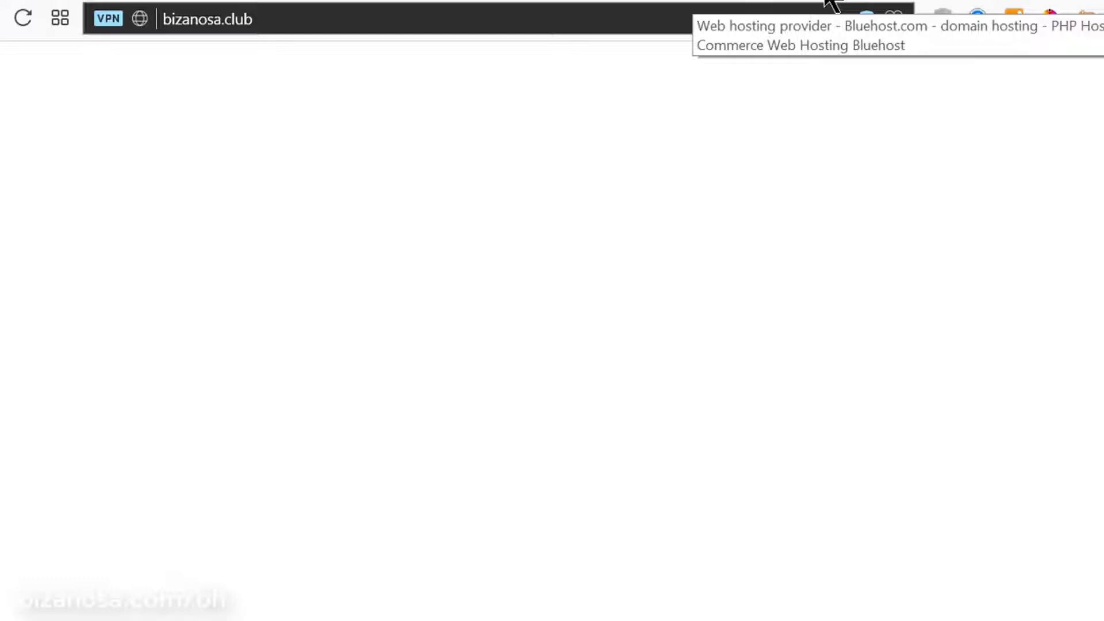
Return to the Bluehost domain manager tab showing bizanosa.club checked as an addon.
click(599, 3)
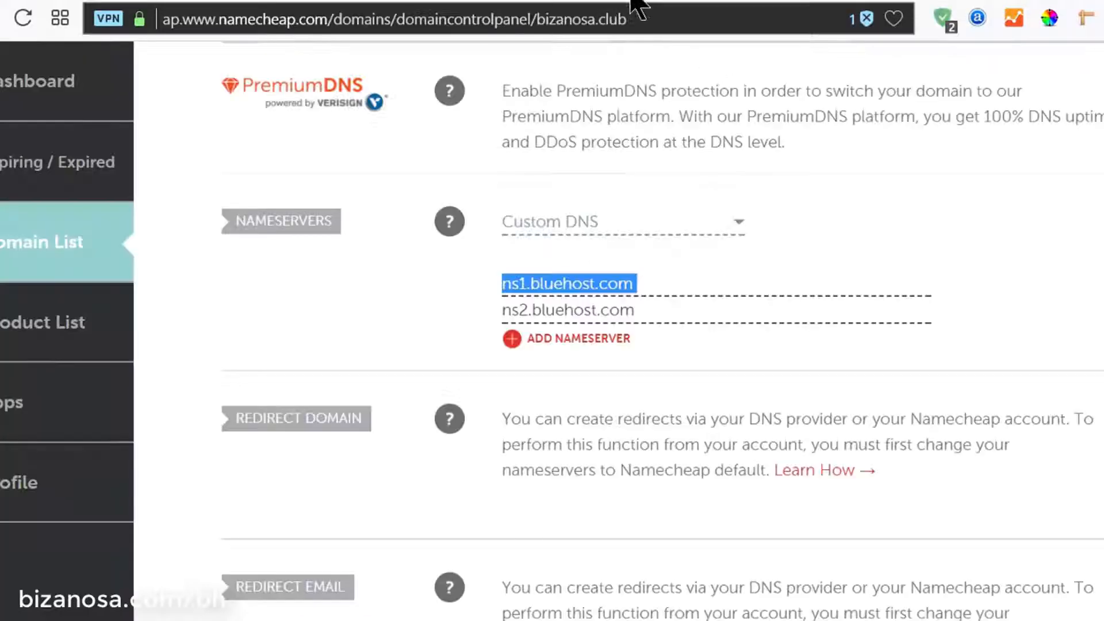
click(676, 3)
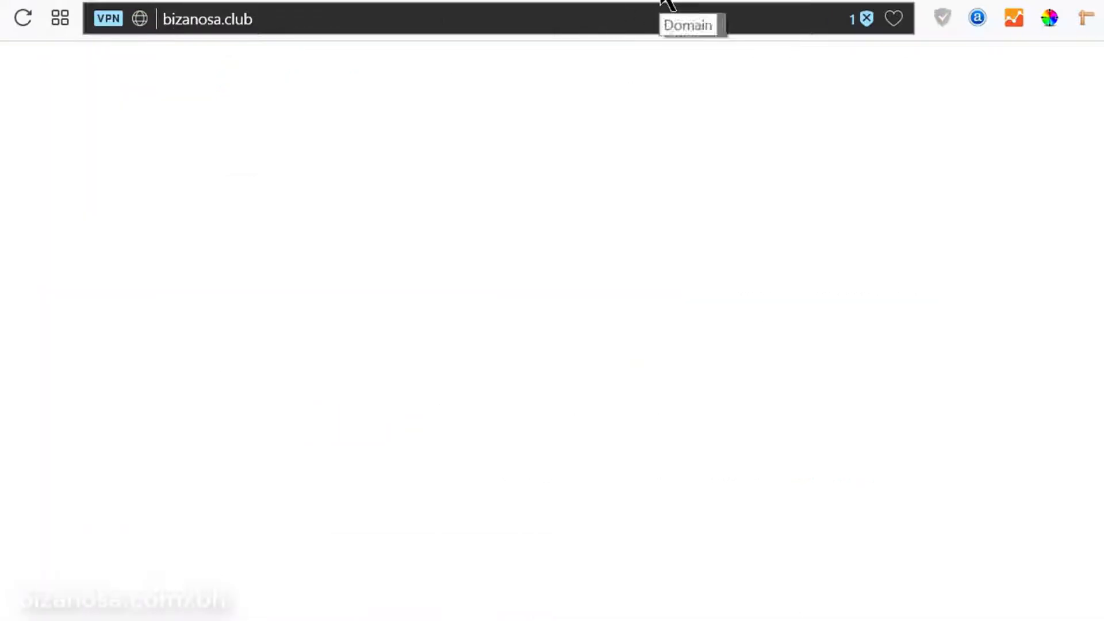
click(490, 3)
click(452, 3)
scroll(486, 204, up, 8)
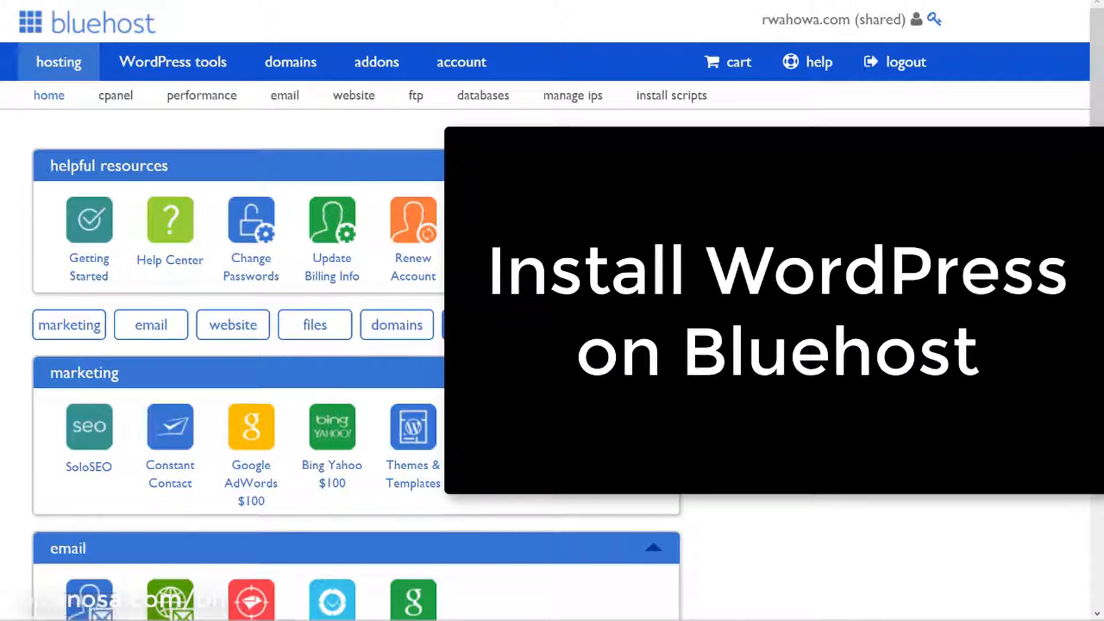
Browse the Bluehost hosting home page, then go to the cPanel section.
scroll(776, 284, down, 20)
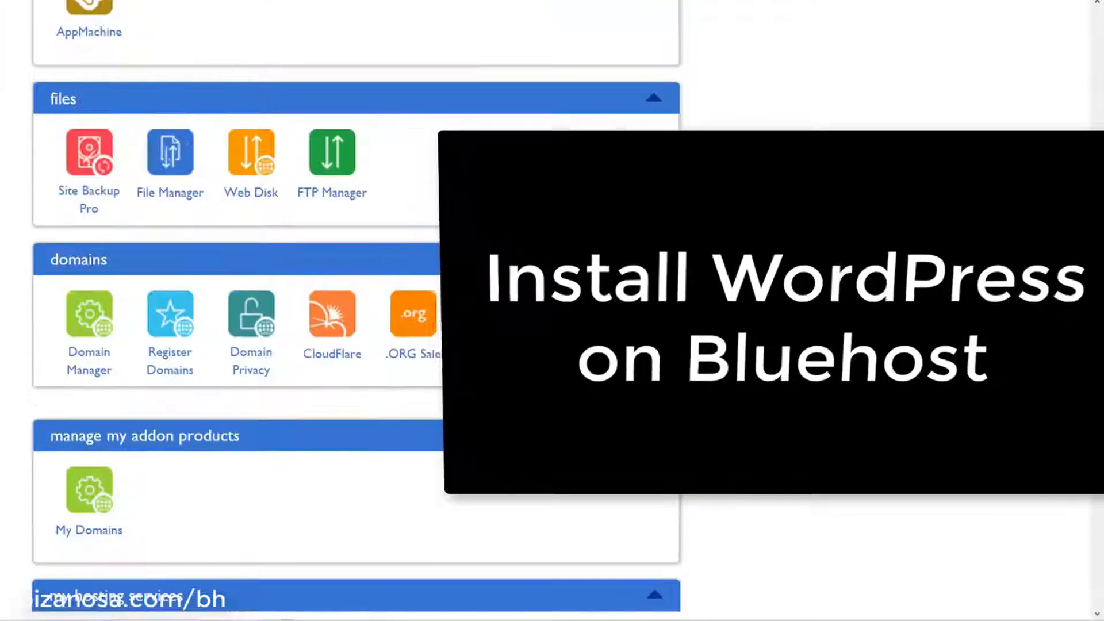
scroll(774, 276, up, 20)
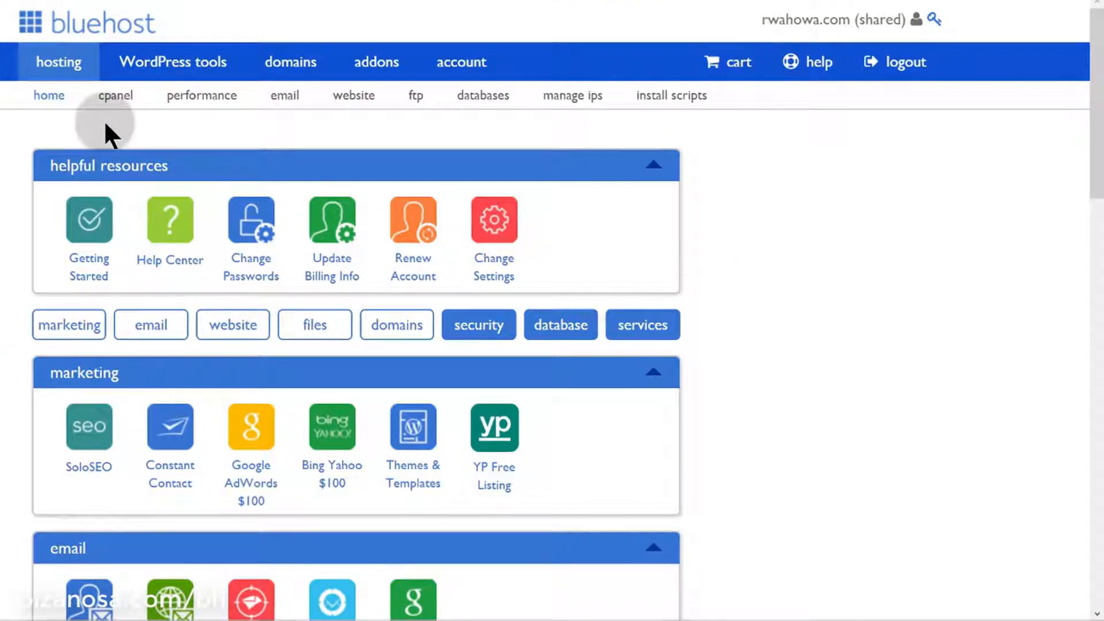
click(109, 97)
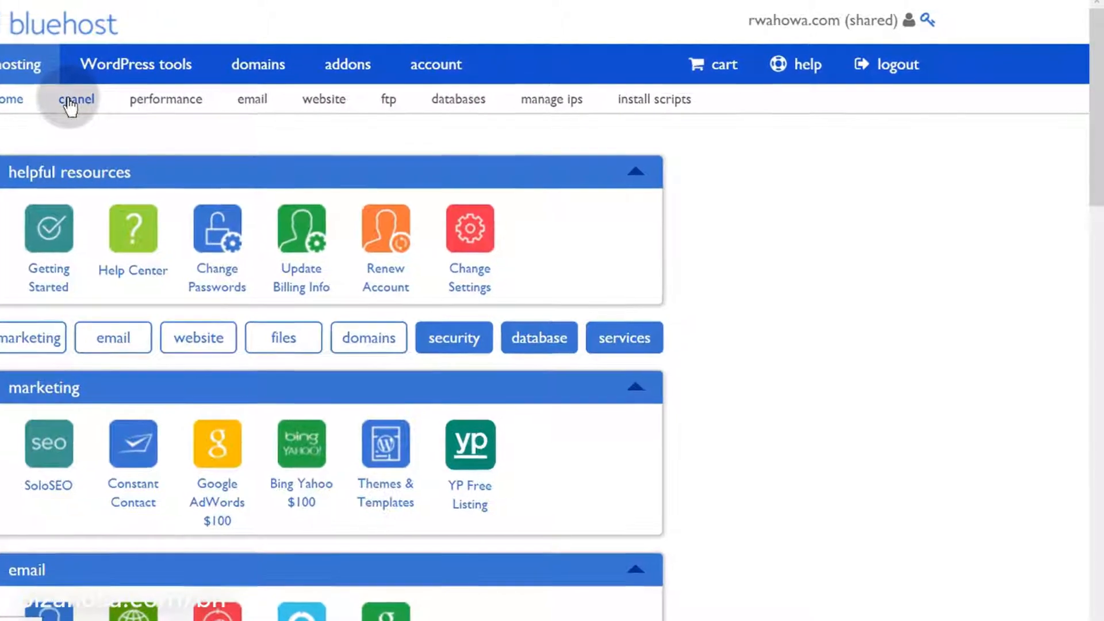
Scroll through the cPanel page's hosting services and website tools.
click(200, 420)
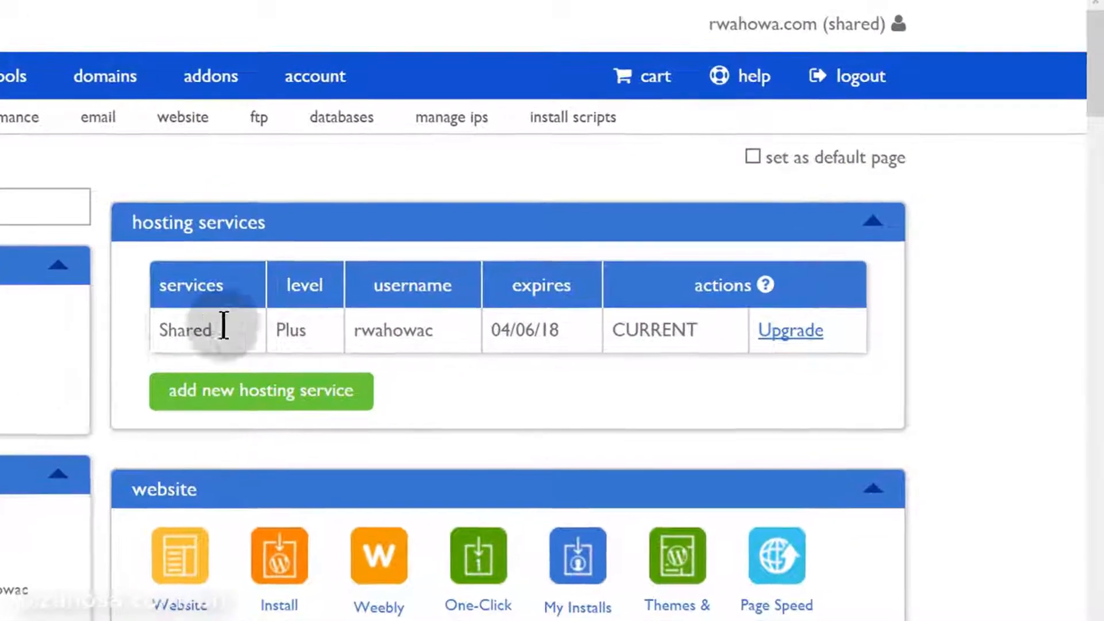
scroll(262, 356, down, 5)
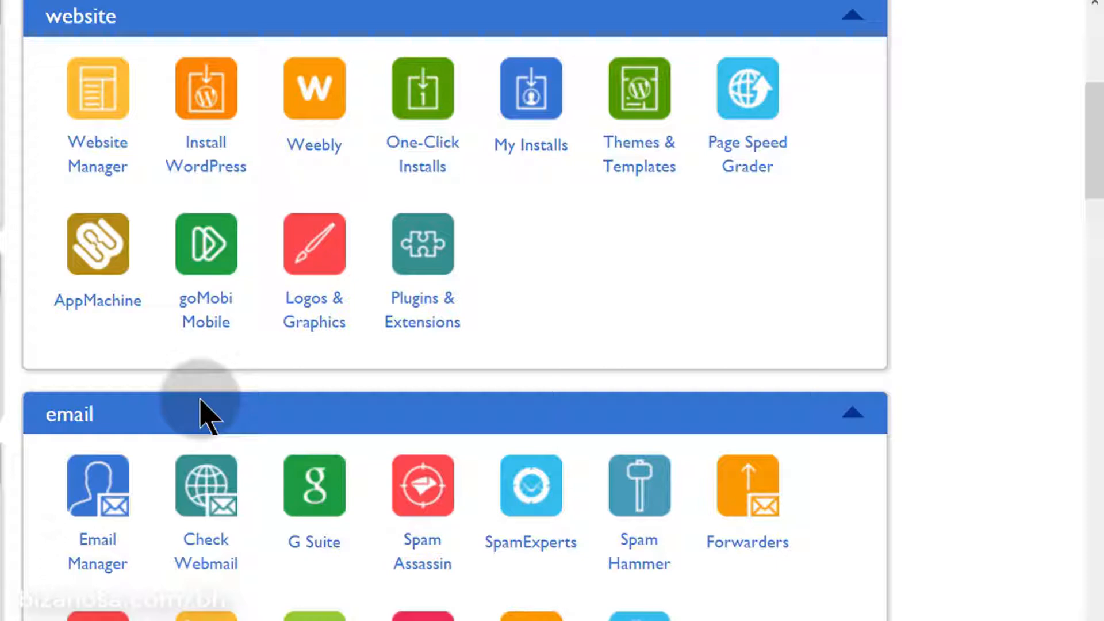
scroll(202, 411, down, 5)
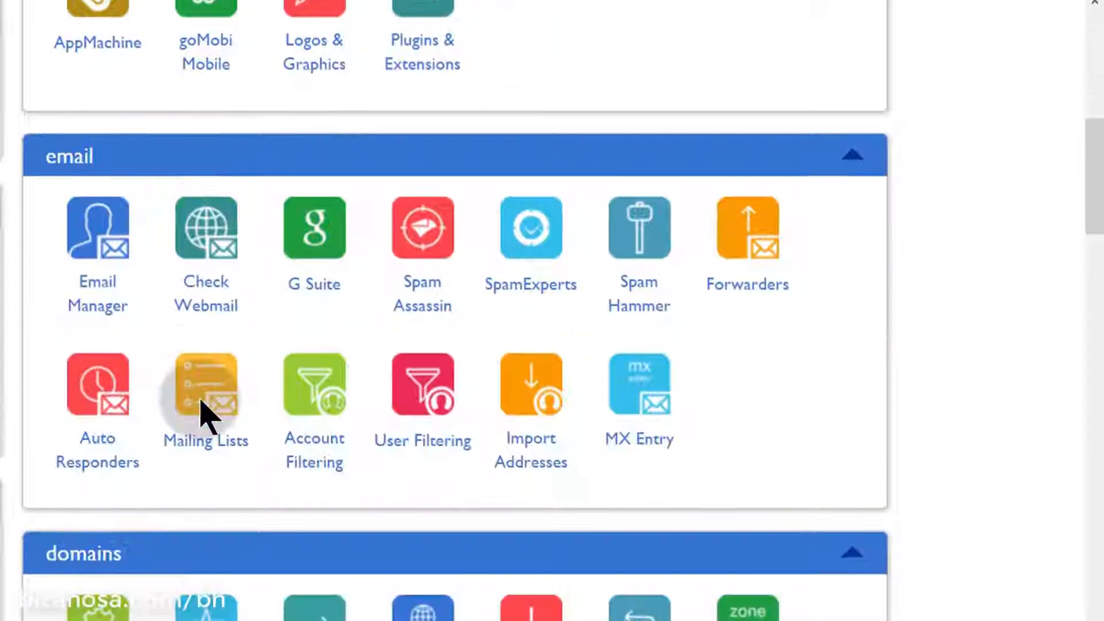
scroll(203, 410, up, 7)
scroll(201, 411, up, 5)
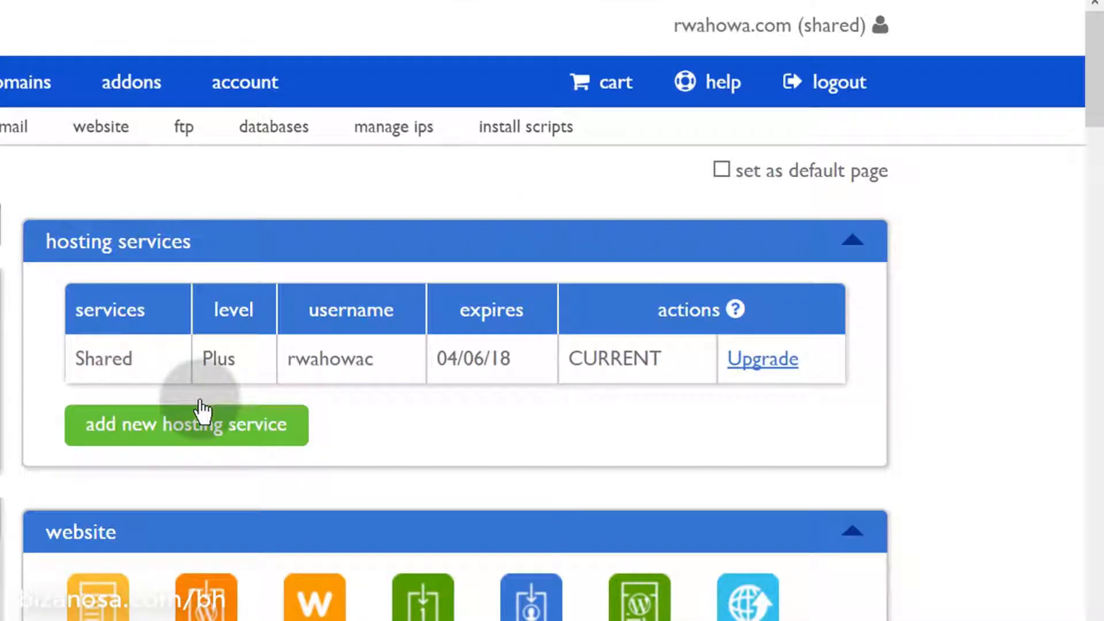
scroll(204, 413, down, 2)
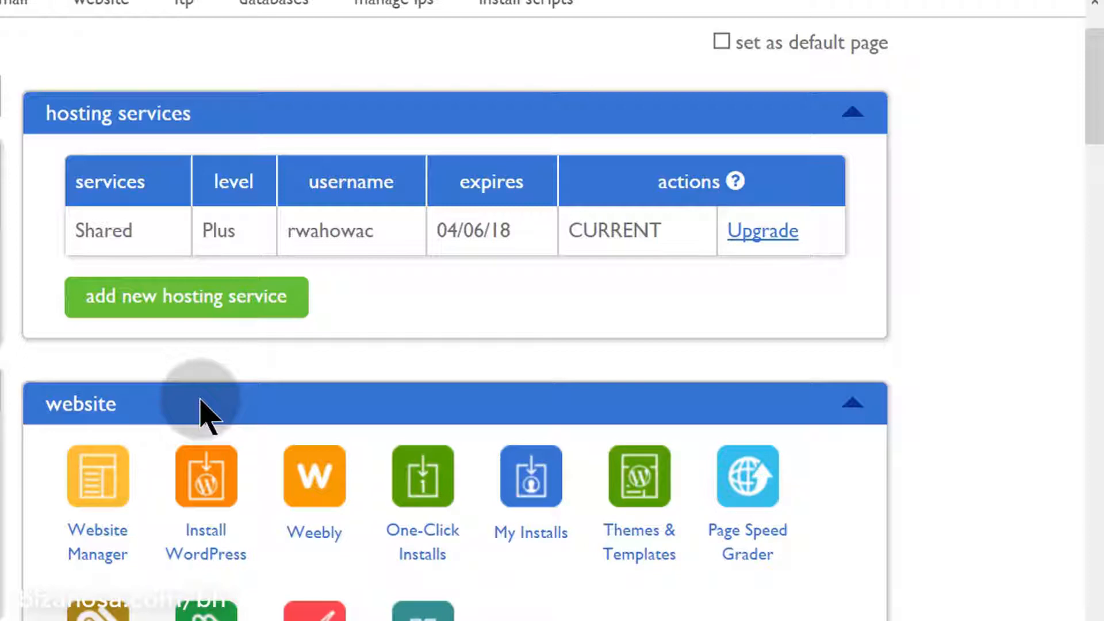
scroll(201, 414, down, 2)
scroll(202, 413, down, 2)
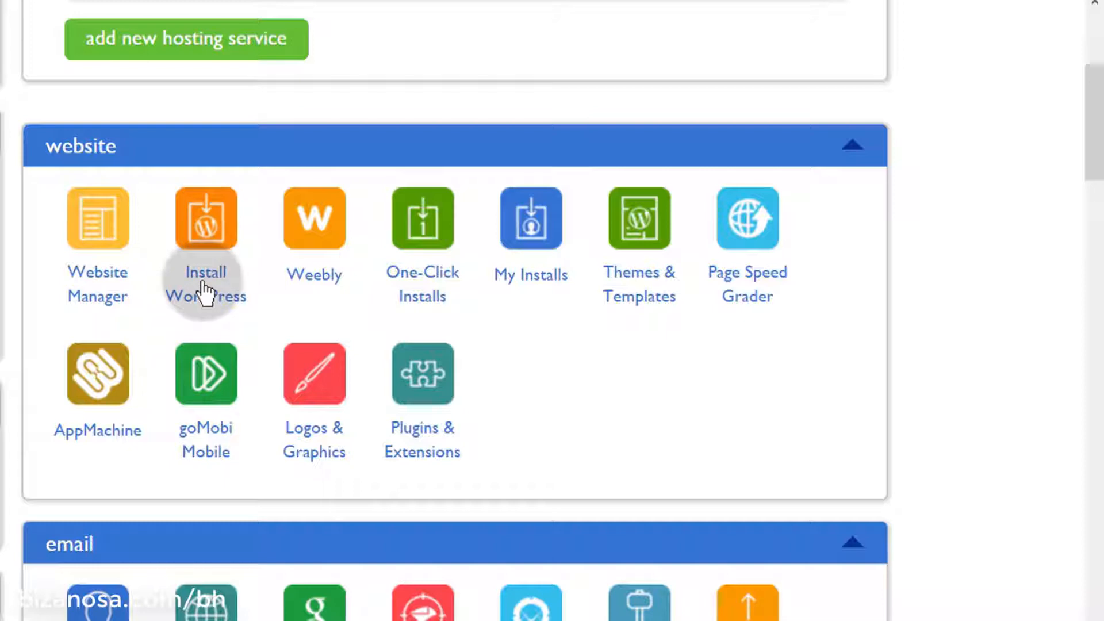
Open One-Click Installs in a new browser tab.
right_click(418, 281)
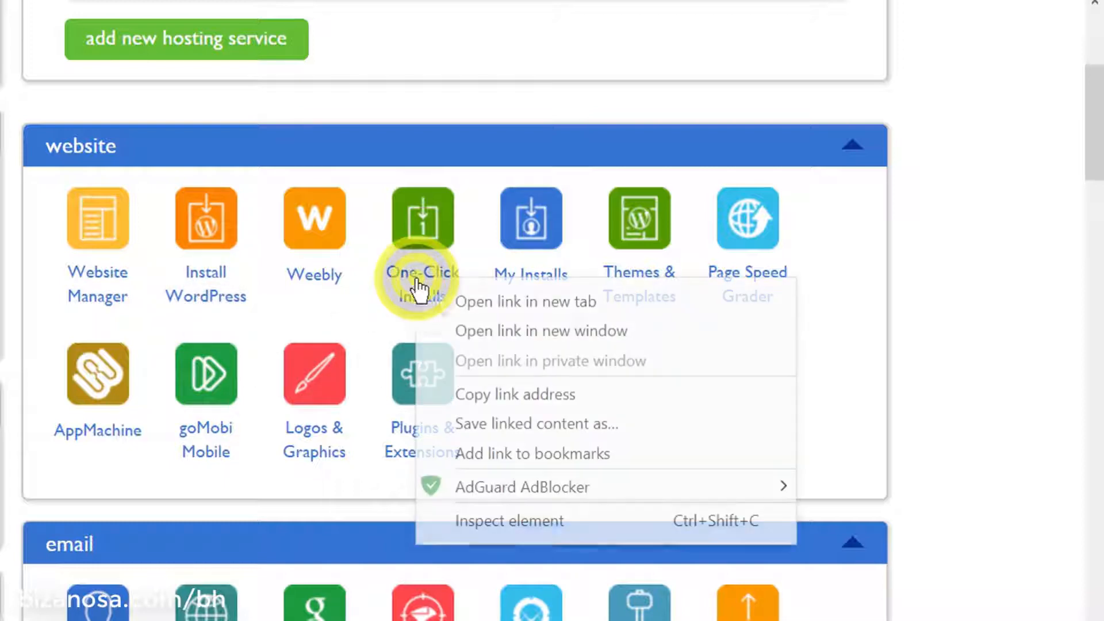
click(486, 305)
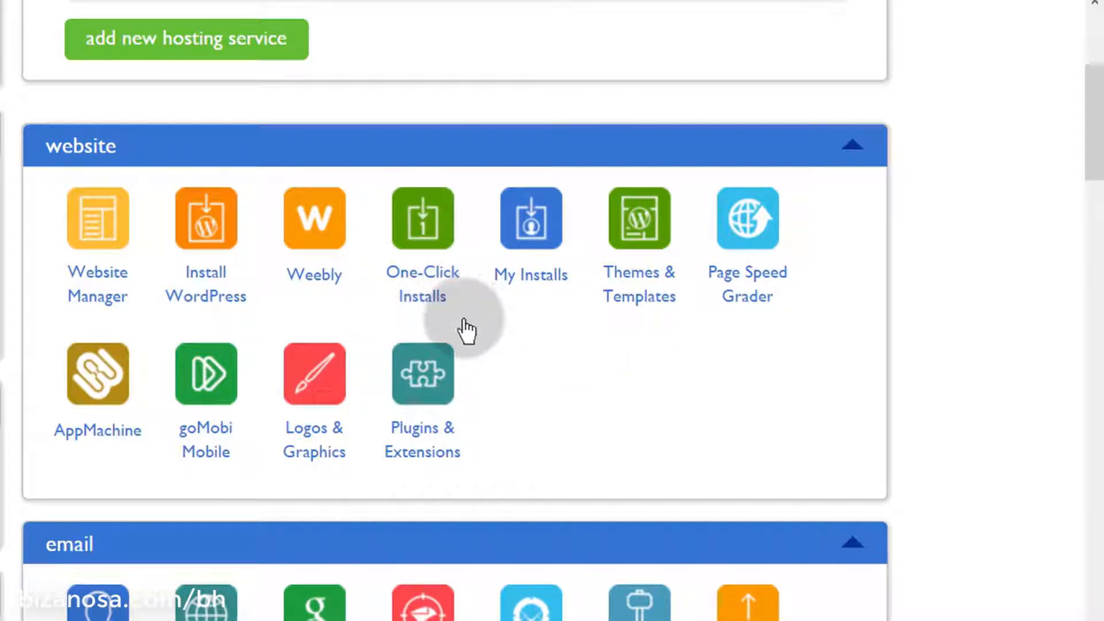
click(435, 289)
Browse the Mojo Marketplace script catalogue, with WordPress 4.9.4 on top, then return to cPanel.
click(293, 5)
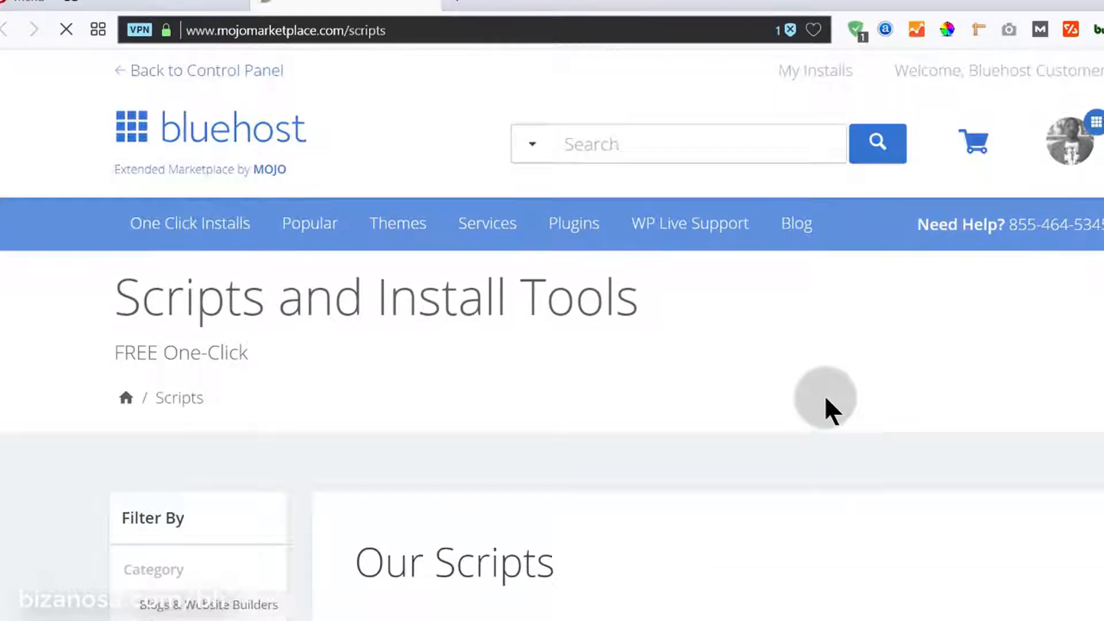
scroll(826, 400, down, 2)
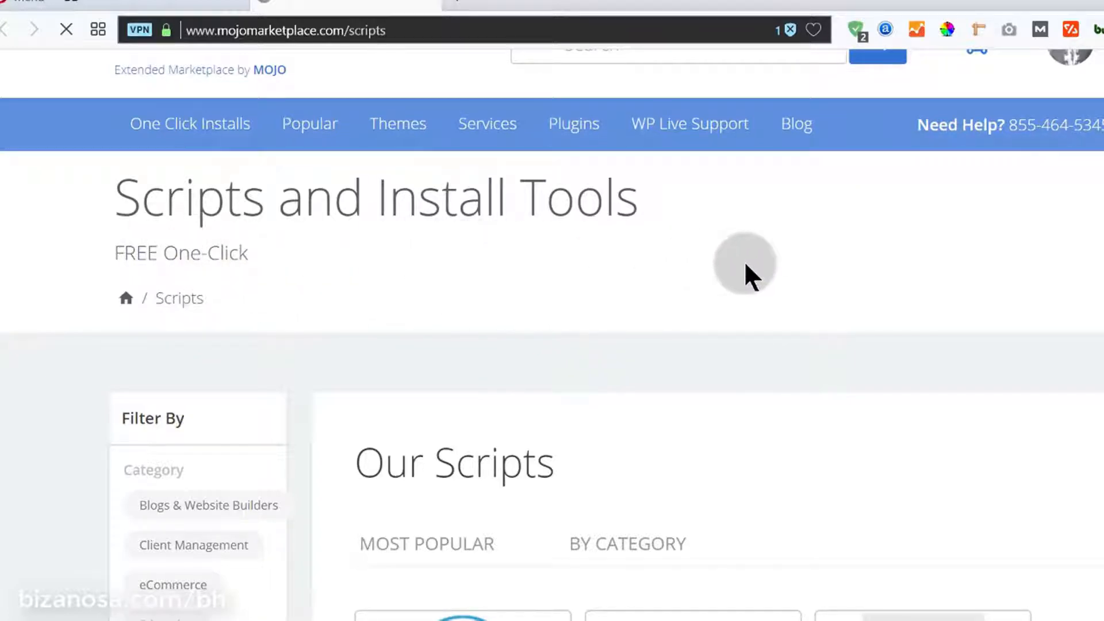
scroll(719, 264, down, 4)
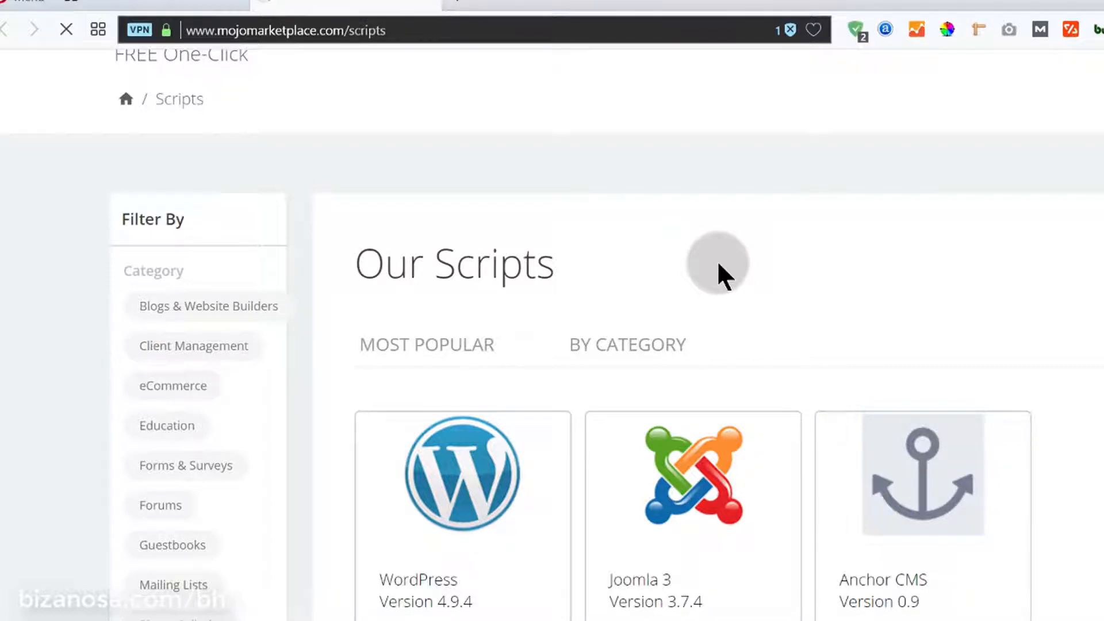
scroll(717, 260, down, 3)
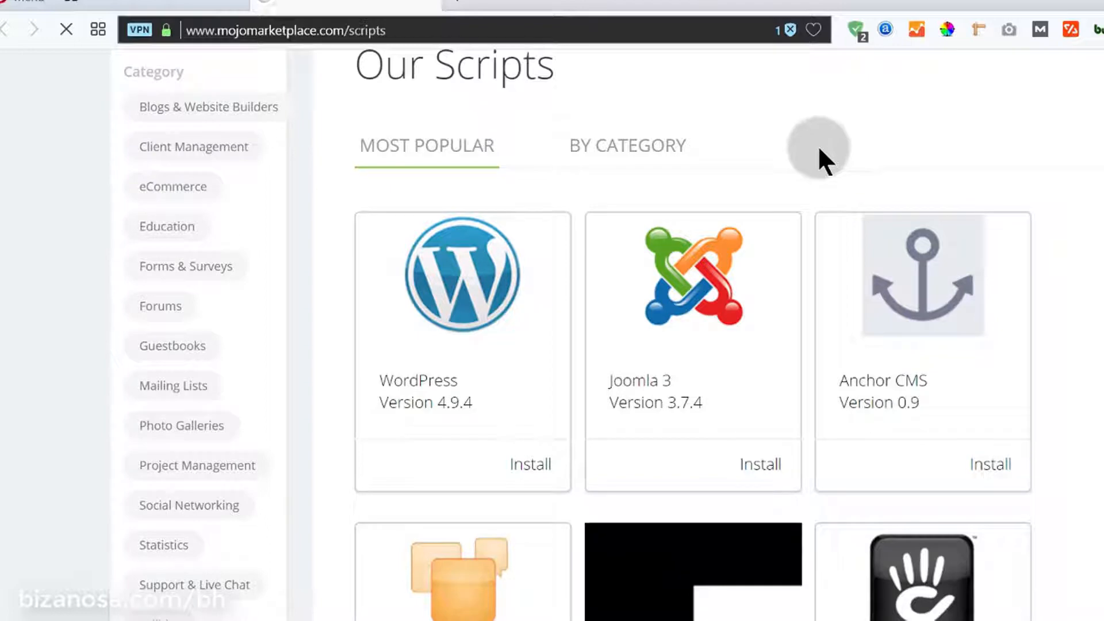
scroll(821, 158, down, 5)
scroll(678, 167, up, 5)
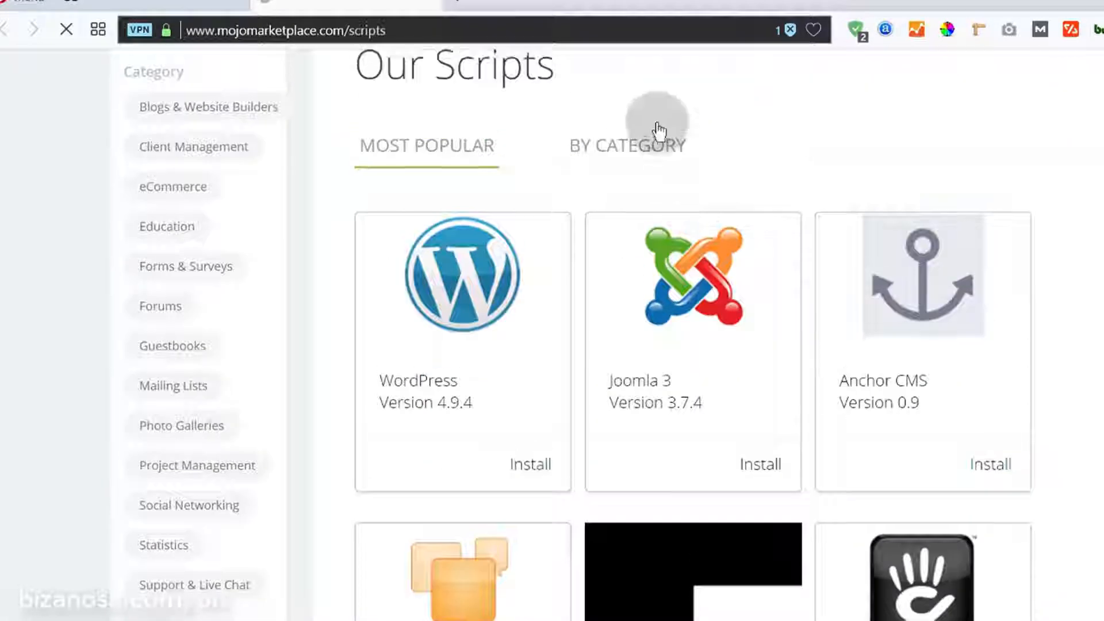
scroll(744, 267, down, 7)
scroll(741, 261, down, 8)
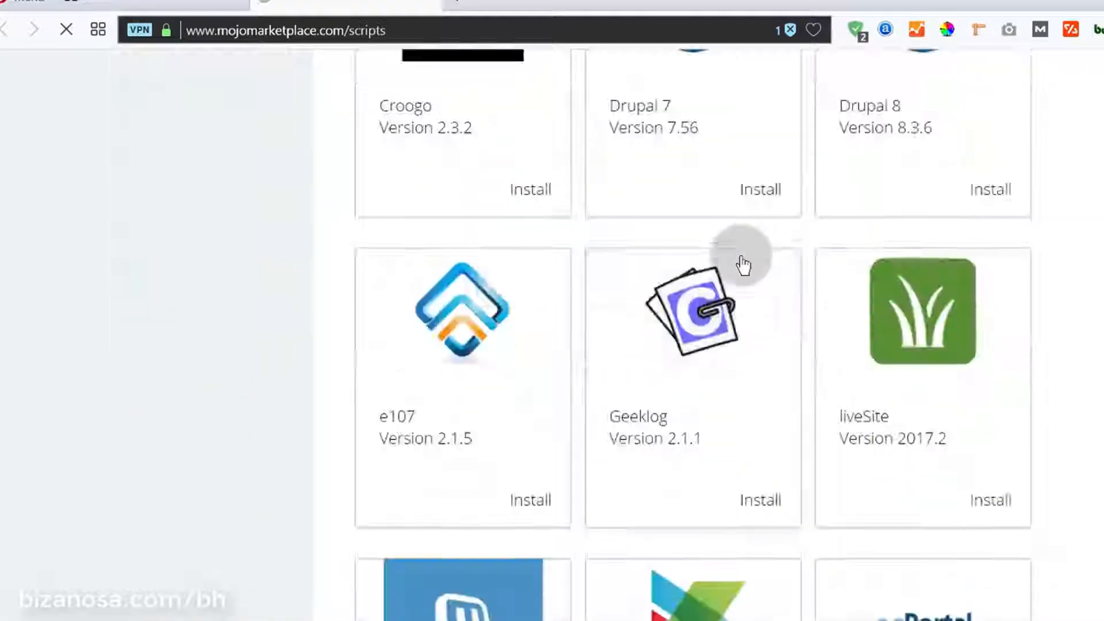
scroll(569, 360, up, 7)
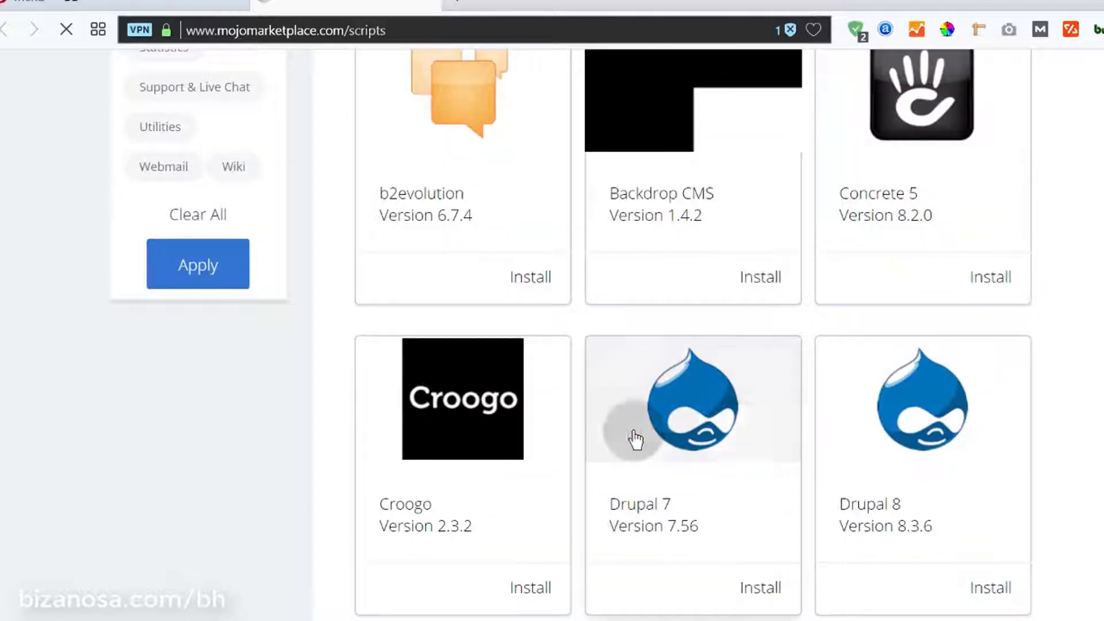
scroll(781, 349, up, 5)
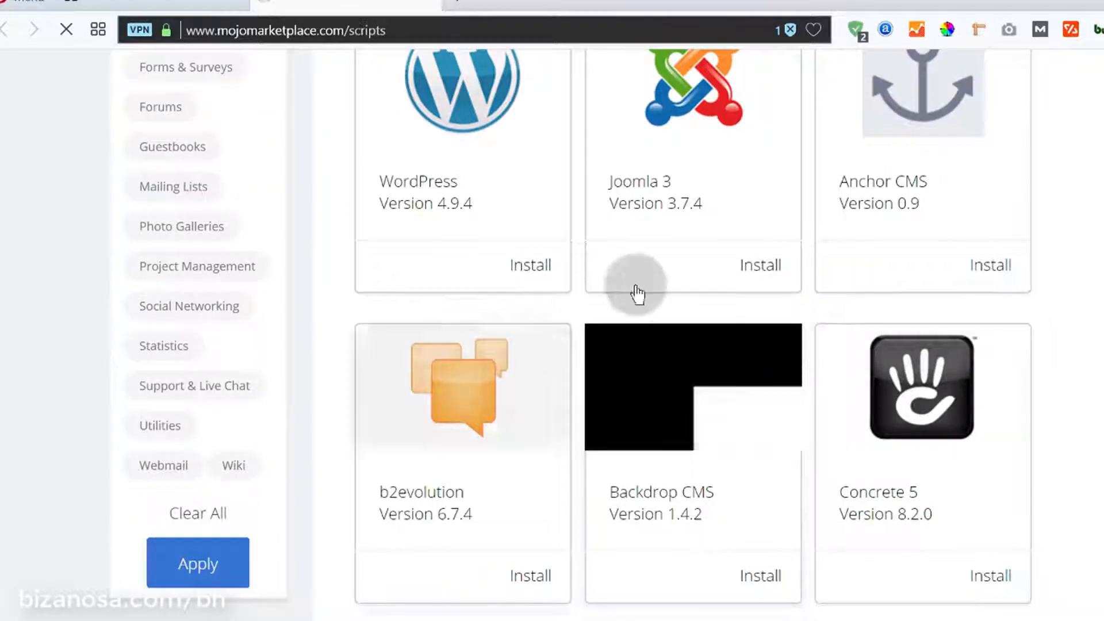
scroll(381, 353, up, 5)
scroll(733, 372, down, 3)
scroll(837, 365, down, 5)
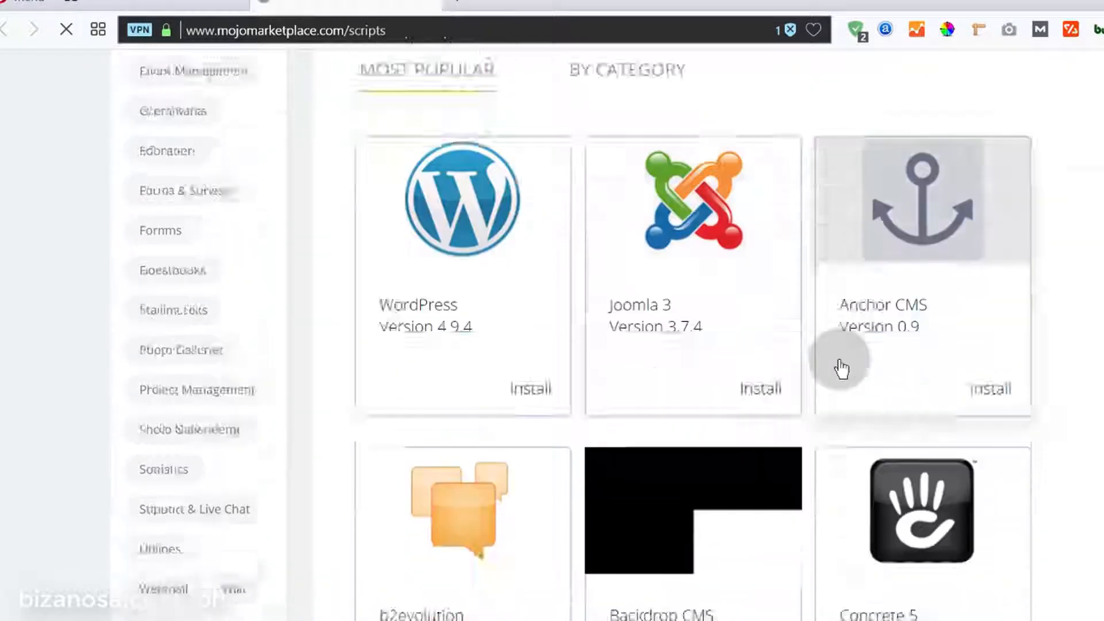
scroll(730, 397, down, 7)
scroll(729, 398, down, 15)
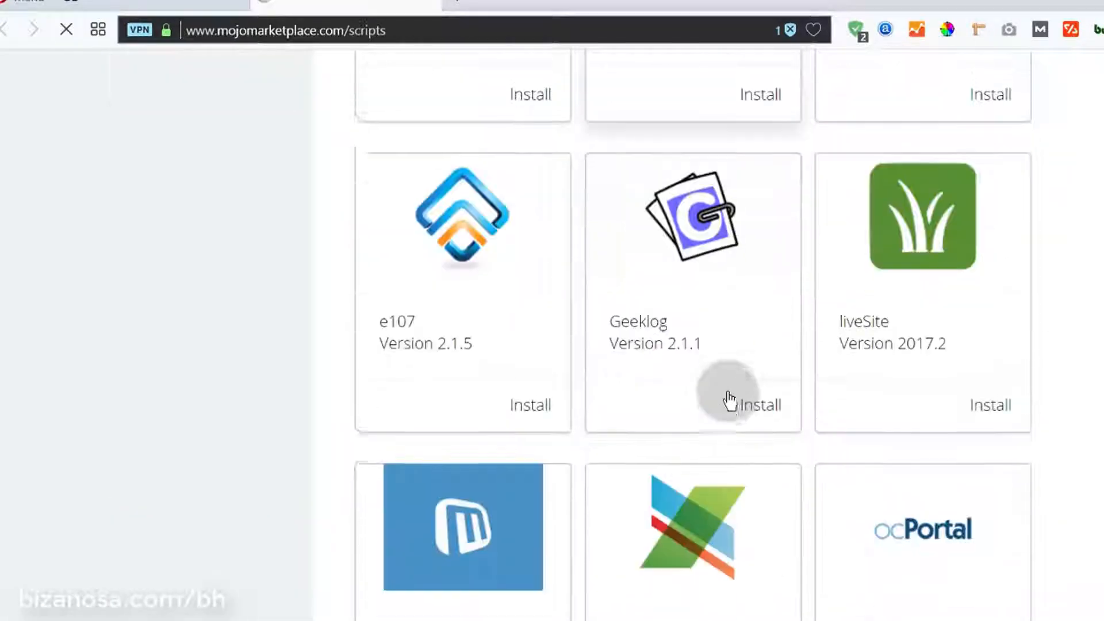
scroll(717, 417, down, 15)
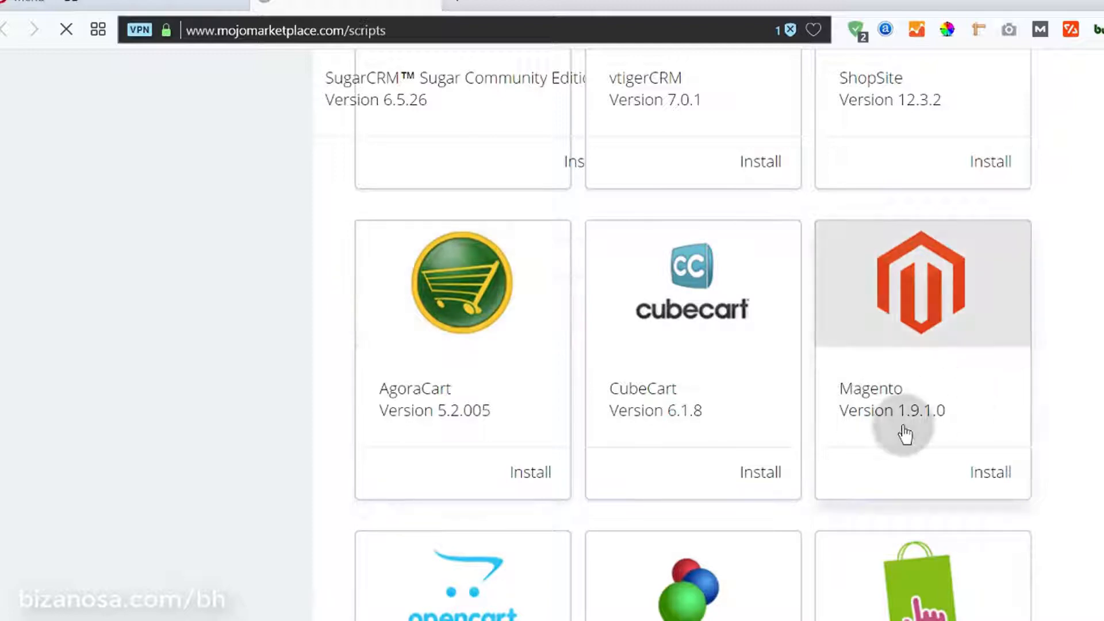
scroll(905, 435, down, 3)
scroll(685, 406, down, 7)
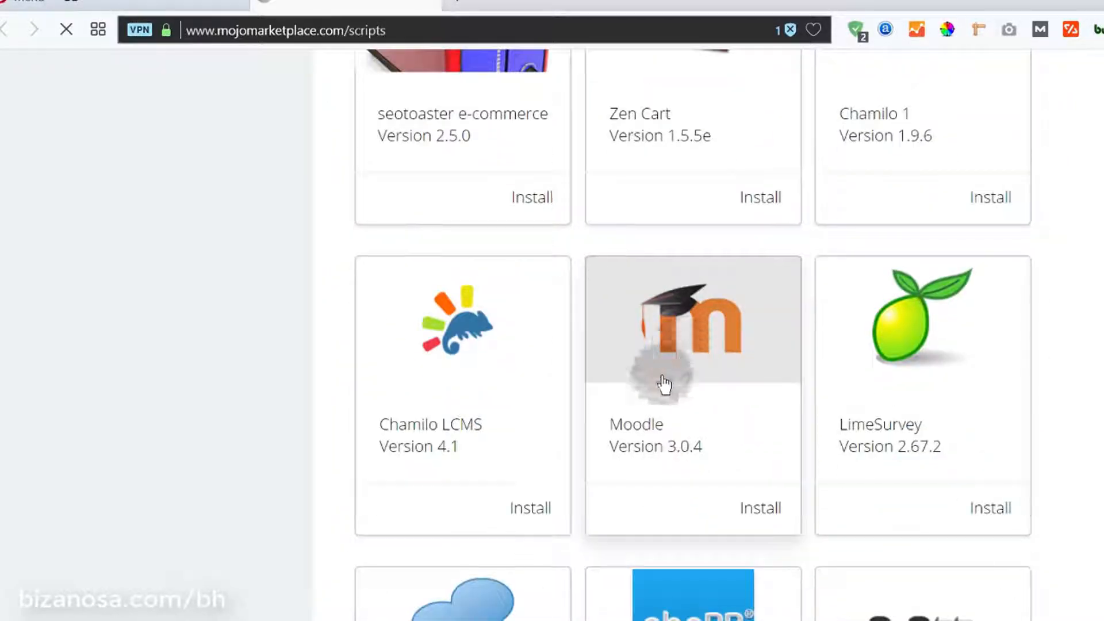
scroll(936, 414, down, 6)
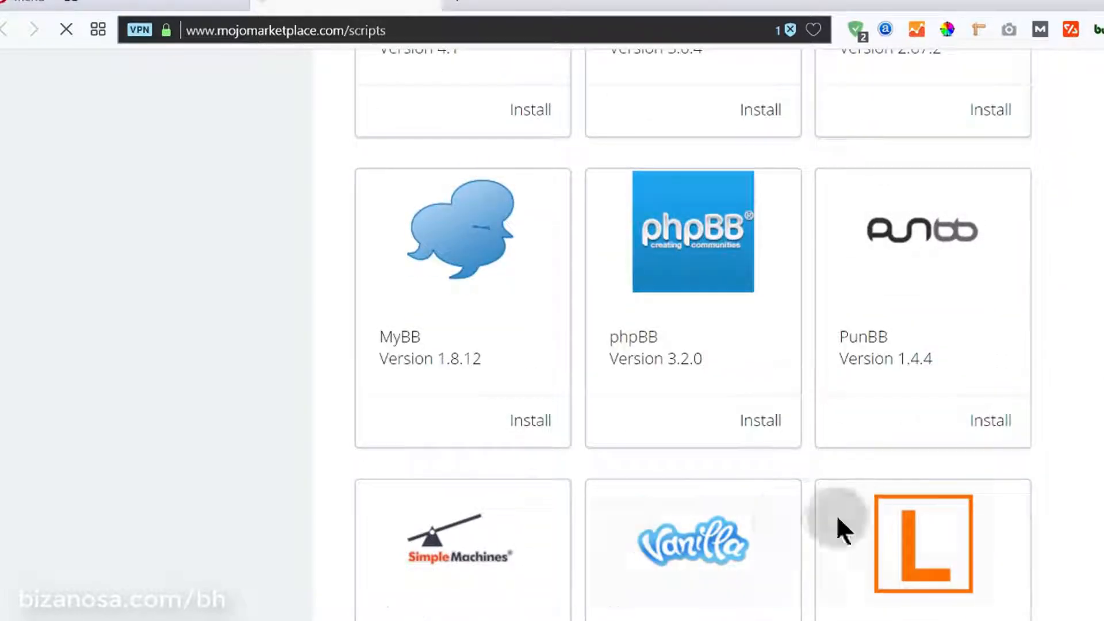
scroll(799, 520, down, 7)
scroll(827, 485, up, 9)
scroll(828, 486, up, 15)
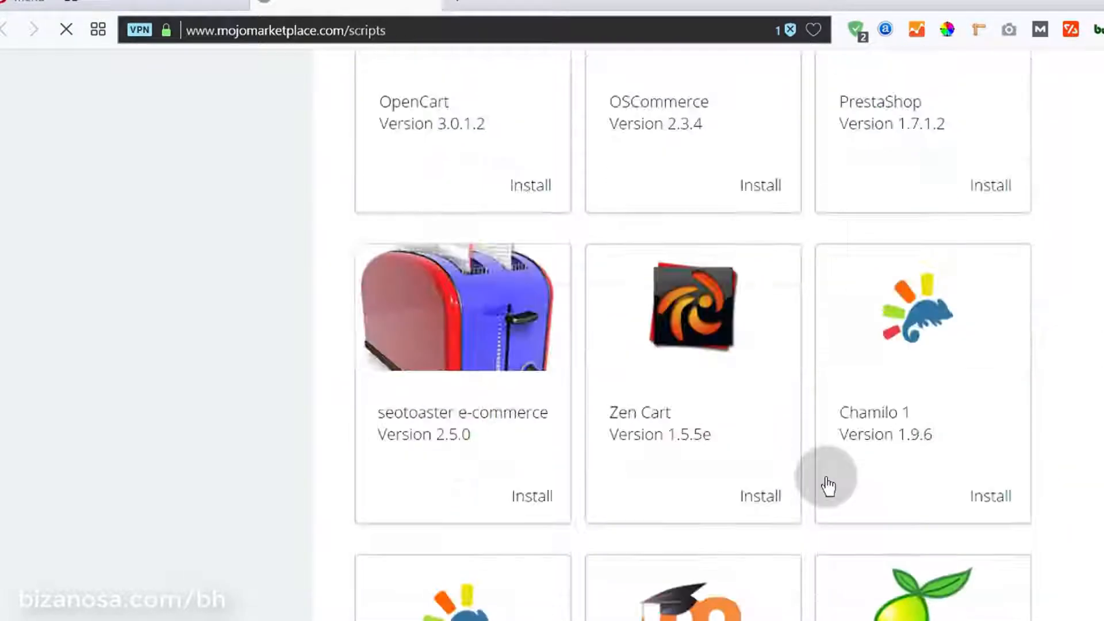
scroll(828, 486, down, 6)
scroll(828, 486, up, 15)
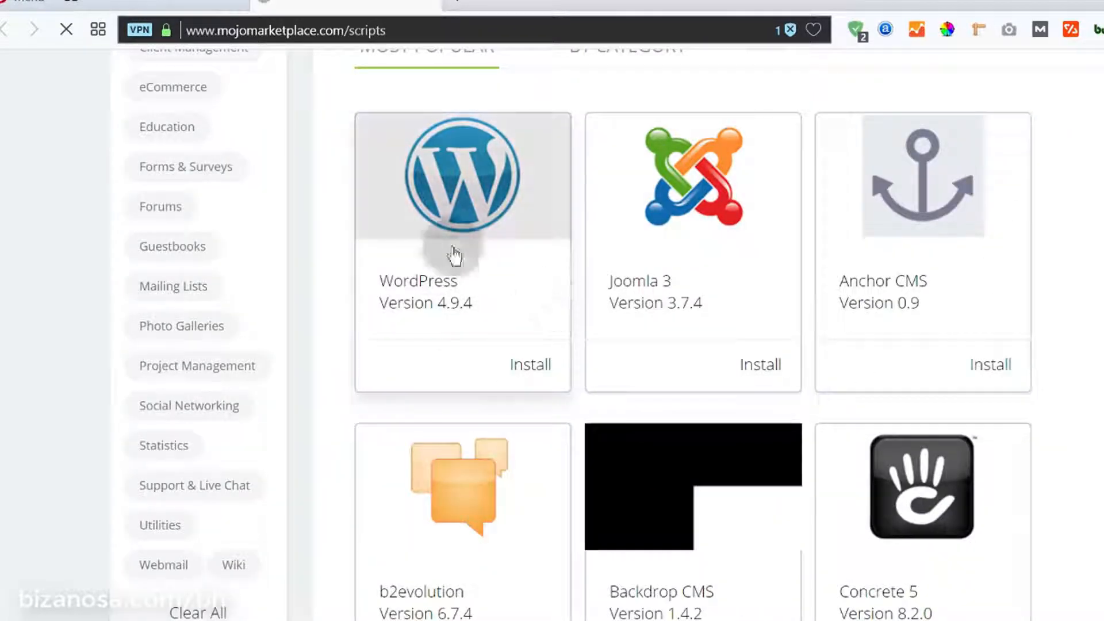
click(150, 6)
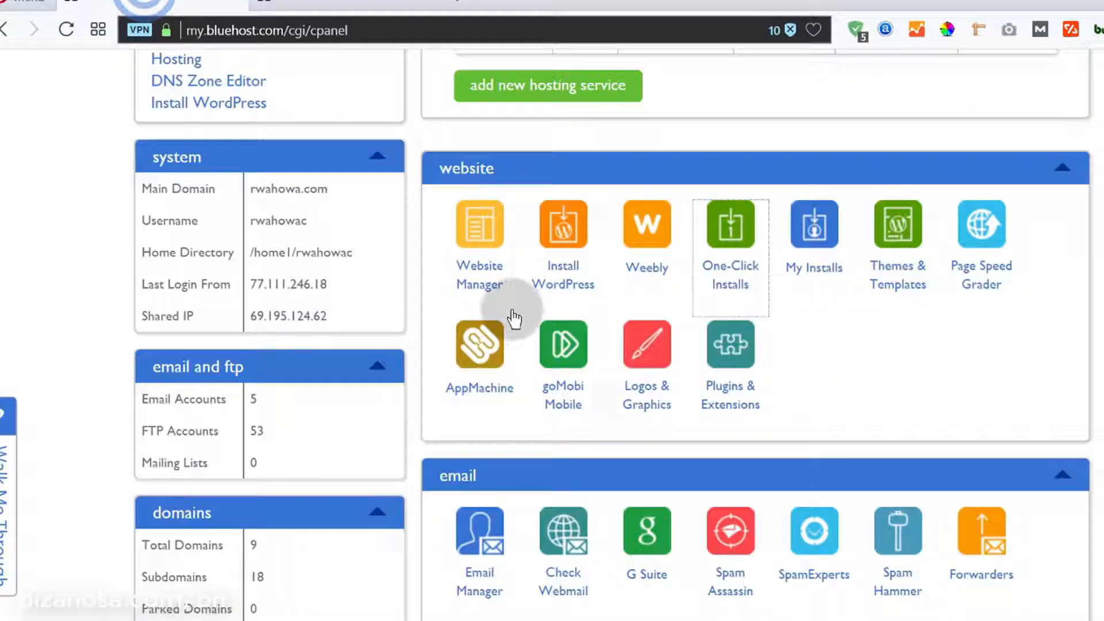
Open the WordPress 4.9.4 installer in a new tab.
right_click(565, 273)
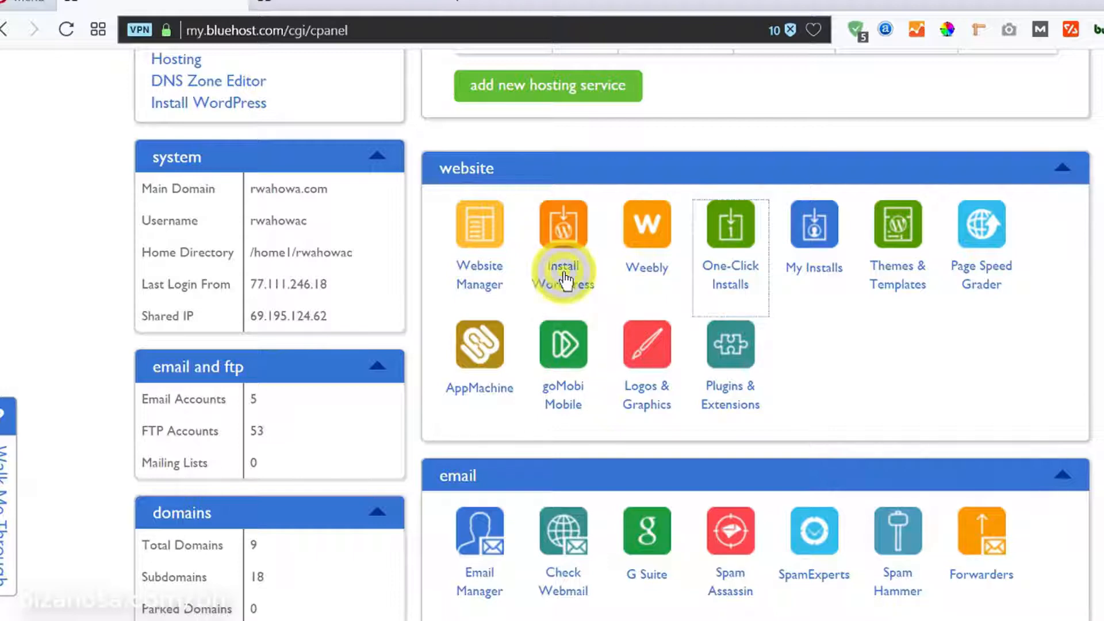
click(603, 289)
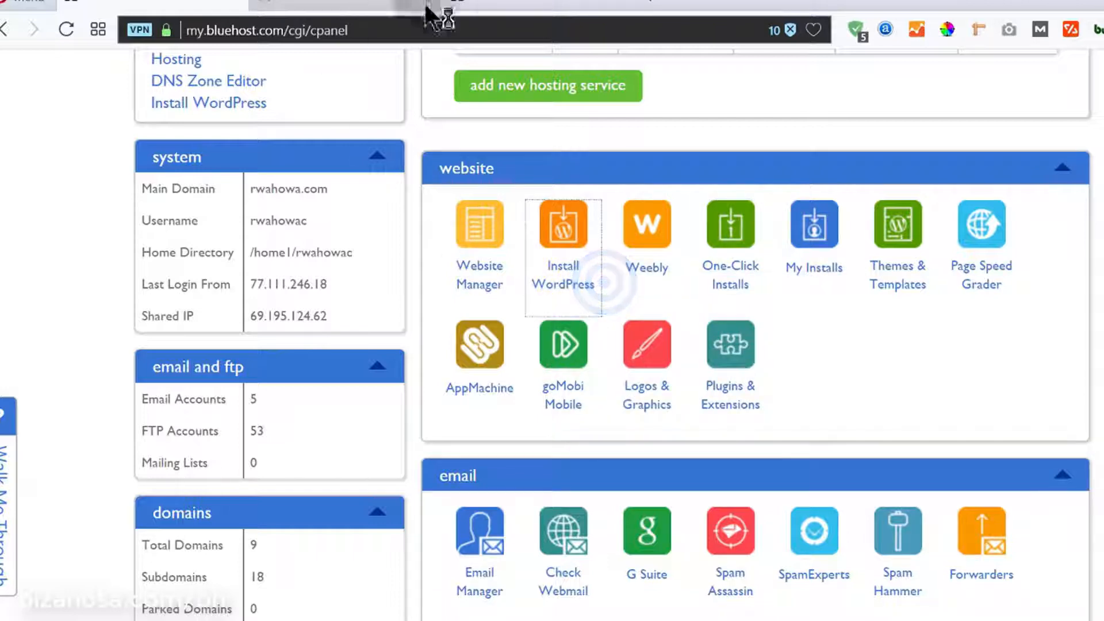
click(327, 8)
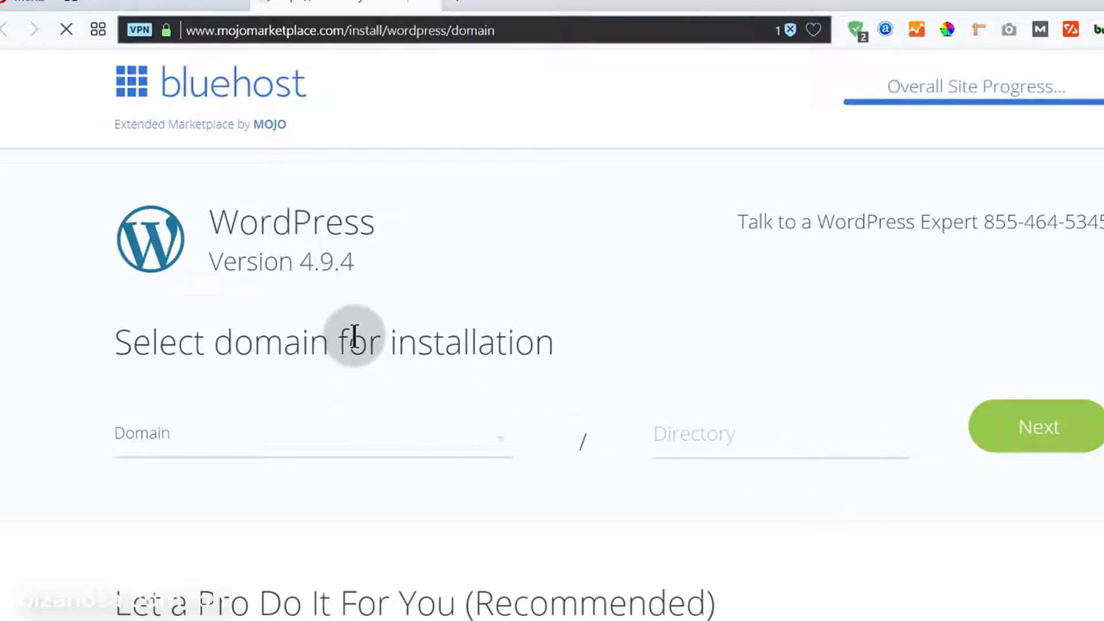
drag(210, 260, 381, 267)
click(539, 266)
scroll(539, 266, down, 3)
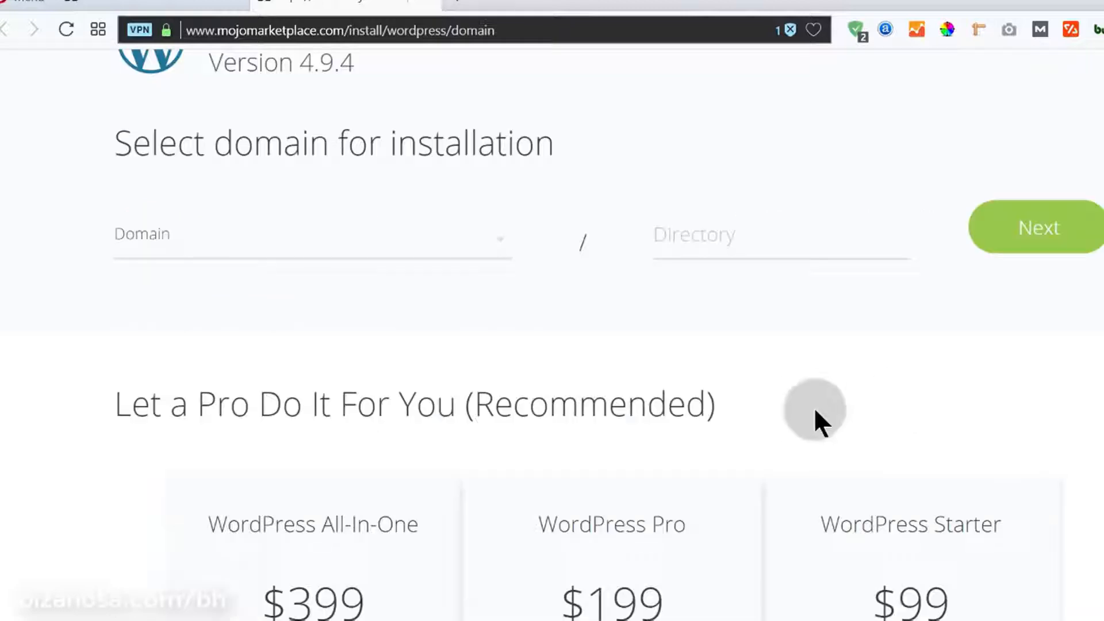
Look through the list of domains available for the WordPress install.
click(277, 248)
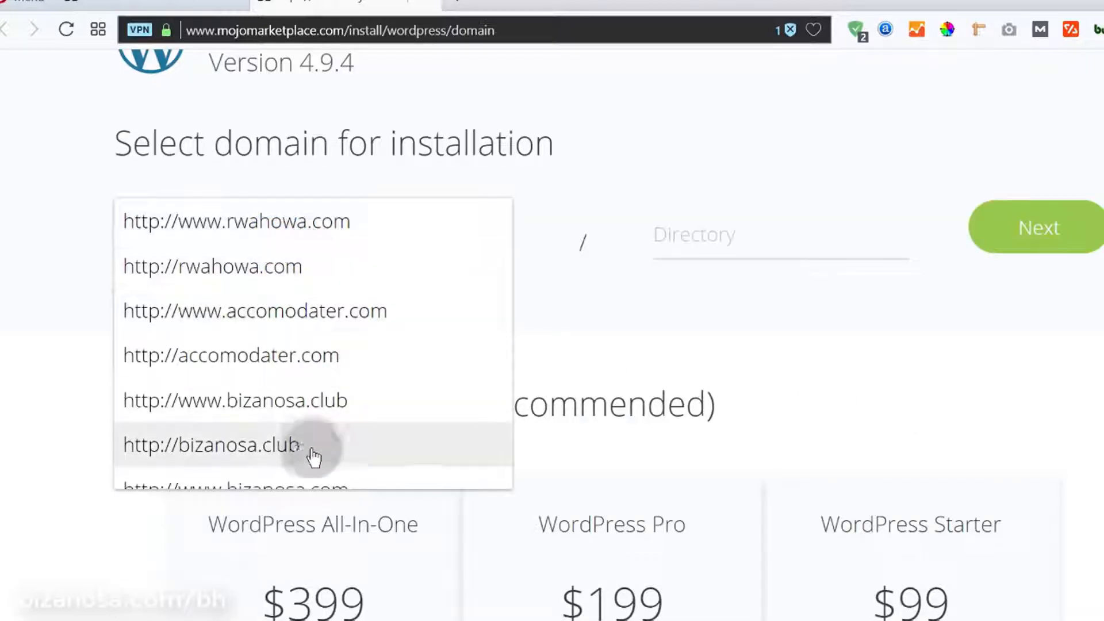
scroll(311, 477, down, 2)
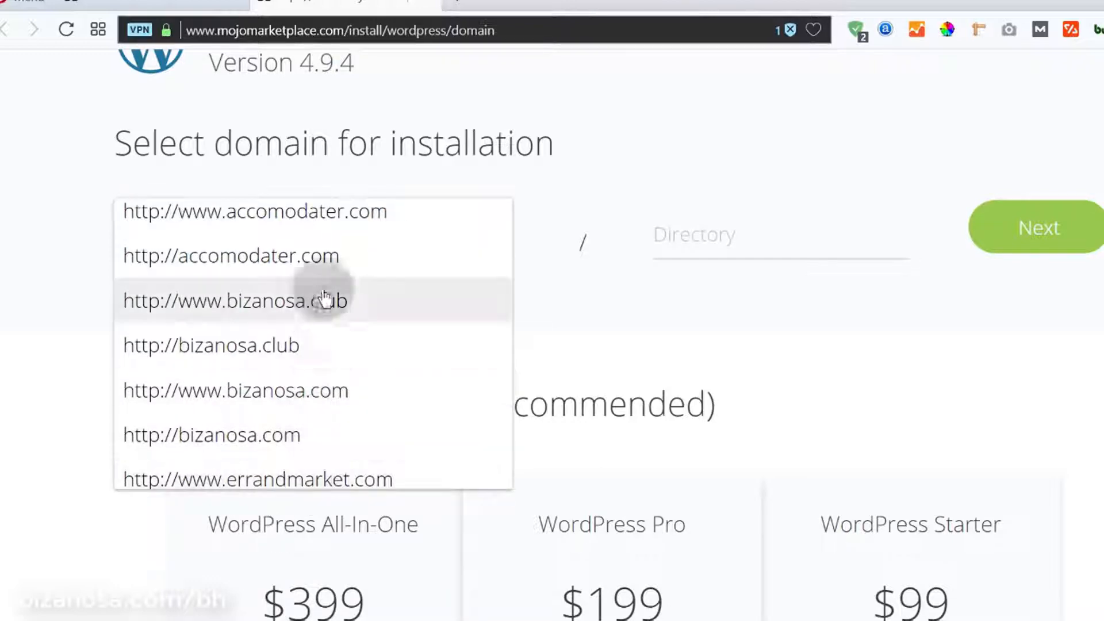
scroll(301, 447, down, 3)
scroll(301, 448, down, 5)
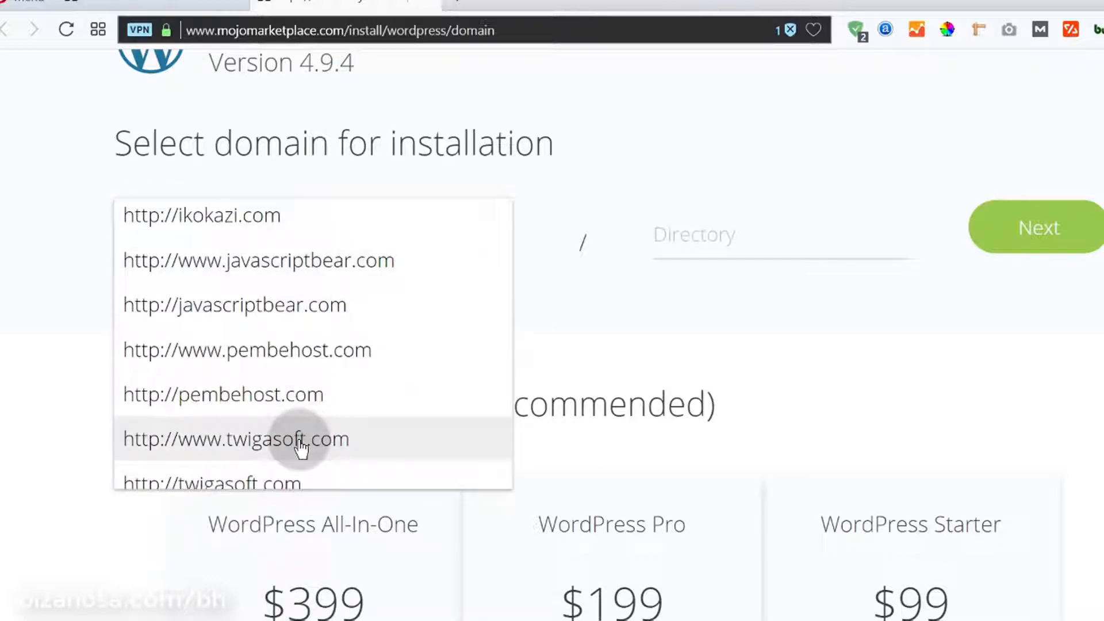
scroll(316, 425, down, 8)
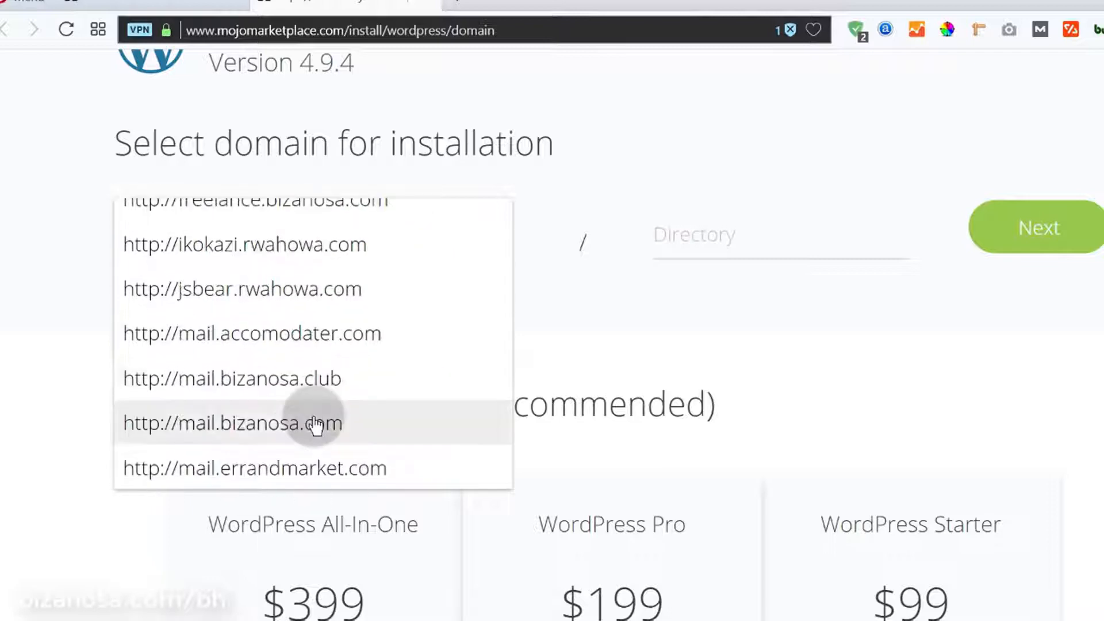
scroll(316, 424, down, 1)
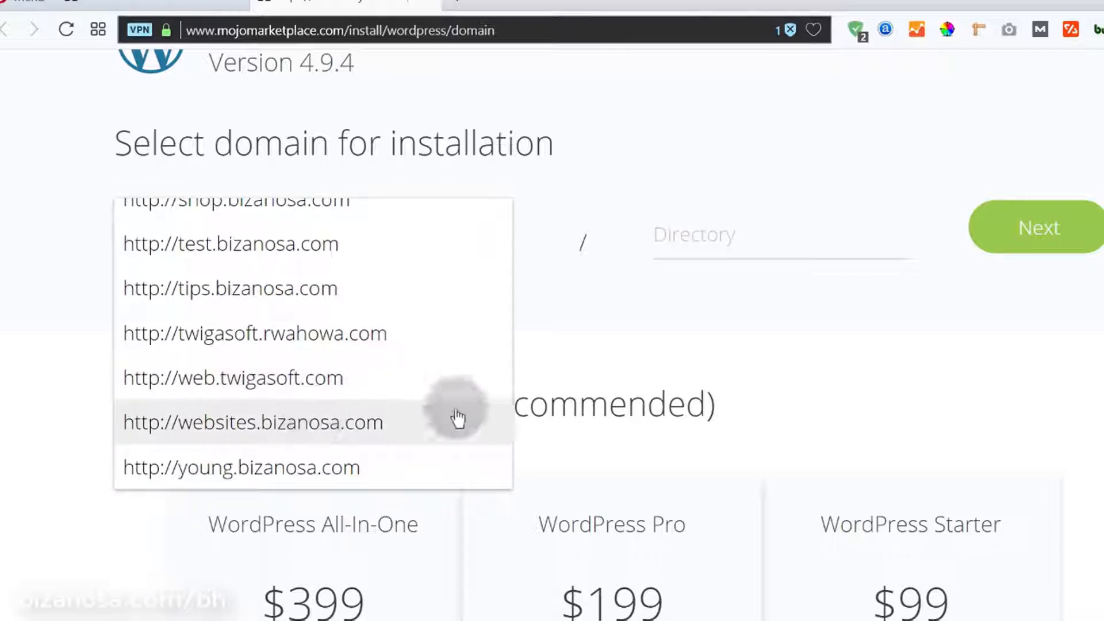
scroll(320, 424, up, 10)
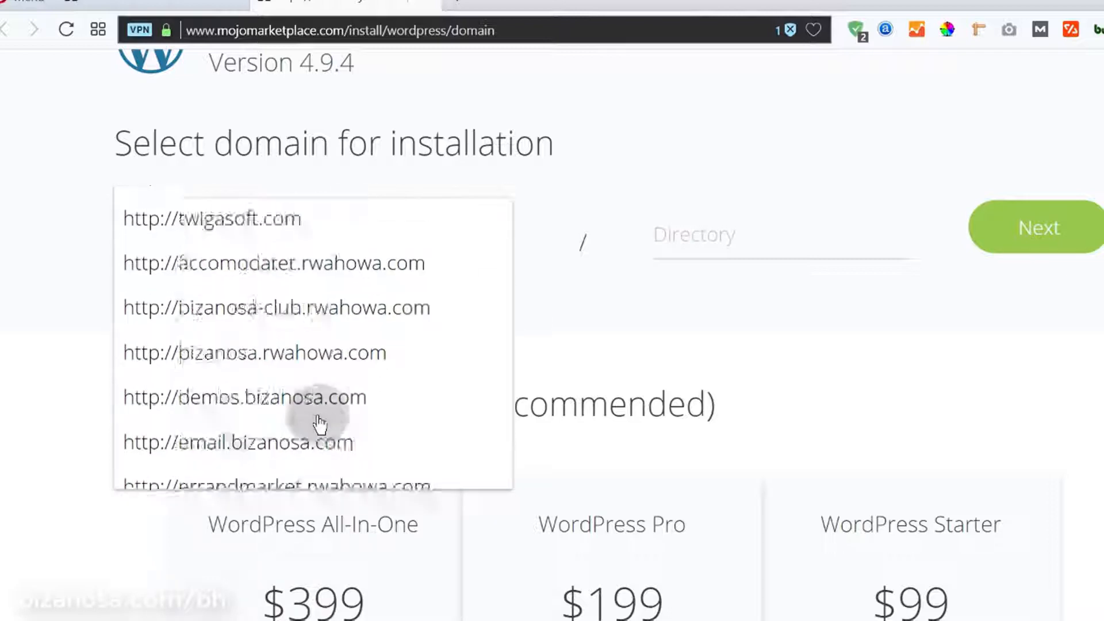
scroll(320, 424, up, 5)
scroll(318, 421, down, 15)
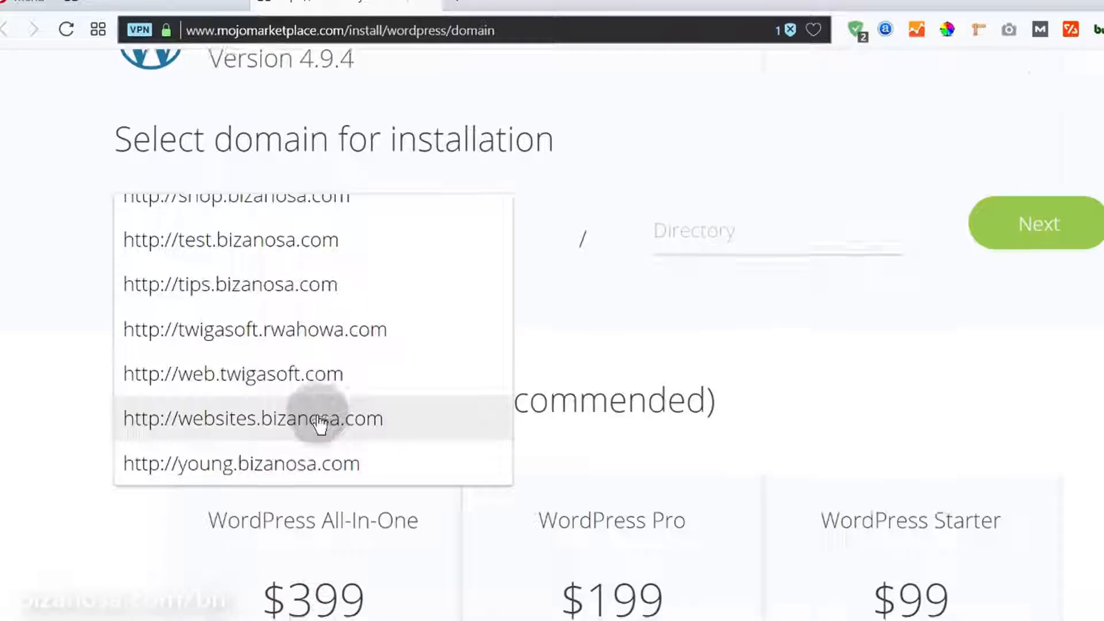
scroll(318, 421, up, 4)
scroll(319, 419, up, 10)
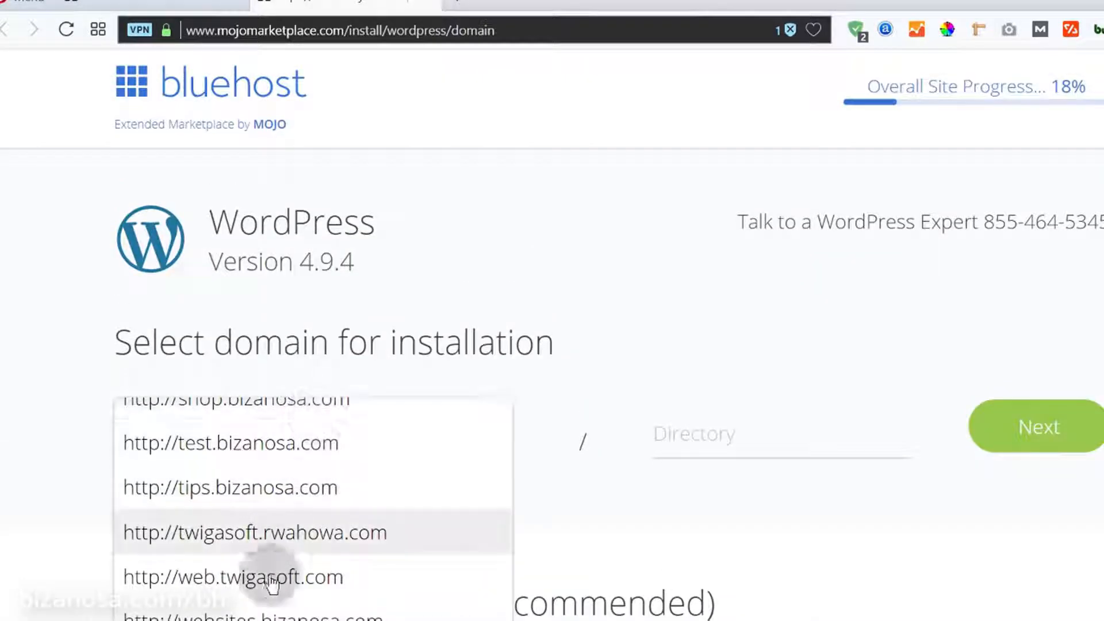
scroll(357, 534, down, 7)
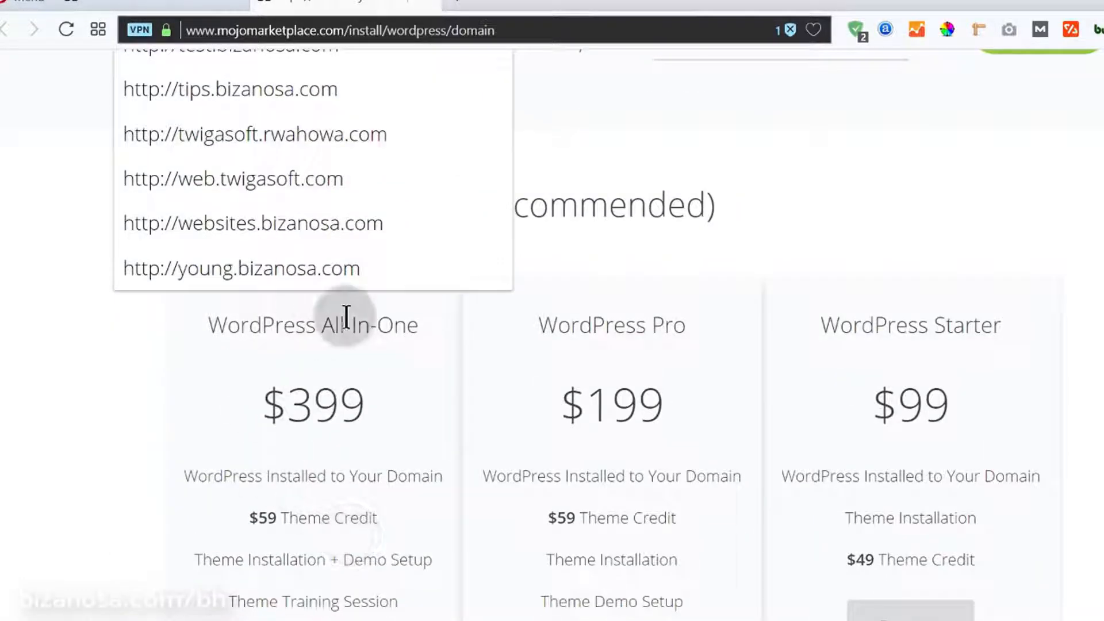
scroll(382, 270, up, 5)
scroll(384, 273, up, 6)
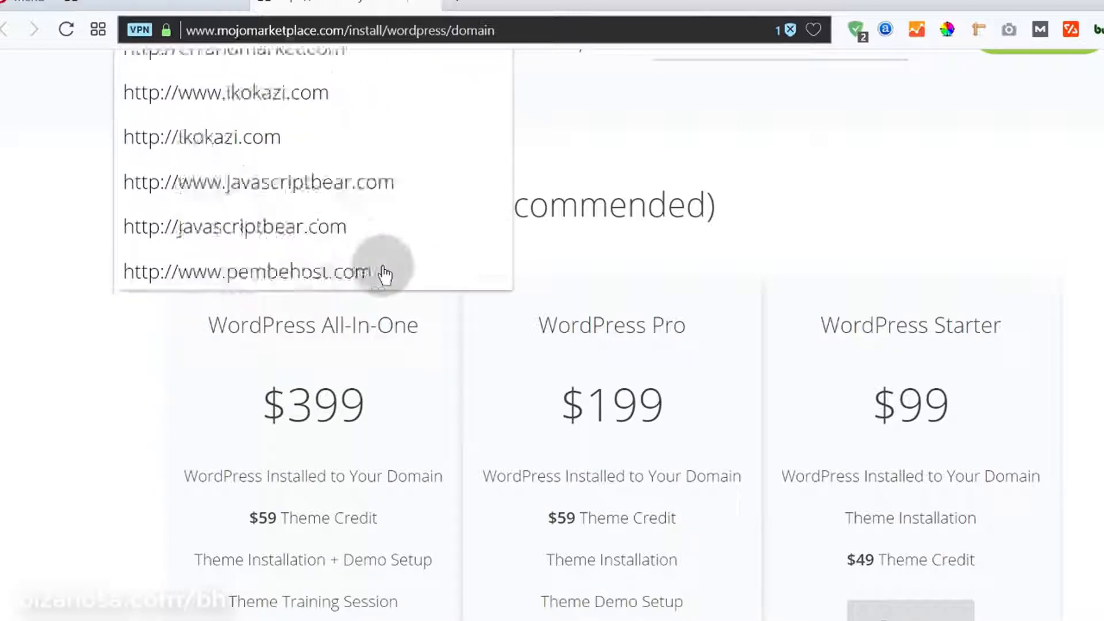
scroll(384, 273, down, 2)
scroll(384, 274, up, 5)
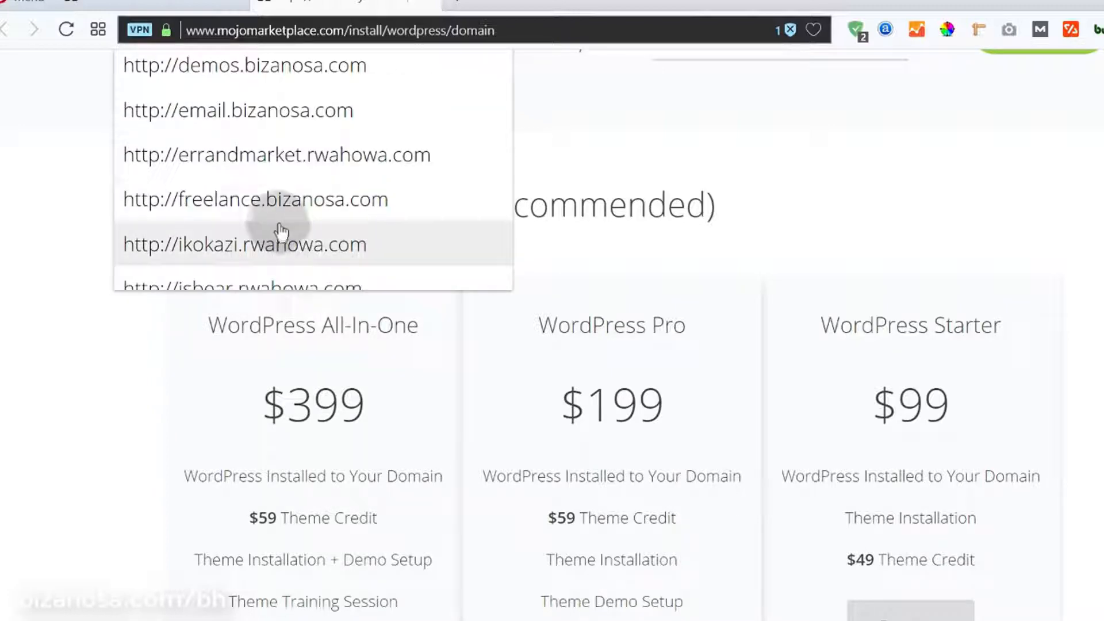
scroll(370, 201, down, 4)
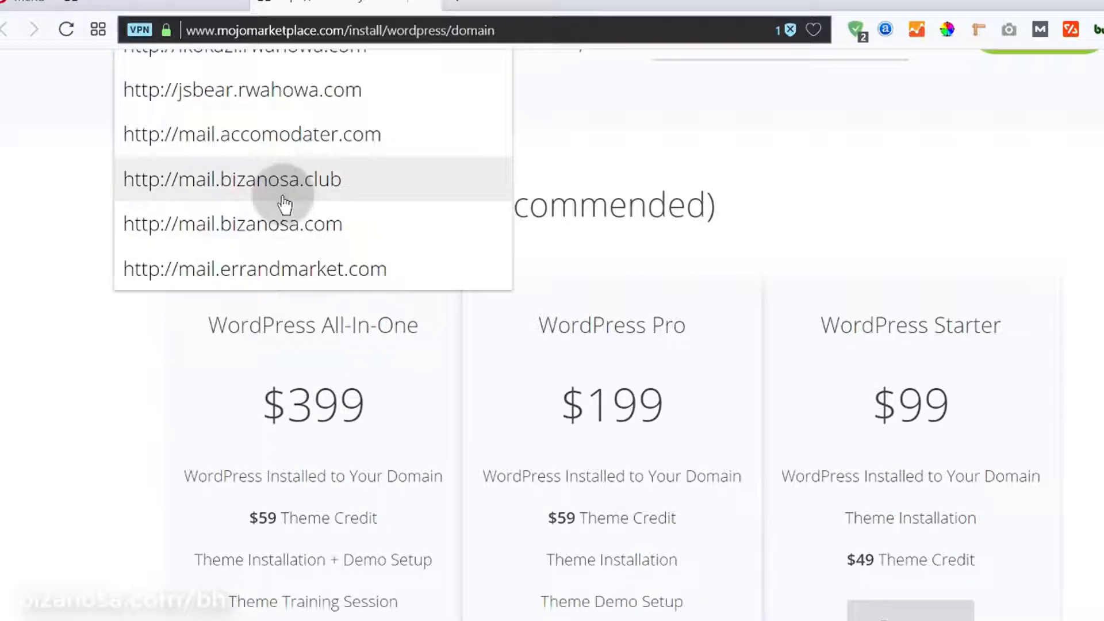
scroll(328, 229, down, 4)
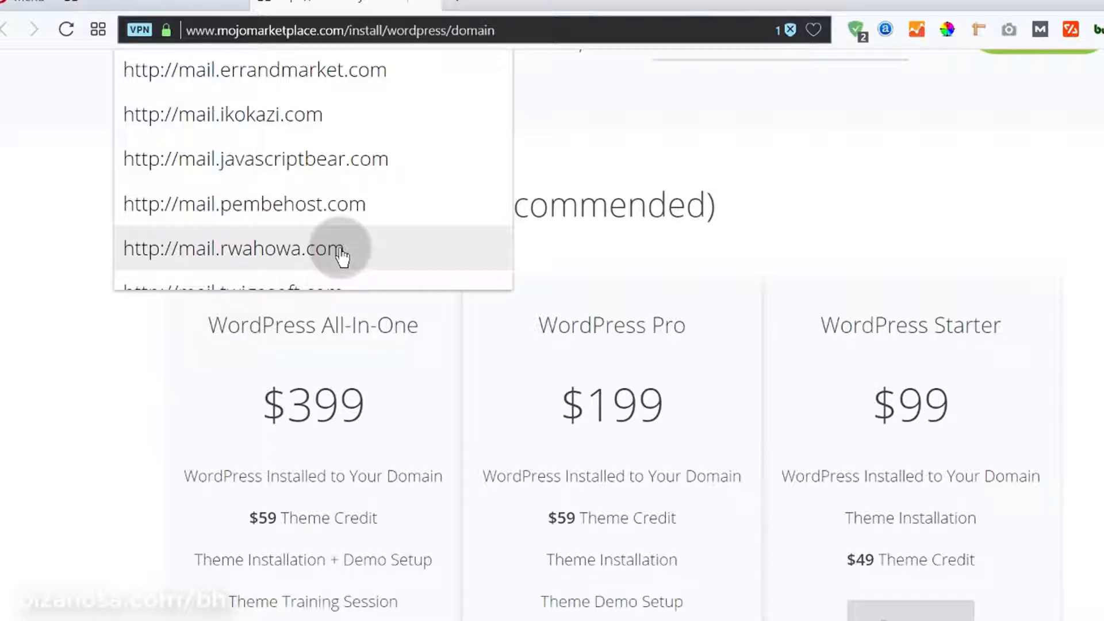
scroll(342, 257, up, 5)
click(31, 292)
scroll(31, 291, up, 5)
click(266, 437)
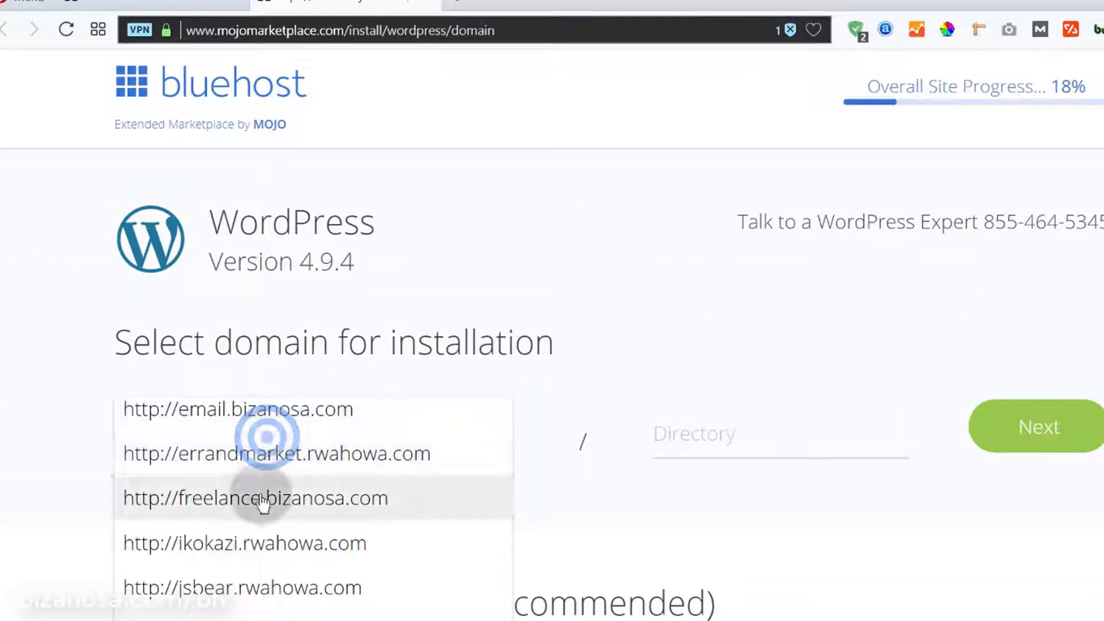
scroll(313, 529, down, 4)
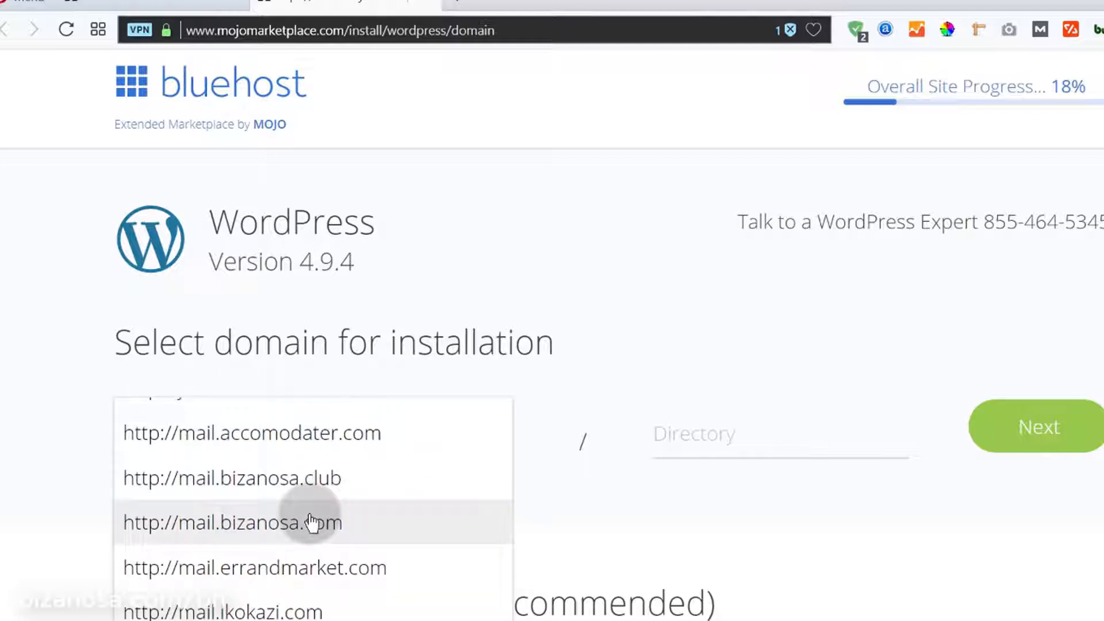
scroll(311, 523, down, 15)
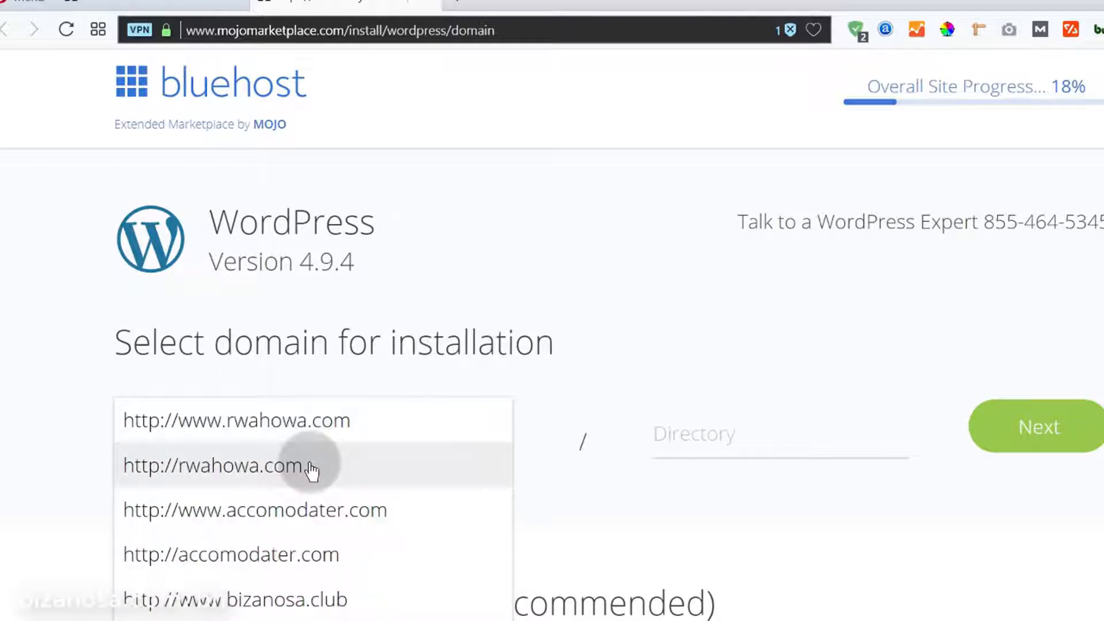
scroll(320, 578, down, 2)
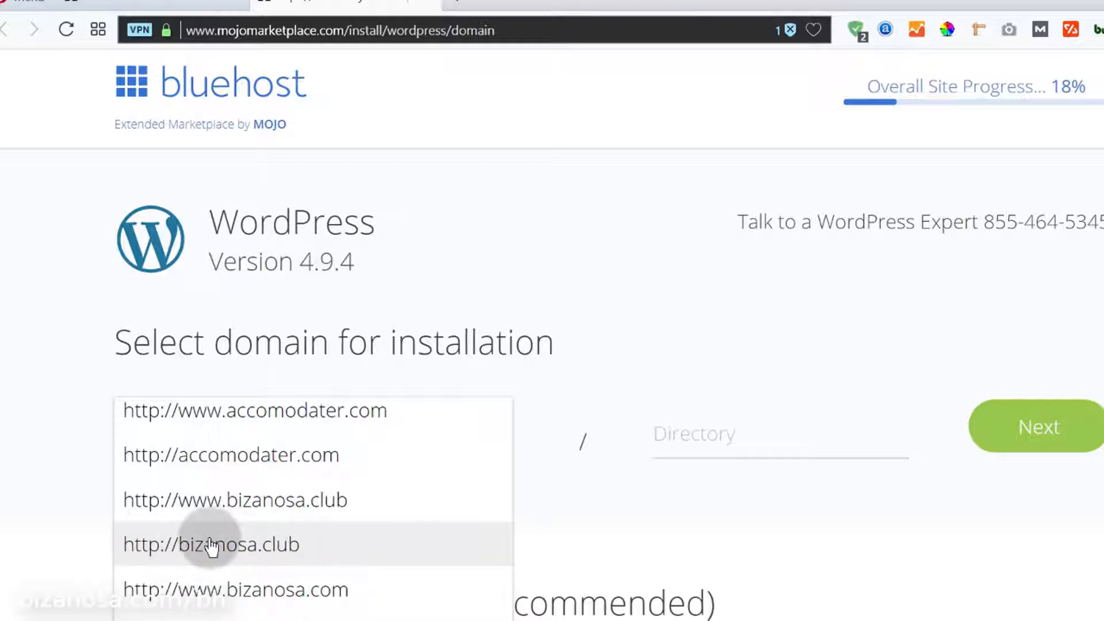
click(211, 545)
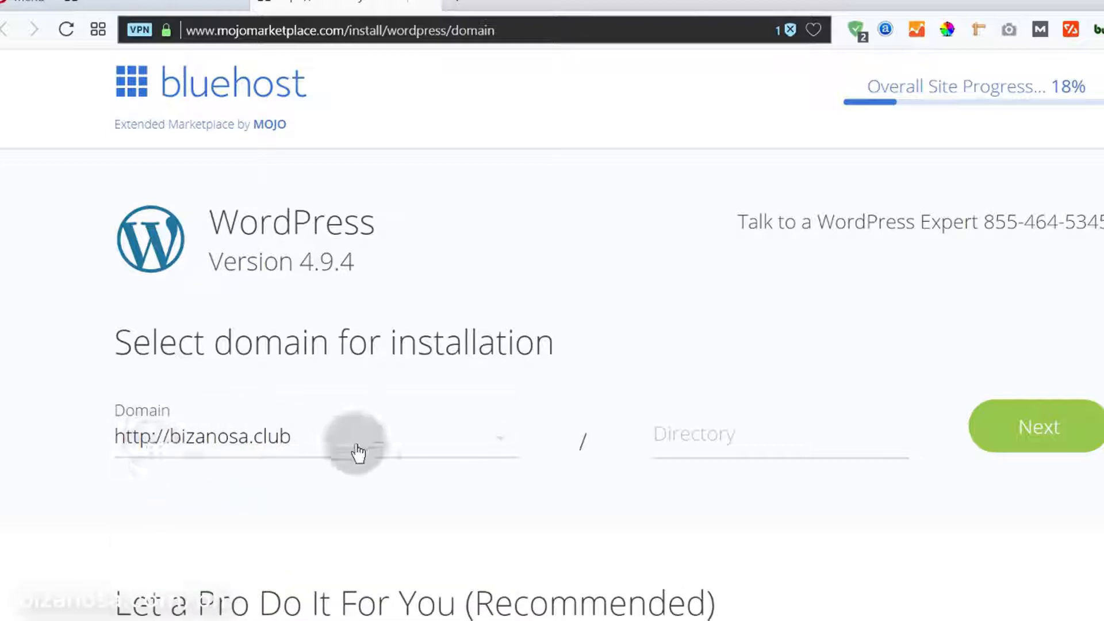
click(707, 434)
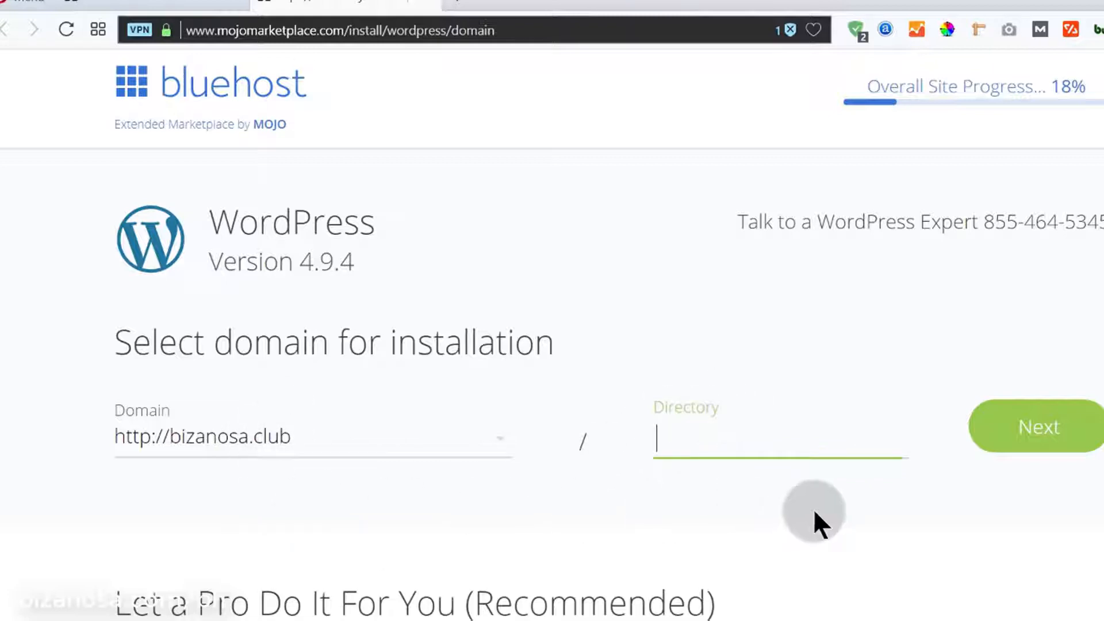
Submit the domain step with an empty directory to reach Admin Information.
scroll(592, 420, down, 2)
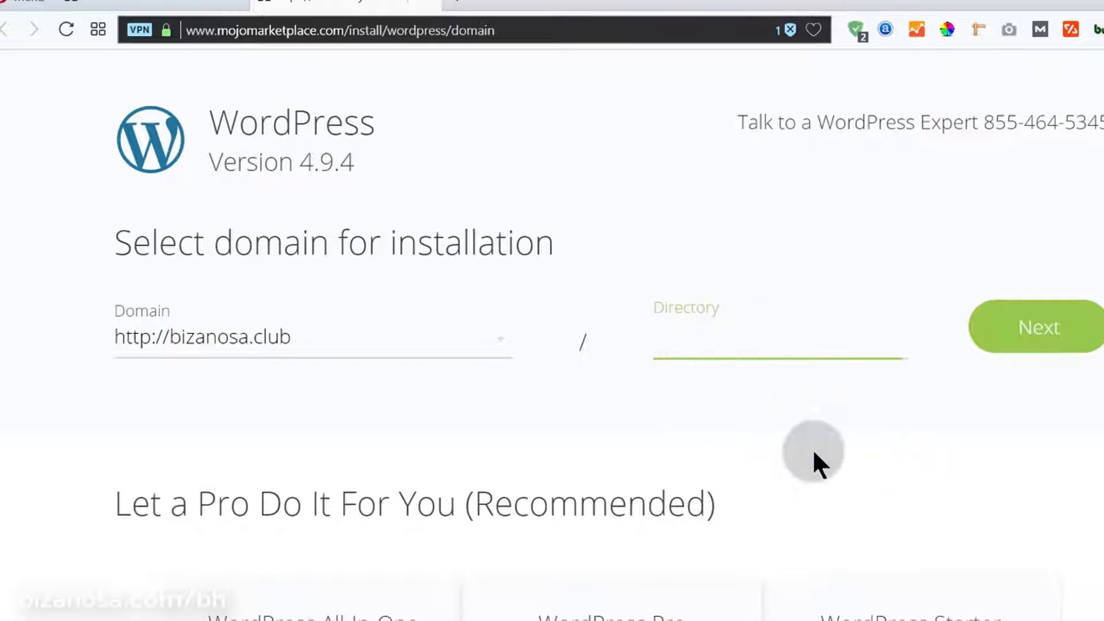
click(1018, 344)
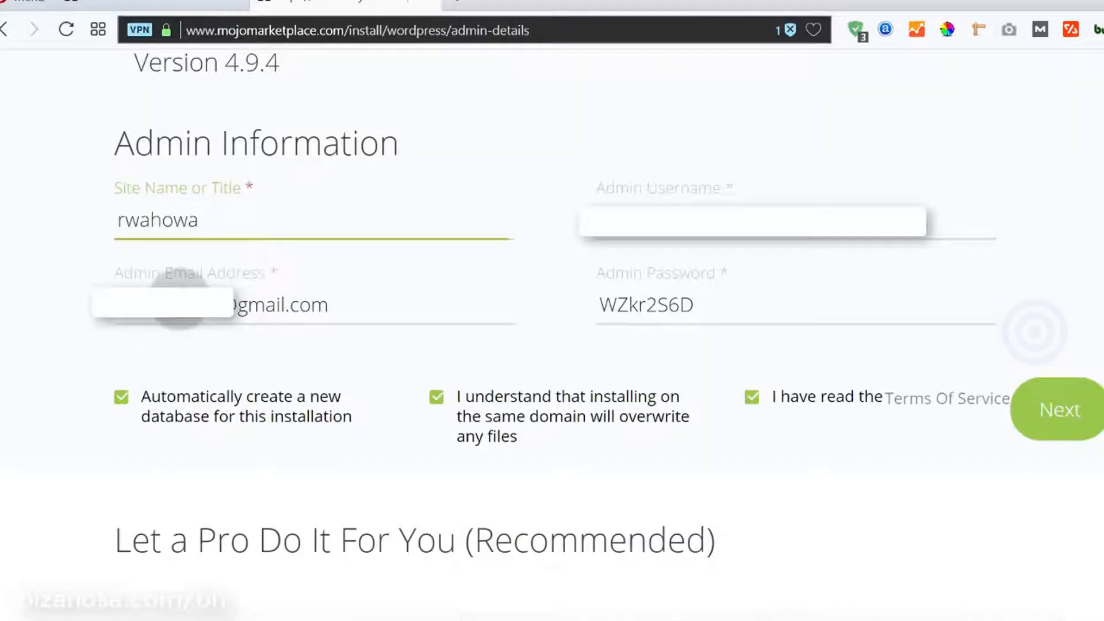
triple_click(179, 298)
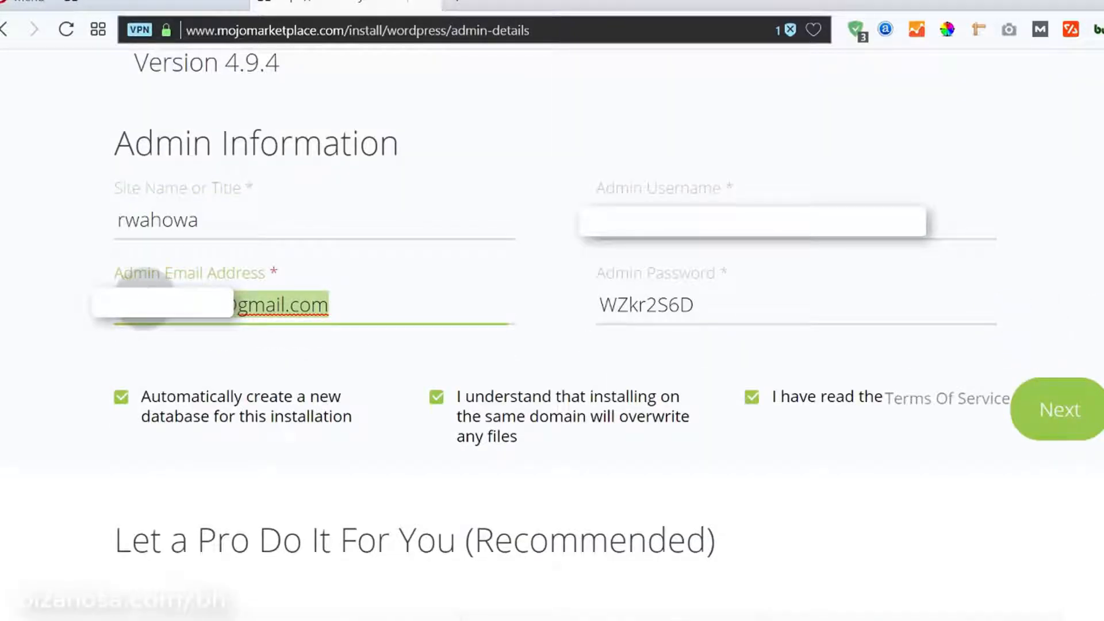
Replace the admin email with a pasted address and enter the admin username.
click(111, 316)
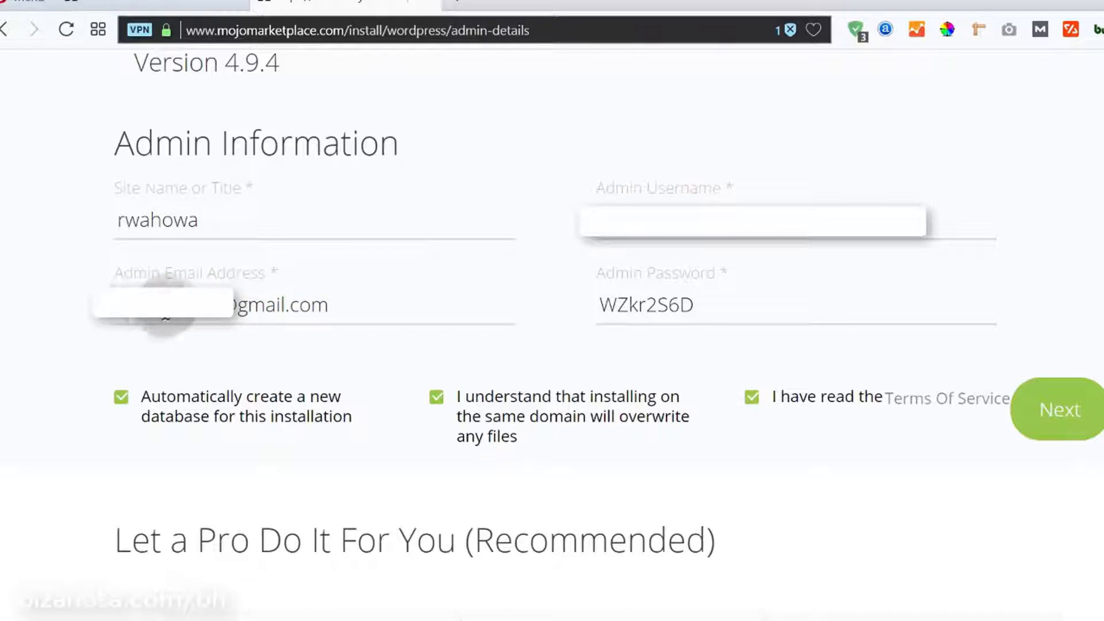
triple_click(155, 300)
key(ctrl+v)
text(s)
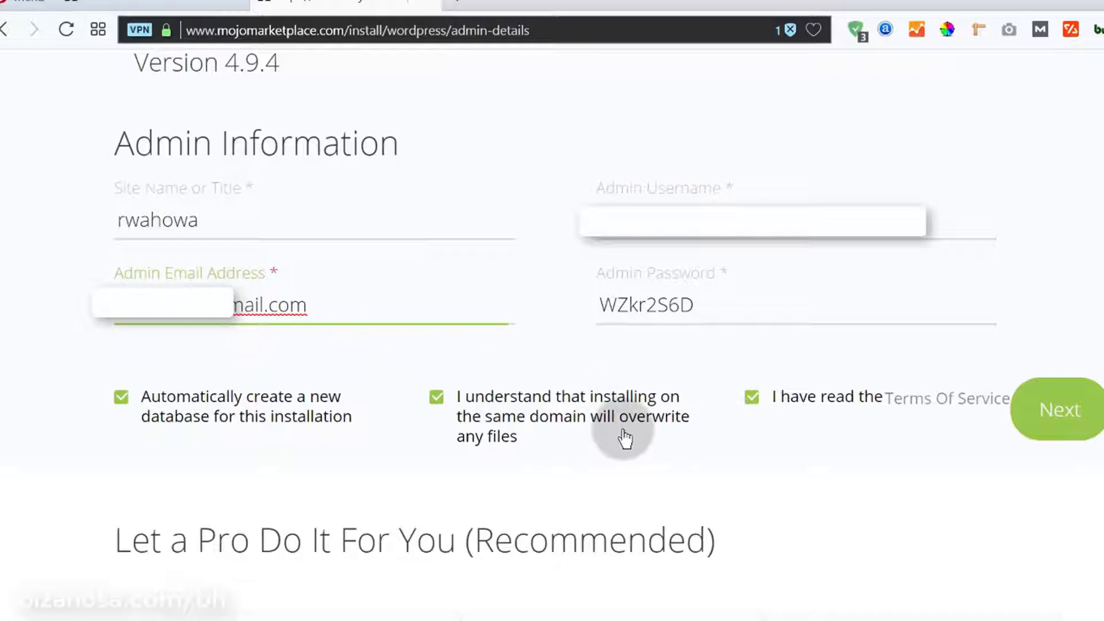
click(786, 210)
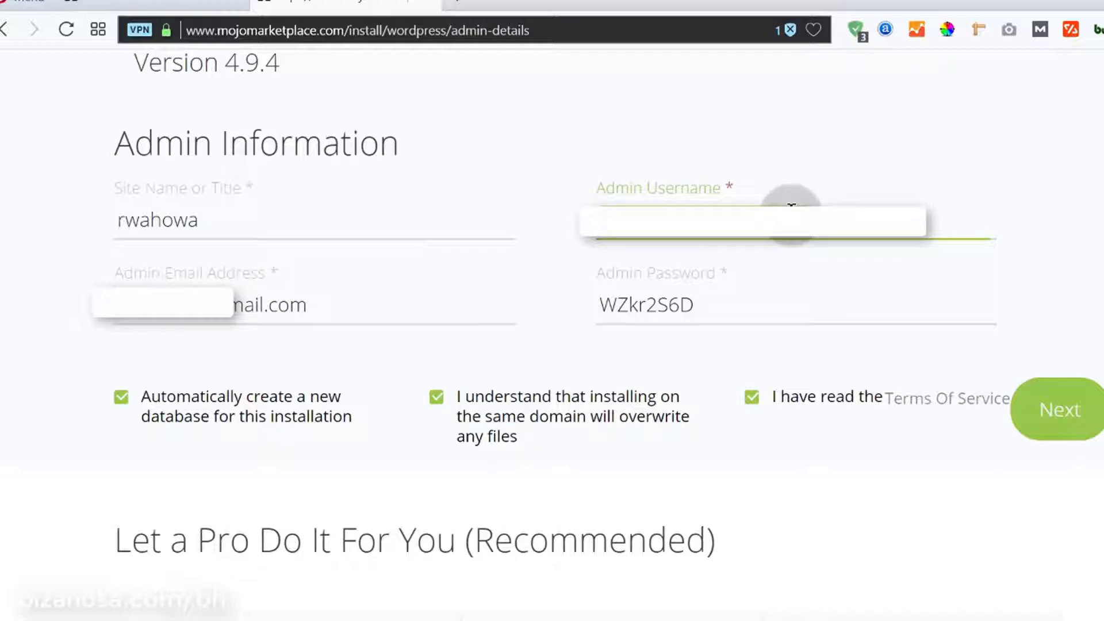
text(rwahowa)
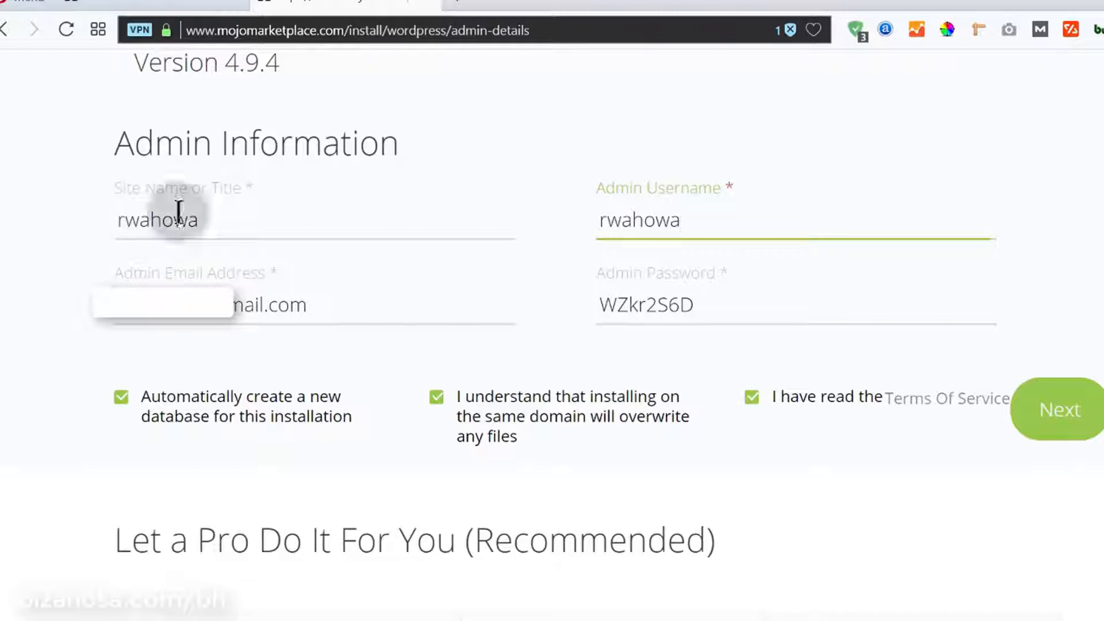
Change the site name to 'Bizanosa Club'.
click(217, 217)
drag(217, 216, 115, 219)
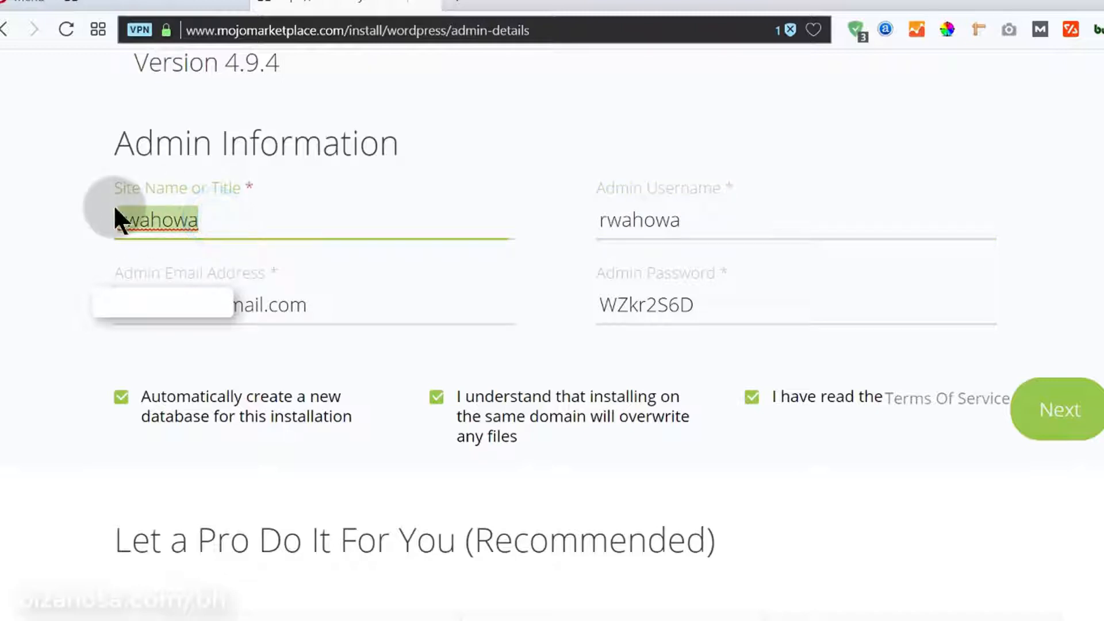
key(BackSpace)
text(Bizanos)
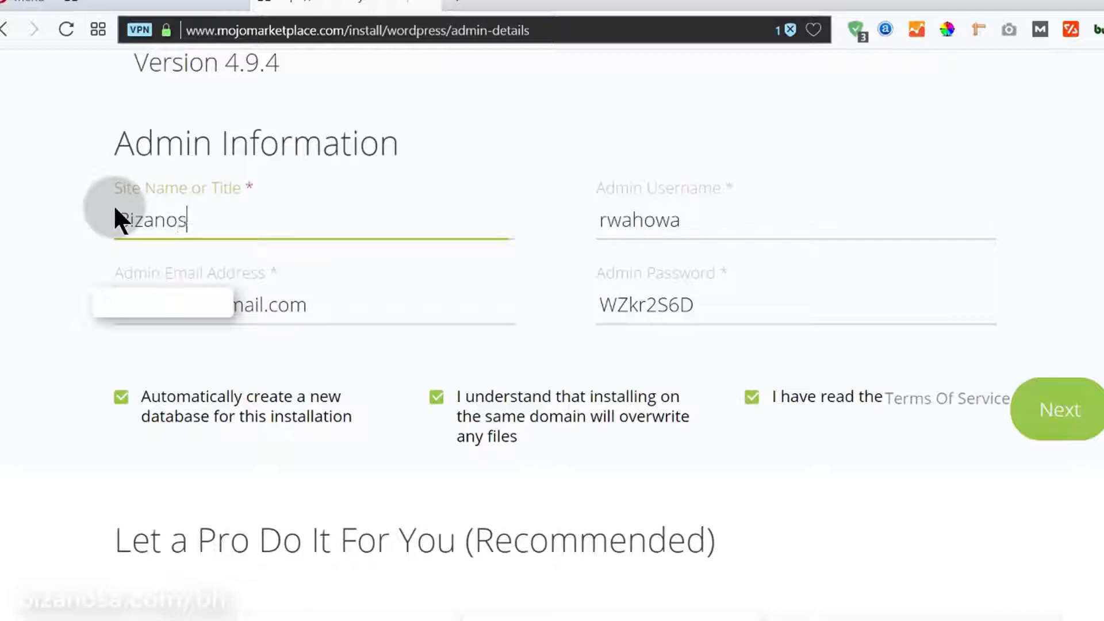
text(a Club)
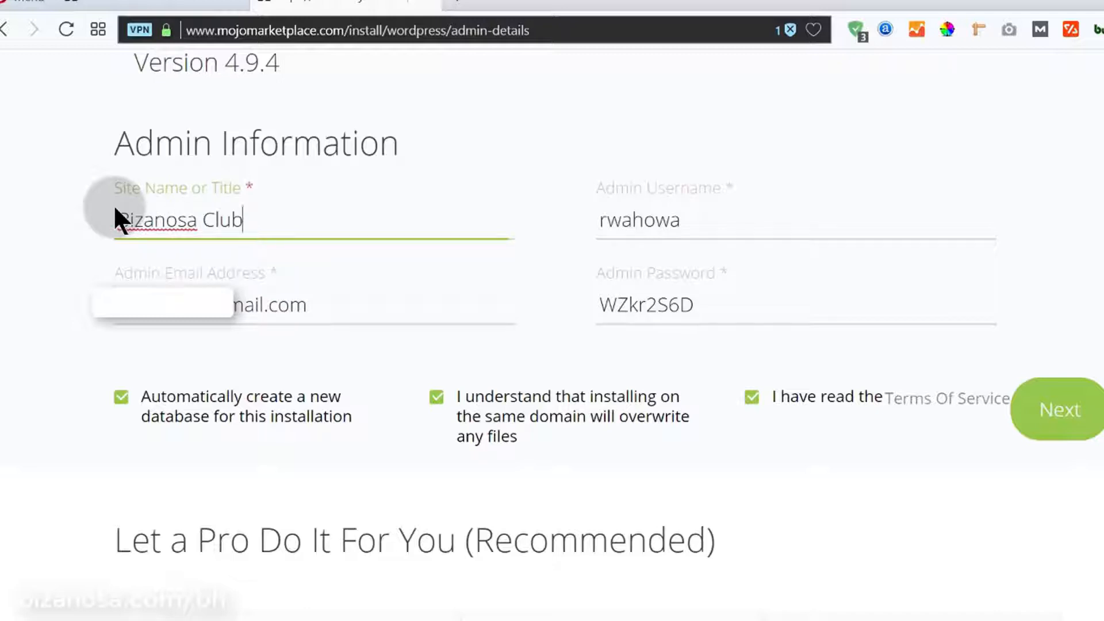
triple_click(268, 217)
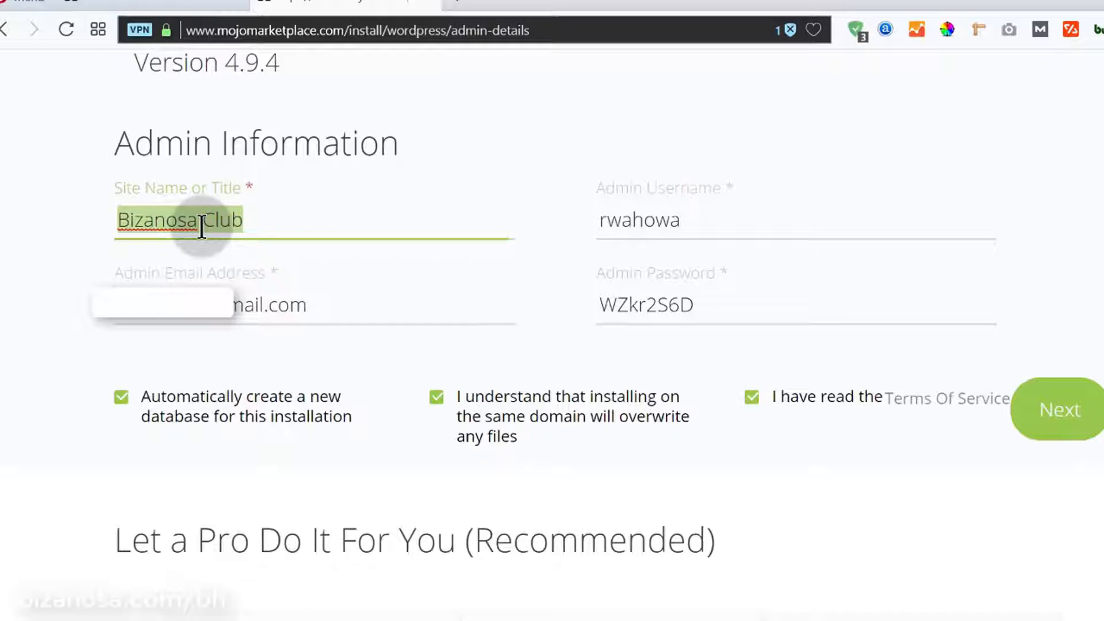
Enter a new admin password and untick automatic database creation.
triple_click(727, 306)
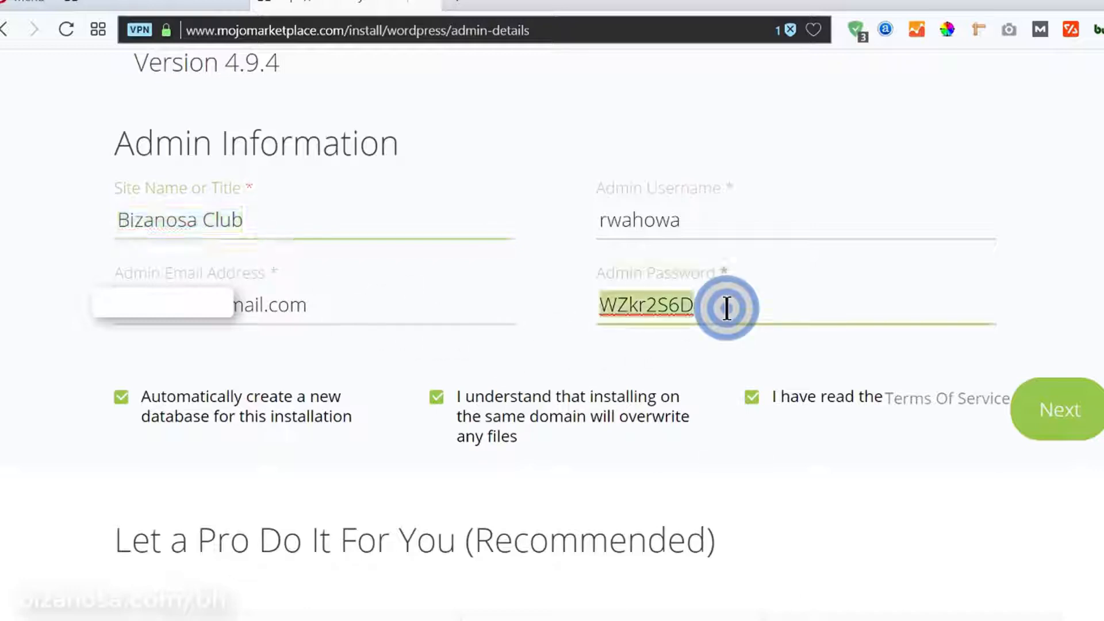
text(password)
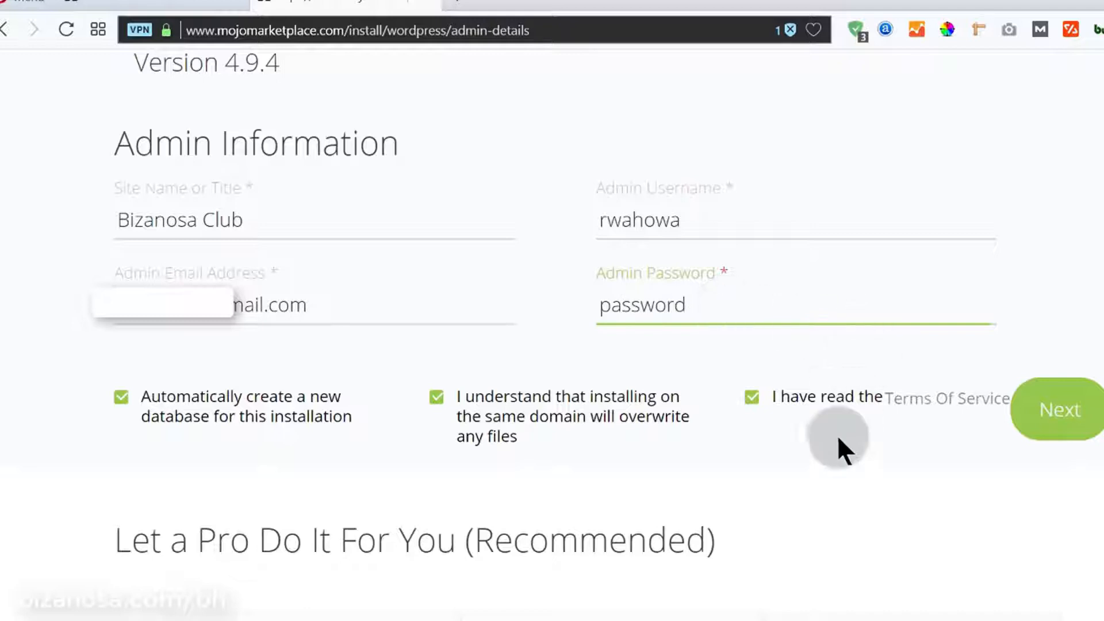
click(703, 468)
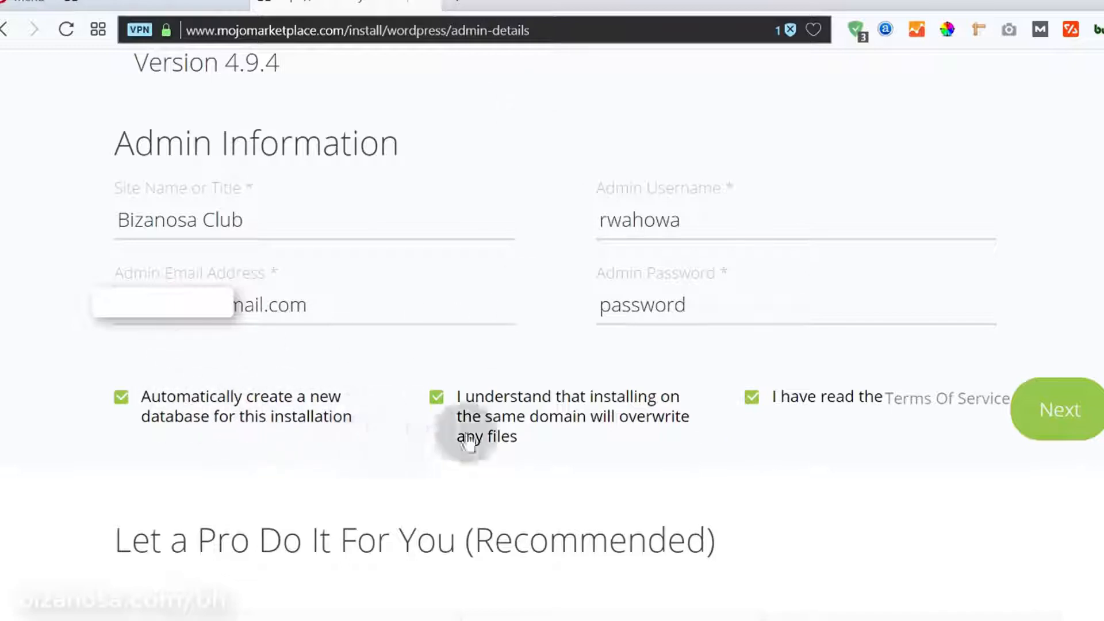
click(122, 398)
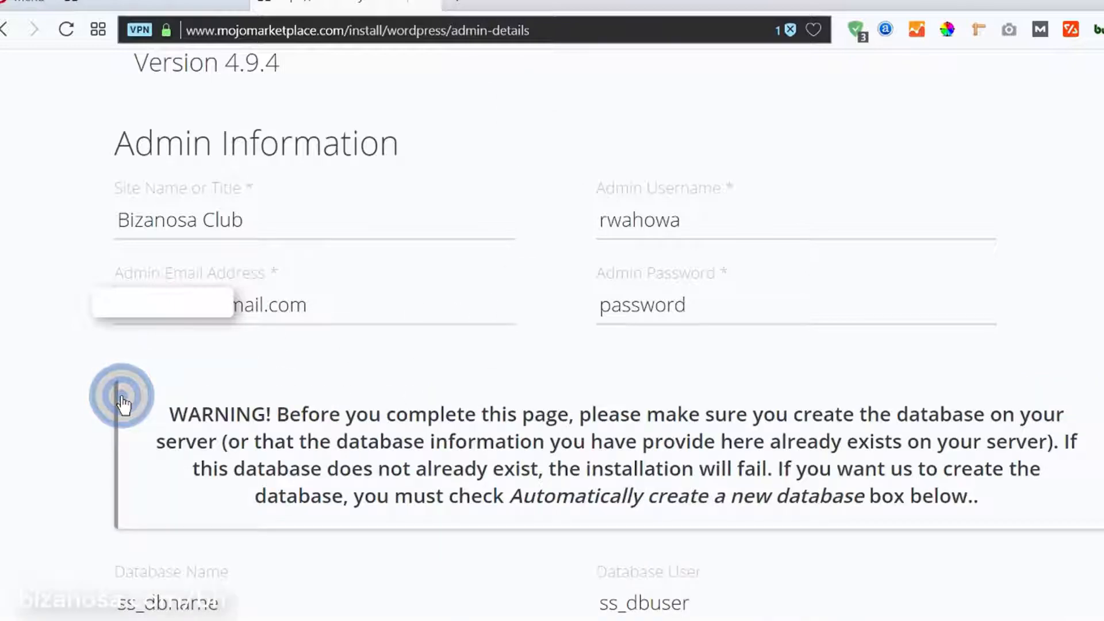
Re-tick automatic database creation and submit the admin details to start installing.
scroll(226, 402, down, 3)
scroll(226, 402, down, 2)
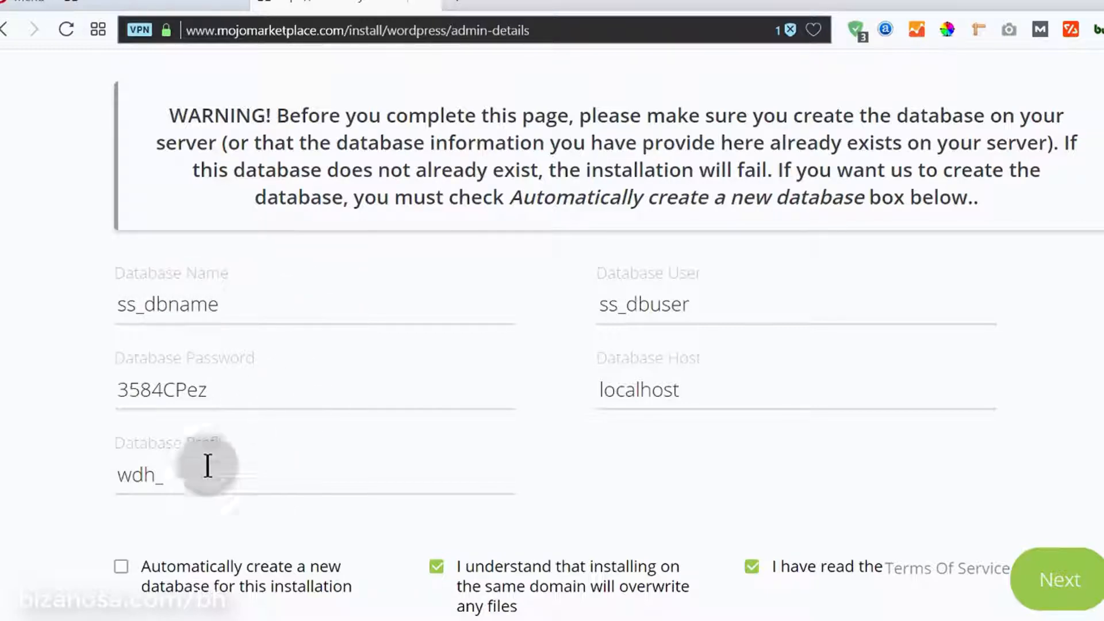
click(120, 568)
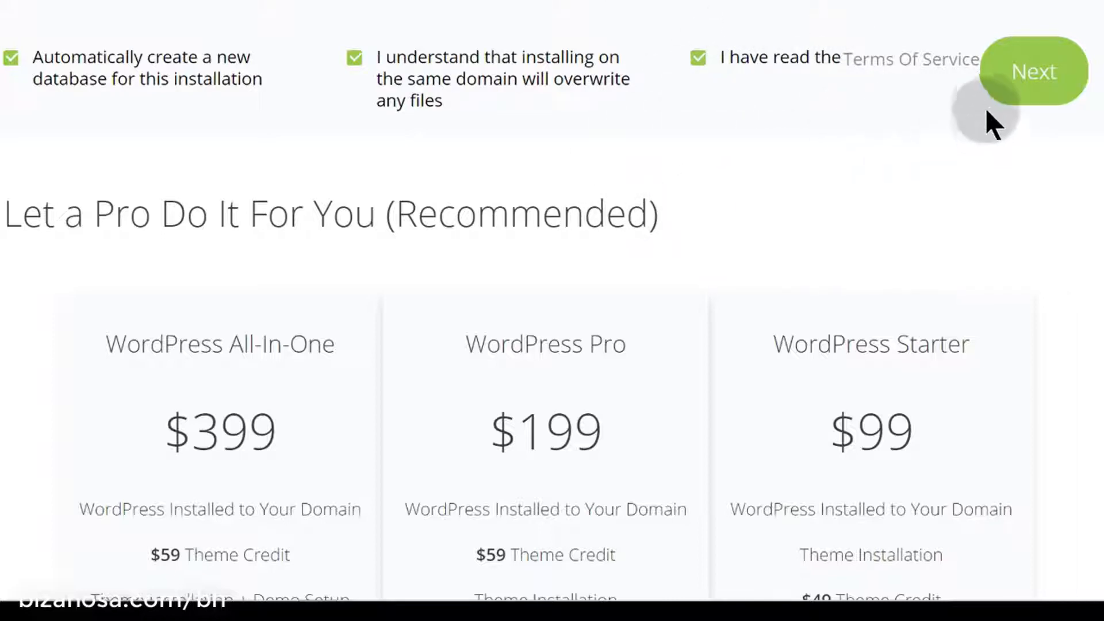
click(1030, 82)
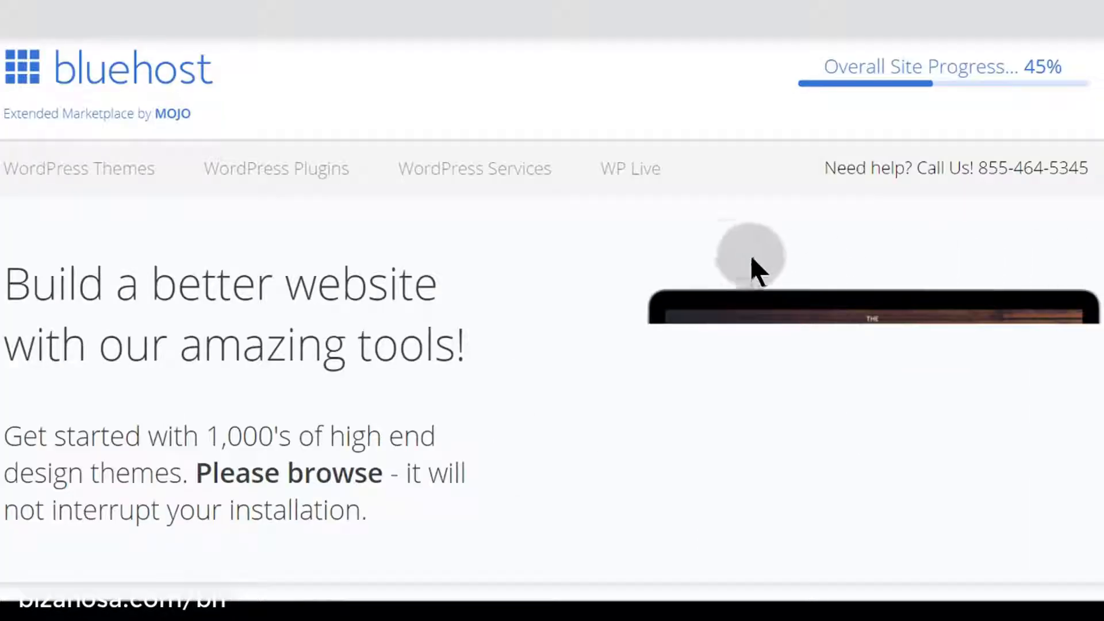
Open the site progress checklist and browse the marketplace while WordPress installs.
click(1026, 68)
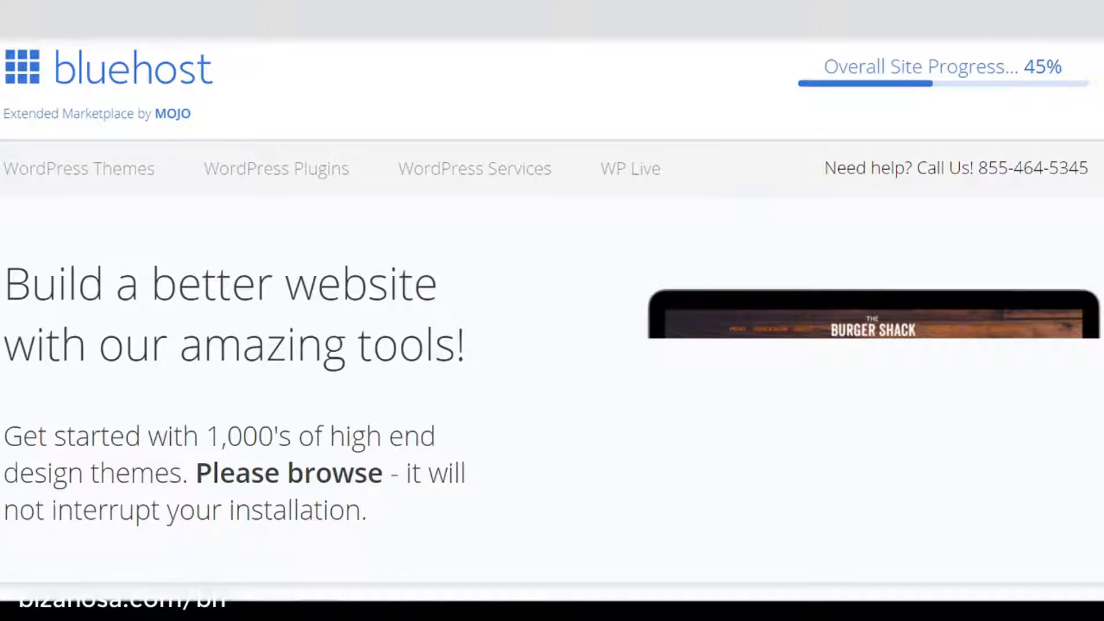
scroll(712, 310, down, 10)
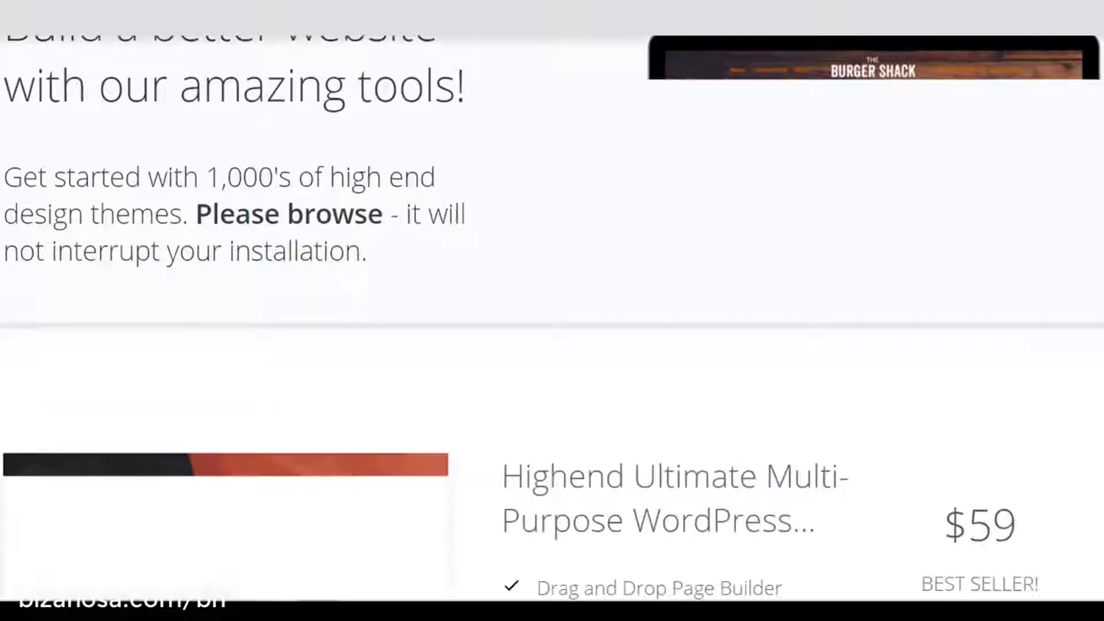
scroll(713, 311, up, 2)
scroll(716, 313, up, 2)
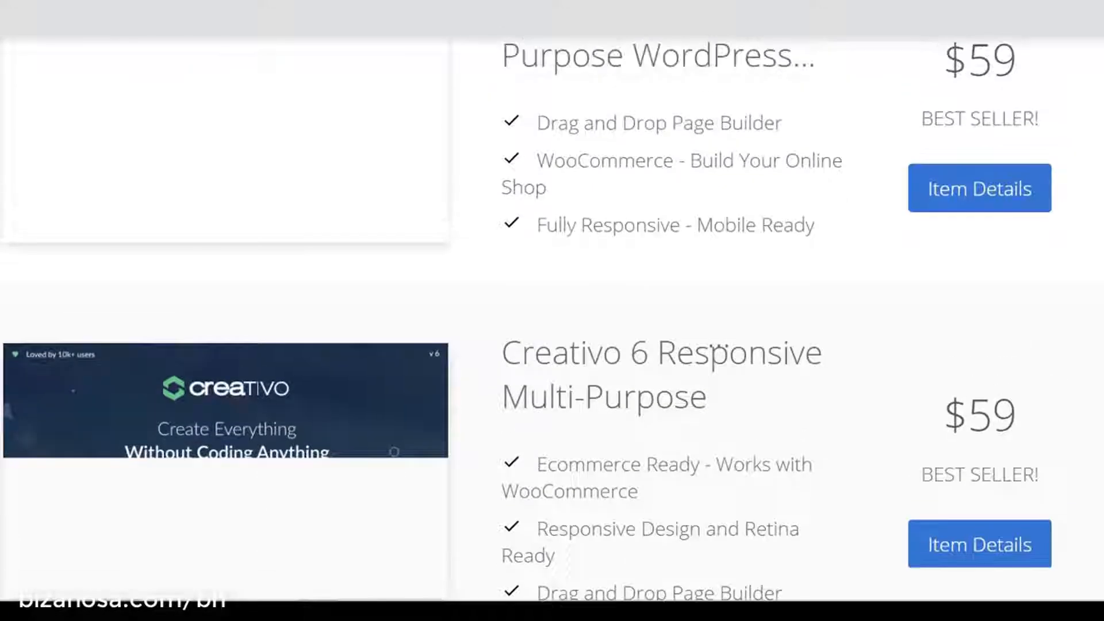
scroll(719, 412, down, 10)
scroll(718, 412, up, 13)
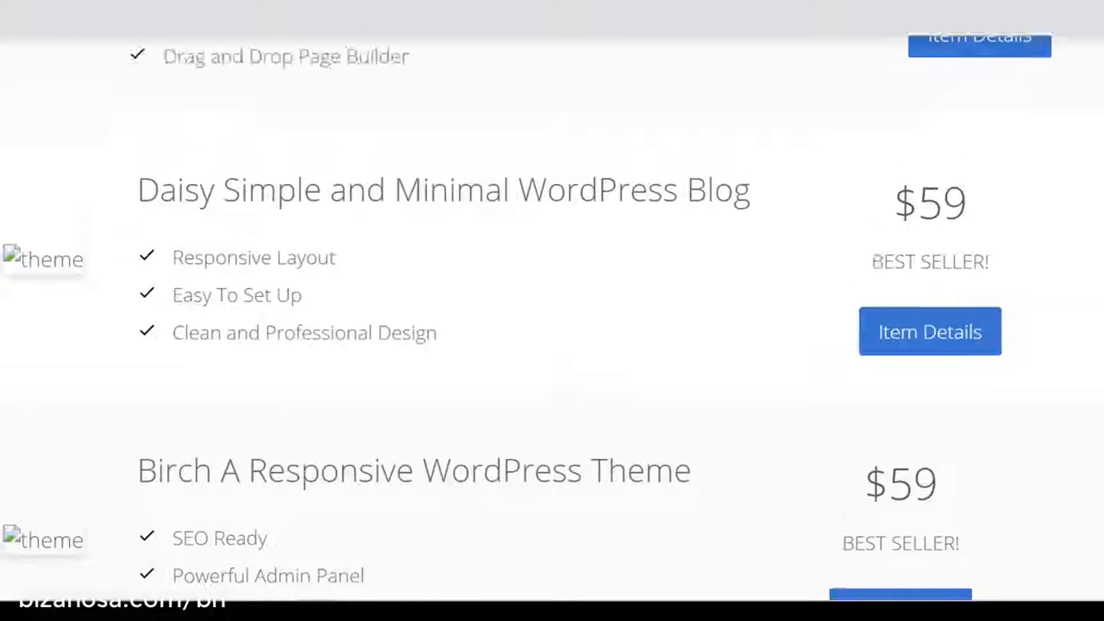
scroll(424, 291, up, 5)
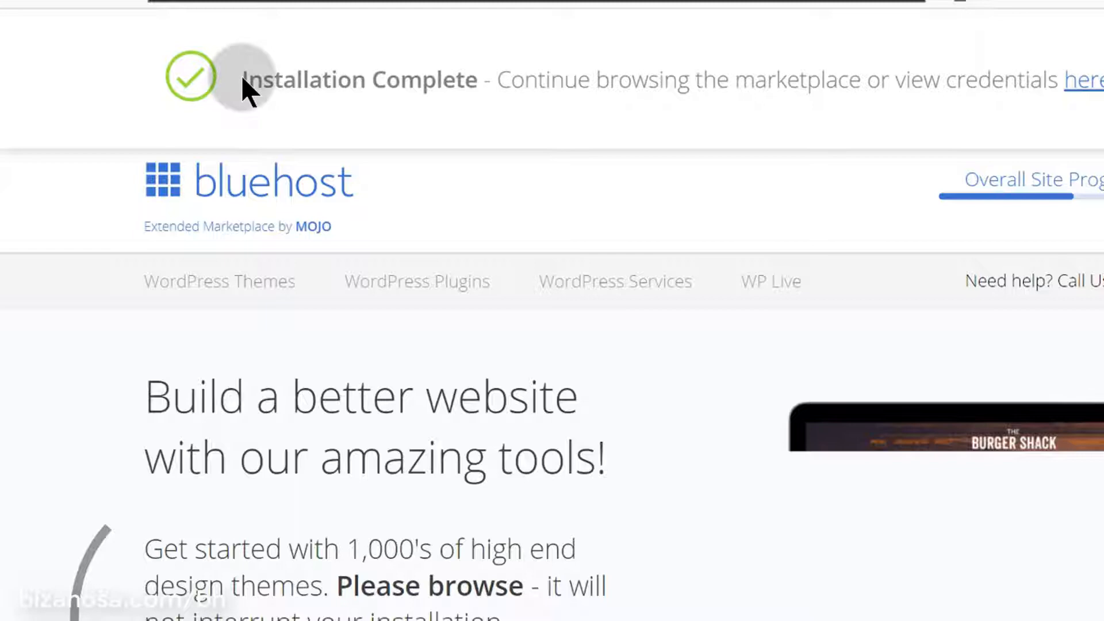
drag(242, 80, 466, 79)
click(553, 137)
click(1092, 79)
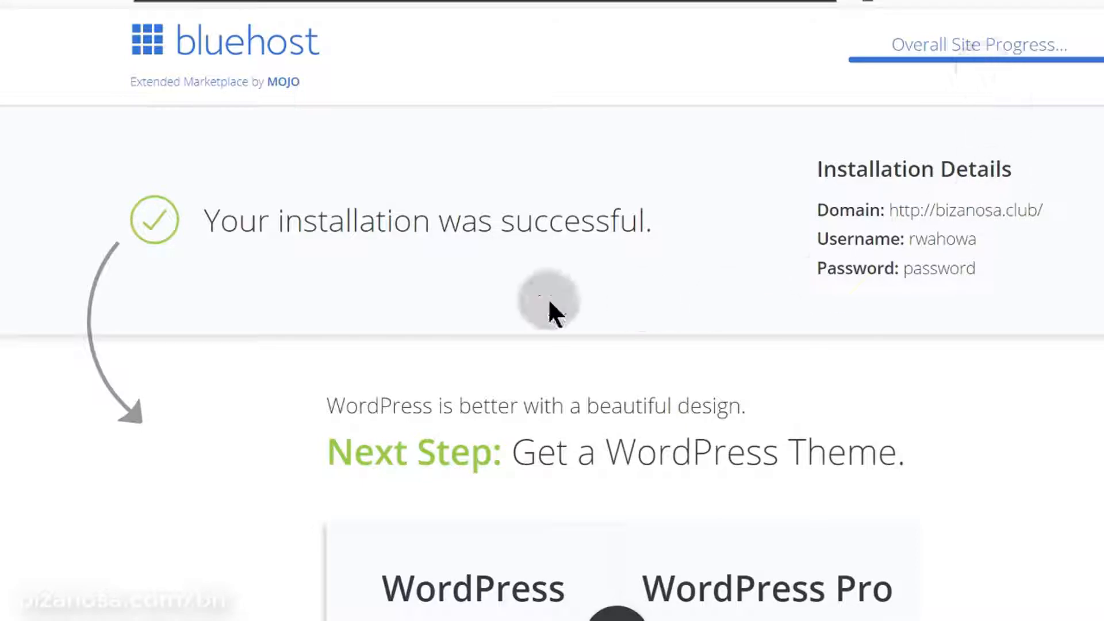
scroll(638, 254, down, 5)
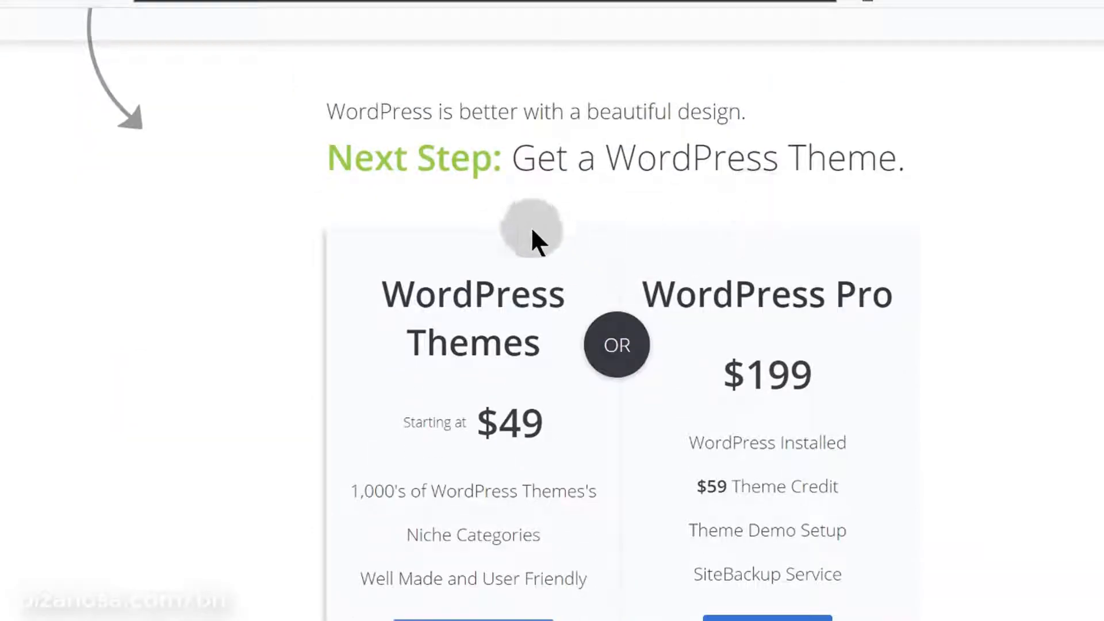
scroll(544, 244, up, 5)
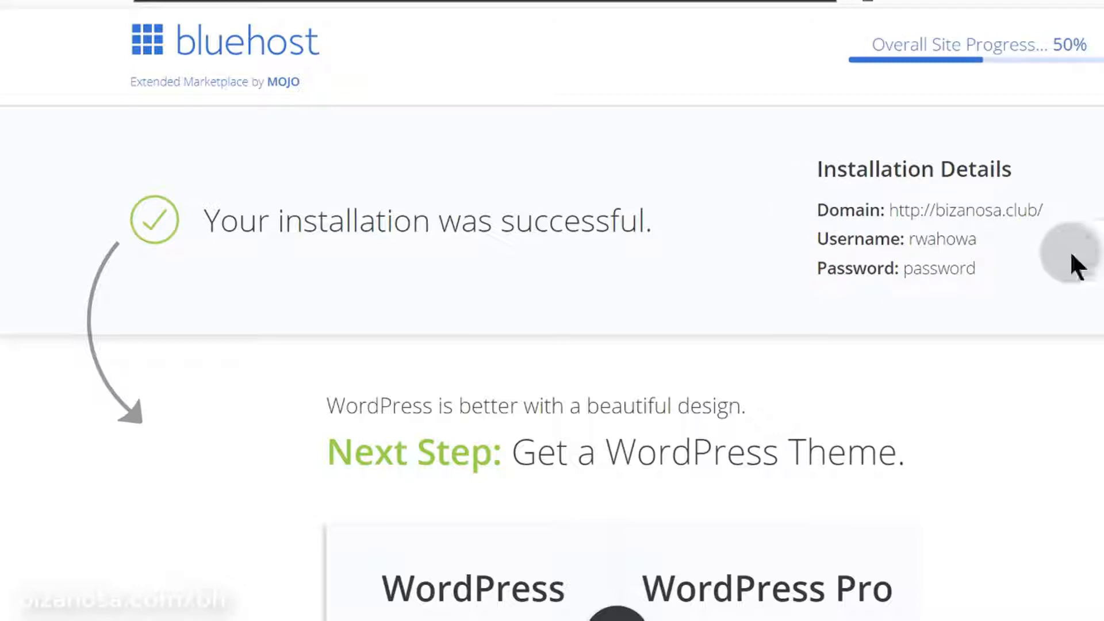
click(946, 211)
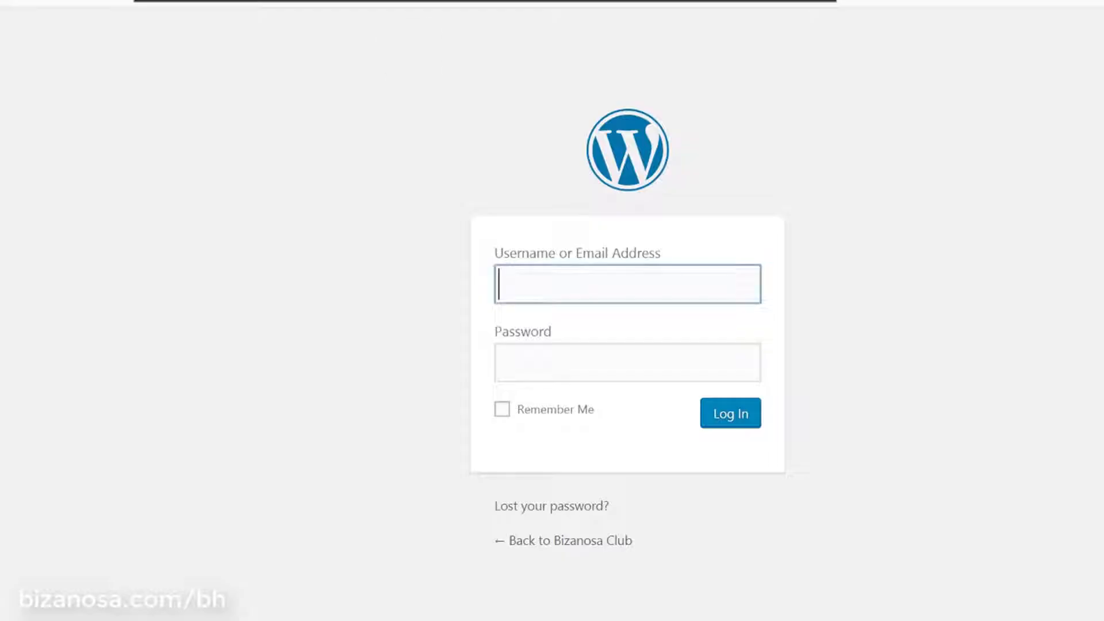
Sign in to the Bizanosa Club WordPress admin with the admin username and password.
click(552, 274)
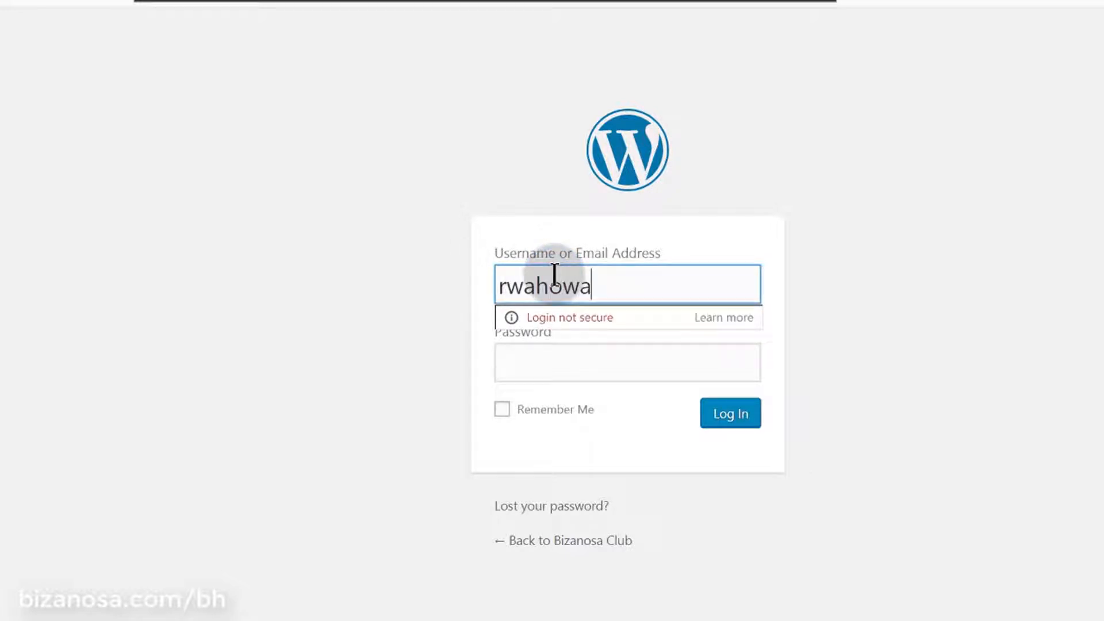
click(554, 355)
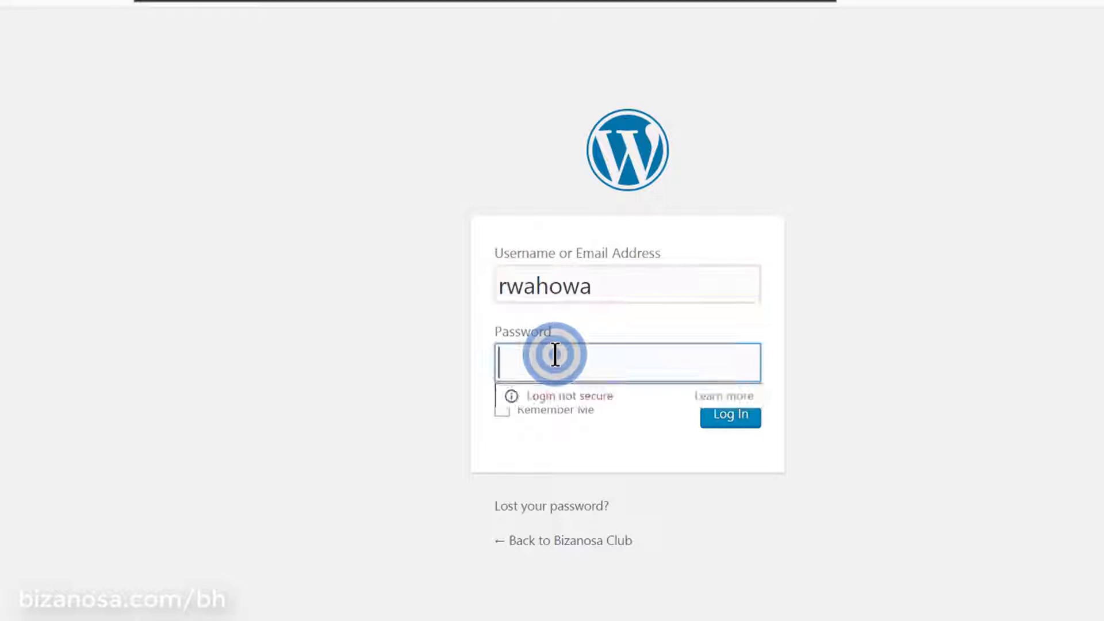
text(•)
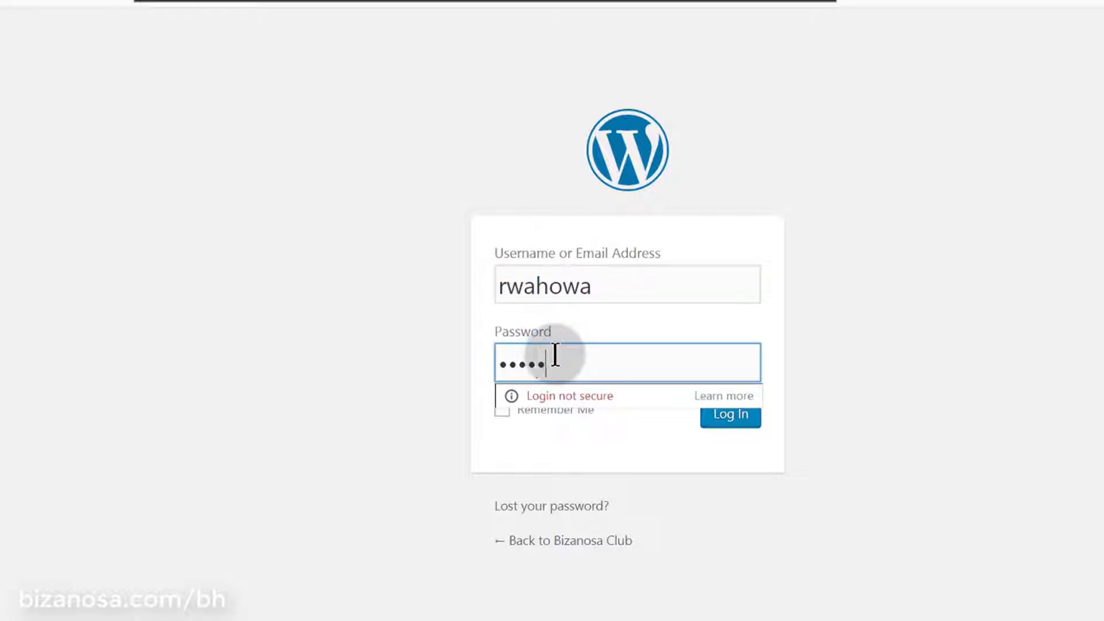
click(826, 381)
click(740, 429)
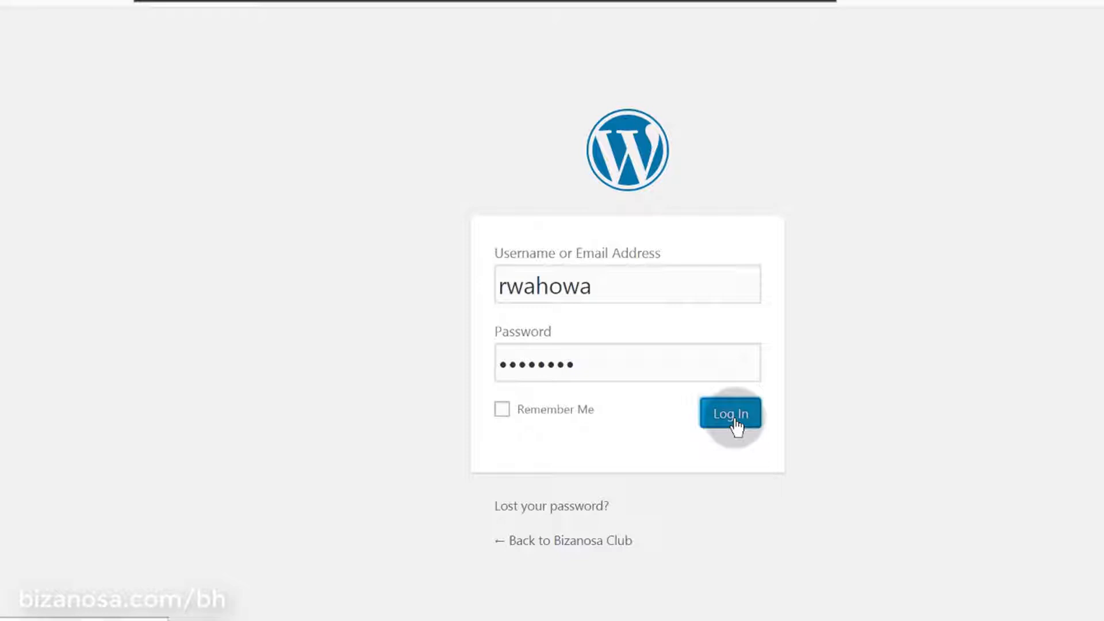
click(736, 426)
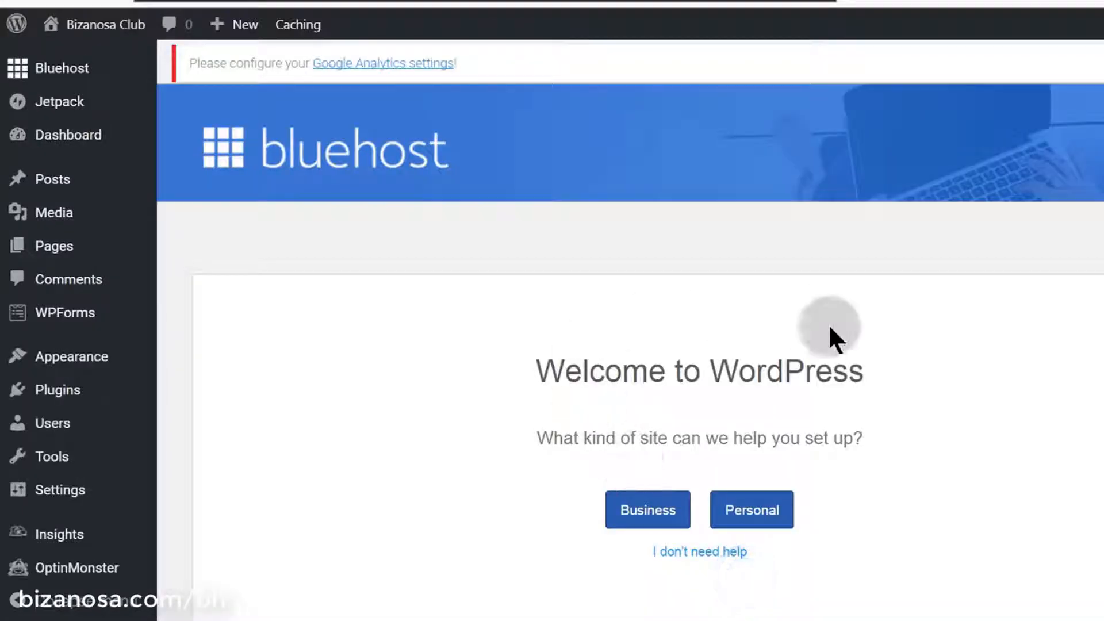
In the setup wizard, choose a personal site, keep the Bizanosa Club title, and decline news posts and a Contact Us page.
scroll(885, 437, down, 2)
click(761, 422)
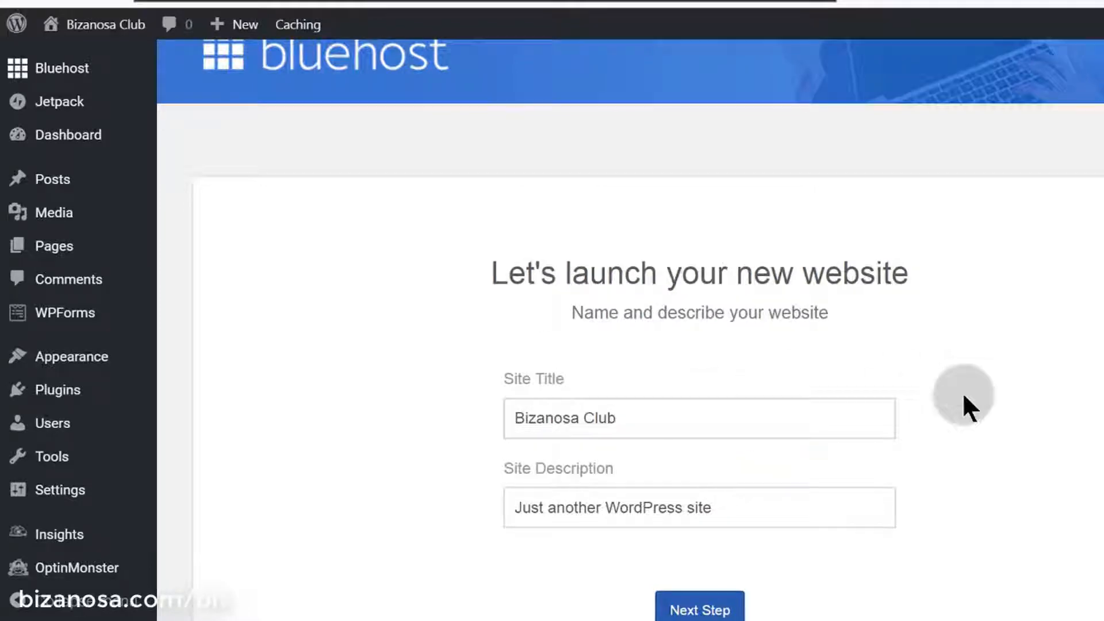
scroll(964, 396, down, 4)
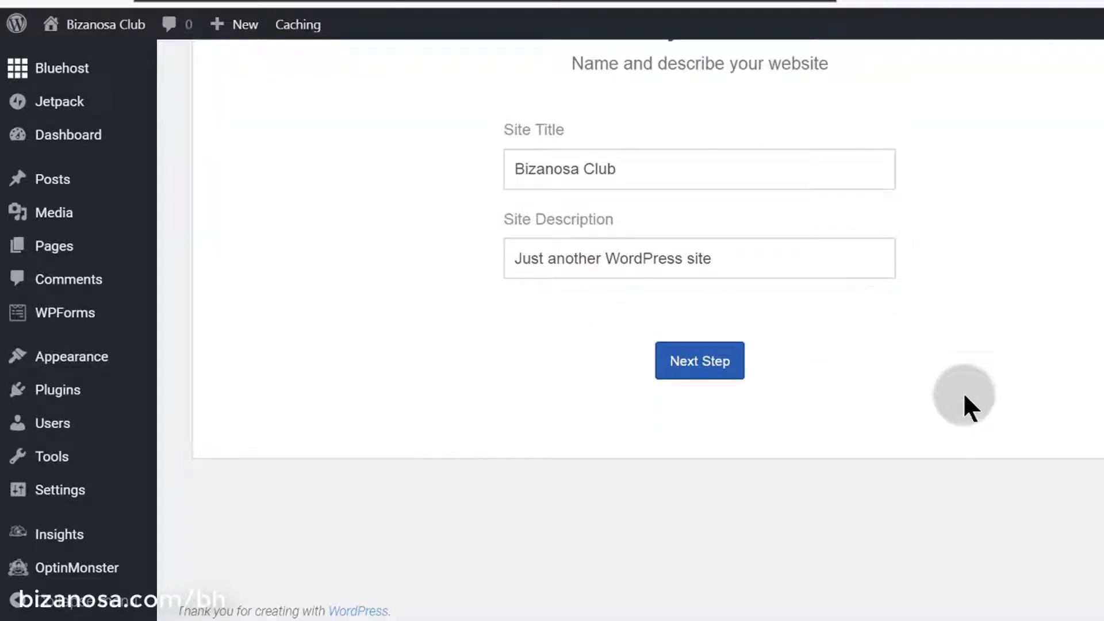
click(702, 368)
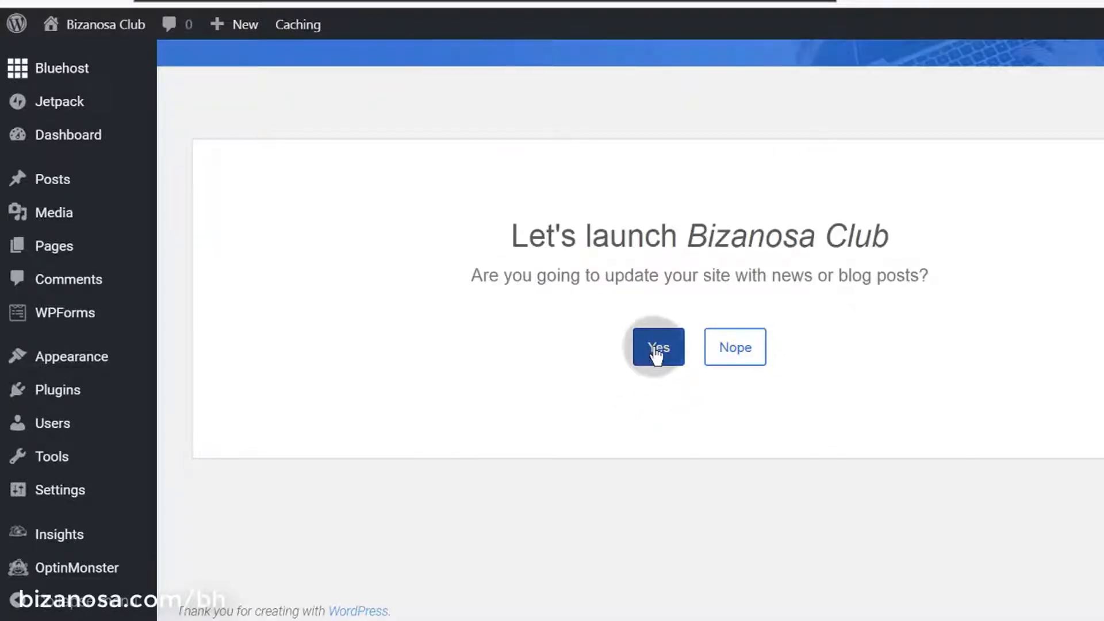
click(736, 356)
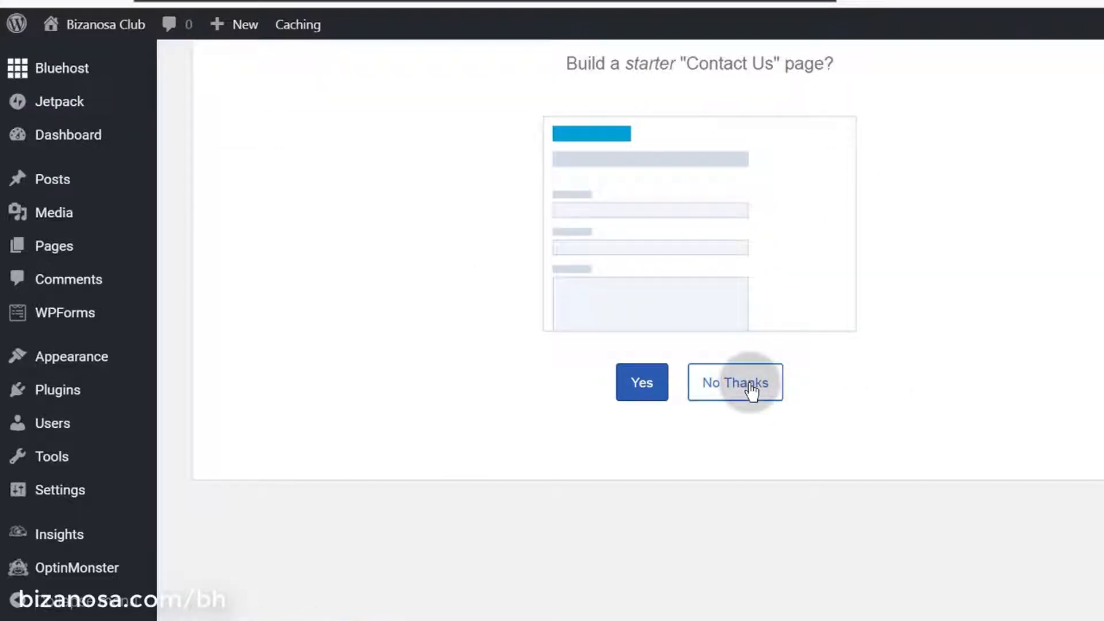
click(750, 384)
scroll(663, 240, up, 5)
scroll(689, 264, down, 5)
scroll(621, 287, up, 5)
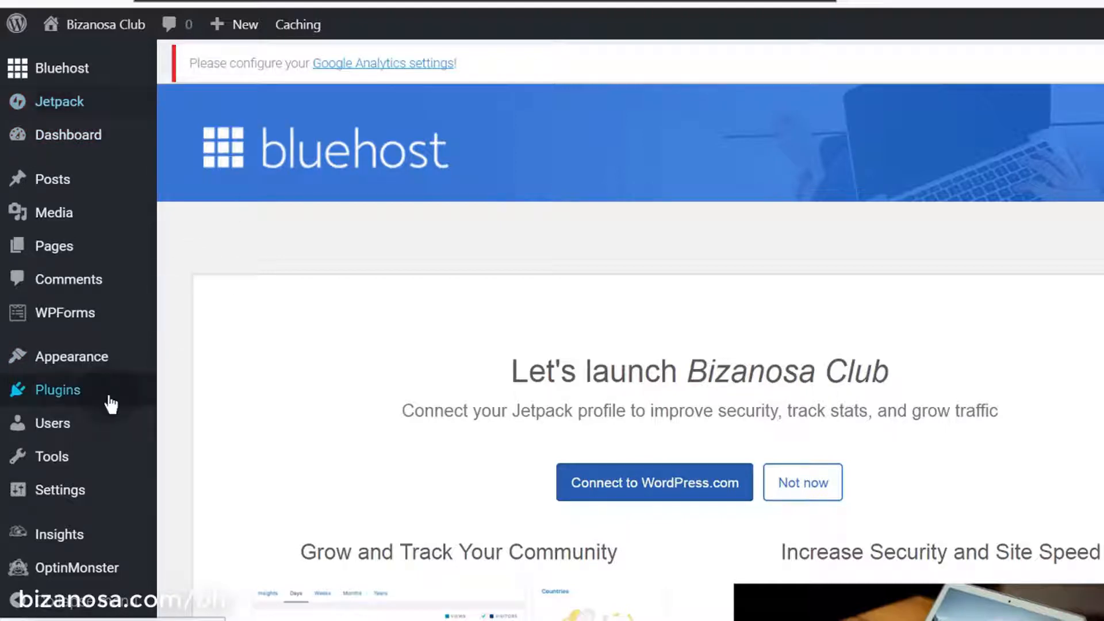
Review the seven installed plugins, including Akismet Anti-Spam, Jetpack, OptinMonster API and WPForms Lite.
click(67, 396)
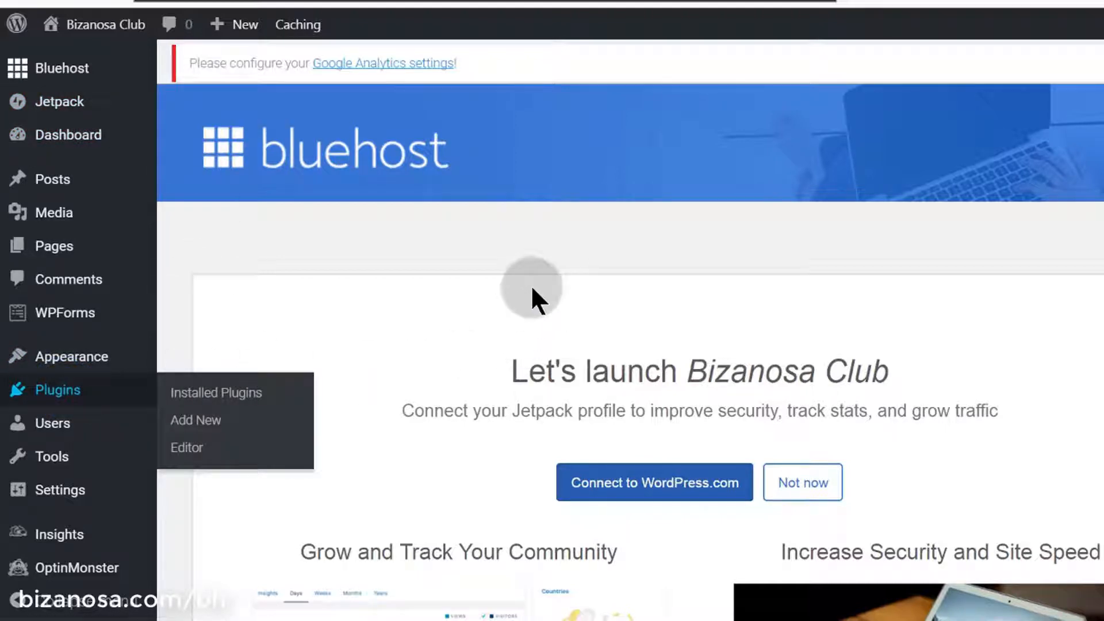
scroll(668, 361, down, 6)
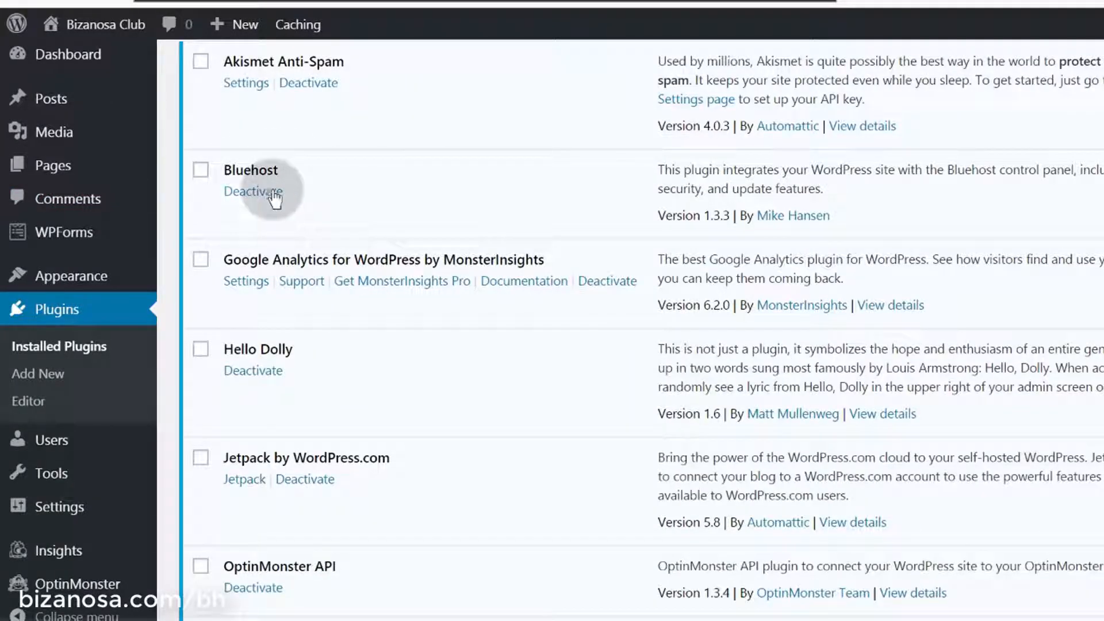
scroll(340, 186, down, 3)
scroll(464, 278, down, 1)
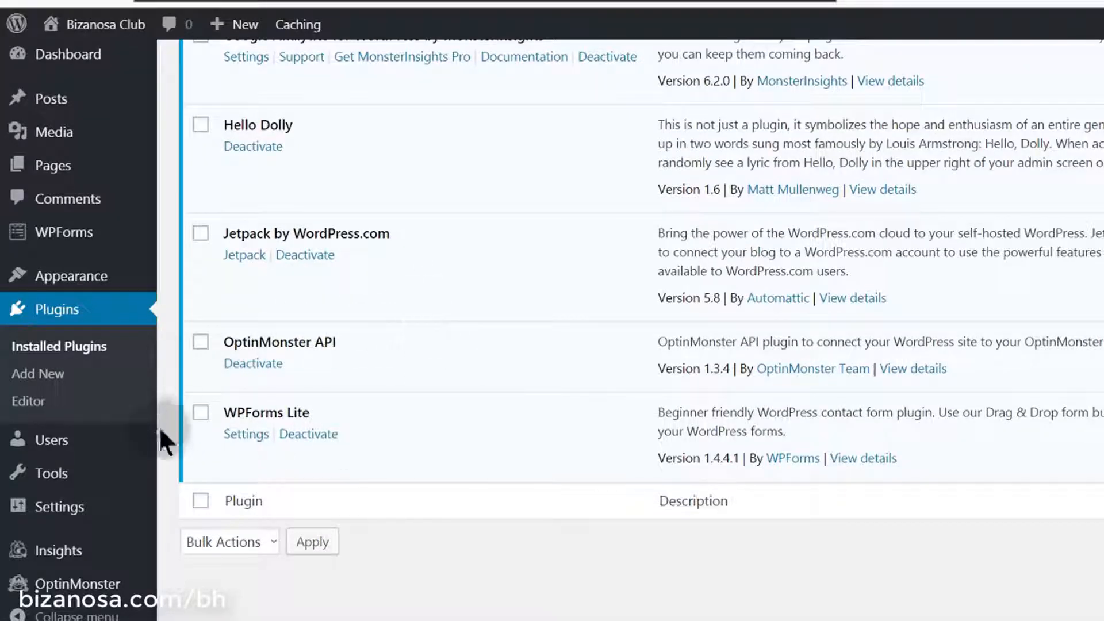
scroll(460, 382, up, 6)
scroll(460, 381, up, 6)
scroll(460, 387, down, 7)
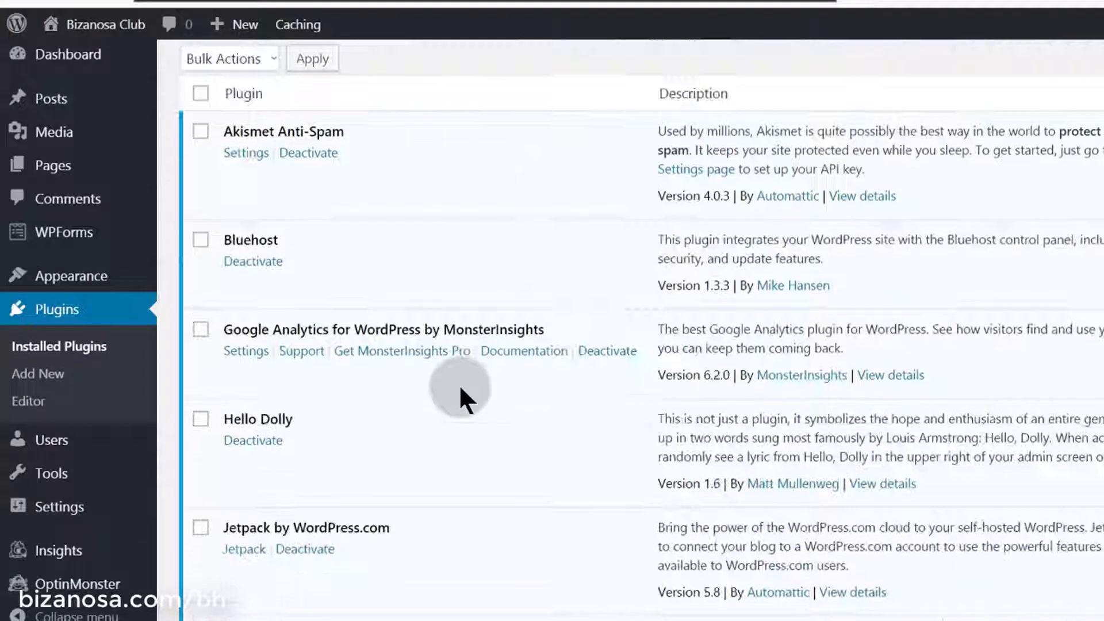
scroll(460, 389, down, 4)
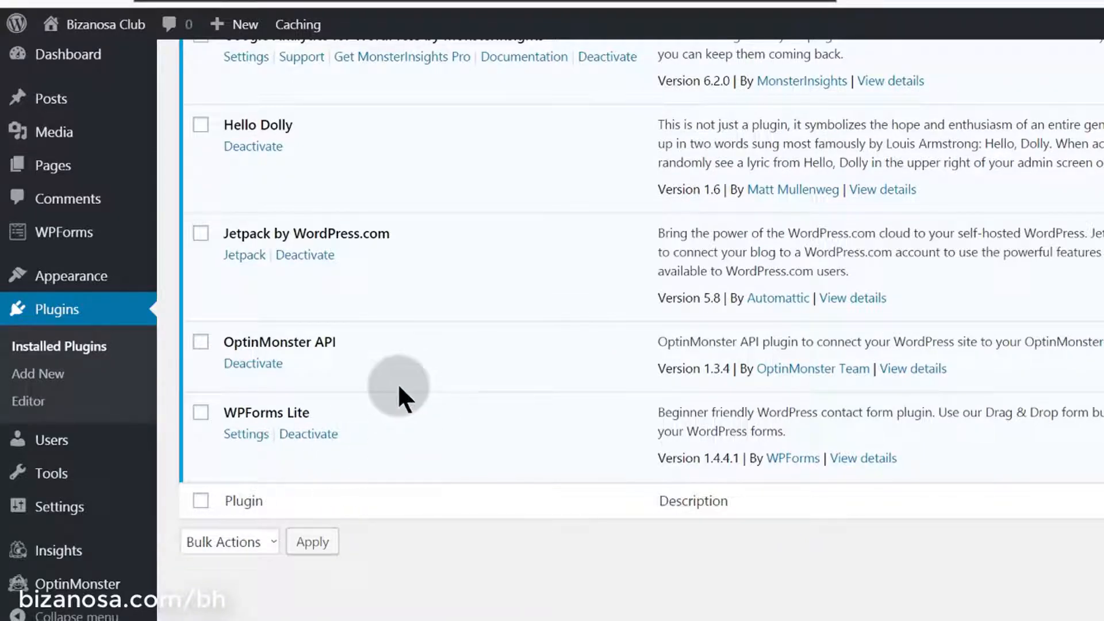
scroll(399, 387, up, 5)
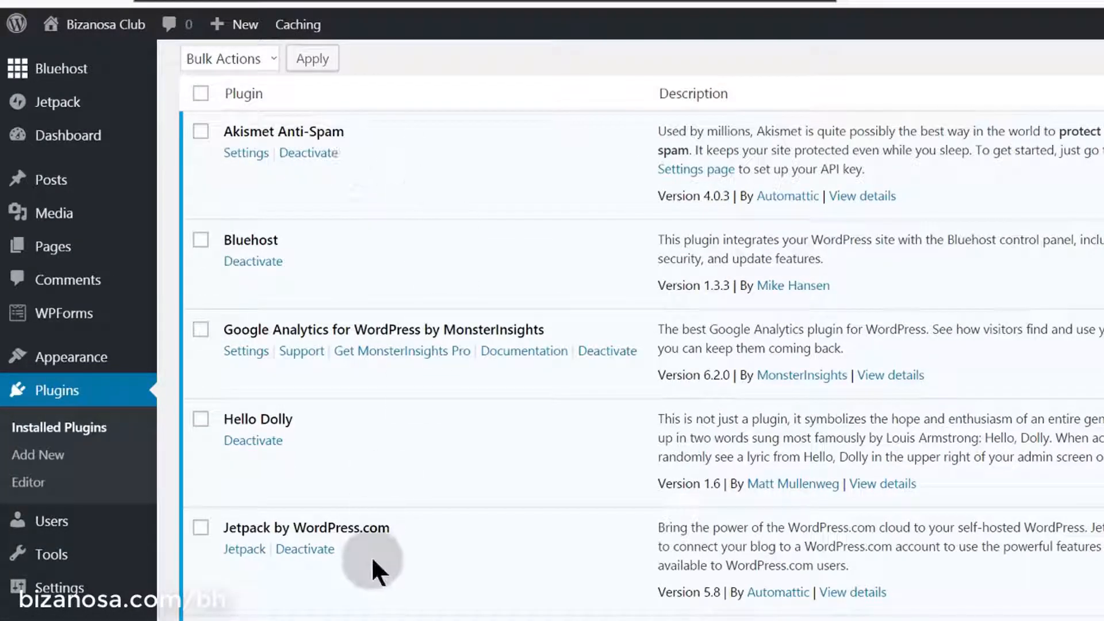
scroll(543, 454, up, 10)
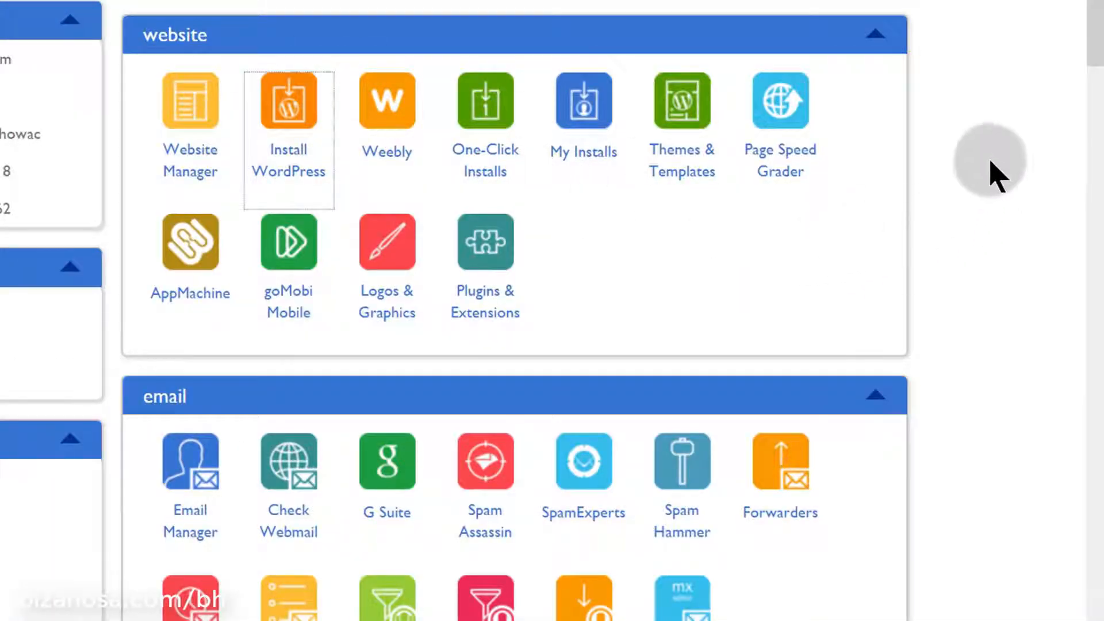
scroll(989, 166, up, 2)
scroll(983, 154, up, 4)
scroll(983, 154, down, 10)
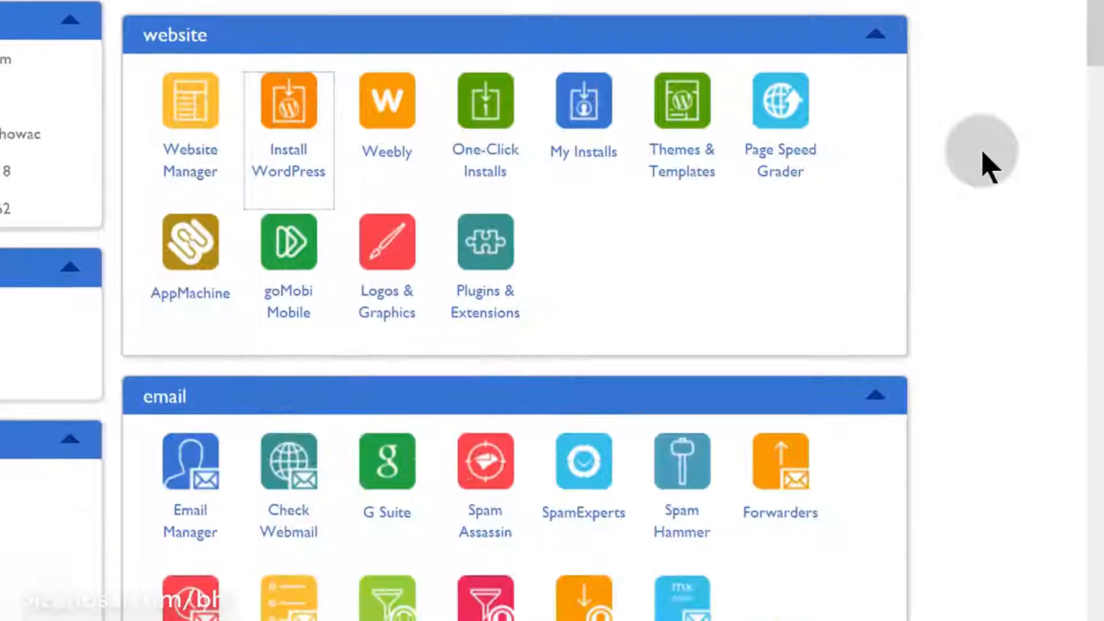
scroll(981, 165, down, 4)
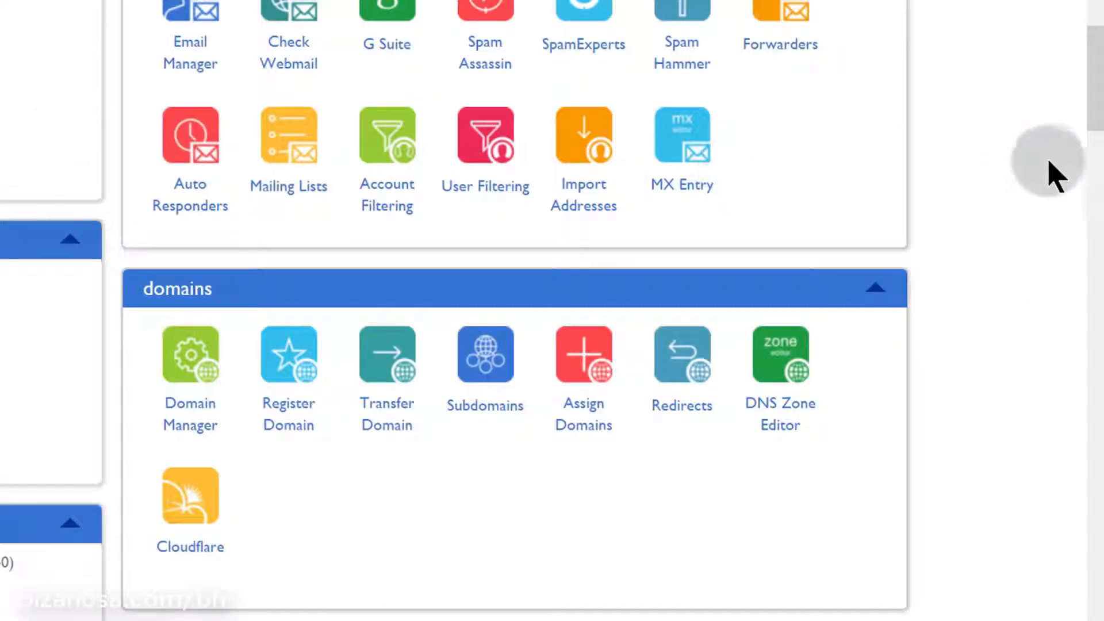
scroll(966, 74, down, 10)
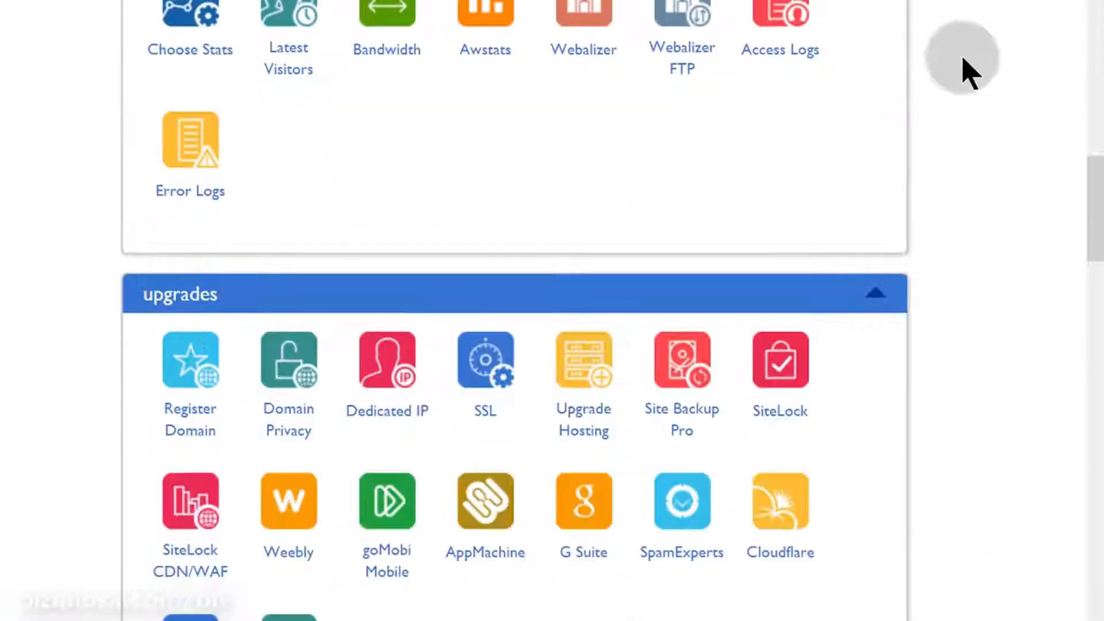
scroll(971, 72, up, 15)
scroll(967, 68, up, 2)
scroll(967, 68, down, 12)
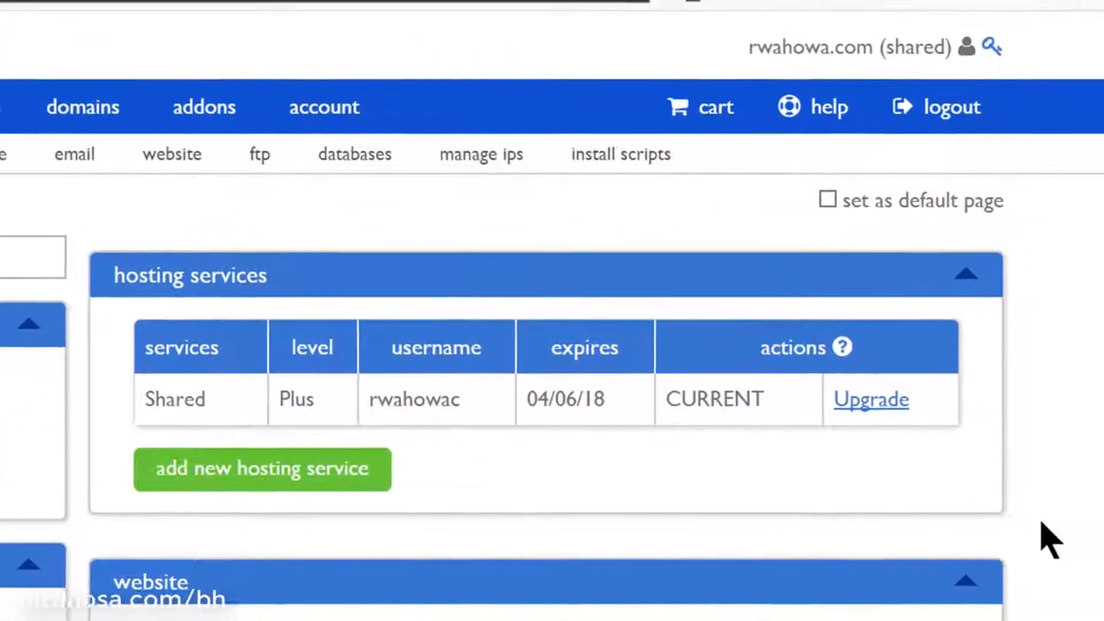
scroll(1012, 529, down, 10)
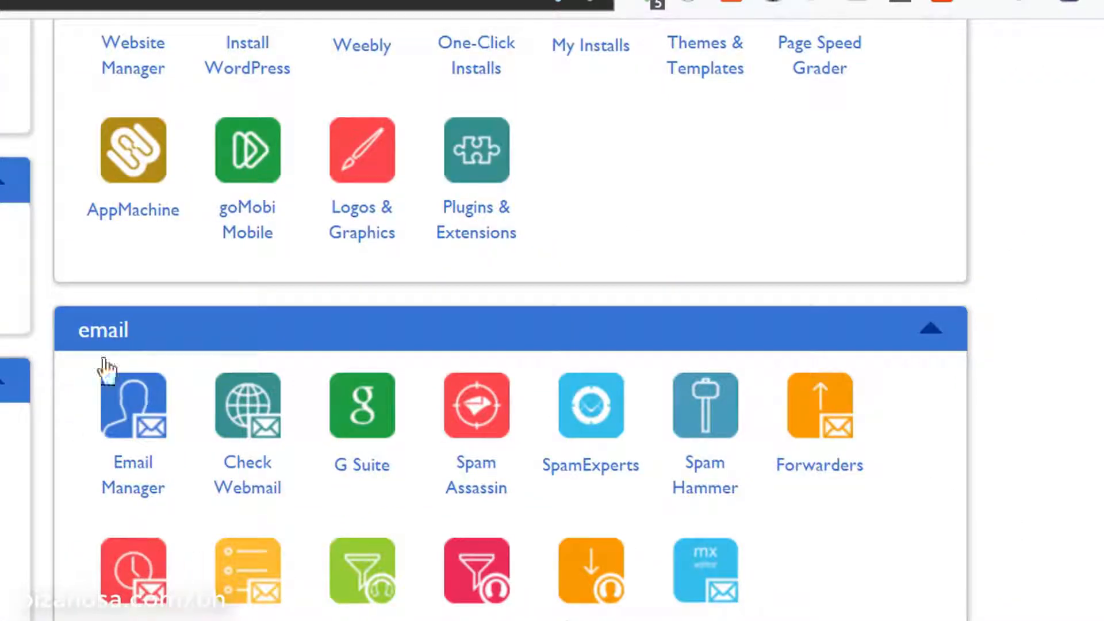
Open Bluehost's Email Manager in a new browser tab and switch to it.
right_click(128, 475)
click(208, 499)
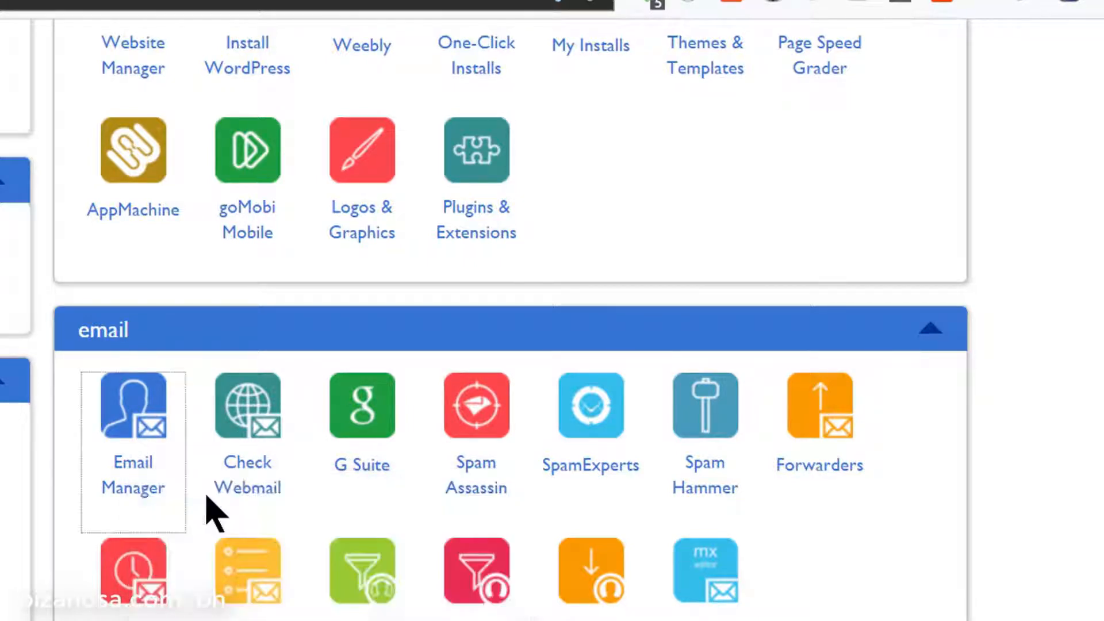
key(ctrl+Tab)
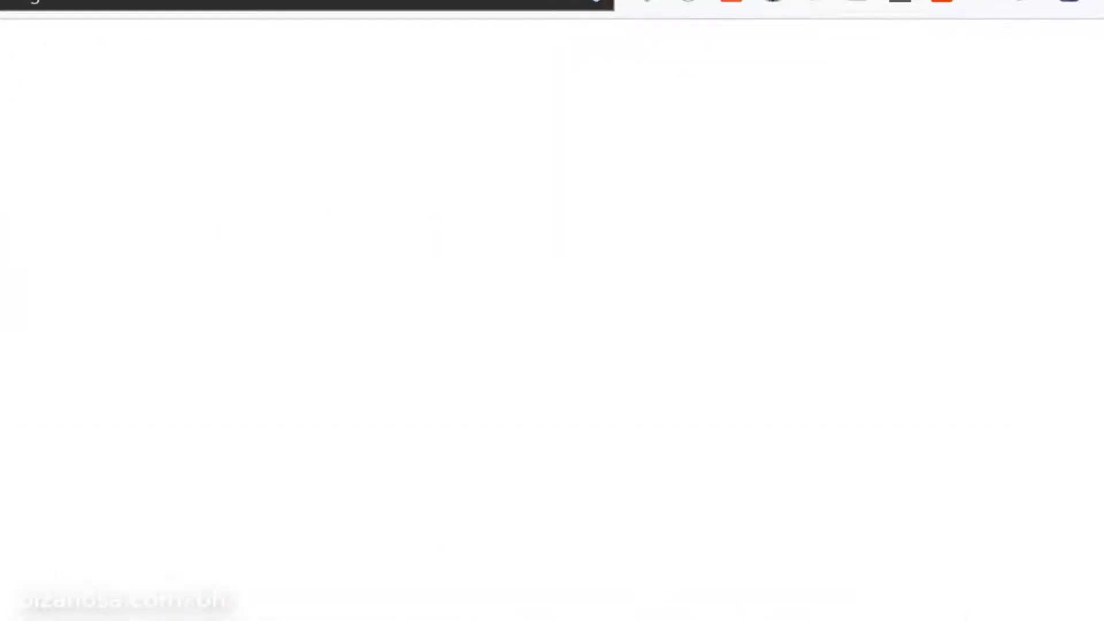
click(356, 0)
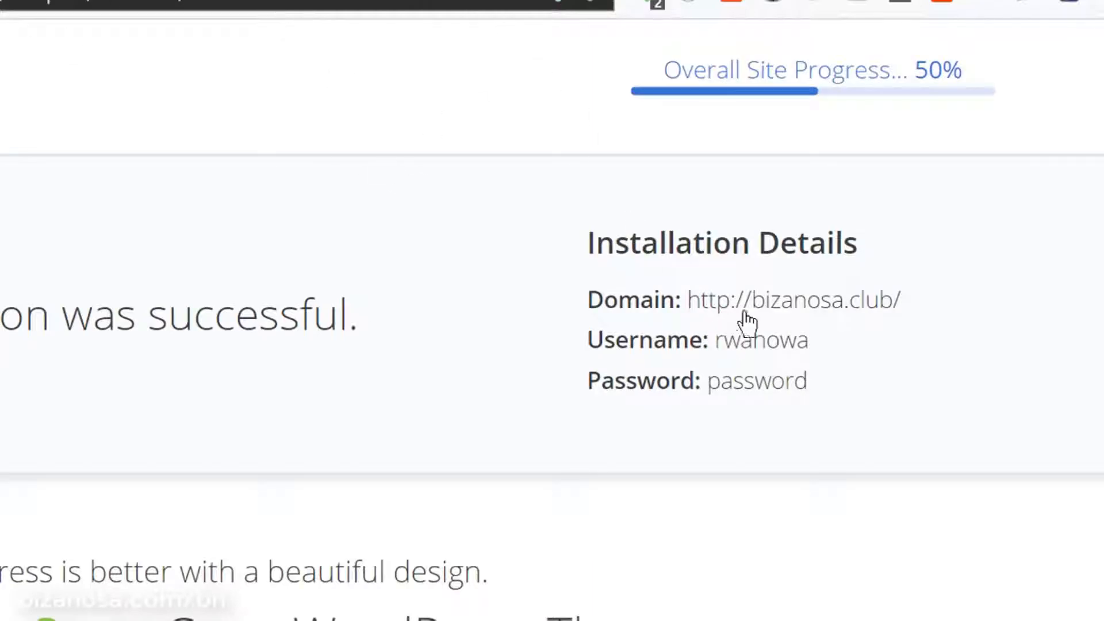
click(189, 2)
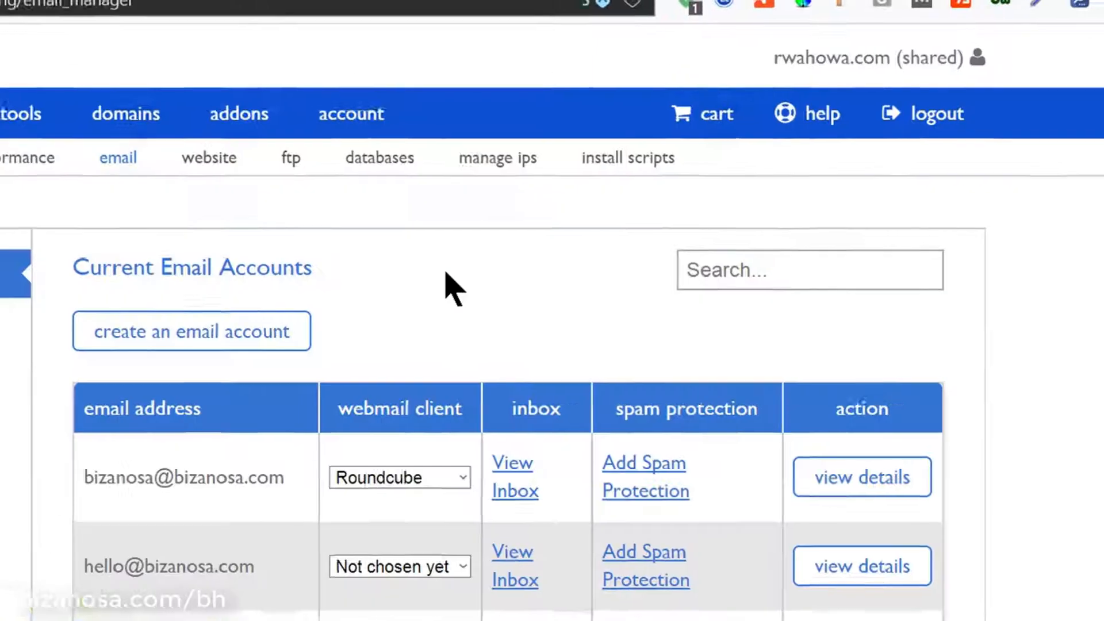
scroll(537, 300, down, 3)
scroll(540, 308, up, 3)
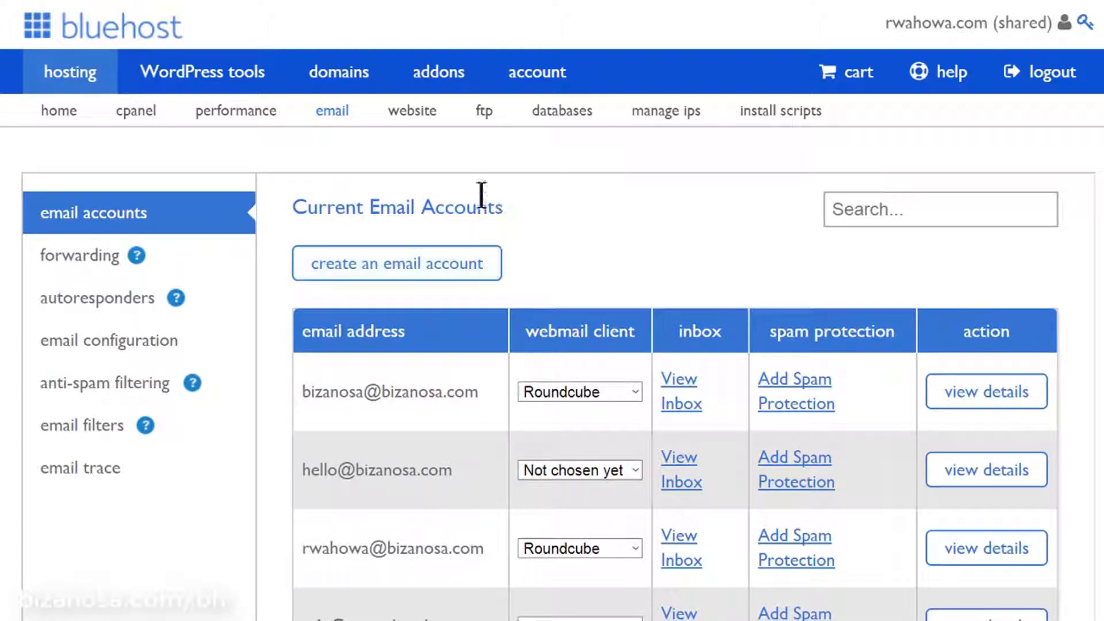
Begin a new email account named 'info' on the bizanosa.club domain, ready for the password.
click(429, 271)
click(457, 268)
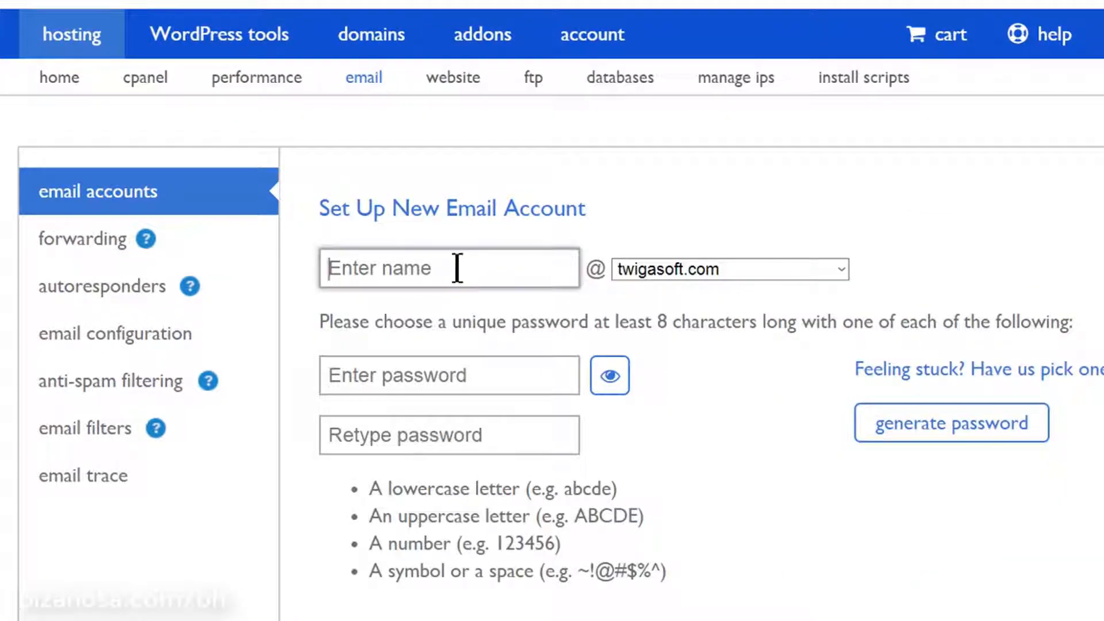
text(info)
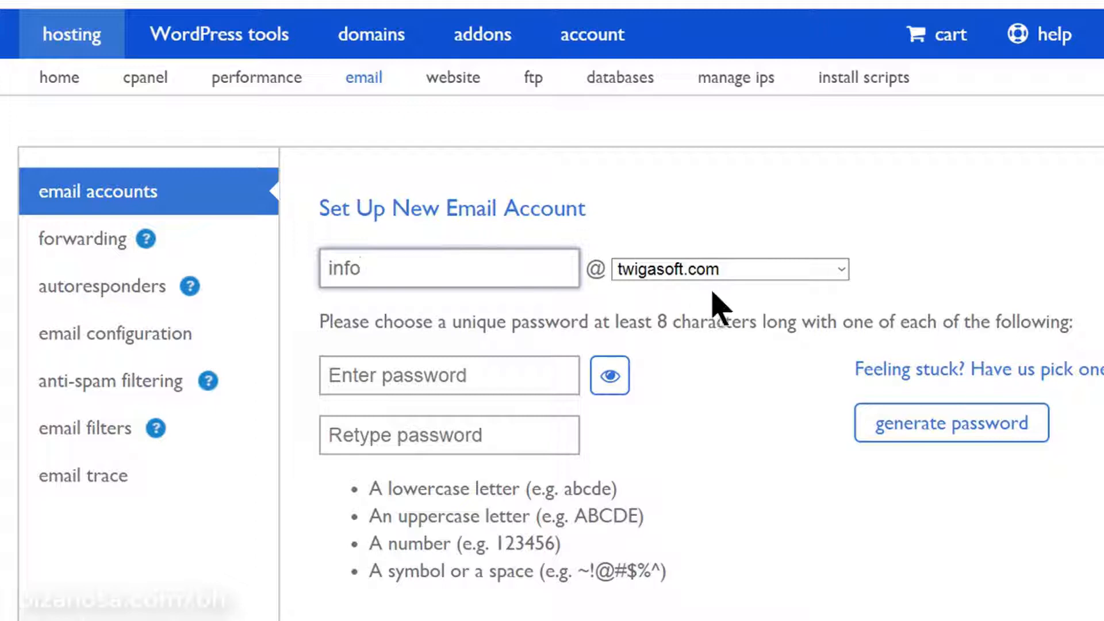
click(739, 273)
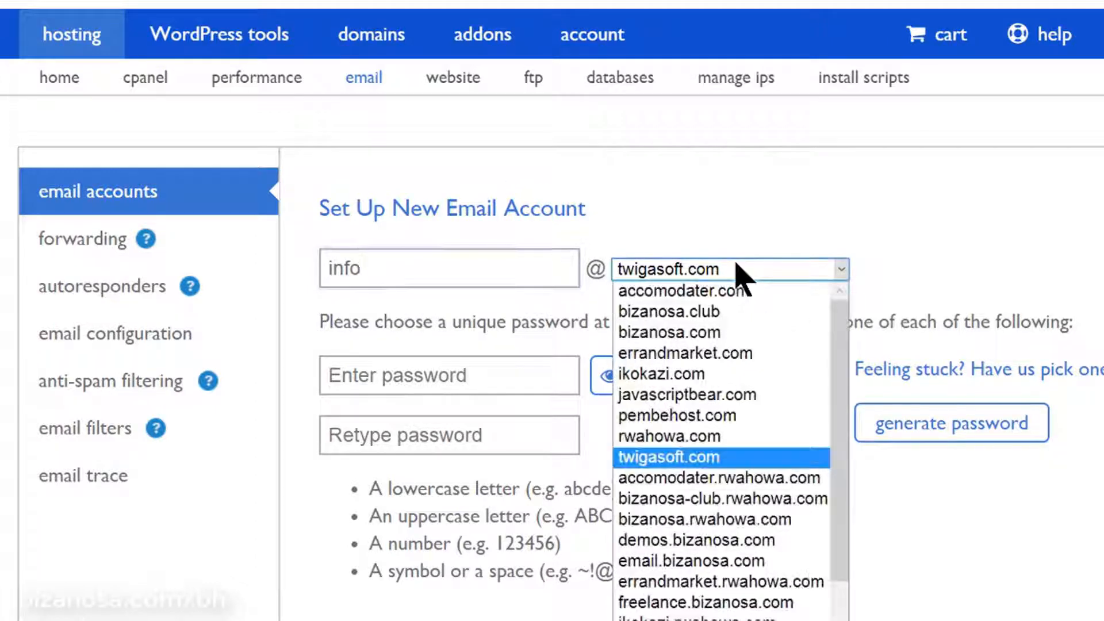
click(686, 313)
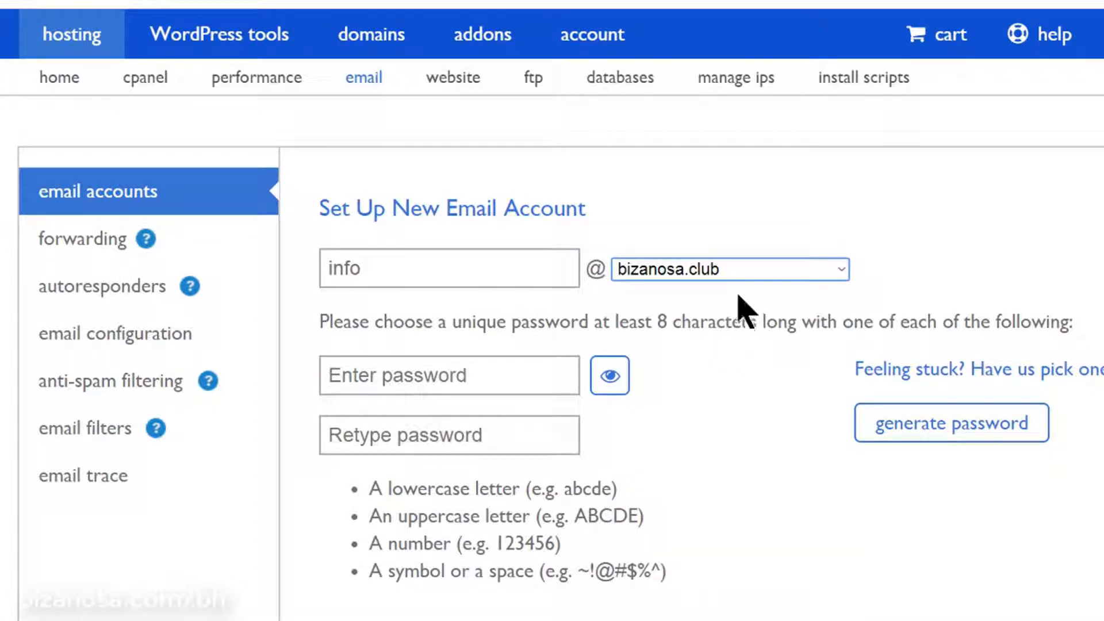
click(734, 274)
scroll(764, 556, down, 3)
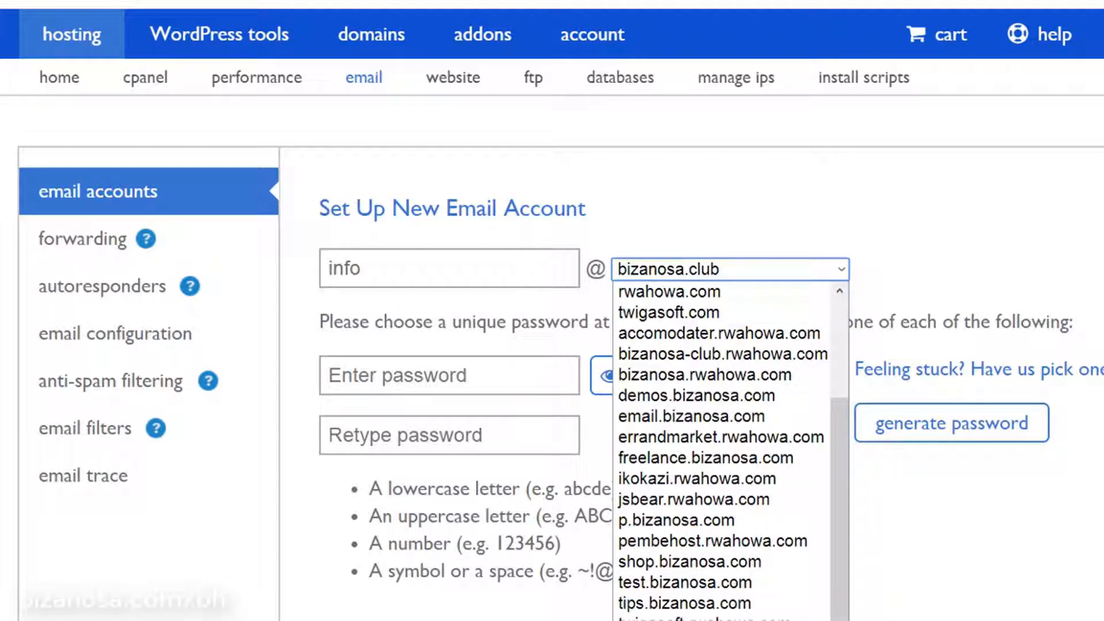
click(918, 292)
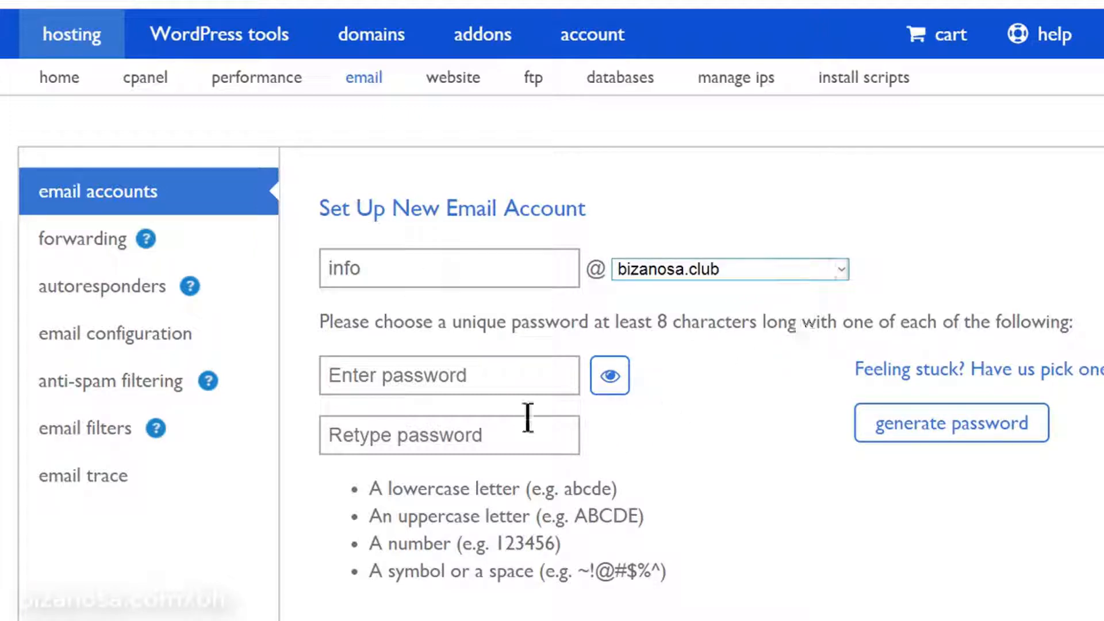
click(454, 374)
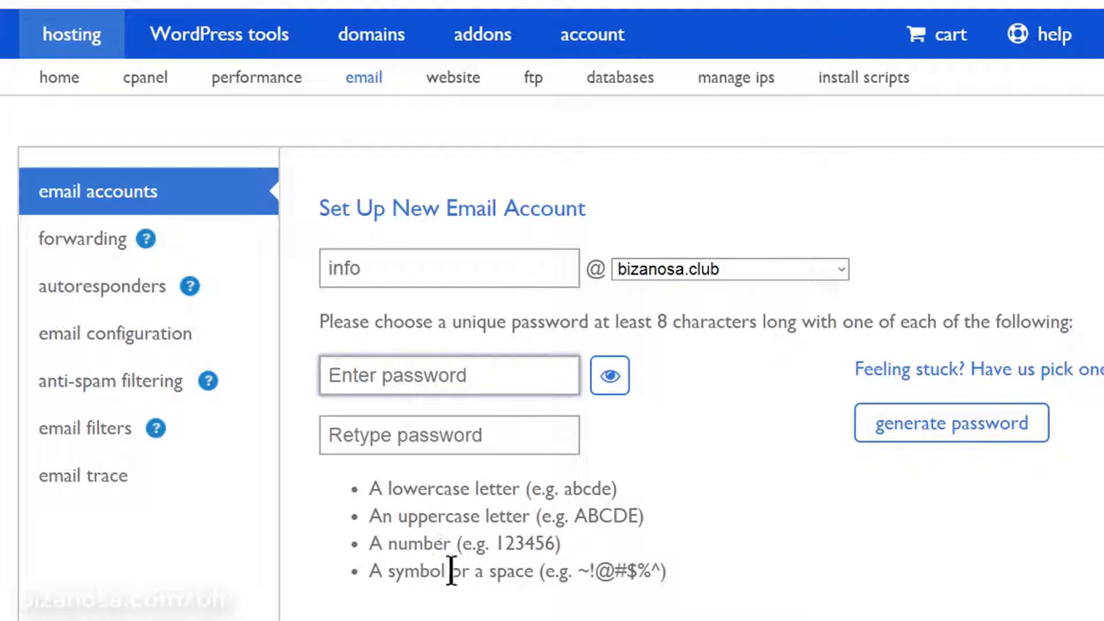
Enter and confirm the new mailbox's password.
text(a)
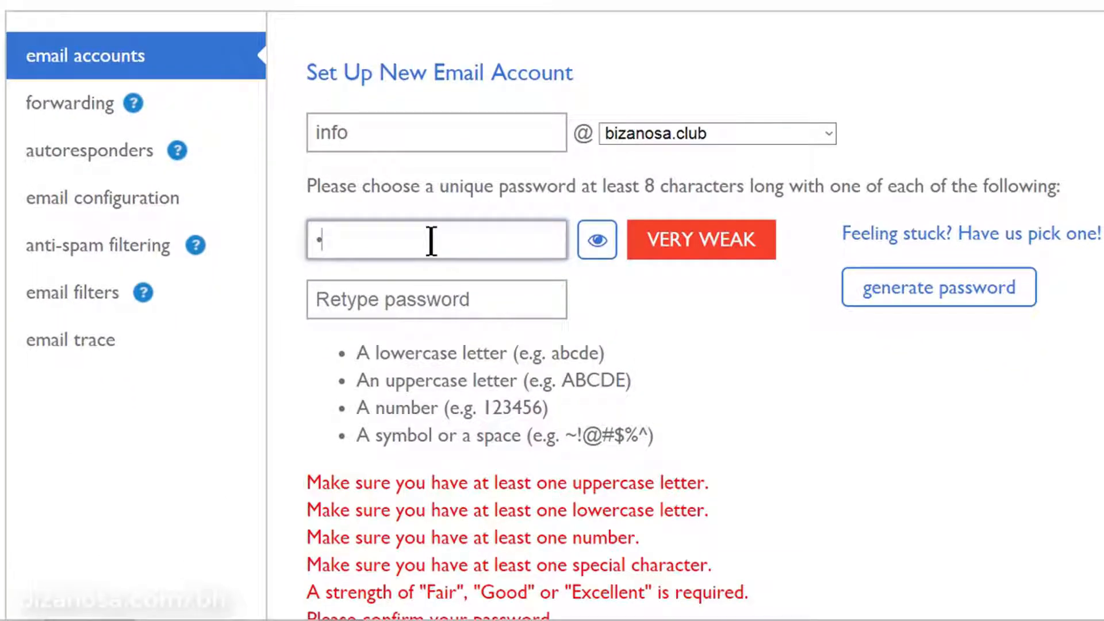
text(•••••••••)
click(478, 291)
text(•••••••••••)
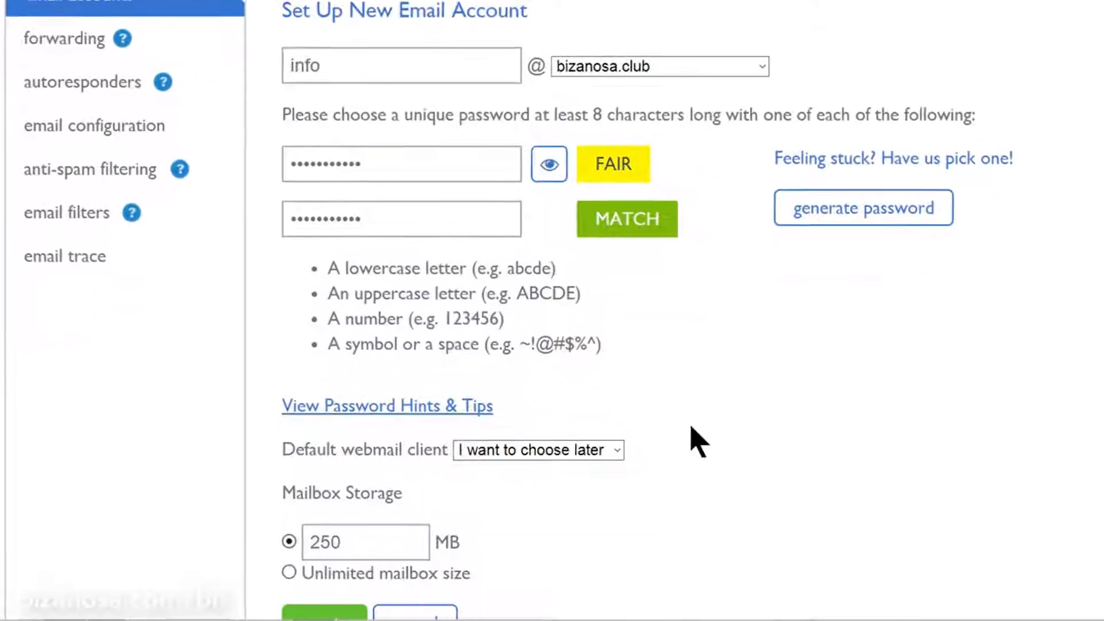
scroll(698, 442, down, 6)
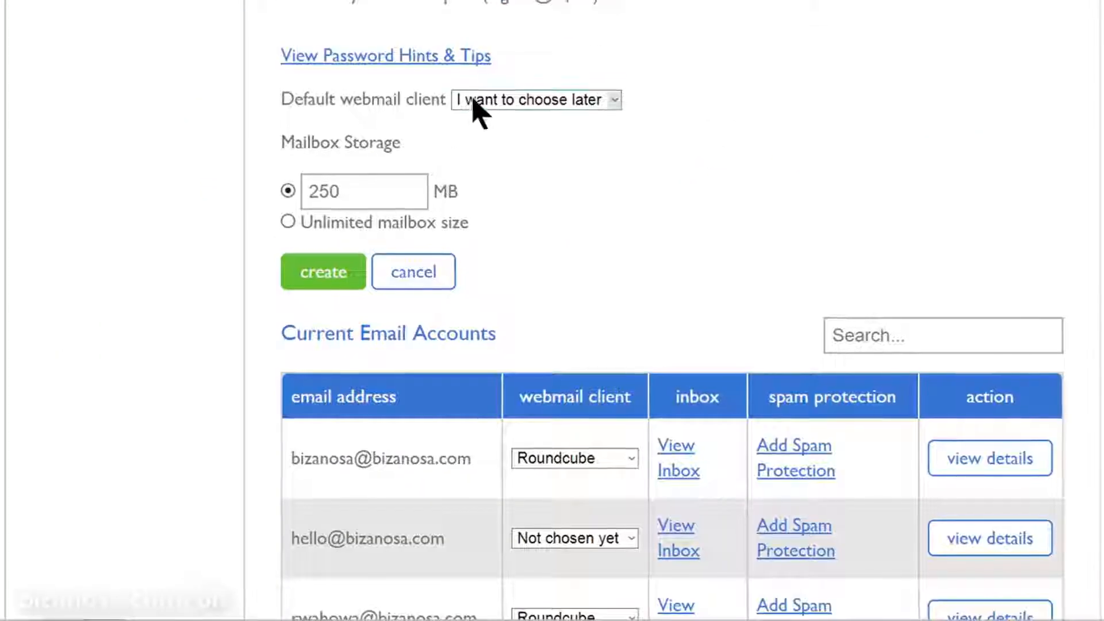
Make Roundcube the default webmail client and change the mailbox storage from 250 MB to 100 MB.
click(570, 102)
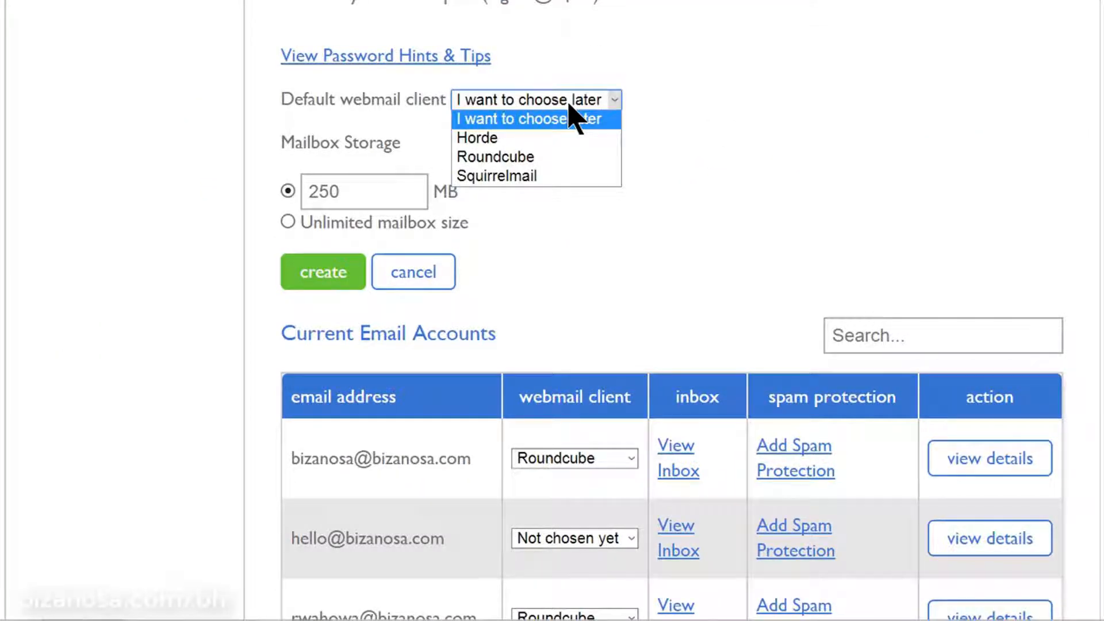
click(530, 161)
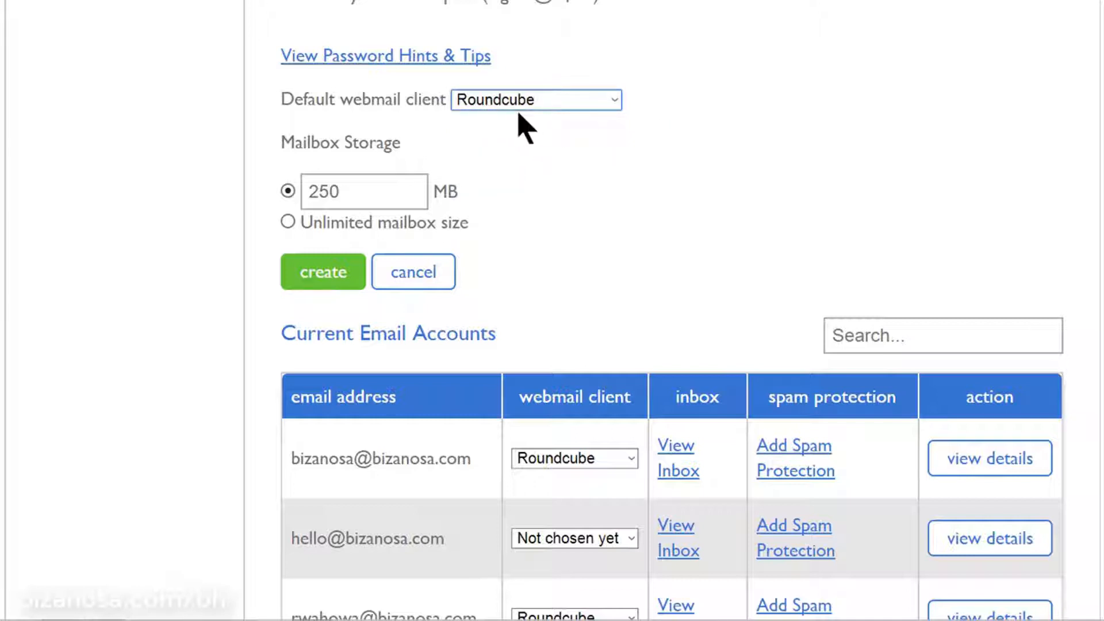
click(360, 190)
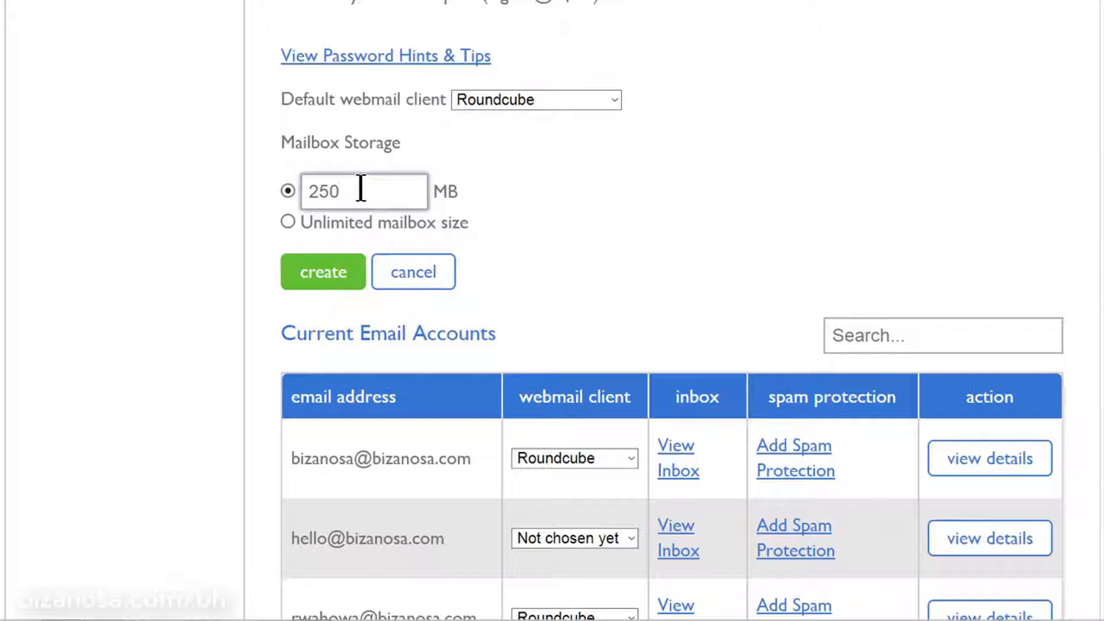
drag(345, 191, 297, 193)
text(100)
click(572, 217)
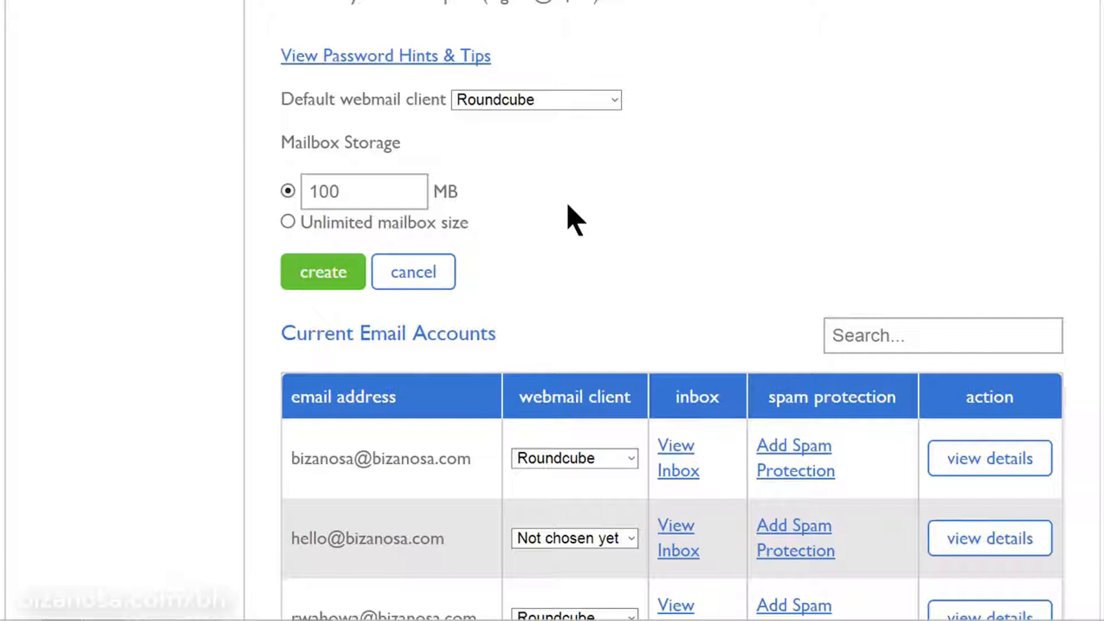
scroll(575, 219, down, 2)
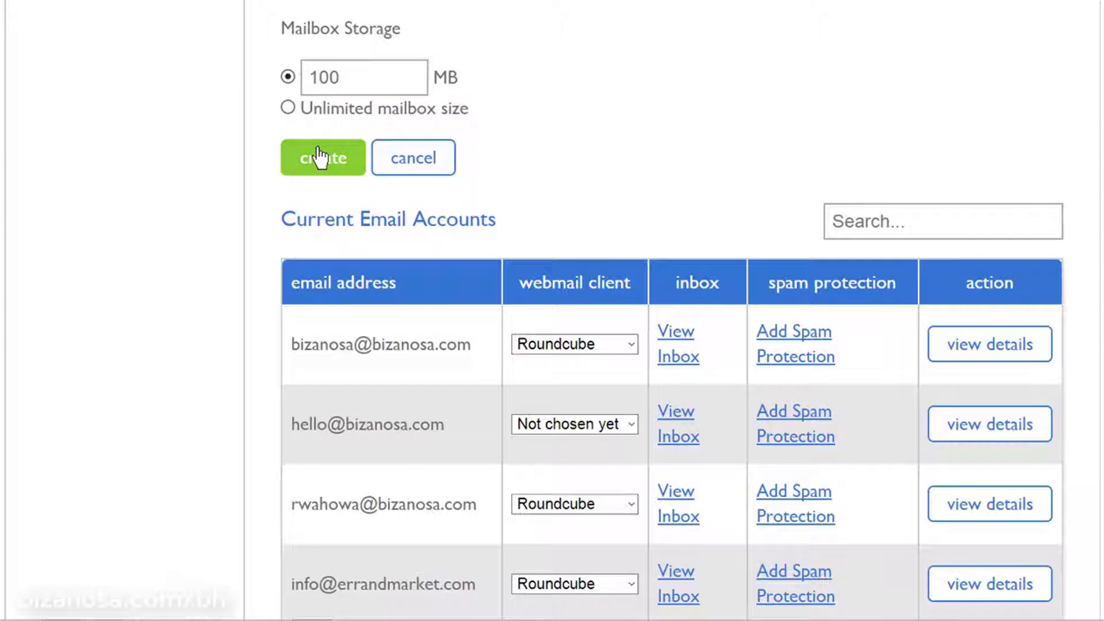
scroll(670, 163, up, 8)
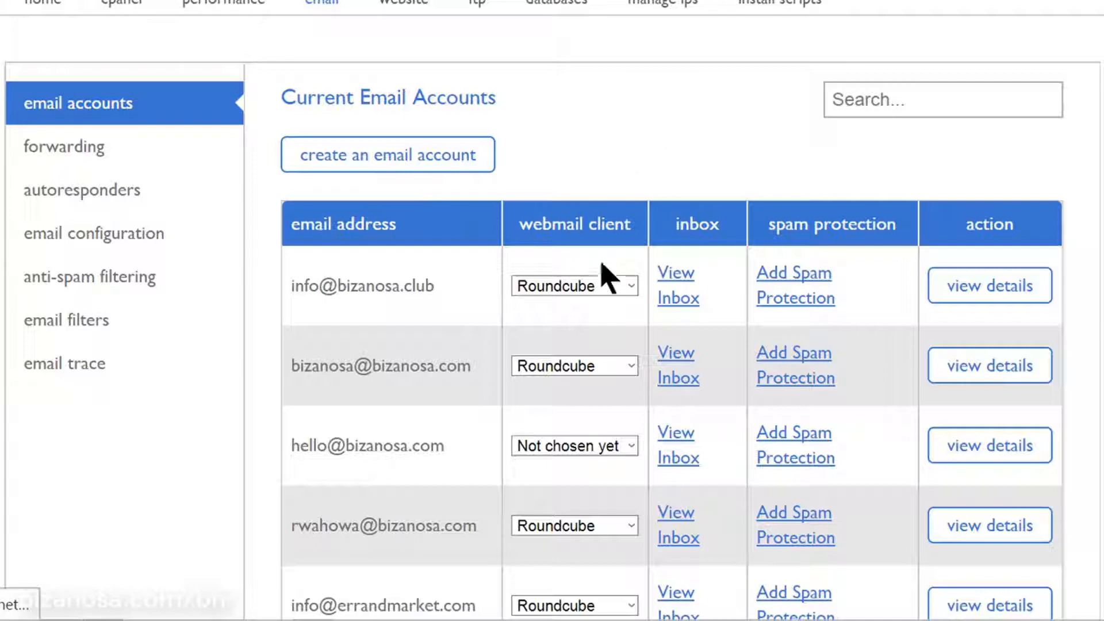
Open a new browser tab and go to bizanosa.club/webmail.
right_click(676, 283)
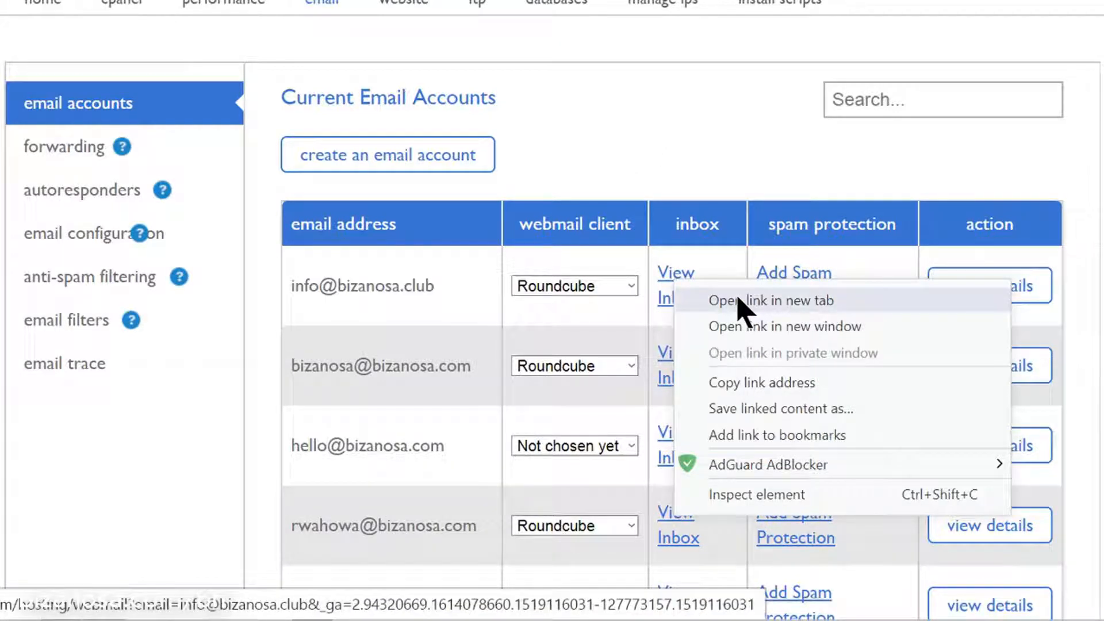
click(713, 130)
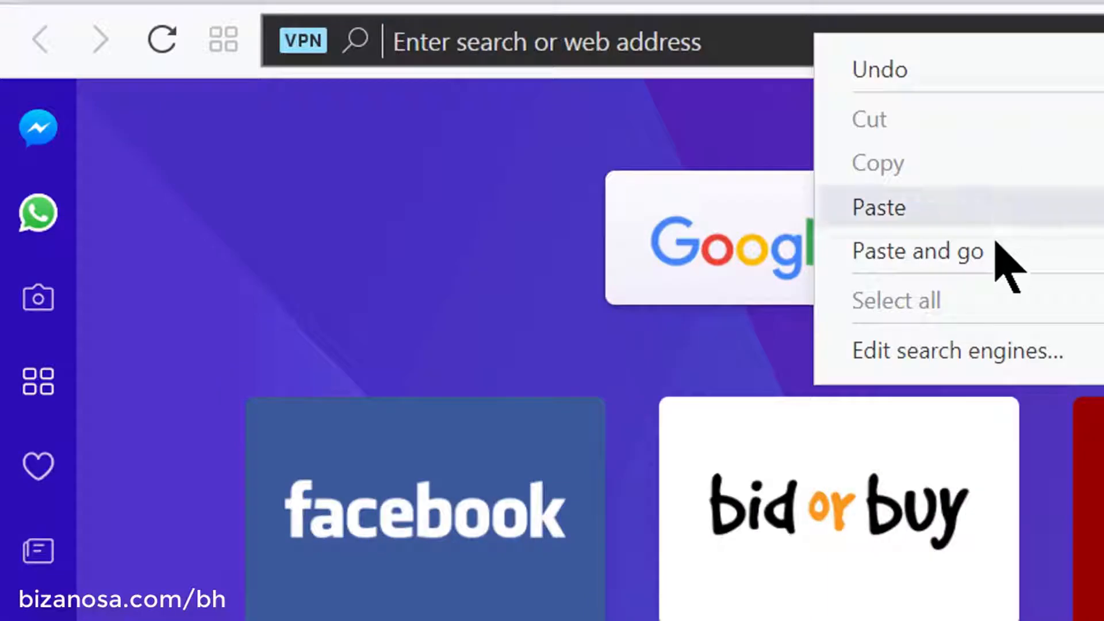
click(992, 251)
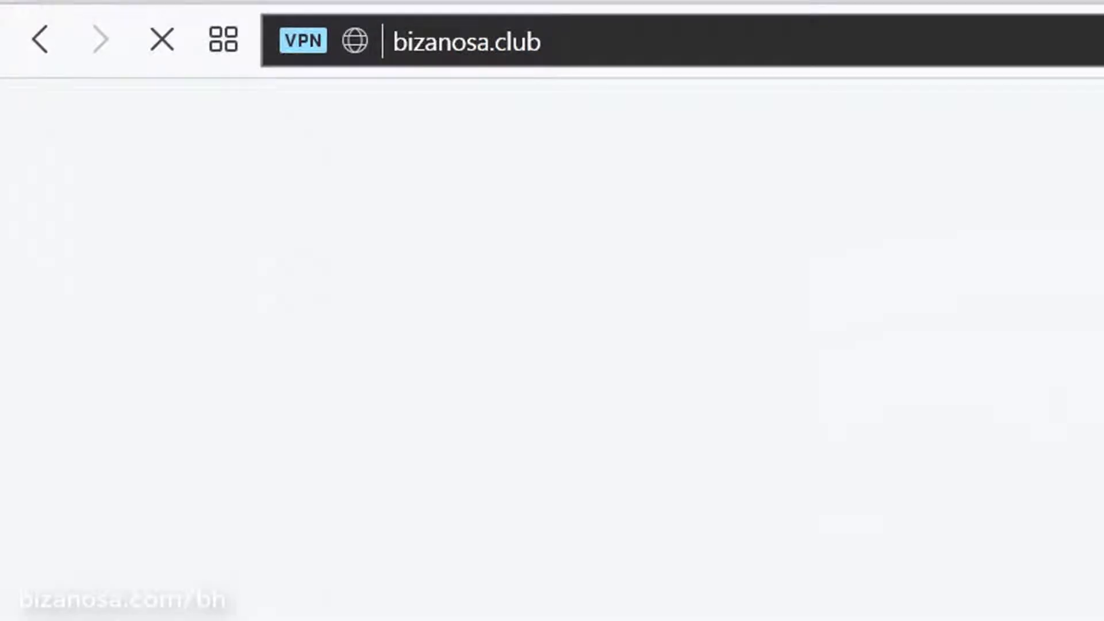
key(ctrl+t)
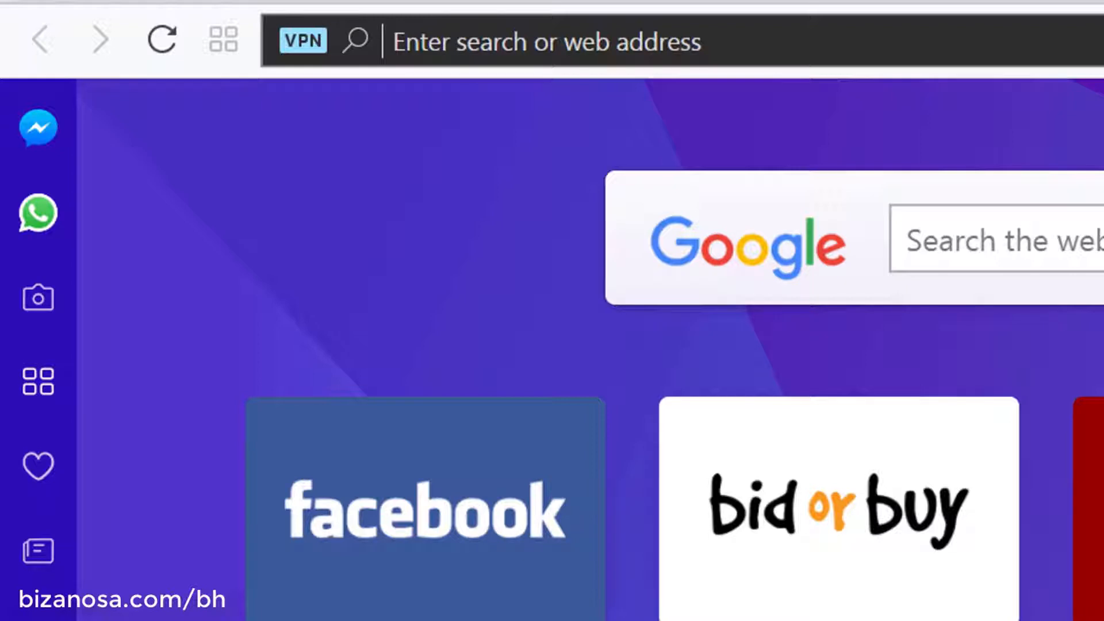
text(bizanosa.club)
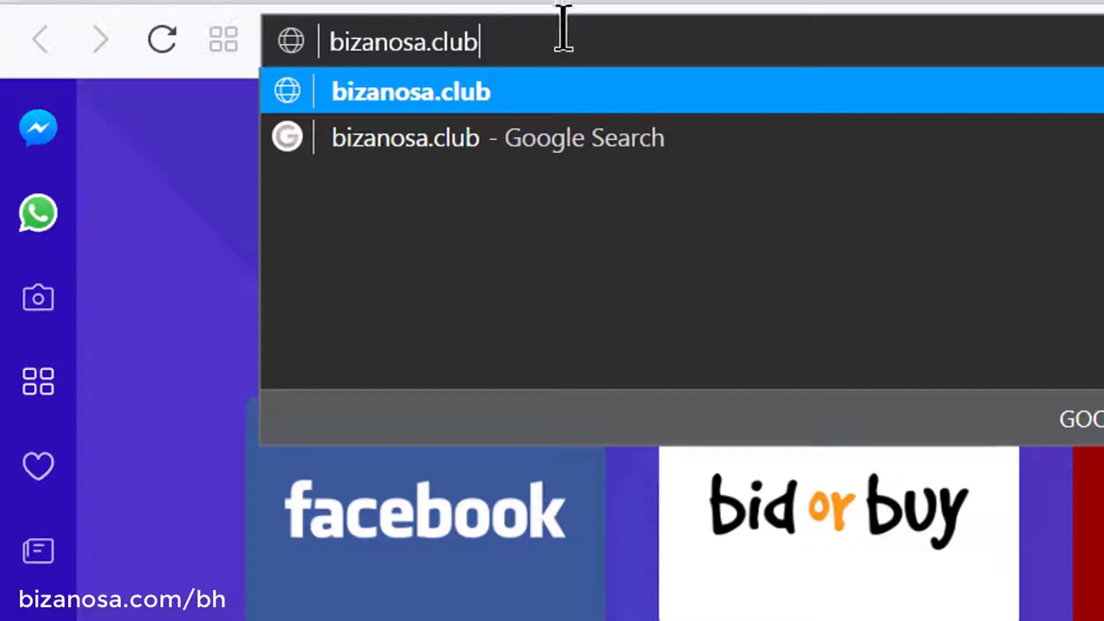
text(/)
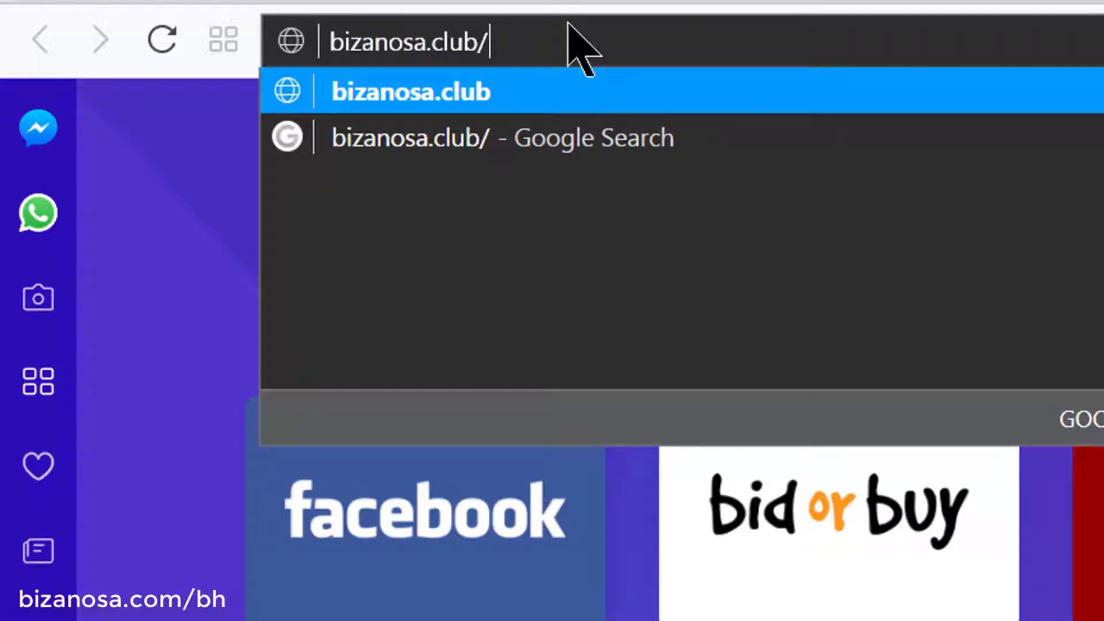
text(web)
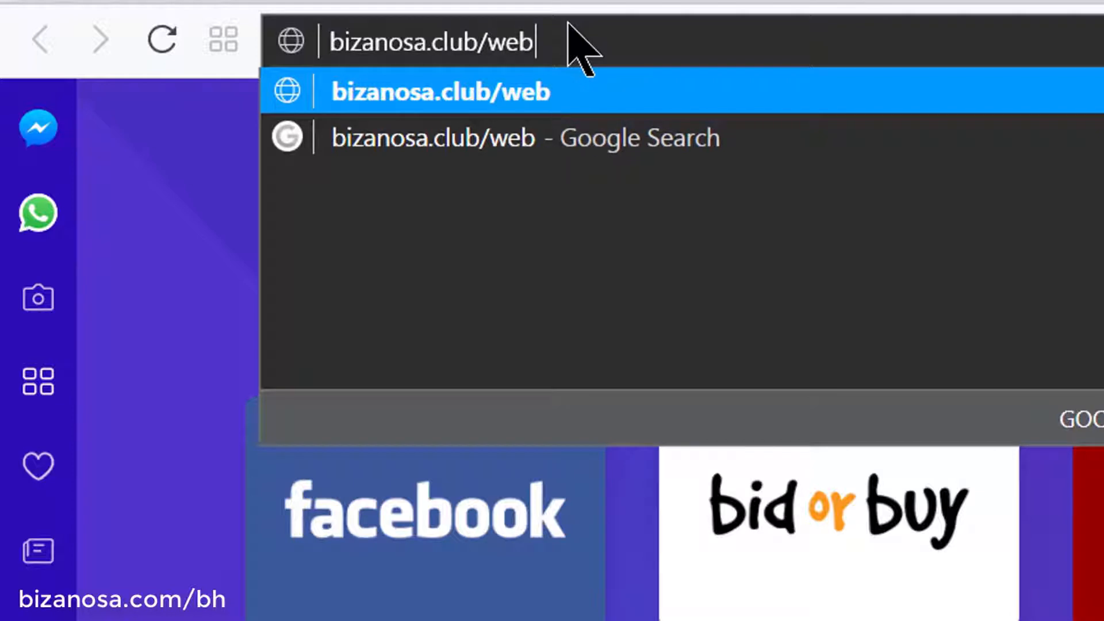
text(mail)
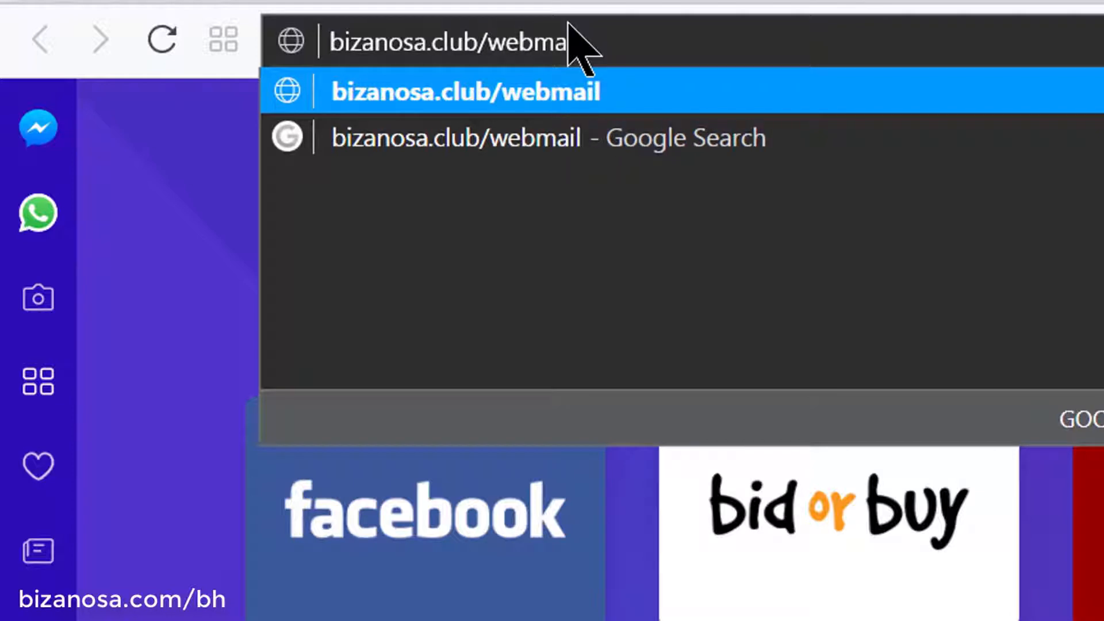
key(Return)
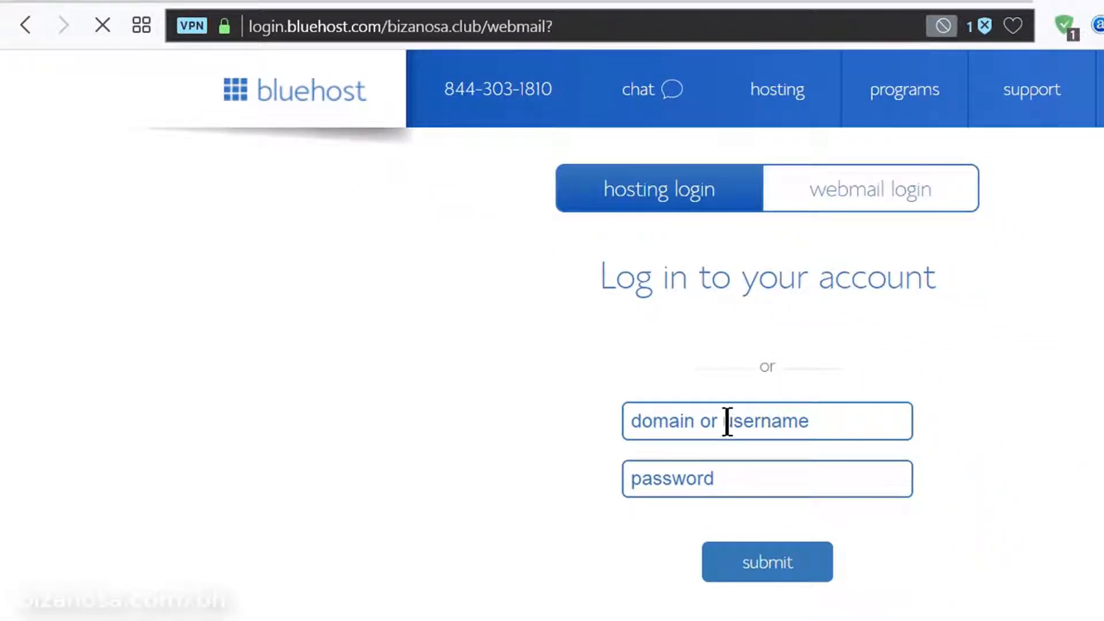
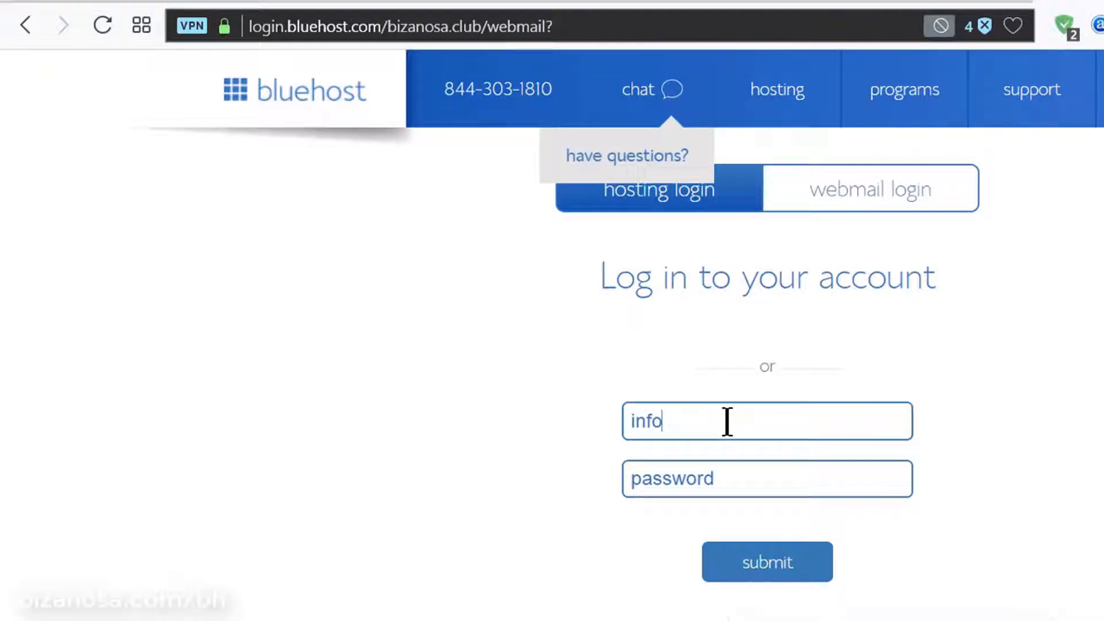
Submit the webmail login with the info mailbox's full email address and password.
right_click(731, 416)
click(731, 547)
click(734, 486)
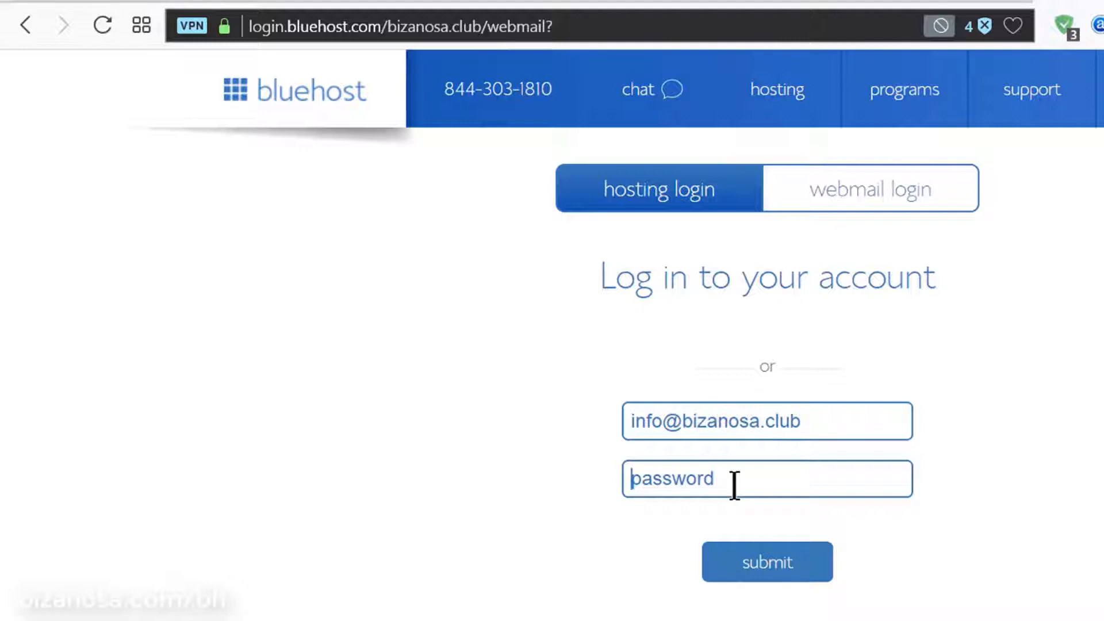
text(•••••••••••)
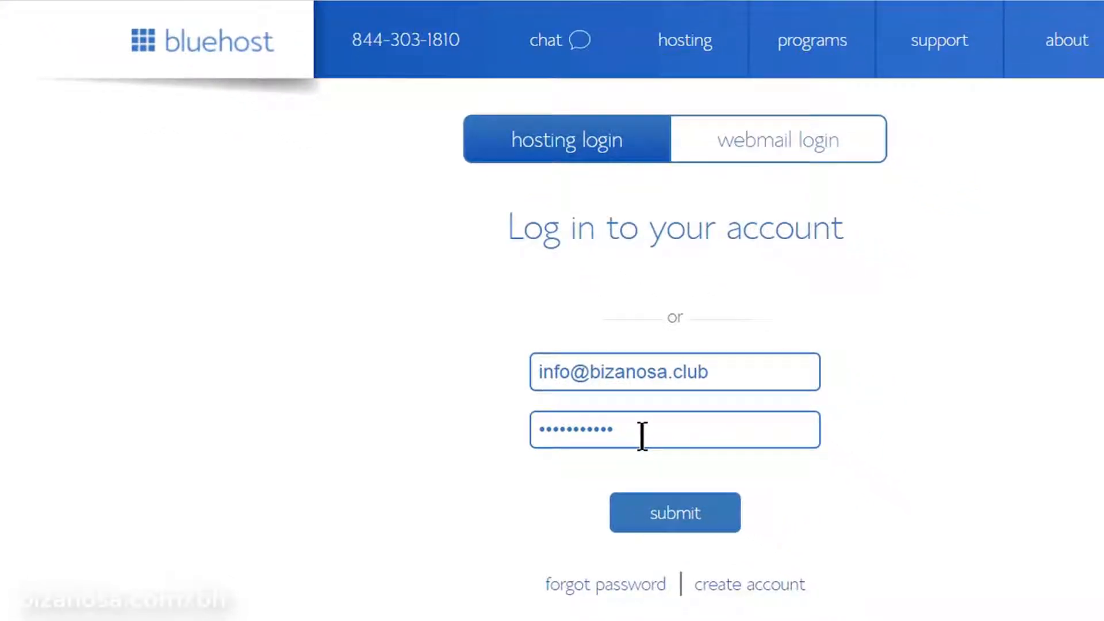
key(Return)
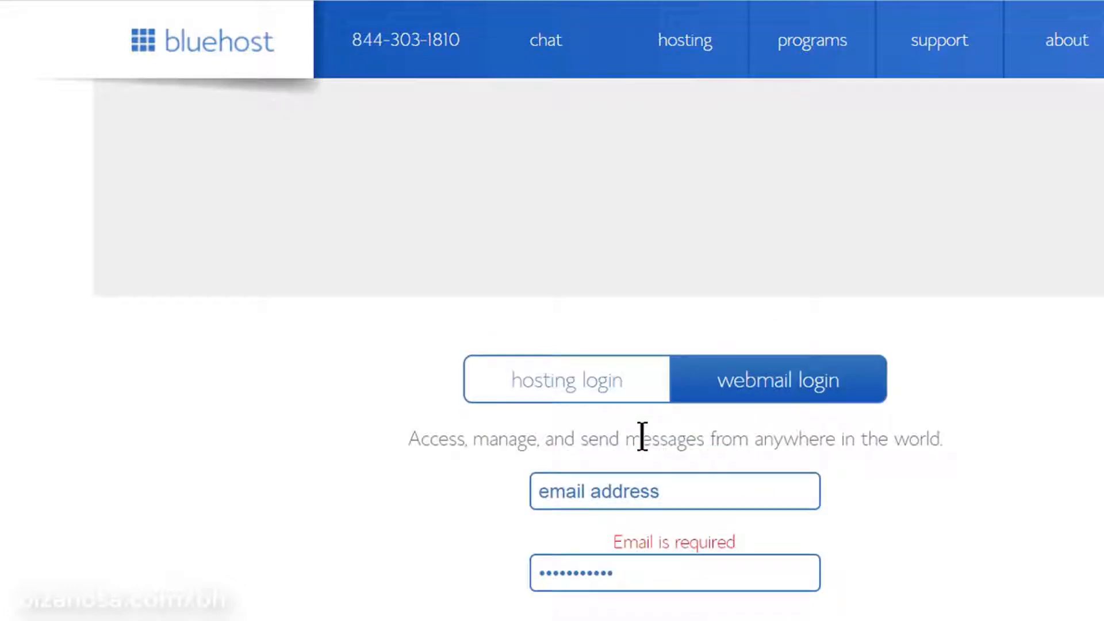
Re-enter the mailbox's full email address and password in the webmail login form.
click(695, 488)
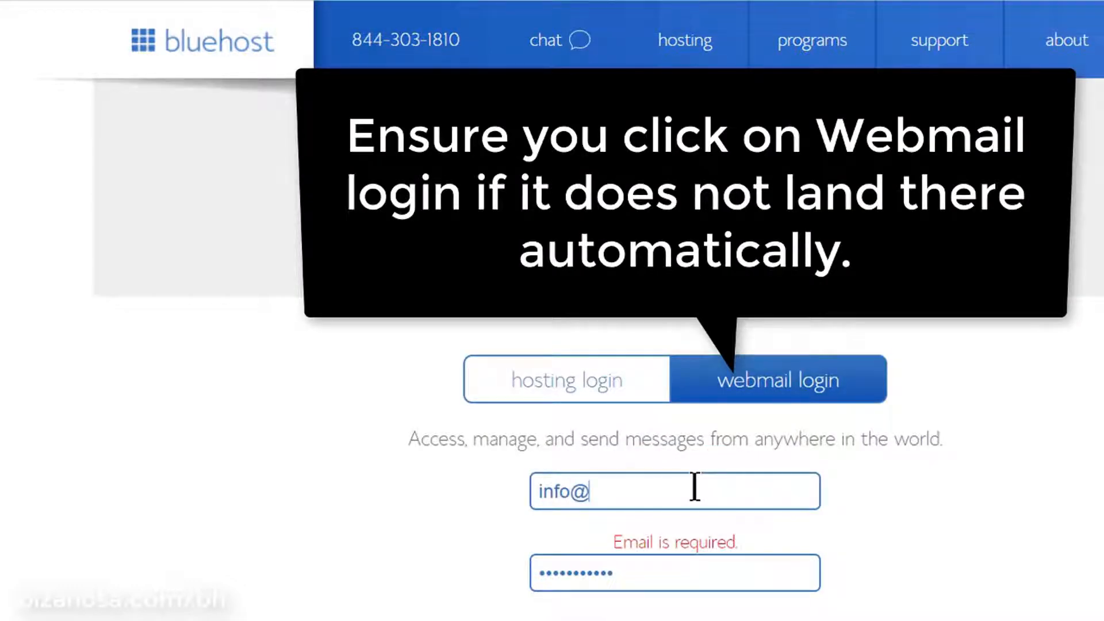
right_click(659, 485)
click(748, 196)
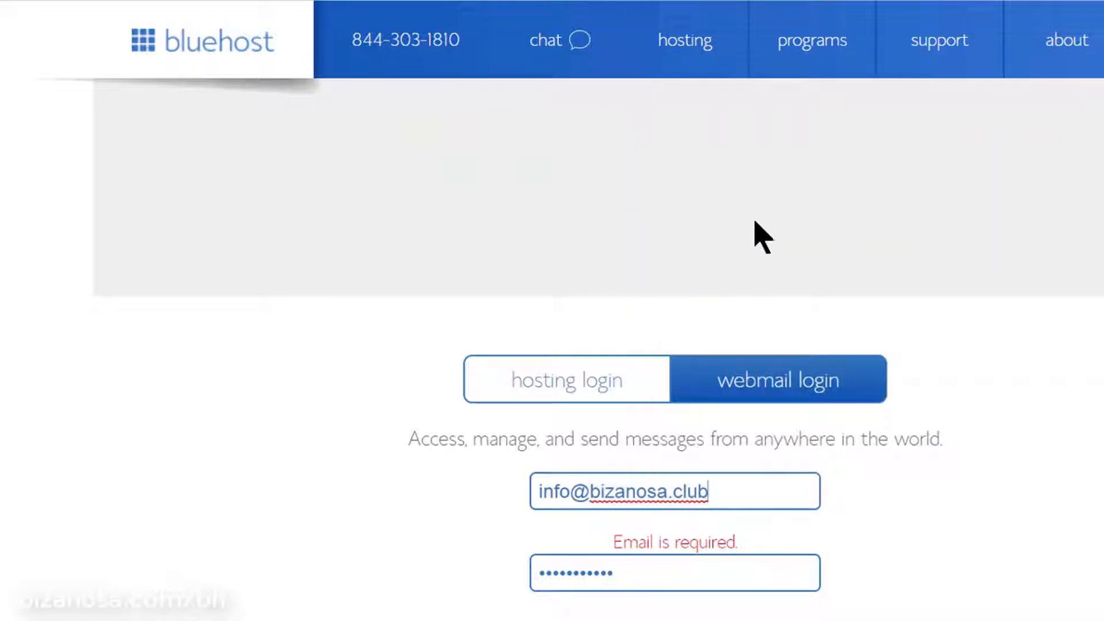
key(Tab)
text(•••••••••••)
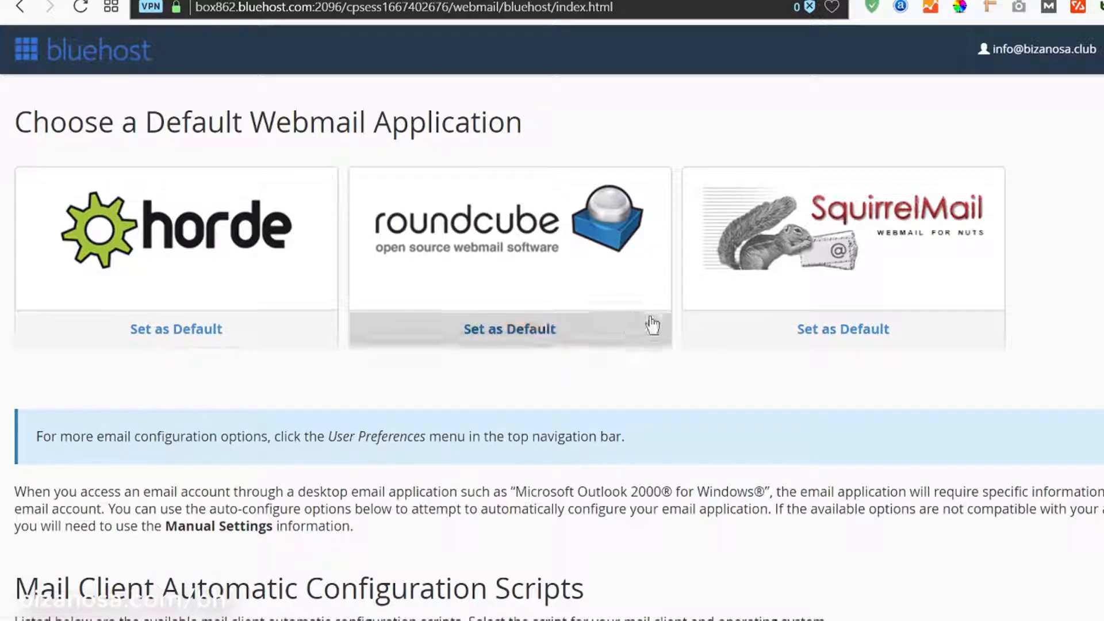
Review the mail client configuration settings, then set Roundcube as the default webmail application.
scroll(644, 345, down, 5)
scroll(647, 331, up, 5)
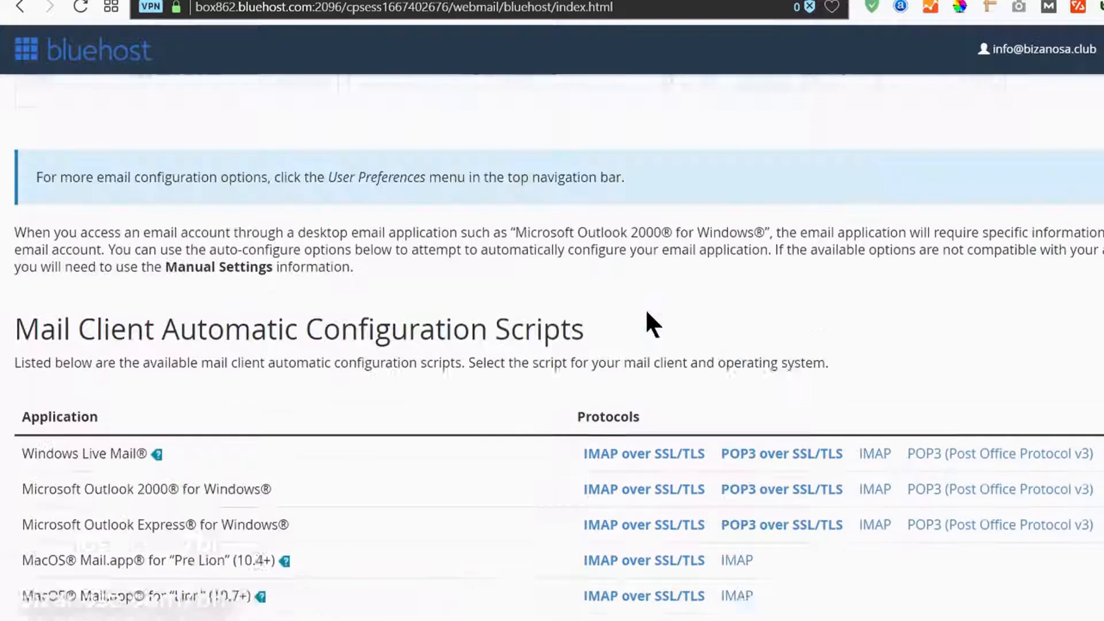
scroll(696, 395, down, 5)
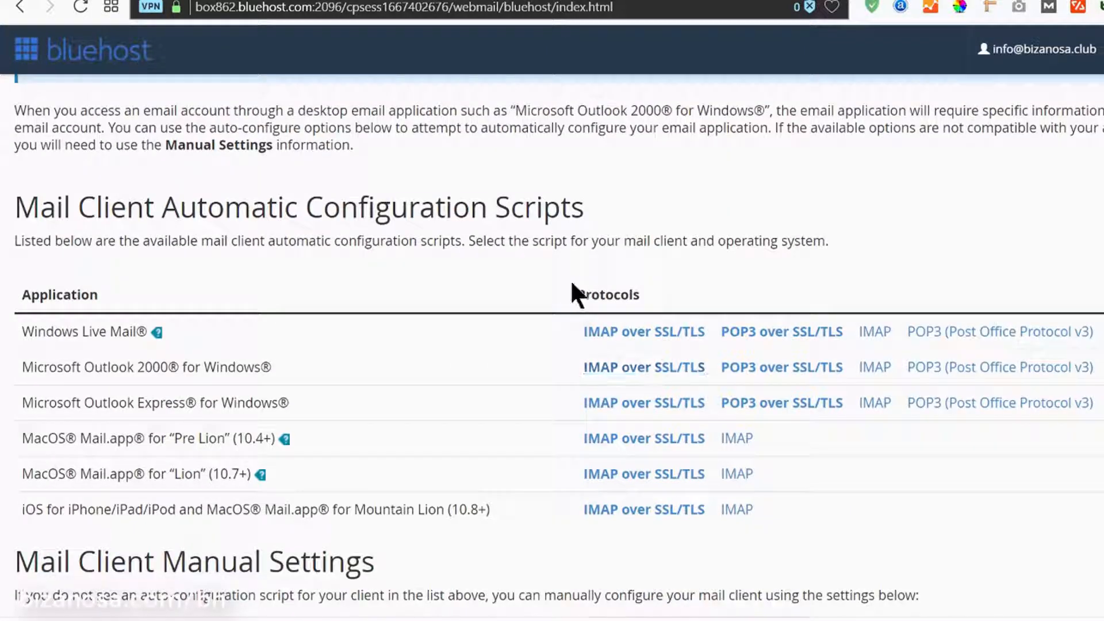
scroll(644, 237, down, 2)
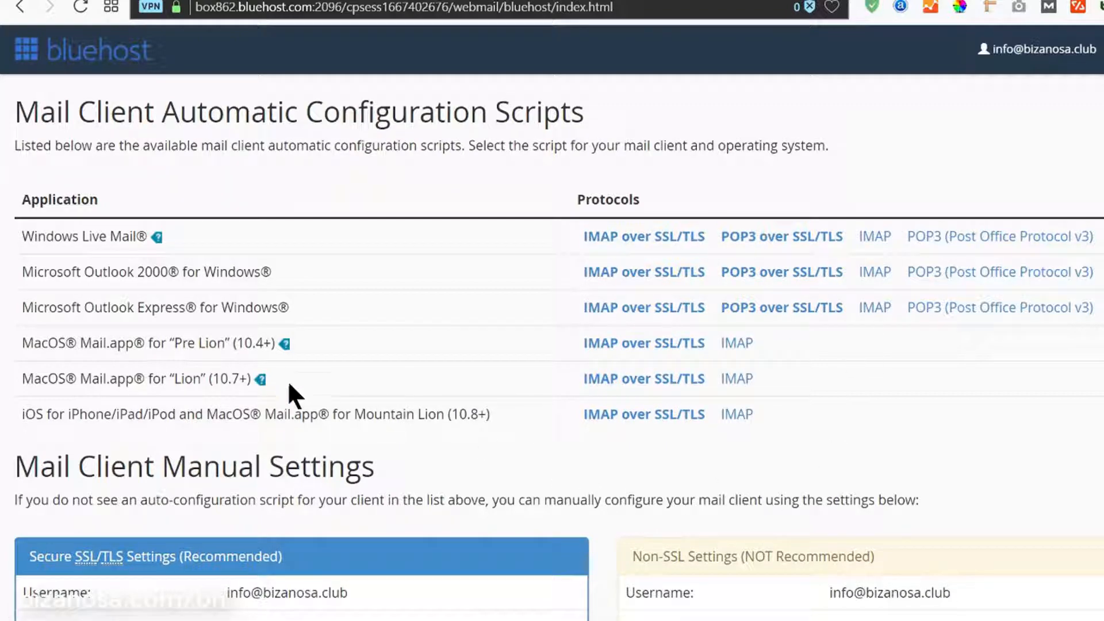
scroll(517, 402, down, 5)
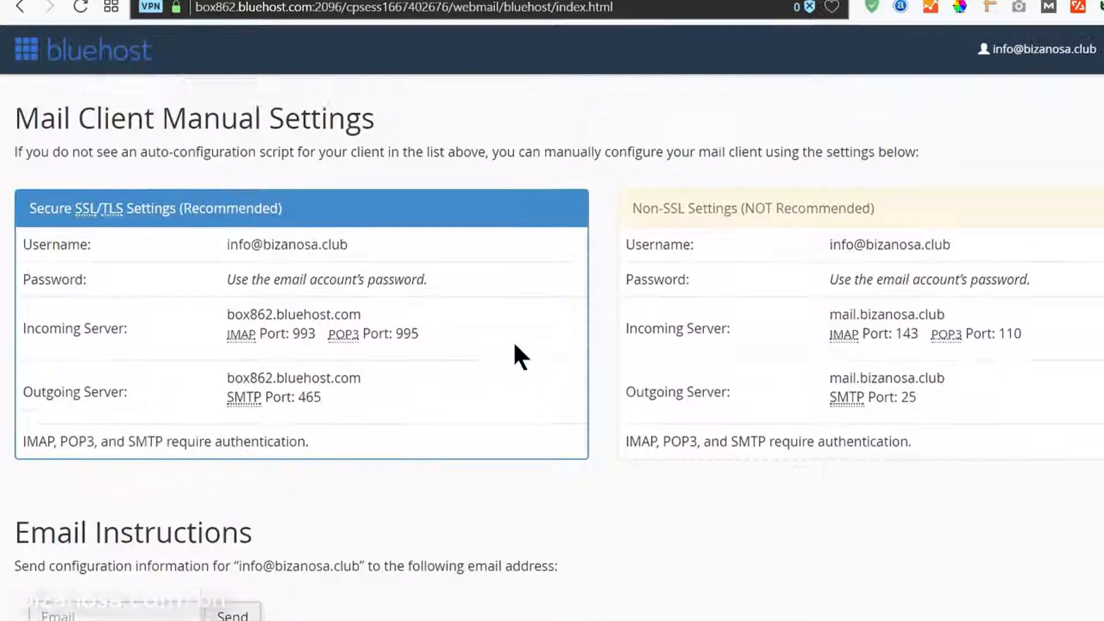
scroll(515, 351, up, 10)
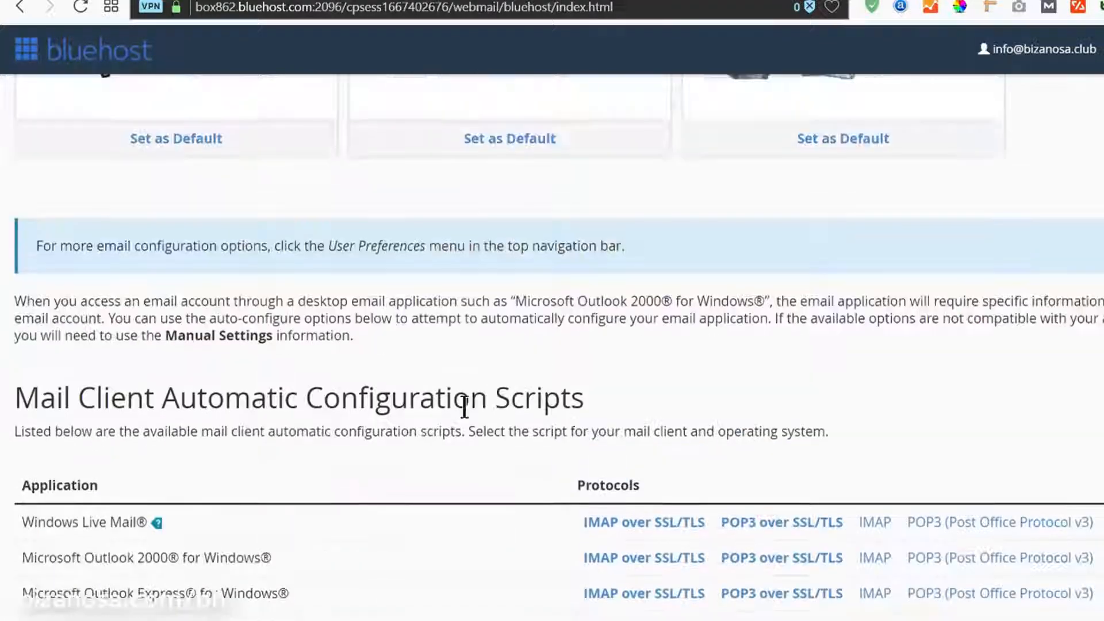
scroll(489, 437, down, 3)
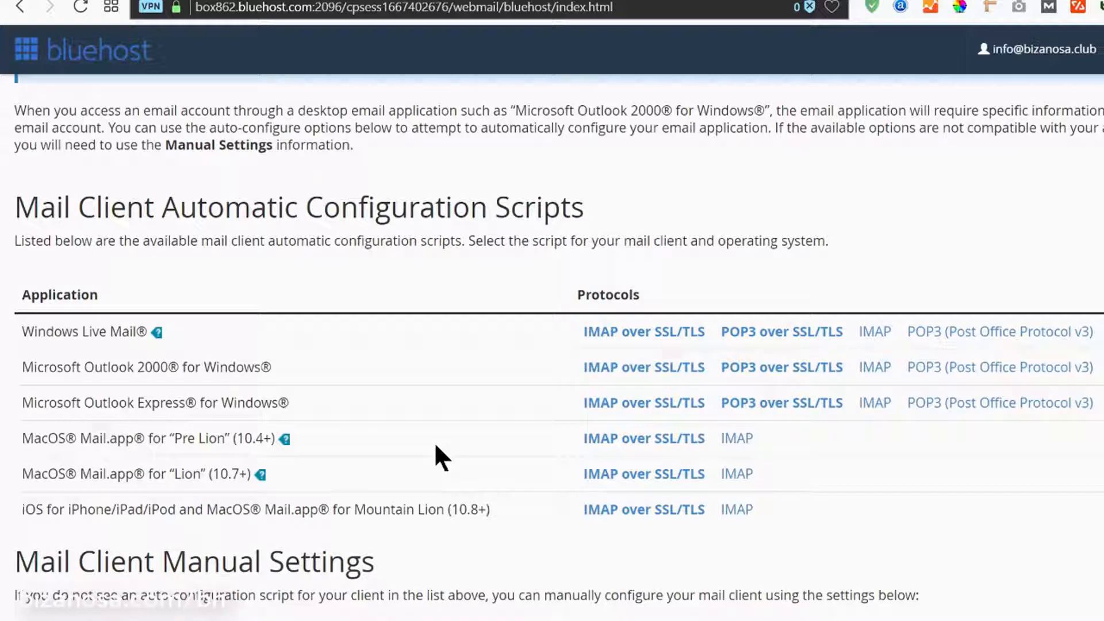
scroll(435, 446, down, 2)
scroll(414, 397, up, 6)
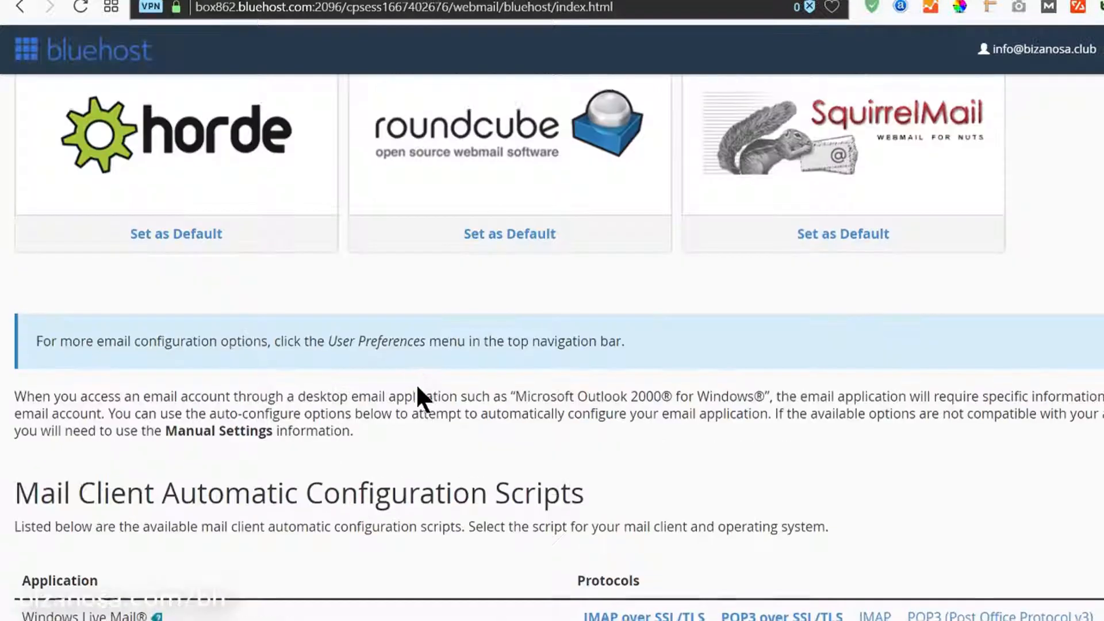
scroll(415, 383, up, 2)
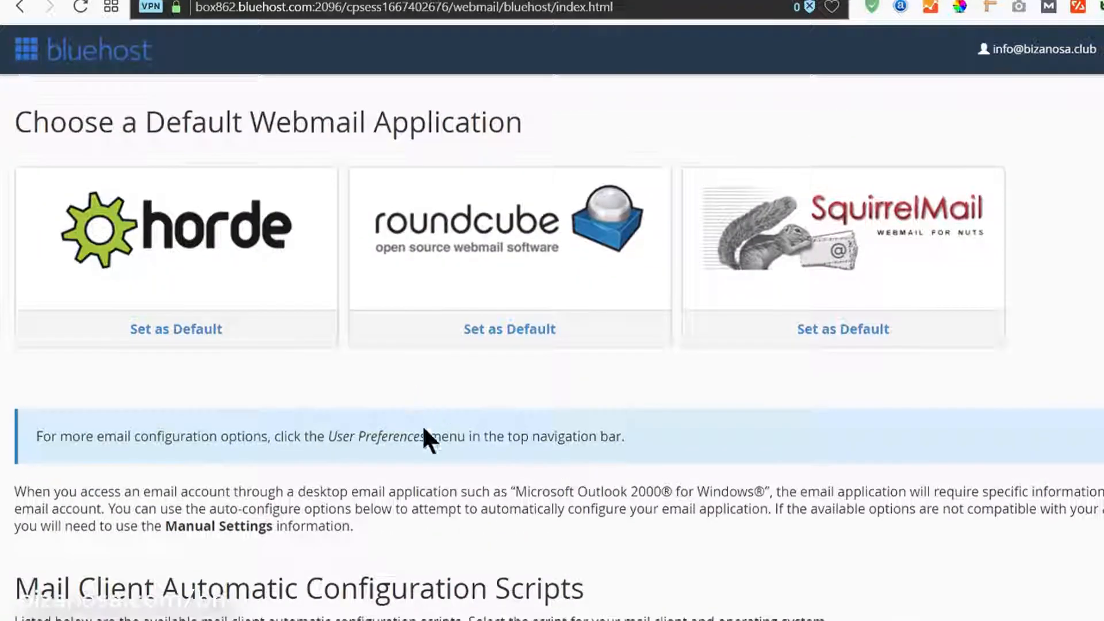
click(499, 335)
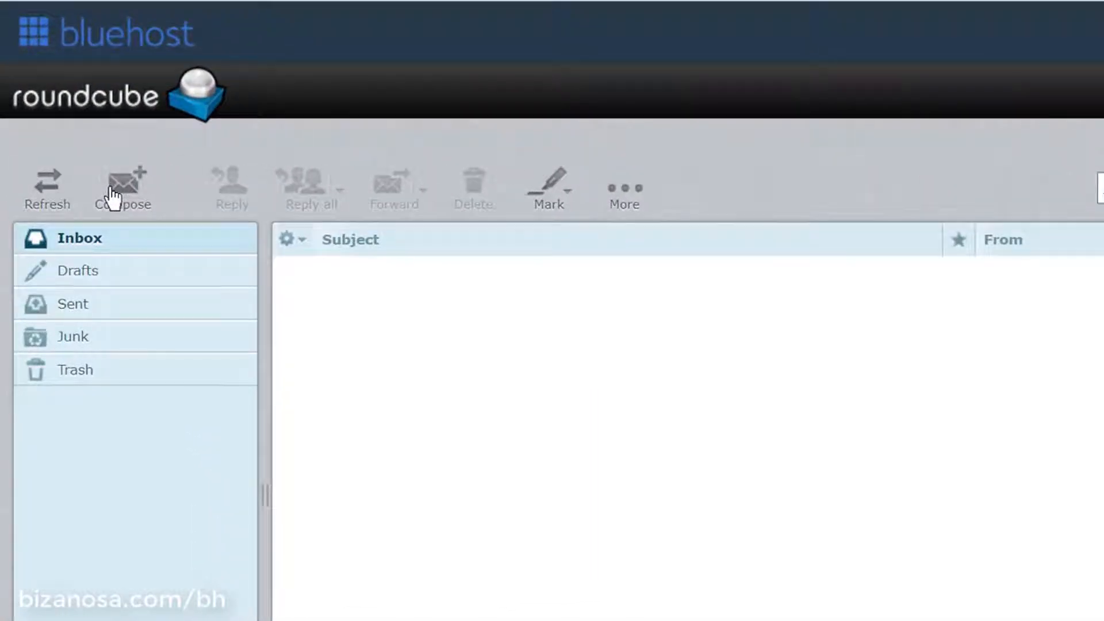
Compose a message to the recipient's Gmail address with subject 'Holla' and body 'Wie?'.
click(112, 198)
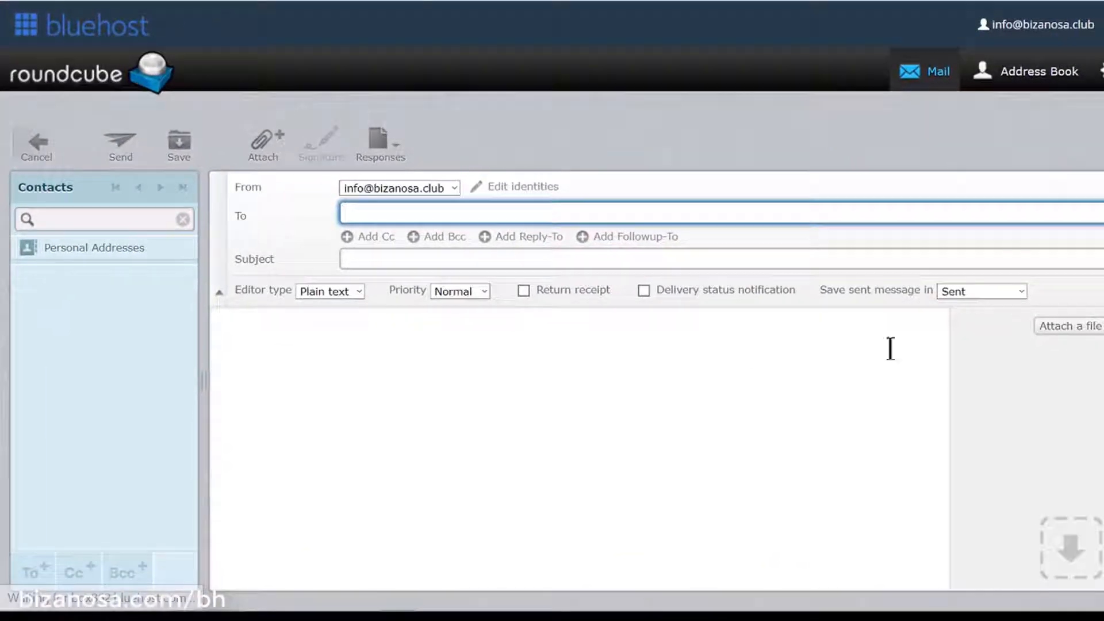
click(455, 259)
text(Holla)
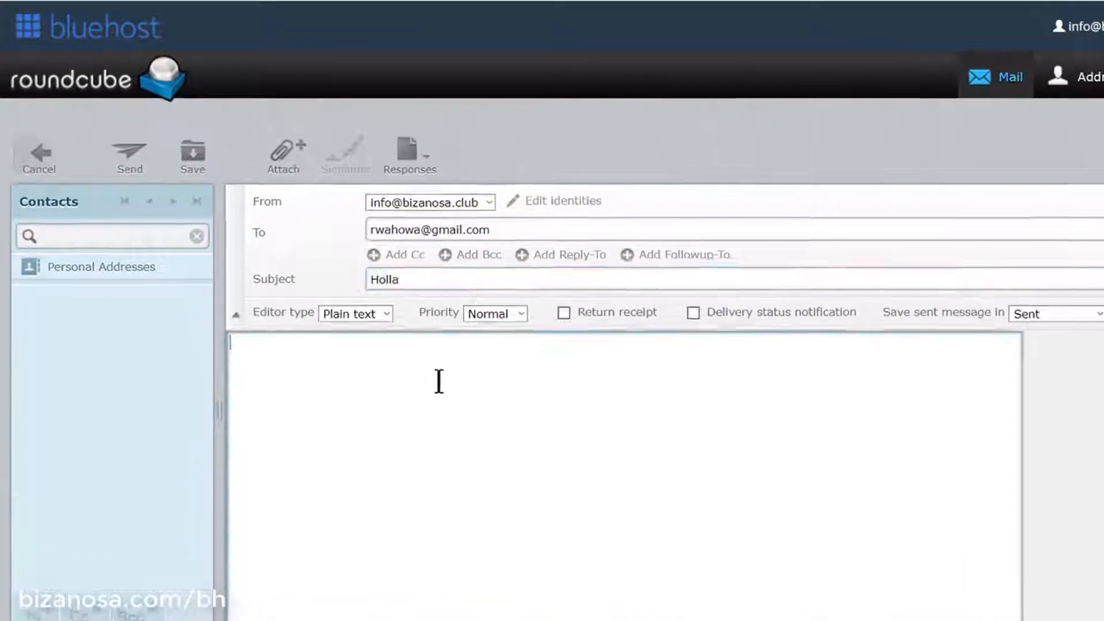
click(434, 374)
text(Wie geht es)
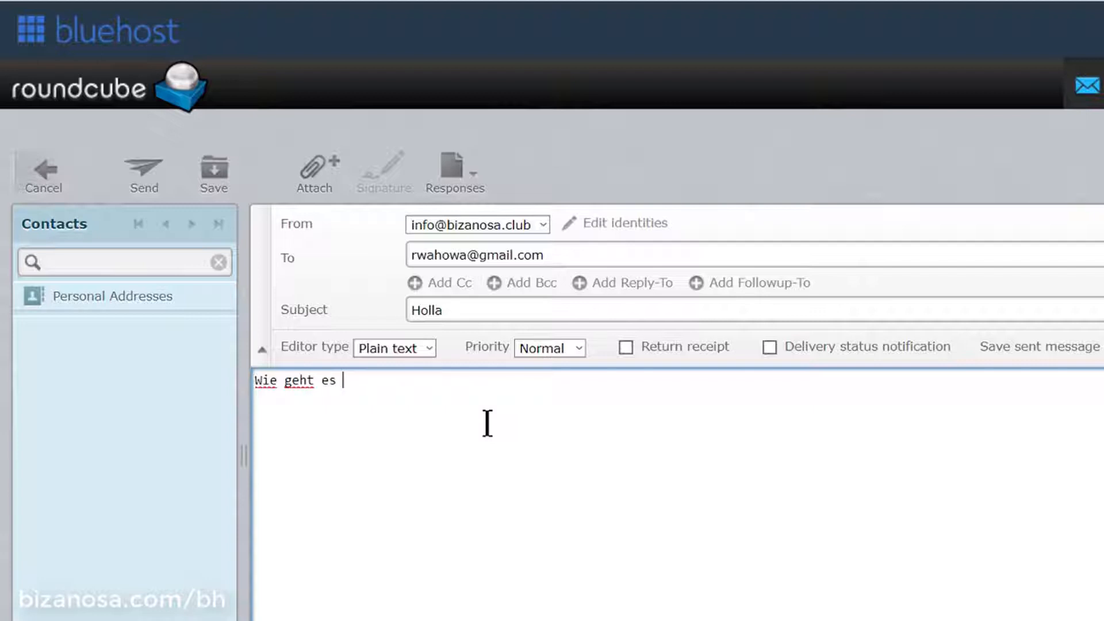
text(?)
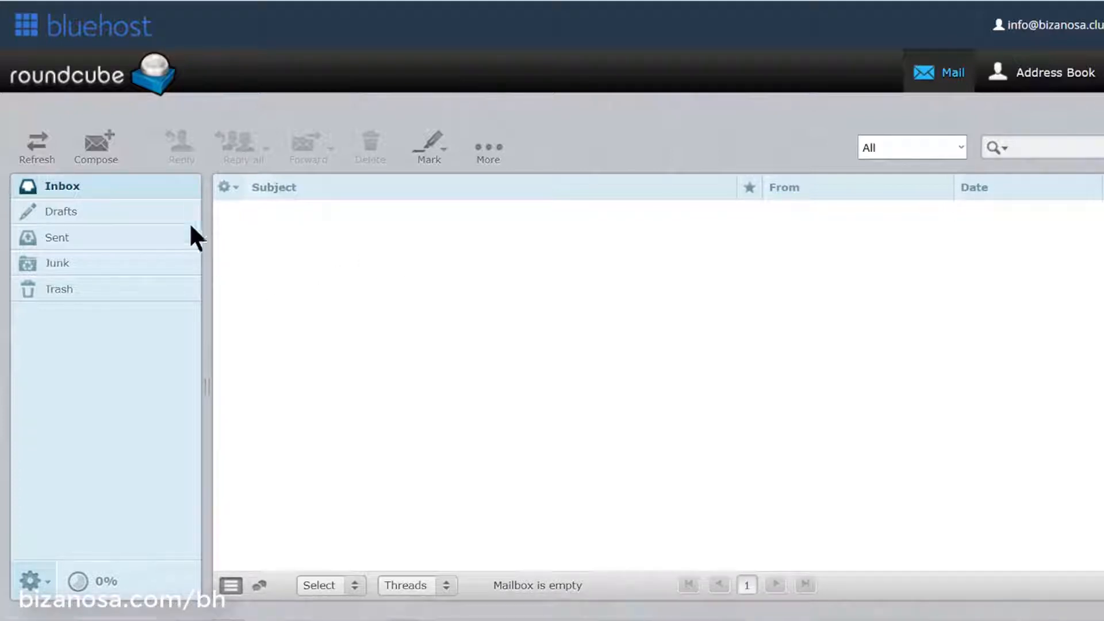
Start a new Roundcube message and switch its editor to HTML.
click(102, 148)
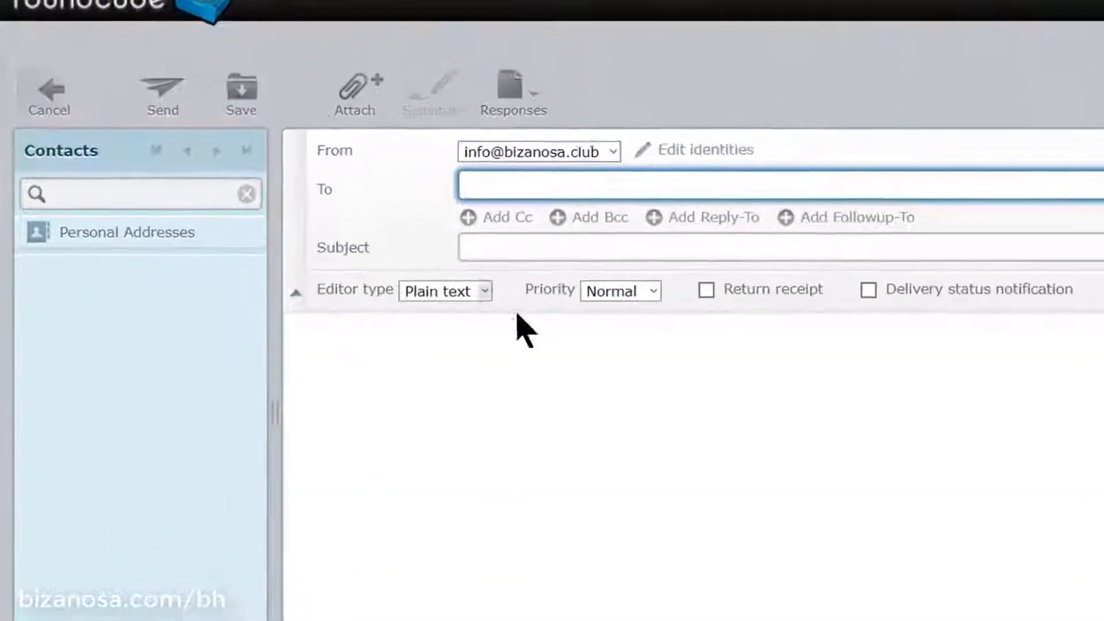
click(490, 303)
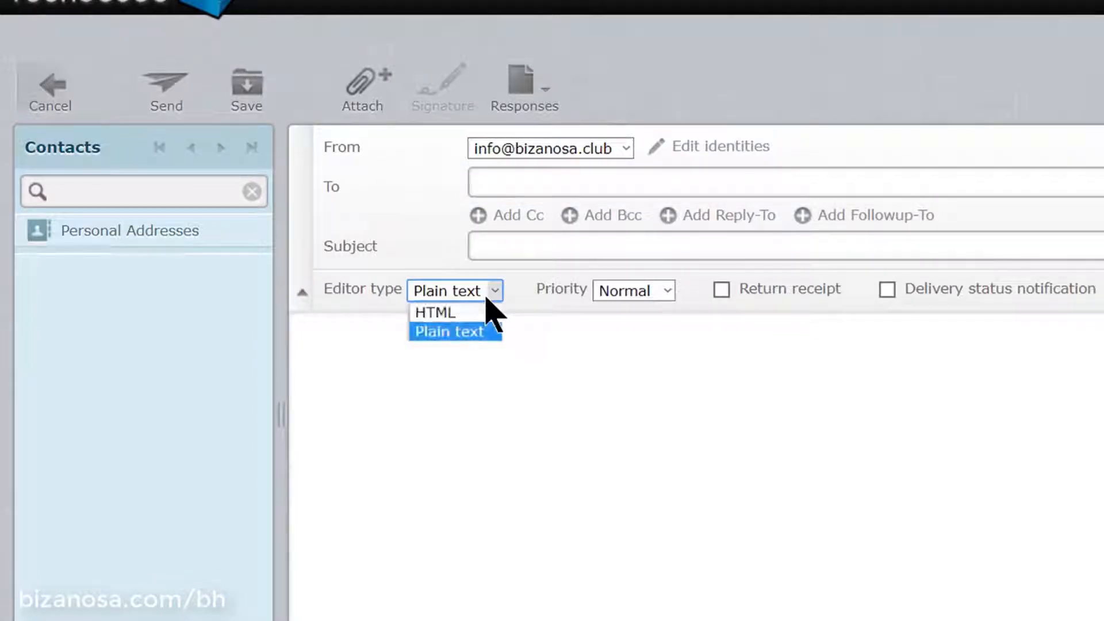
click(454, 314)
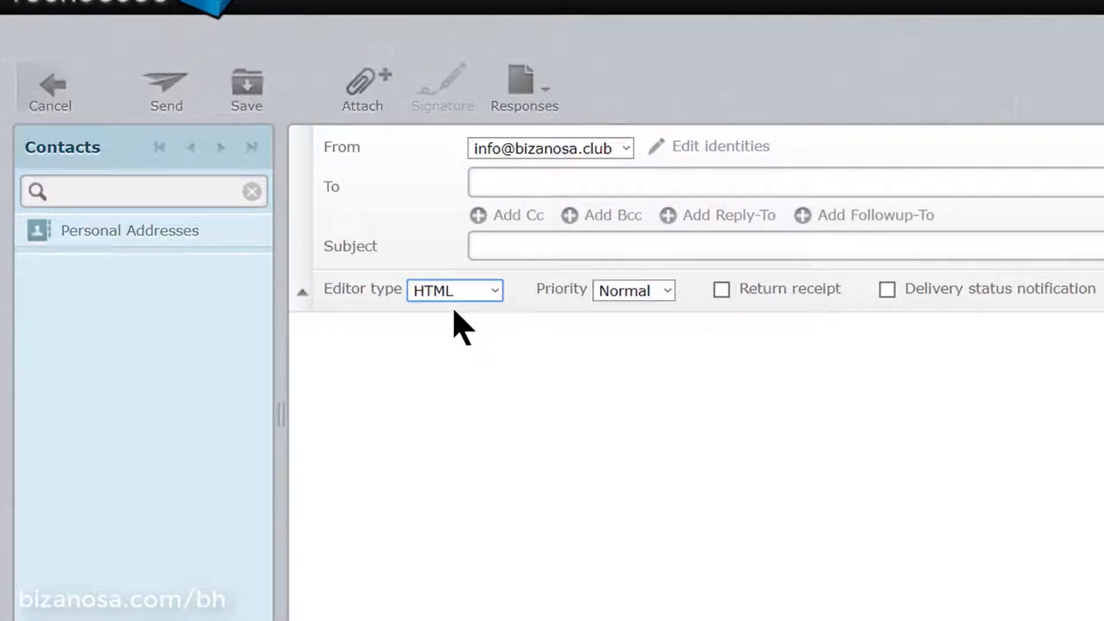
click(553, 347)
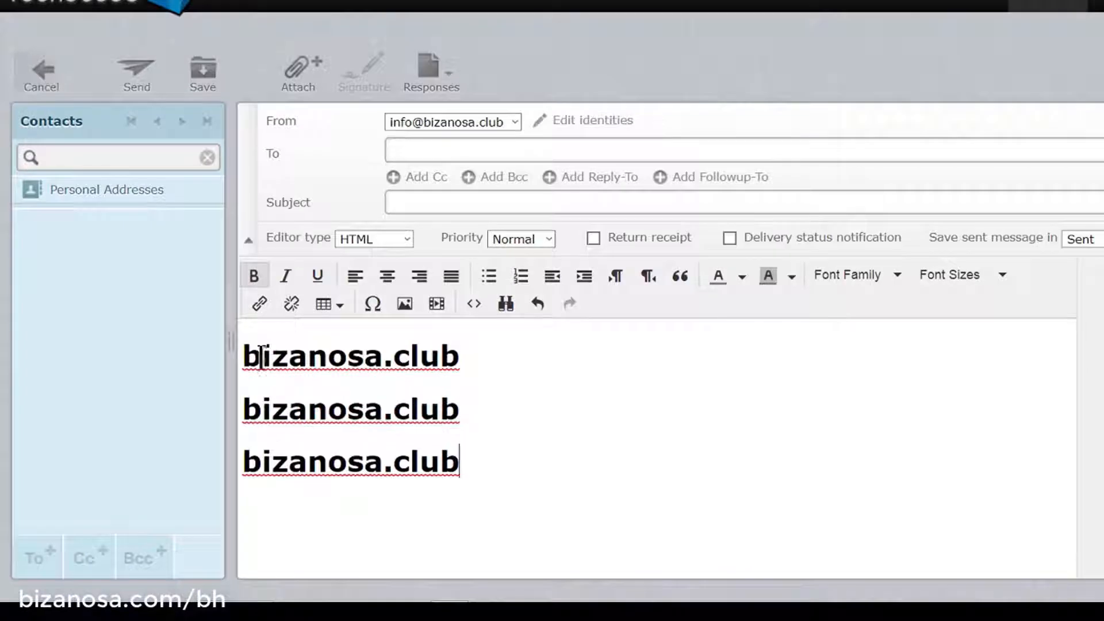
Add an empty line below the first bizanosa.club line of the message body.
drag(466, 348, 193, 354)
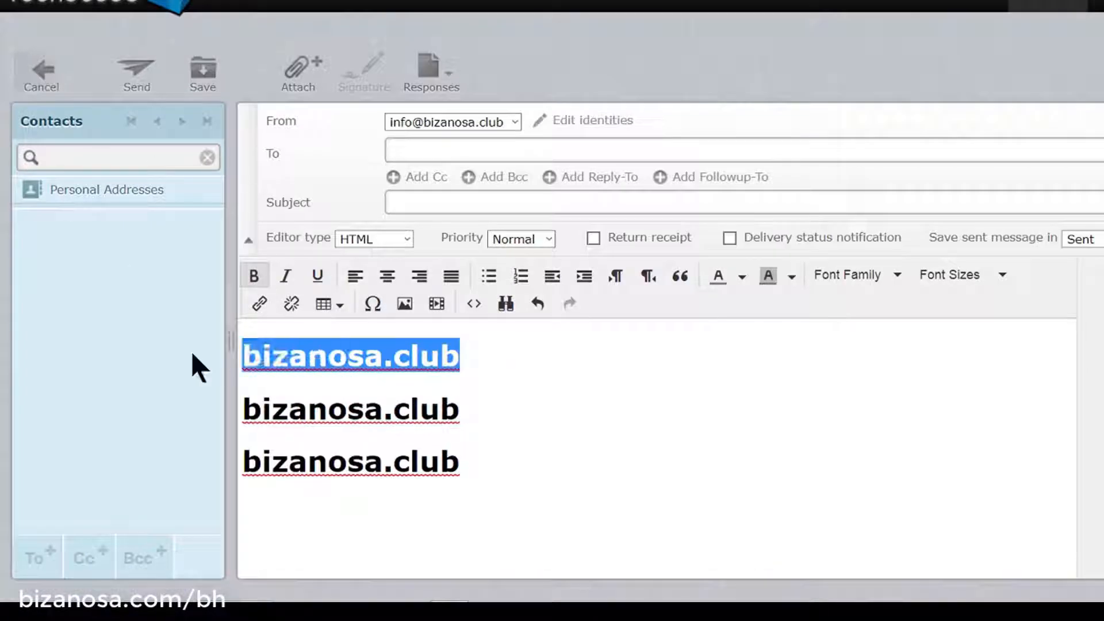
click(260, 304)
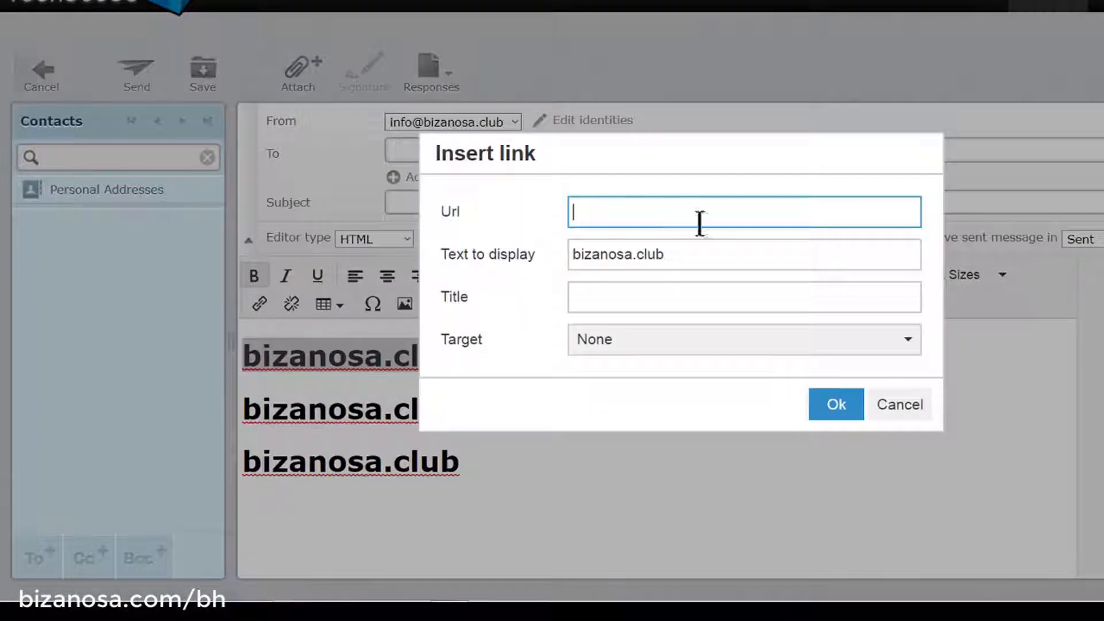
click(913, 415)
click(475, 359)
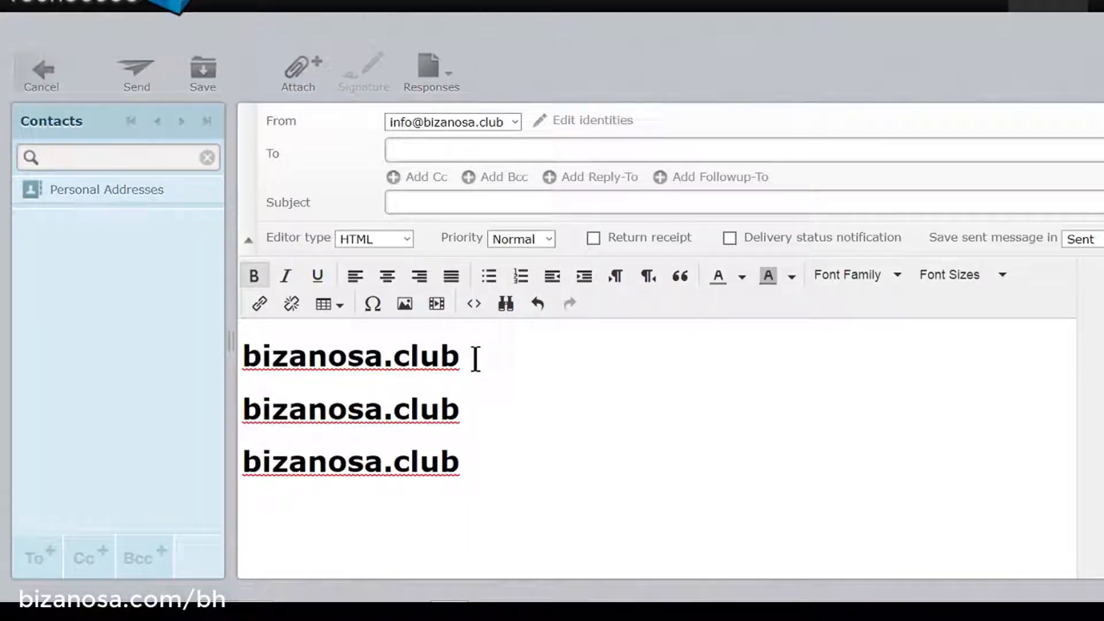
key(Return)
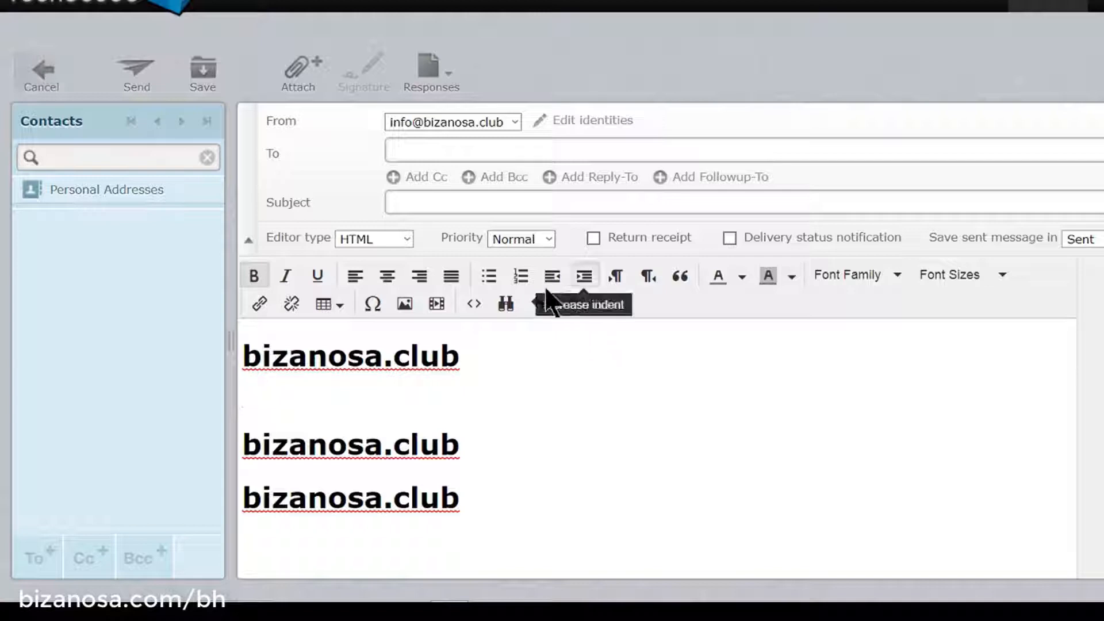
Upload 1 b w js.png and insert it as an image into the message.
click(404, 310)
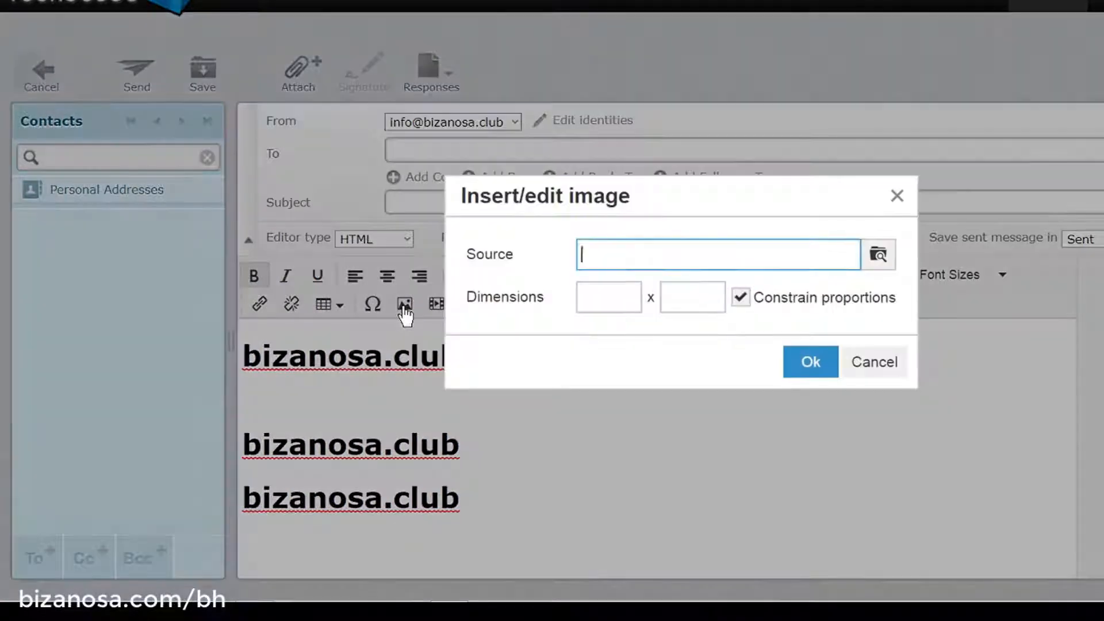
click(876, 257)
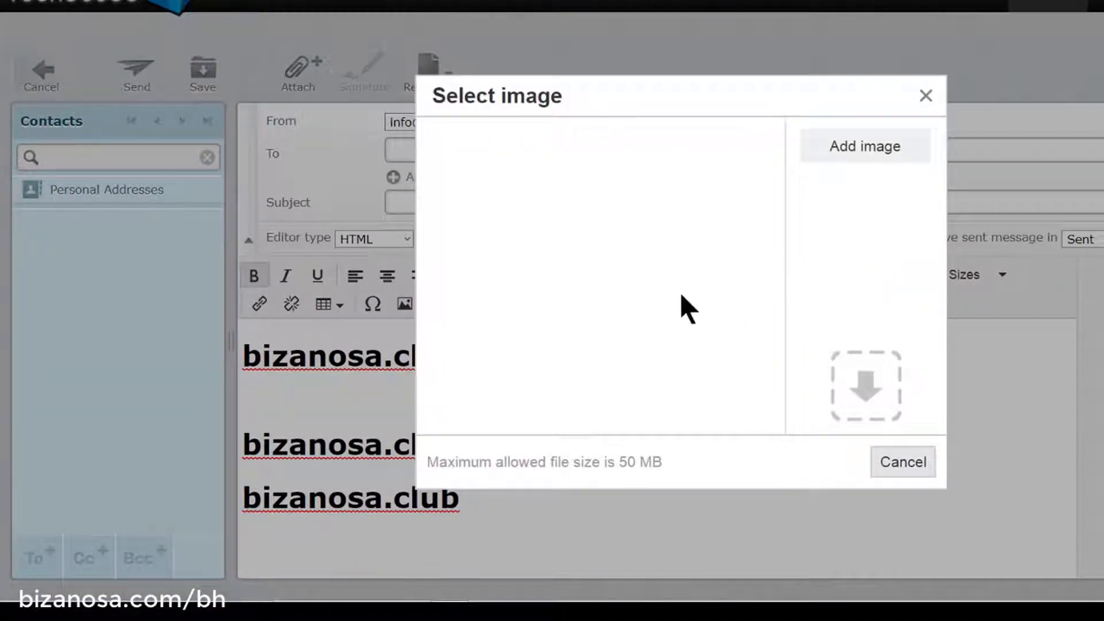
click(864, 149)
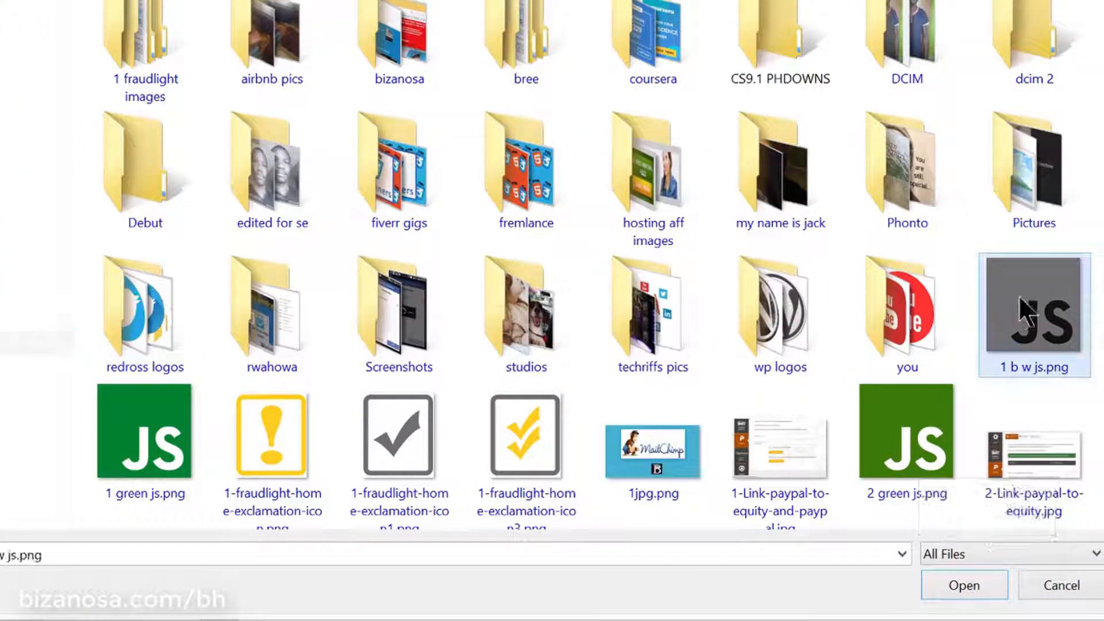
double_click(1018, 295)
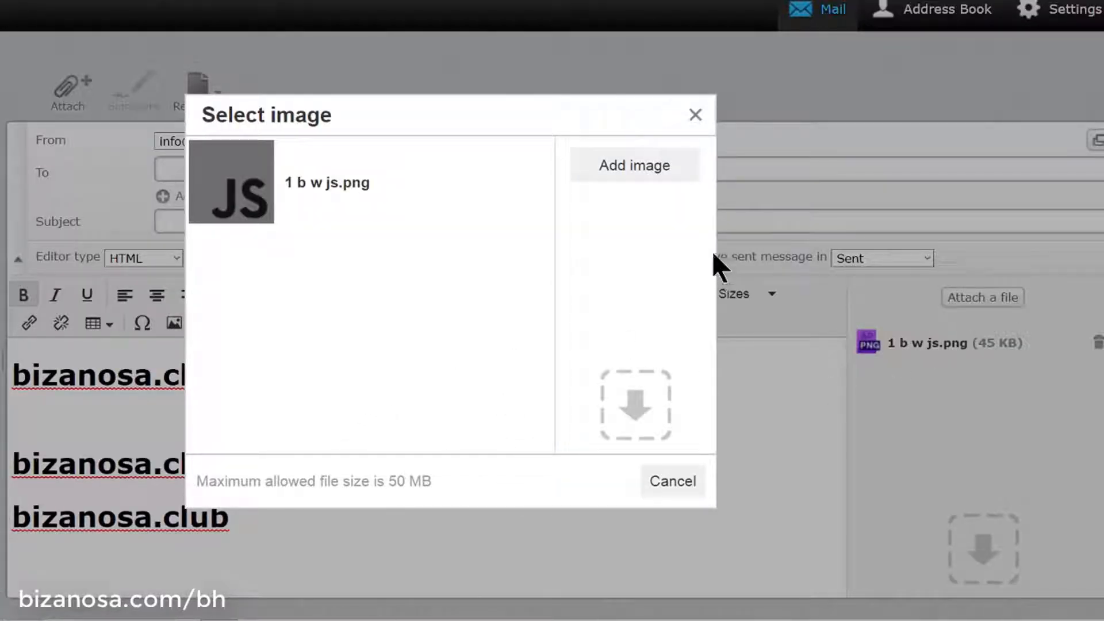
click(288, 191)
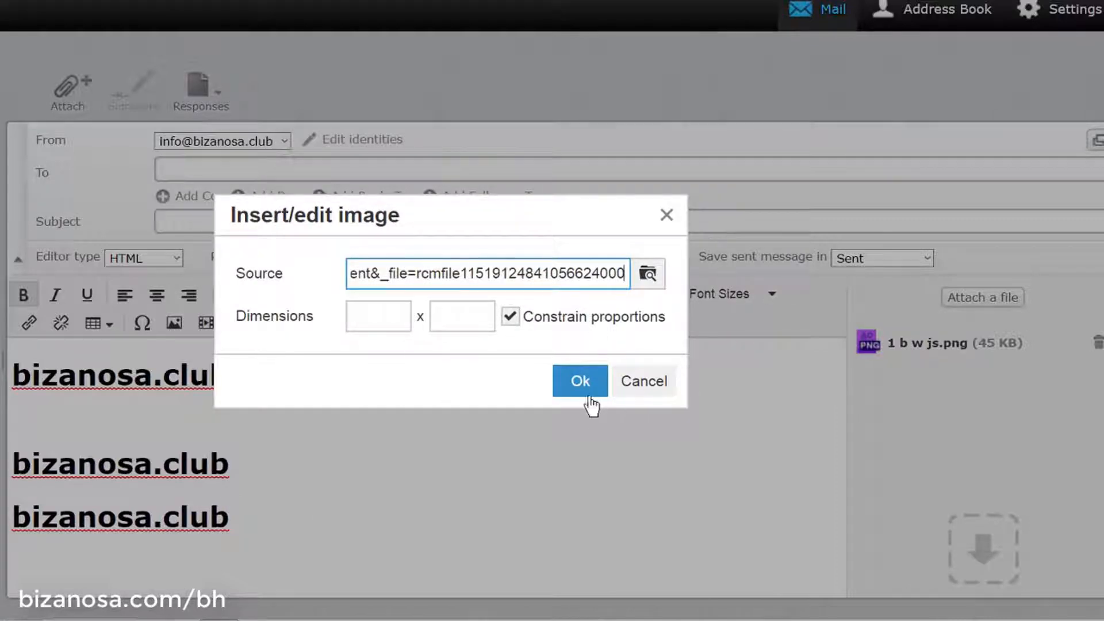
click(584, 383)
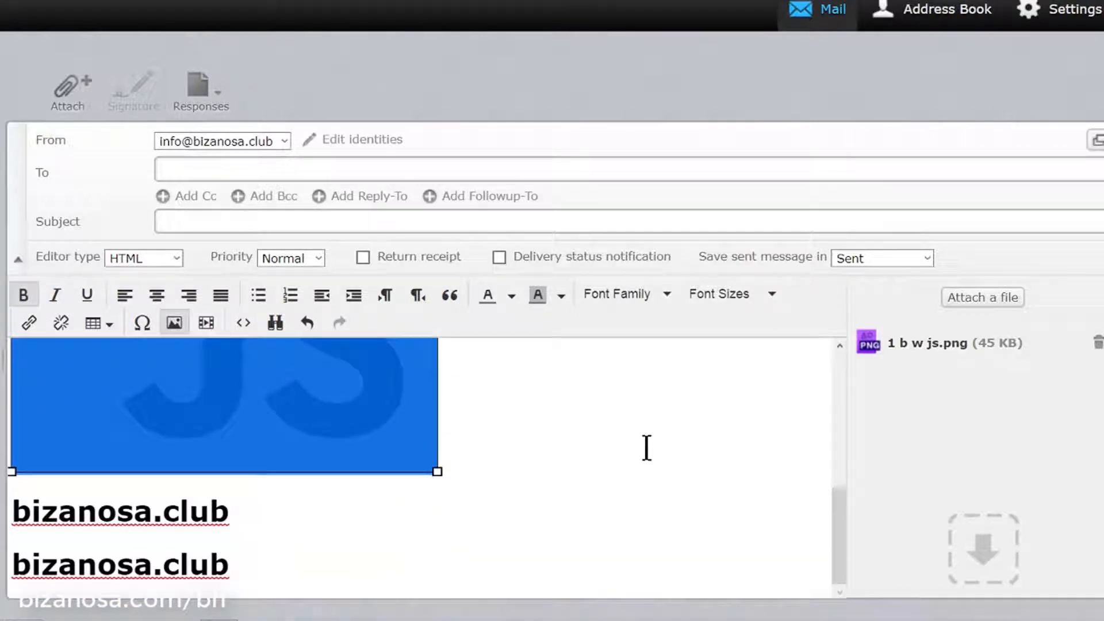
click(620, 457)
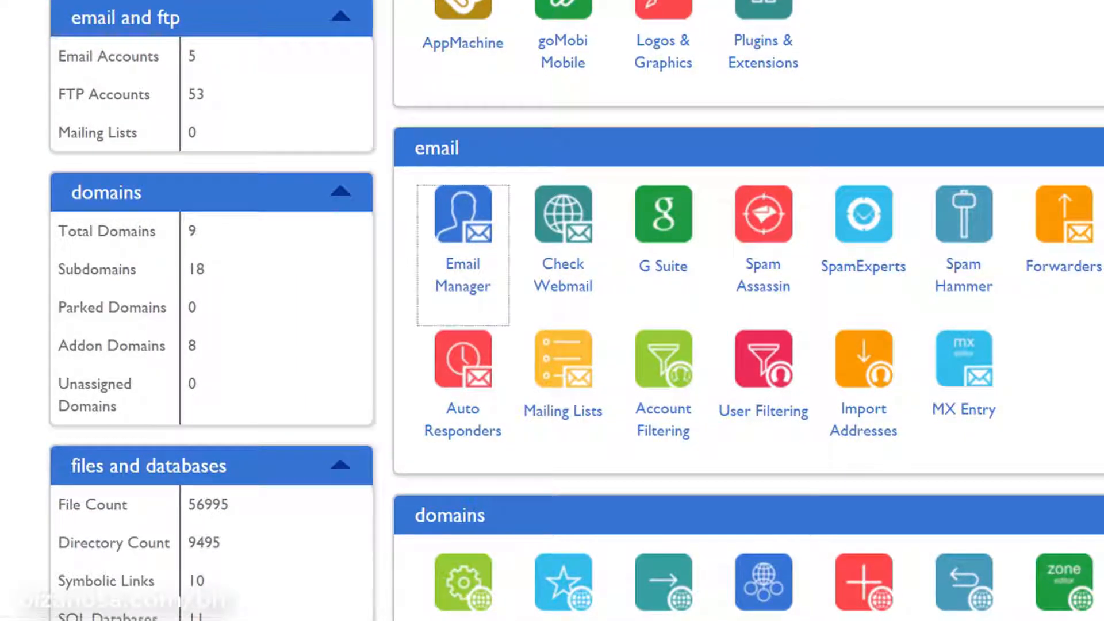
Open the email accounts manager and show the bizanosa.club info account's details.
click(443, 190)
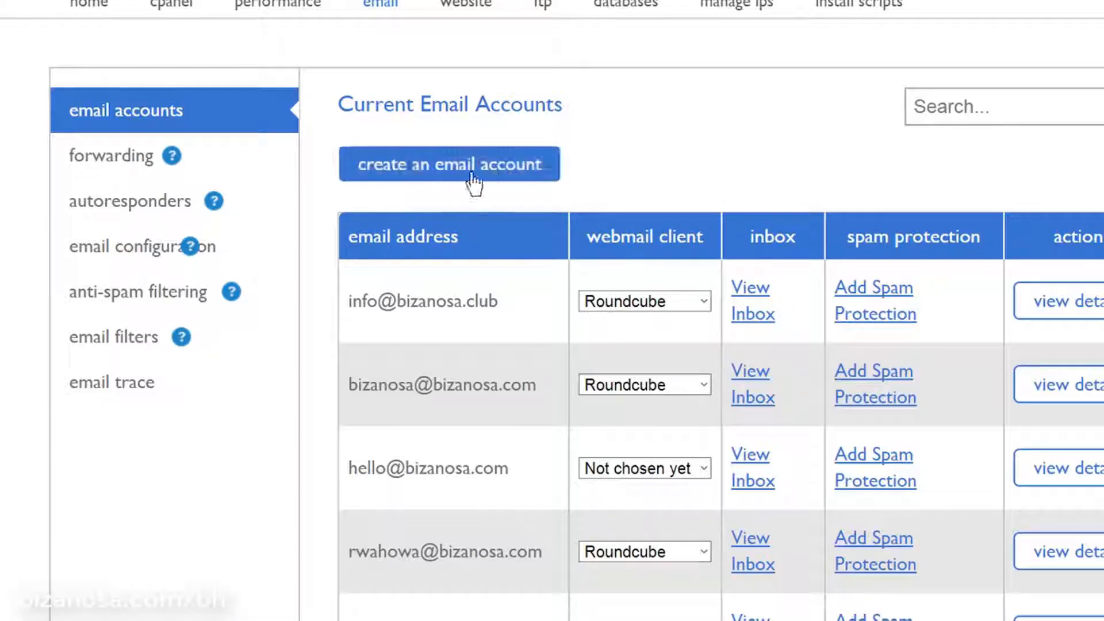
scroll(745, 167, down, 5)
scroll(745, 165, up, 5)
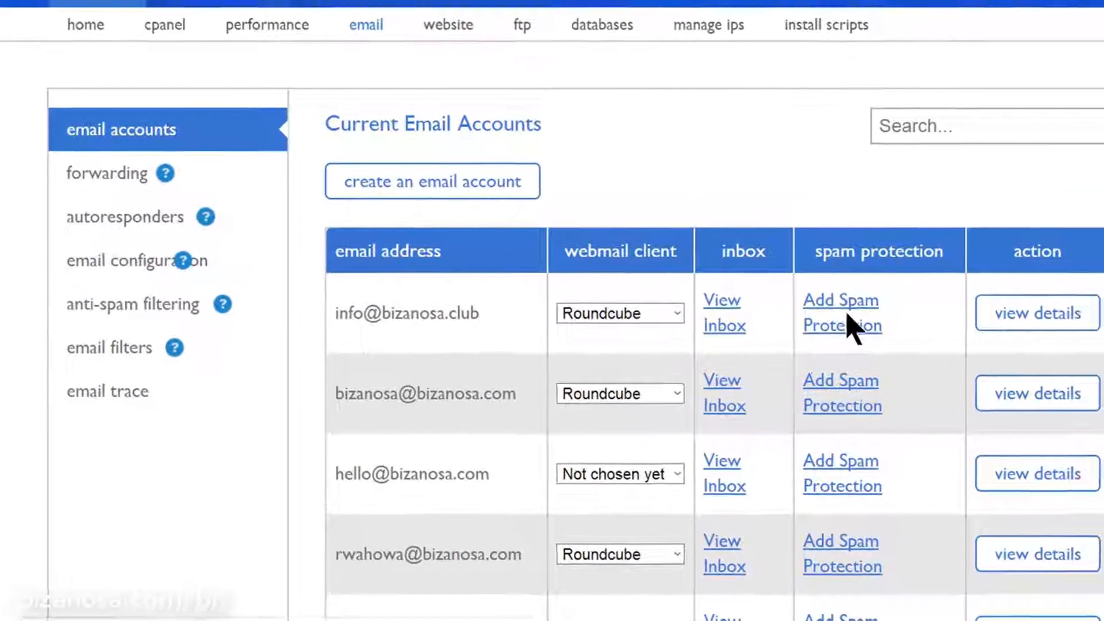
click(1015, 328)
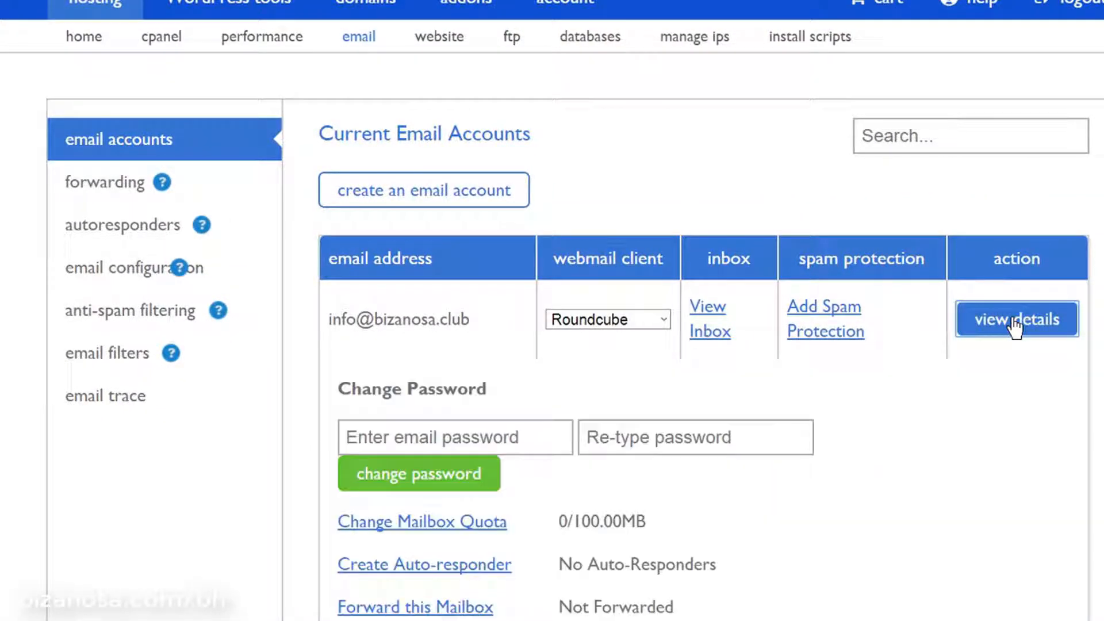
scroll(992, 178, down, 3)
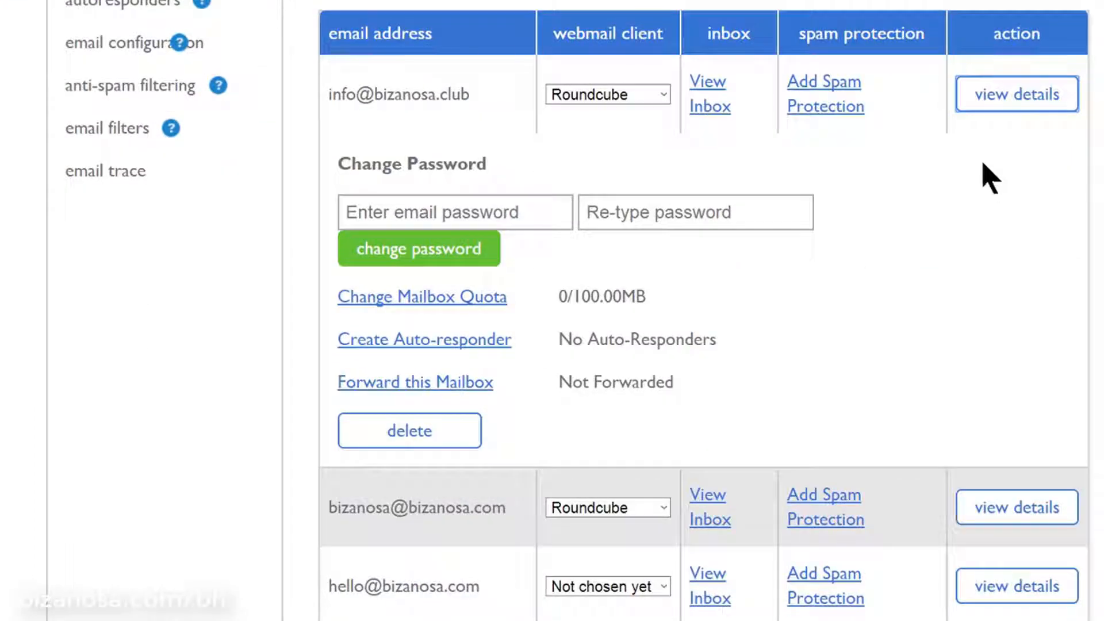
Review the account's password change fields and its 100.00MB mailbox quota.
click(1034, 97)
scroll(956, 198, down, 2)
click(498, 148)
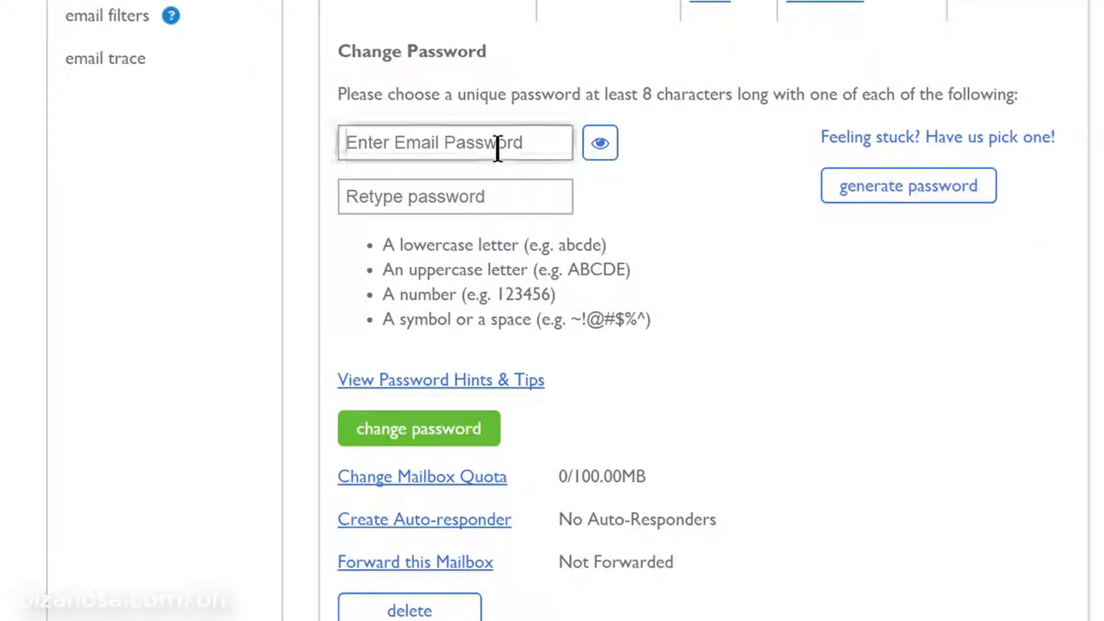
click(467, 198)
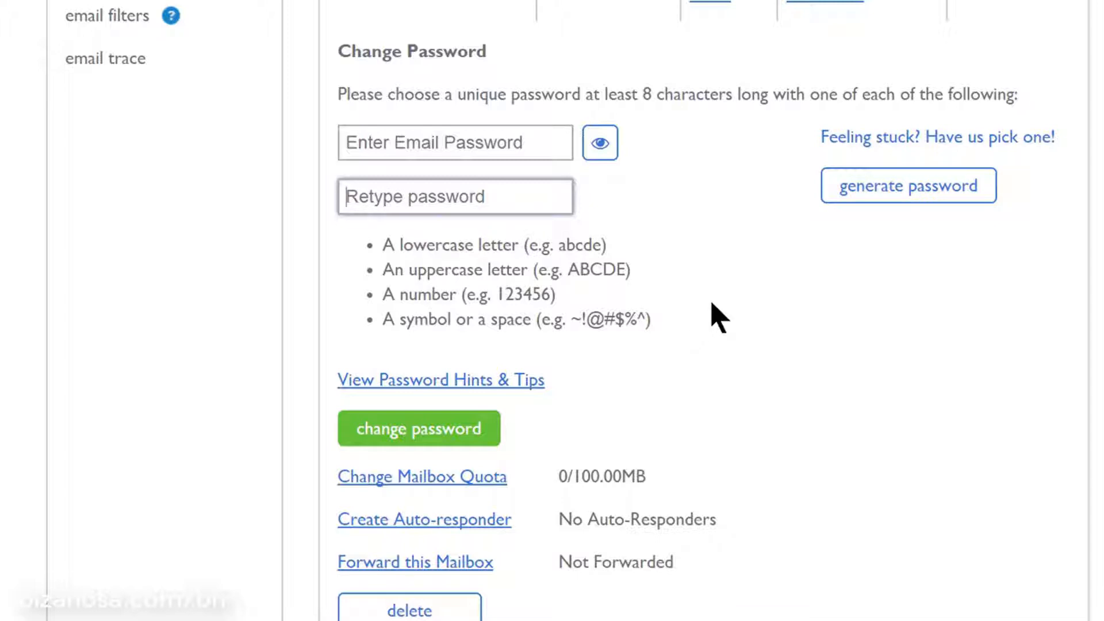
click(383, 142)
click(399, 203)
scroll(458, 148, down, 7)
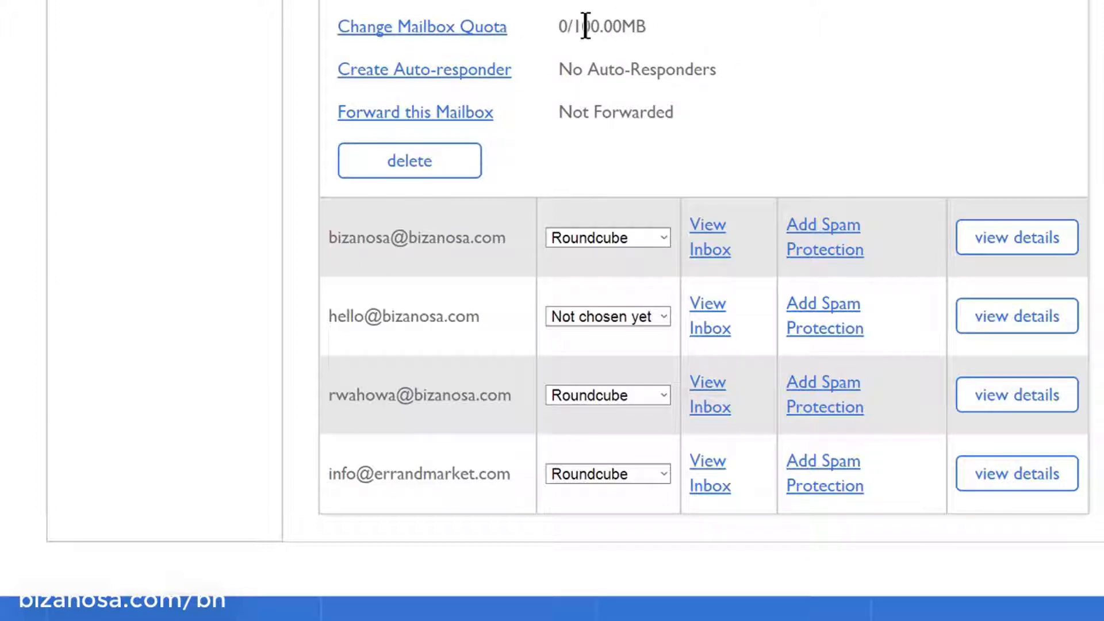
drag(572, 26, 651, 33)
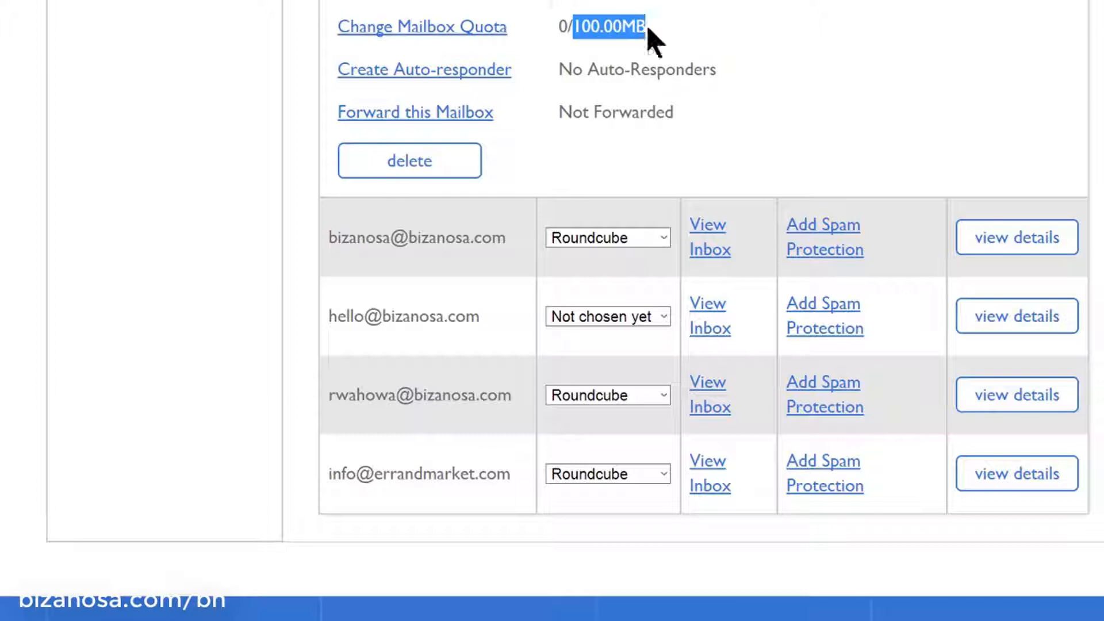
click(727, 24)
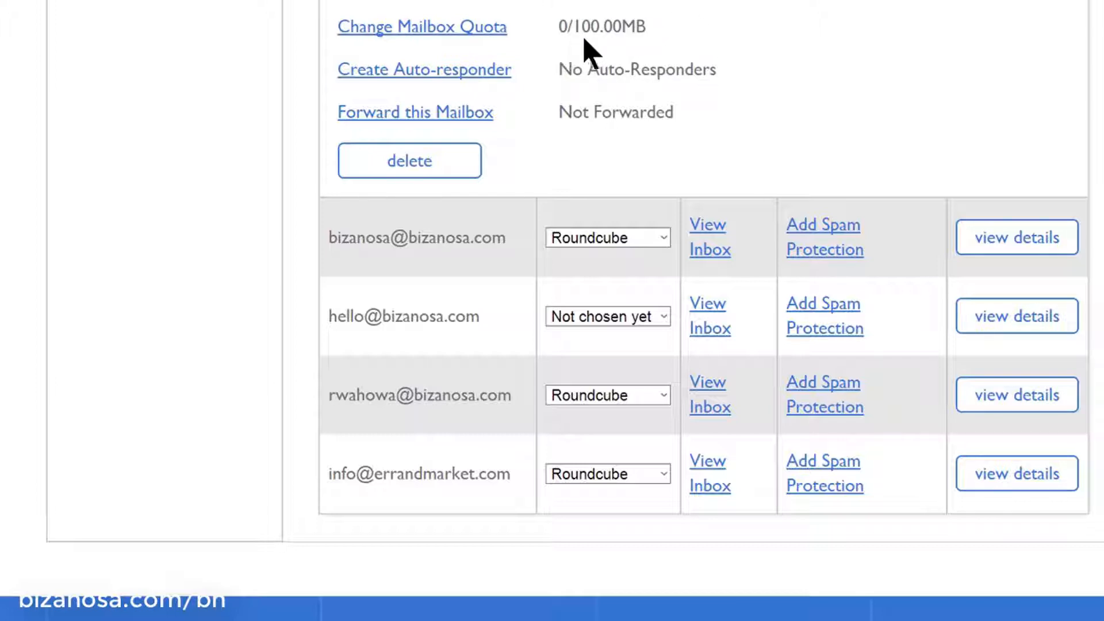
Start adding a new auto responder from the Auto Responders page.
click(437, 77)
scroll(526, 178, down, 2)
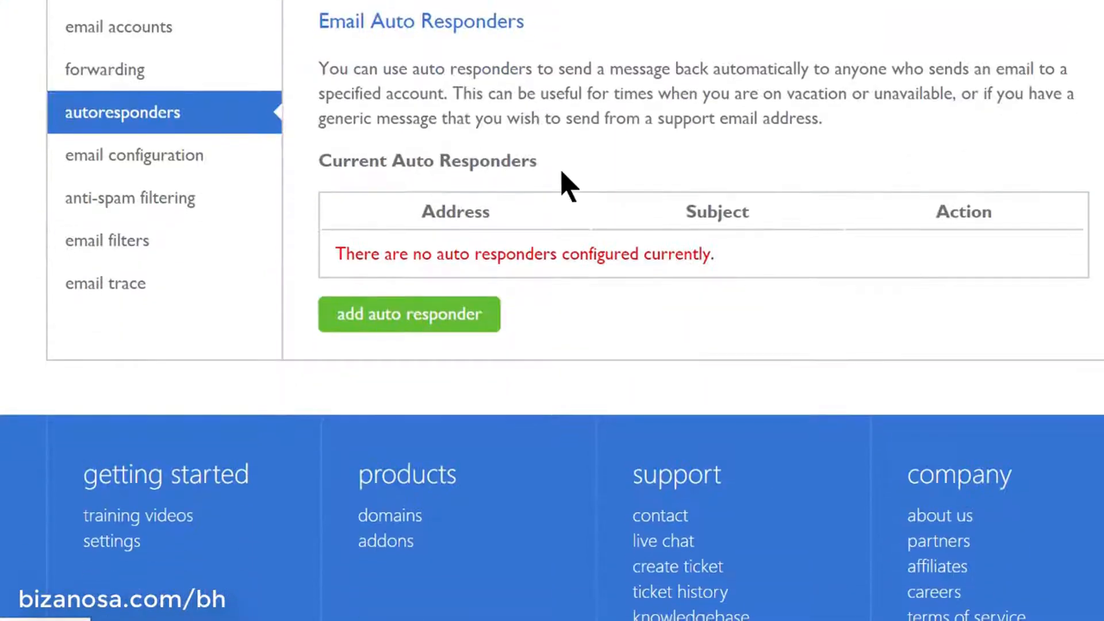
click(410, 325)
scroll(742, 281, down, 4)
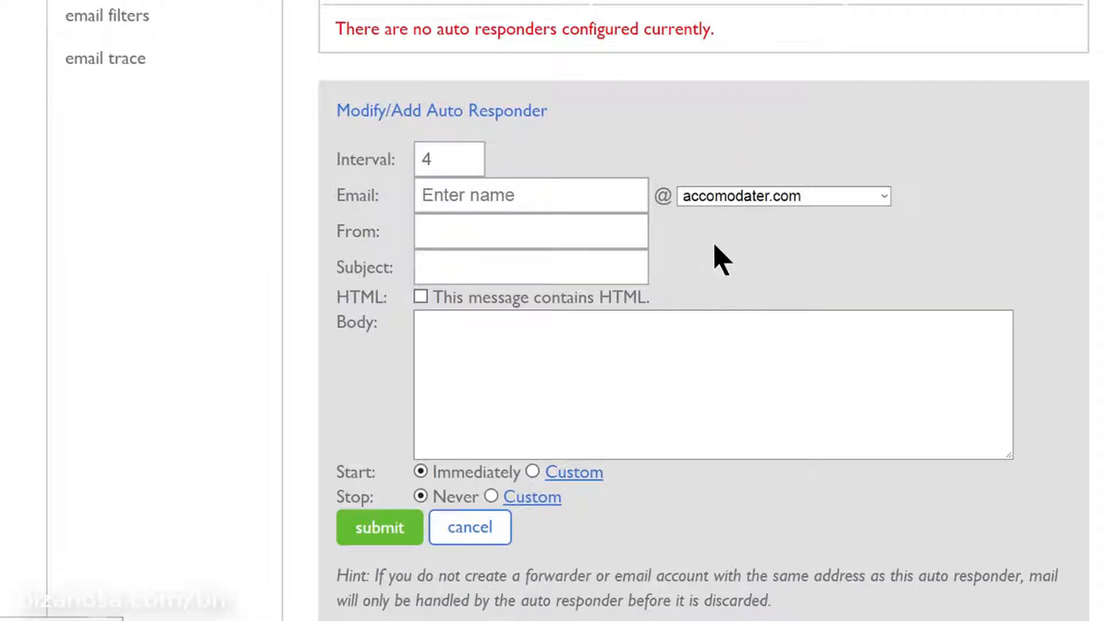
scroll(717, 257, down, 2)
scroll(523, 200, up, 2)
Address the auto responder to the info mailbox on bizanosa.club and enter the sender's name.
click(523, 198)
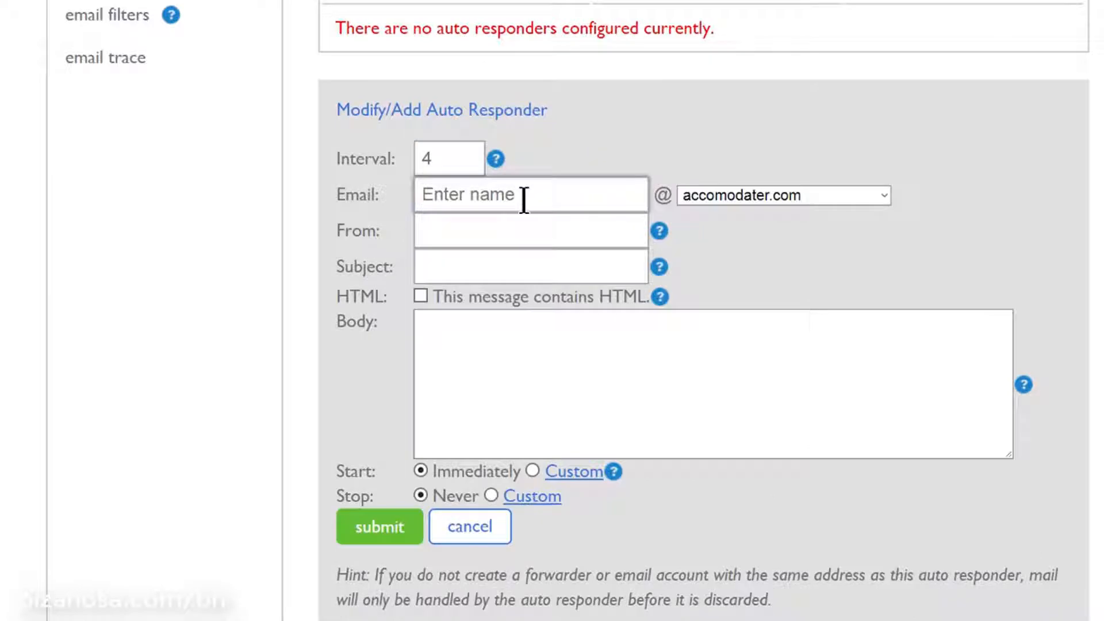
text(info)
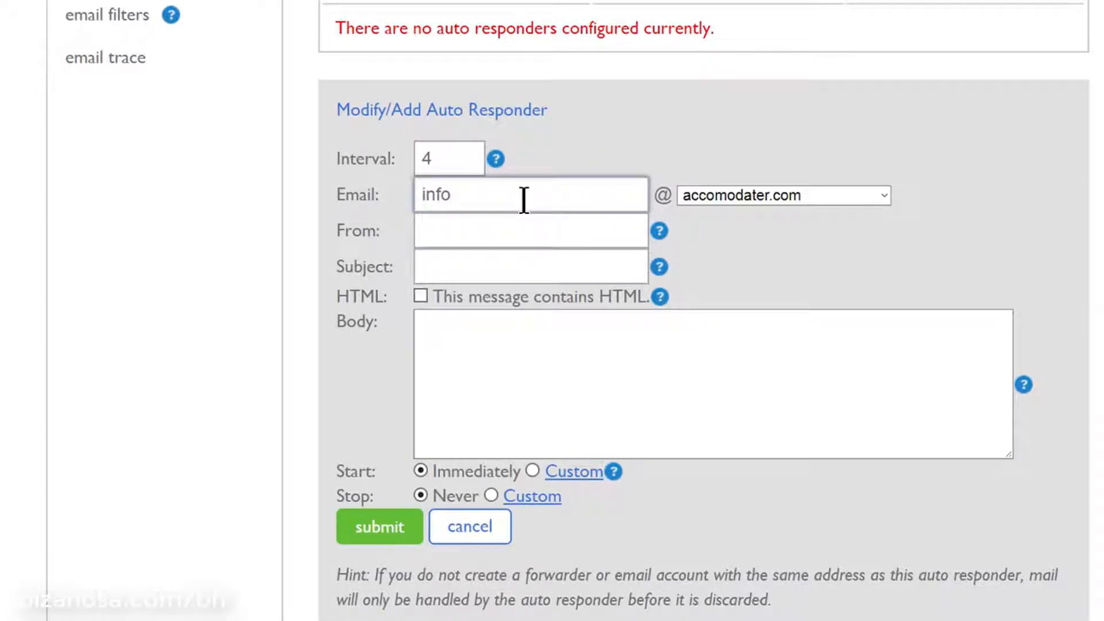
click(761, 199)
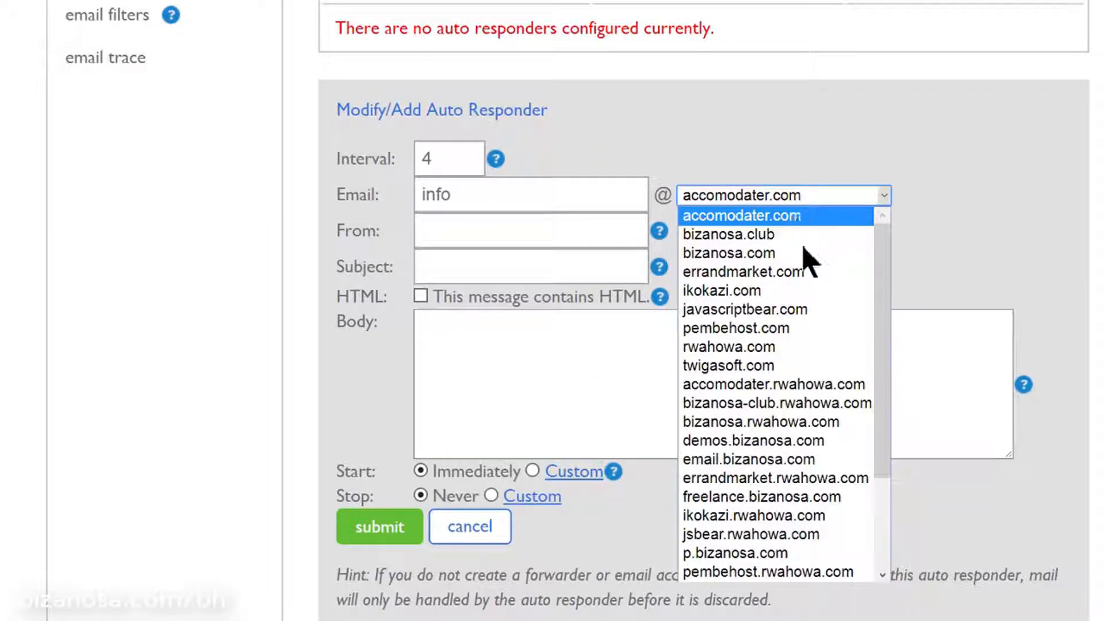
click(761, 240)
click(507, 228)
text(Ricky Wahowa)
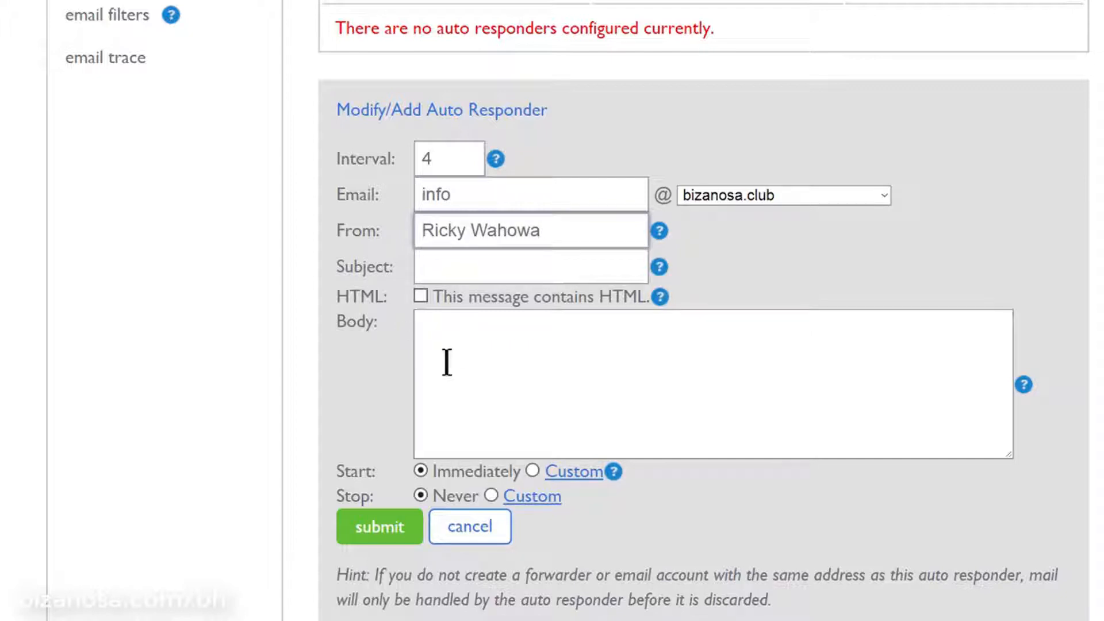
Enter the auto reply subject 'I am on Vacation'.
click(525, 262)
text(Im on Vacation)
scroll(482, 265, up, 2)
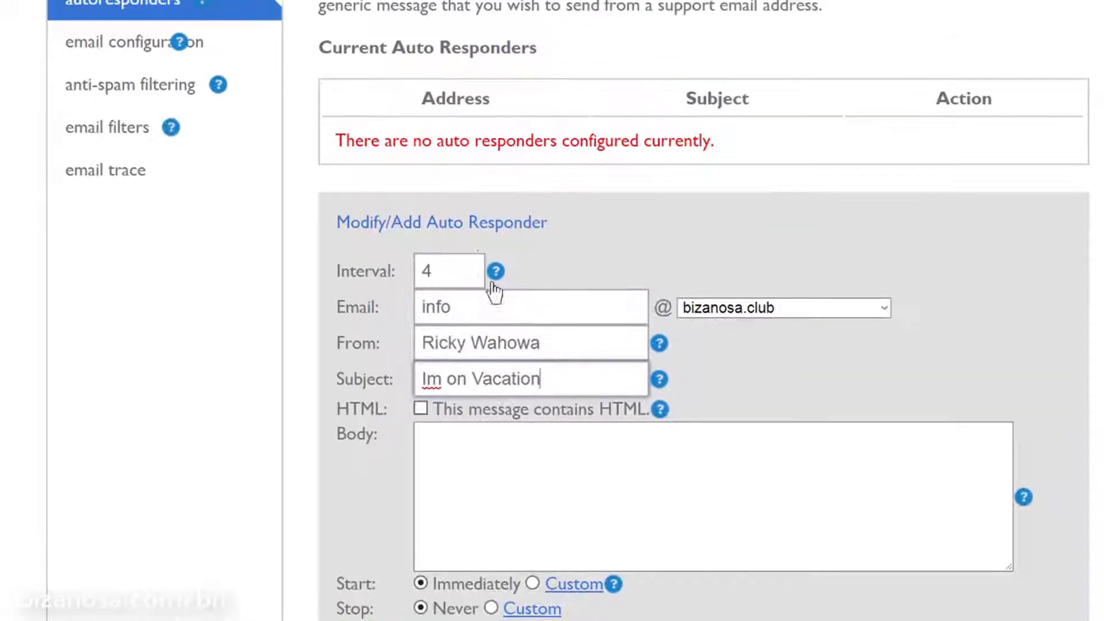
scroll(495, 471, down, 2)
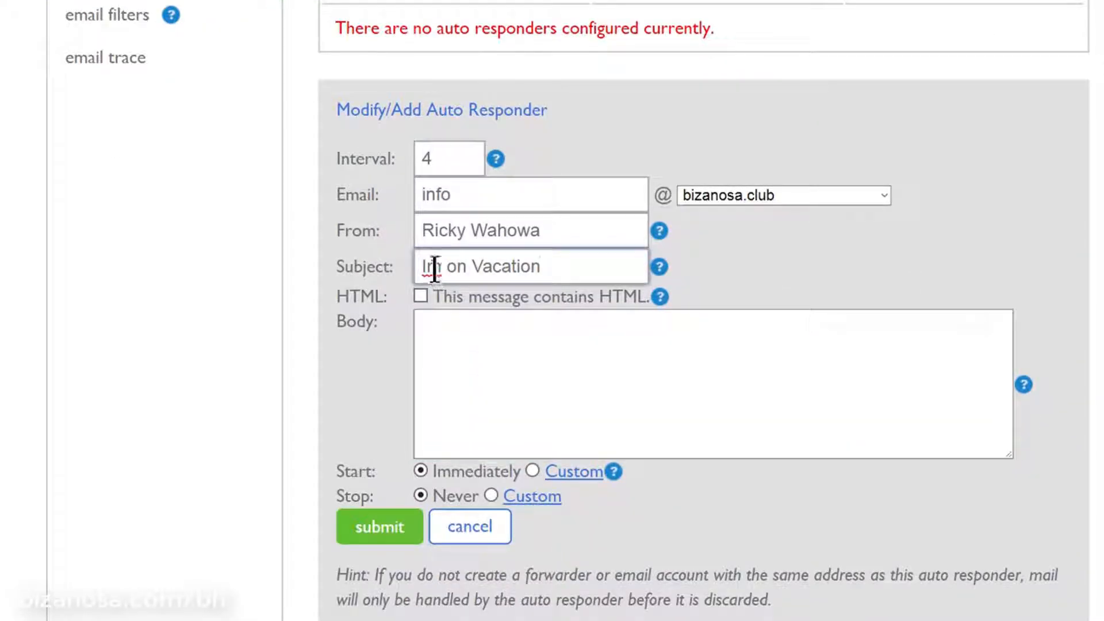
click(426, 267)
text(am)
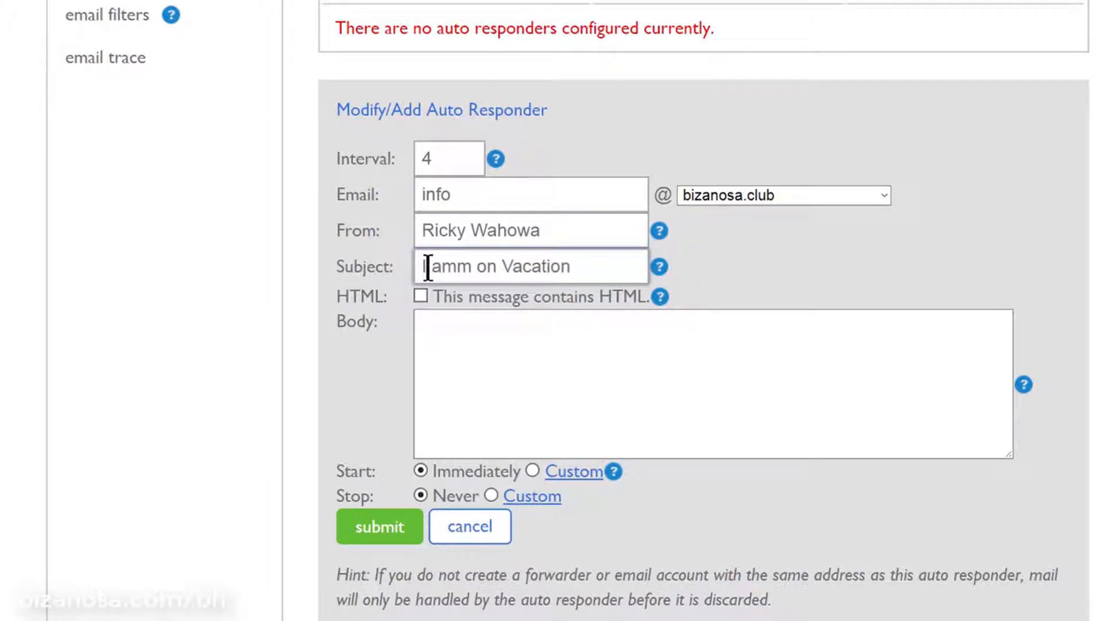
key(Delete)
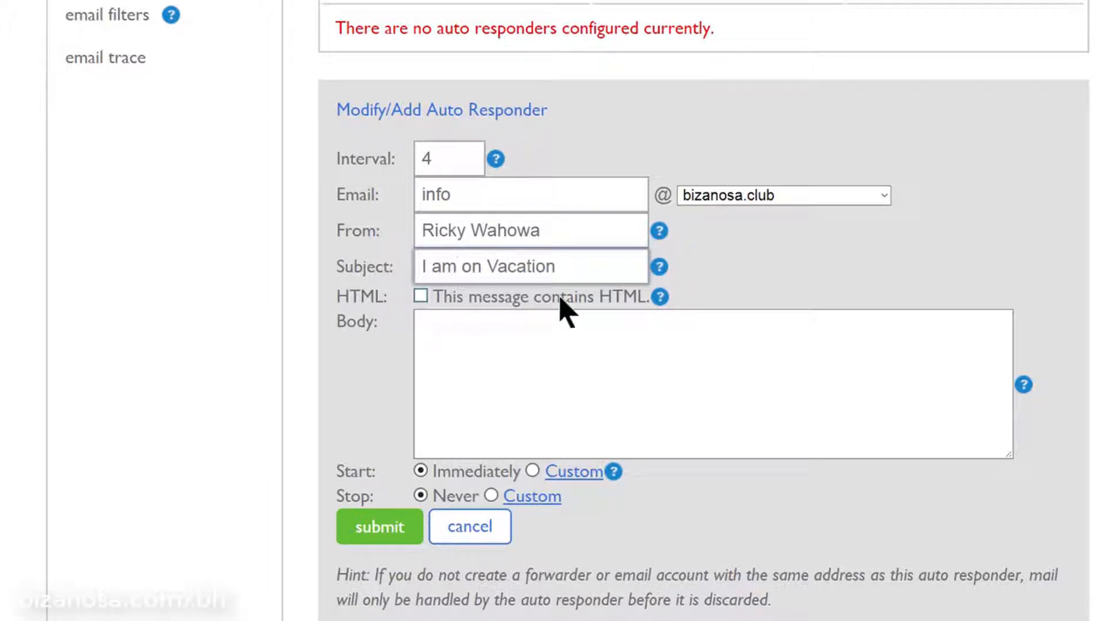
Write the auto reply body 'Hey I am on Vacation I will be back'.
scroll(562, 308, down, 3)
click(507, 129)
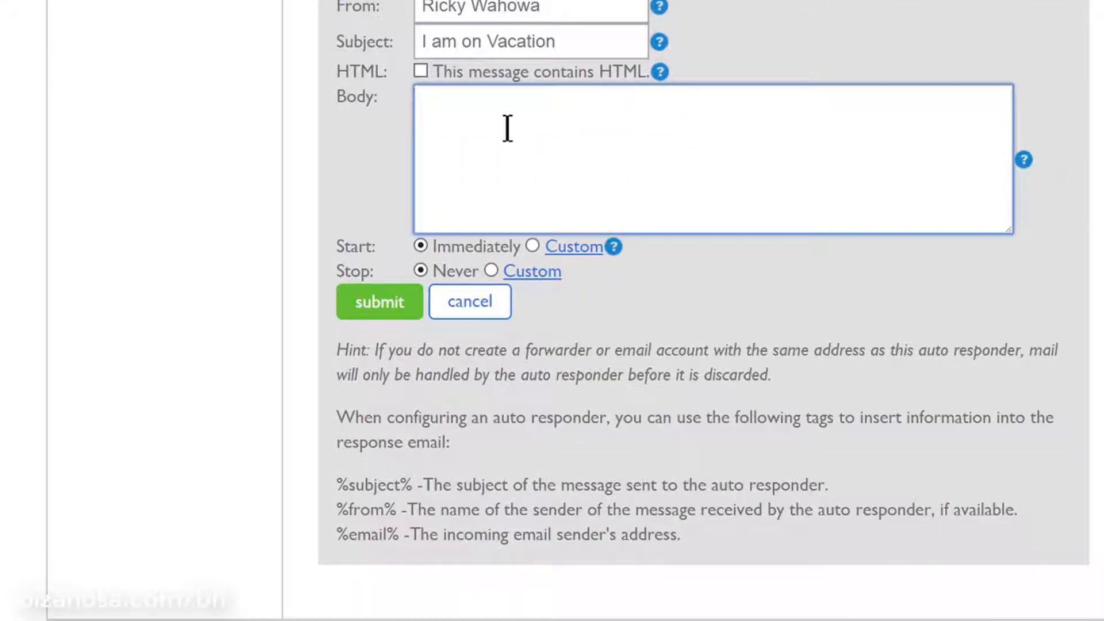
text(Hey I am on Vacati)
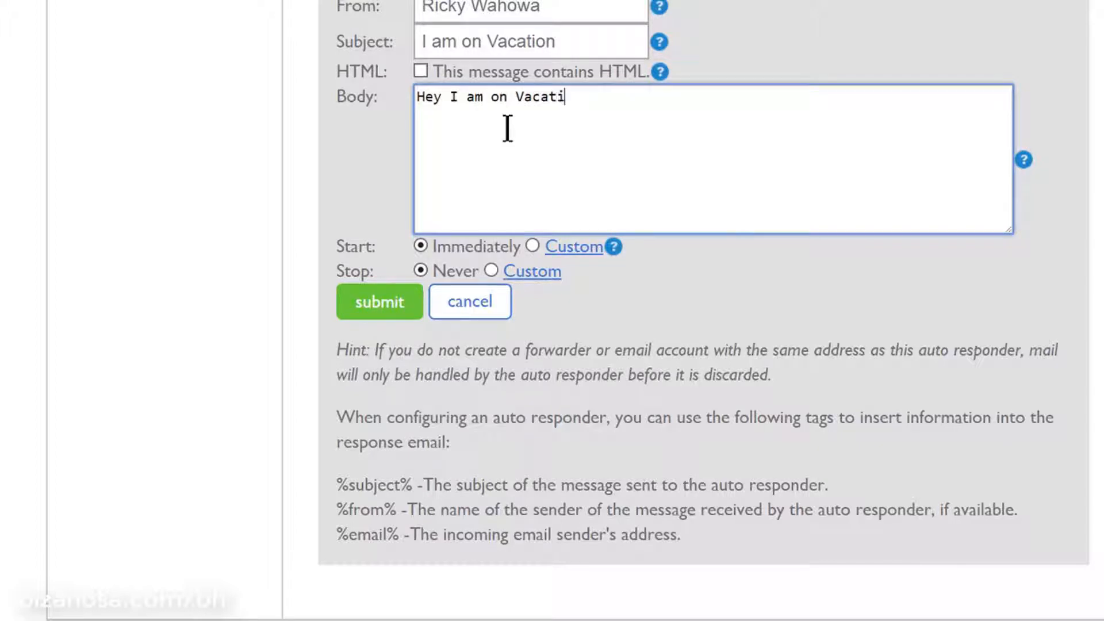
text(on I will be back)
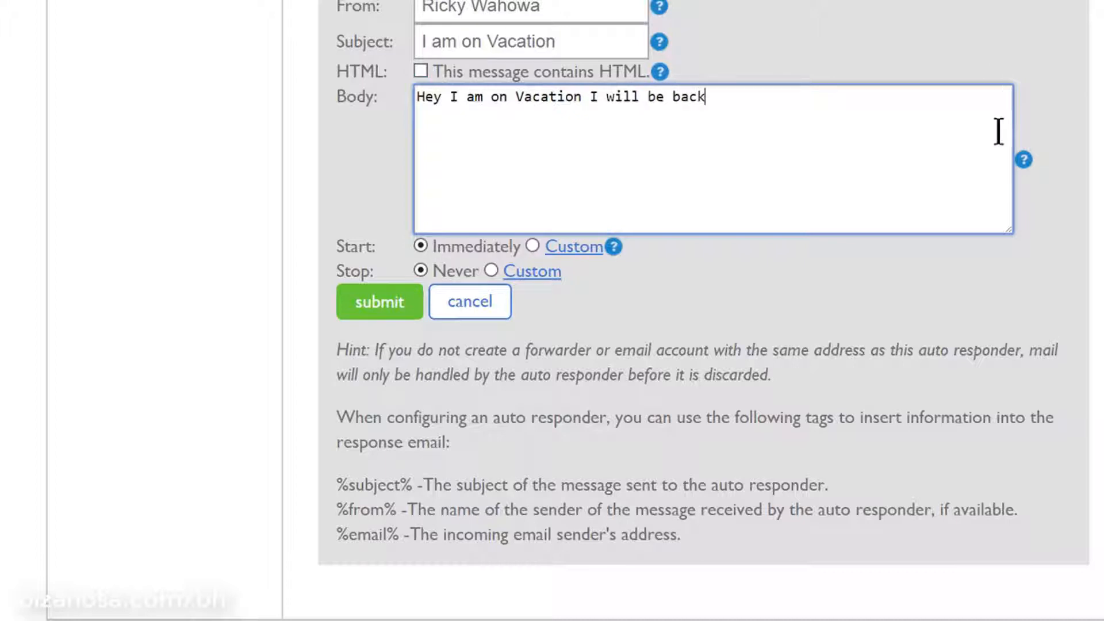
scroll(748, 144, down, 2)
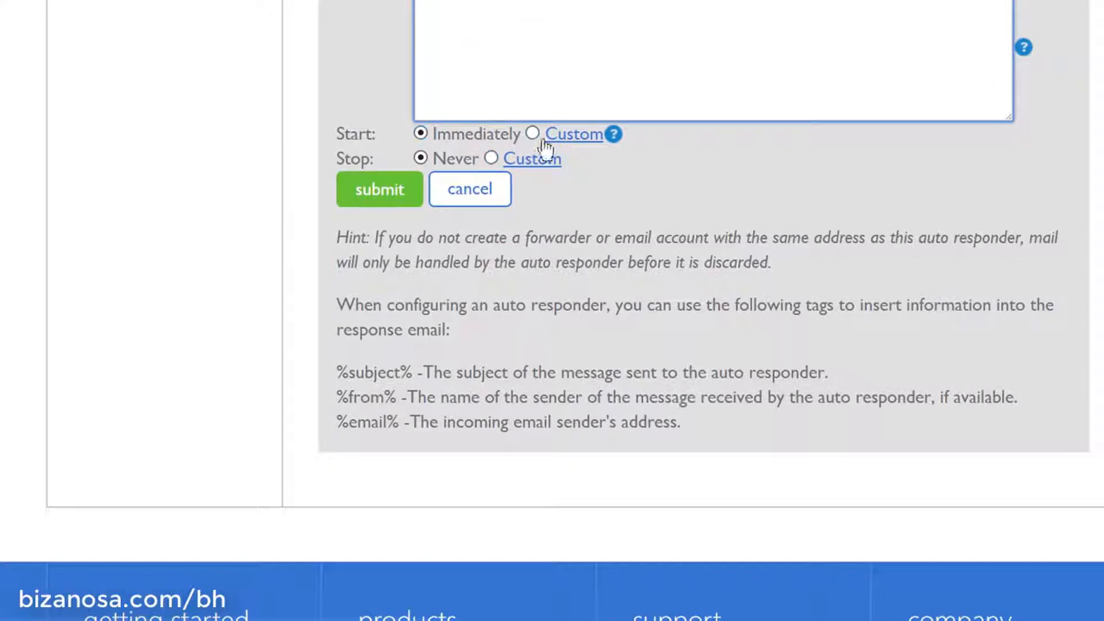
Give the auto responder a custom start date of February 28, 2018.
click(572, 140)
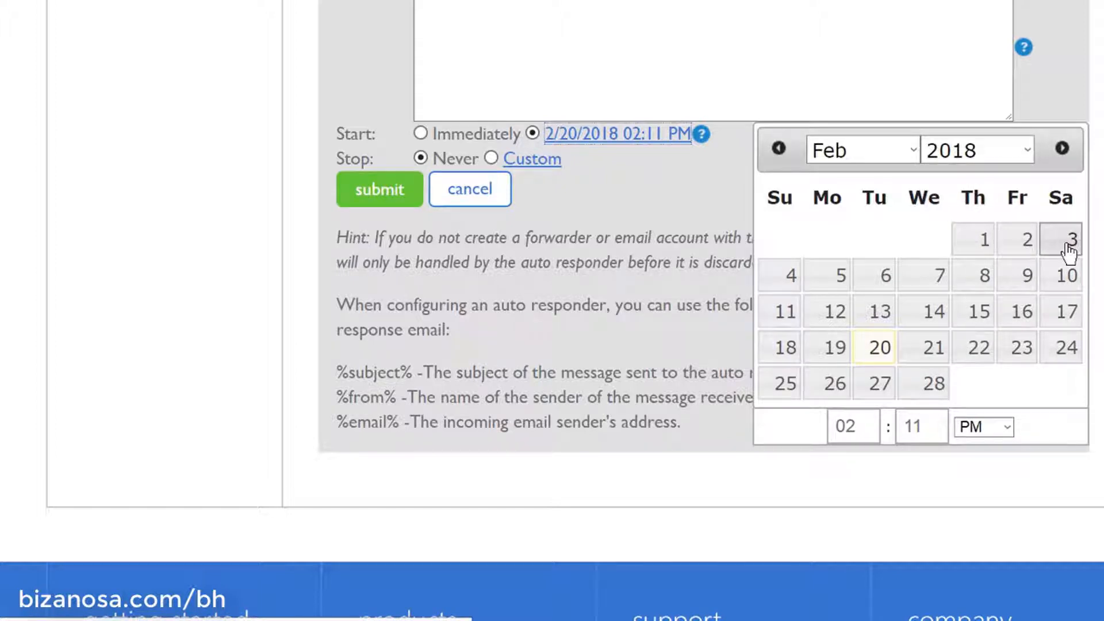
click(832, 284)
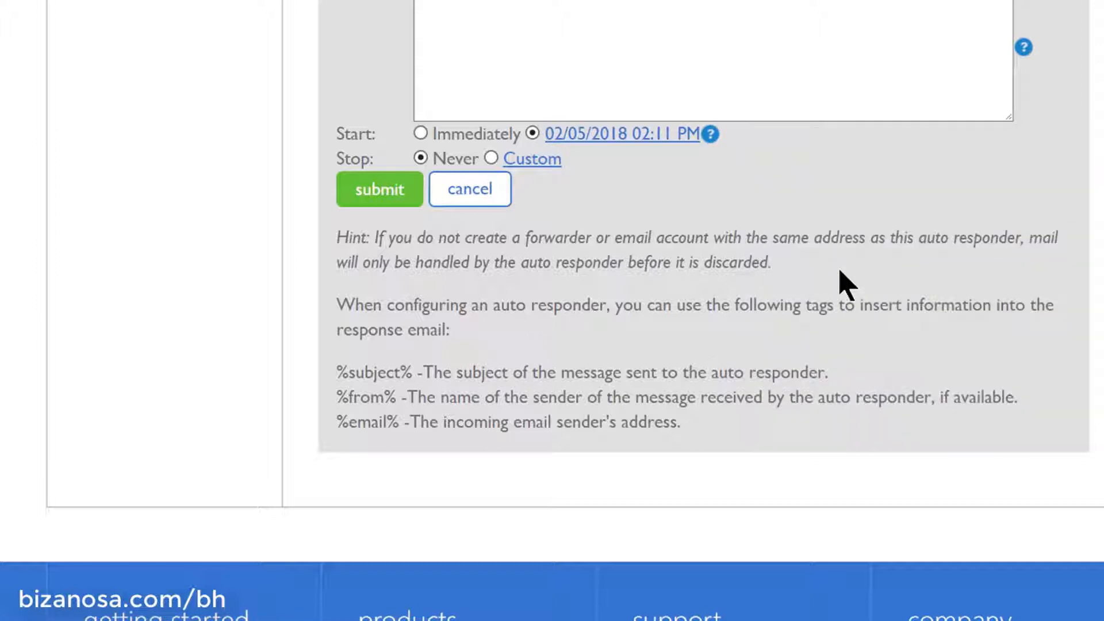
click(624, 138)
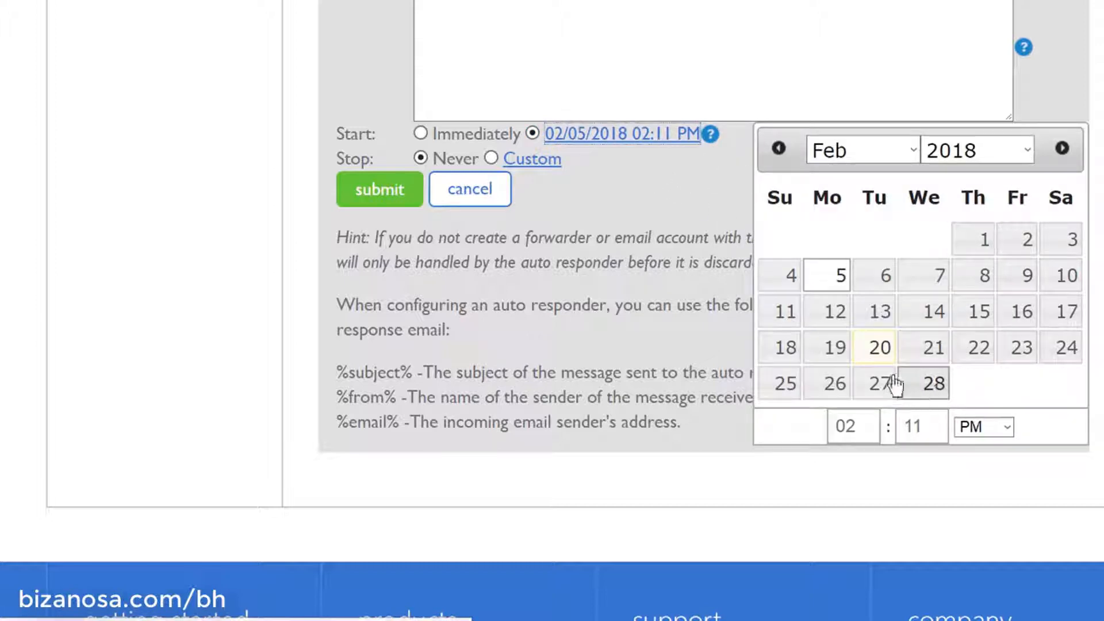
click(933, 387)
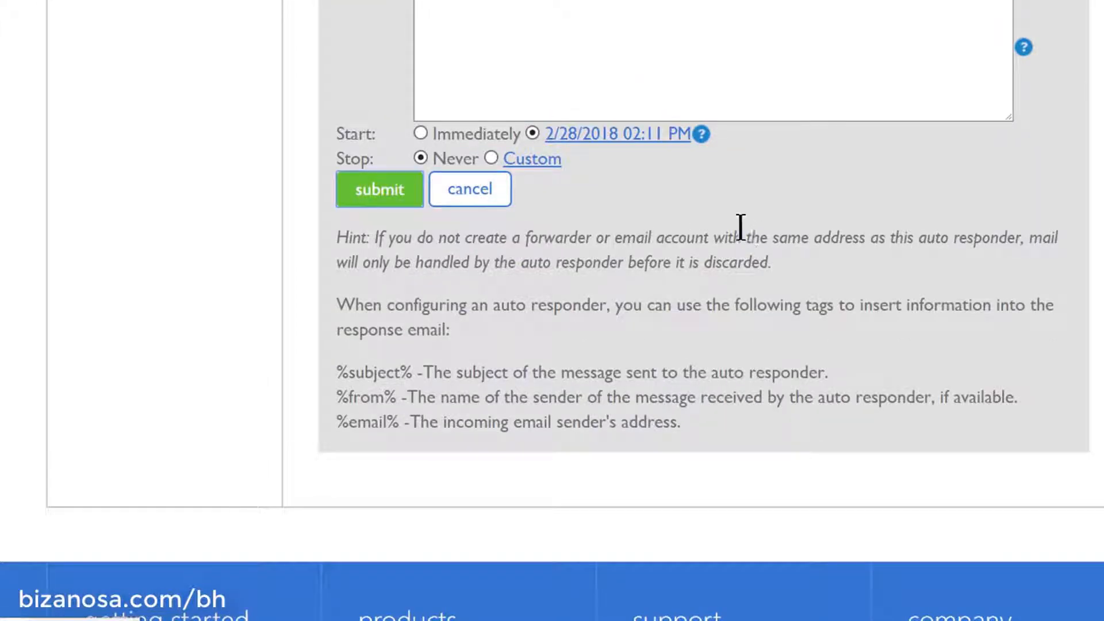
scroll(751, 185, up, 3)
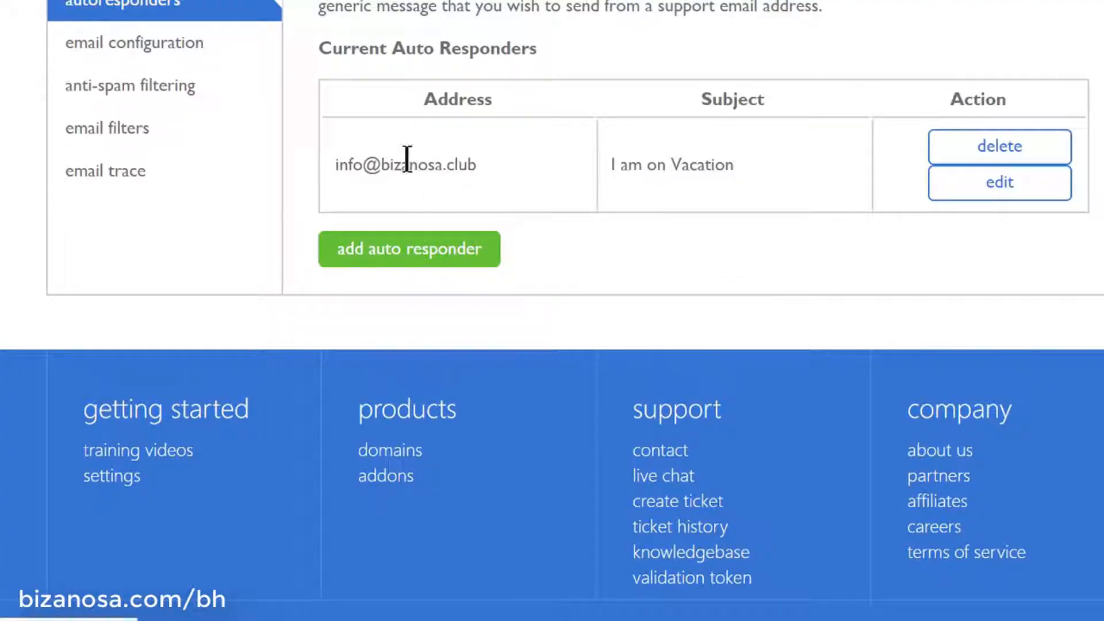
scroll(685, 161, up, 4)
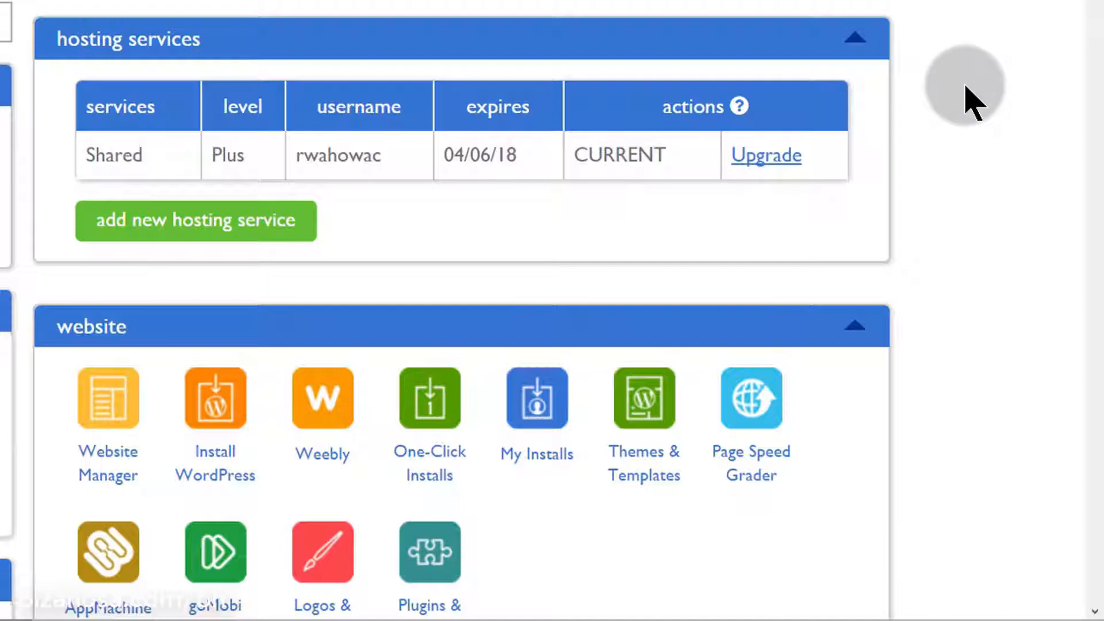
Open email management in a new tab and go to the email client configuration page.
scroll(966, 99, down, 4)
scroll(966, 98, down, 8)
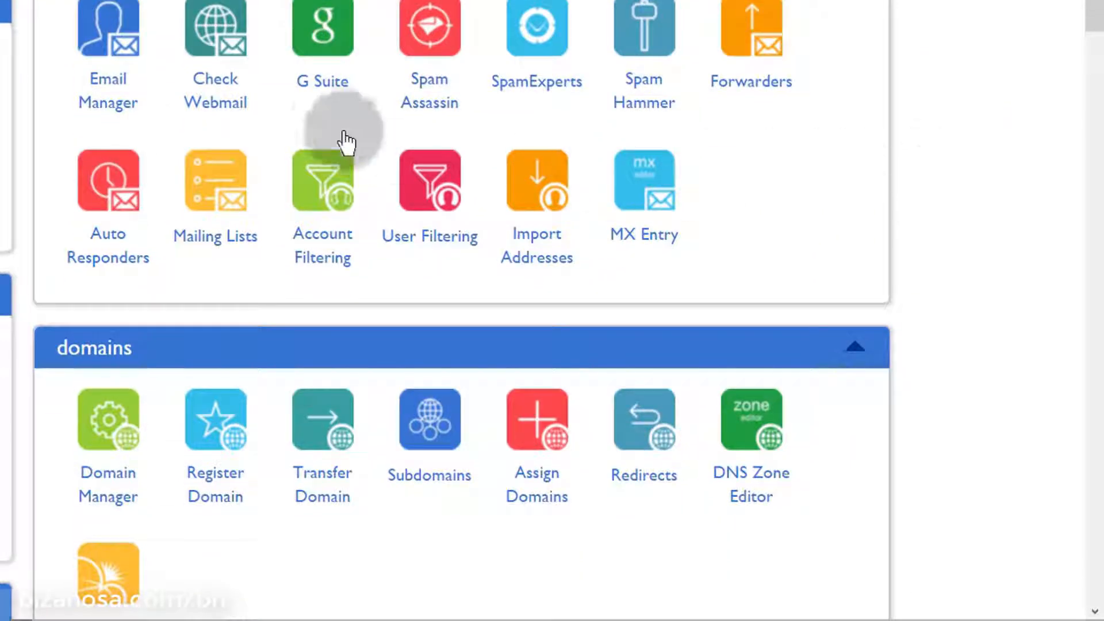
right_click(105, 101)
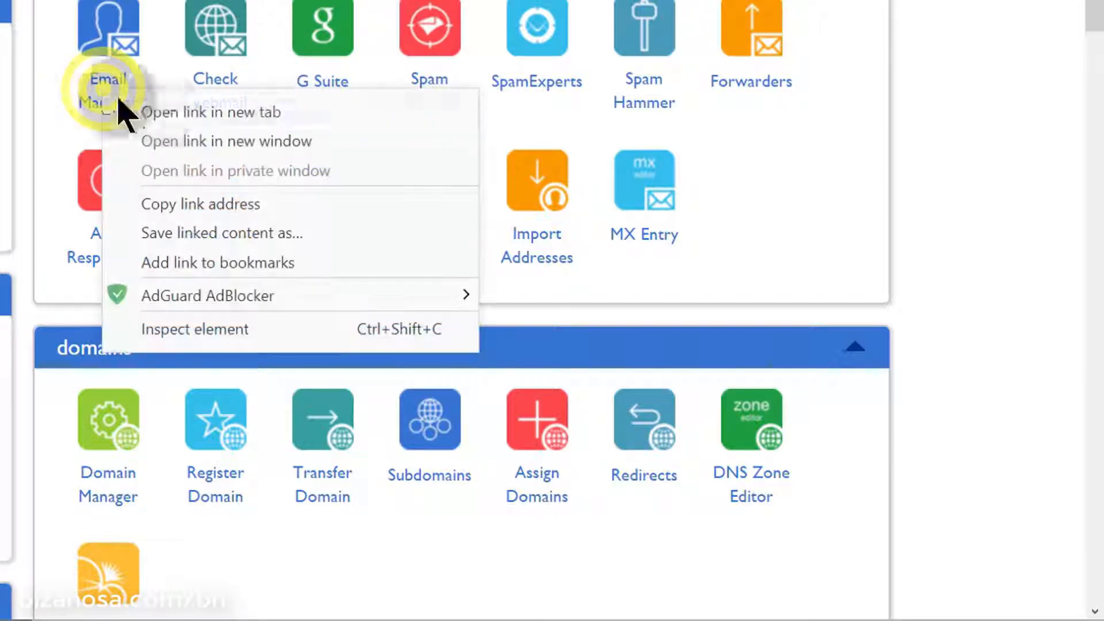
click(173, 114)
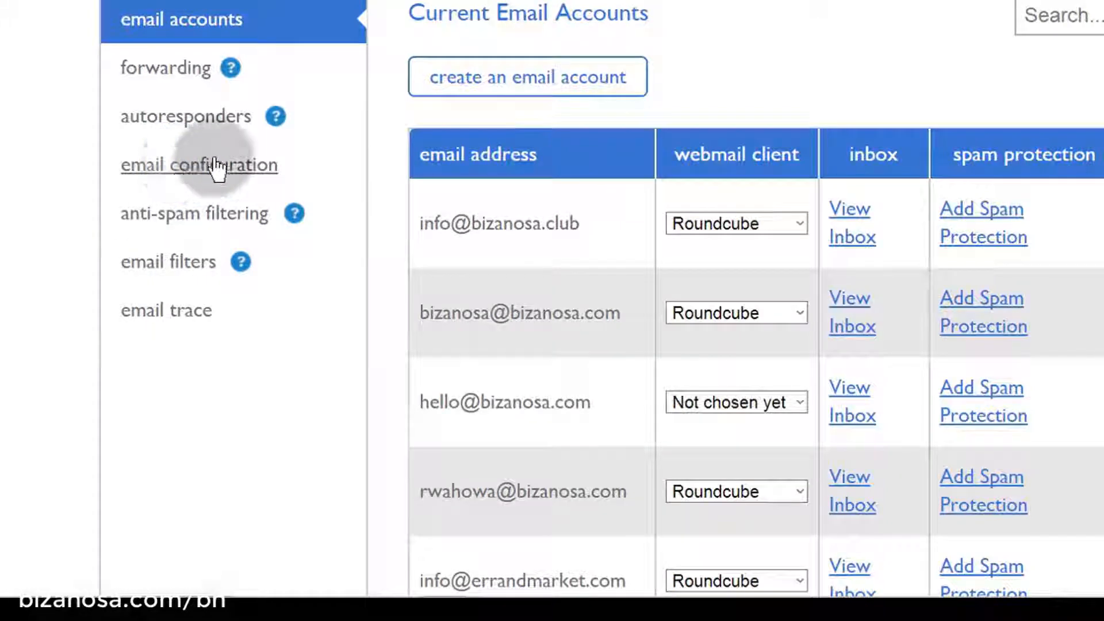
click(181, 169)
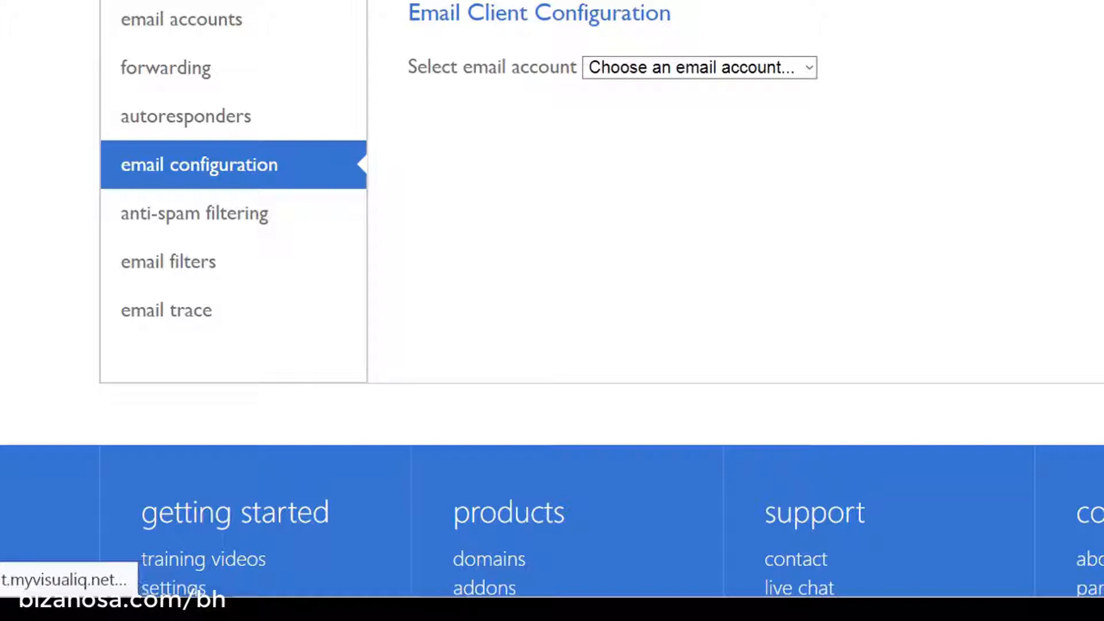
Show the info account's settings and select the standard non-SSL mail.bizanosa.club server details.
click(701, 69)
click(643, 115)
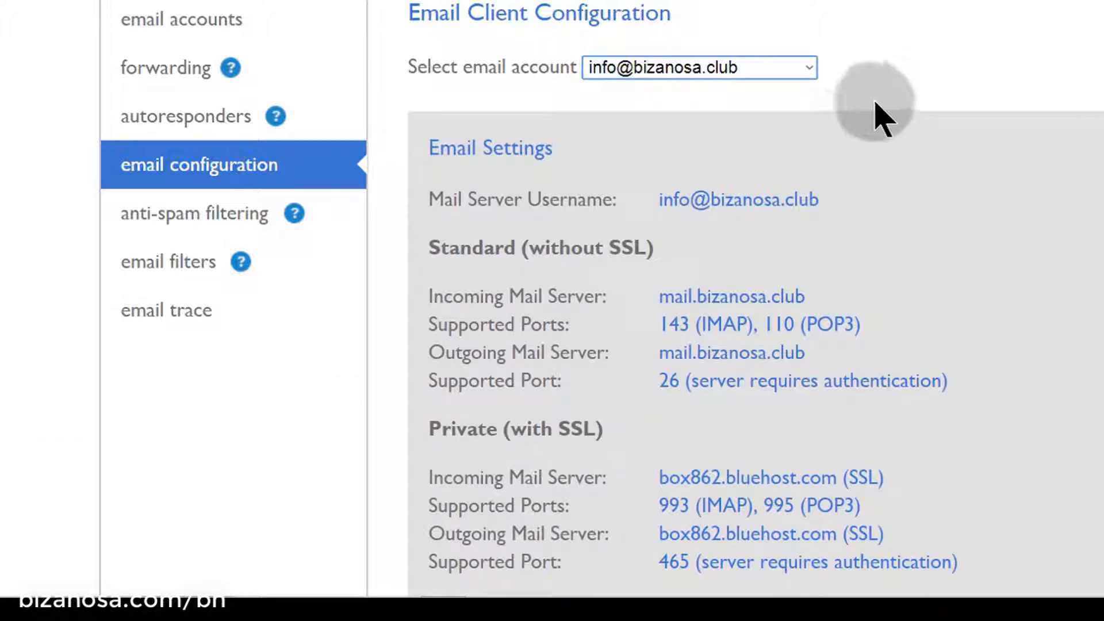
scroll(906, 148, down, 4)
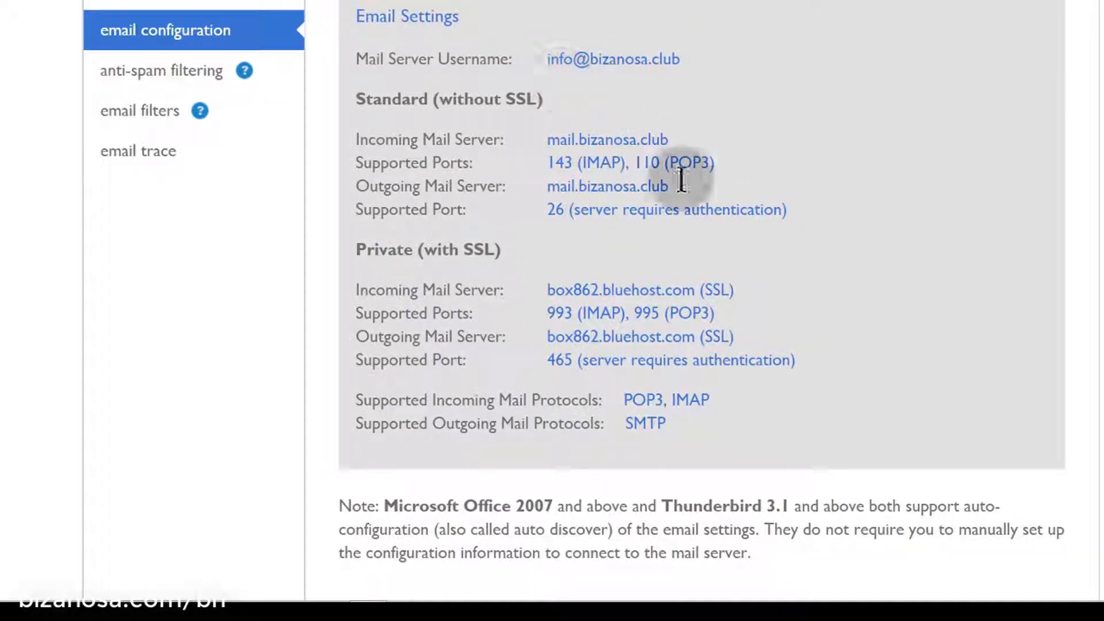
drag(378, 244, 518, 451)
click(360, 141)
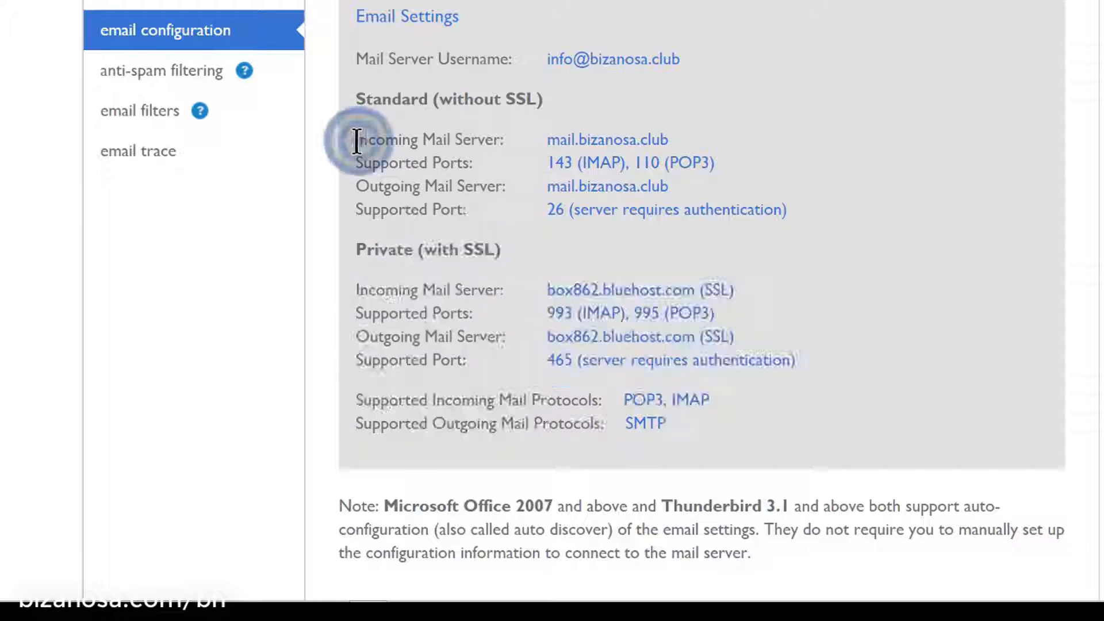
drag(353, 140, 838, 212)
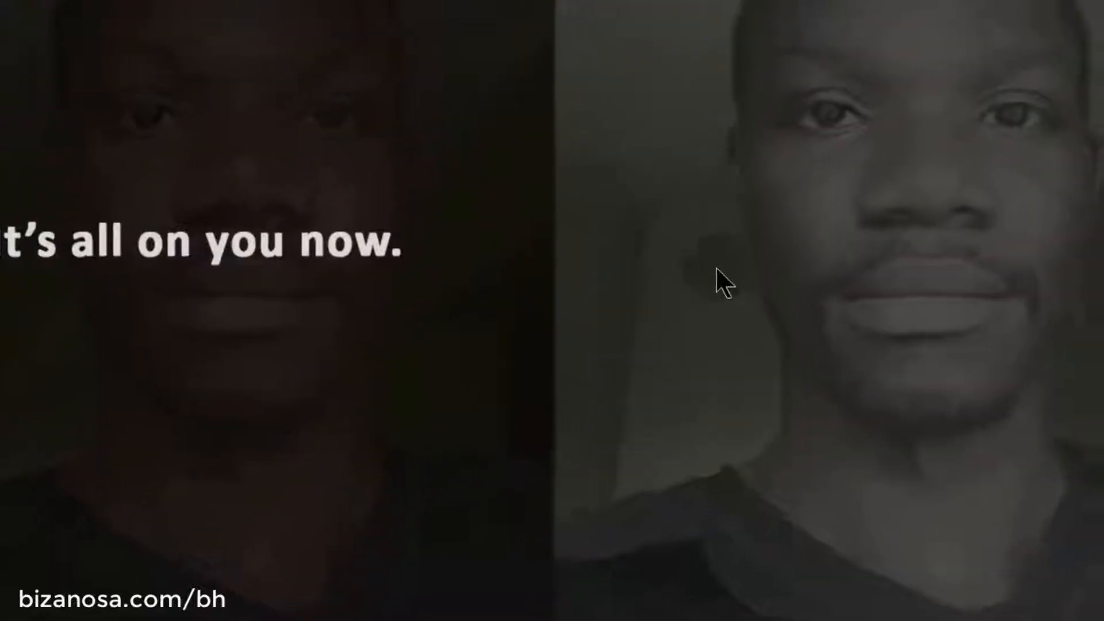
Search everywhere for 'outlook' and launch Outlook 2013.
key(super+w)
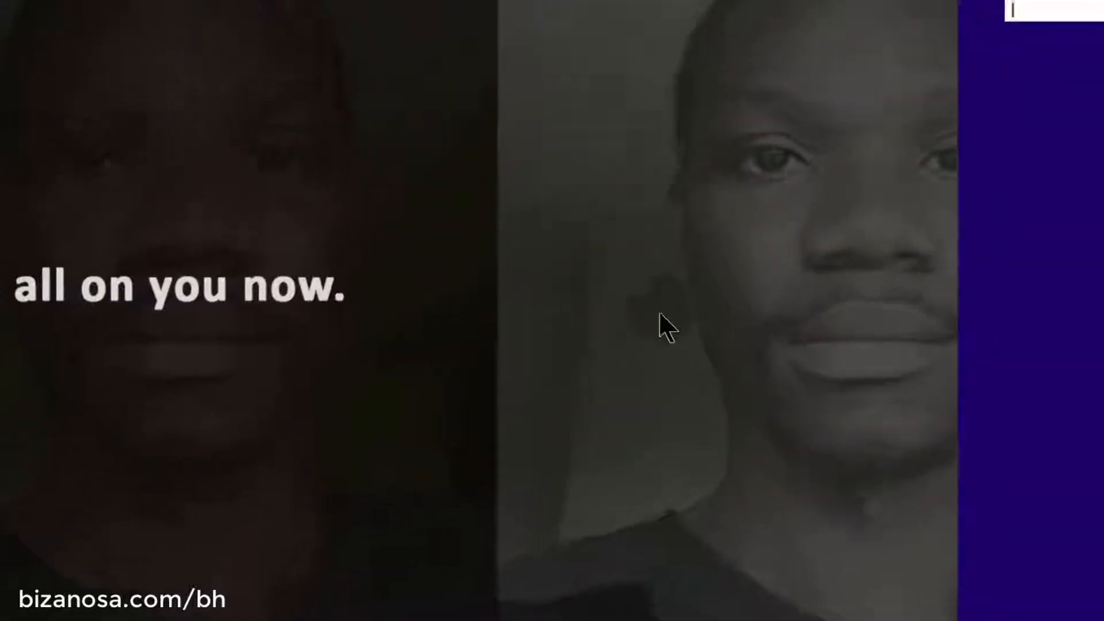
text(o)
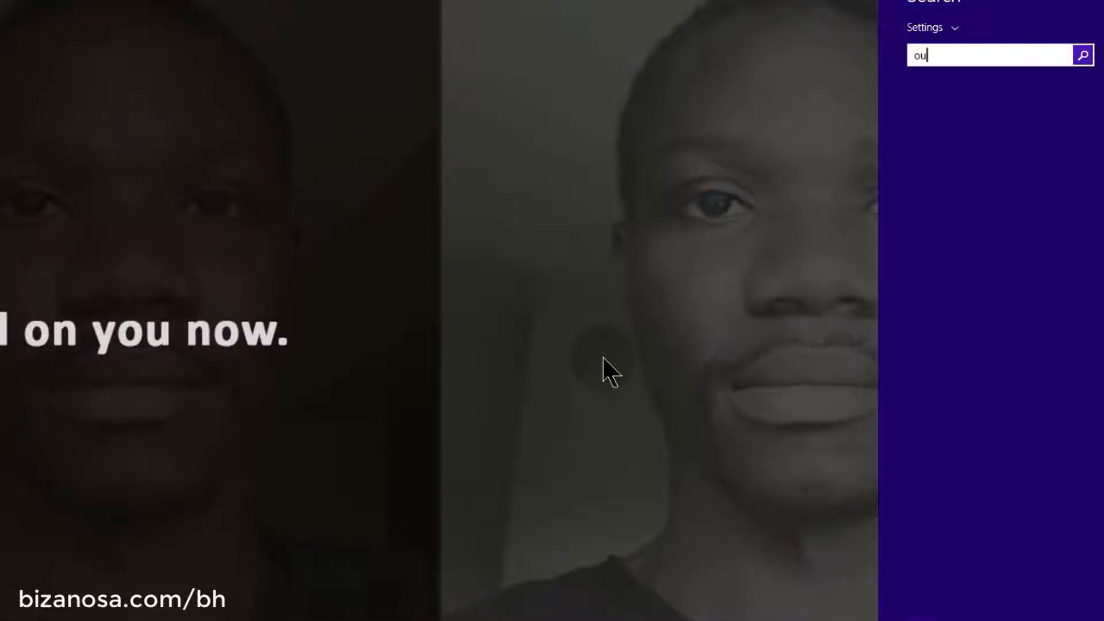
text(u)
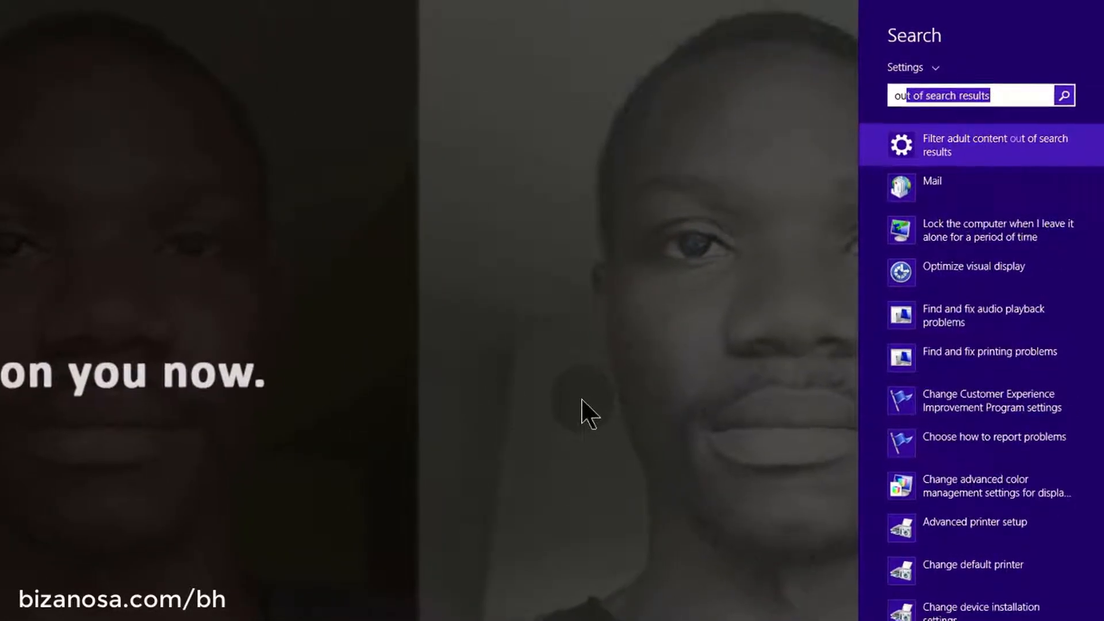
text(tlook)
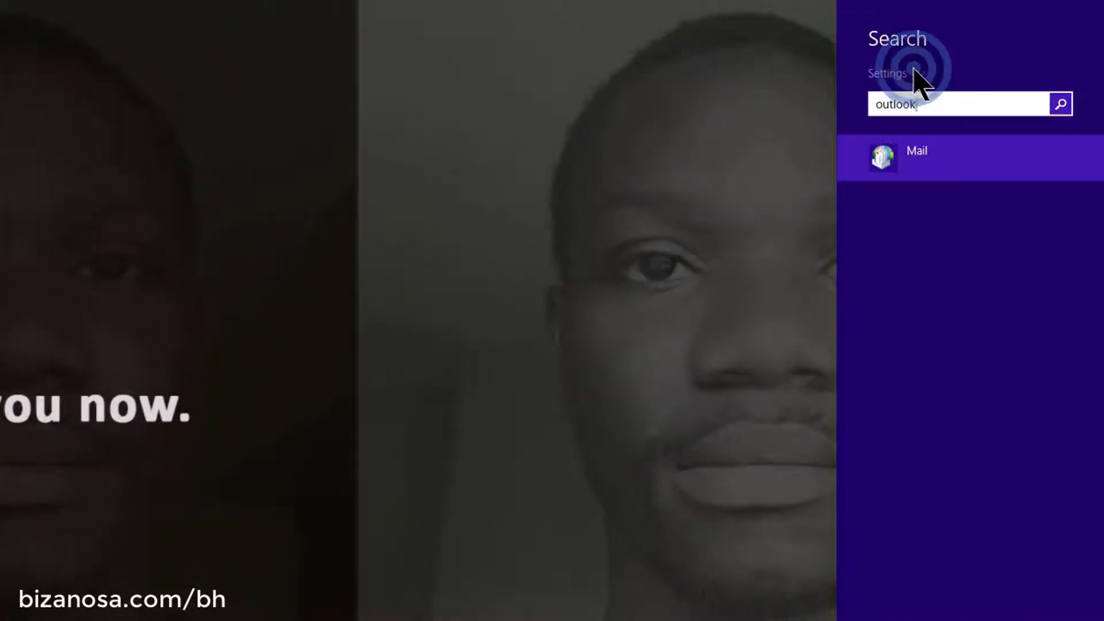
click(917, 73)
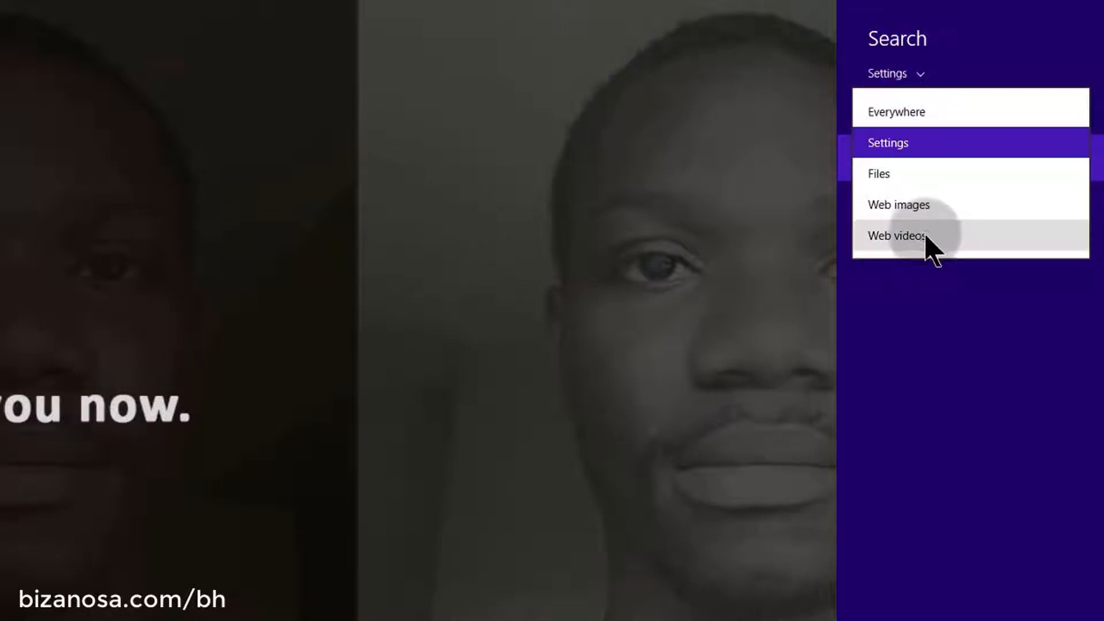
click(912, 113)
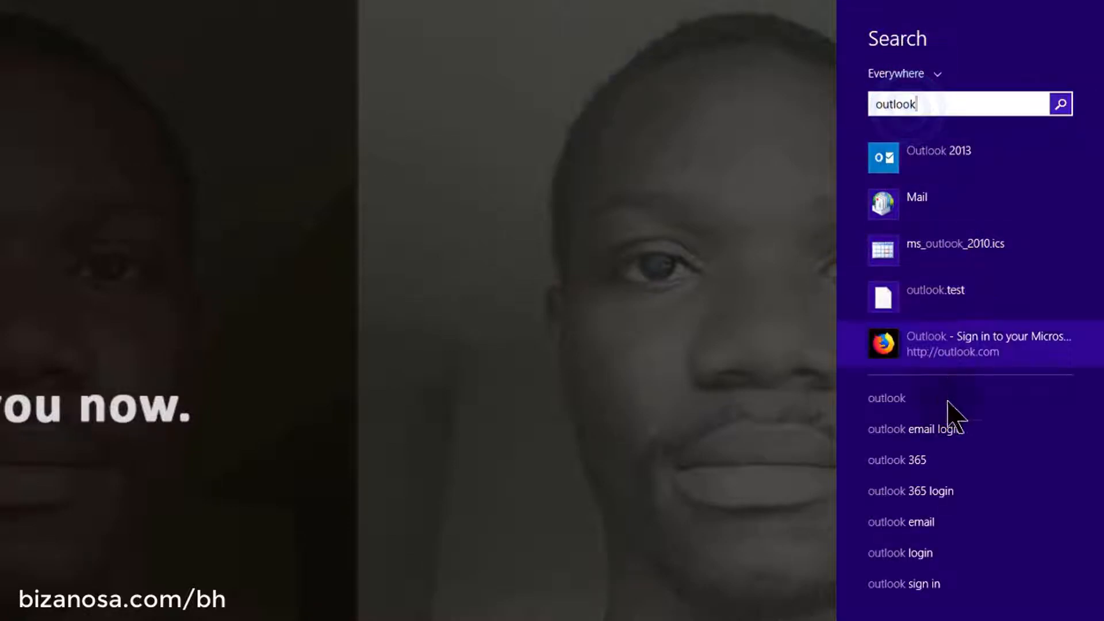
click(959, 150)
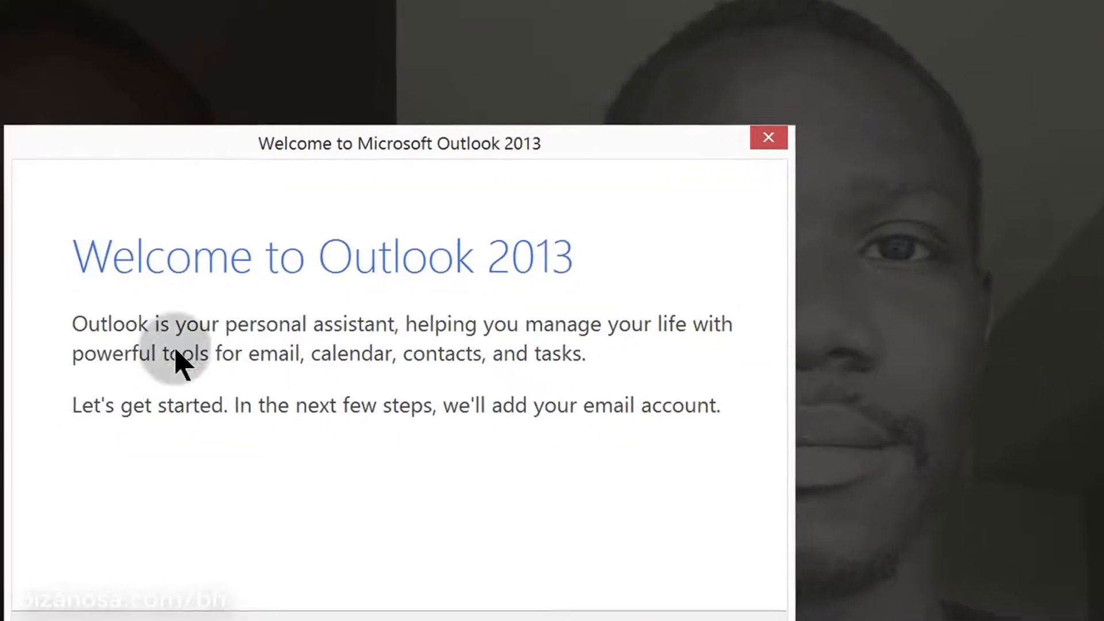
Get past the Outlook welcome screens and start entering the account's display name.
click(698, 613)
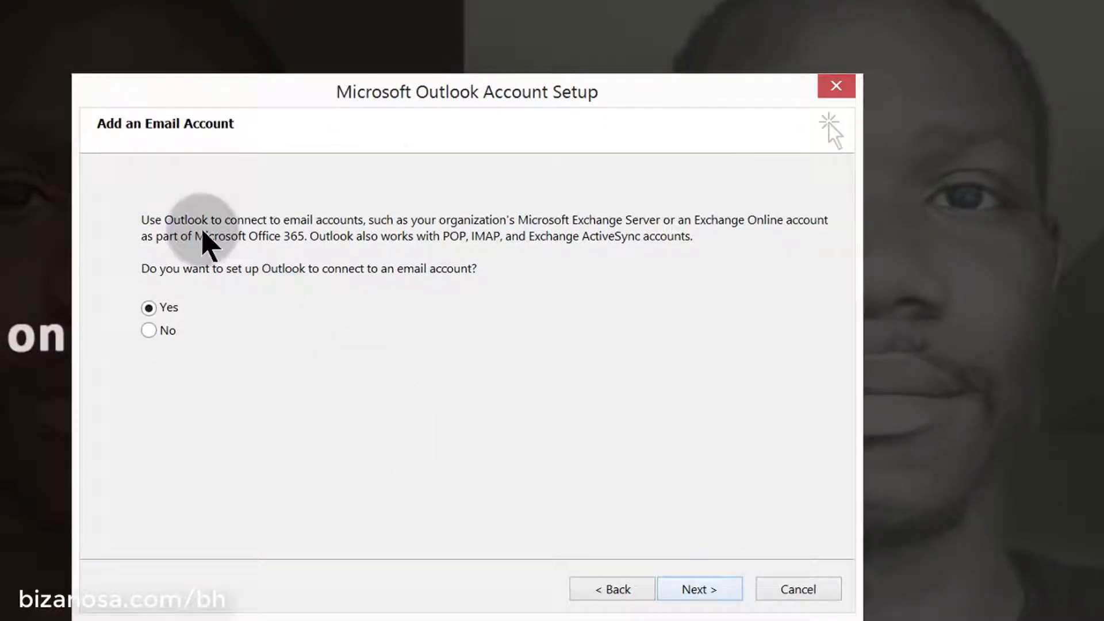
click(701, 595)
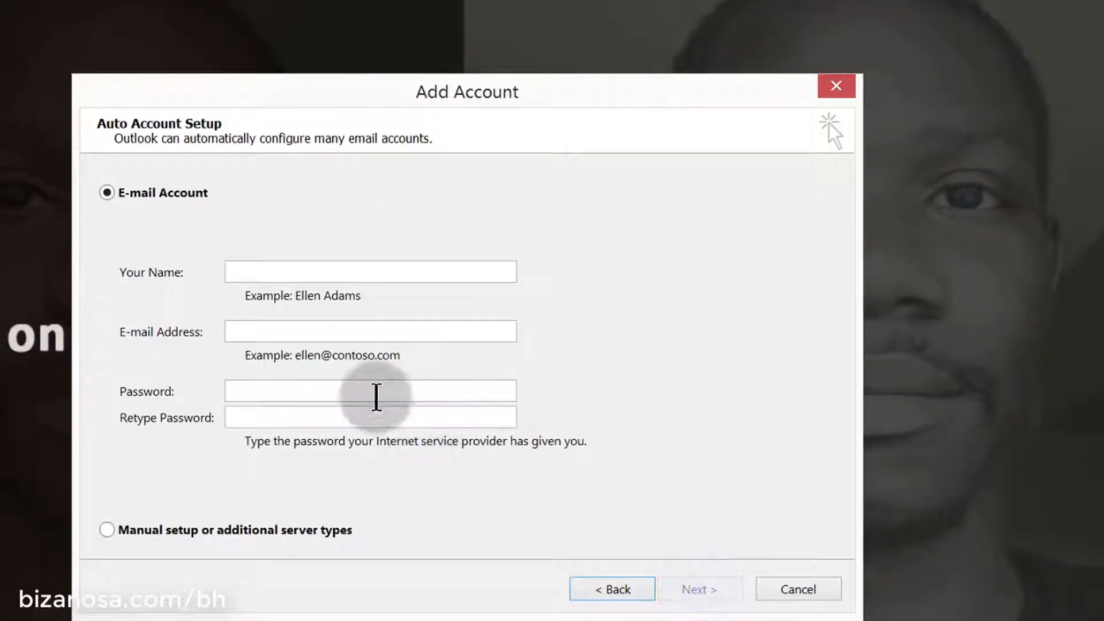
click(312, 275)
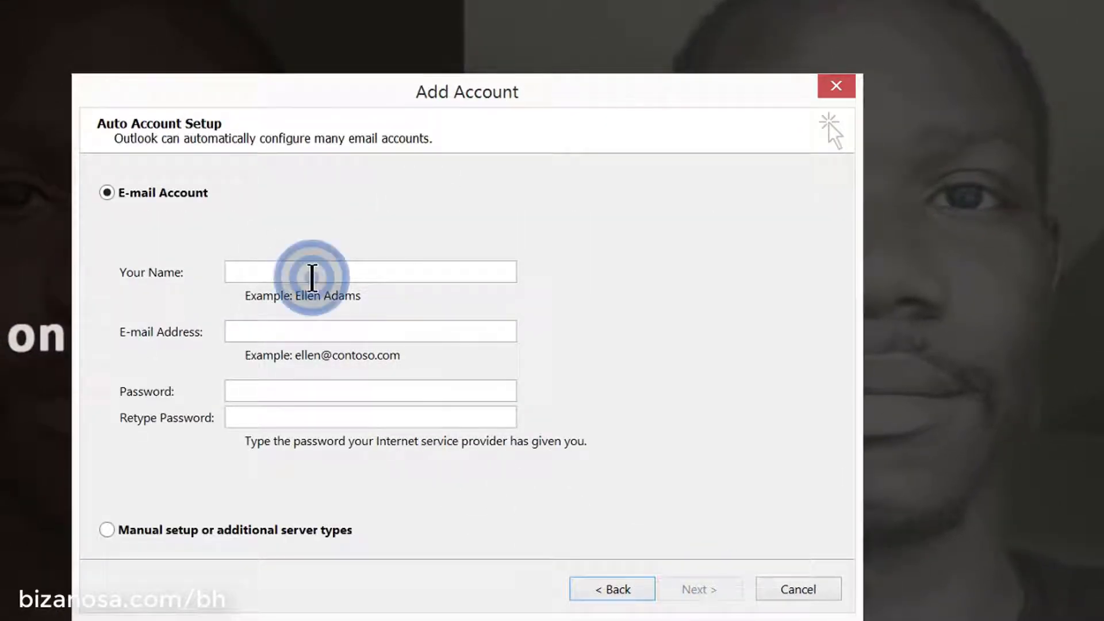
text(Ricky Wahowa)
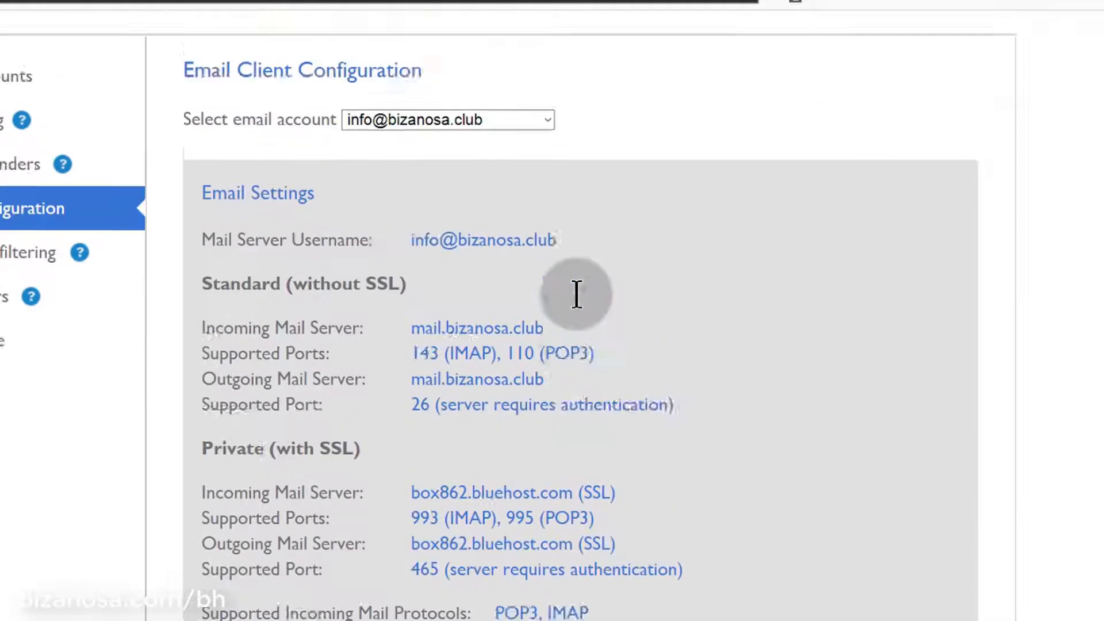
Copy the mailbox username from the Bluehost page into Outlook's e-mail address field.
scroll(580, 302, up, 2)
scroll(586, 308, down, 3)
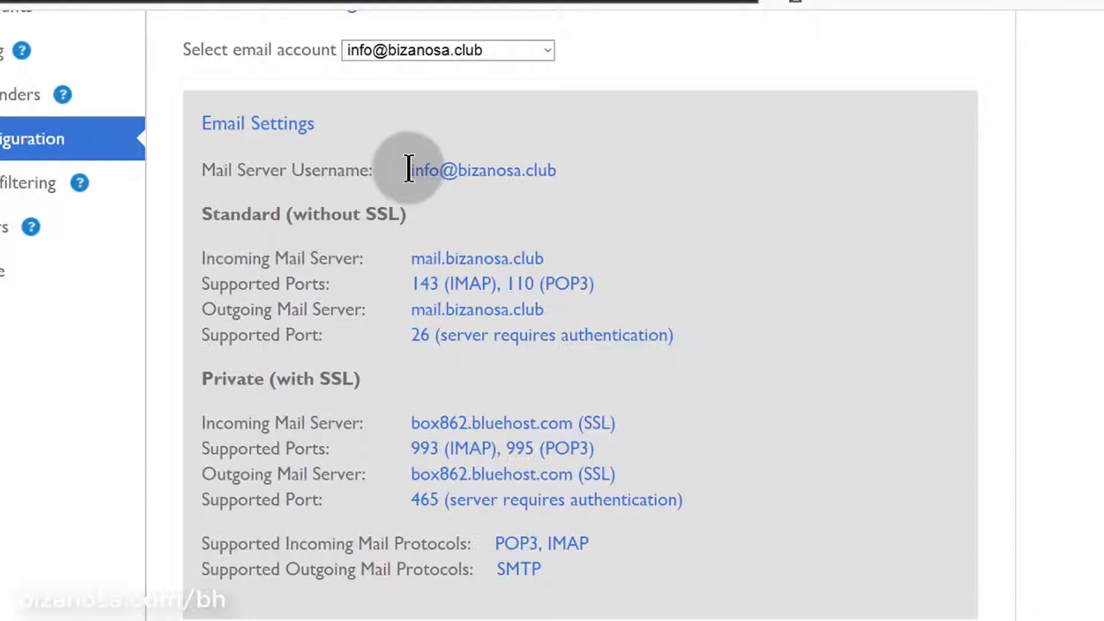
drag(409, 170, 537, 165)
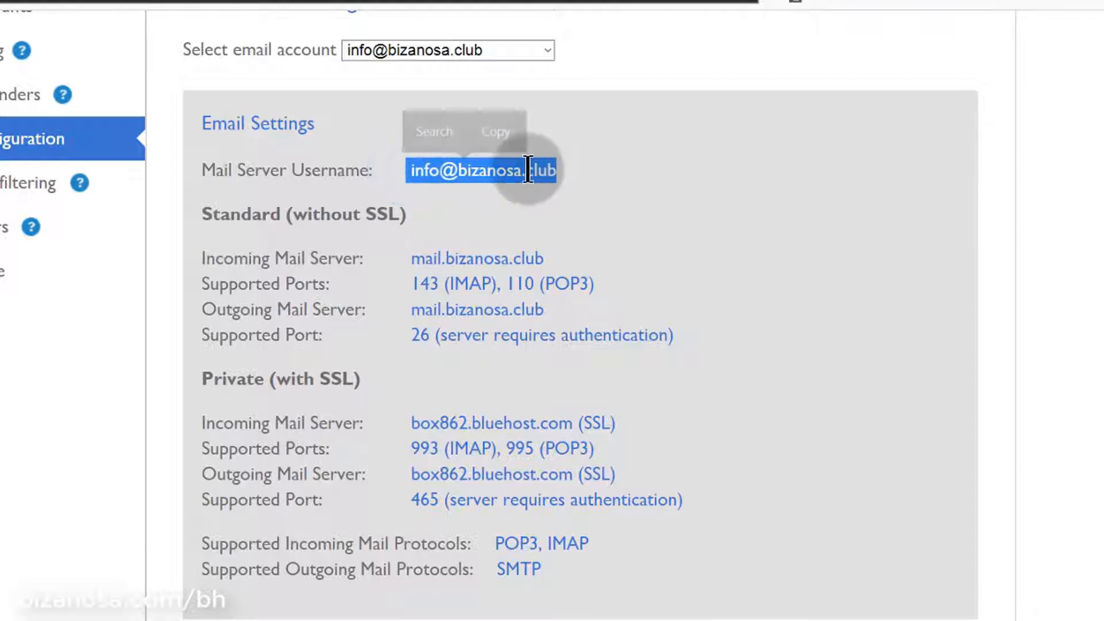
click(494, 136)
key(alt+Tab)
click(298, 330)
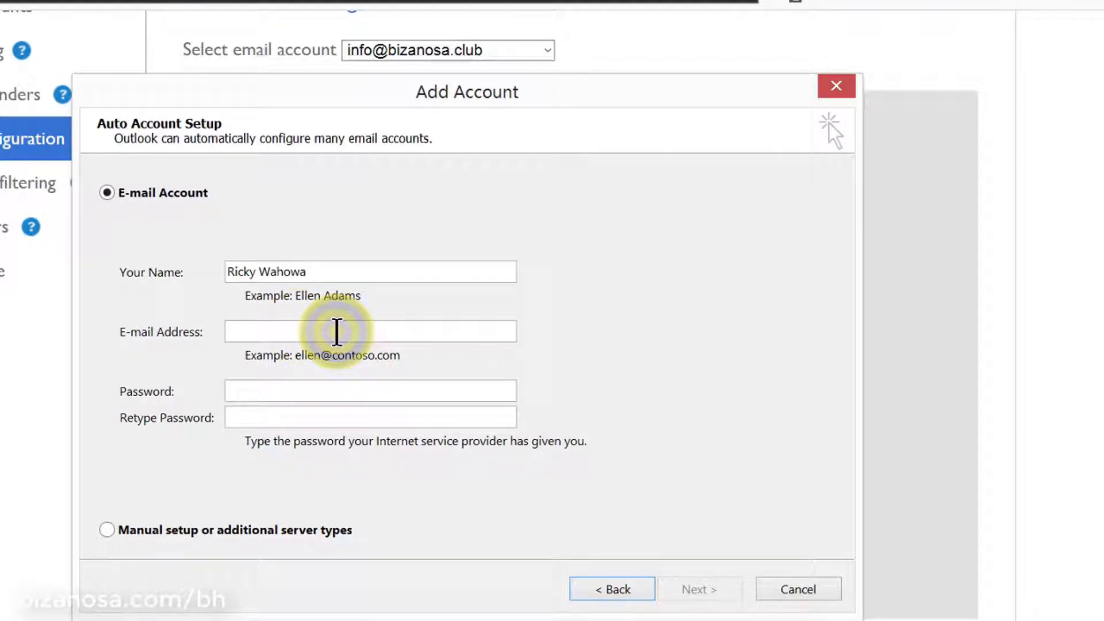
Enter and confirm the account password, then submit for automatic setup.
click(288, 390)
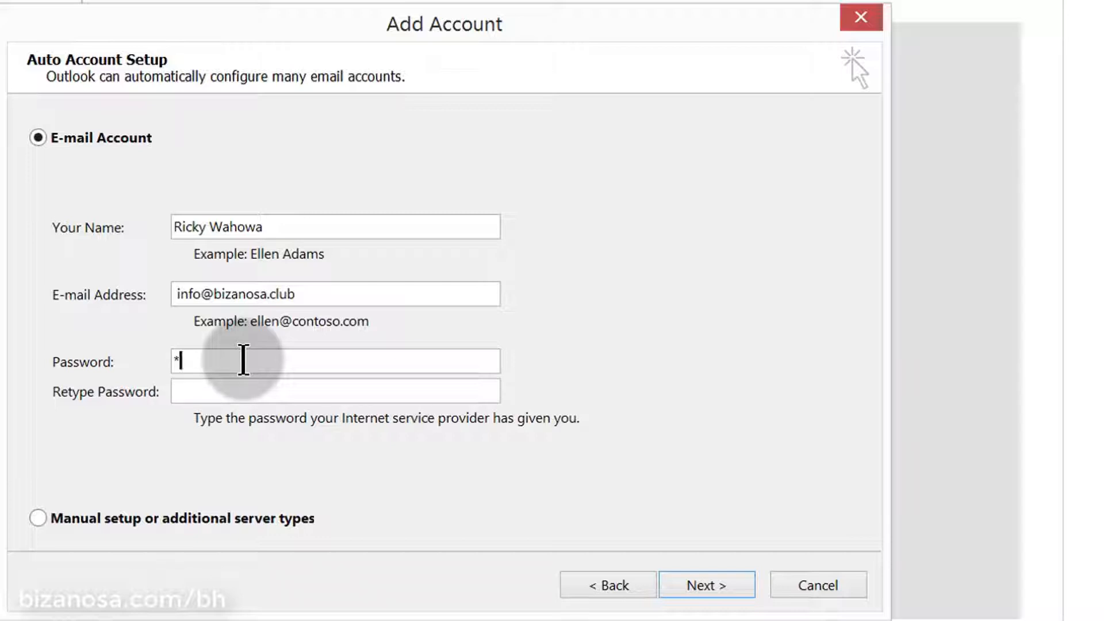
text(***********)
click(260, 392)
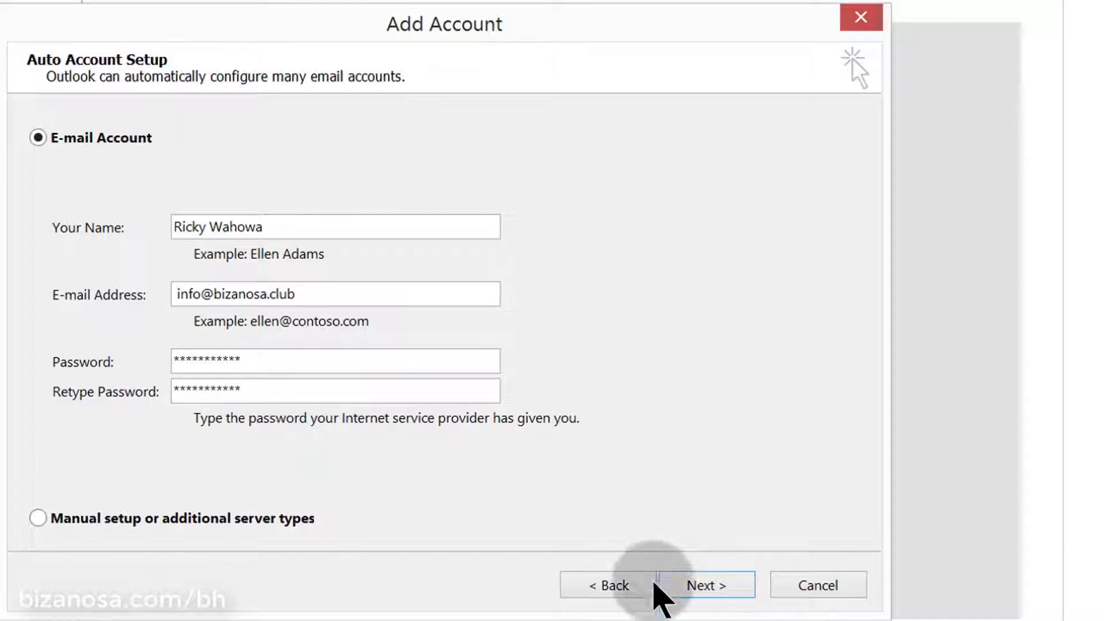
click(715, 584)
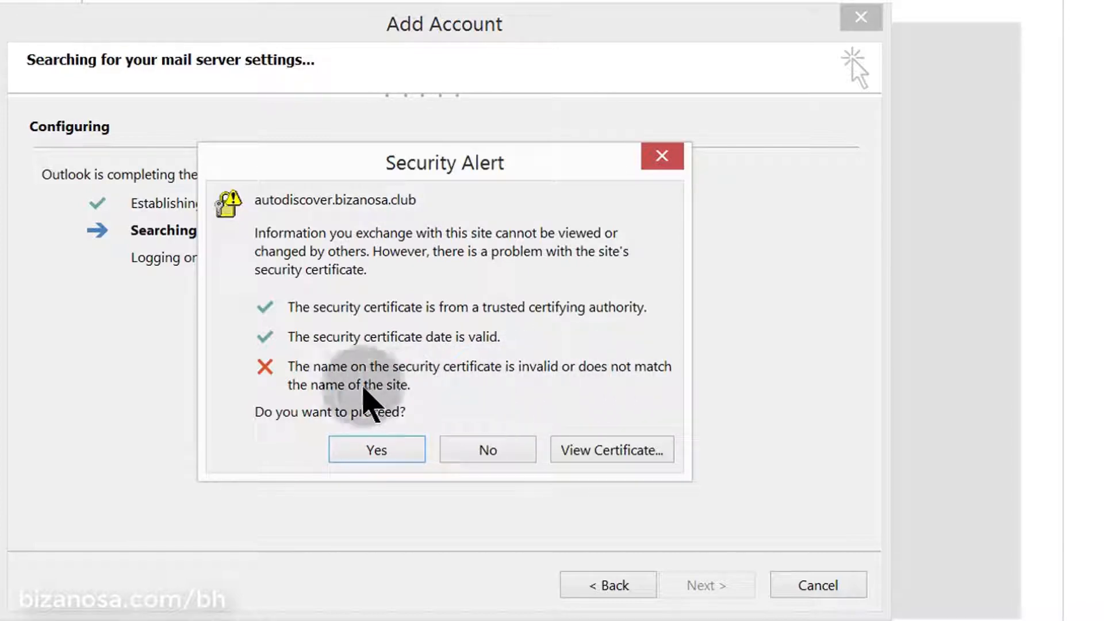
Accept both autodiscover certificate alerts and allow Bluehost's site to configure the server settings.
click(388, 448)
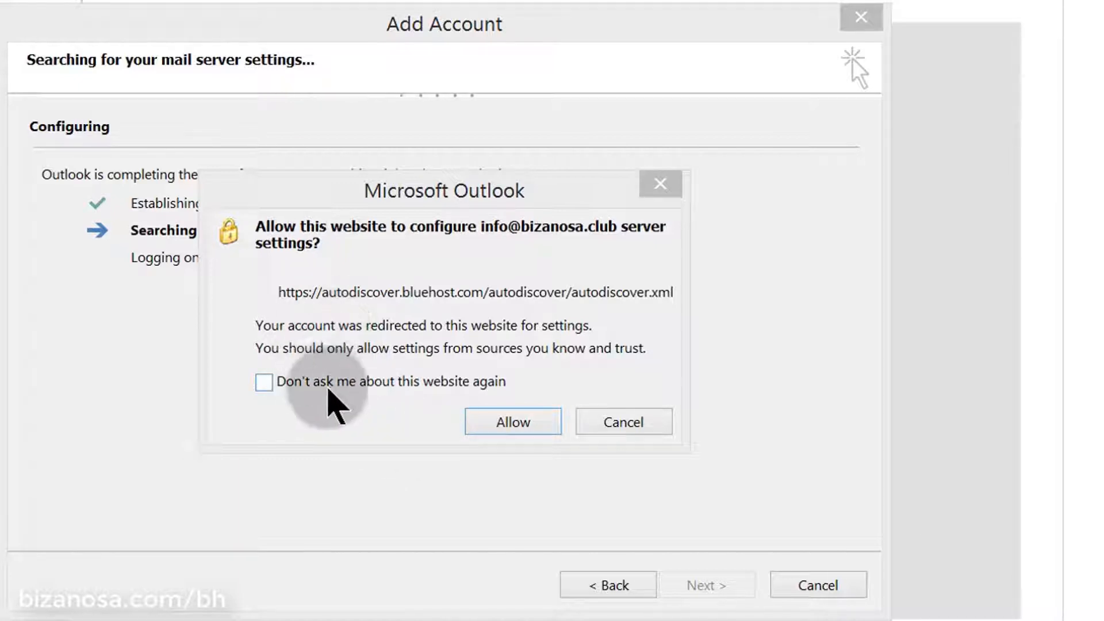
click(327, 381)
click(526, 416)
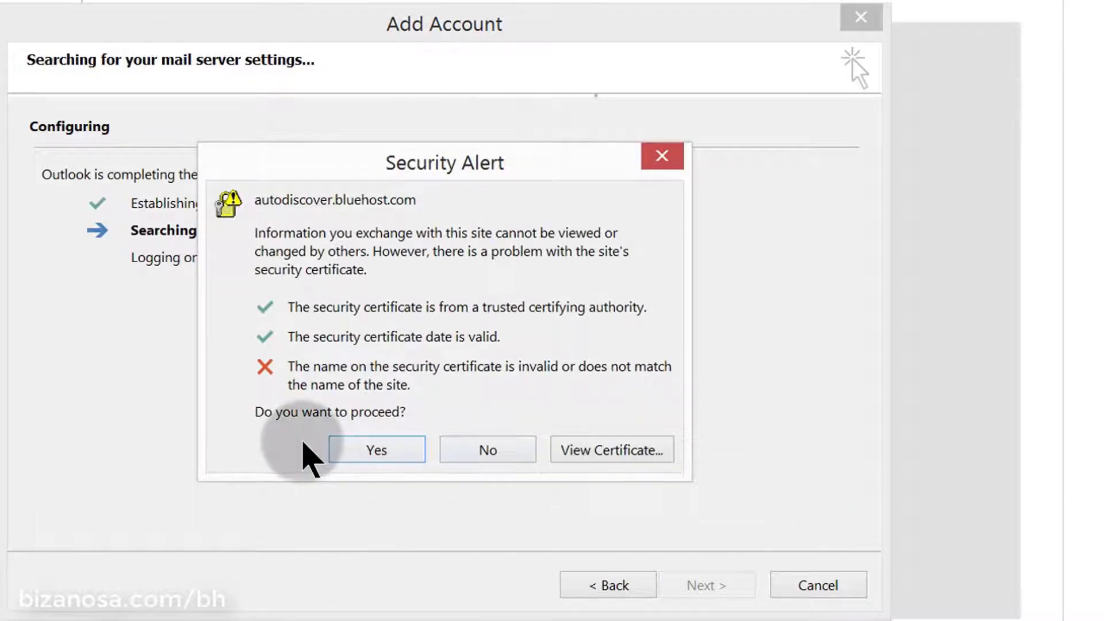
click(369, 450)
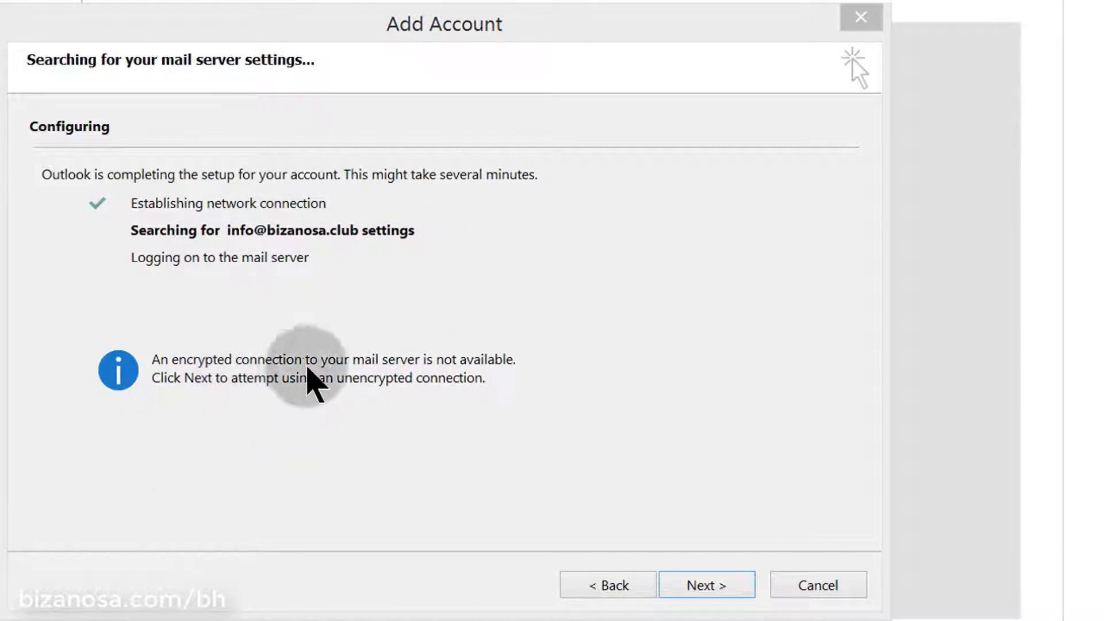
Retry setup without encryption and choose to change the account settings manually.
click(708, 581)
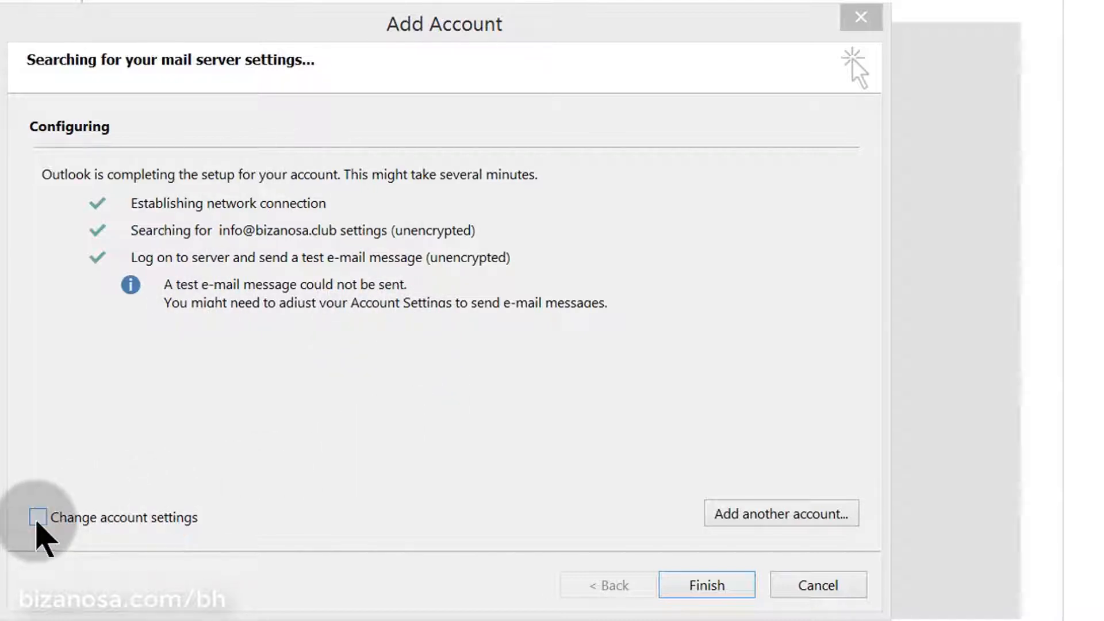
click(37, 519)
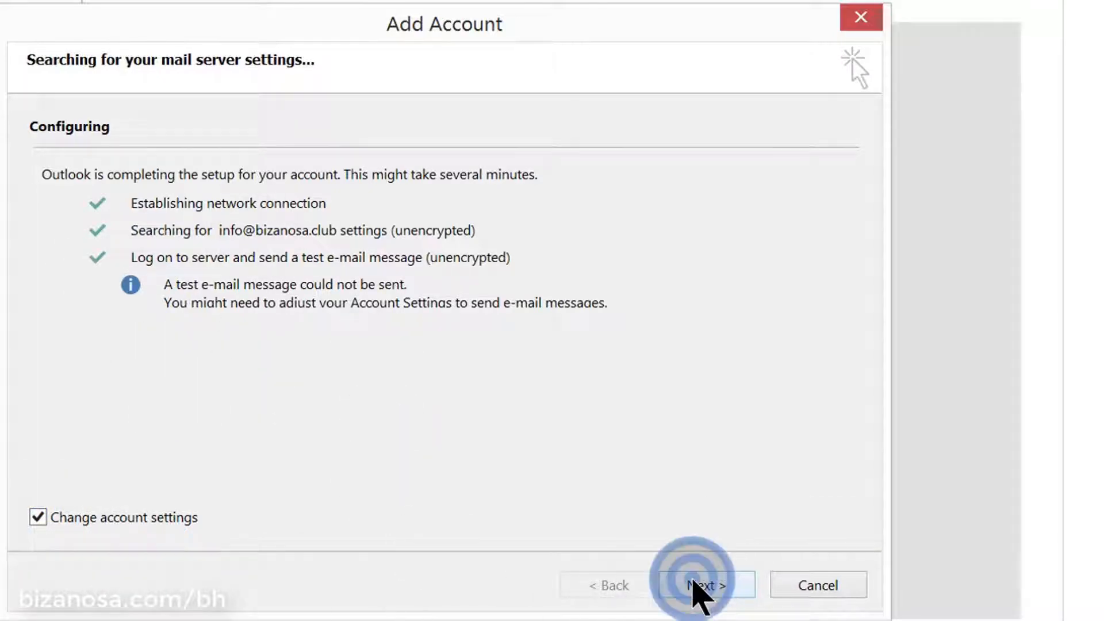
click(700, 590)
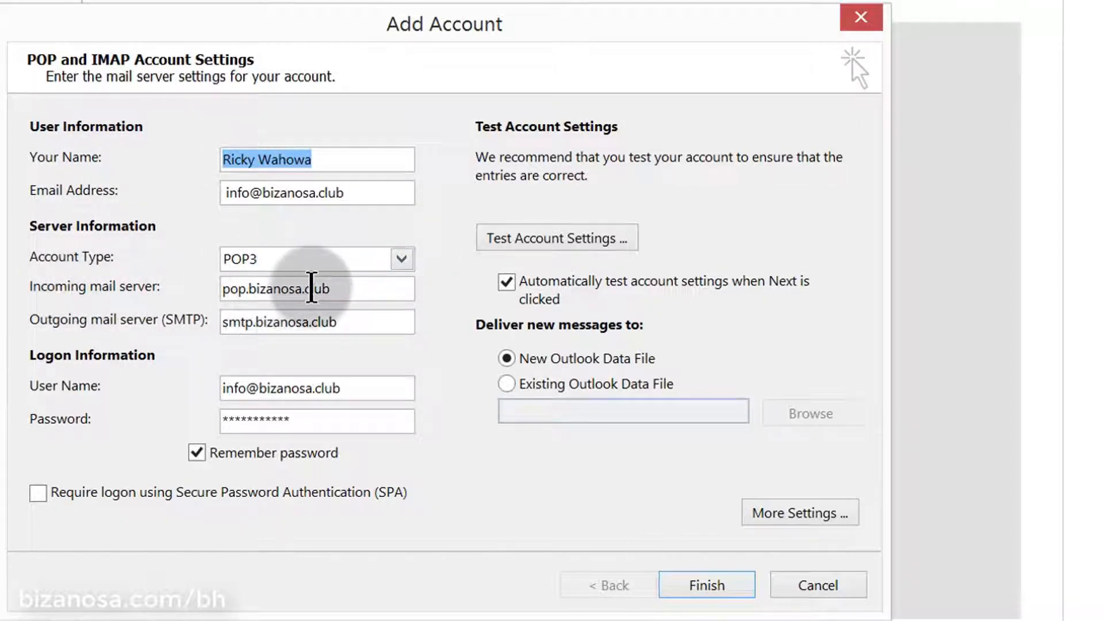
Replace the pop and smtp server names with mail.bizanosa.club from Bluehost's settings page.
click(993, 247)
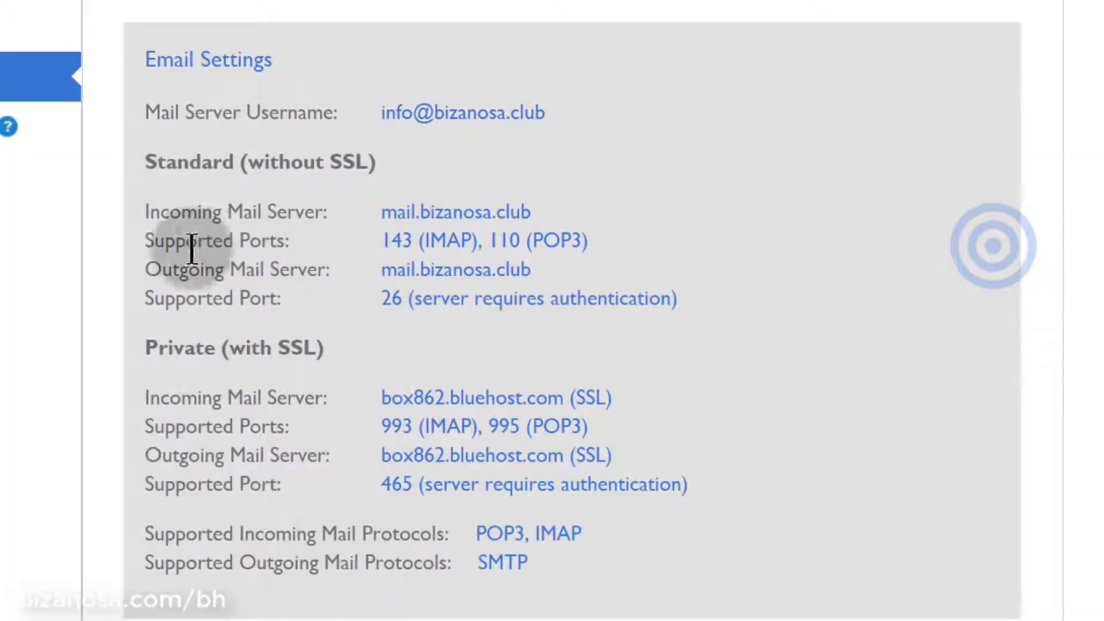
drag(386, 213, 538, 216)
click(491, 172)
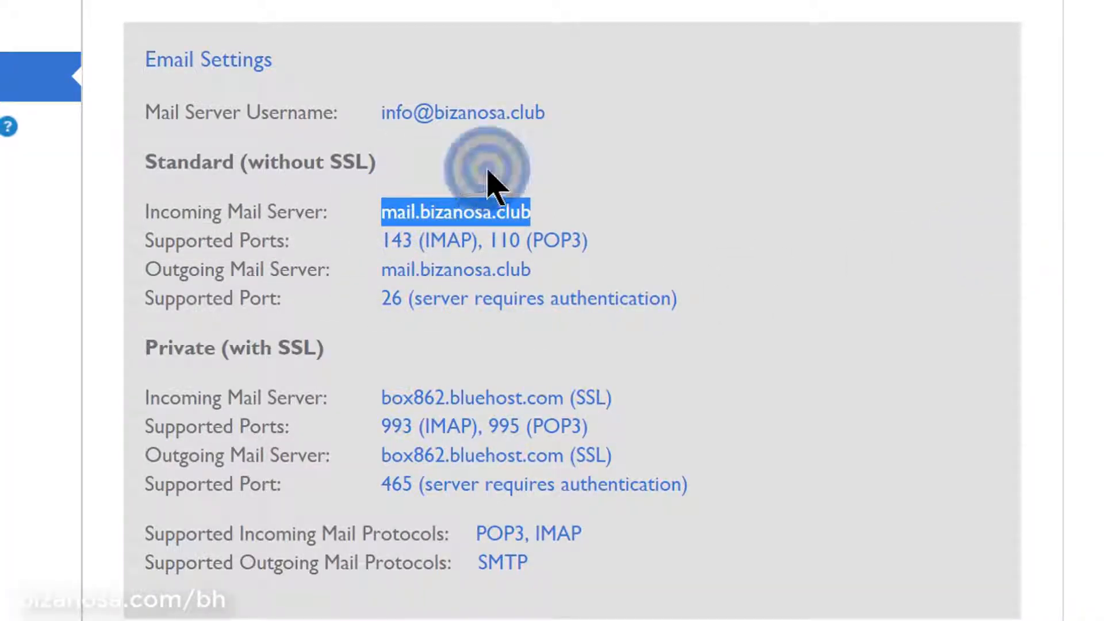
key(alt+Tab)
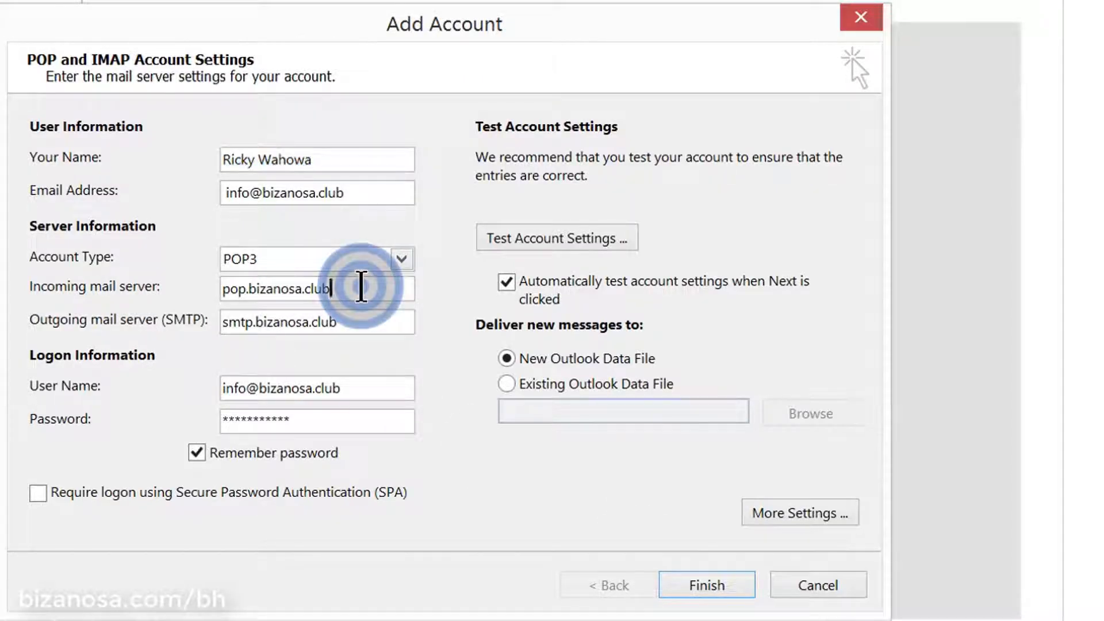
drag(365, 288, 202, 291)
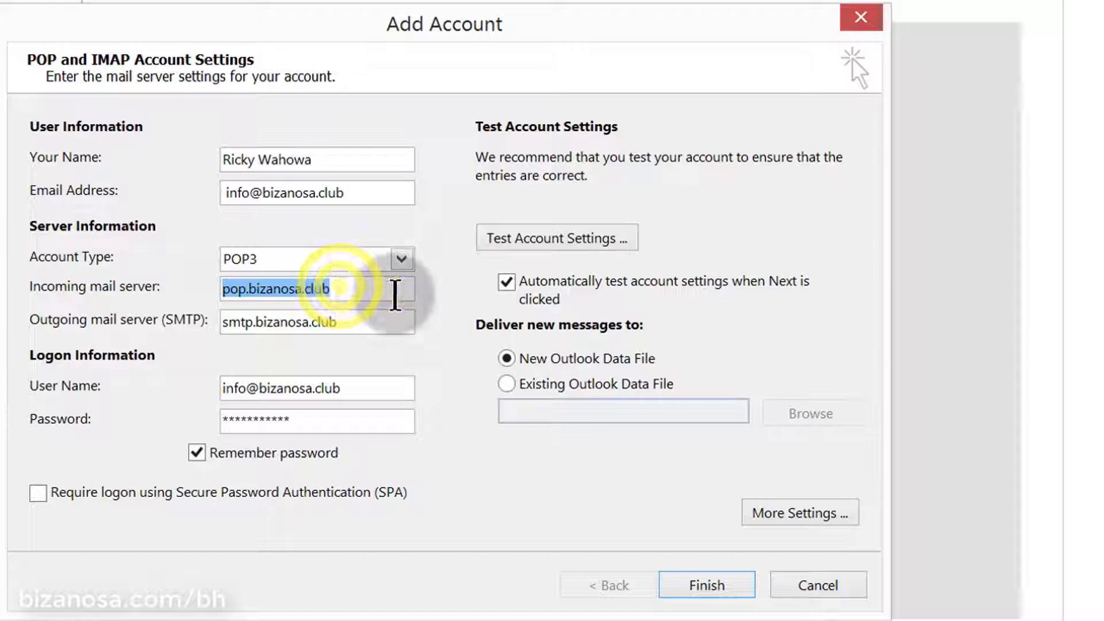
key(BackSpace)
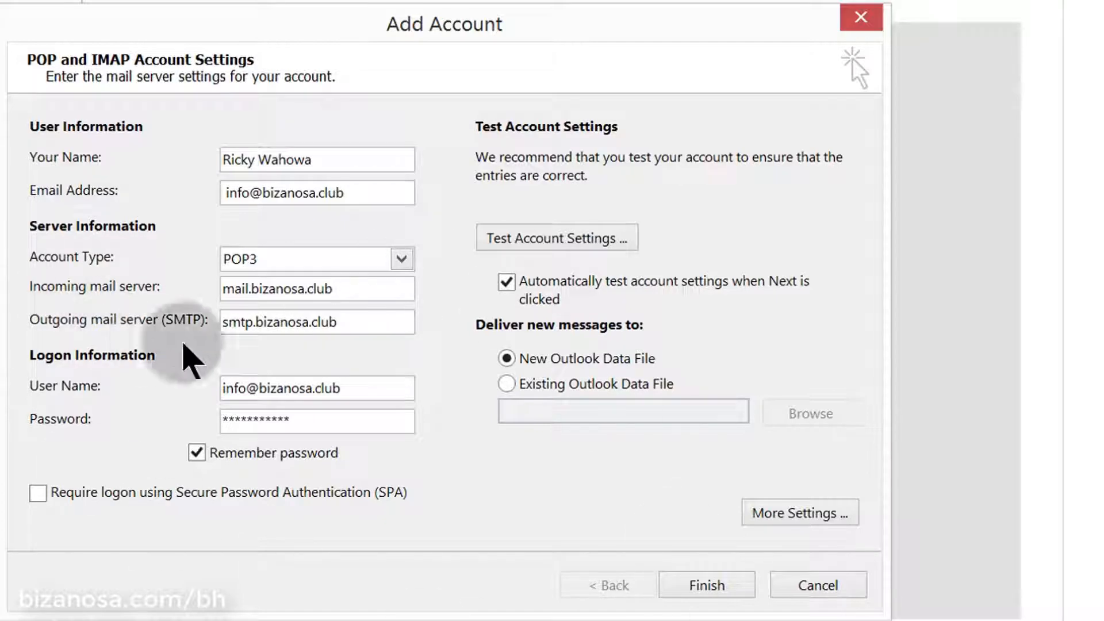
click(1087, 288)
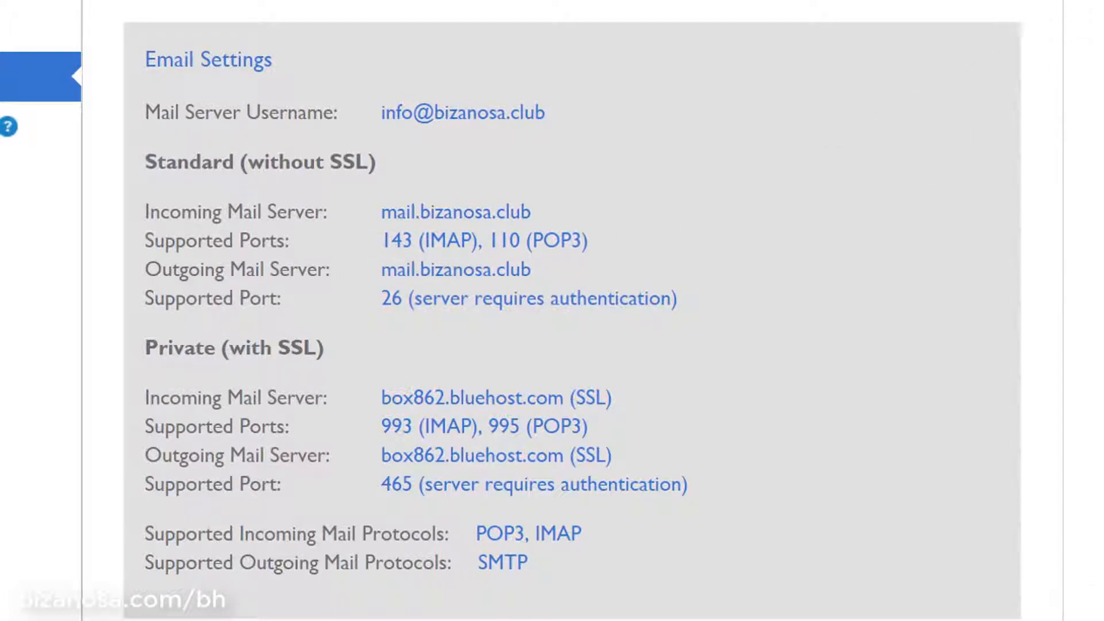
click(1097, 2)
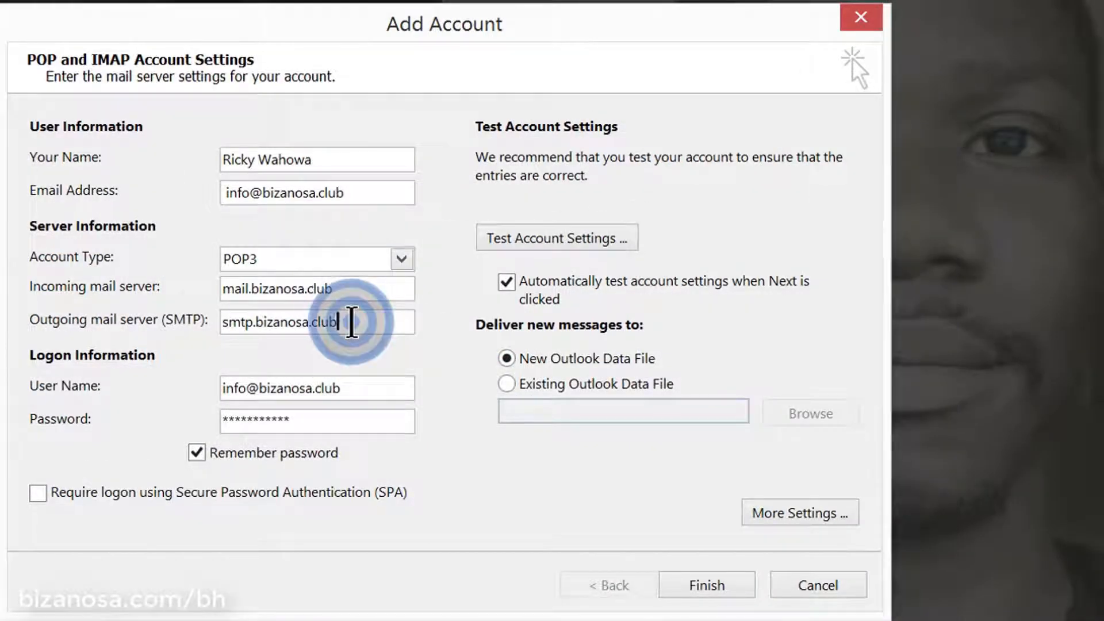
drag(352, 321, 215, 320)
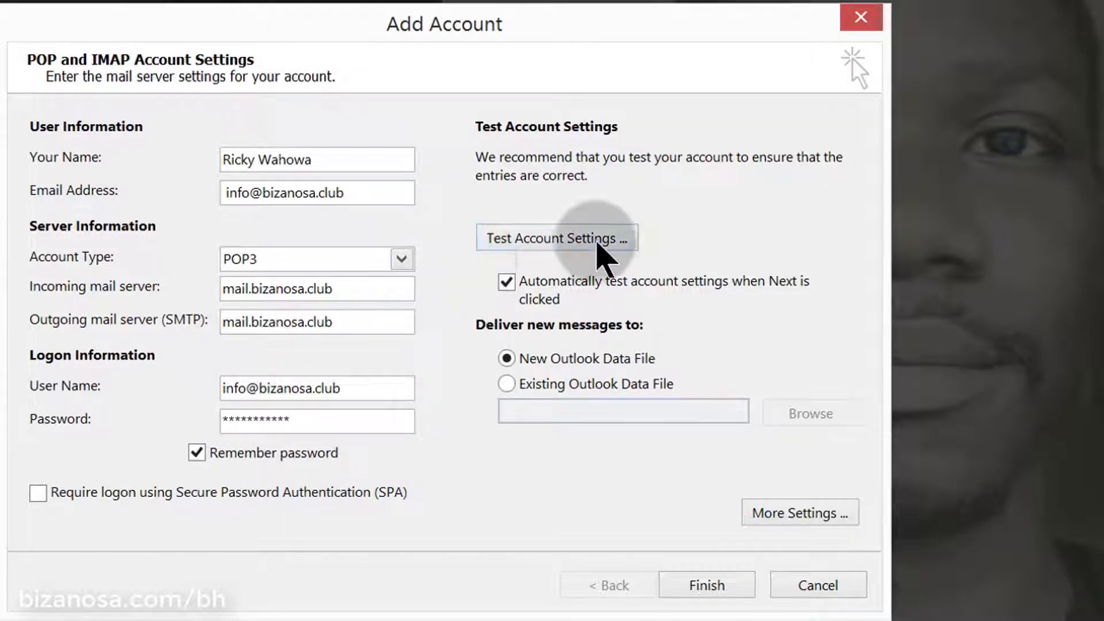
Test the account settings successfully and finish adding the account.
click(561, 242)
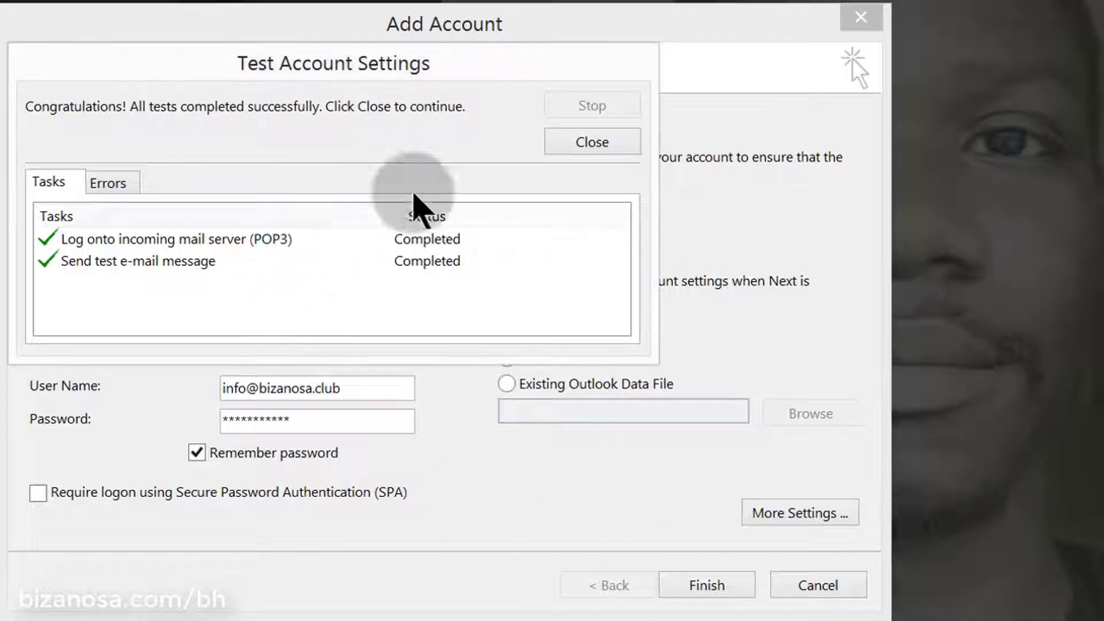
click(582, 146)
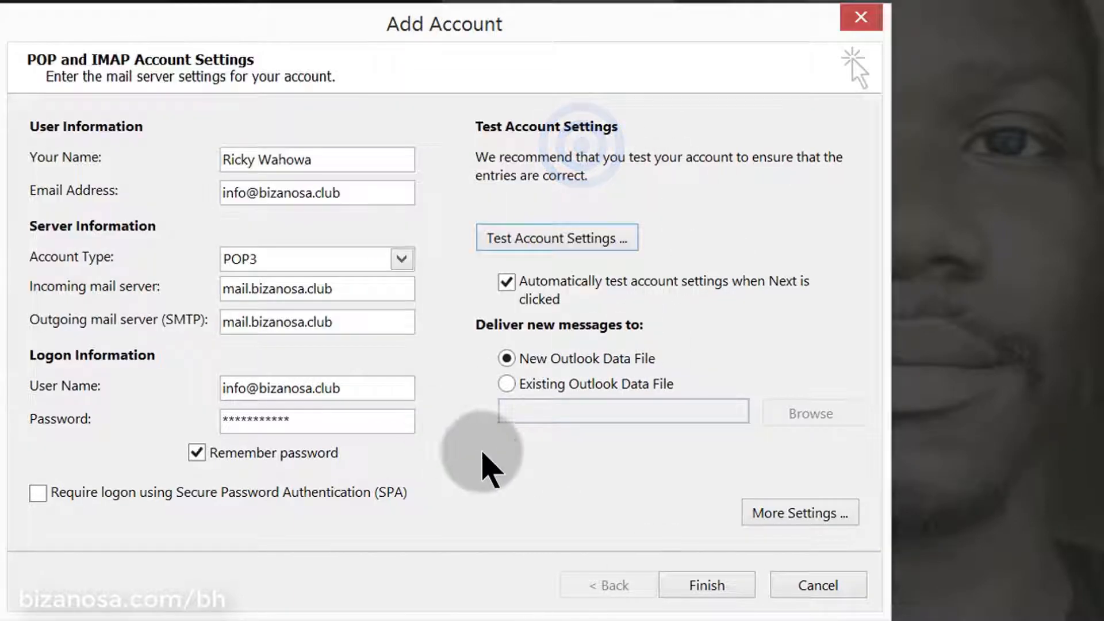
click(719, 585)
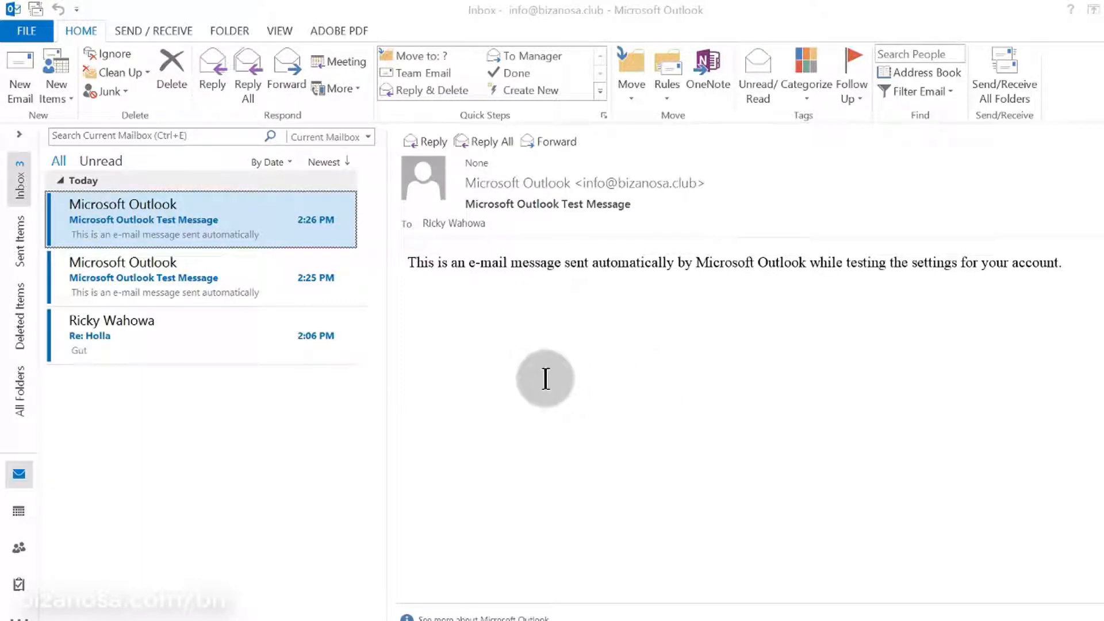
Read the Re: Holla reply, recheck Bluehost's settings, and view the account info under File.
click(169, 331)
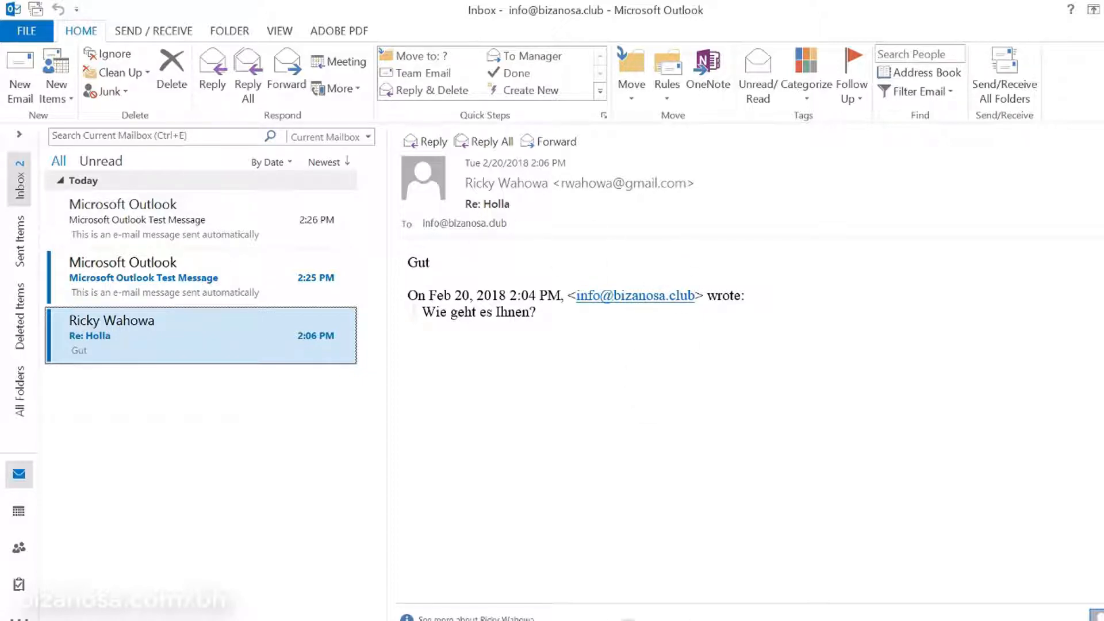
click(362, 620)
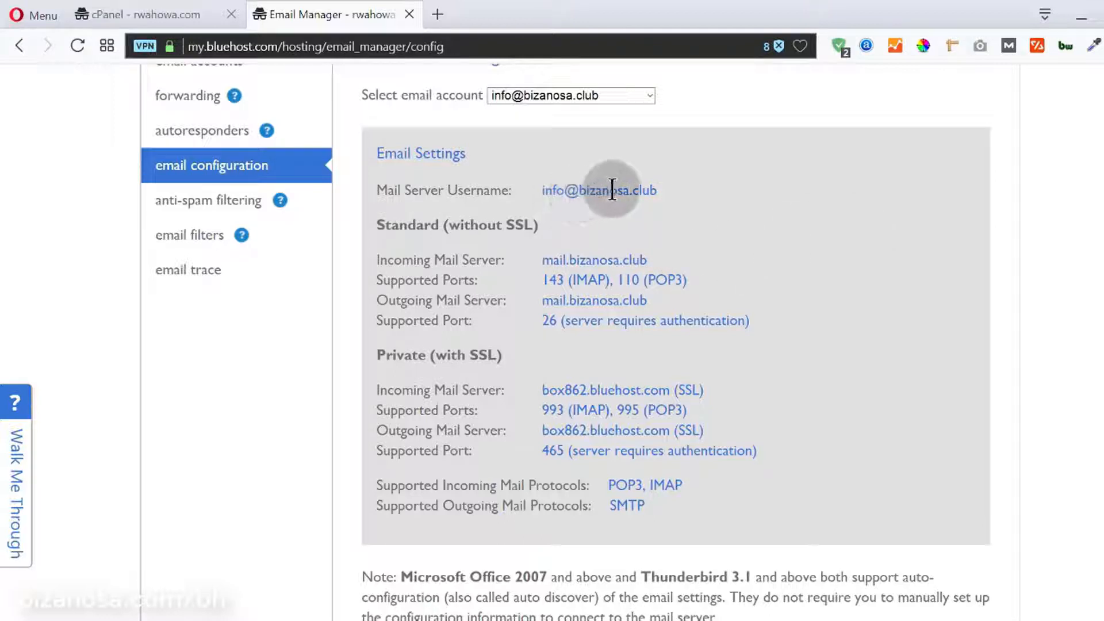
click(1080, 18)
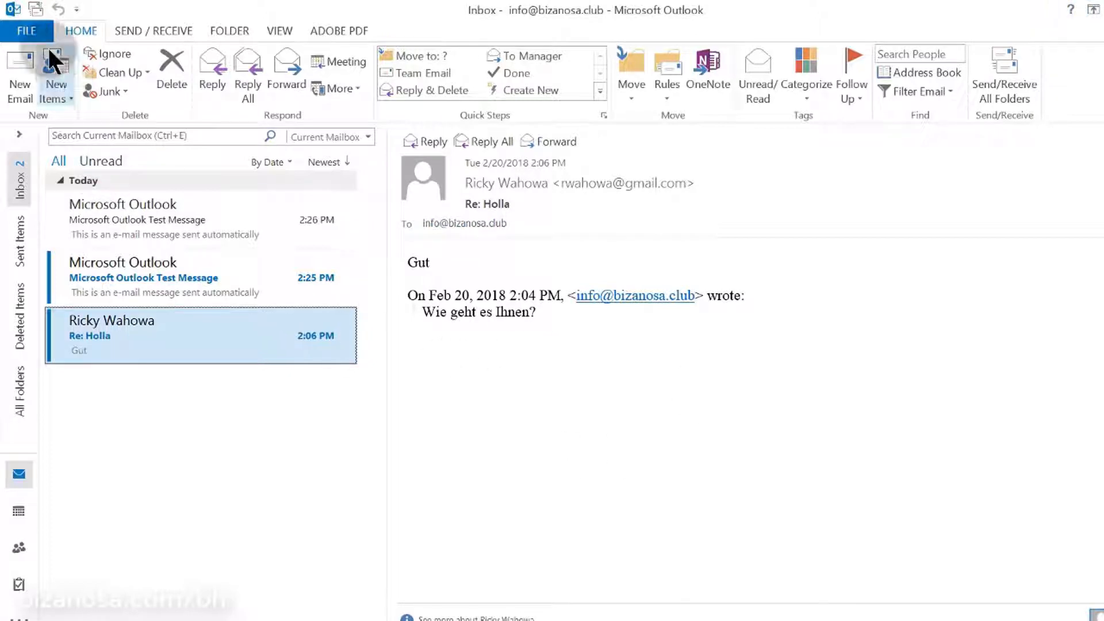
click(29, 26)
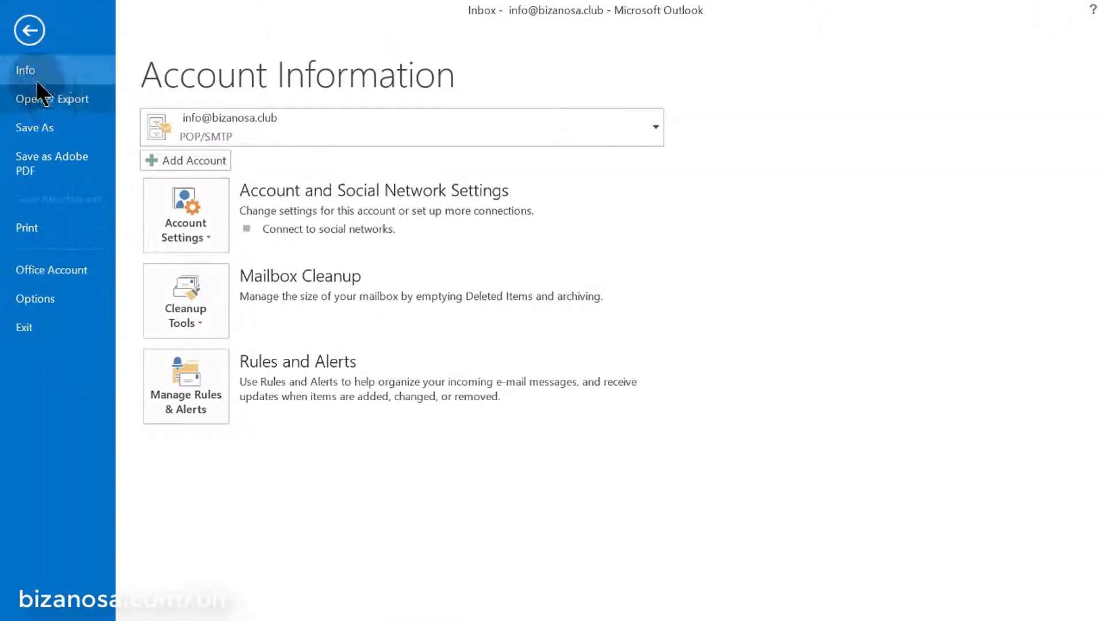
key(Escape)
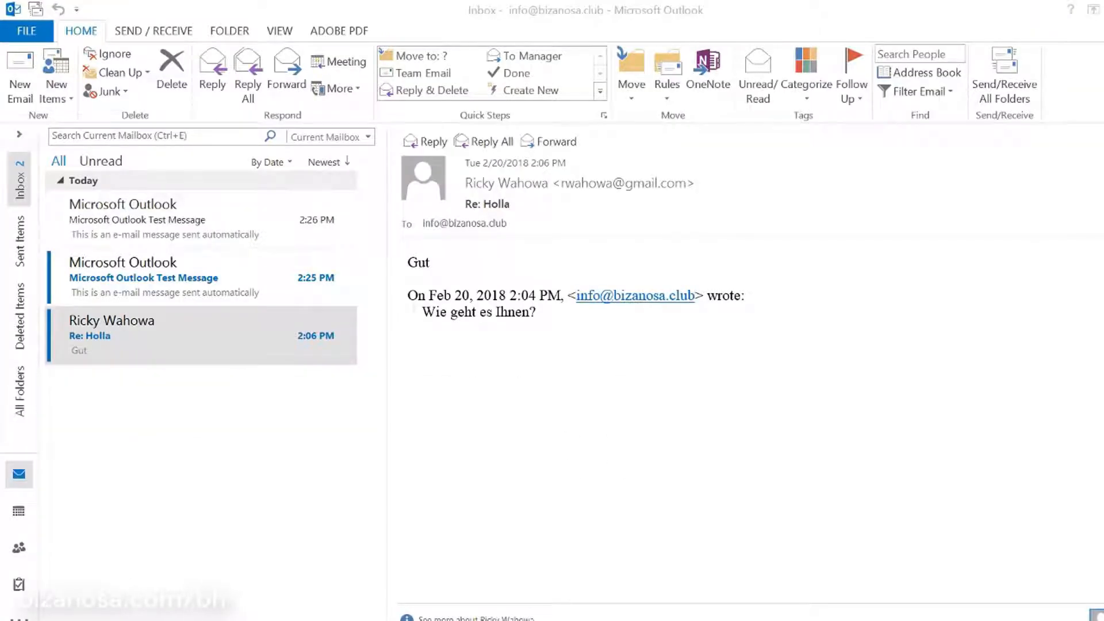
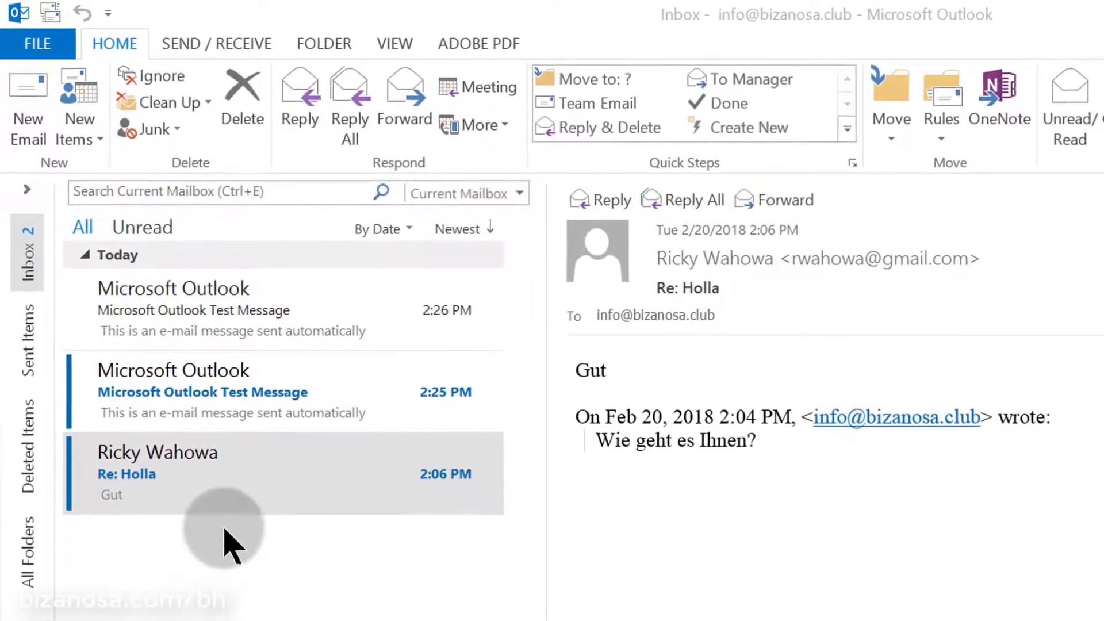
Start a new Outlook account with manual setup, choosing the POP or IMAP service.
click(54, 47)
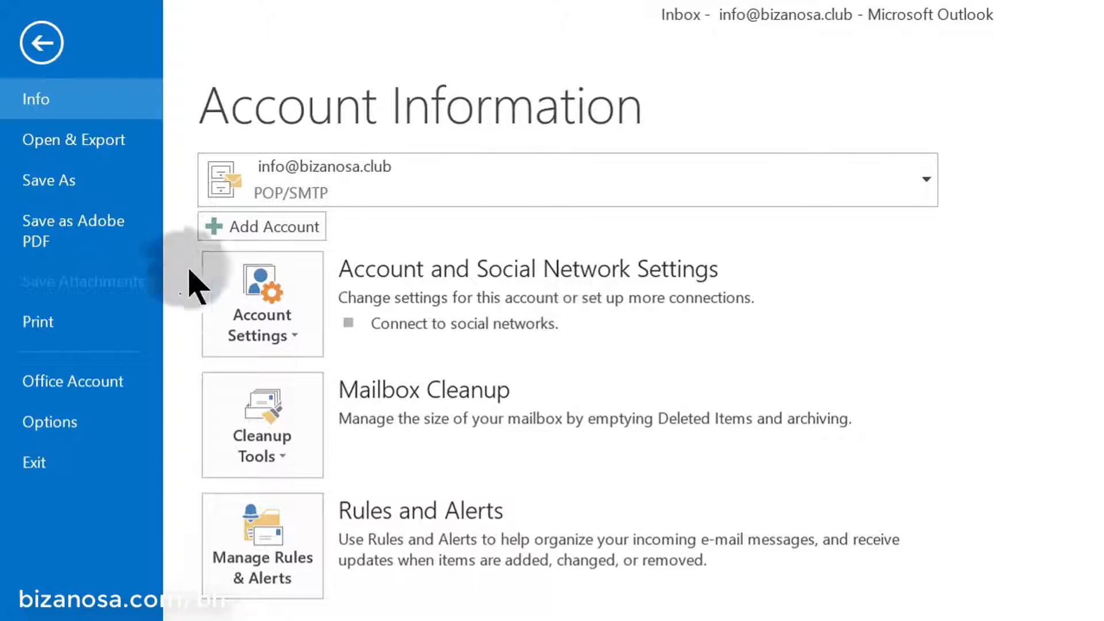
click(271, 238)
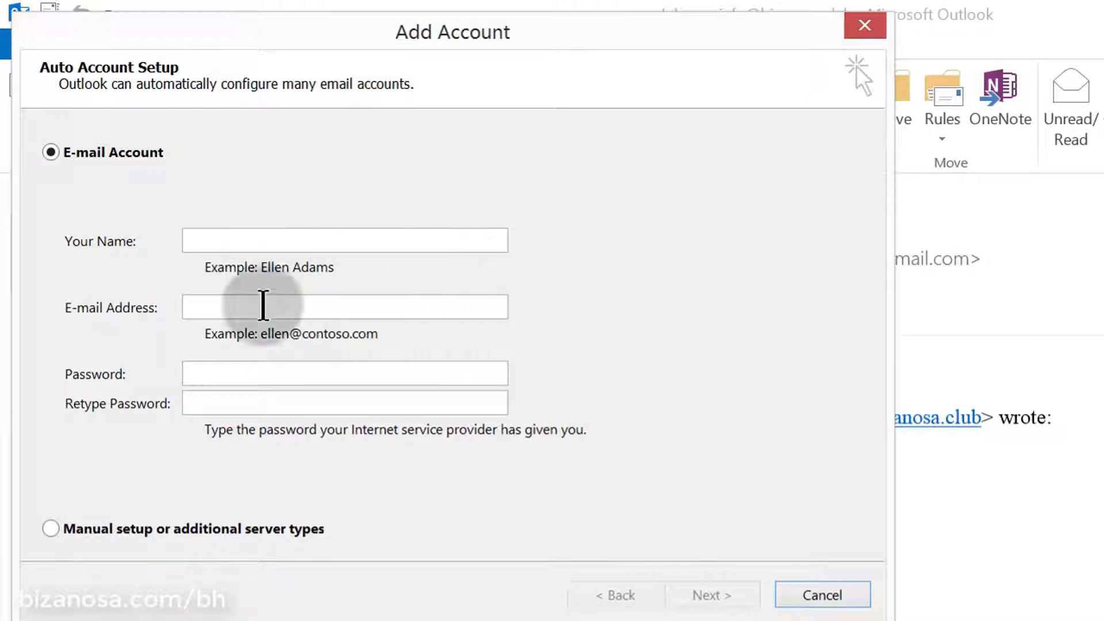
click(51, 528)
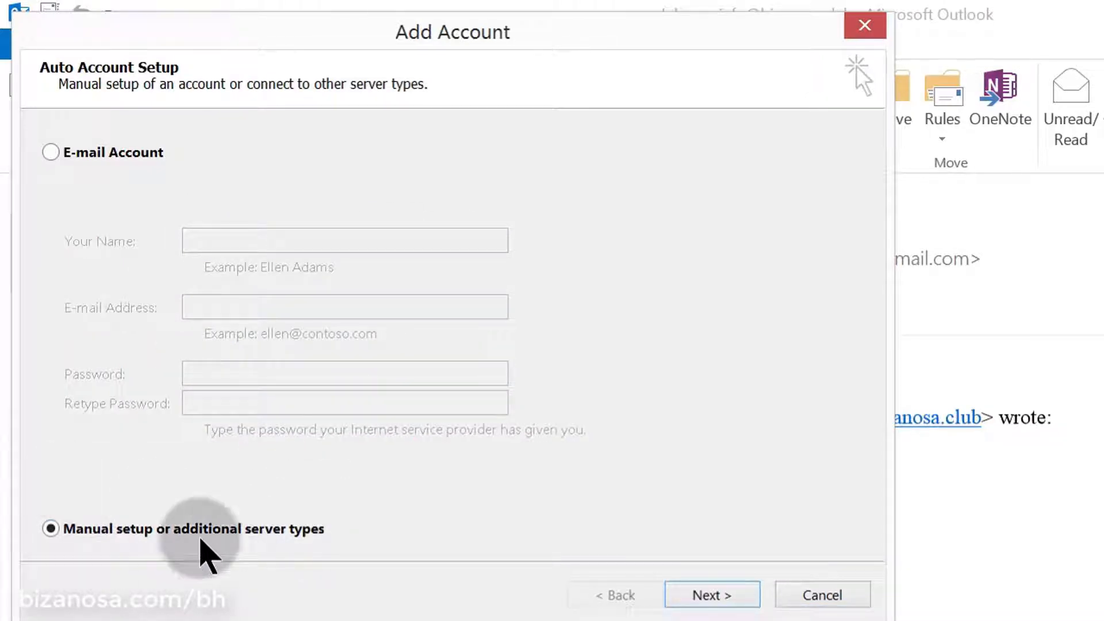
click(706, 598)
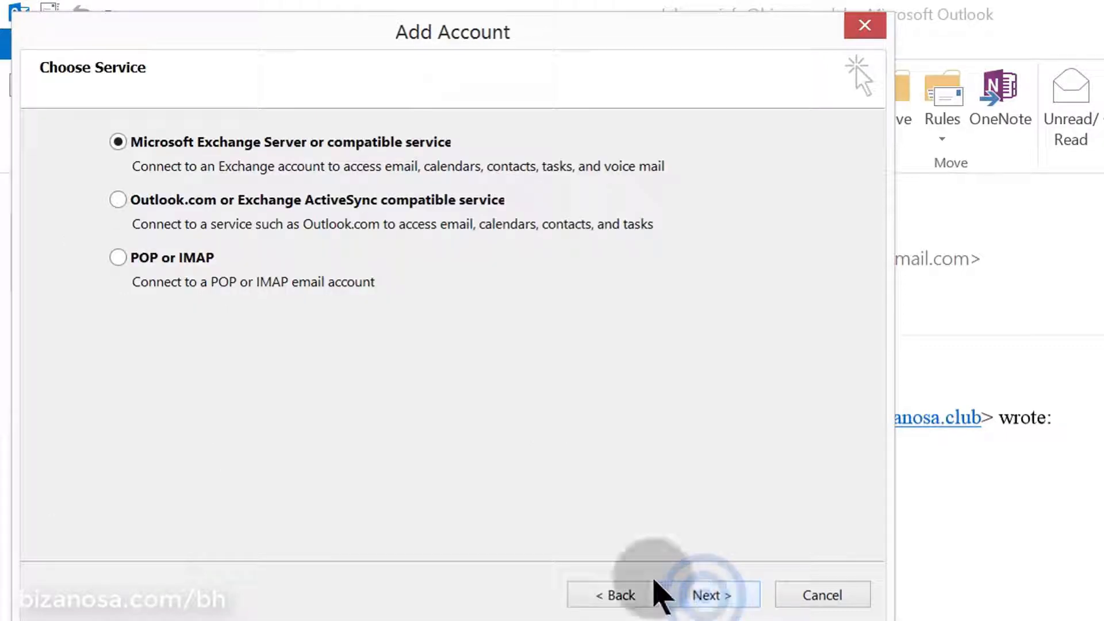
click(118, 258)
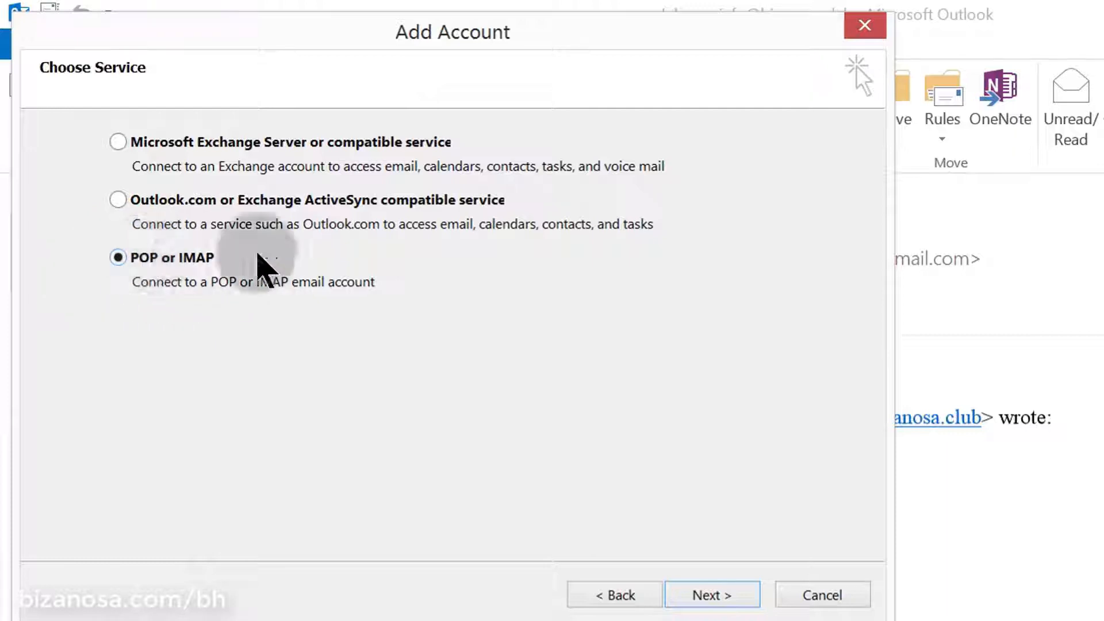
click(709, 597)
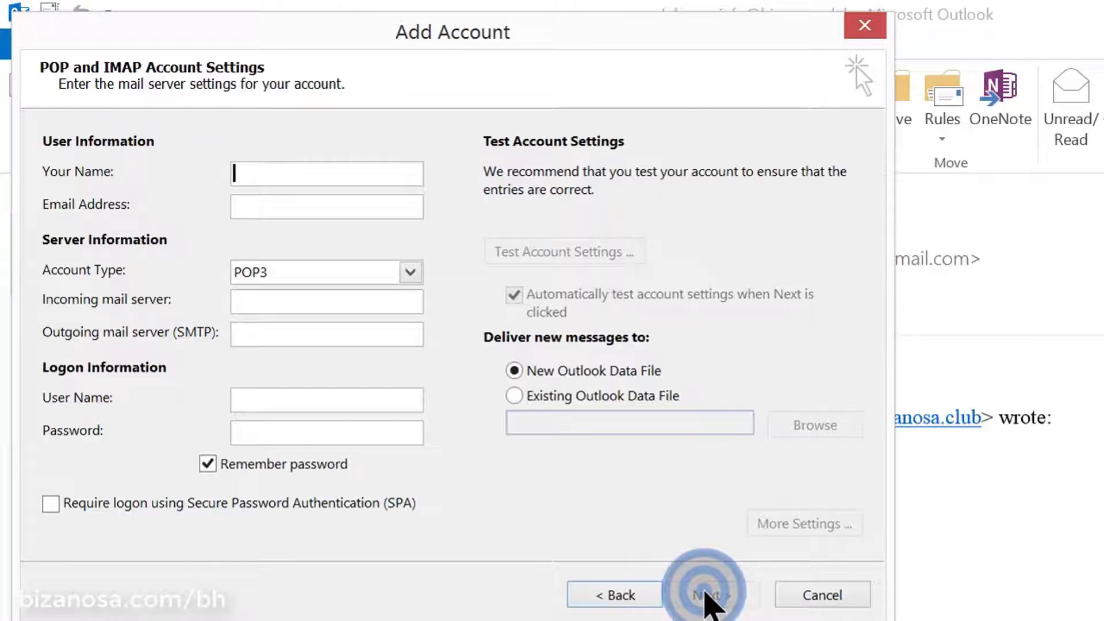
Enter the account holder's name in Your Name, then switch to Bluehost's configuration page.
click(242, 169)
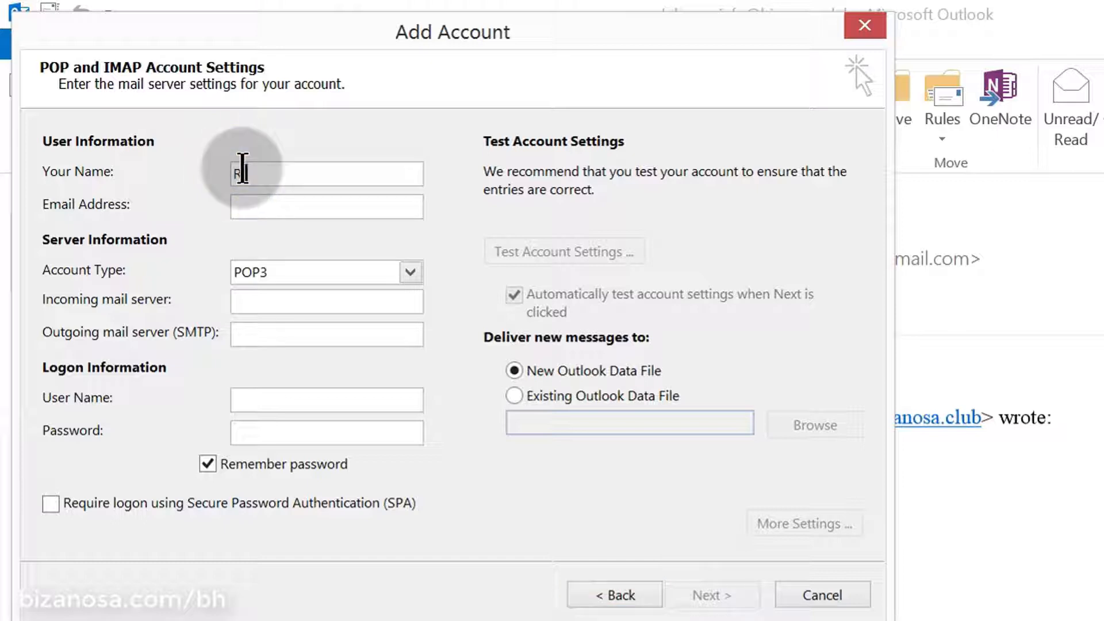
text(Ricky Wahowa)
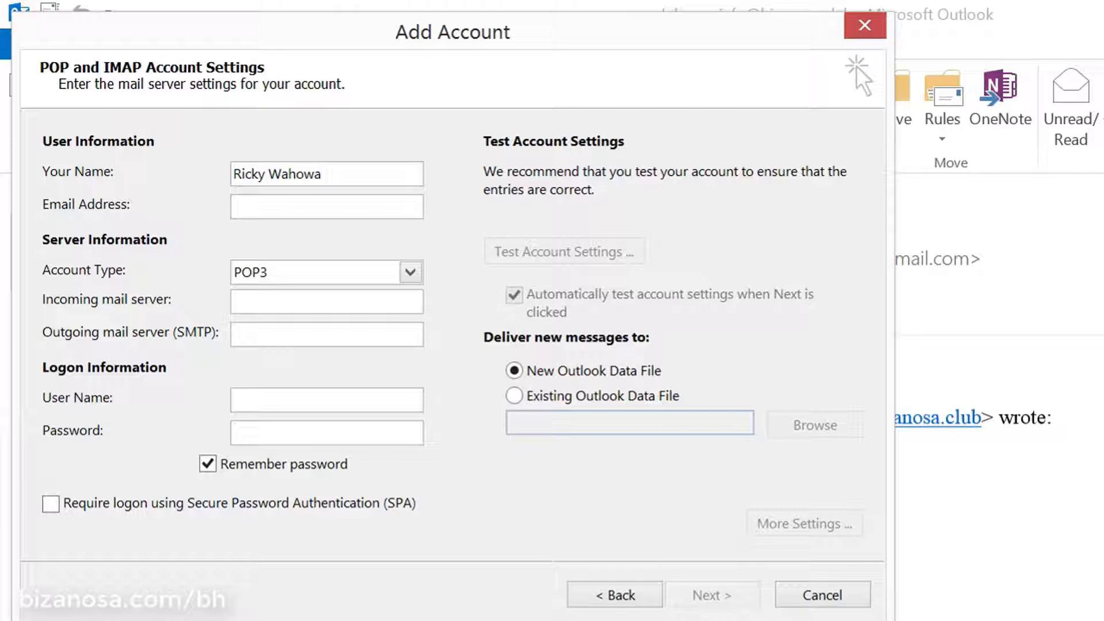
click(518, 620)
click(517, 619)
Copy the Mail Server Username from Bluehost's Email Client Configuration page.
scroll(387, 511, up, 3)
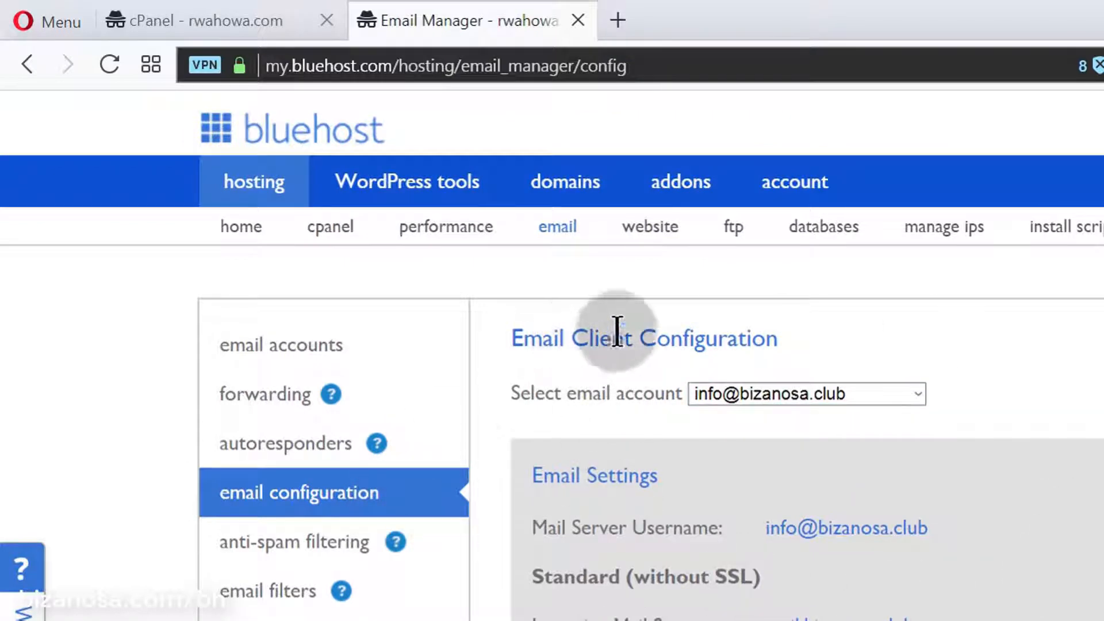
scroll(1041, 537, down, 2)
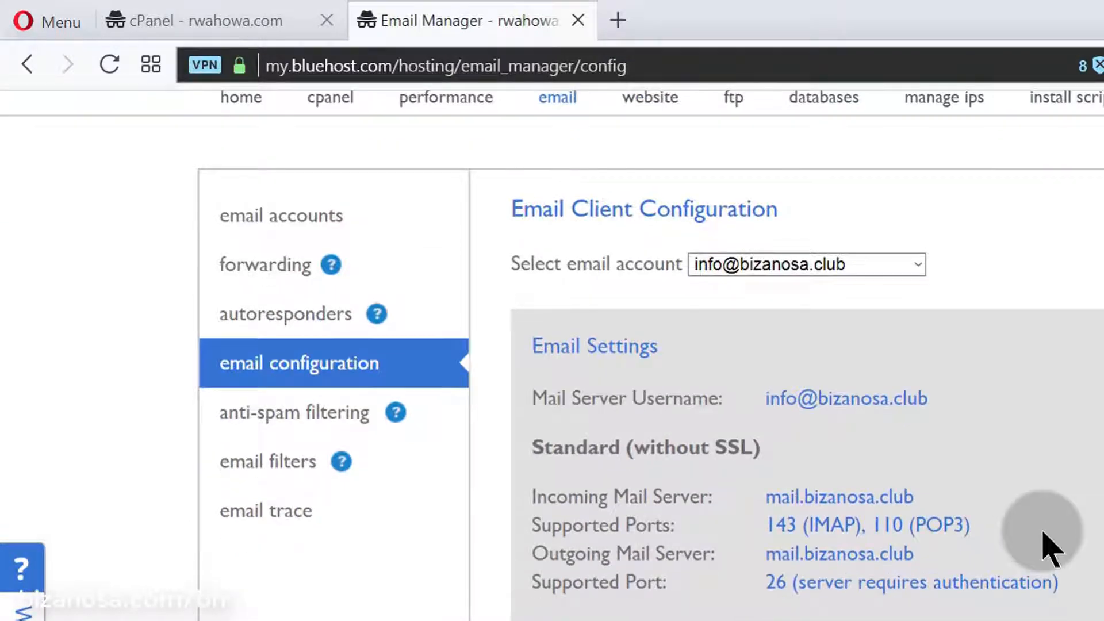
scroll(1044, 546, down, 2)
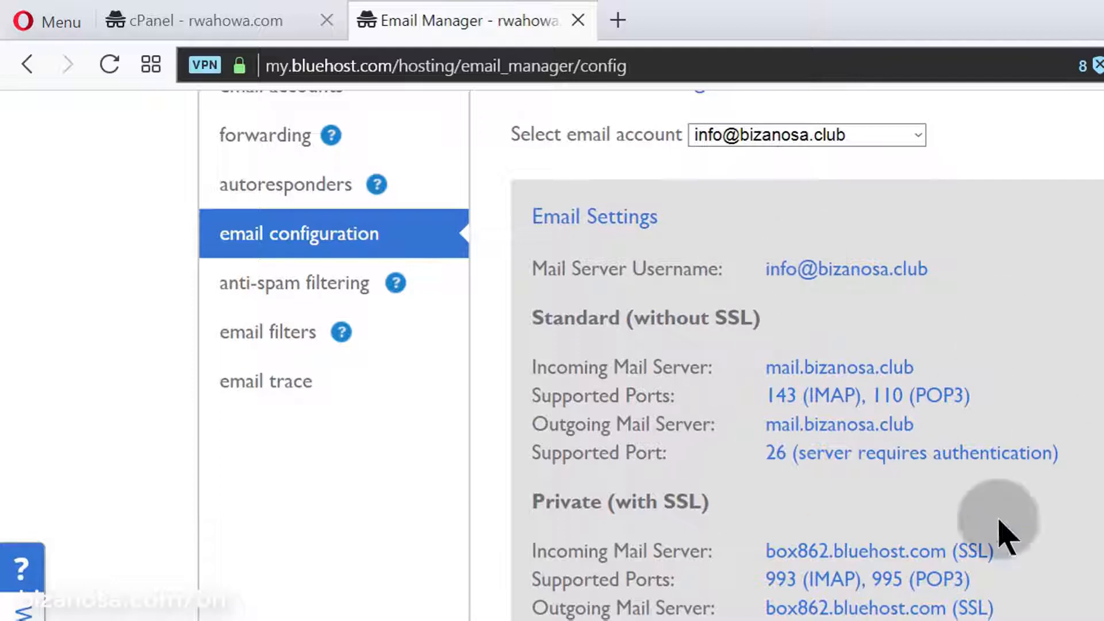
drag(766, 265, 929, 266)
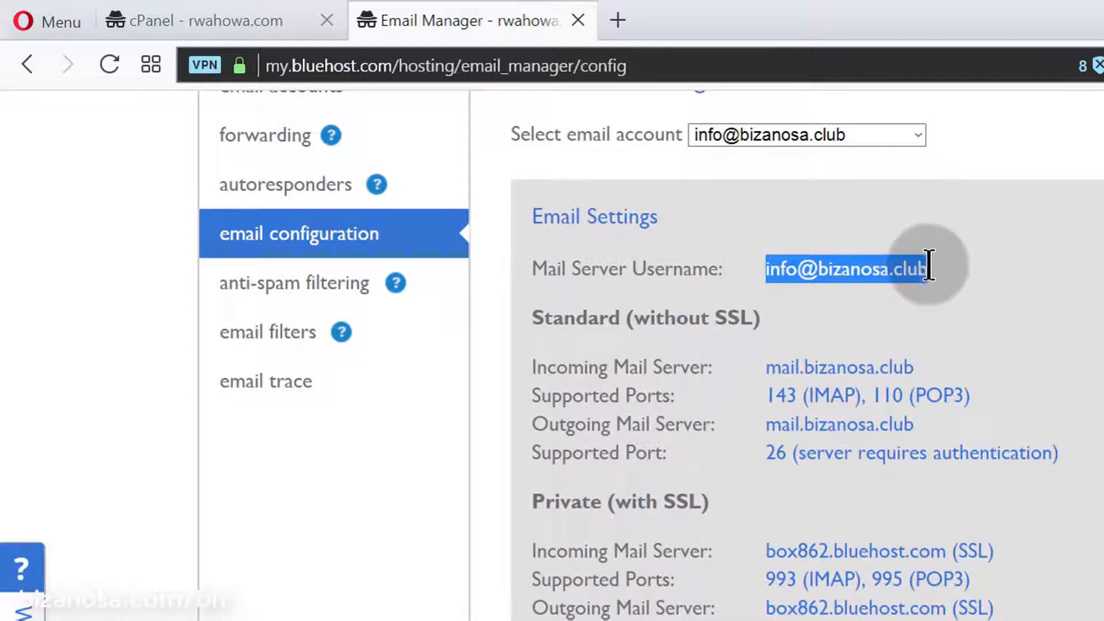
click(890, 229)
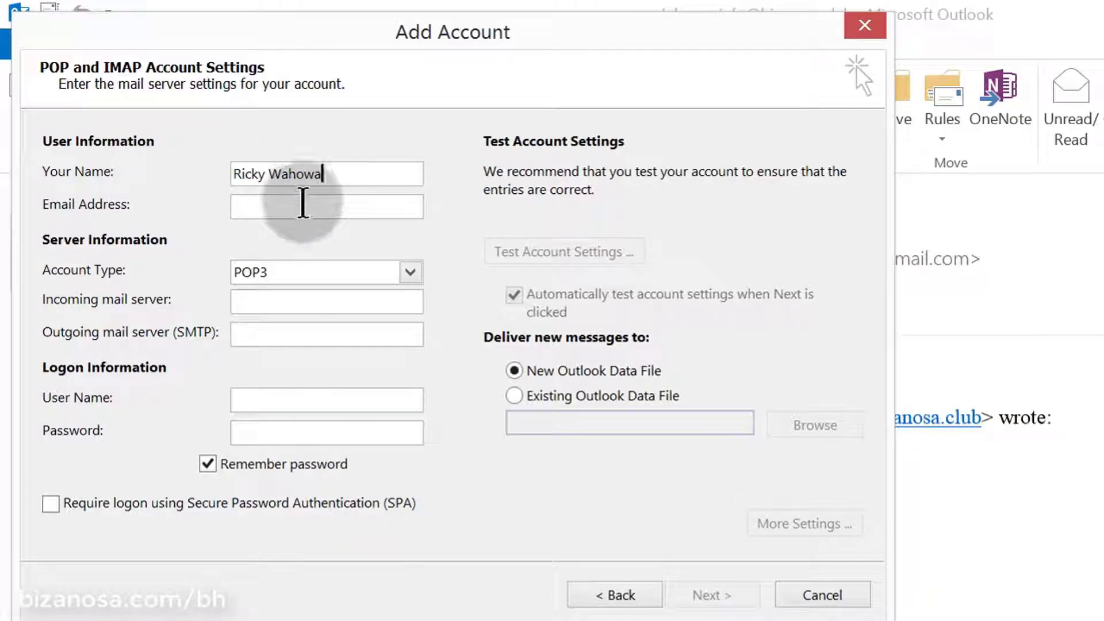
Paste the e-mail address, and set incoming and outgoing servers to mail.bizanosa.club.
click(303, 202)
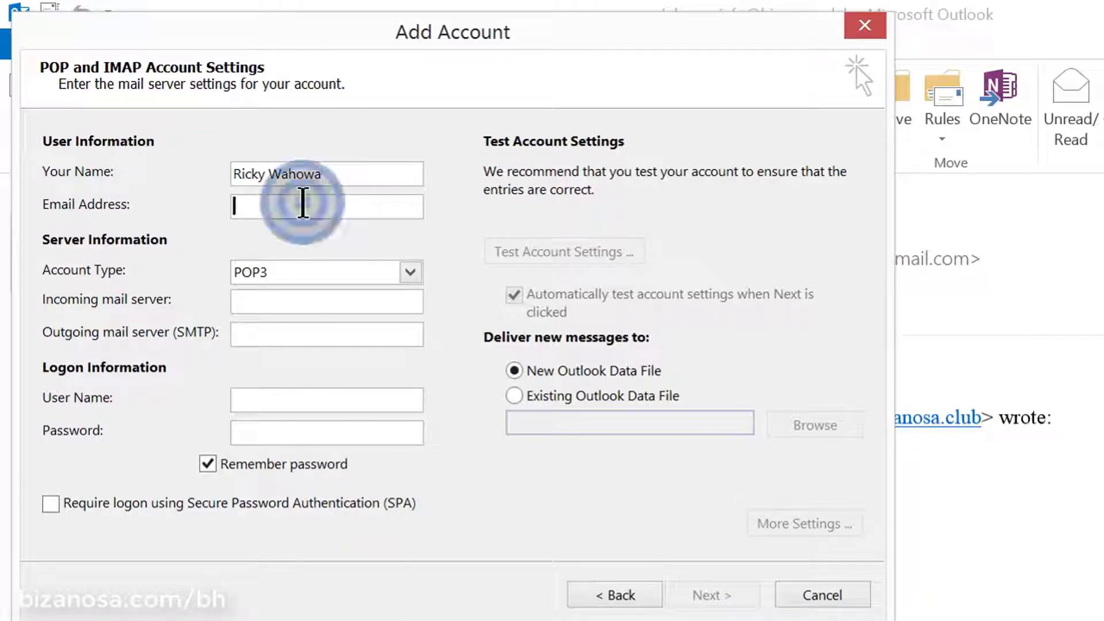
key(ctrl+v)
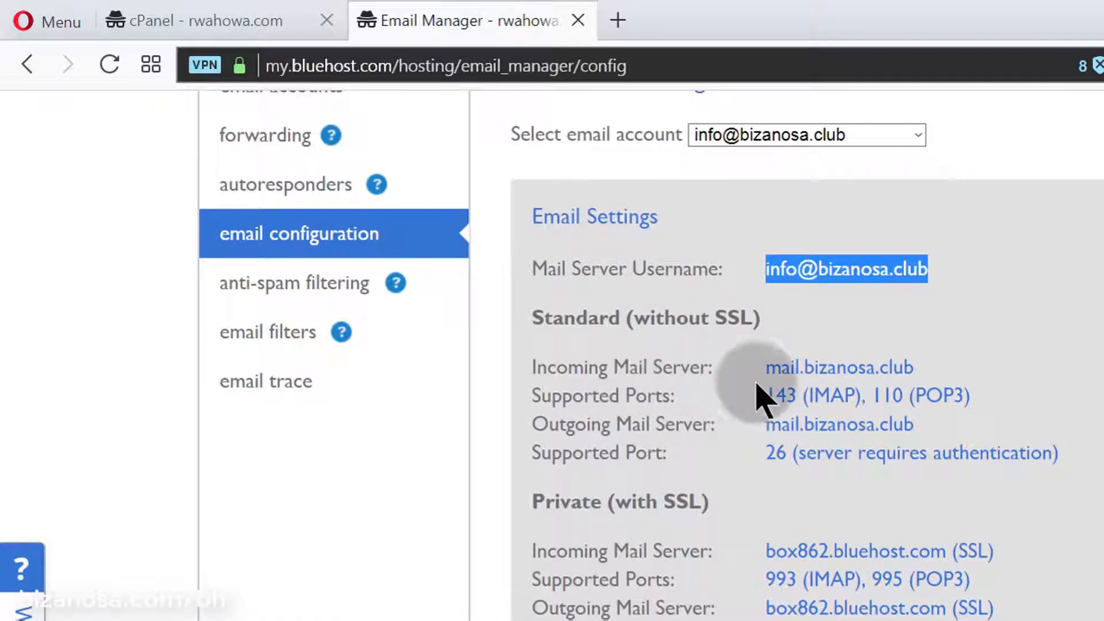
drag(768, 370, 911, 367)
click(874, 321)
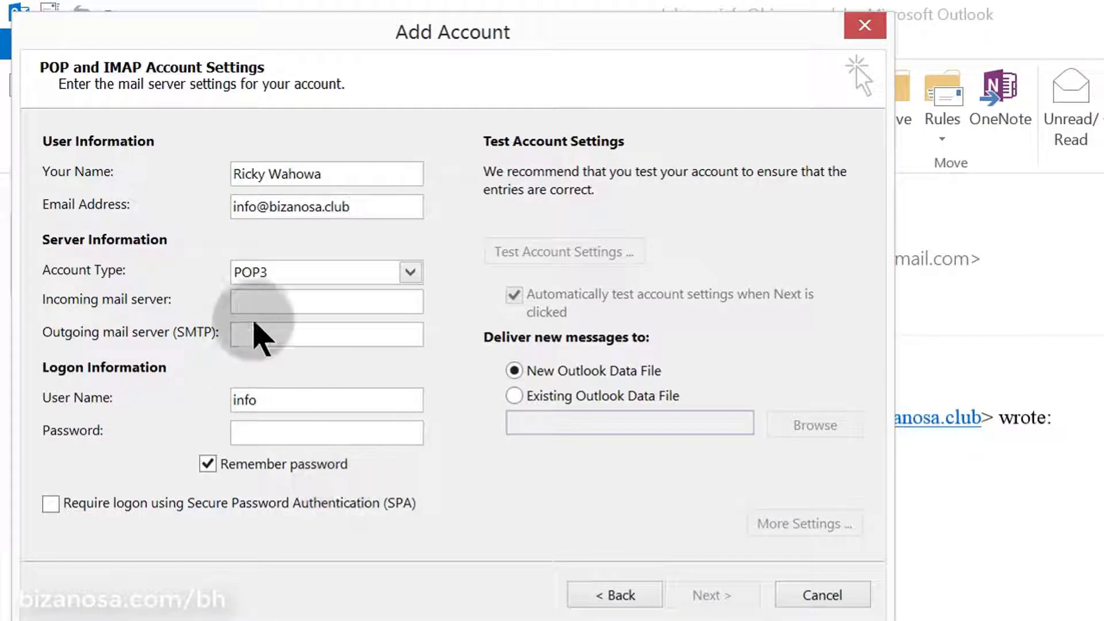
click(271, 299)
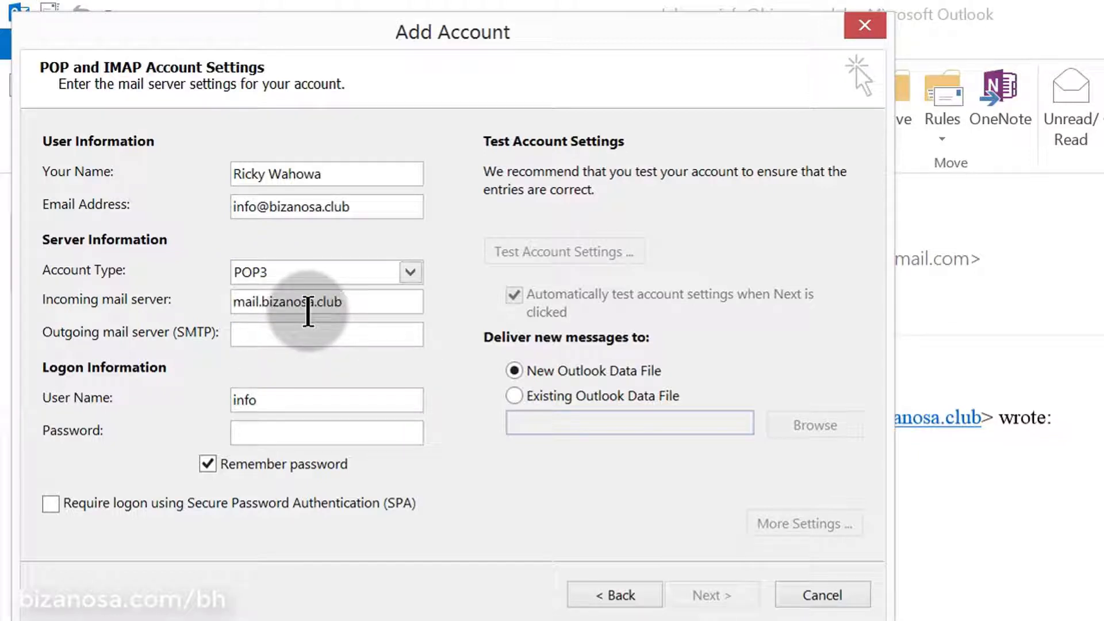
click(304, 339)
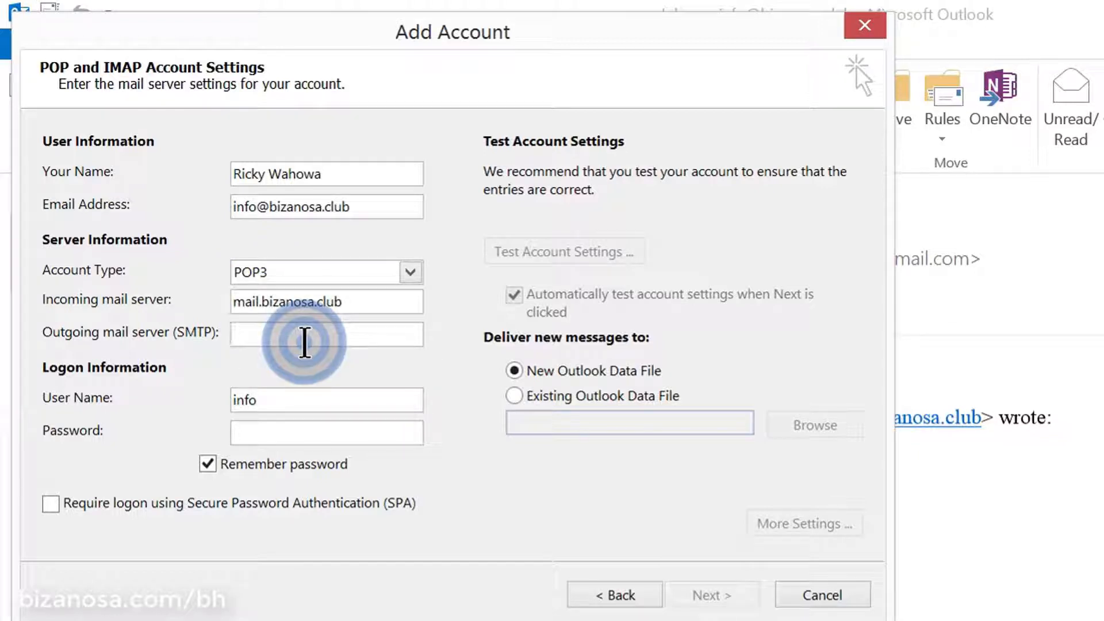
key(ctrl+v)
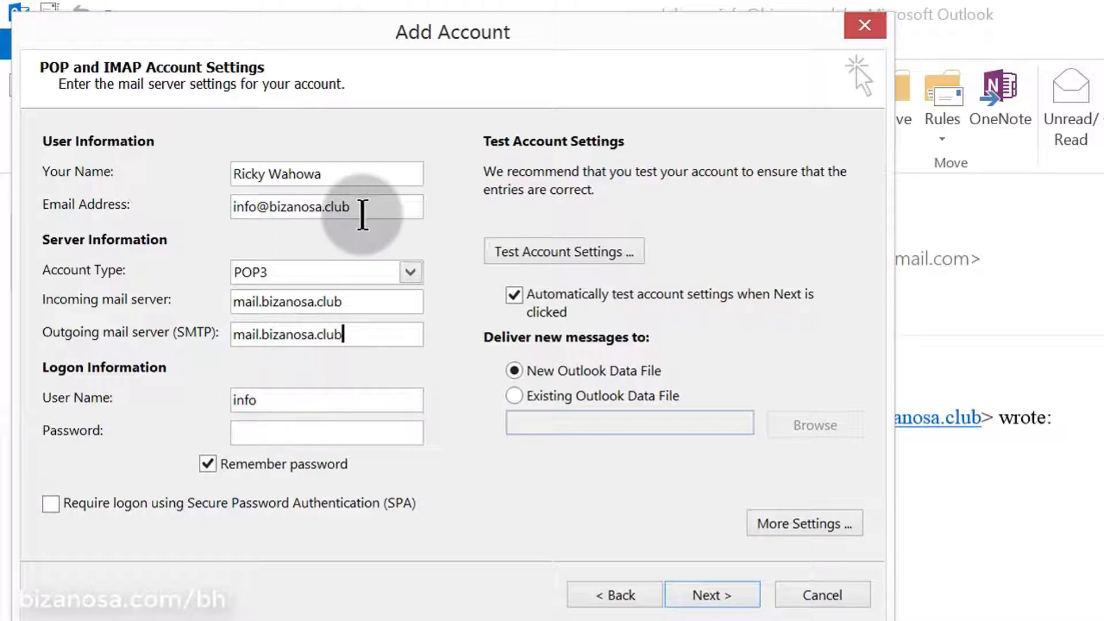
Replace the user name with the full e-mail address and enter the account password.
drag(357, 206, 222, 178)
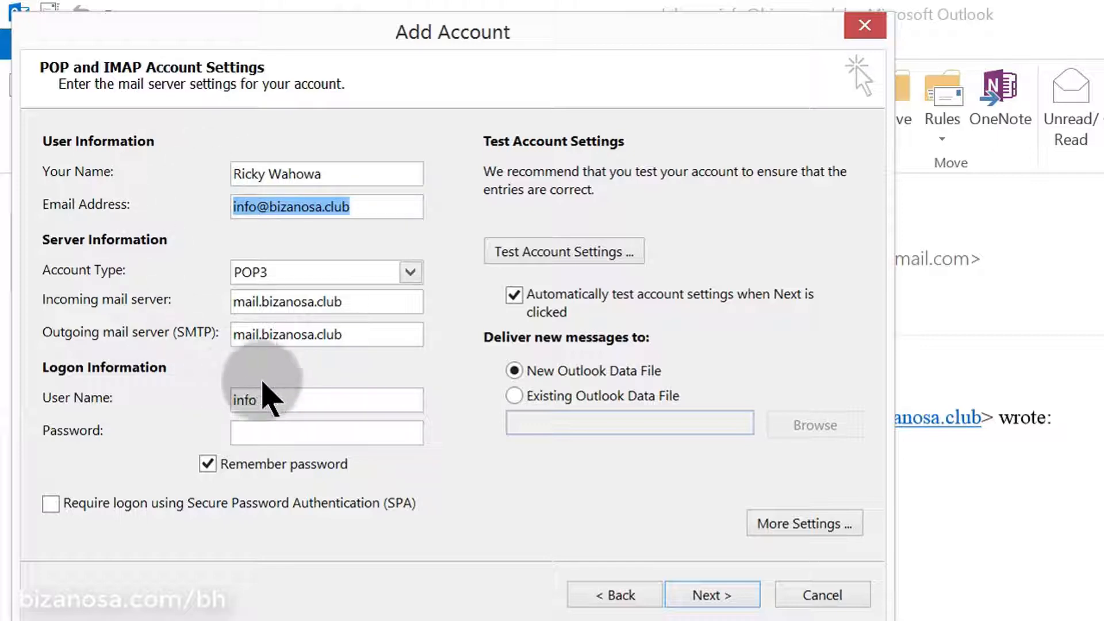
drag(276, 396, 186, 395)
key(ctrl+v)
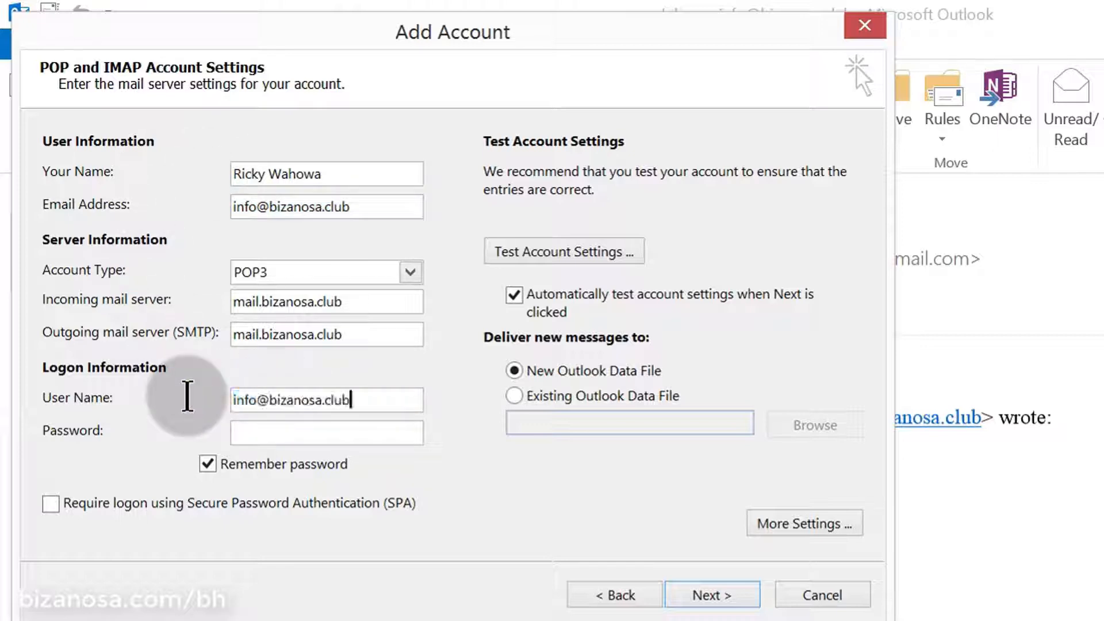
click(270, 436)
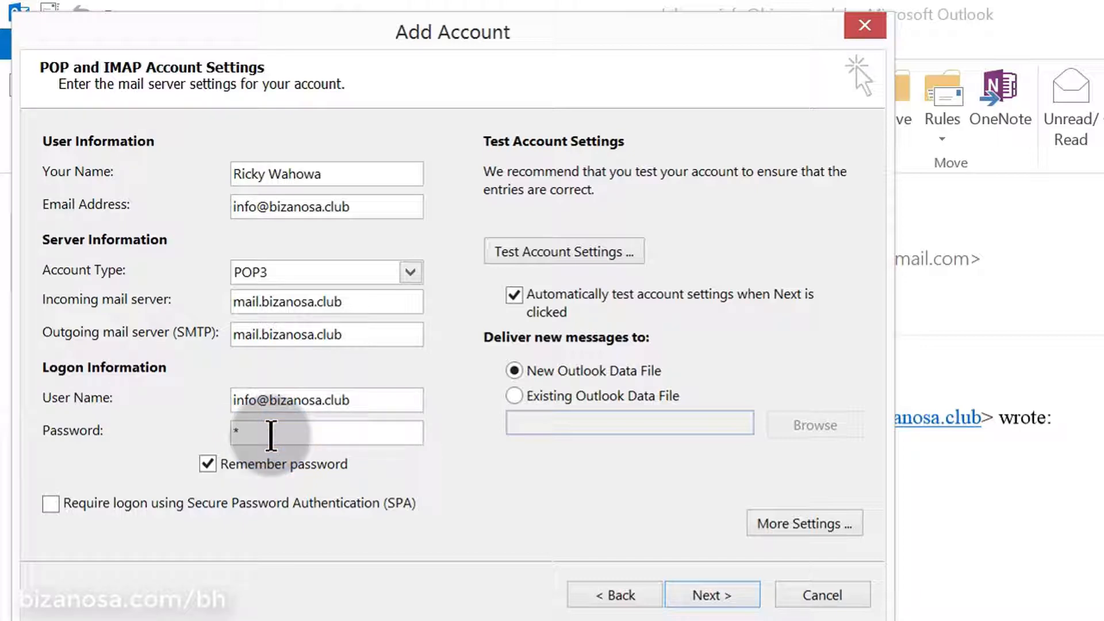
key(ctrl+v)
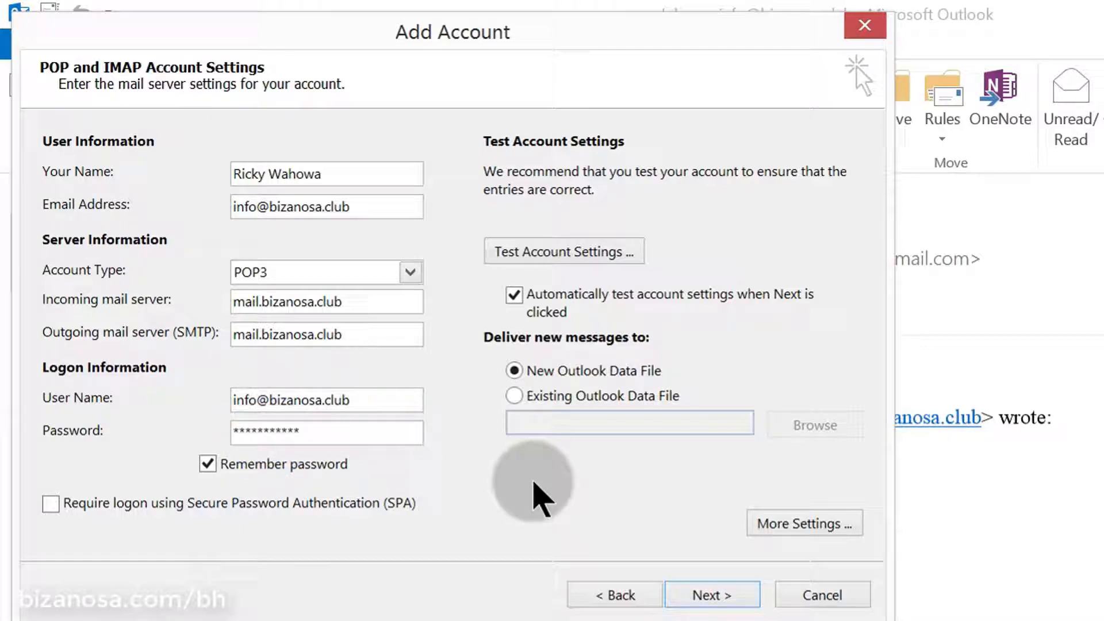
Test the account, get the 550 Invalid HELO error, and check ports POP3 110, SMTP 25.
click(538, 253)
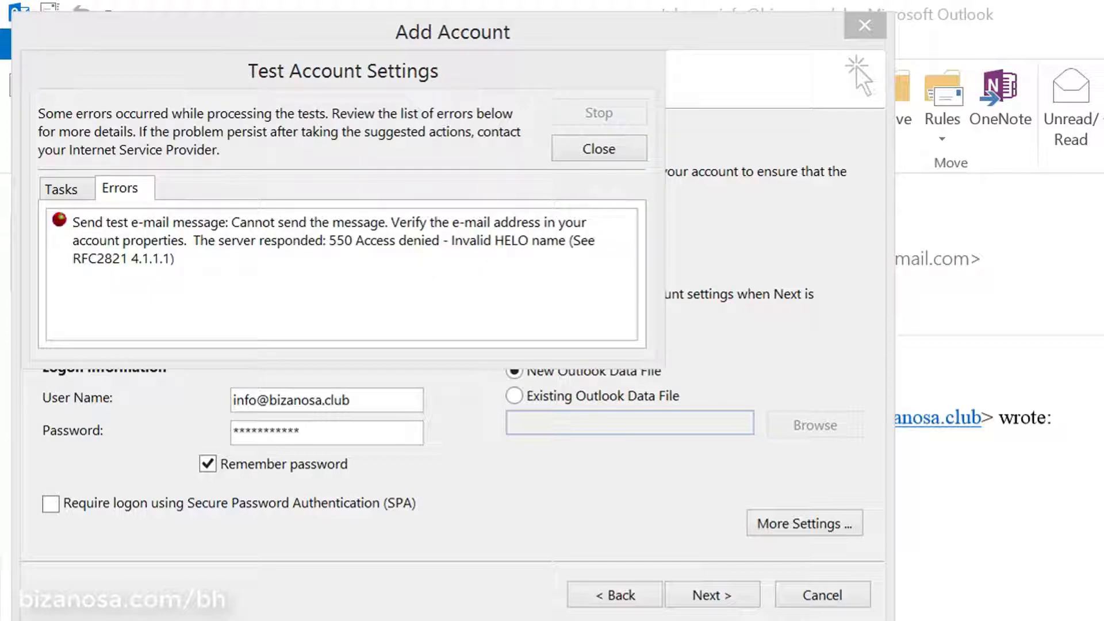
click(618, 154)
click(788, 524)
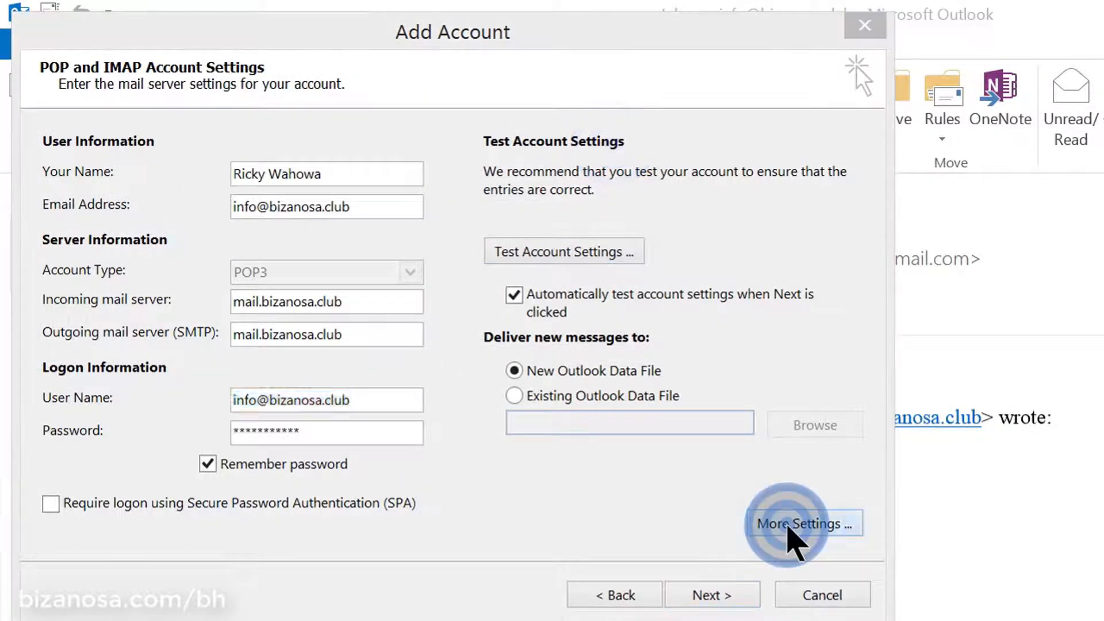
click(273, 204)
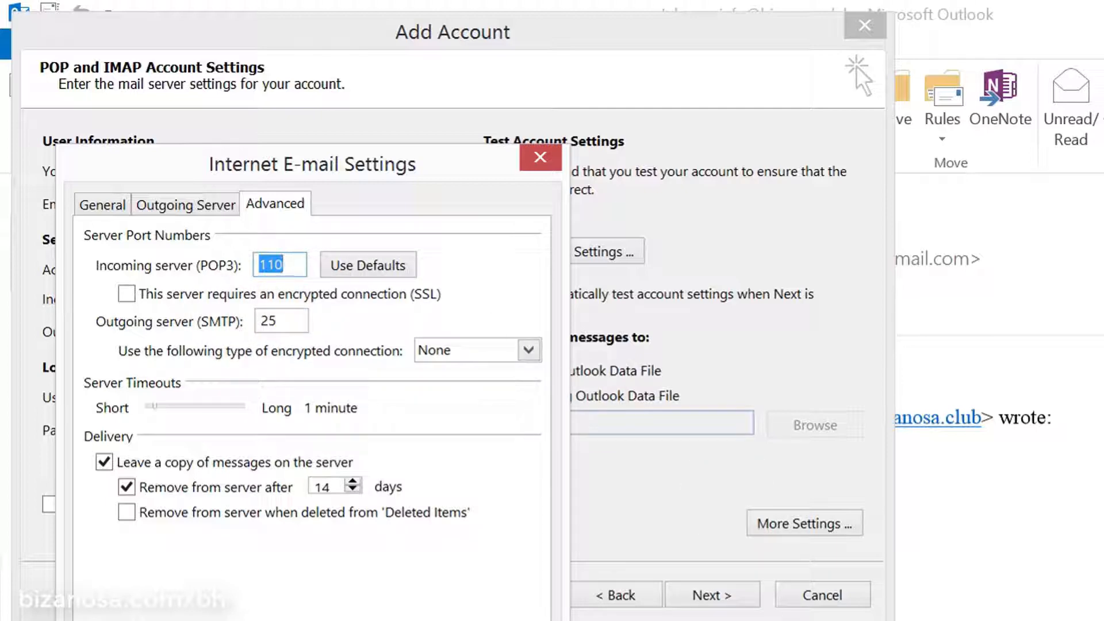
key(alt+Tab)
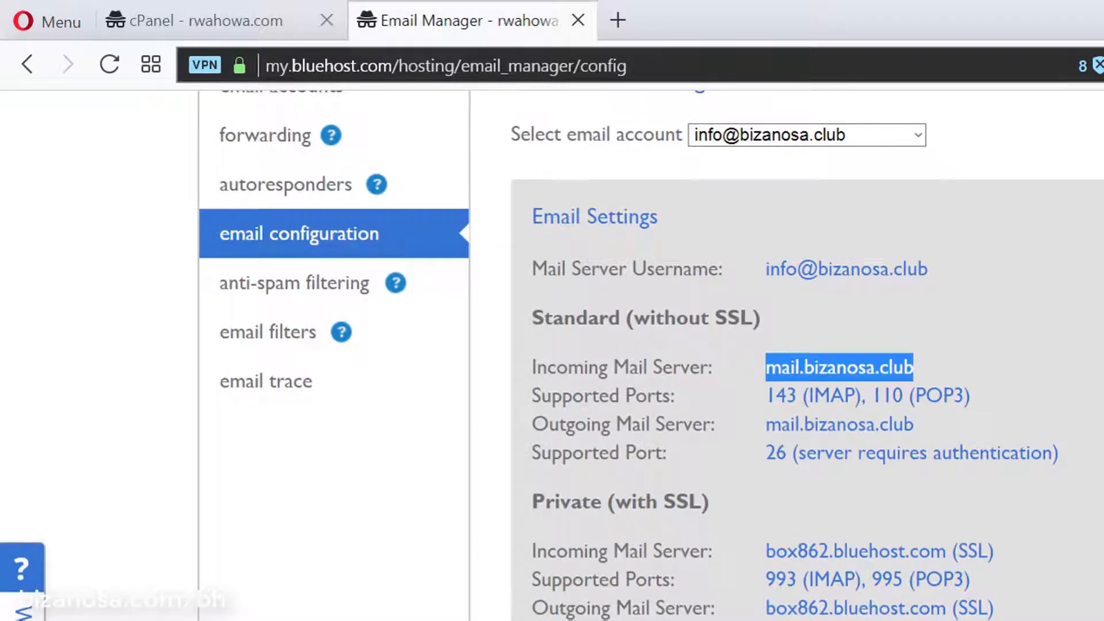
Highlight Bluehost's supported outgoing port 26, which differs from Outlook's 25.
click(1098, 425)
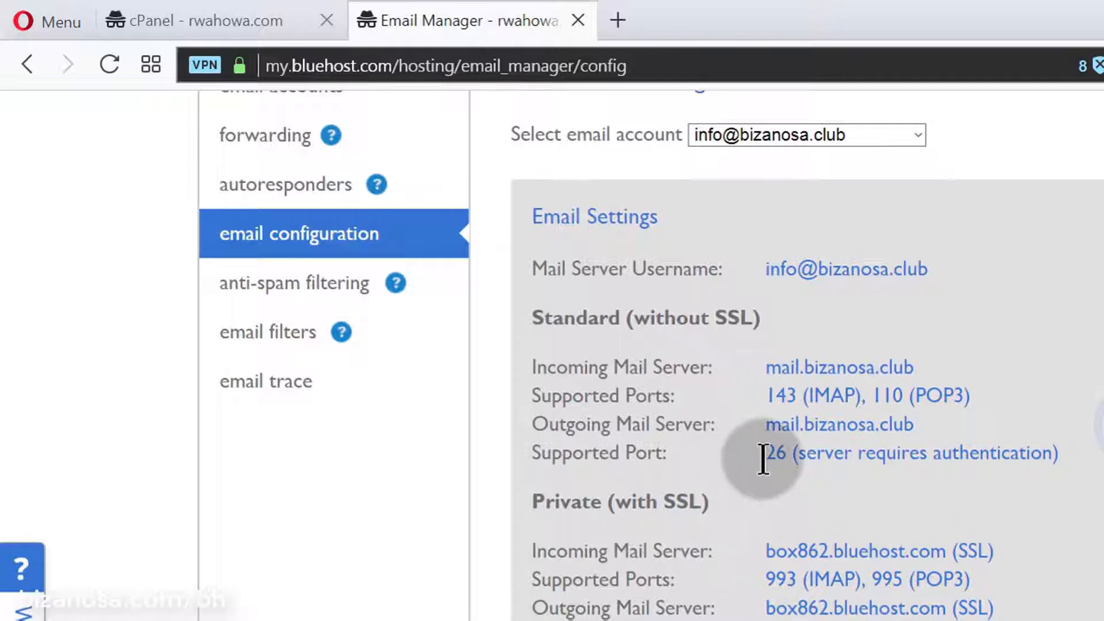
drag(763, 454, 787, 454)
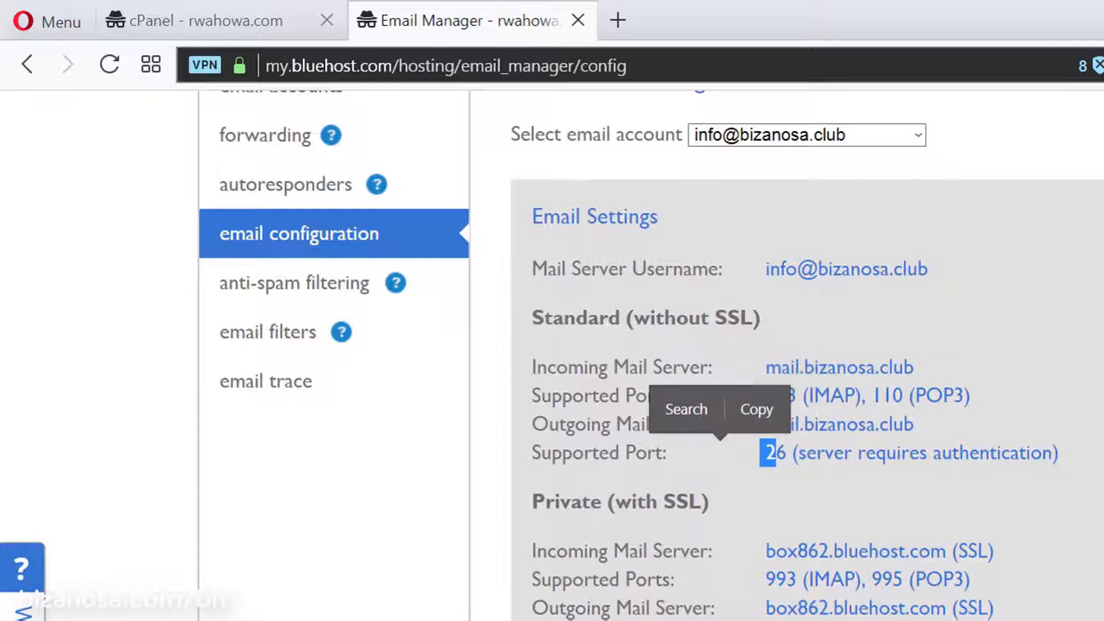
click(756, 408)
click(1100, 374)
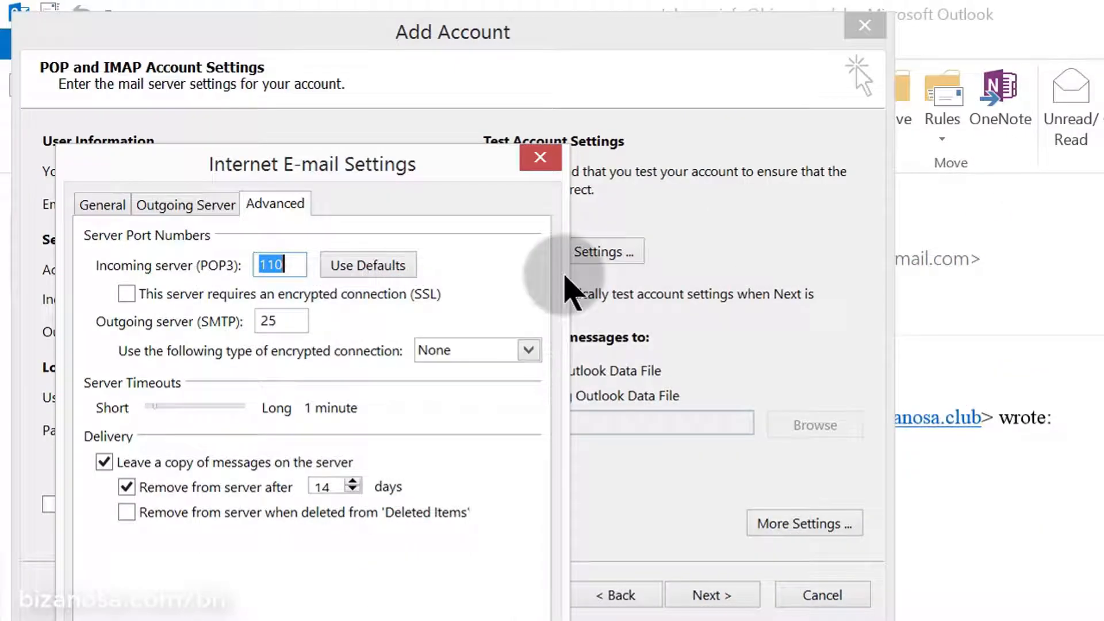
Set ports to 143 incoming and 26 outgoing, then retest; the 550 HELO error remains.
double_click(285, 265)
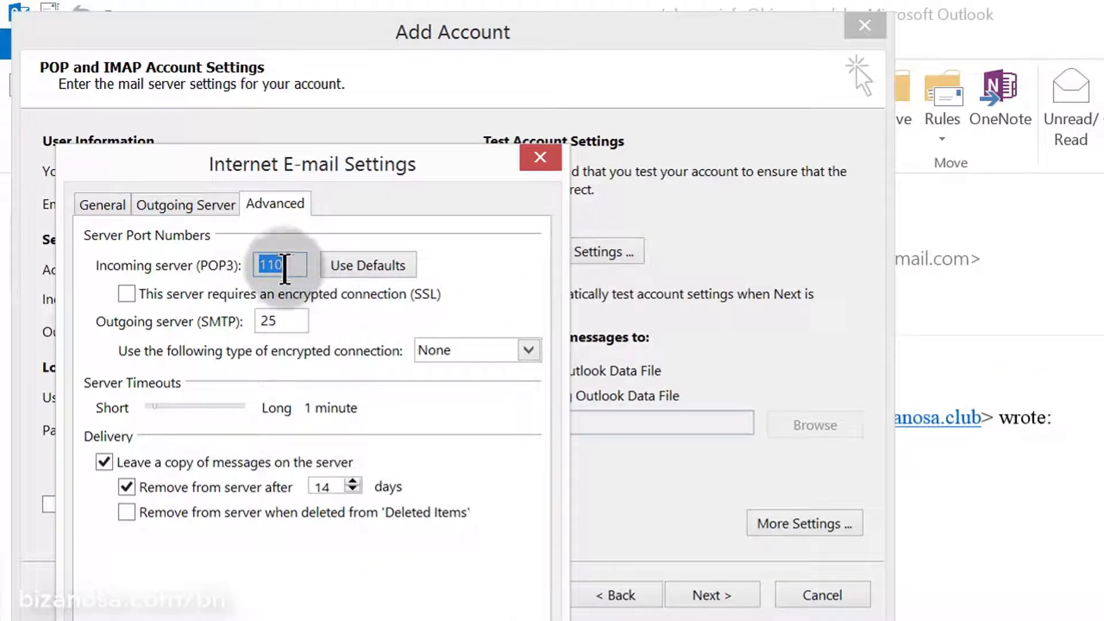
click(494, 308)
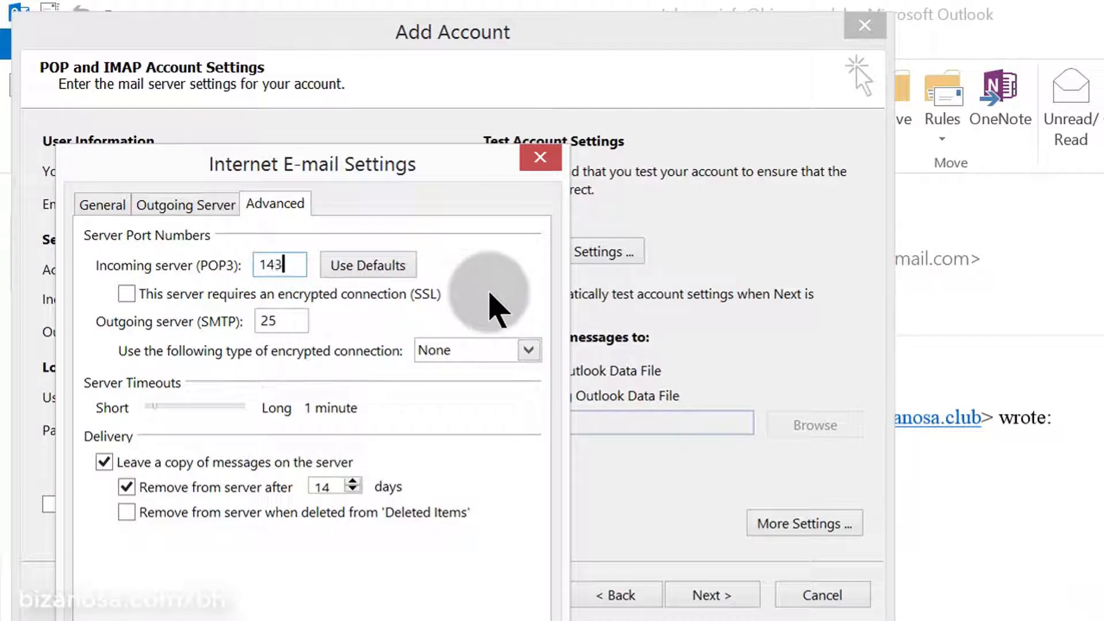
click(283, 323)
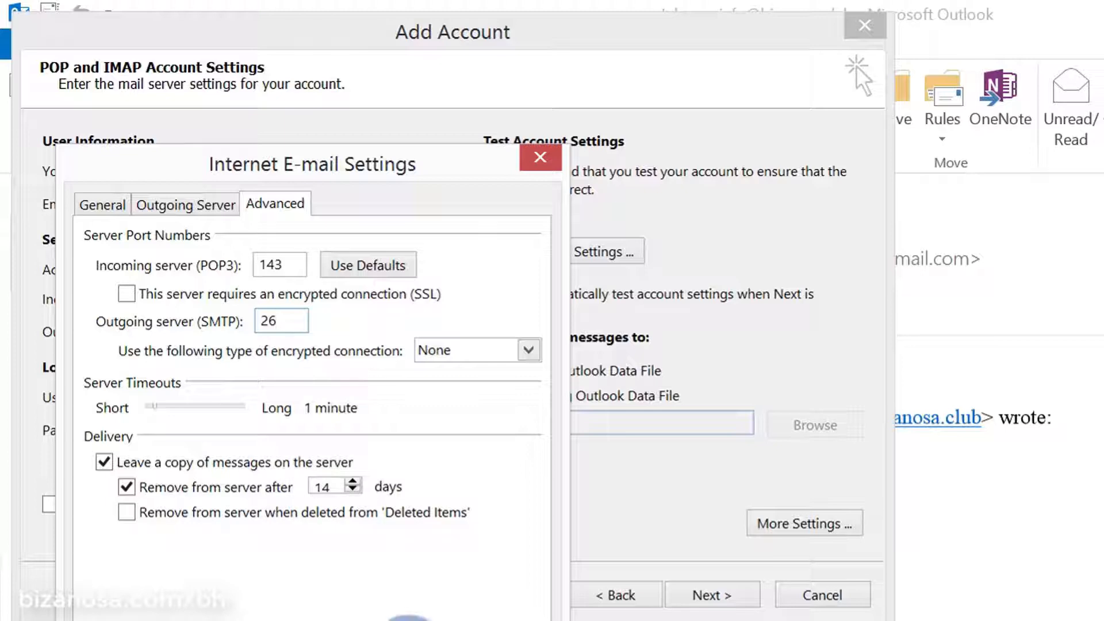
click(409, 620)
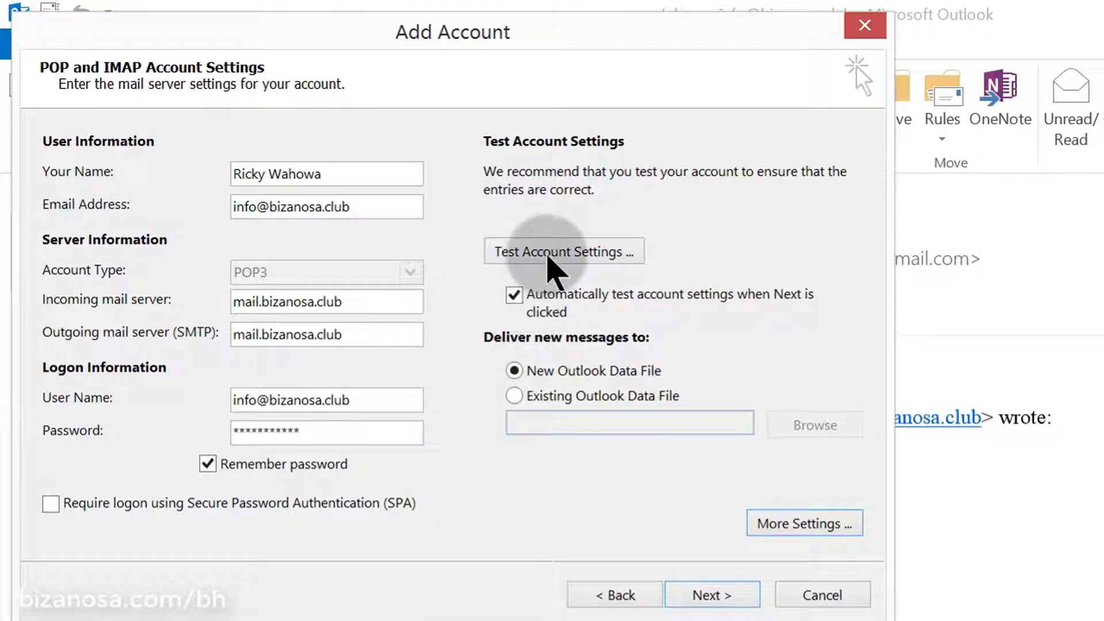
click(549, 252)
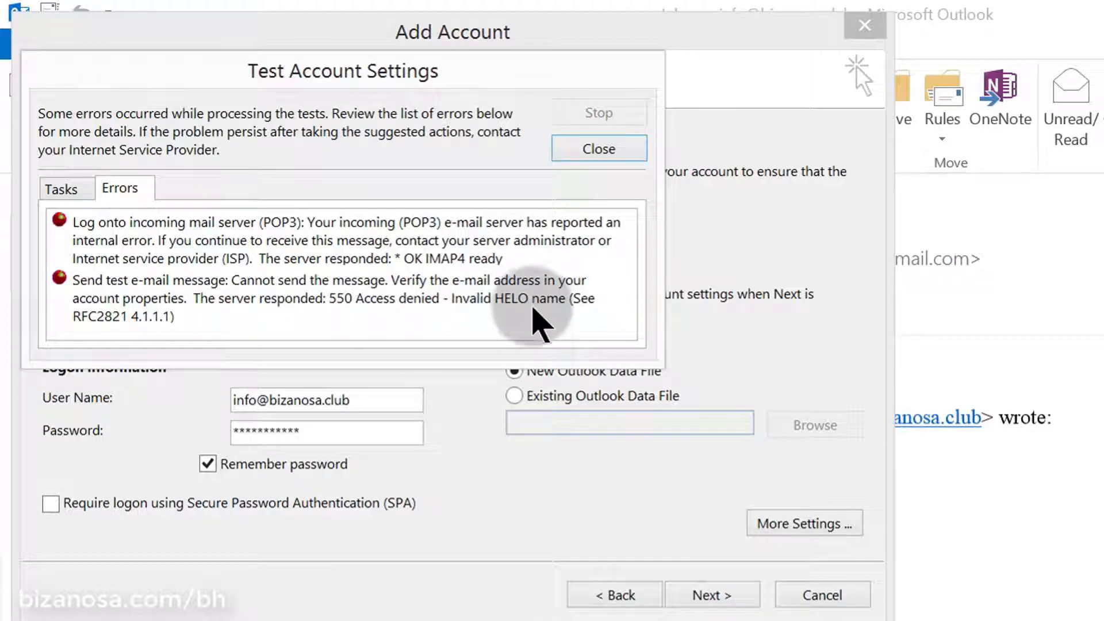
click(597, 149)
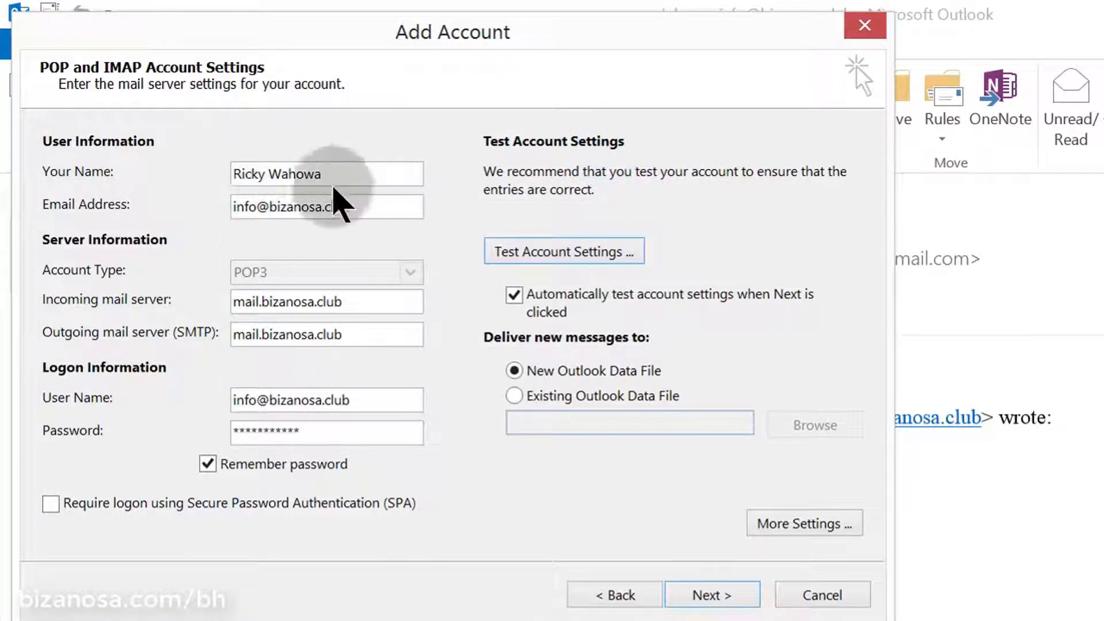
Change the incoming POP3 port back to 110, keeping outgoing SMTP at 26.
click(373, 207)
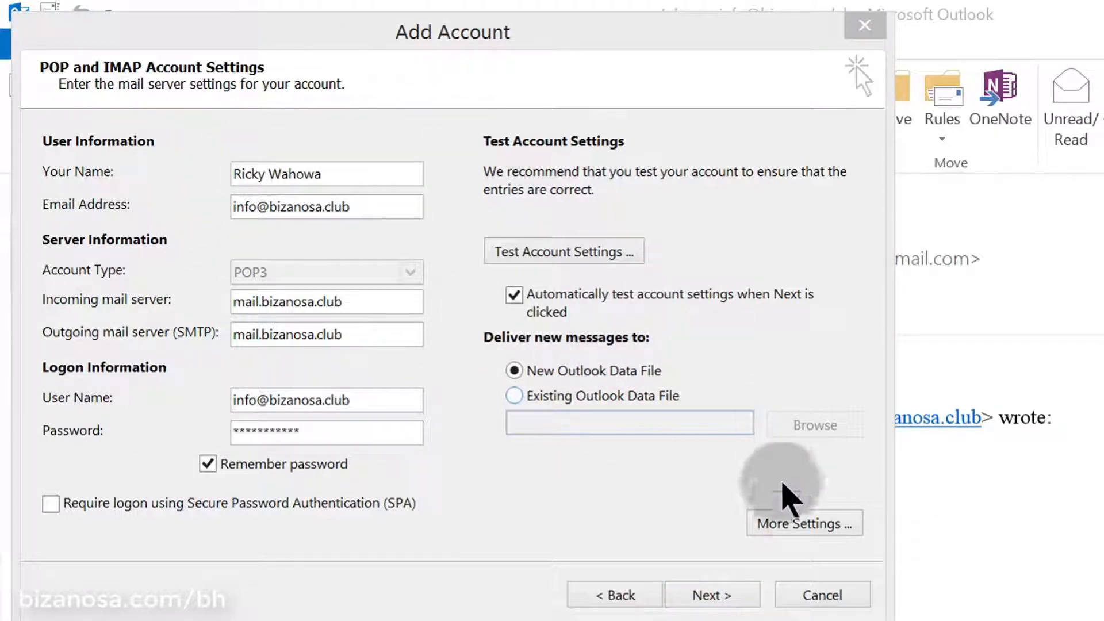
click(797, 518)
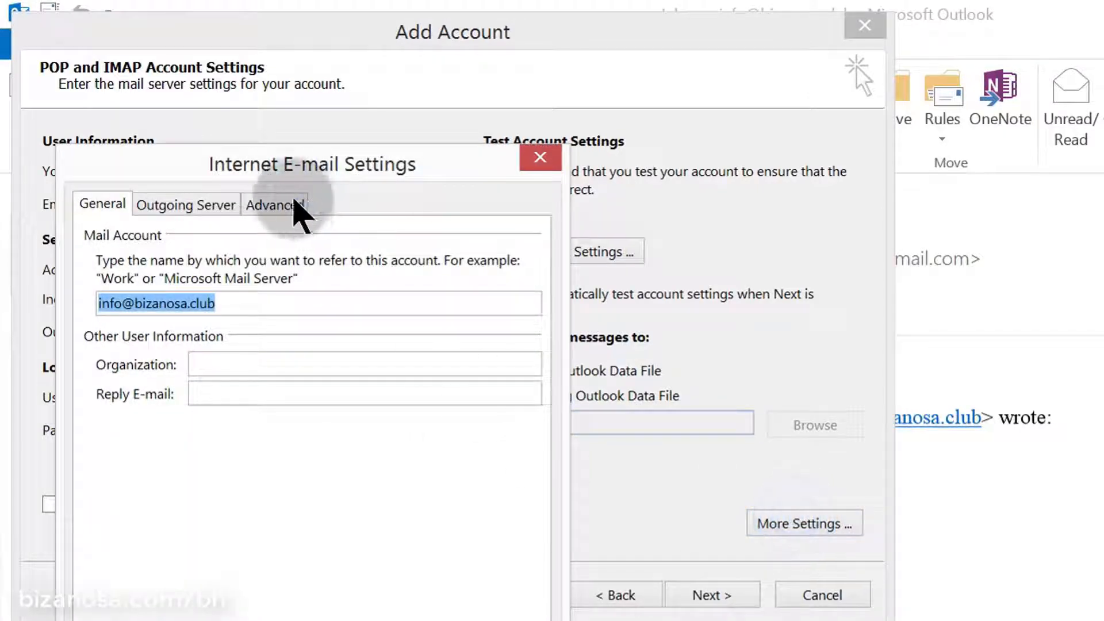
click(282, 202)
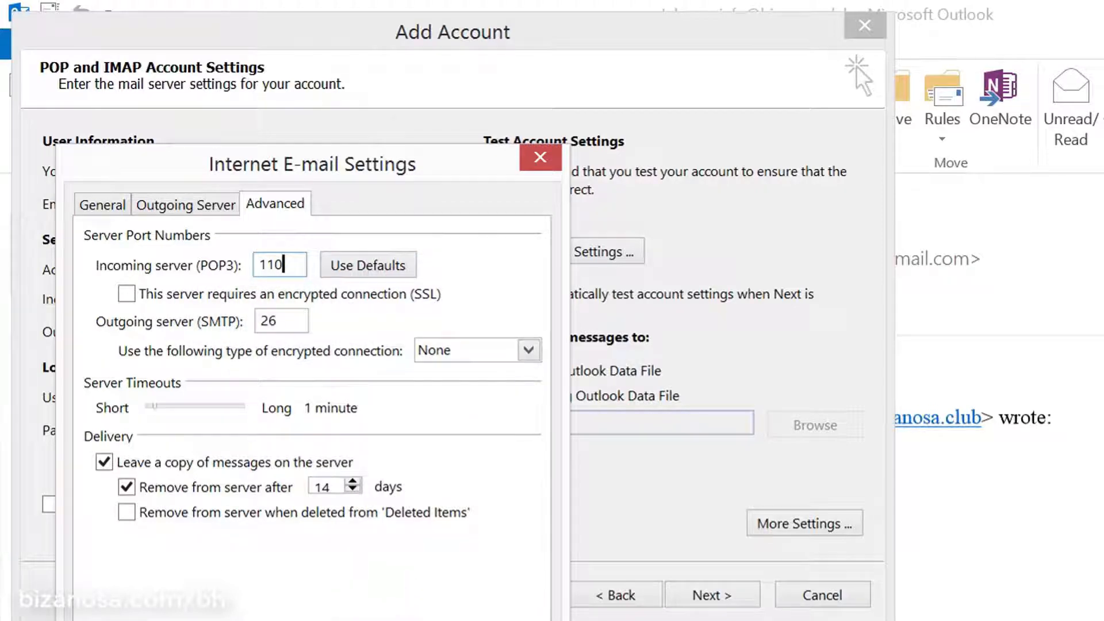
click(391, 619)
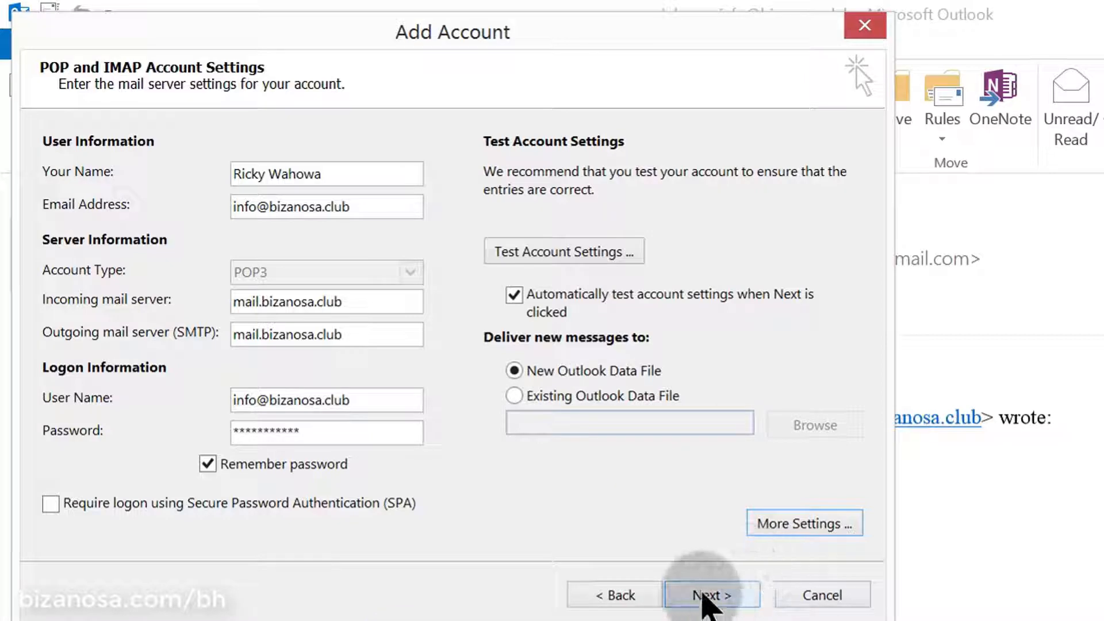
click(580, 255)
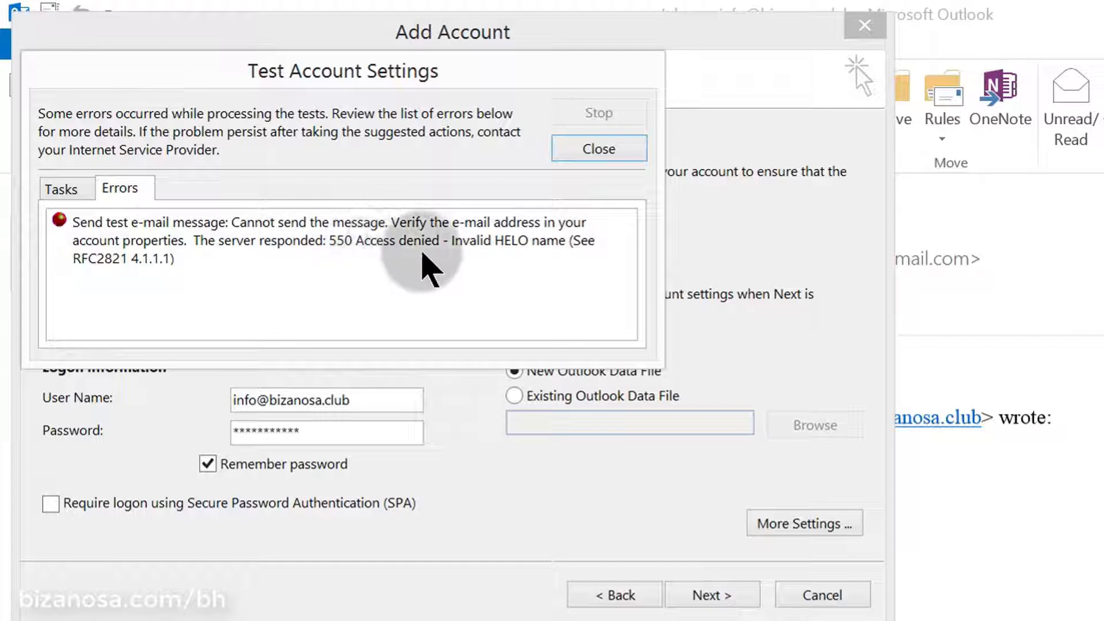
click(607, 147)
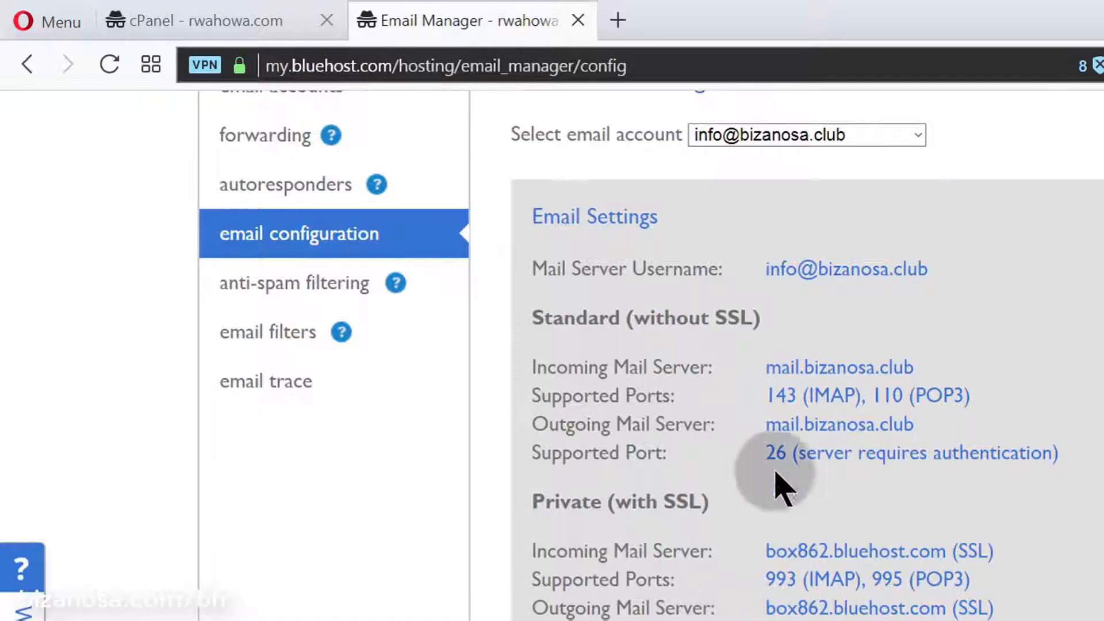
Highlight Bluehost's outgoing port 26 and its 'server requires authentication' note.
double_click(771, 451)
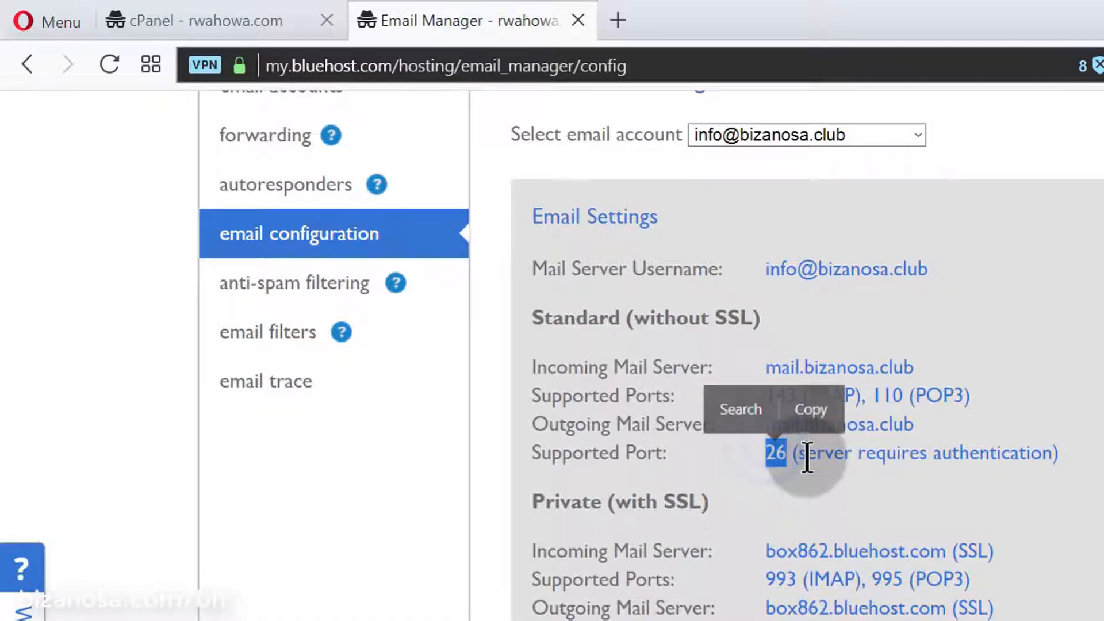
click(802, 453)
drag(802, 454, 1045, 452)
click(1082, 462)
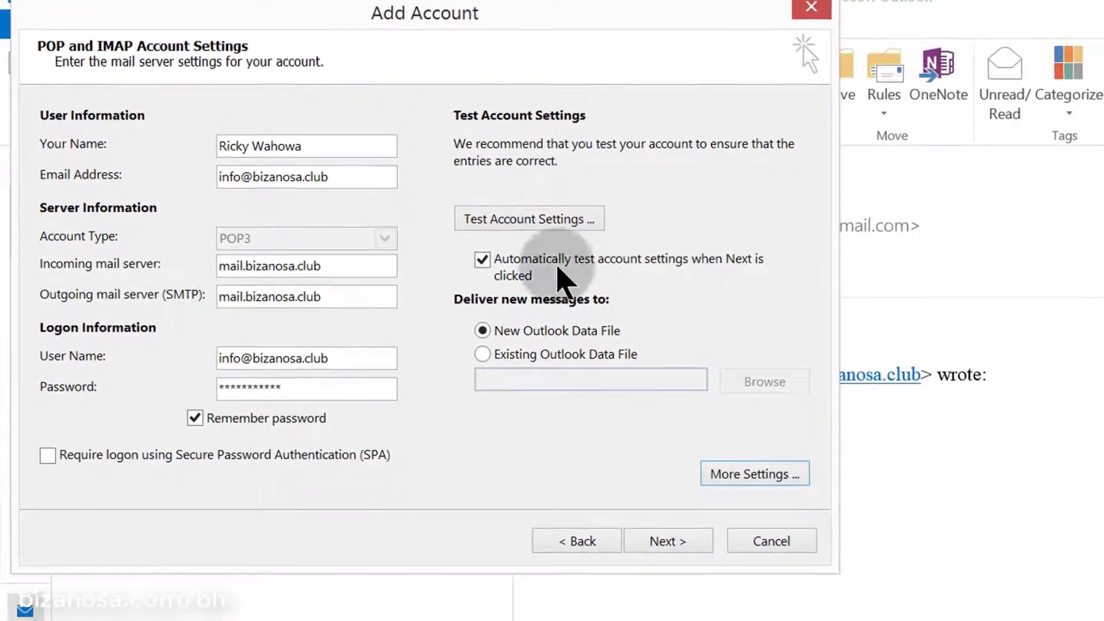
Tick 'My outgoing server (SMTP) requires authentication' on the Outgoing Server tab and retest the account.
click(777, 496)
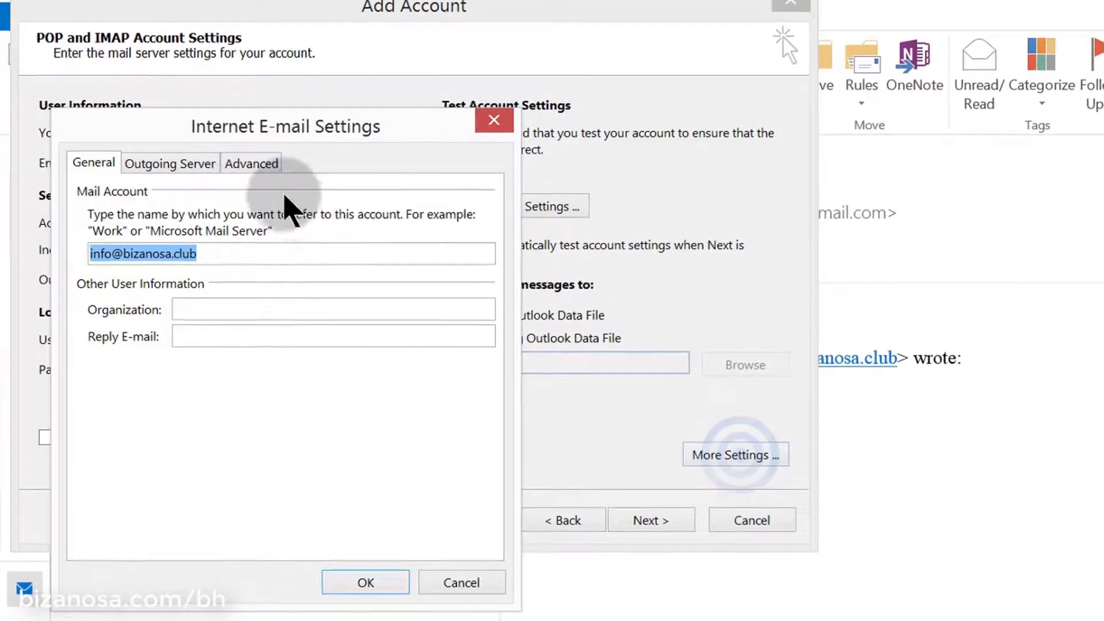
click(254, 167)
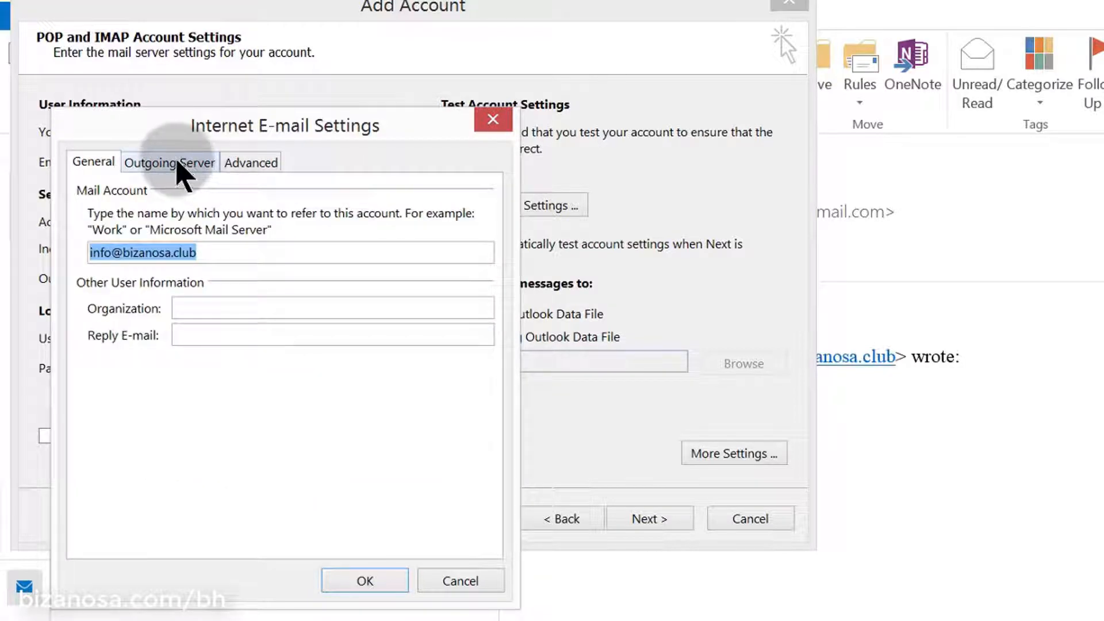
click(179, 163)
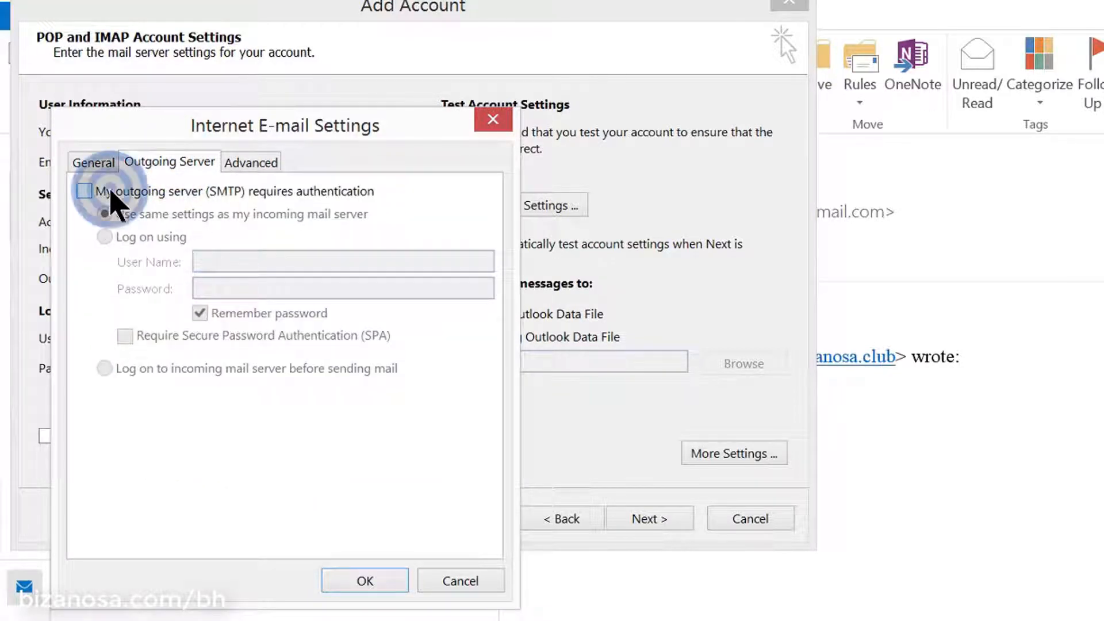
click(112, 195)
click(115, 194)
click(109, 191)
click(368, 581)
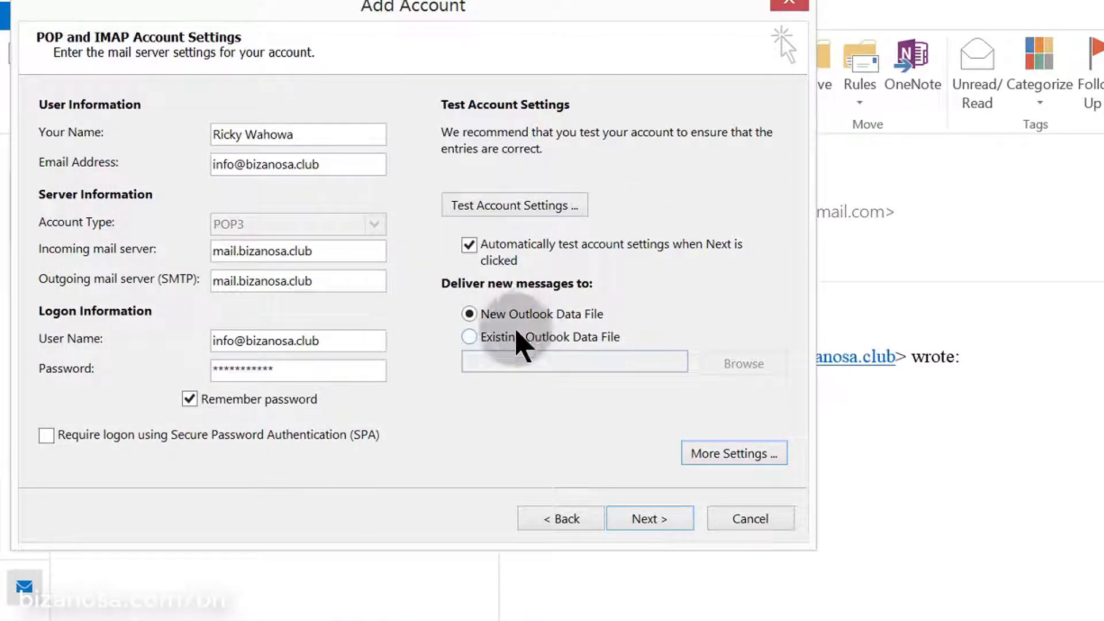
click(500, 205)
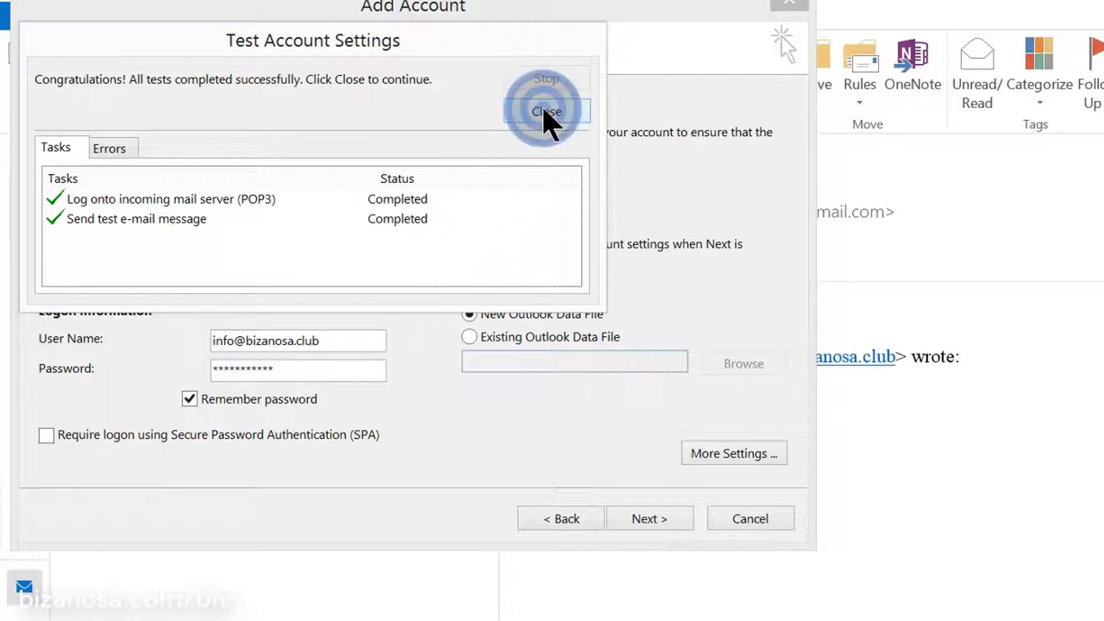
Close the passing test results and step back to Choose Service with POP or IMAP selected.
click(546, 112)
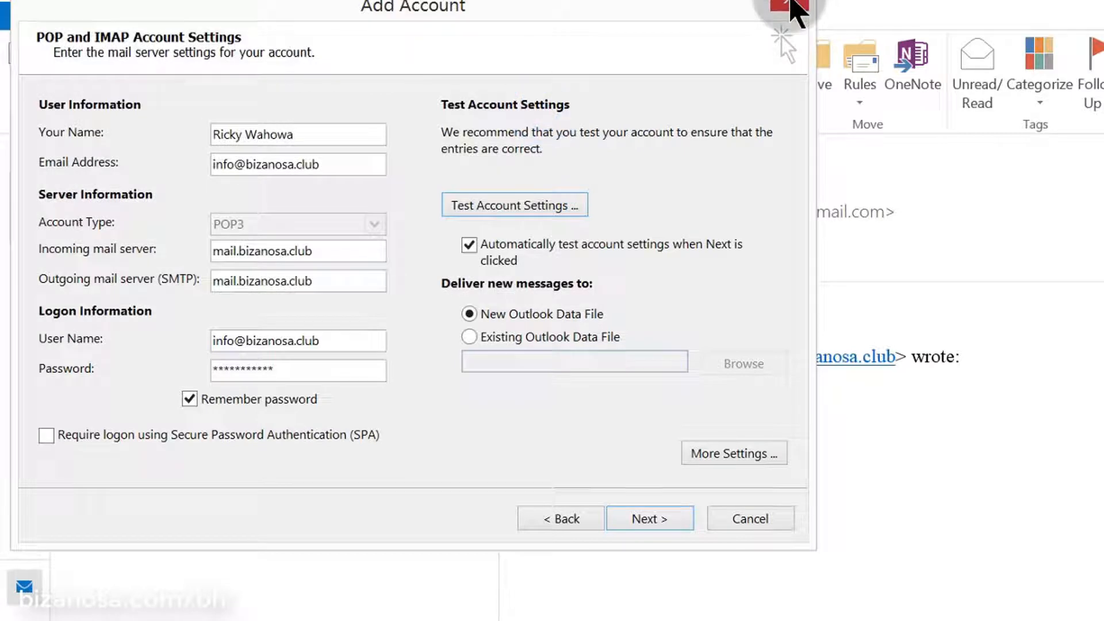
click(568, 515)
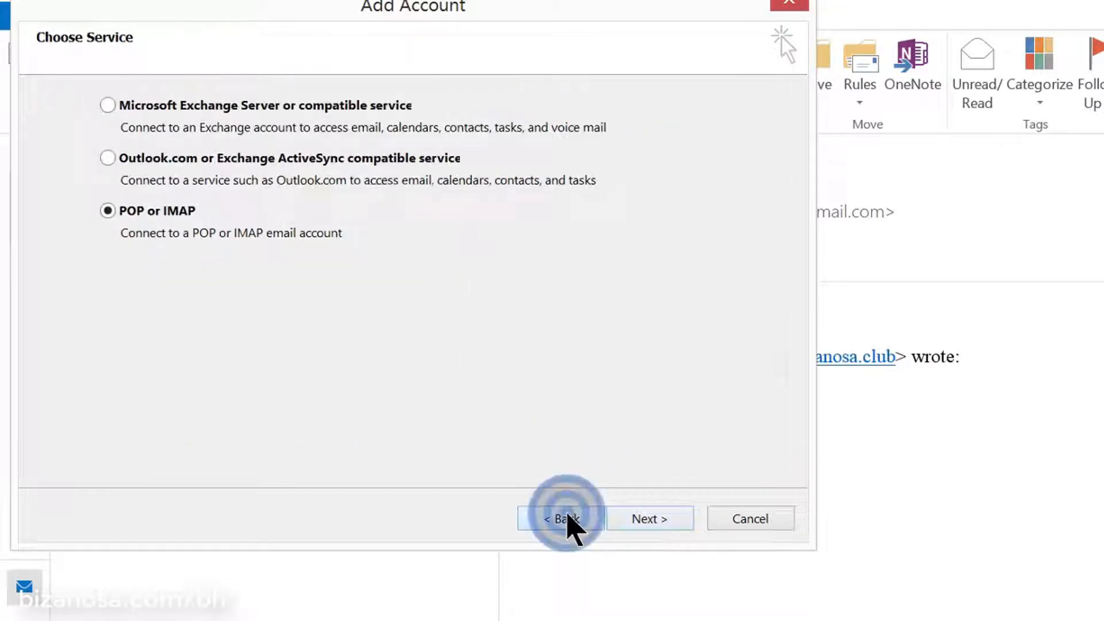
Return through the Add Account wizard to the POP and IMAP settings page.
click(568, 518)
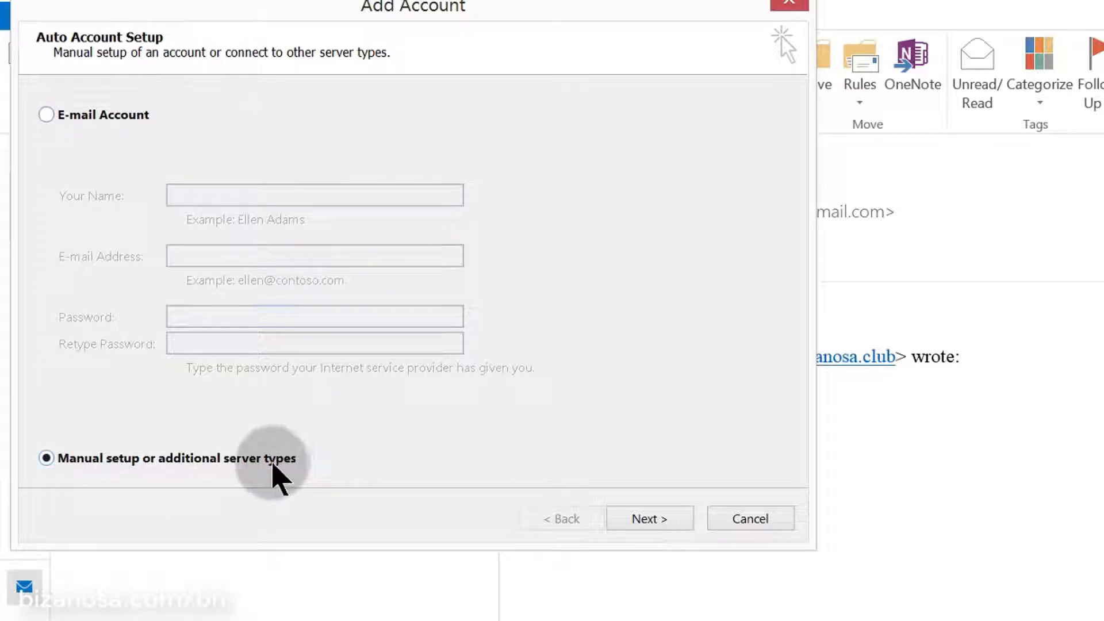
click(644, 515)
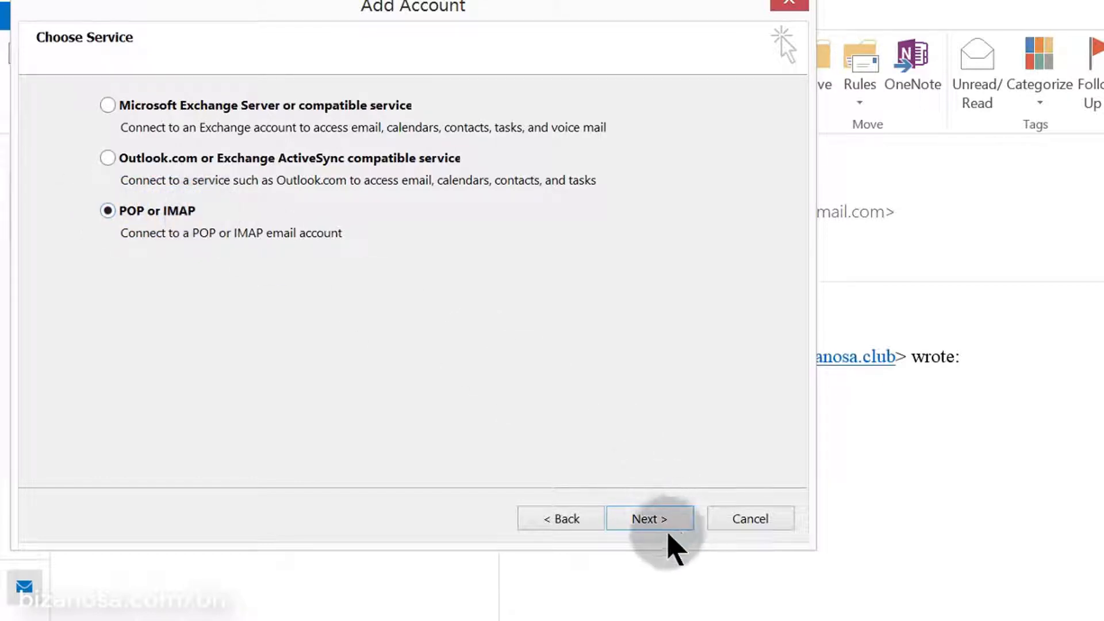
click(646, 518)
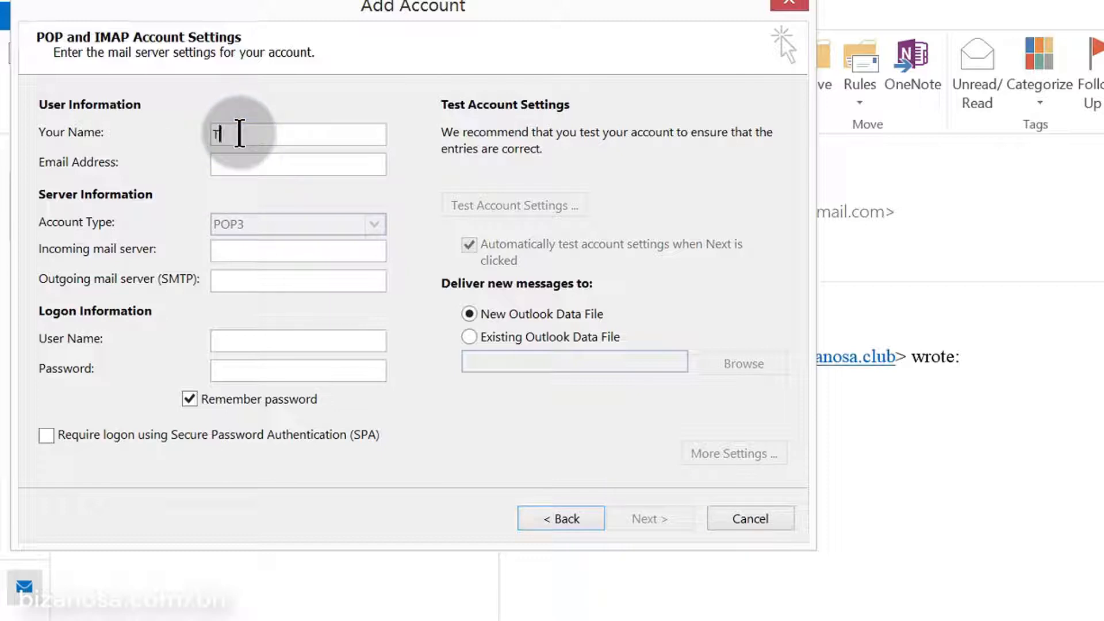
Enter the display name, the full e-mail address as user name, and the mailbox password.
text(Rick)
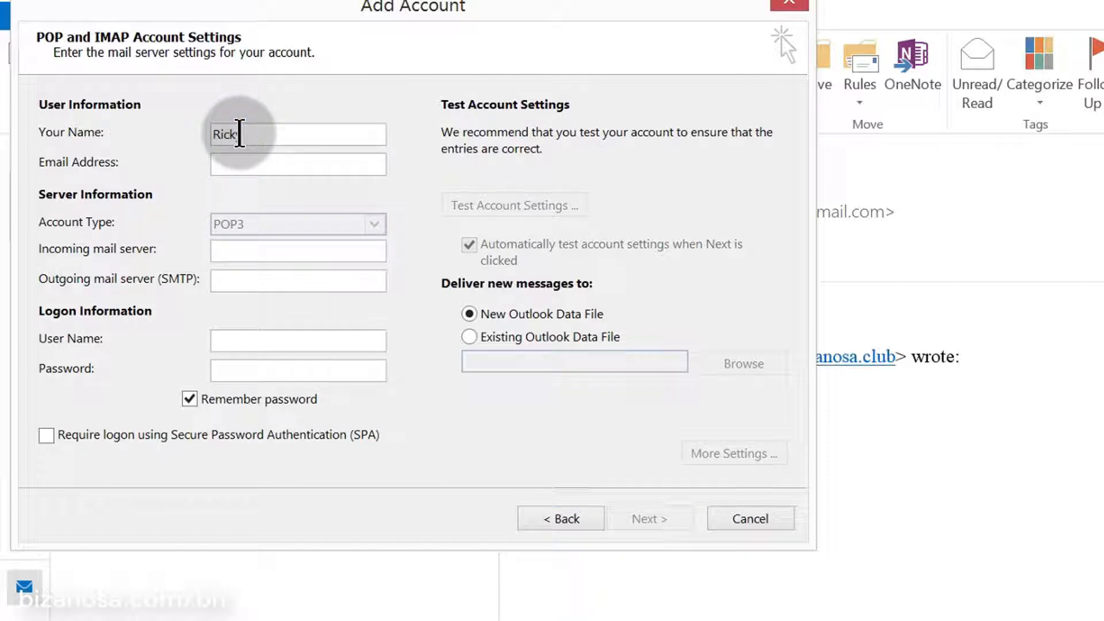
text(y)
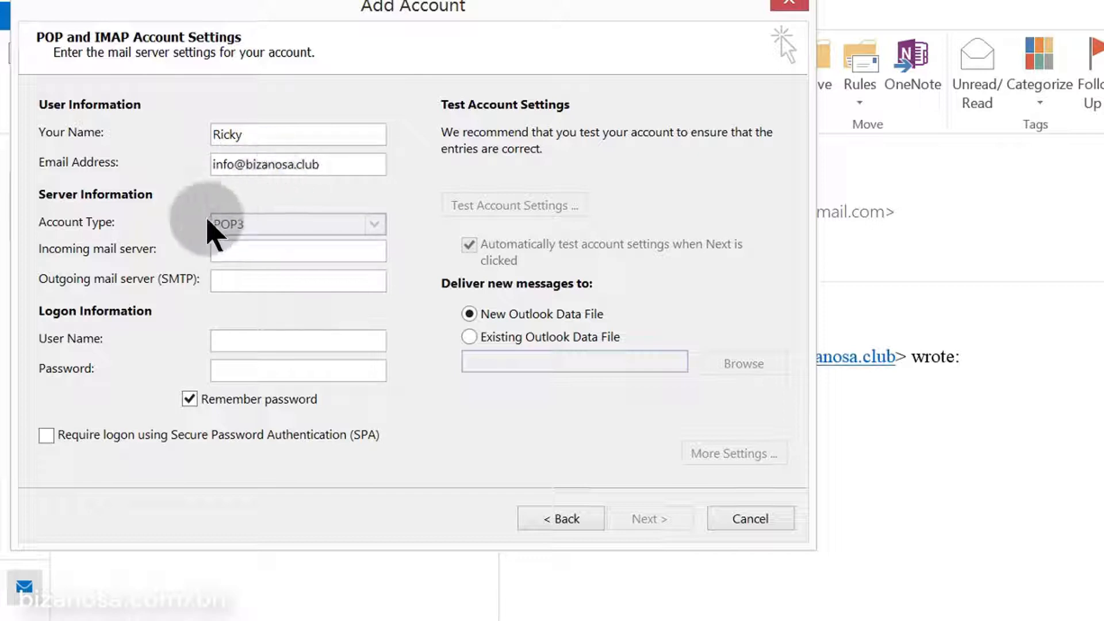
click(299, 226)
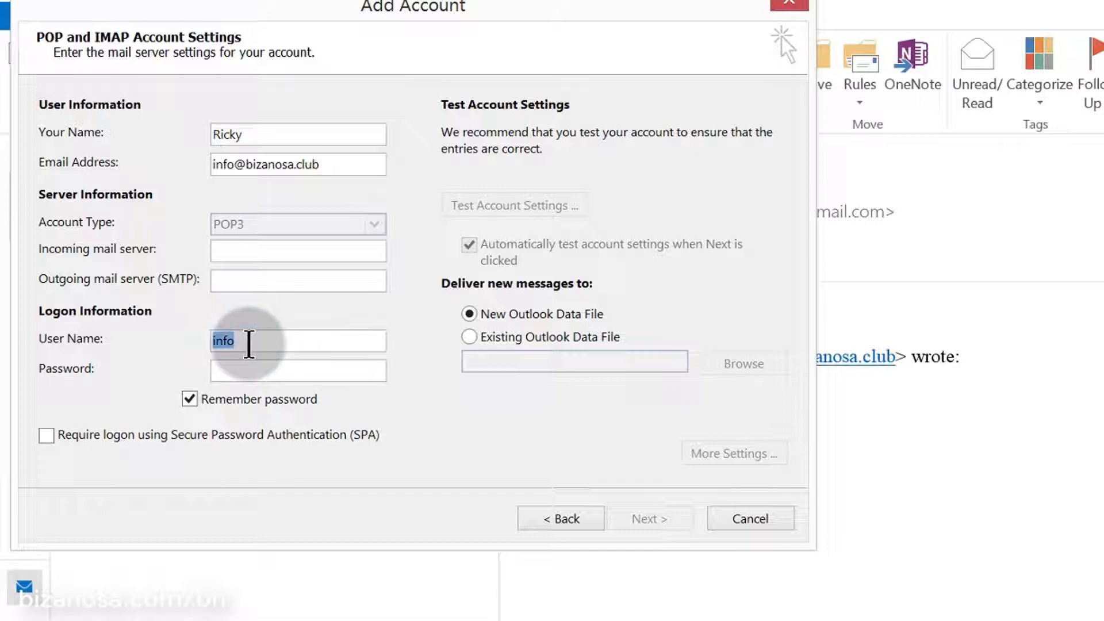
key(ctrl+v)
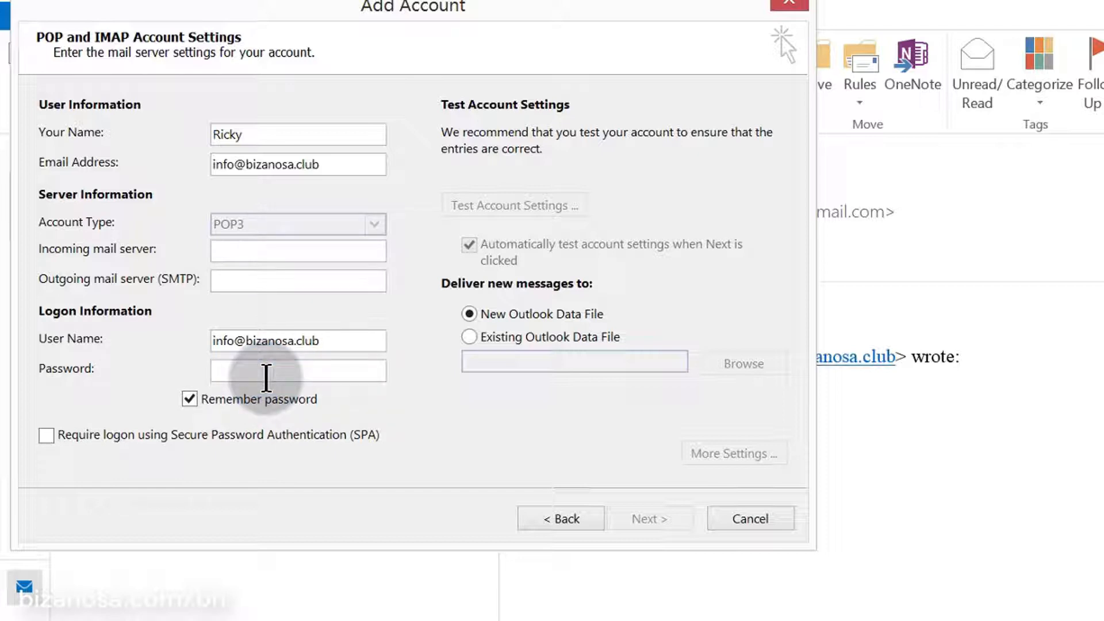
click(267, 378)
text(***********)
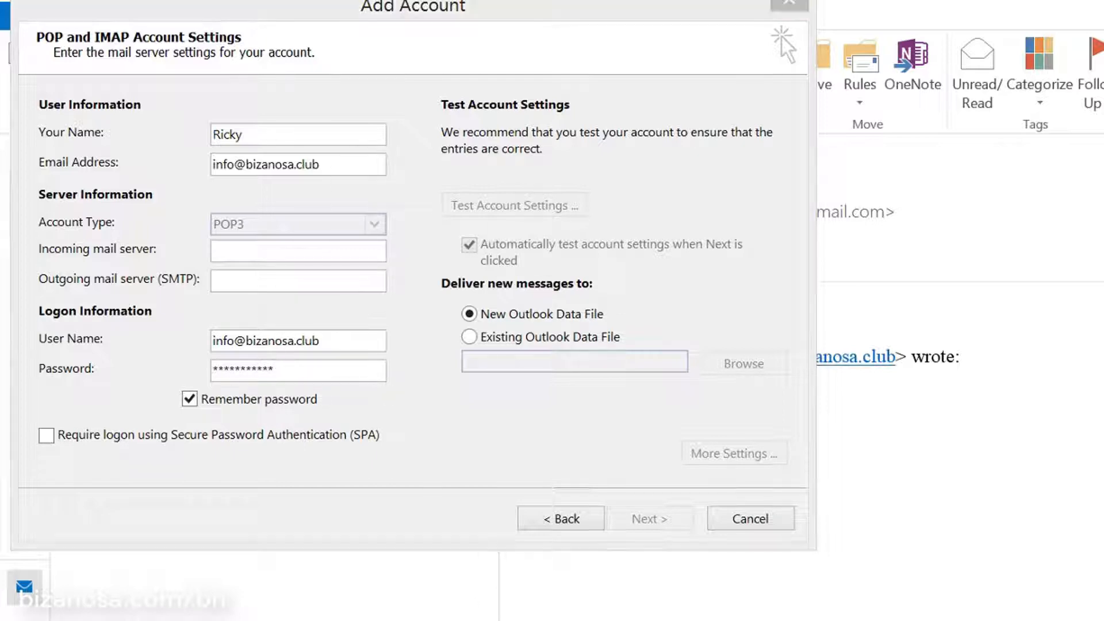
click(547, 602)
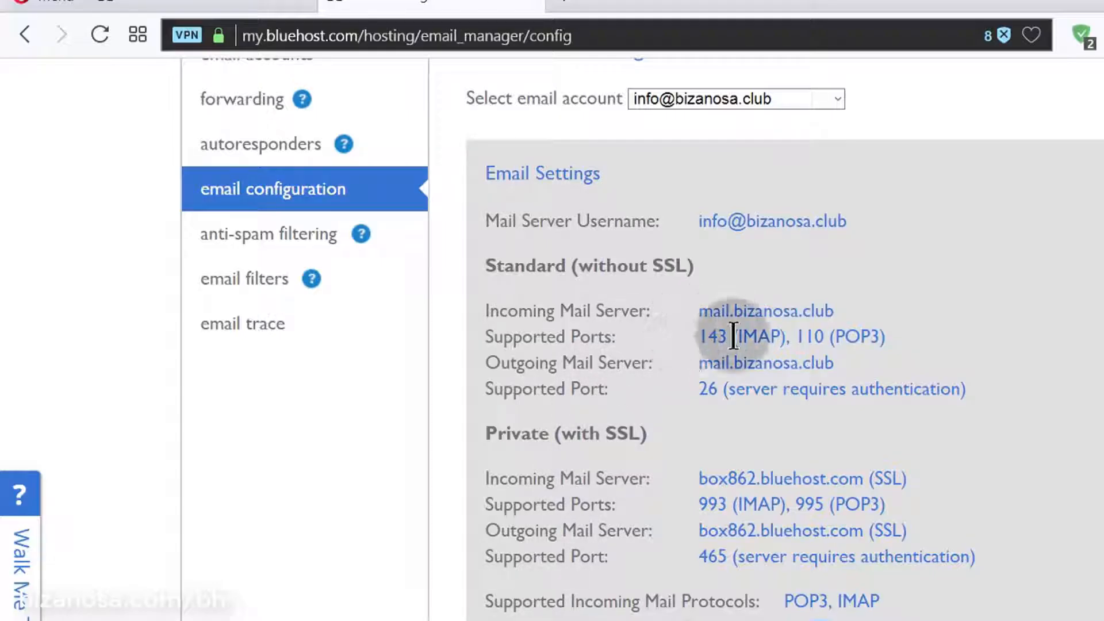
Copy mail.bizanosa.club from Bluehost's settings into Outlook's incoming mail server box.
drag(700, 363, 833, 363)
click(802, 324)
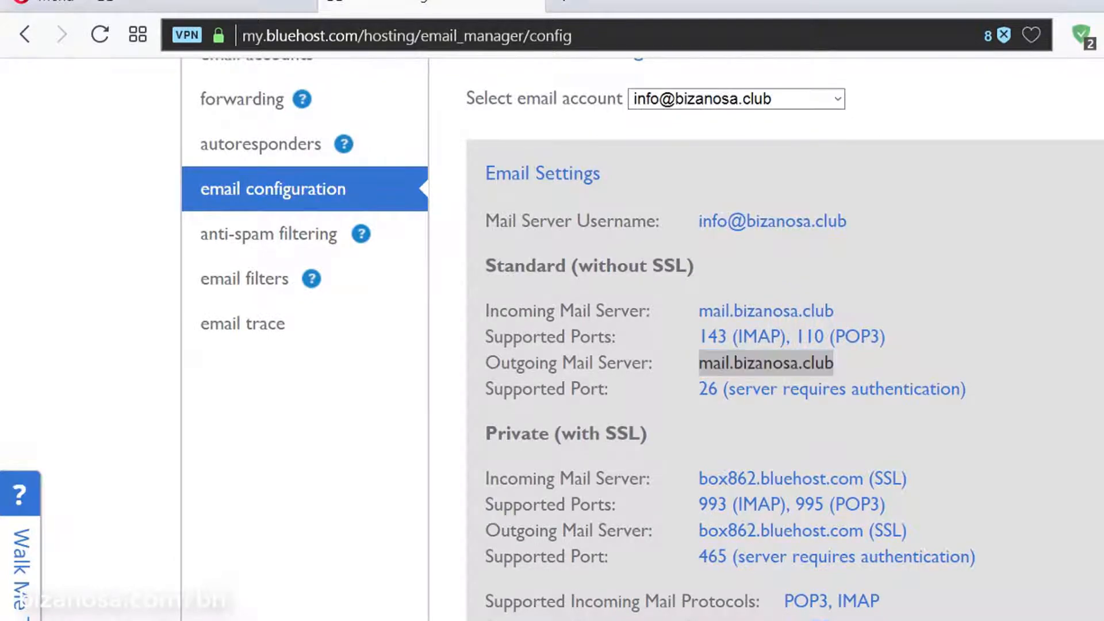
key(alt+Tab)
click(281, 248)
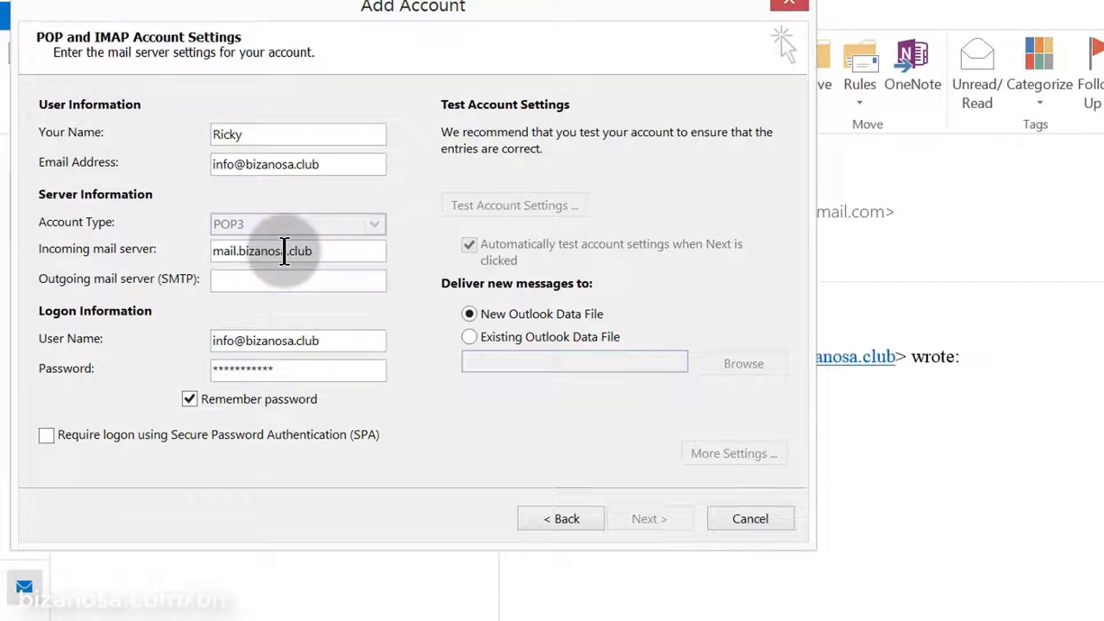
Set the outgoing mail server to mail.bizanosa.club and the SMTP port to 26.
click(315, 278)
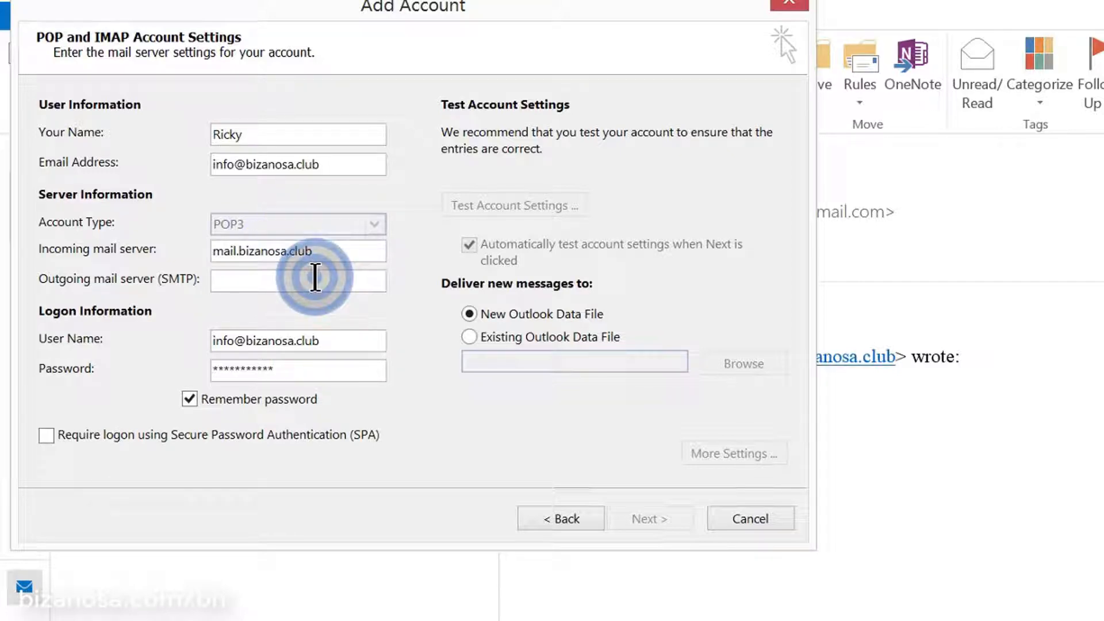
key(ctrl+v)
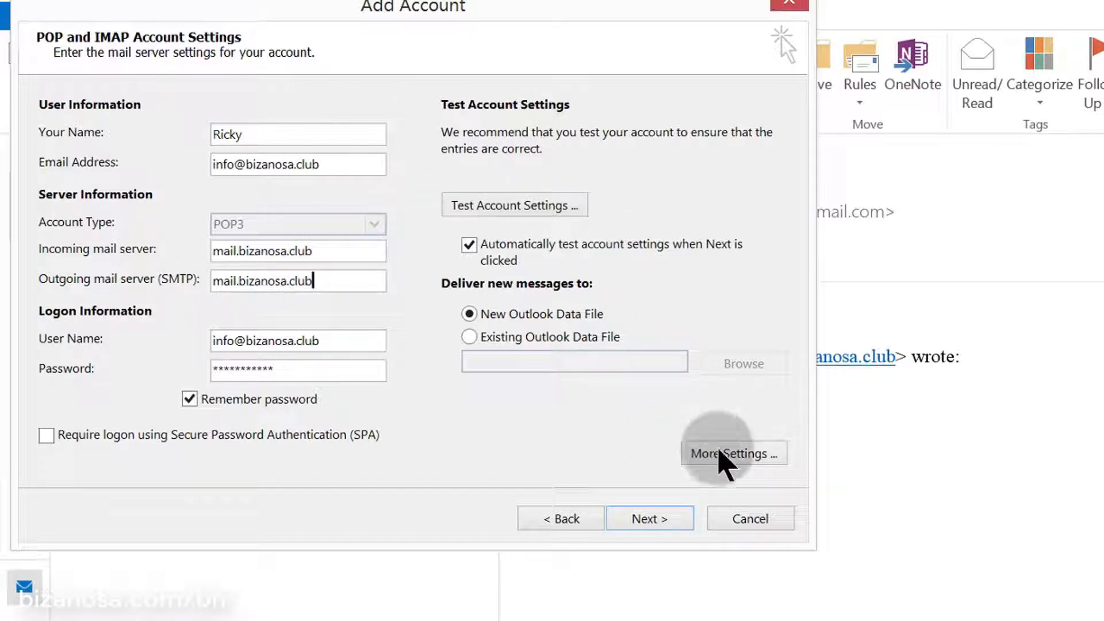
click(739, 460)
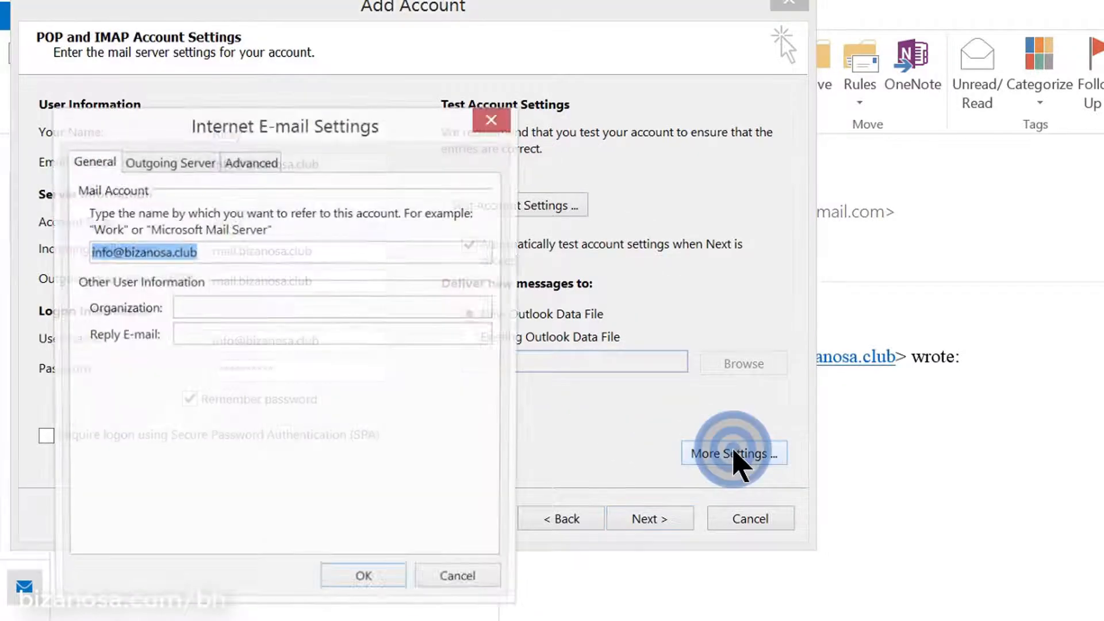
click(249, 162)
click(268, 266)
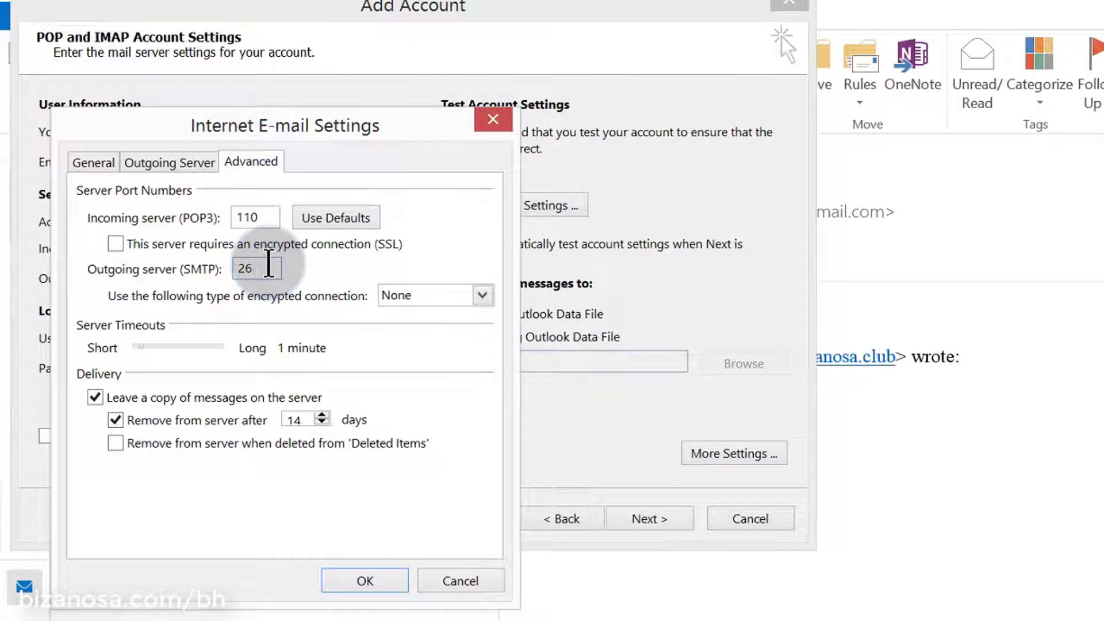
click(421, 246)
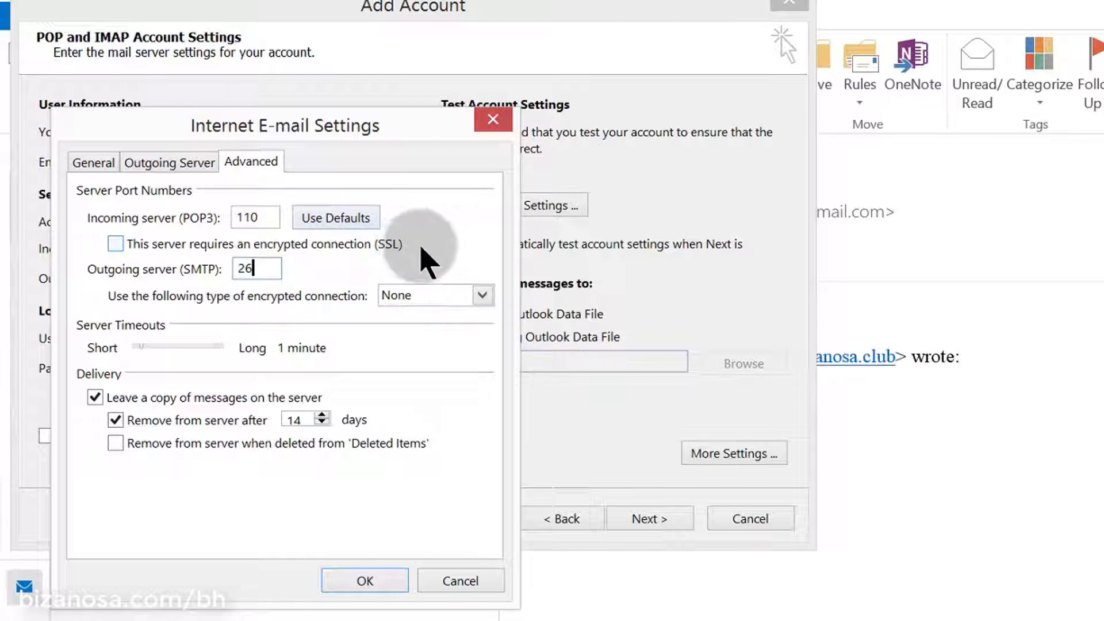
Require authentication for outgoing mail, confirm the settings, and test the account.
click(154, 166)
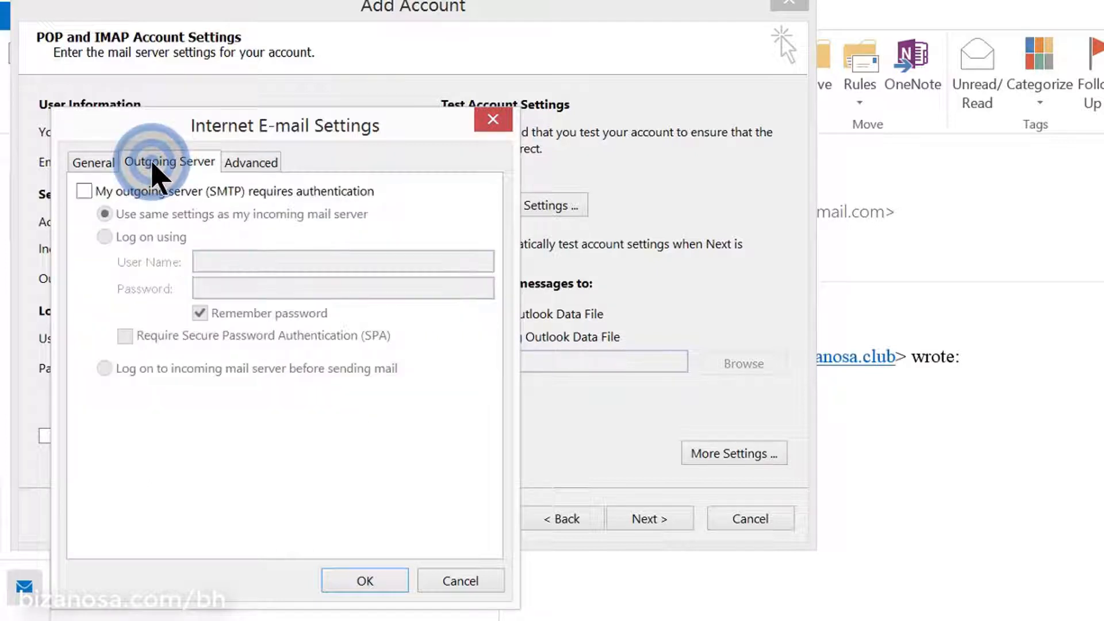
click(87, 190)
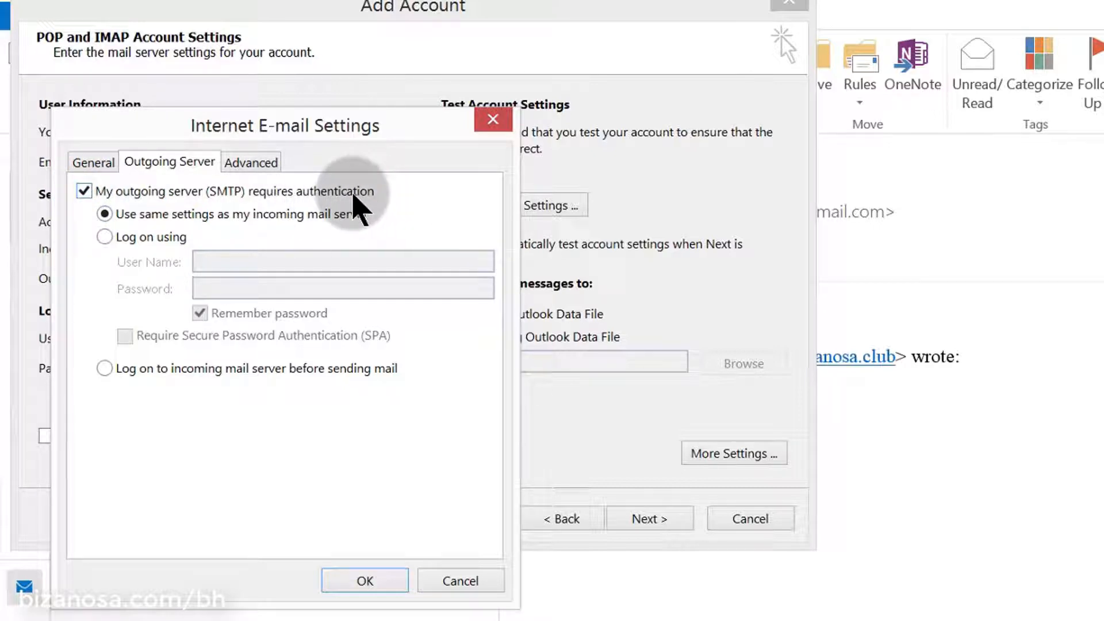
click(368, 582)
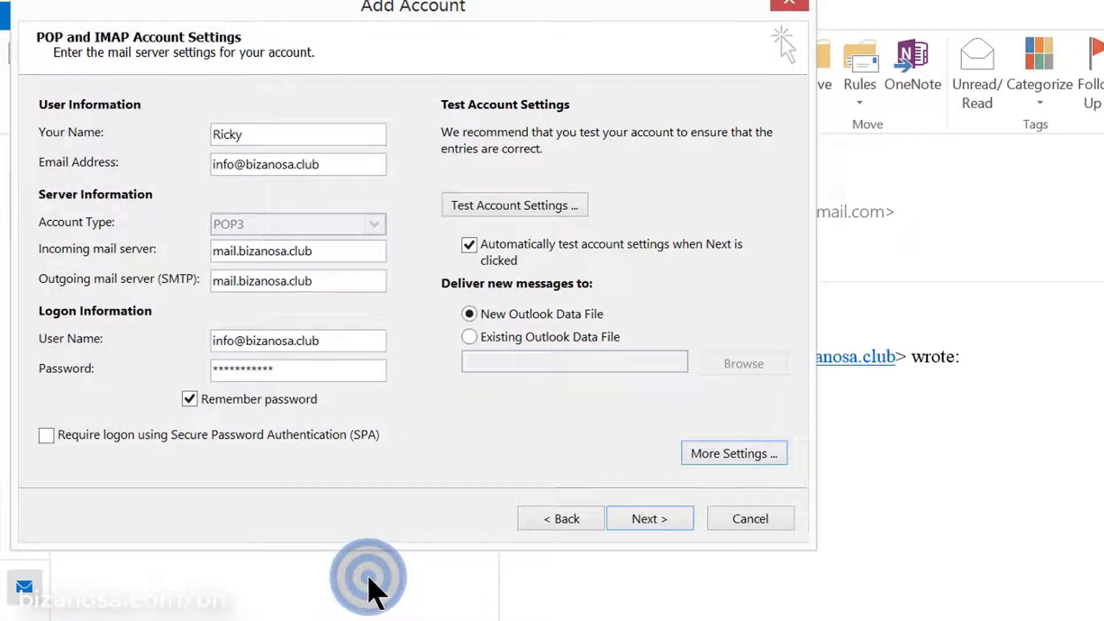
click(520, 209)
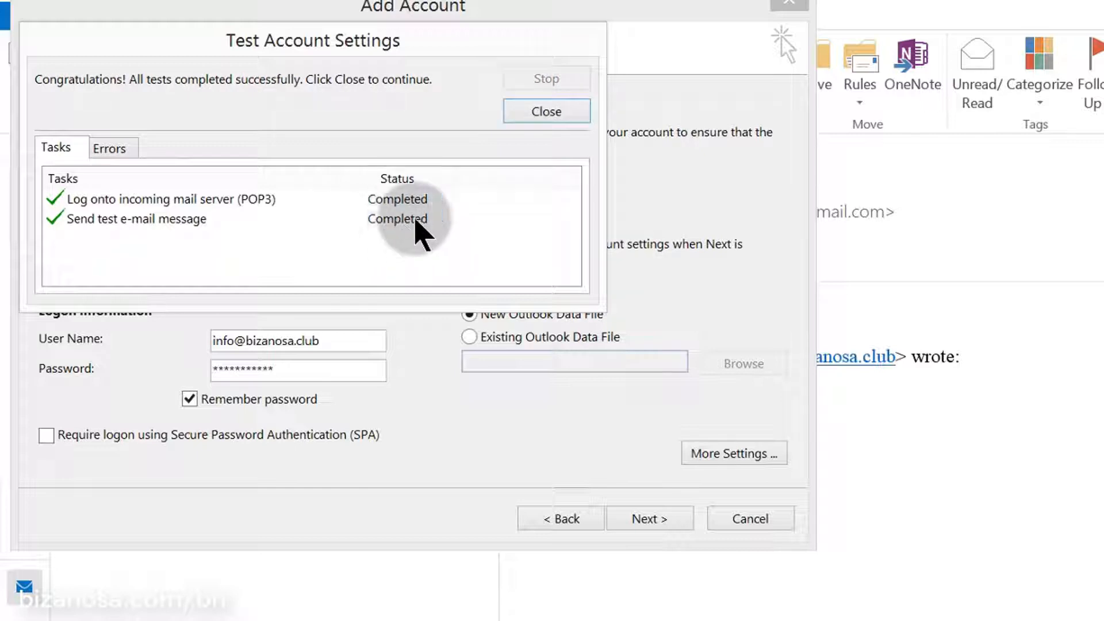
Dismiss the passed test results and advance the wizard to the You're all set! page.
click(543, 110)
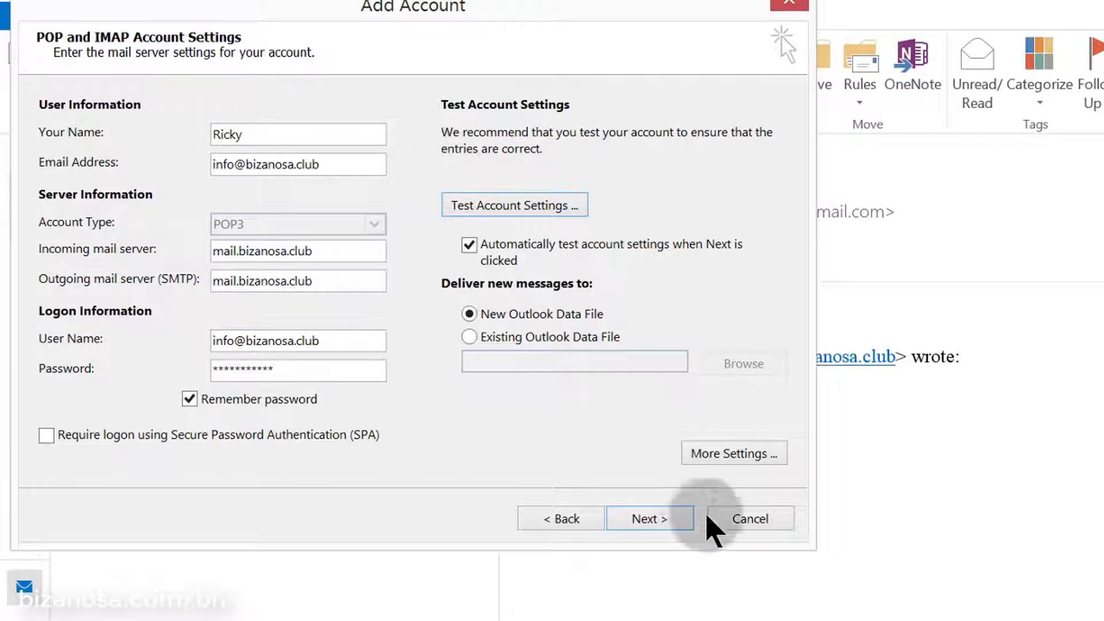
click(673, 525)
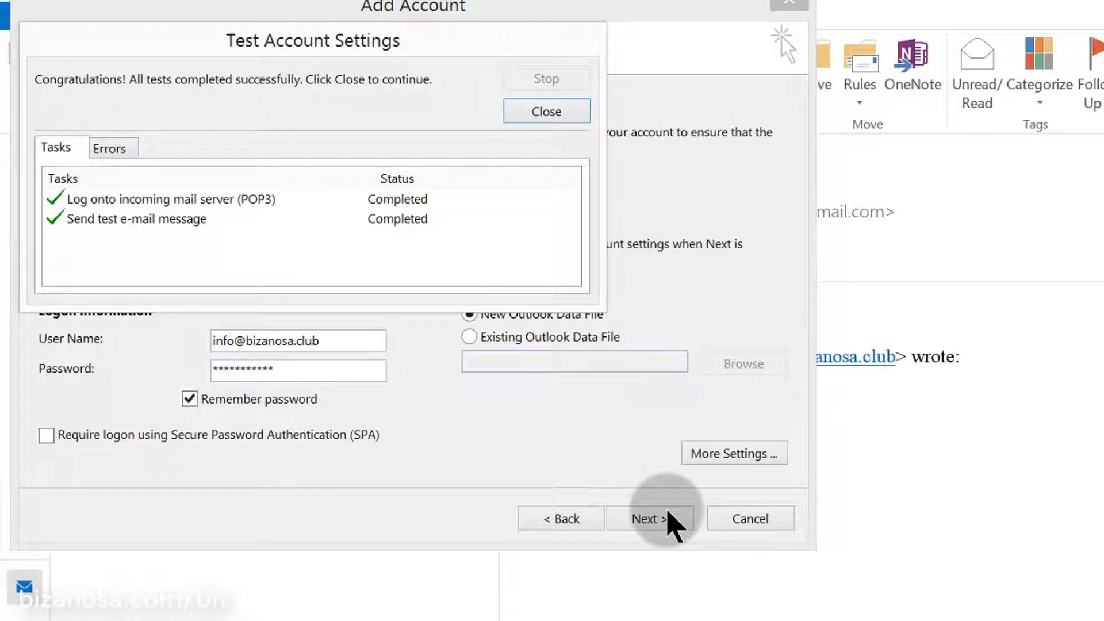
click(574, 111)
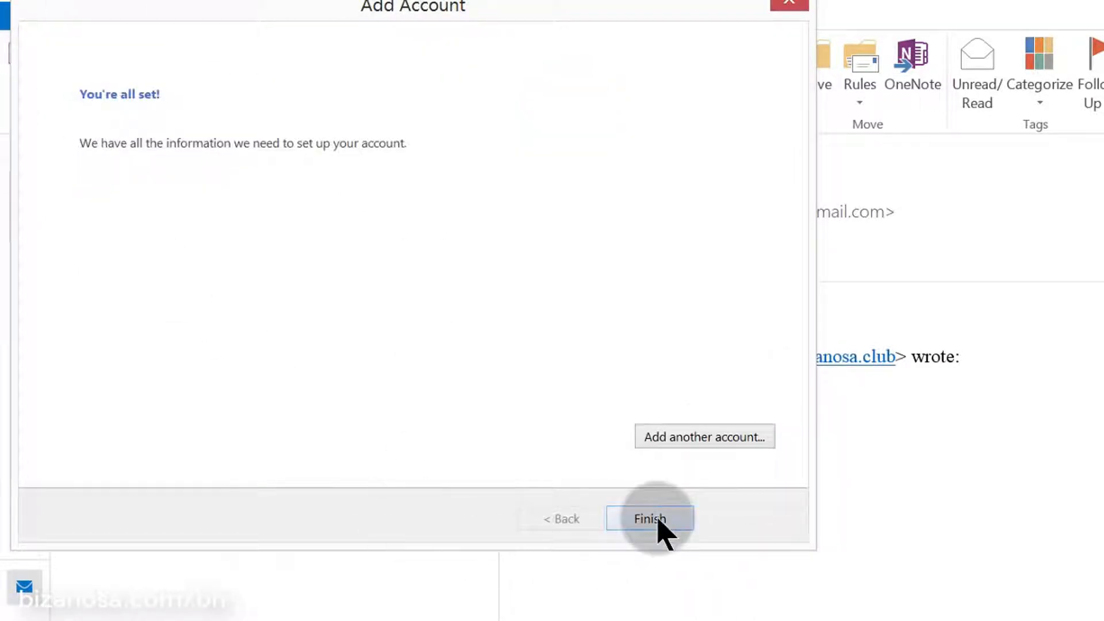
Start another manual POP or IMAP account setup in Outlook.
click(698, 438)
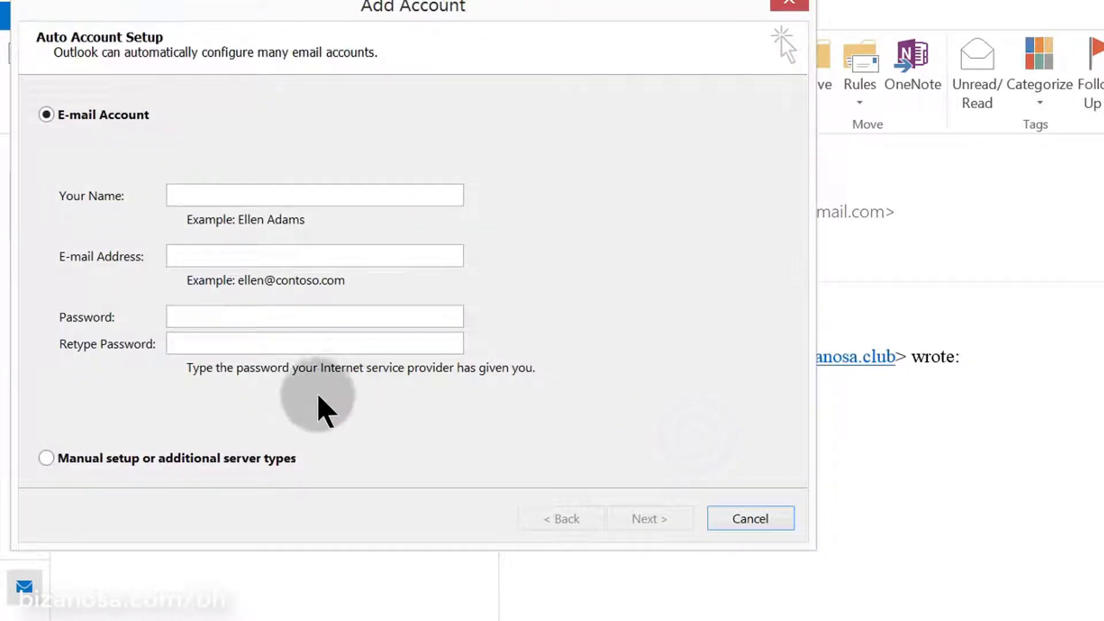
click(85, 467)
click(660, 521)
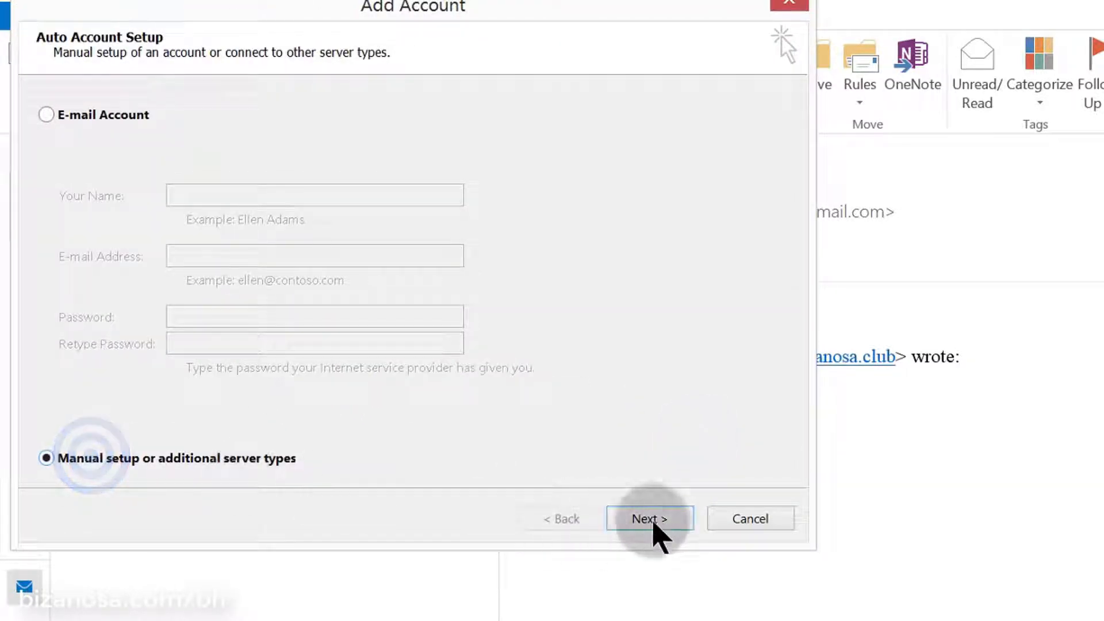
click(107, 211)
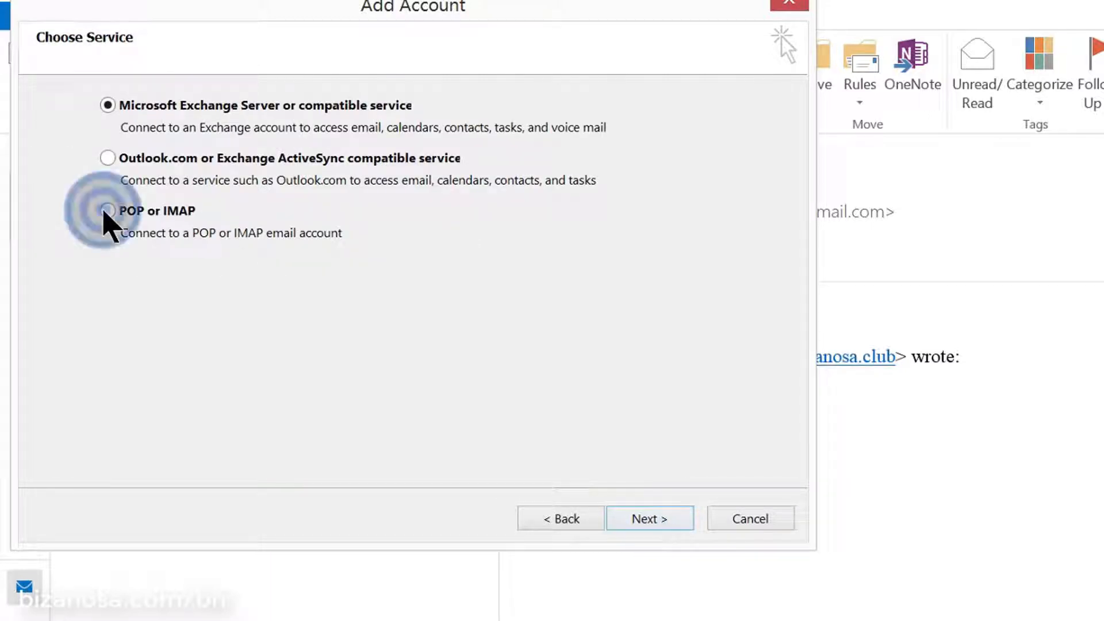
click(651, 519)
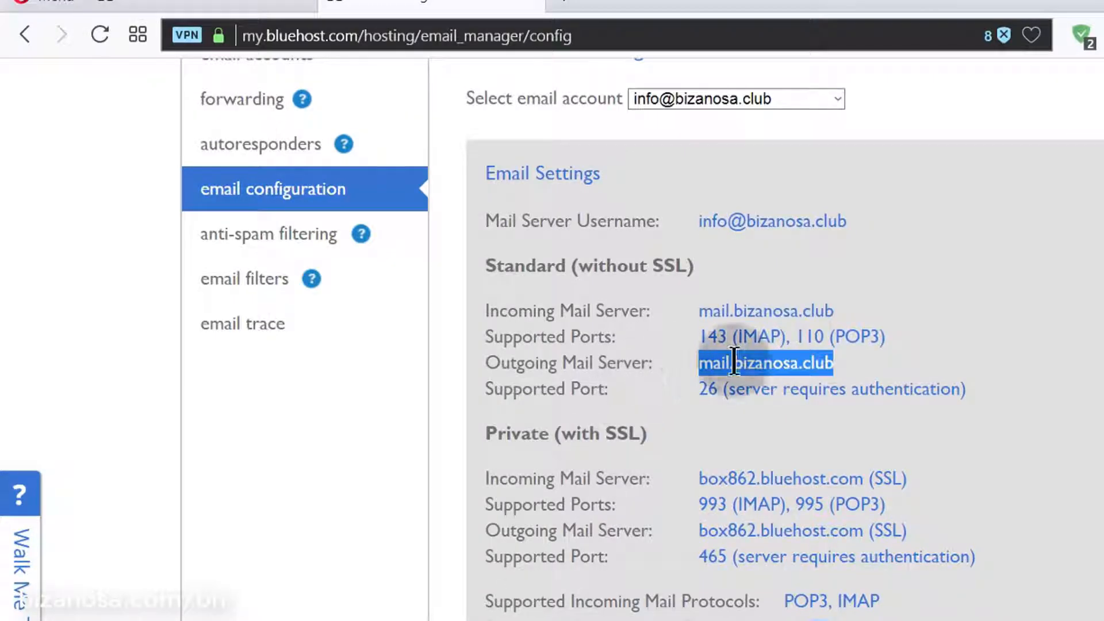
Fill in the e-mail address, mail.bizanosa.club servers and user name on the POP3 form.
click(883, 347)
drag(485, 313, 1011, 397)
click(1006, 365)
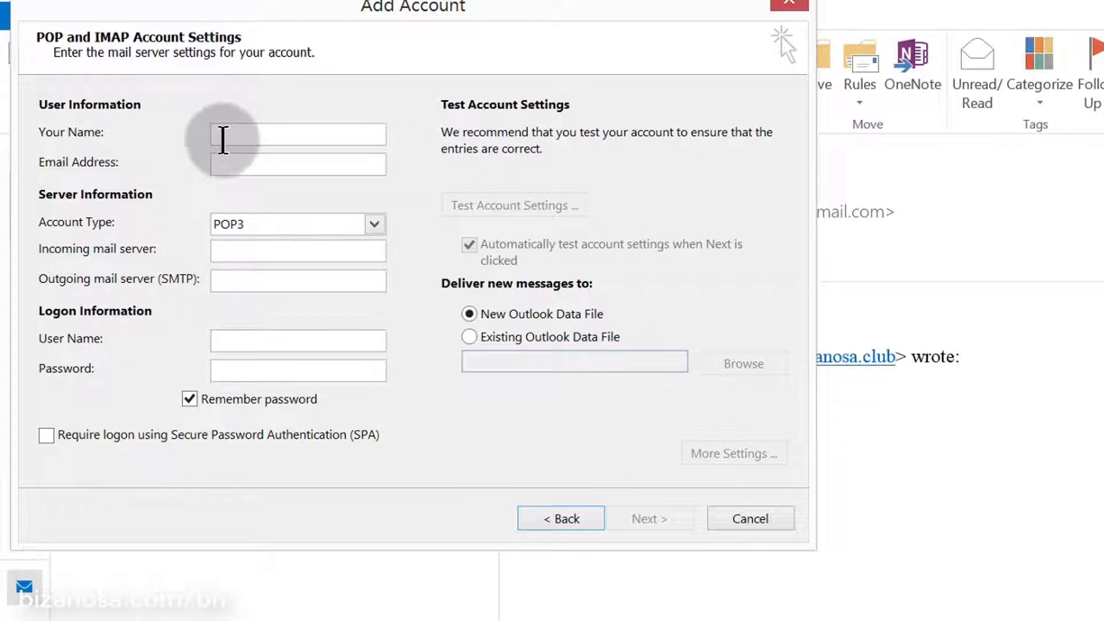
key(ctrl+z)
click(242, 167)
key(ctrl+v)
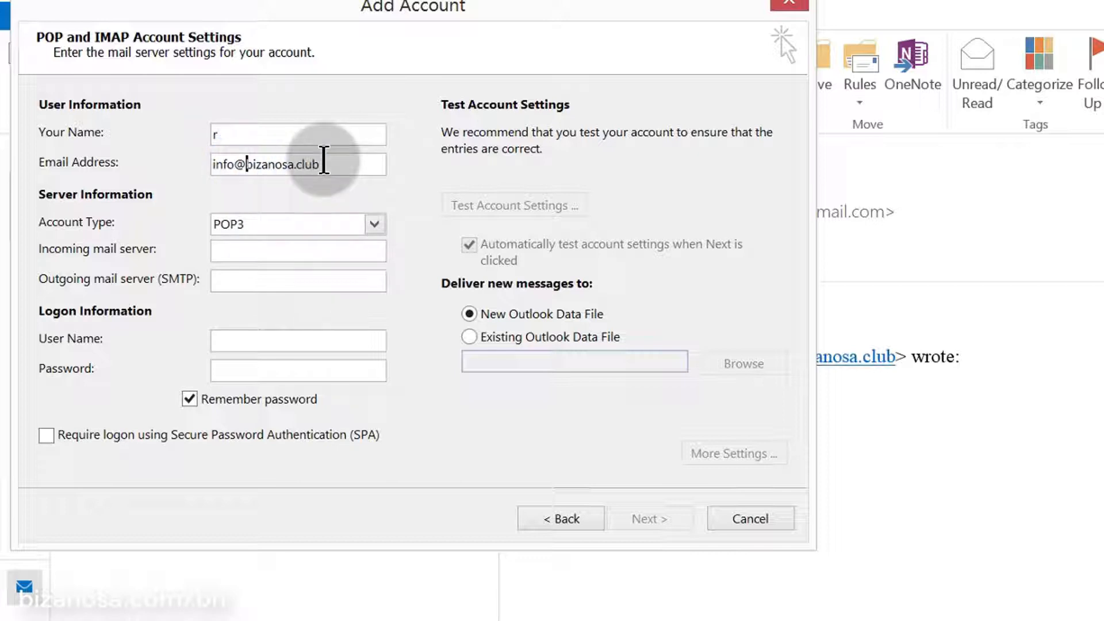
click(468, 388)
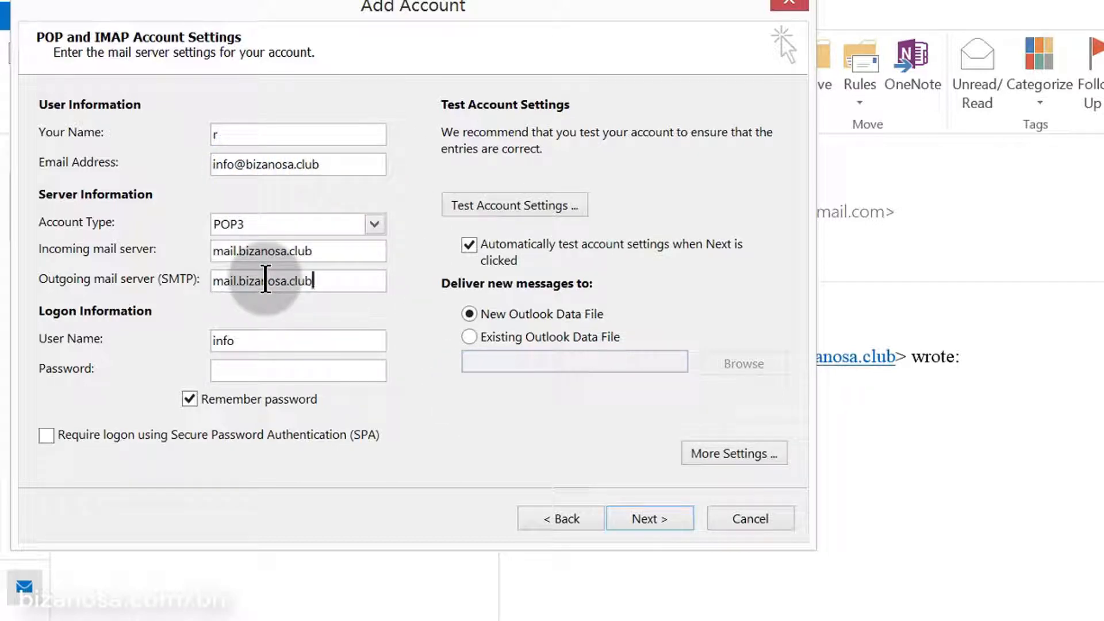
click(259, 343)
drag(181, 340, 165, 338)
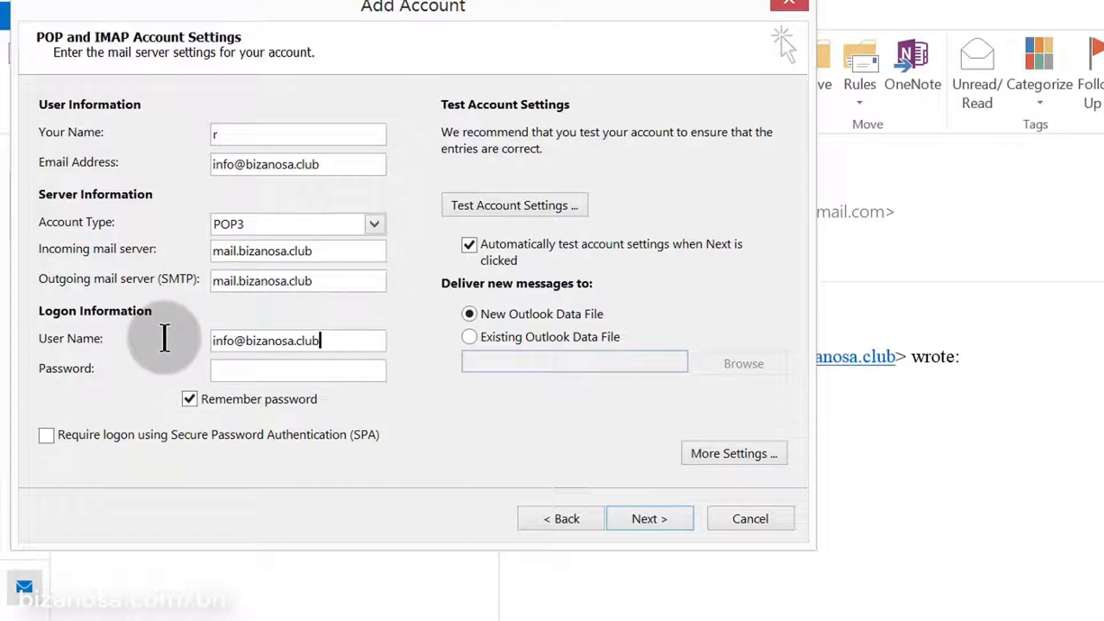
click(245, 372)
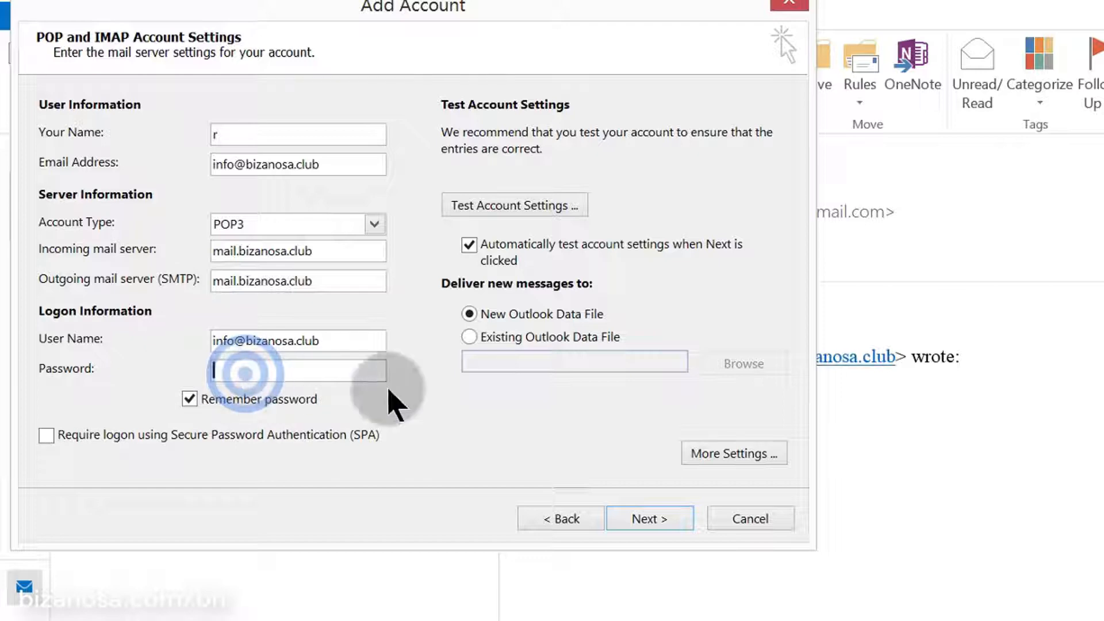
click(741, 457)
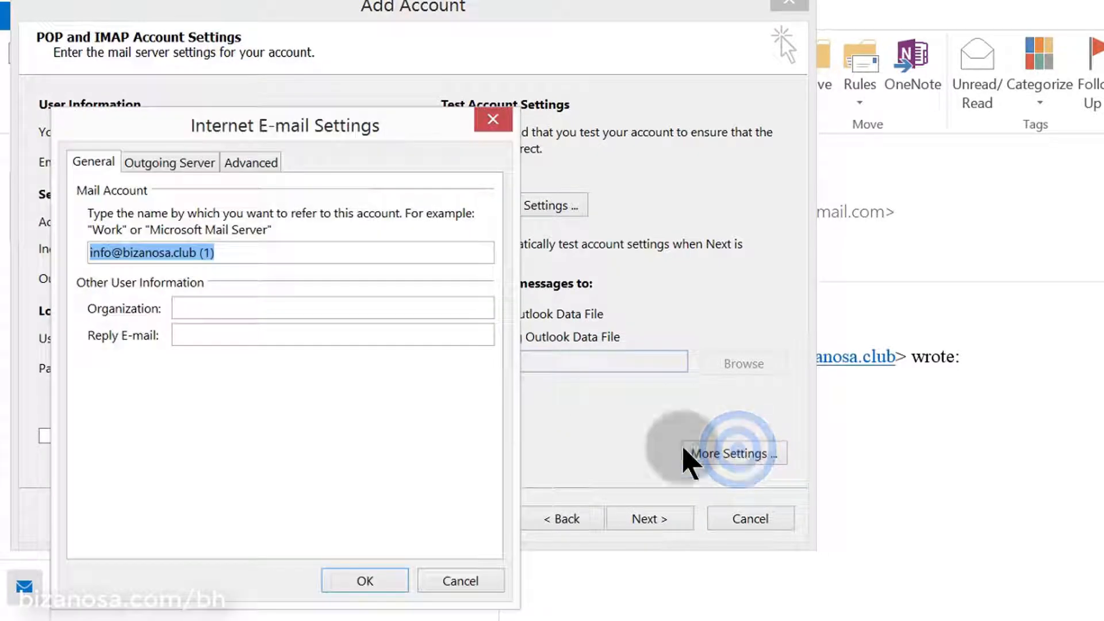
Set outgoing SMTP port 26 and require outgoing server authentication in More Settings.
click(245, 167)
click(261, 264)
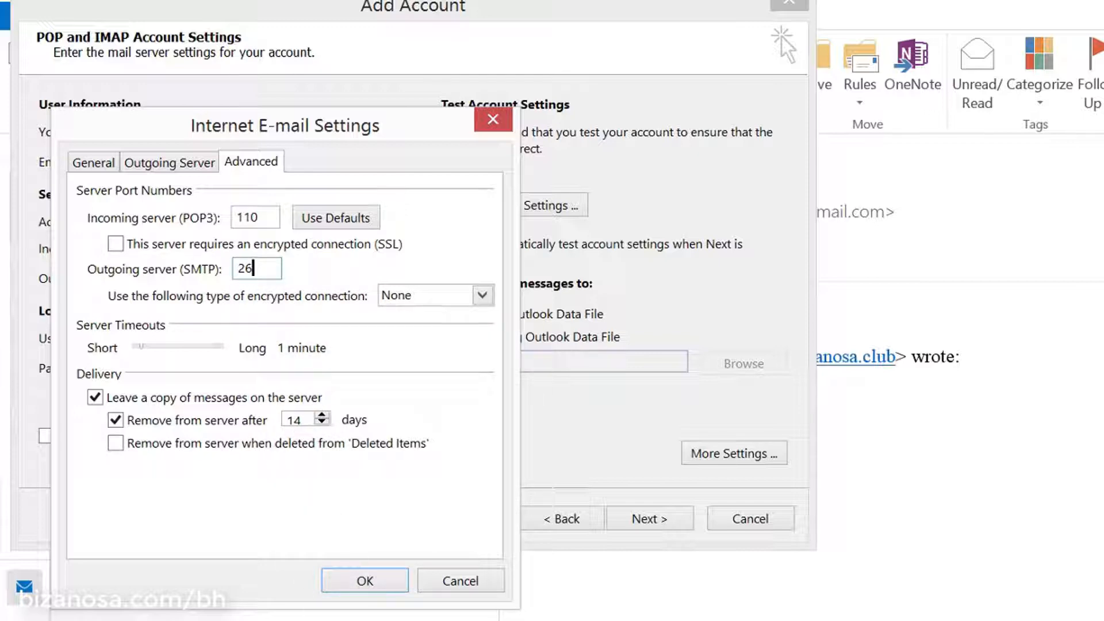
click(483, 619)
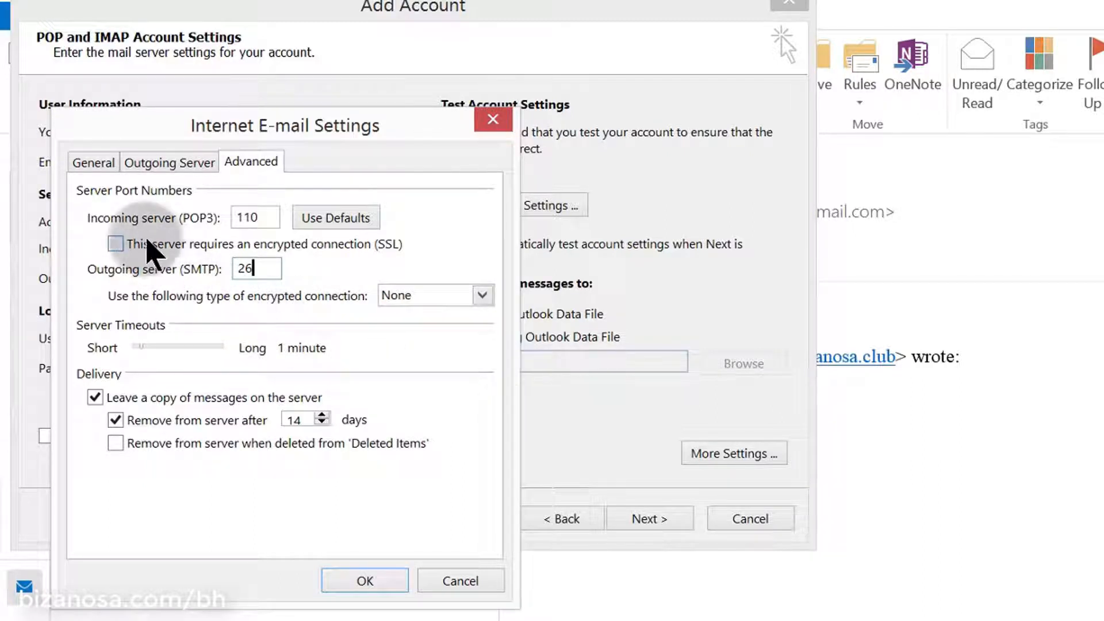
click(177, 164)
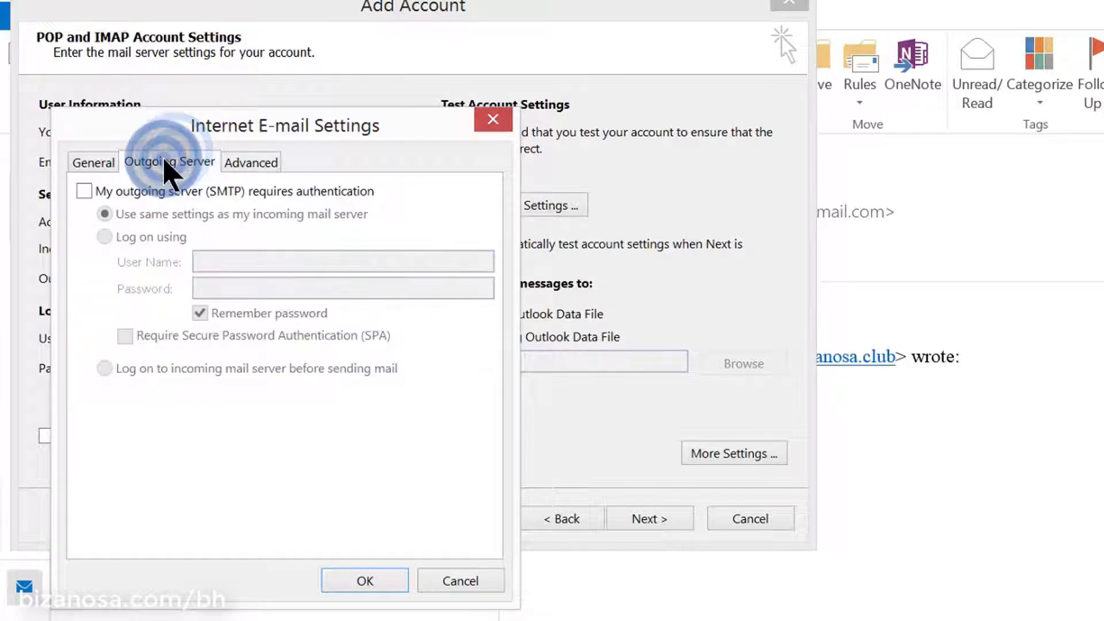
click(122, 191)
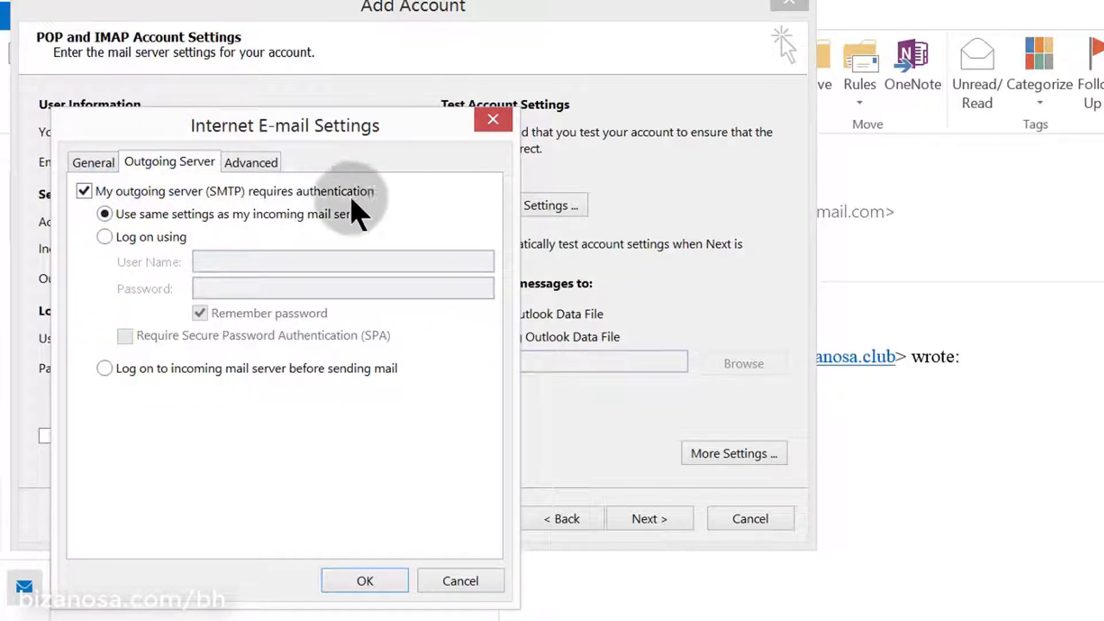
click(371, 578)
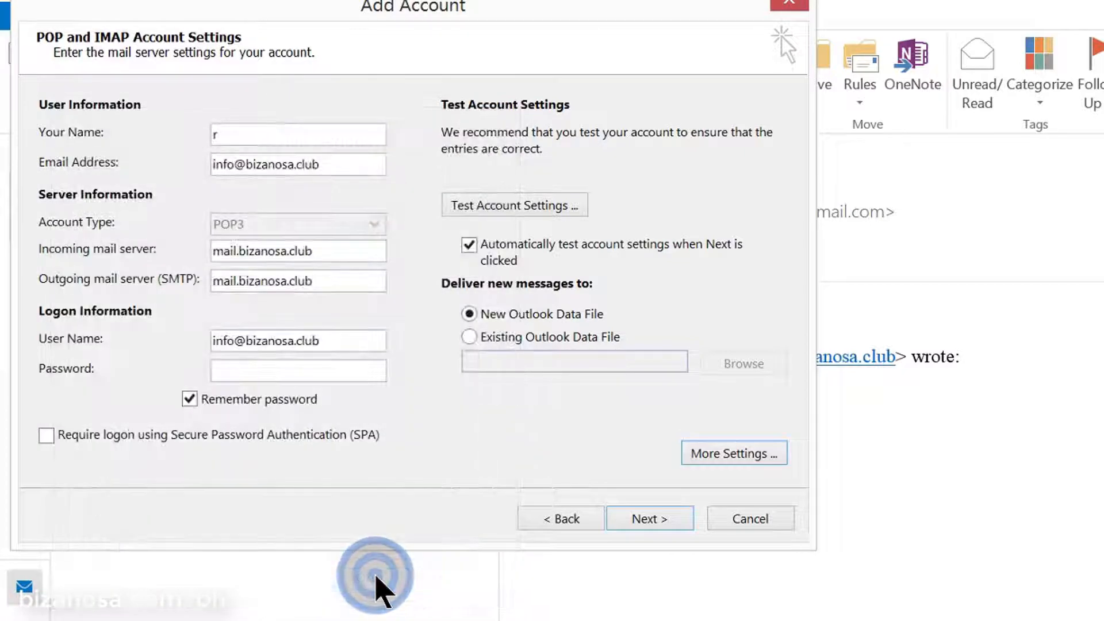
Abandon the account setup and bring Bluehost's mail settings back up in the browser.
click(244, 368)
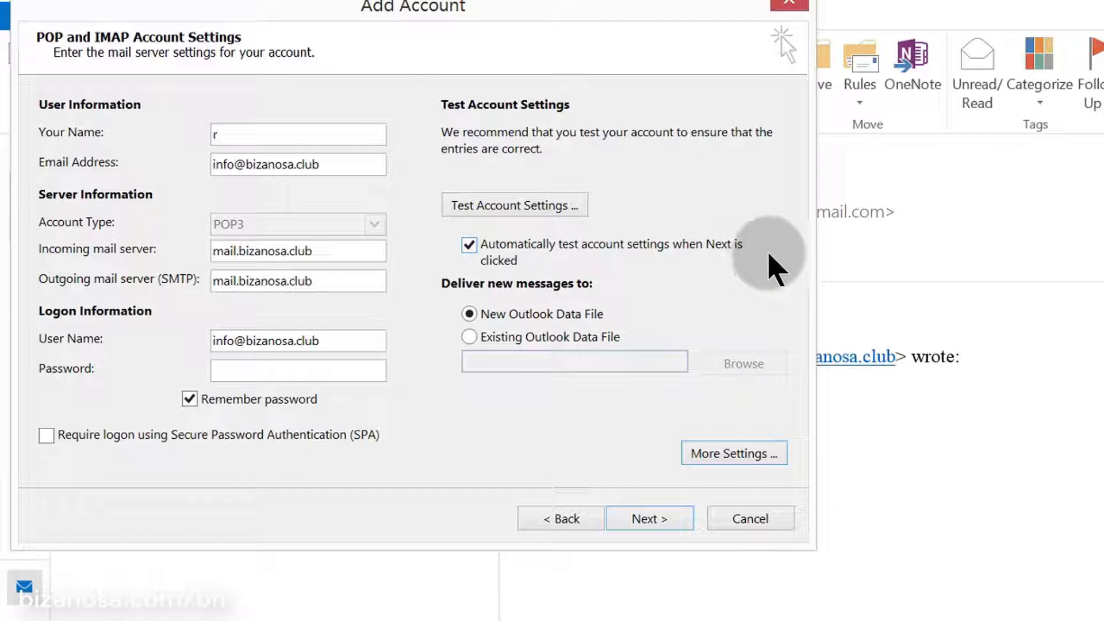
click(798, 9)
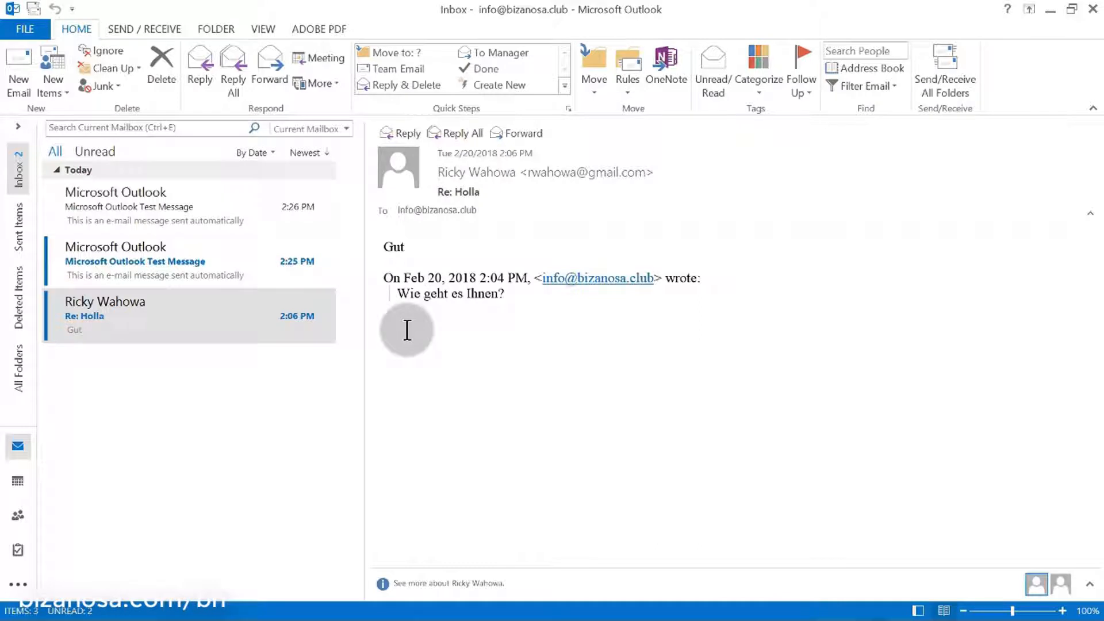
mouse_move(506, 618)
click(352, 610)
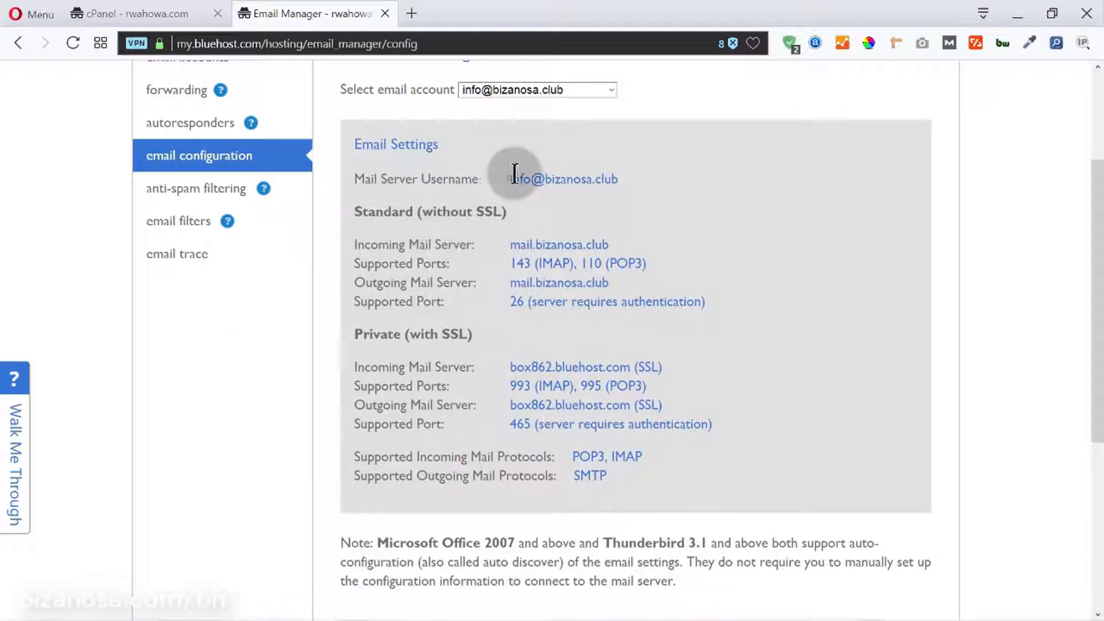
drag(511, 173, 635, 182)
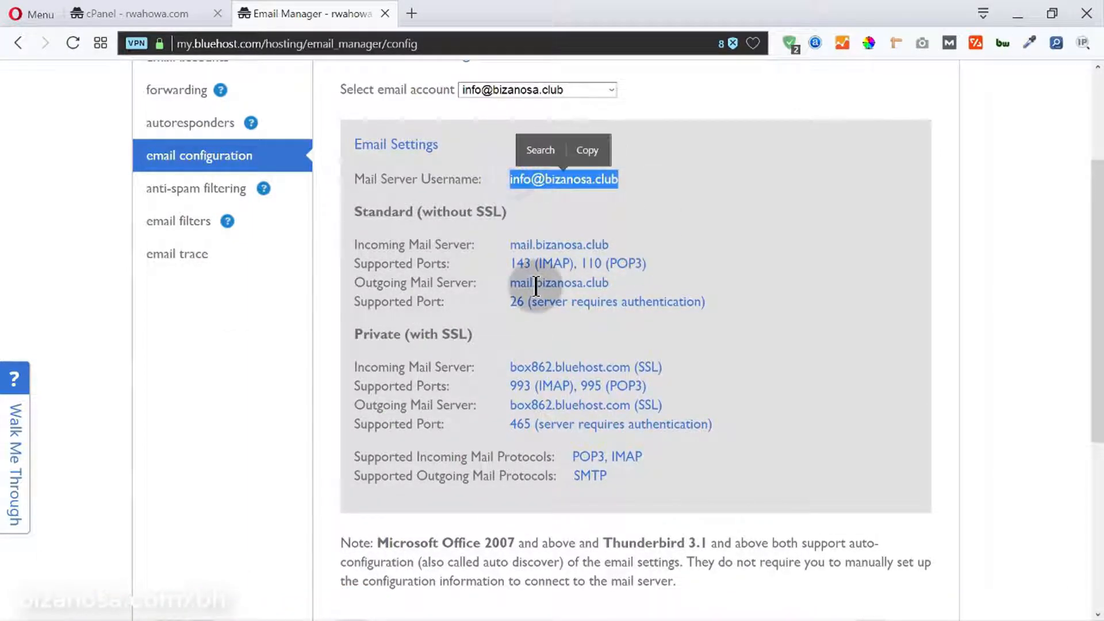
click(510, 246)
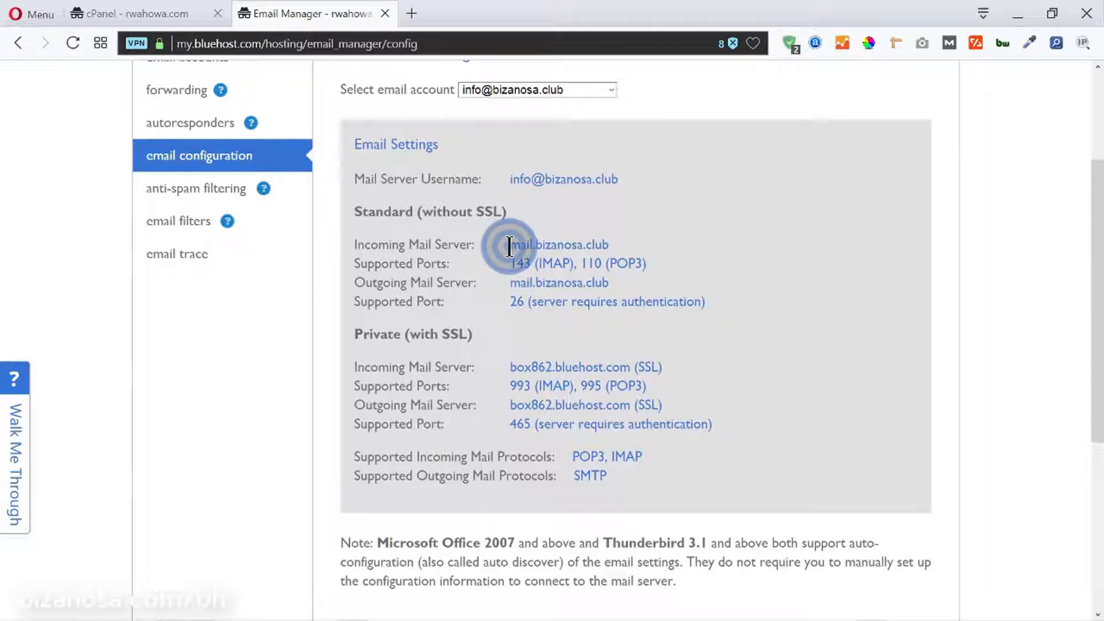
drag(559, 246, 636, 242)
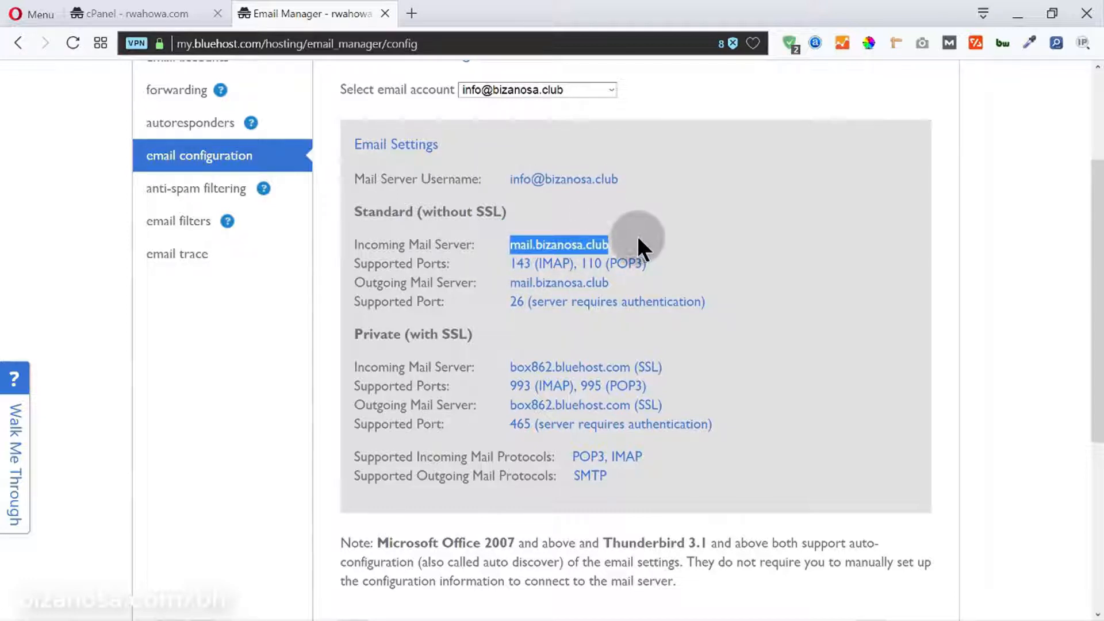
click(465, 262)
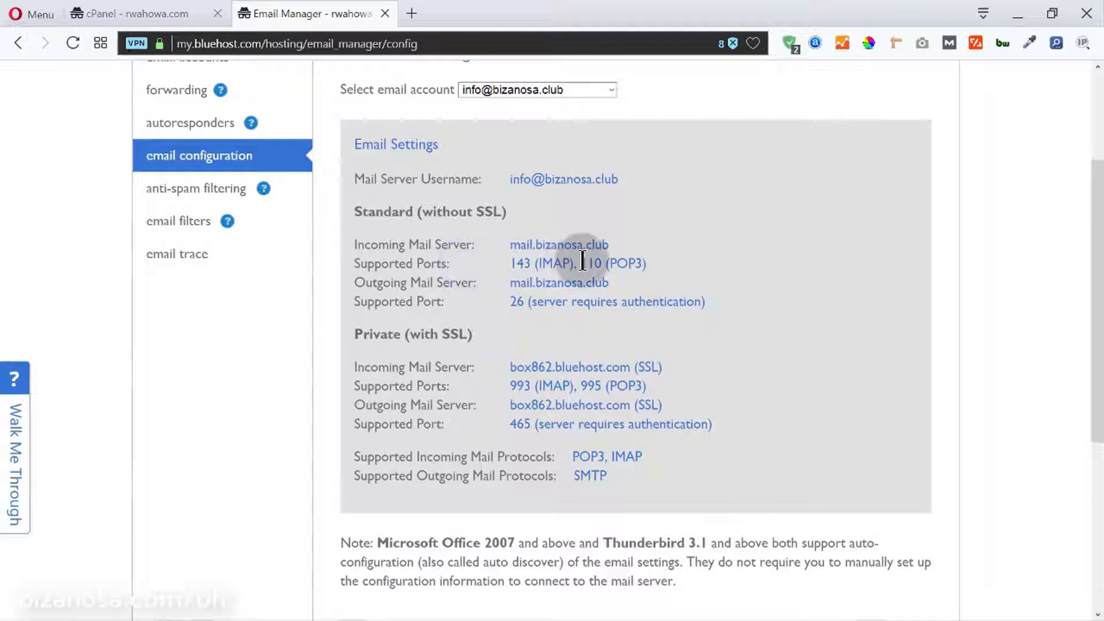
drag(534, 263, 574, 263)
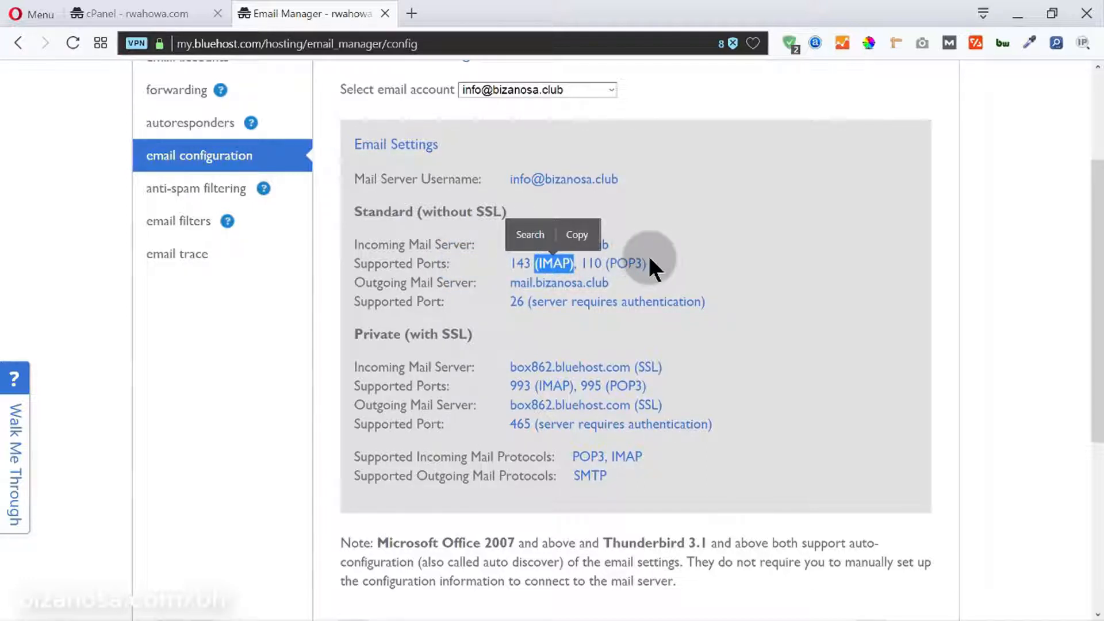
click(590, 270)
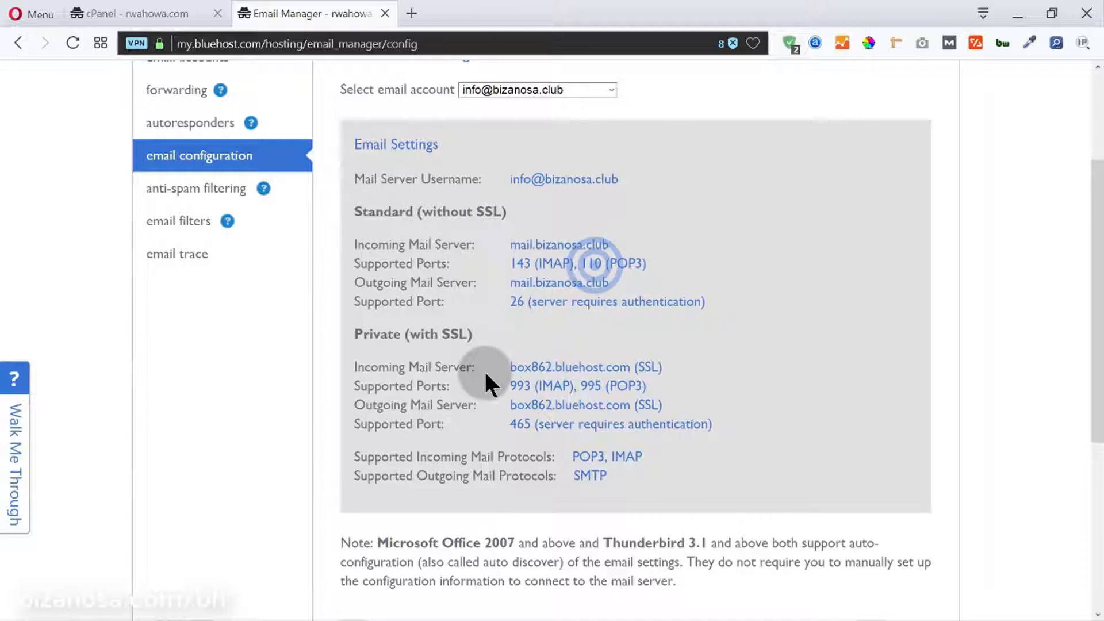
Highlight the outgoing server mail.bizanosa.club and port 26, then minimize Opera.
drag(508, 282, 617, 281)
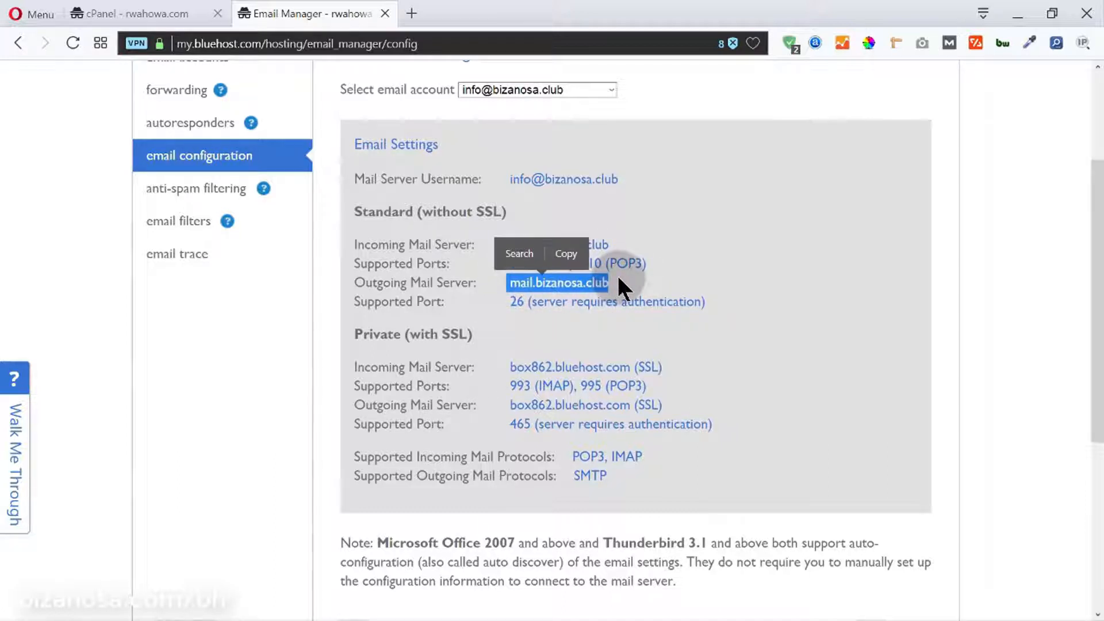
click(500, 310)
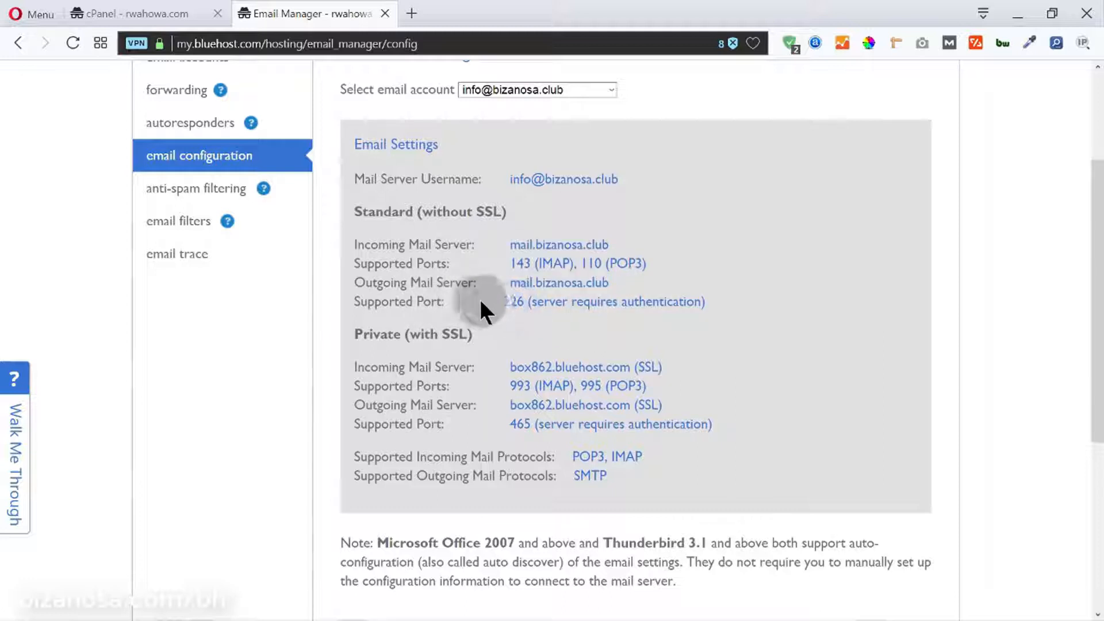
drag(392, 294, 451, 284)
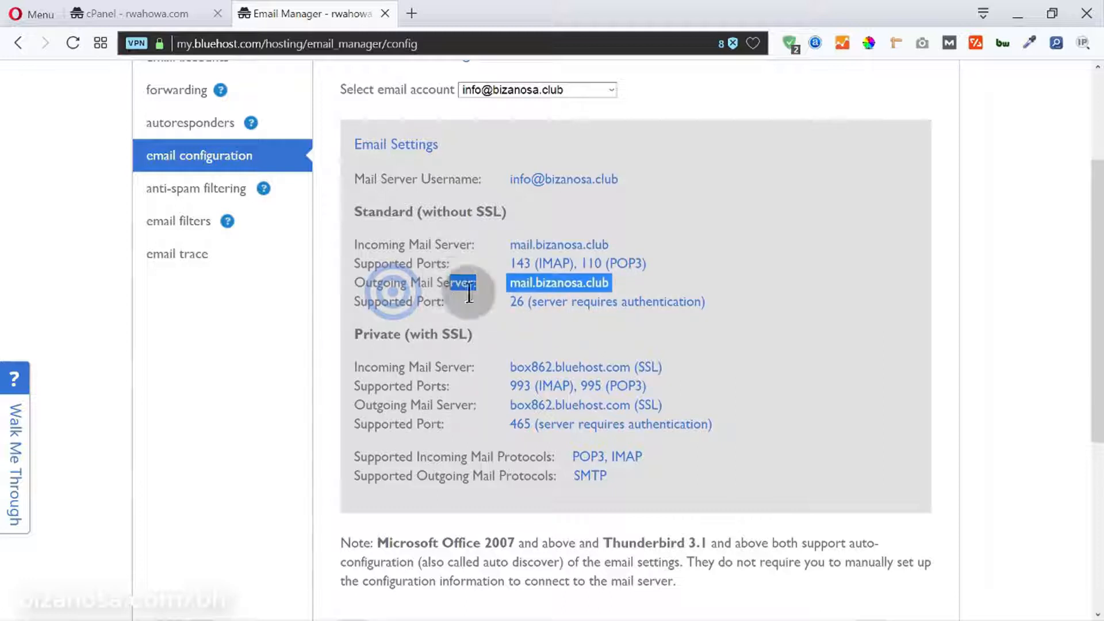
click(502, 294)
double_click(514, 301)
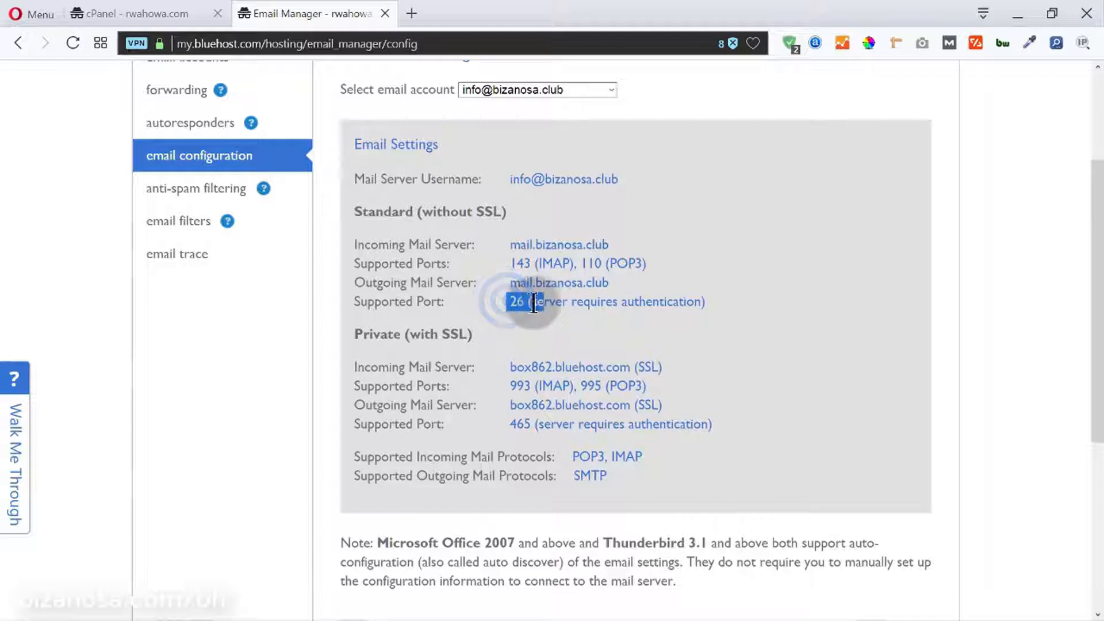
click(745, 325)
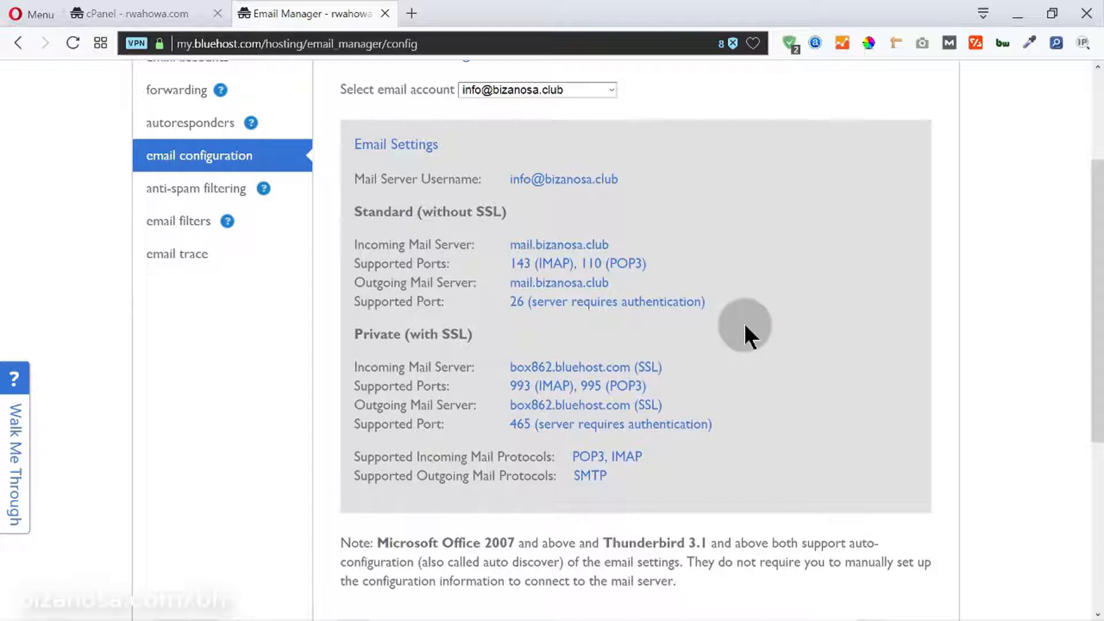
scroll(744, 322, up, 3)
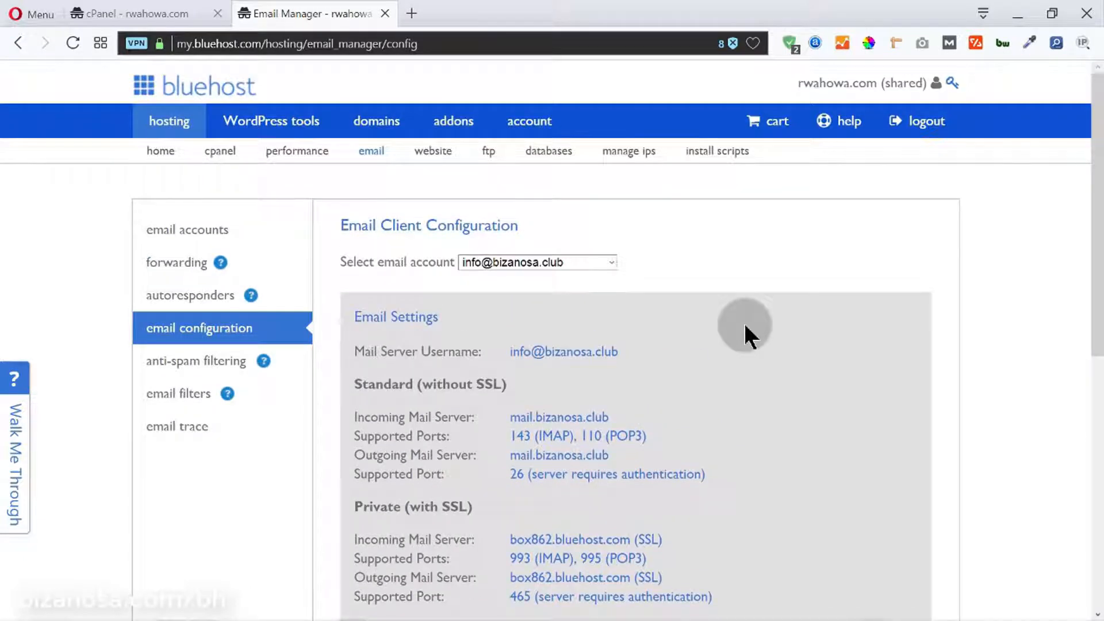
scroll(744, 337, down, 2)
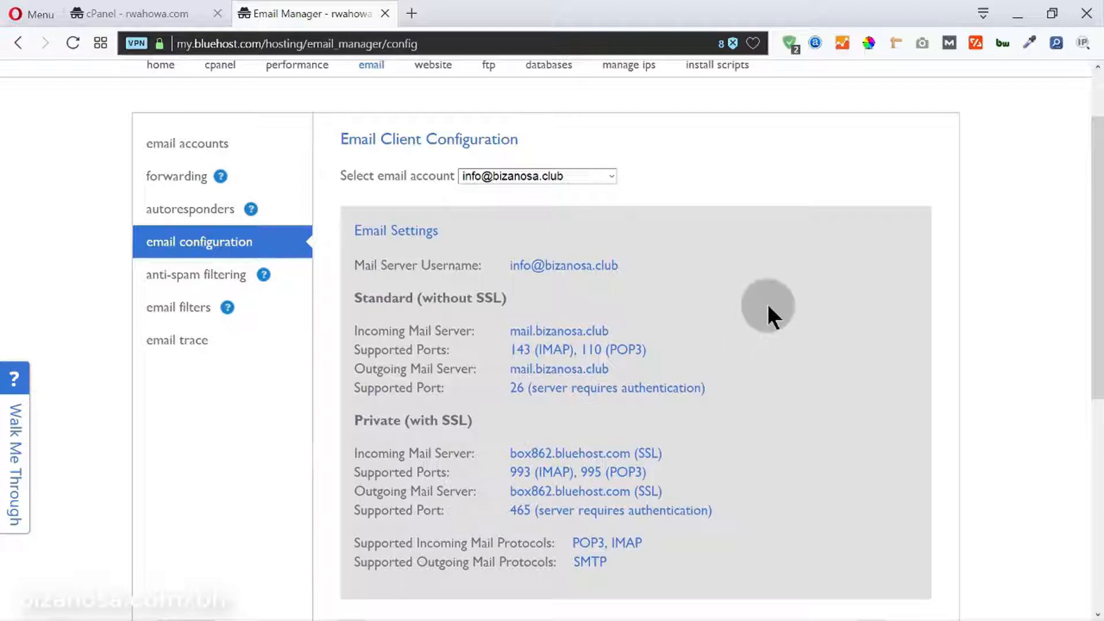
click(1013, 11)
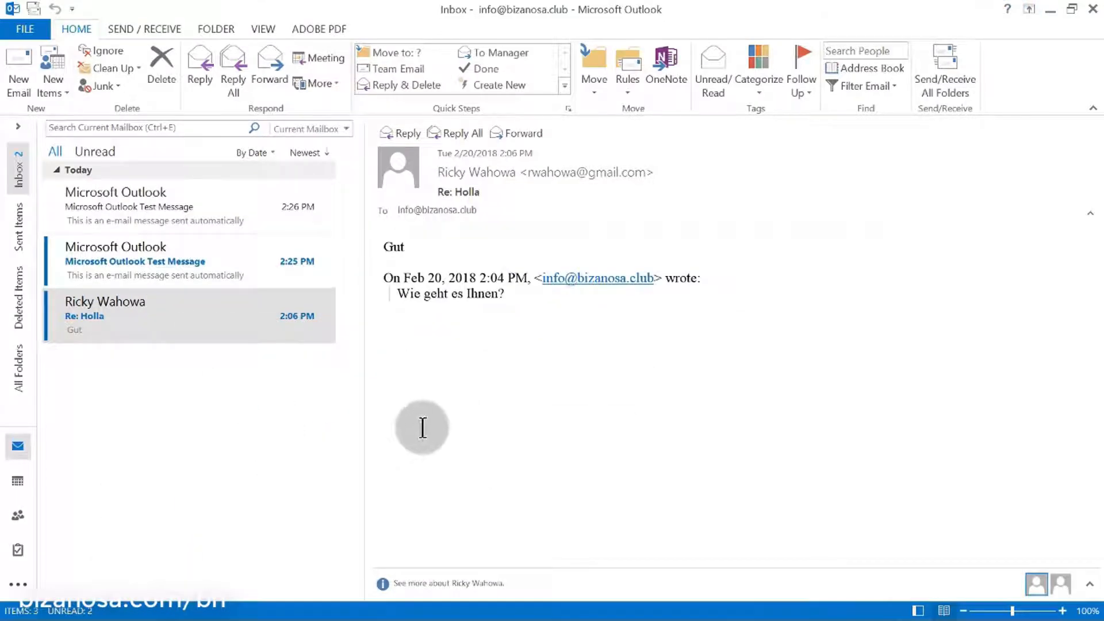
Open a fresh Add Account wizard from File, then return to Bluehost's mail settings.
click(24, 29)
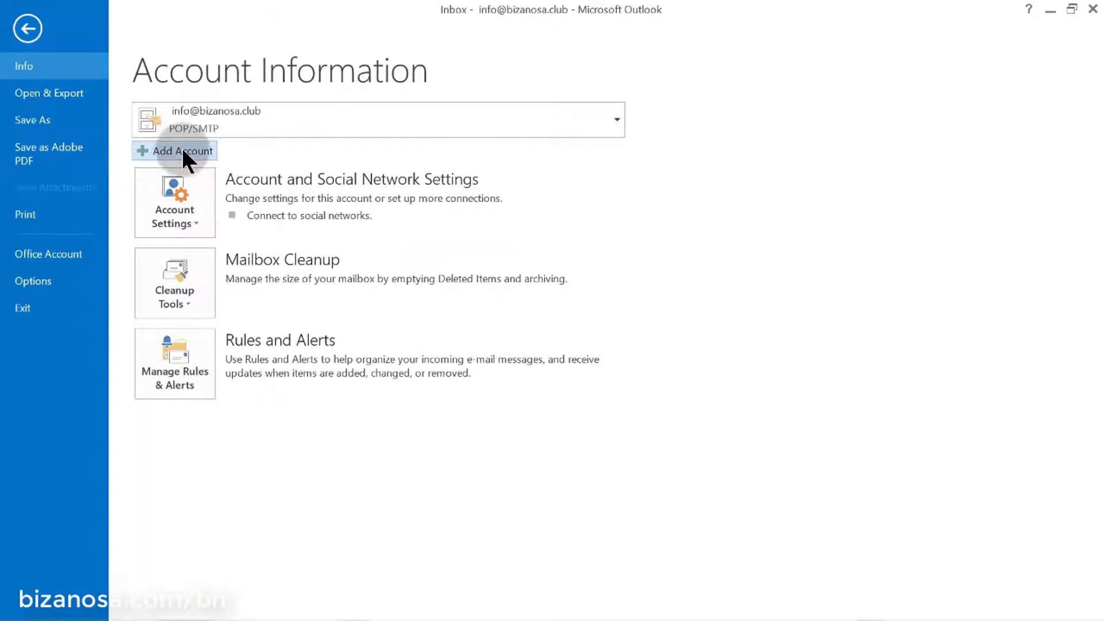
click(183, 151)
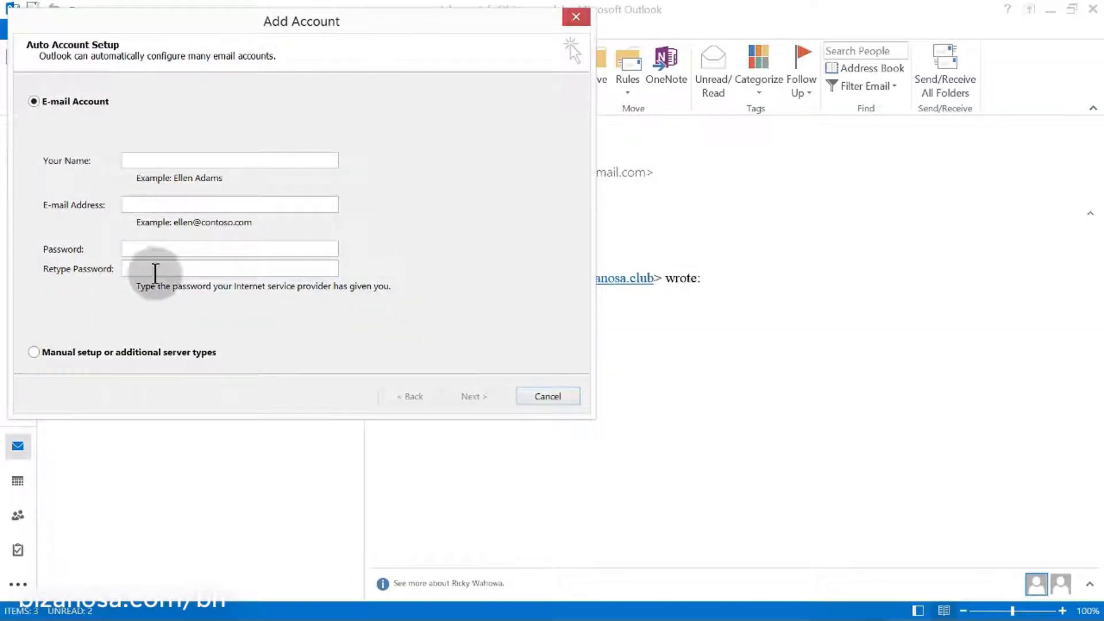
click(154, 157)
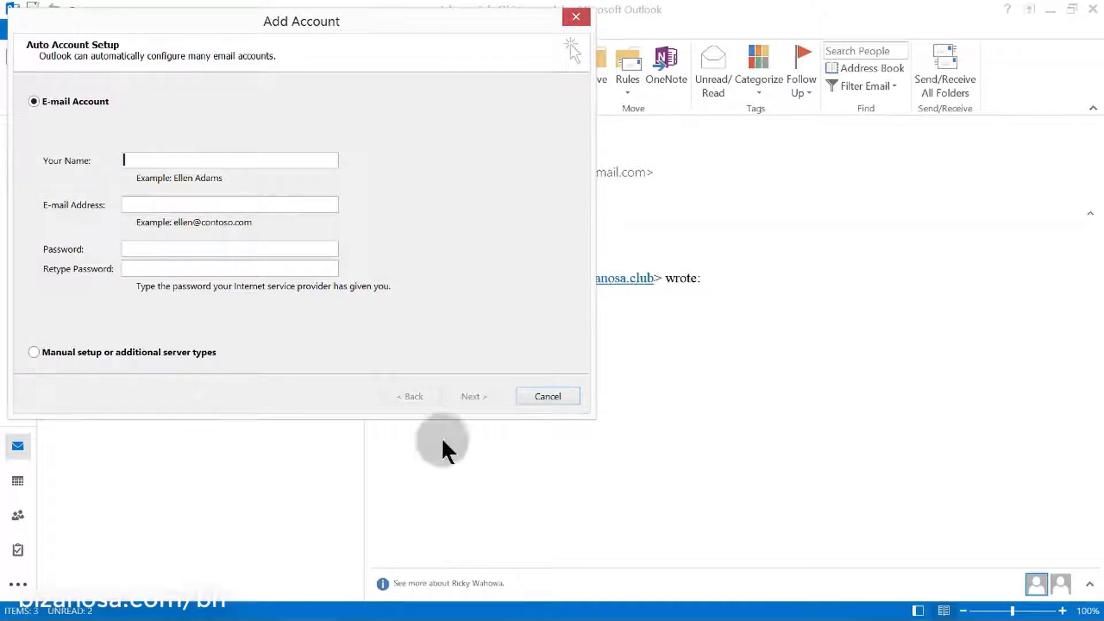
mouse_move(259, 619)
click(352, 611)
double_click(512, 389)
click(531, 409)
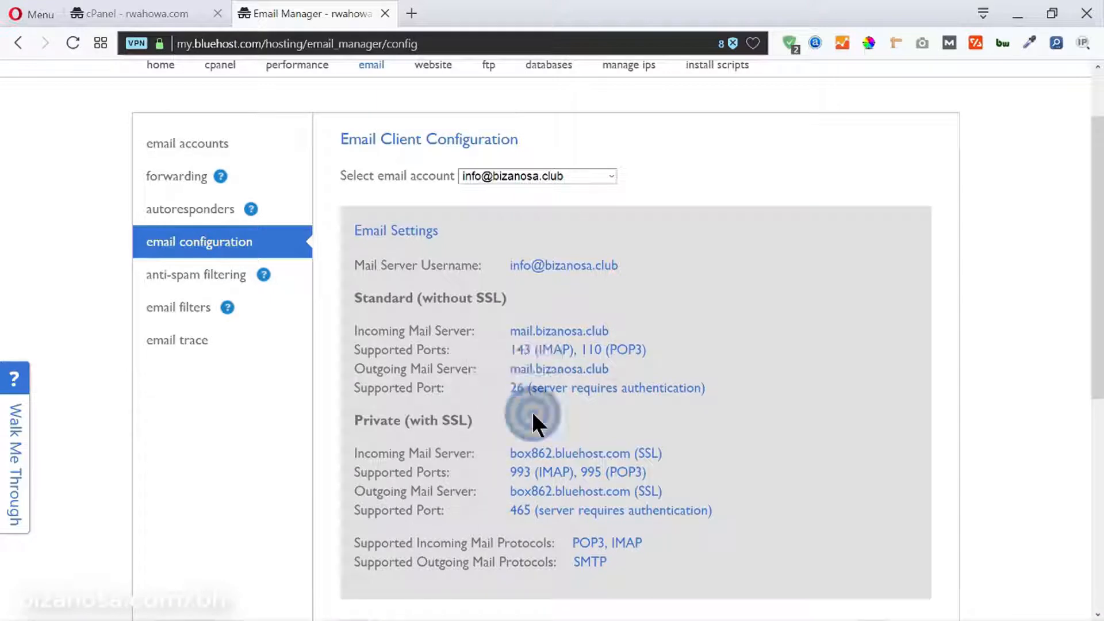
double_click(515, 387)
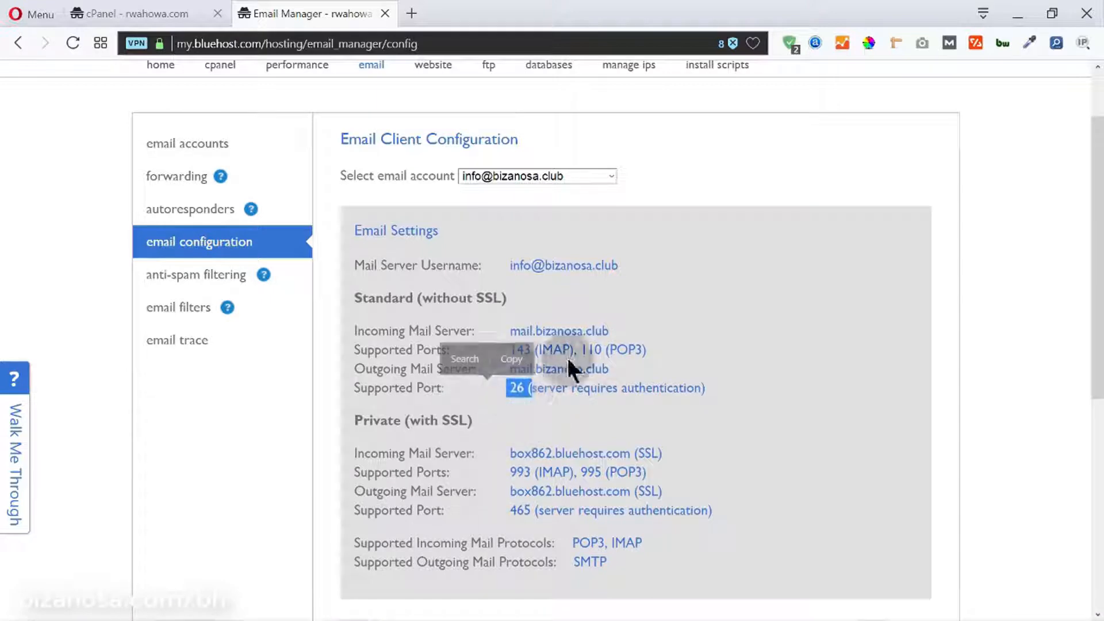
drag(577, 347, 602, 346)
click(706, 372)
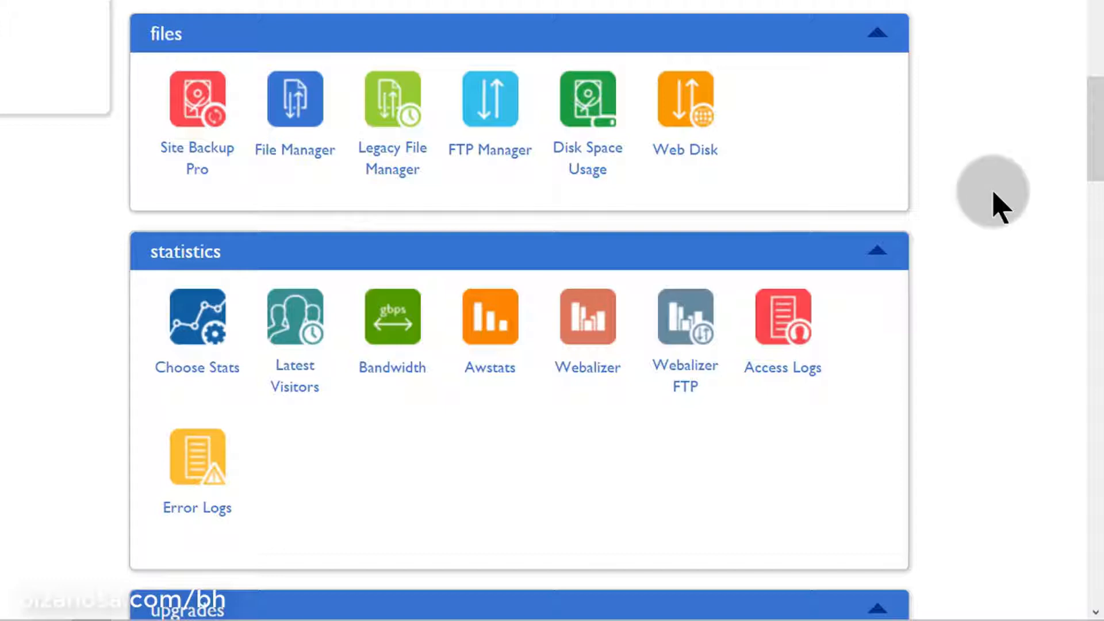
Scroll through the cPanel tools, then bring the Outlook inbox with its test messages forward.
scroll(1000, 207, down, 4)
scroll(1001, 207, up, 2)
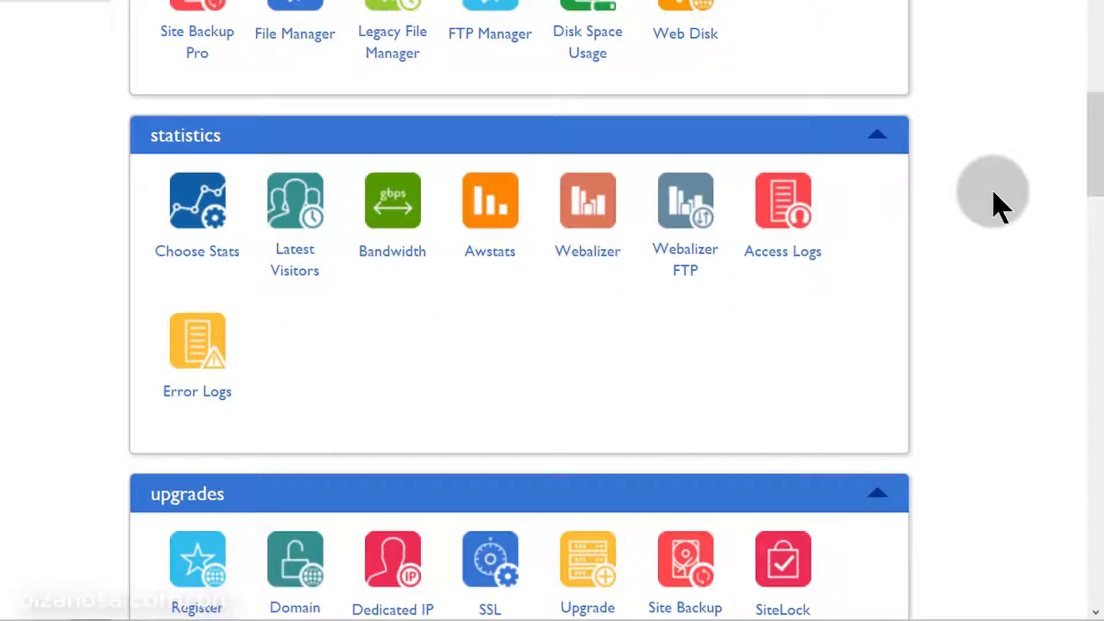
scroll(1001, 207, up, 2)
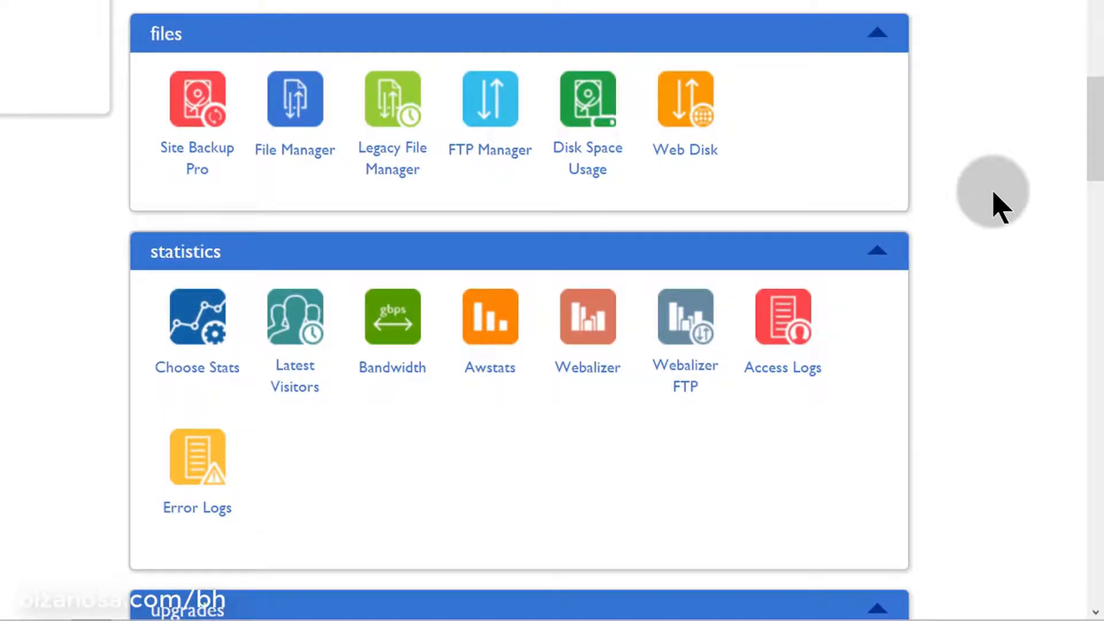
scroll(1000, 207, up, 2)
click(789, 606)
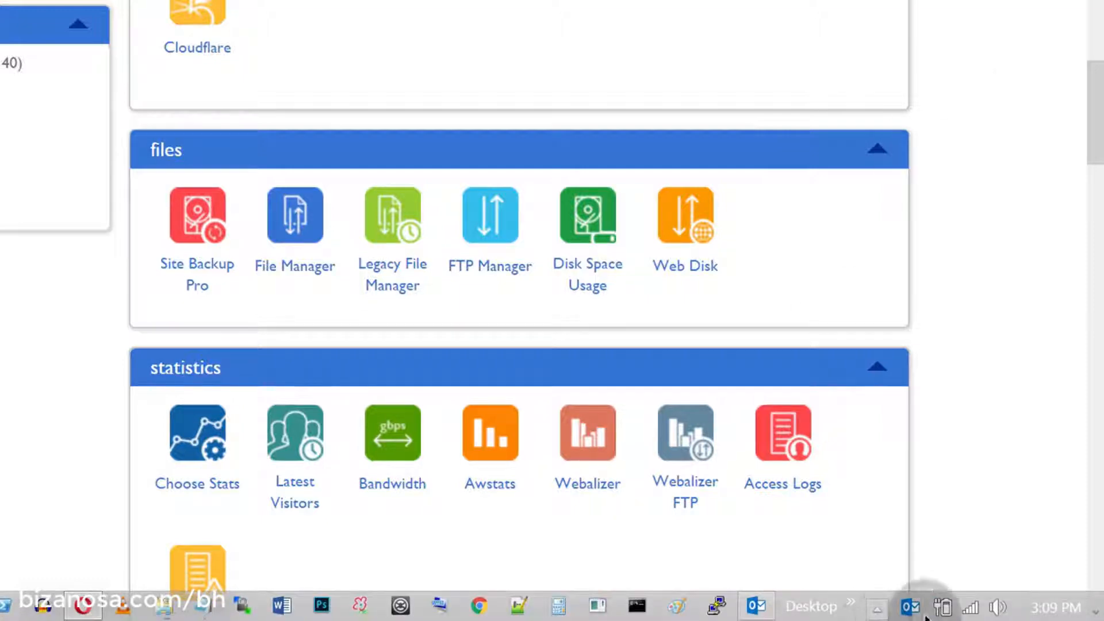
click(758, 608)
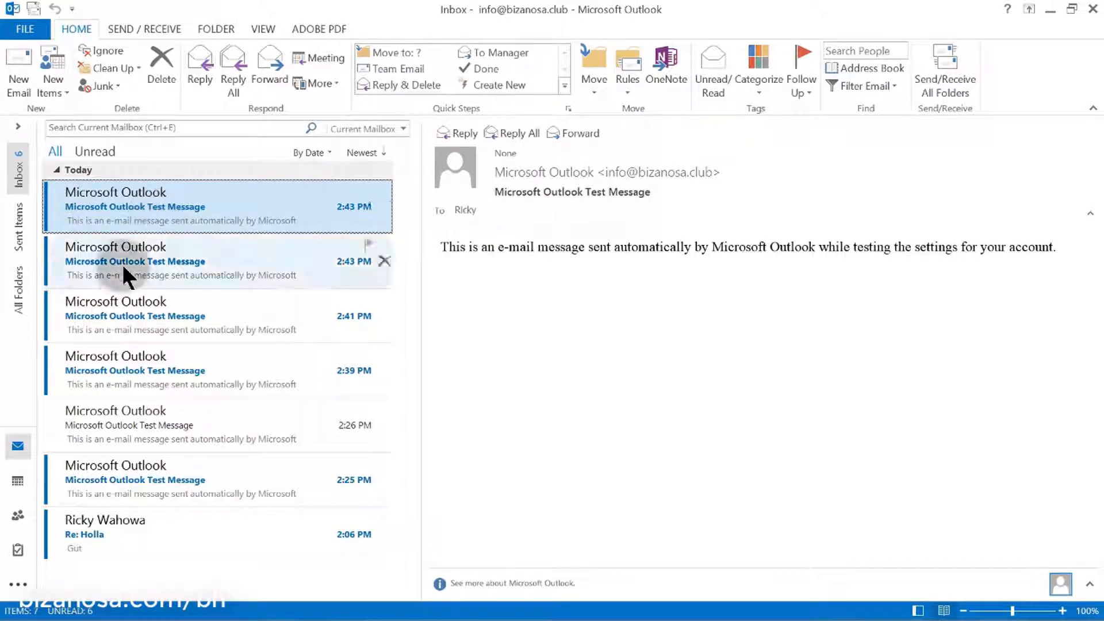
Start Outlook's Add Account setup, cancel it without adding an account, and return to cPanel.
click(13, 24)
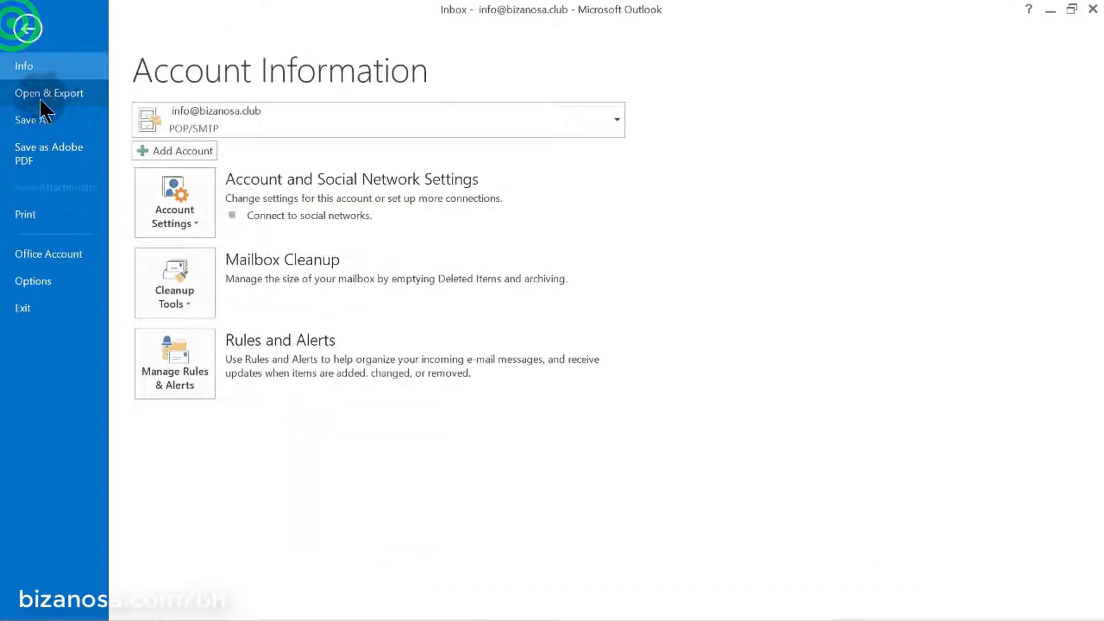
click(179, 142)
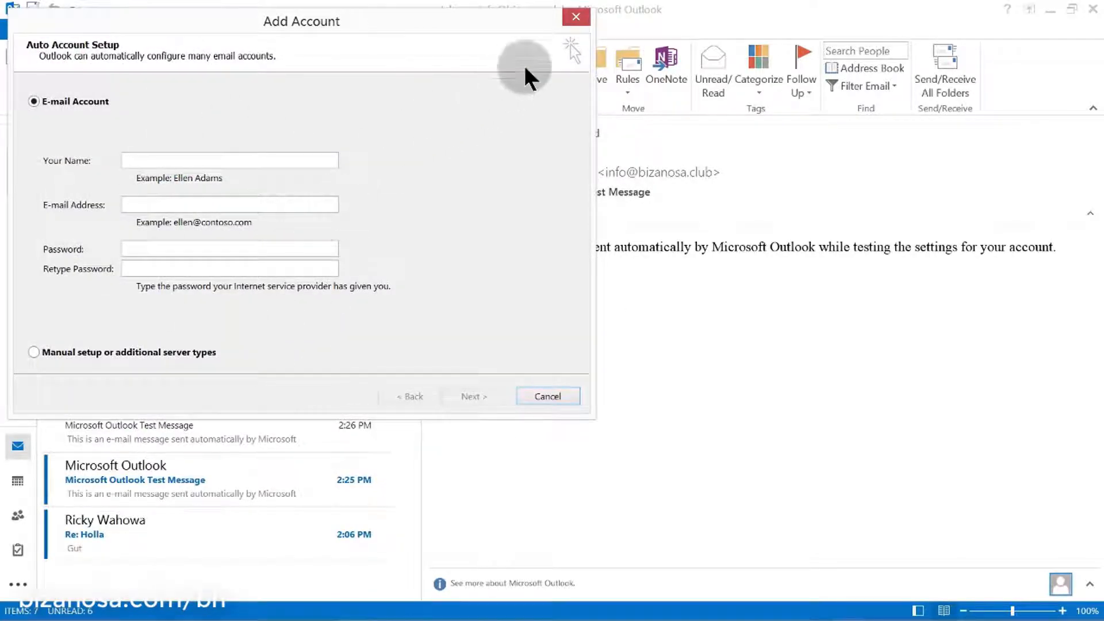
click(569, 23)
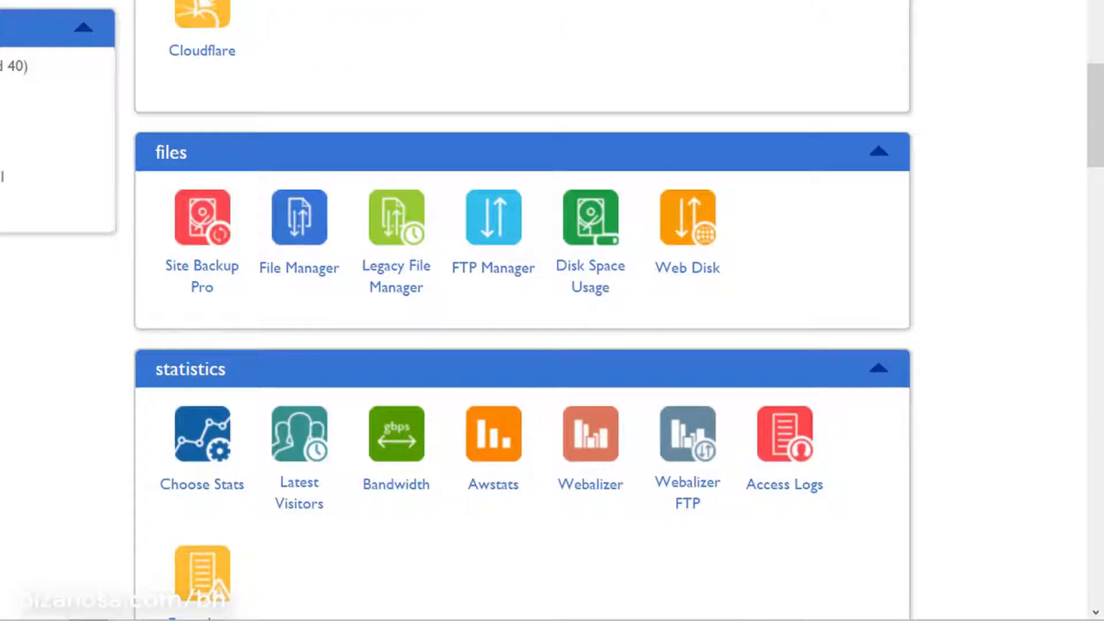
scroll(1010, 21, up, 18)
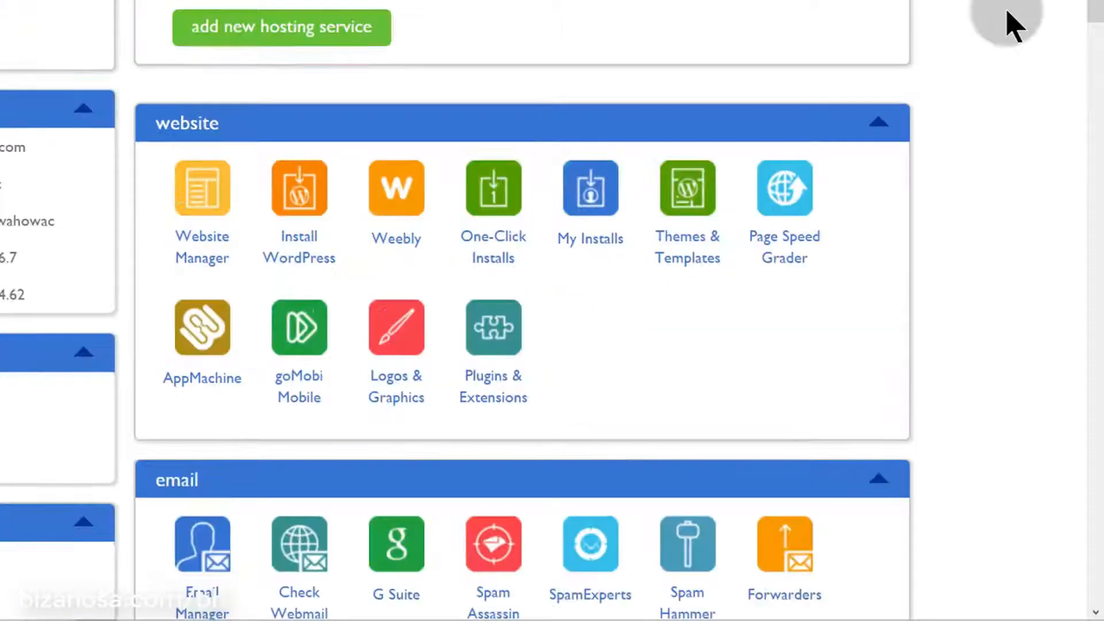
scroll(1010, 20, down, 10)
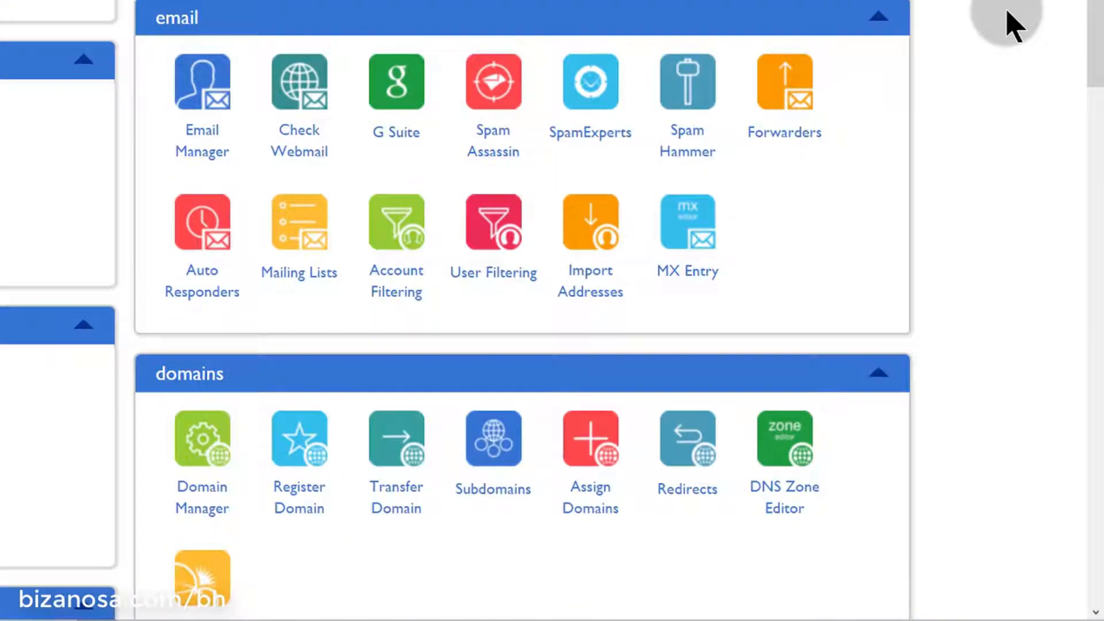
Create subdomain abc under bizanosa.club with home folder public_html/abc.
scroll(1010, 20, down, 6)
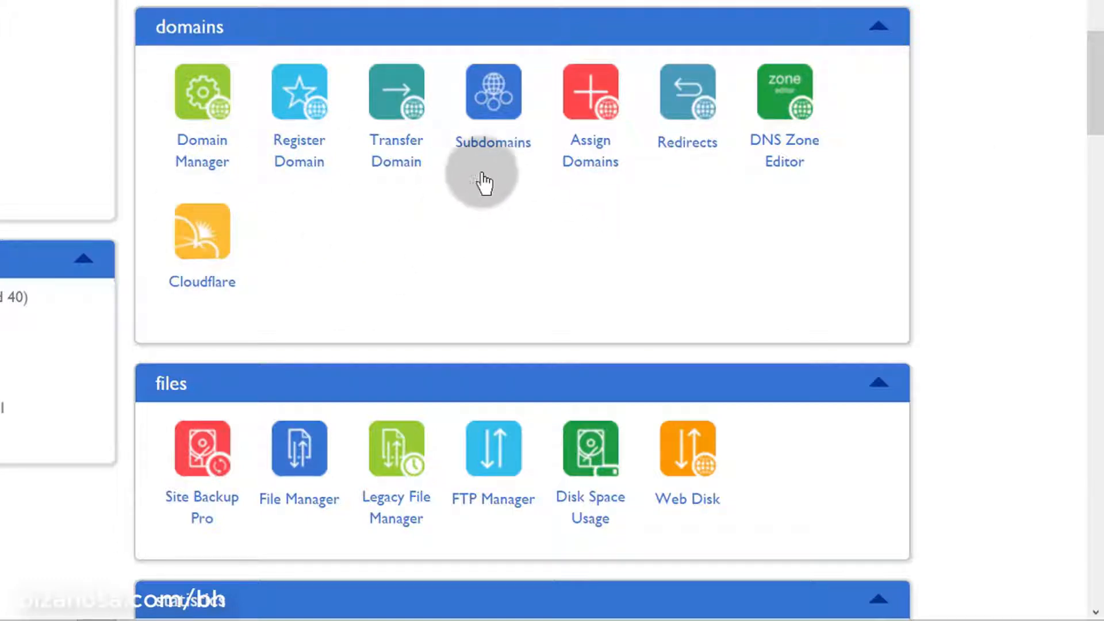
click(491, 145)
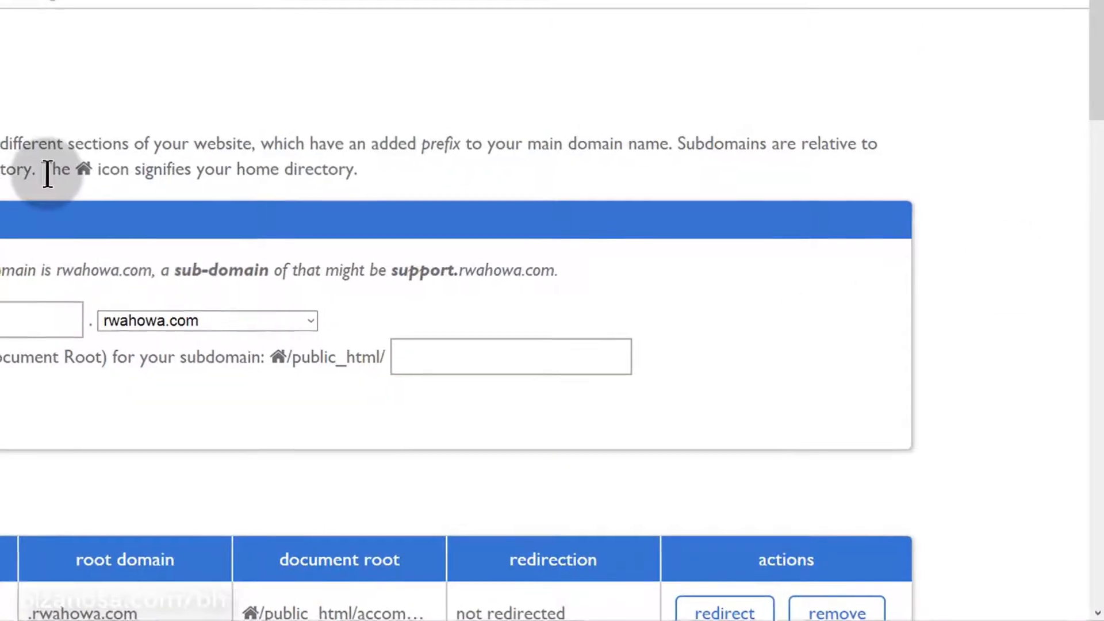
click(112, 353)
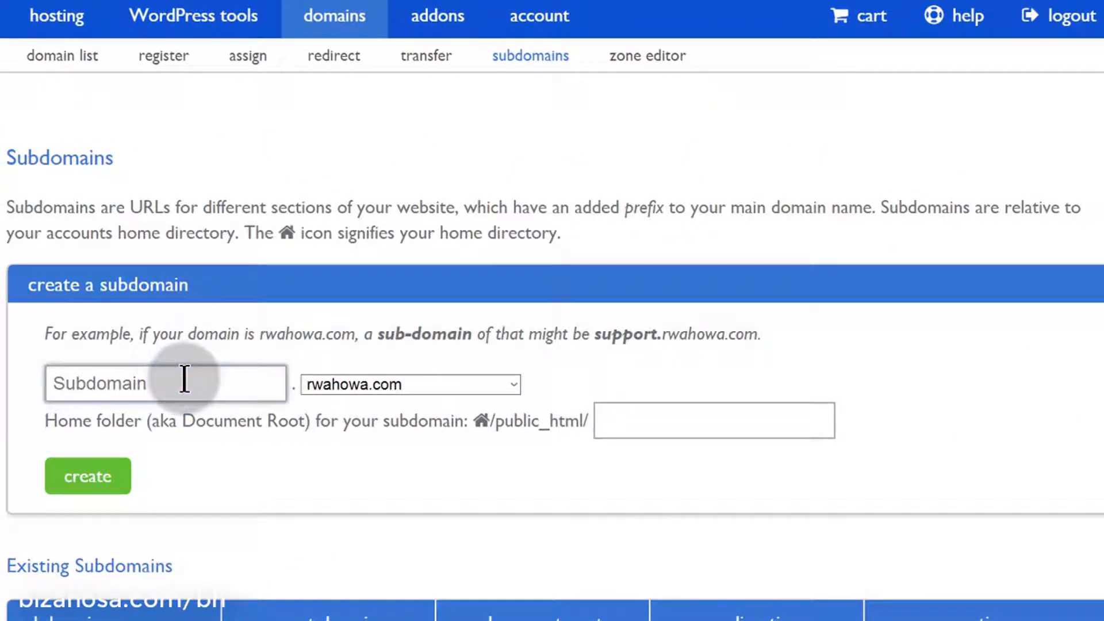
text(abc)
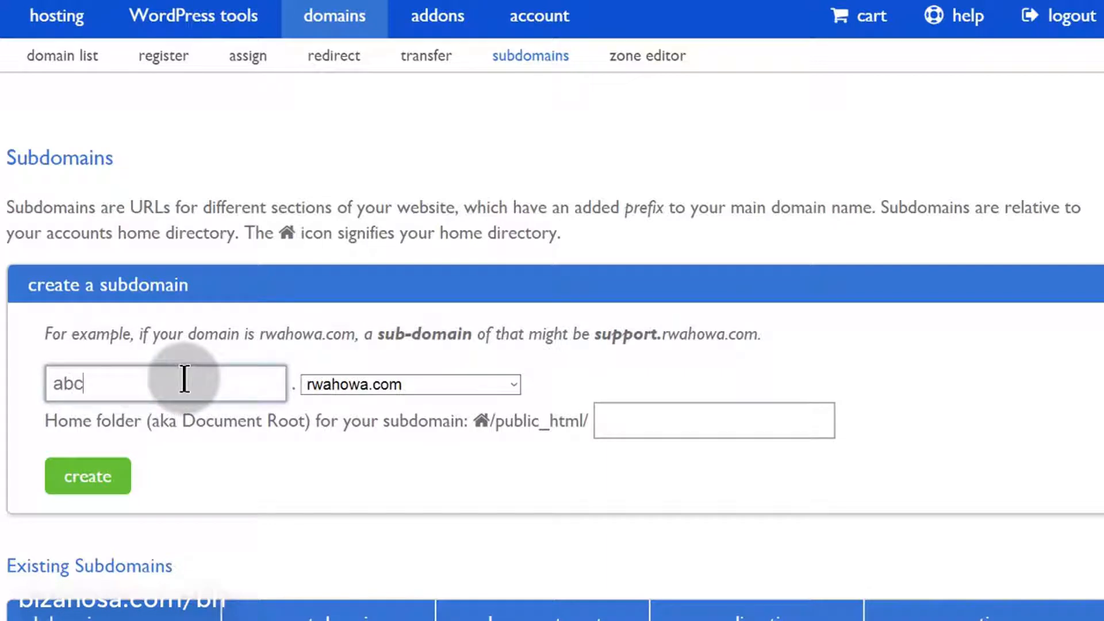
click(369, 389)
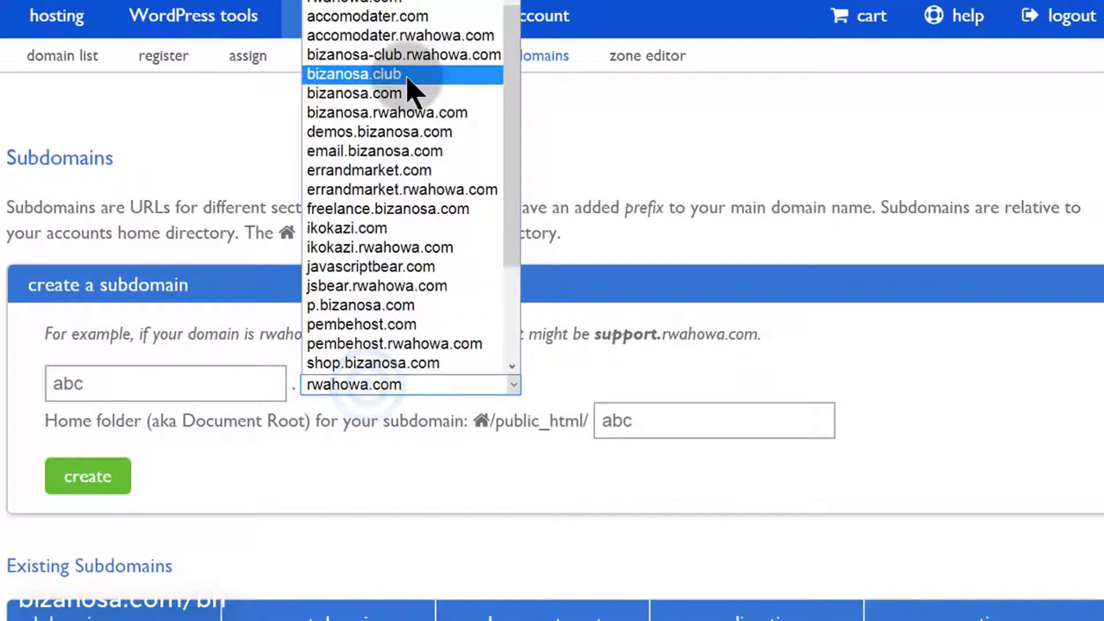
click(407, 76)
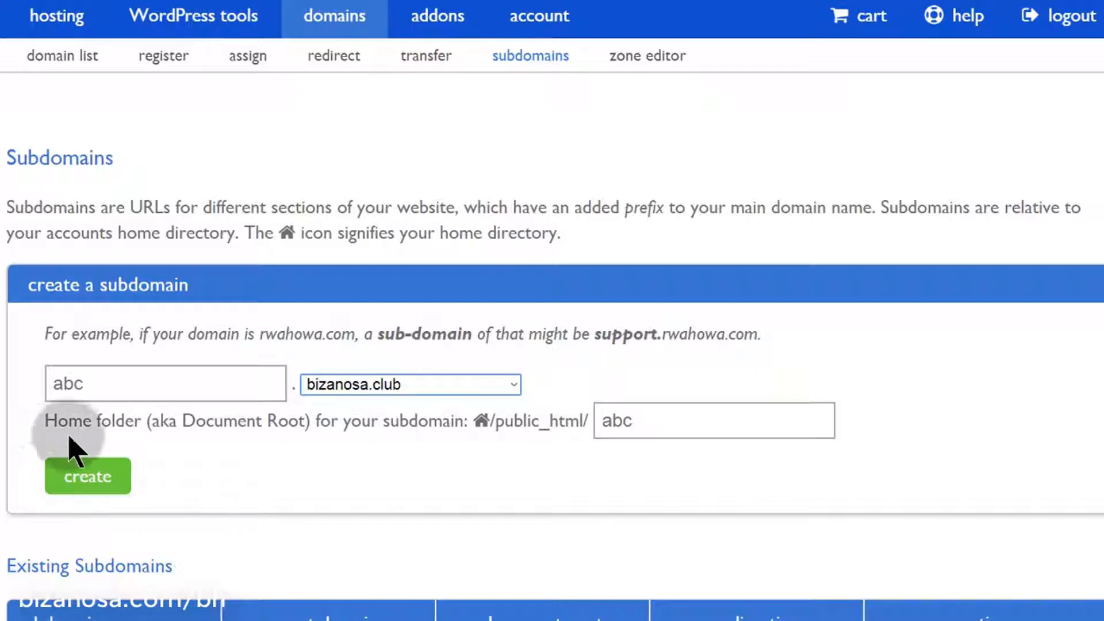
click(639, 422)
drag(647, 418, 559, 420)
drag(656, 419, 627, 429)
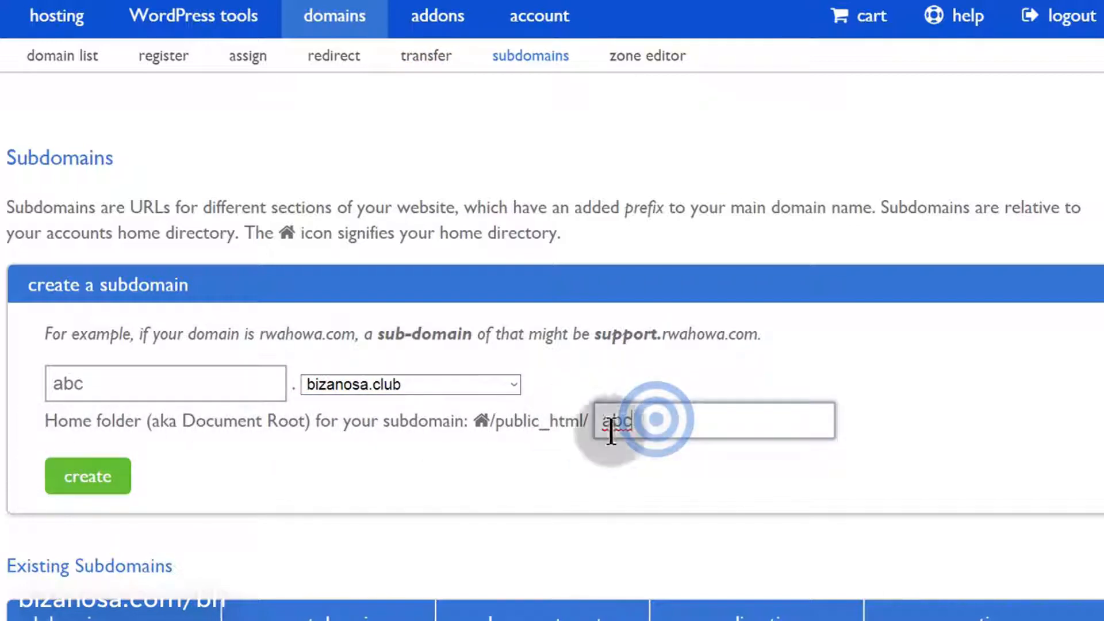
scroll(87, 259, down, 3)
click(85, 253)
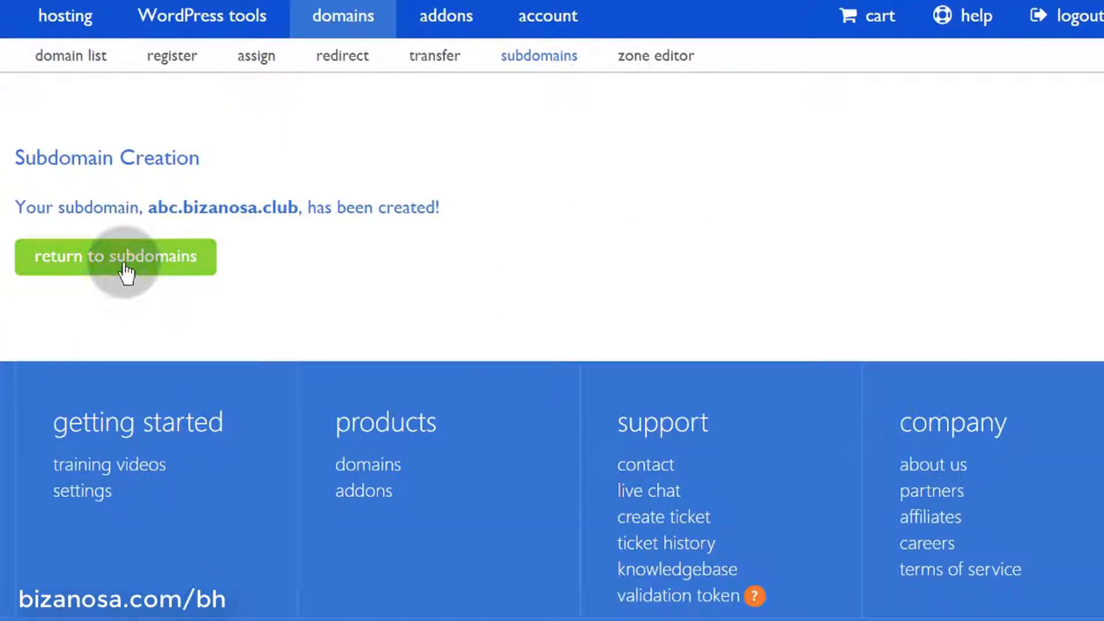
click(125, 270)
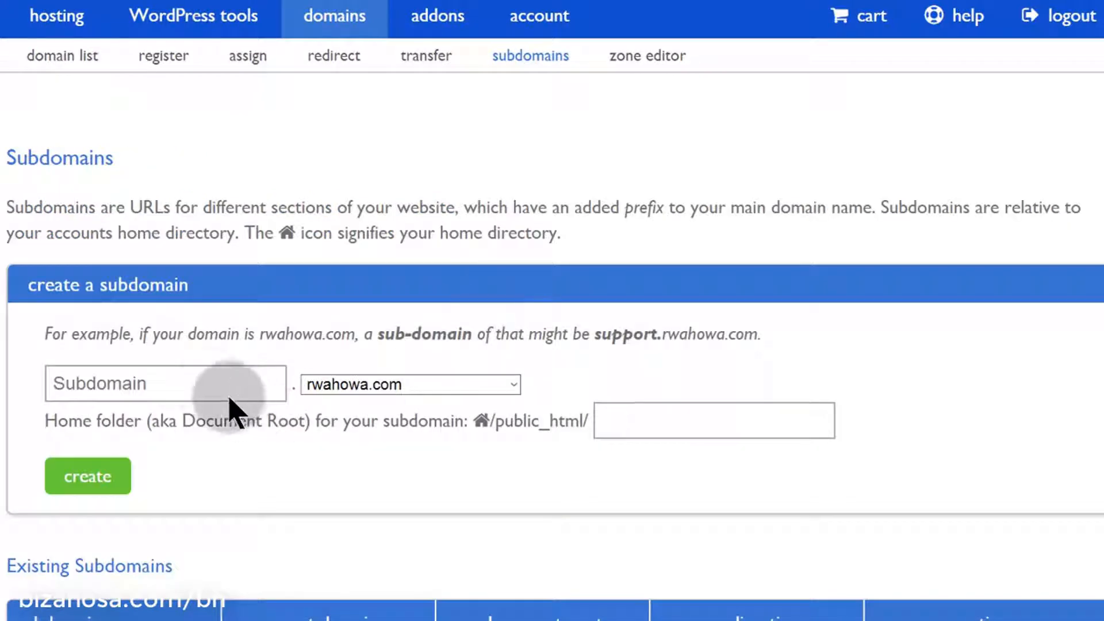
Create subdomain red under bizanosa.club, home folder public_html/red, and return to Subdomains.
click(213, 384)
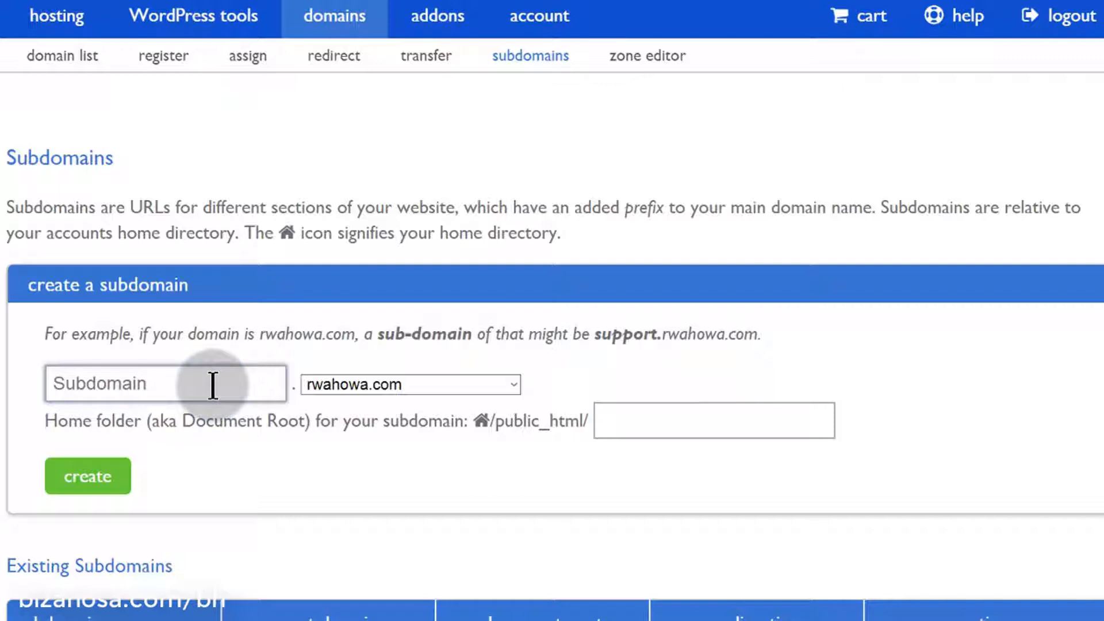
text(red)
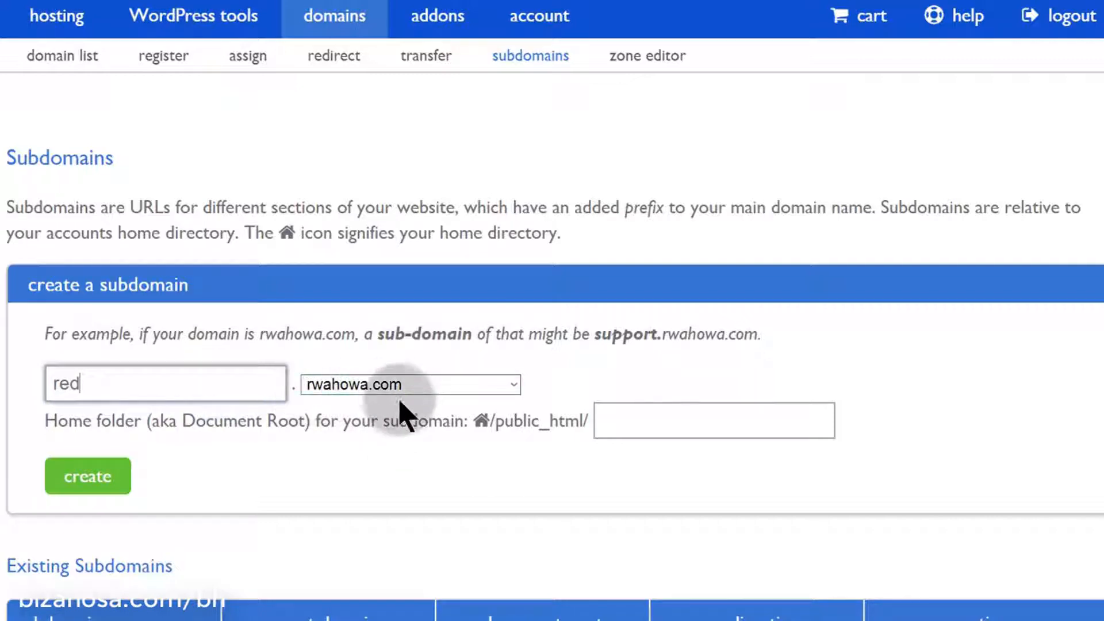
click(388, 383)
click(411, 94)
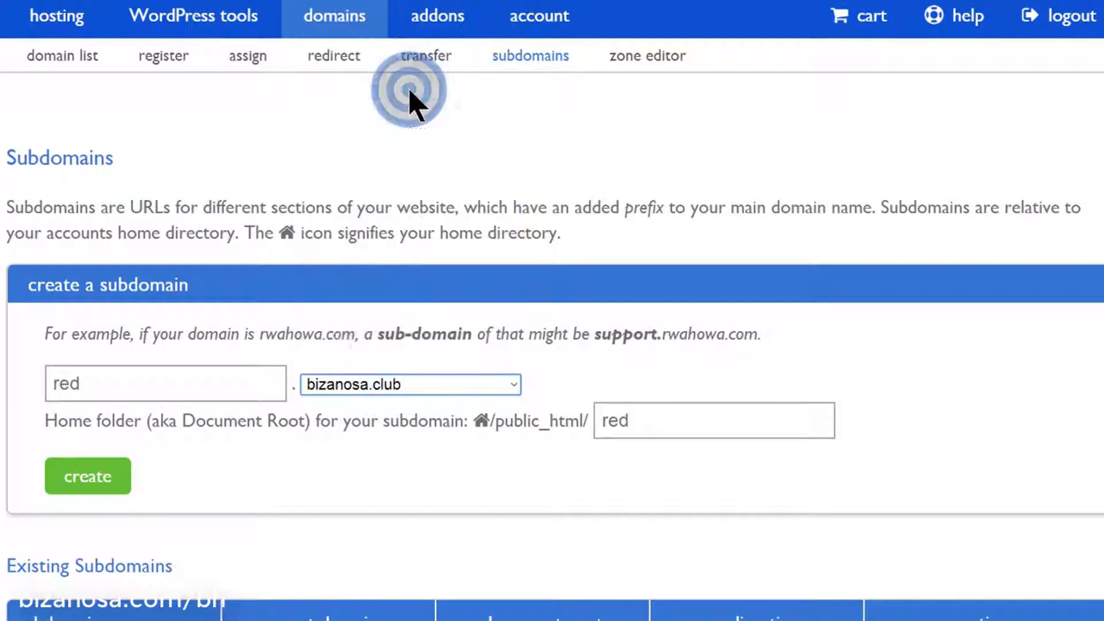
click(87, 479)
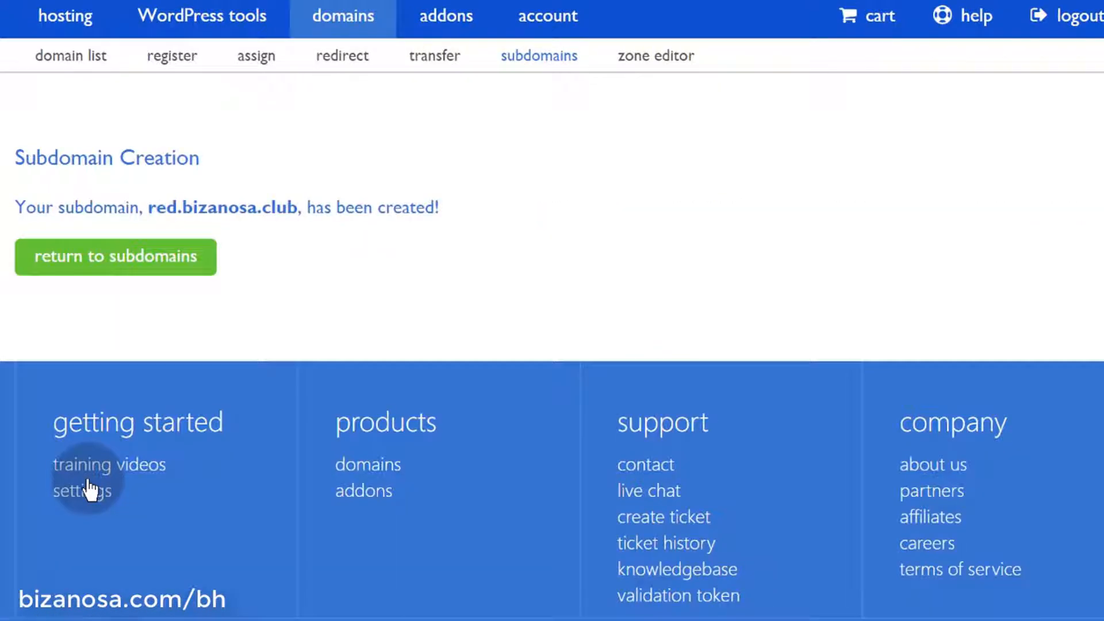
click(127, 259)
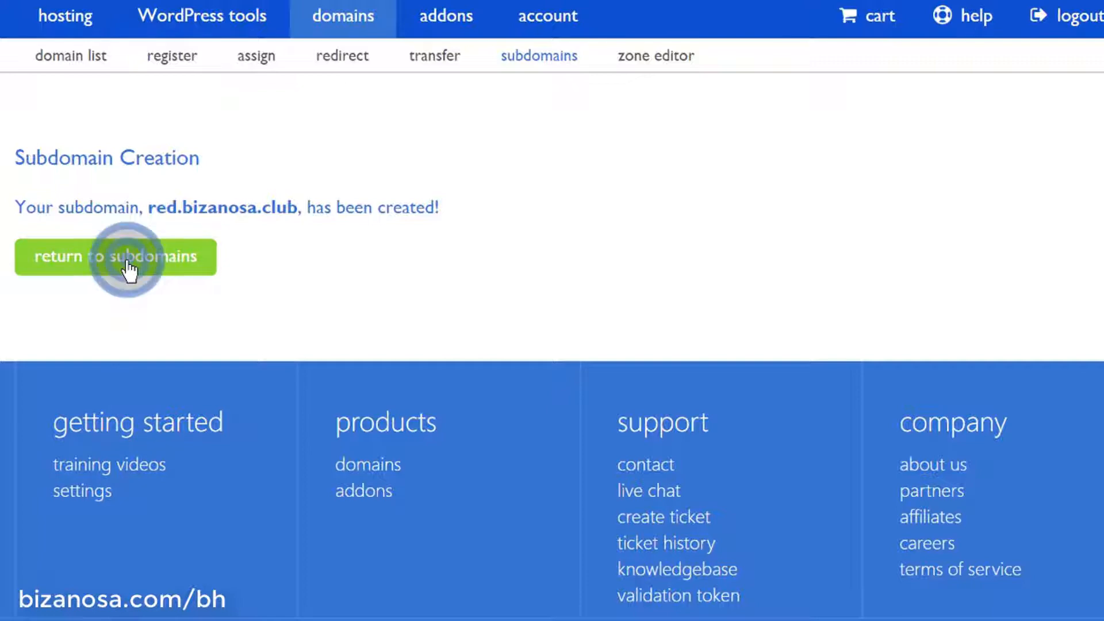
click(146, 207)
drag(167, 209, 173, 209)
Open red.bizanosa.club's redirect settings in a new tab from the Existing Subdomains table.
click(1101, 198)
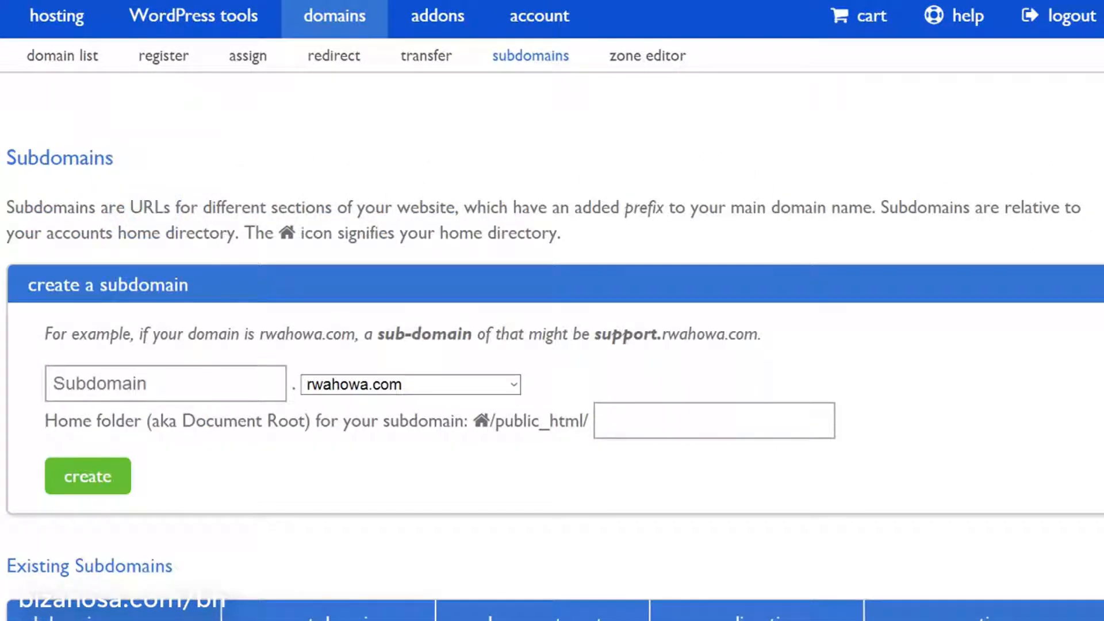
scroll(808, 198, down, 10)
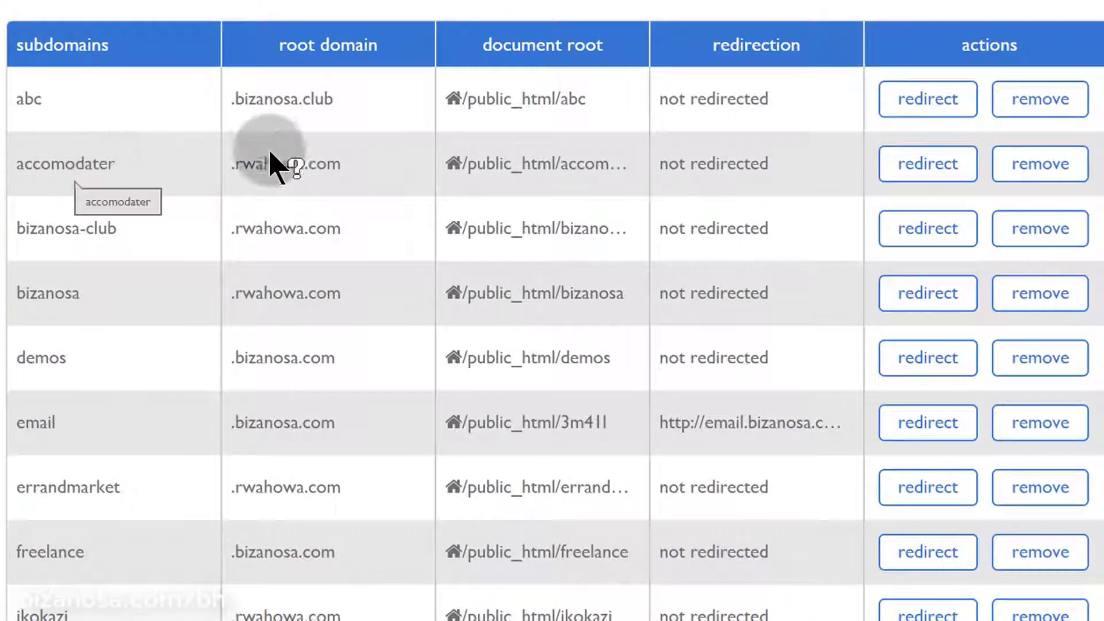
scroll(409, 195, up, 2)
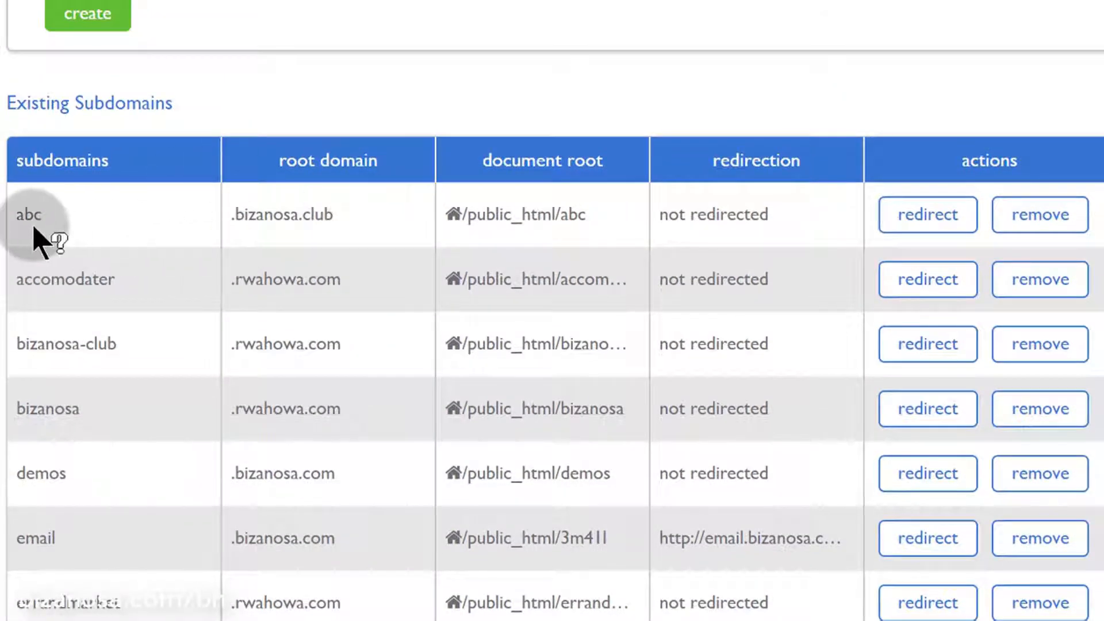
scroll(145, 343, down, 4)
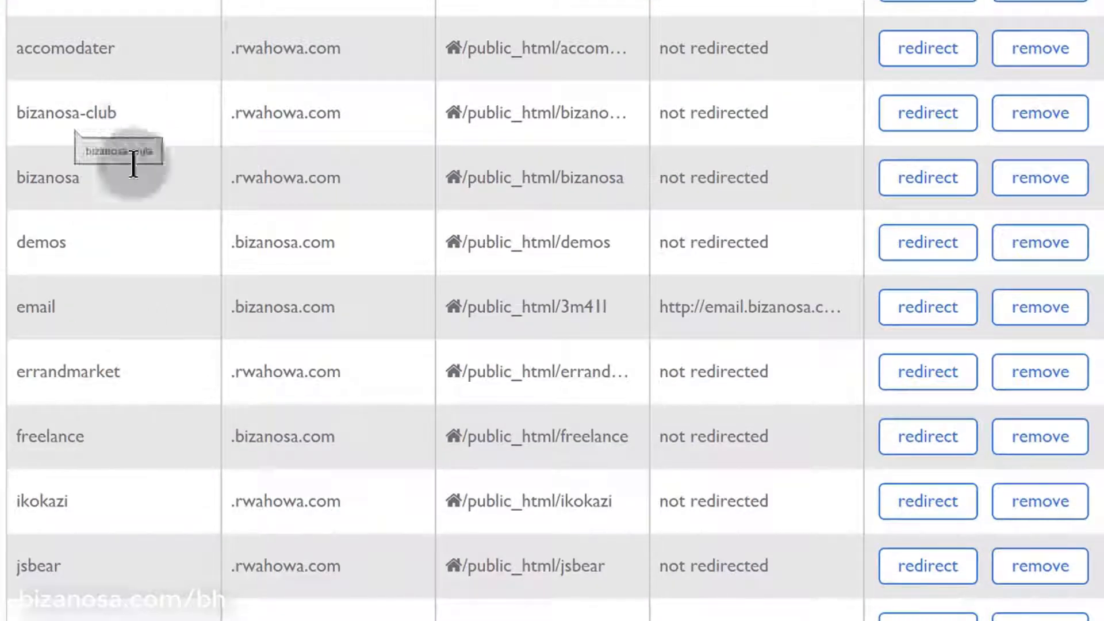
scroll(126, 330, down, 10)
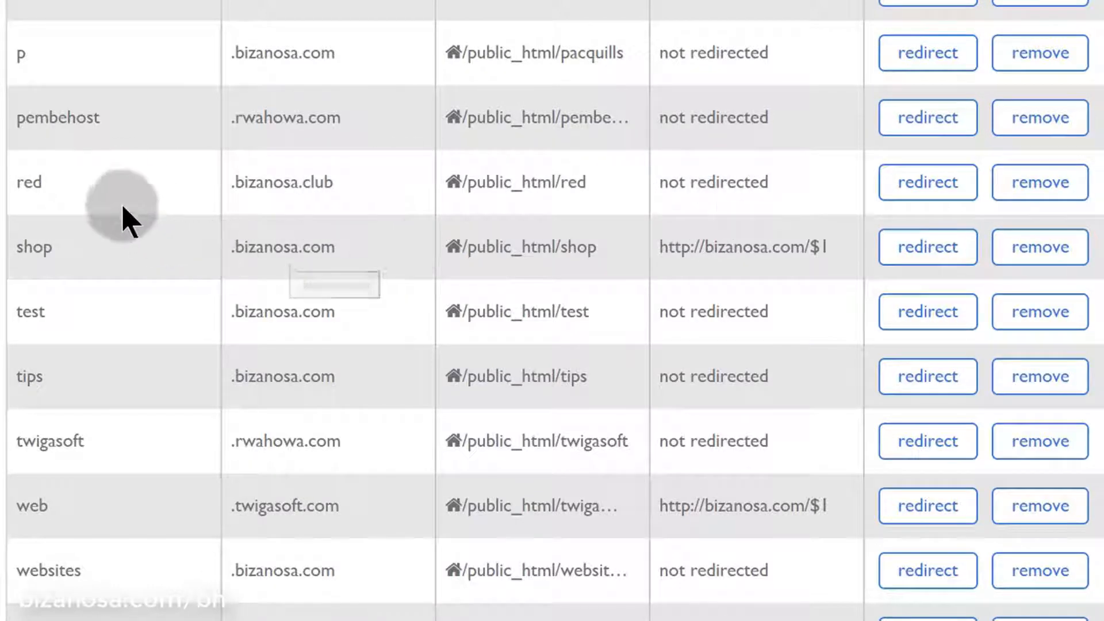
right_click(920, 180)
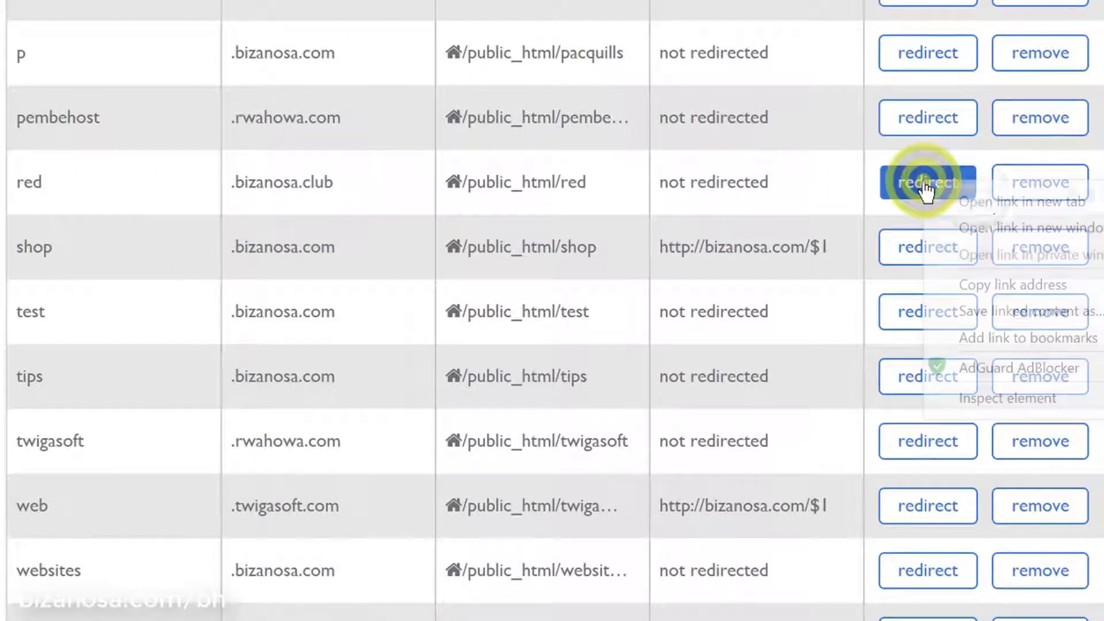
click(993, 203)
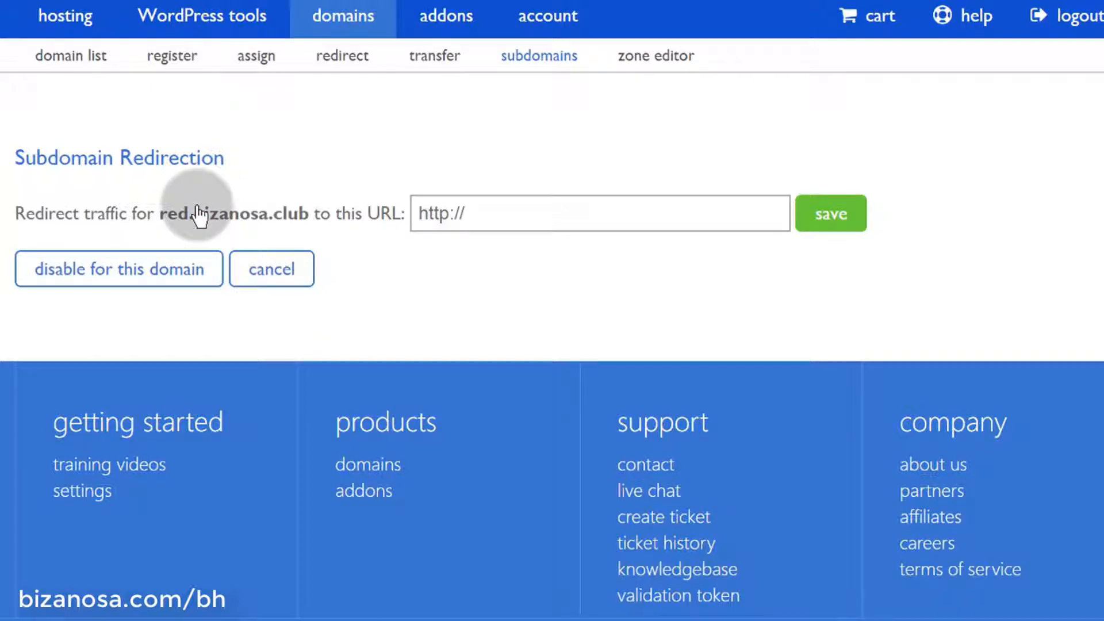
drag(195, 214, 321, 221)
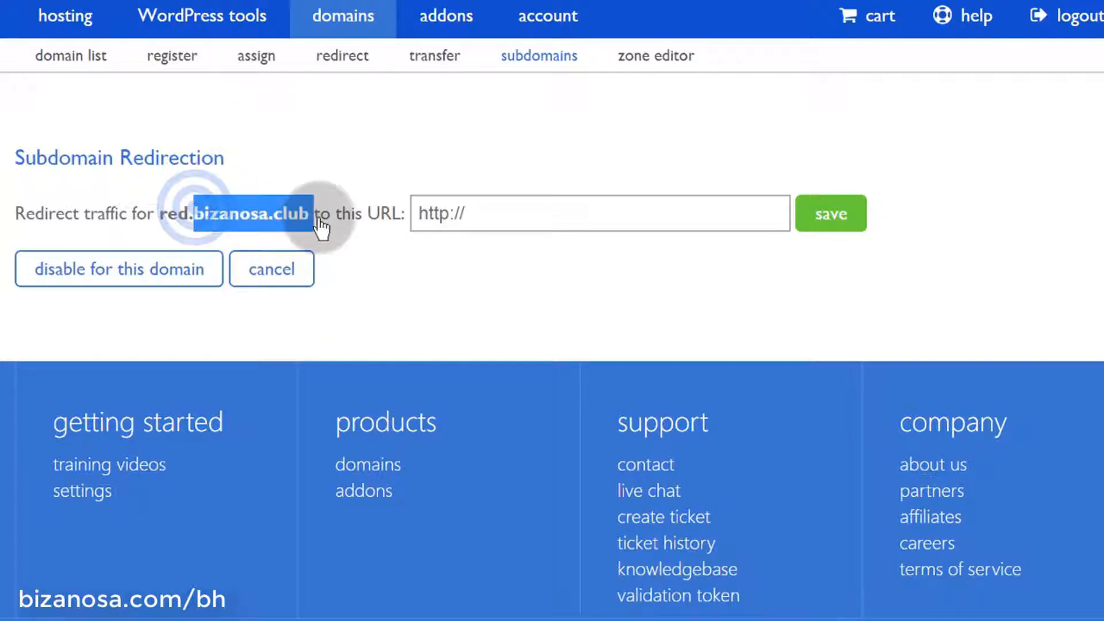
click(281, 169)
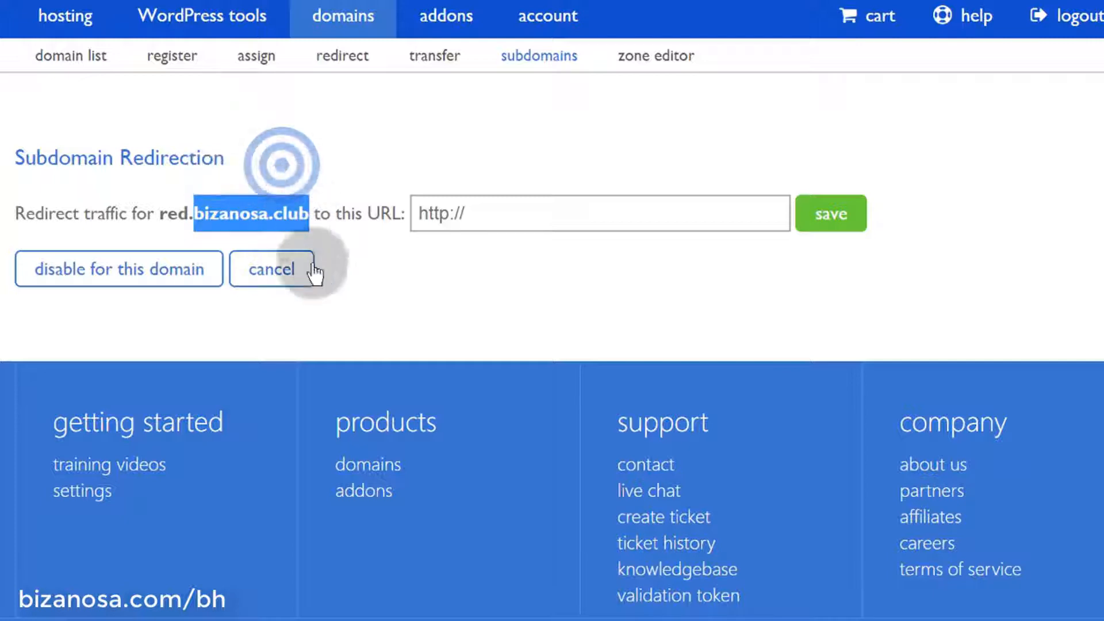
click(507, 213)
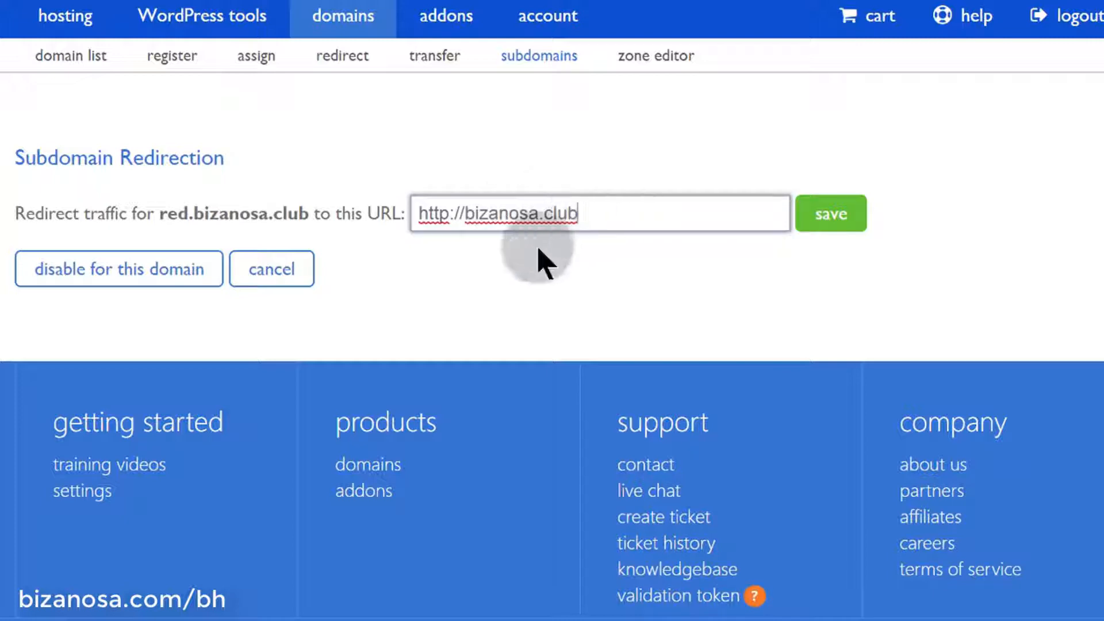
click(832, 237)
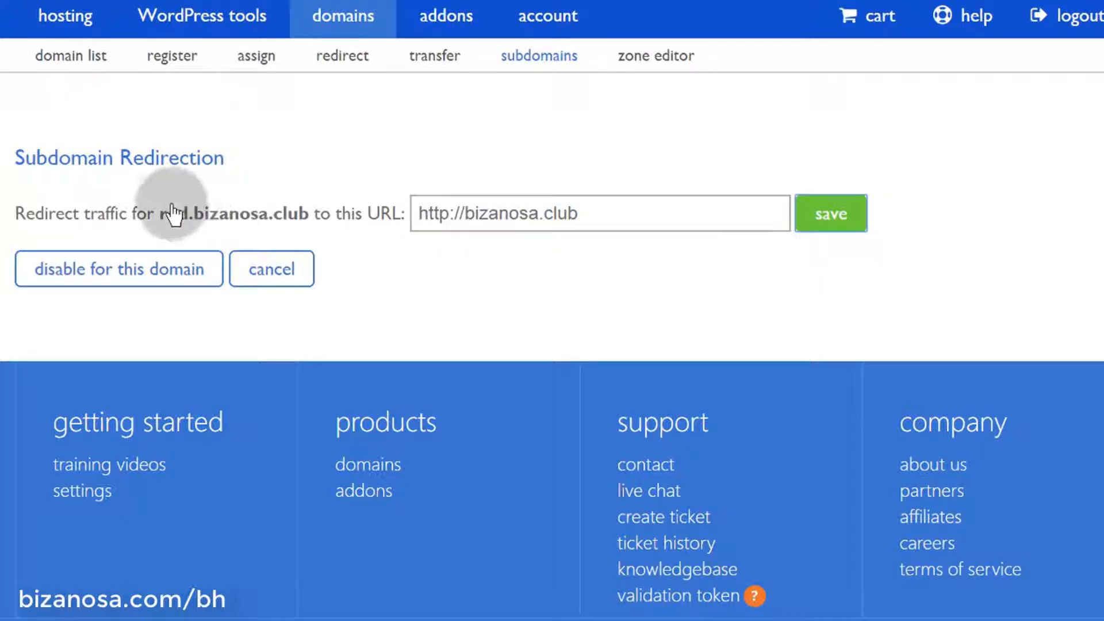
Copy red.bizanosa.club and load it in a new browser tab to test the redirect.
drag(161, 213, 303, 229)
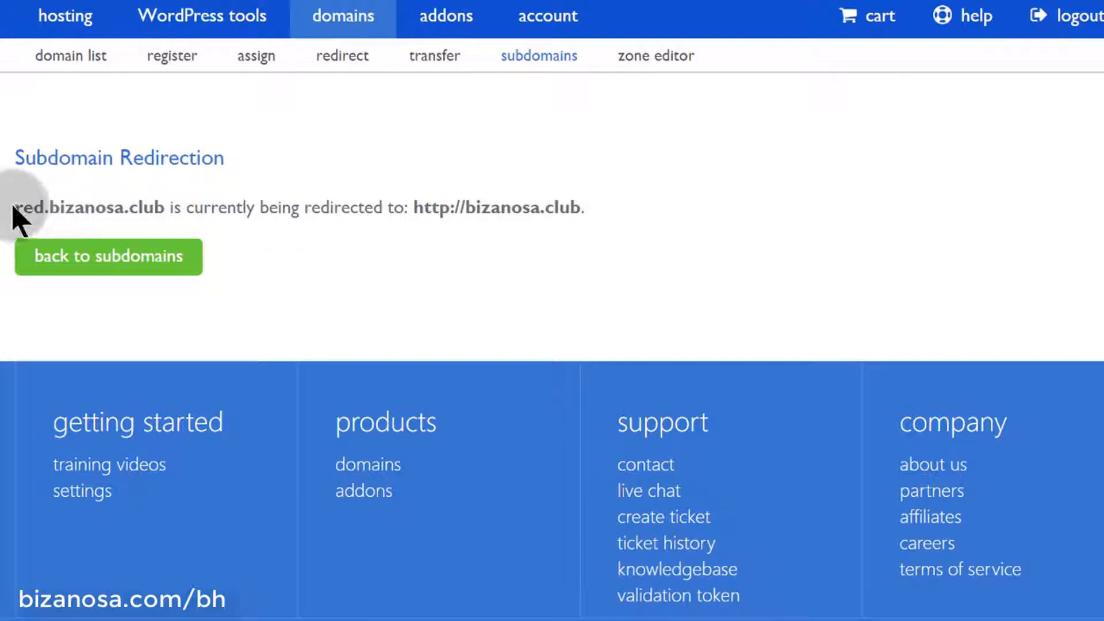
drag(18, 208, 166, 221)
click(133, 164)
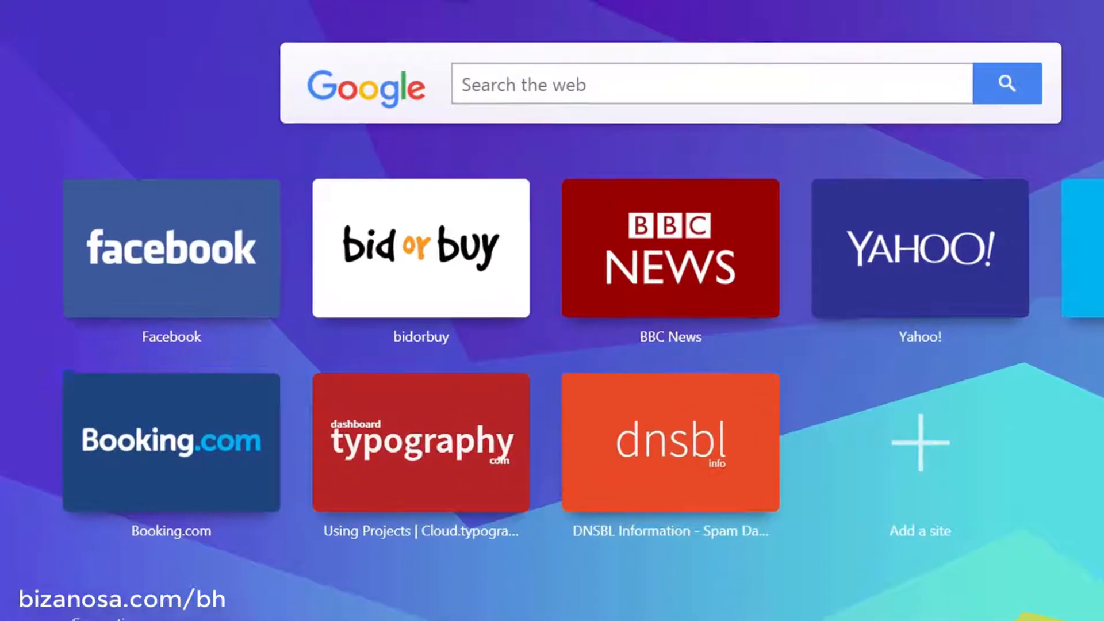
click(546, 19)
key(ctrl+v)
key(Return)
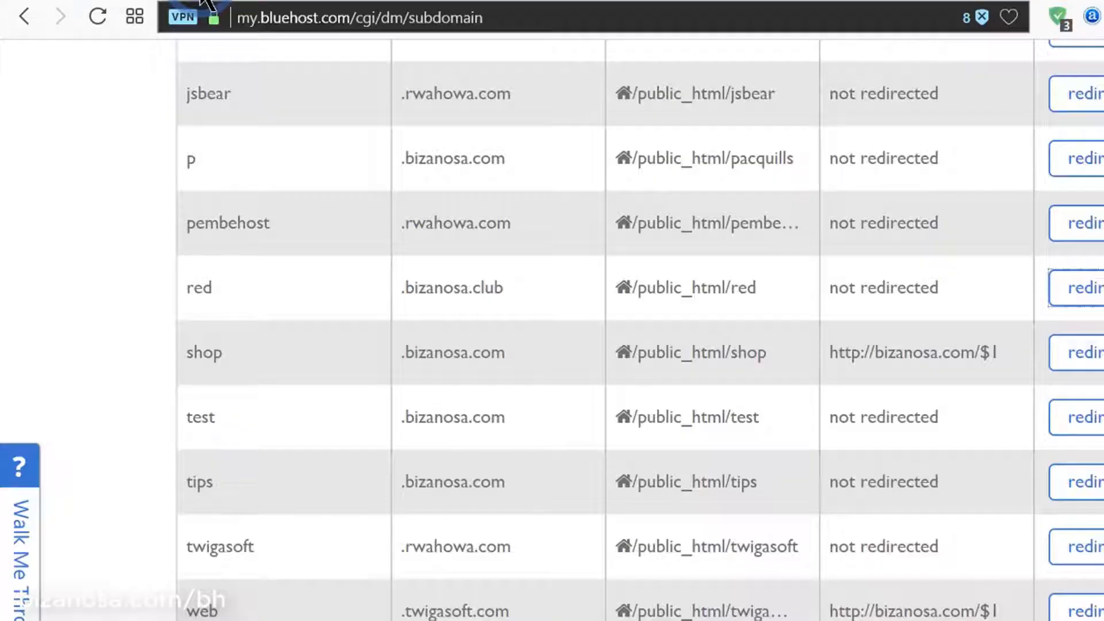
From the cPanel home page's domains section, open Redirects in a new tab and switch to it.
scroll(382, 254, up, 10)
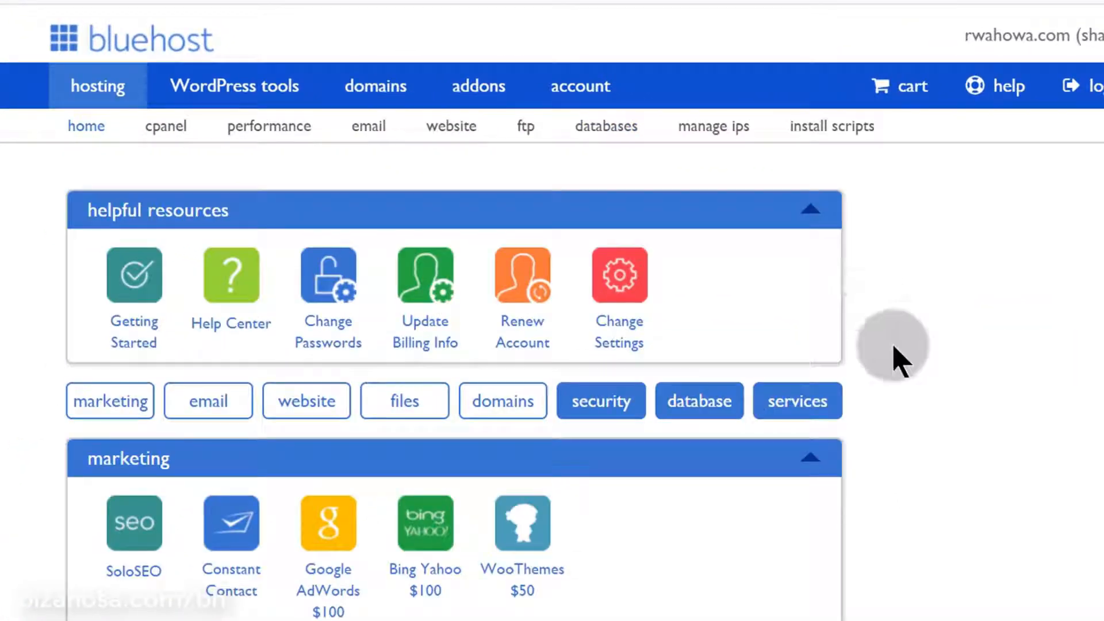
scroll(914, 385, down, 15)
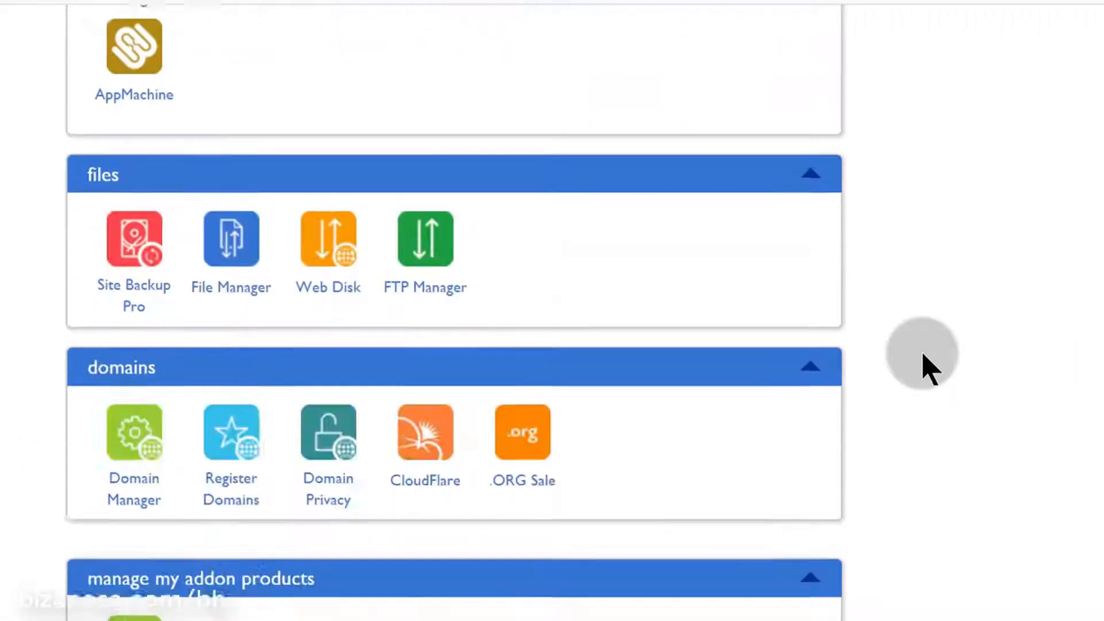
scroll(924, 355, down, 2)
scroll(923, 368, up, 15)
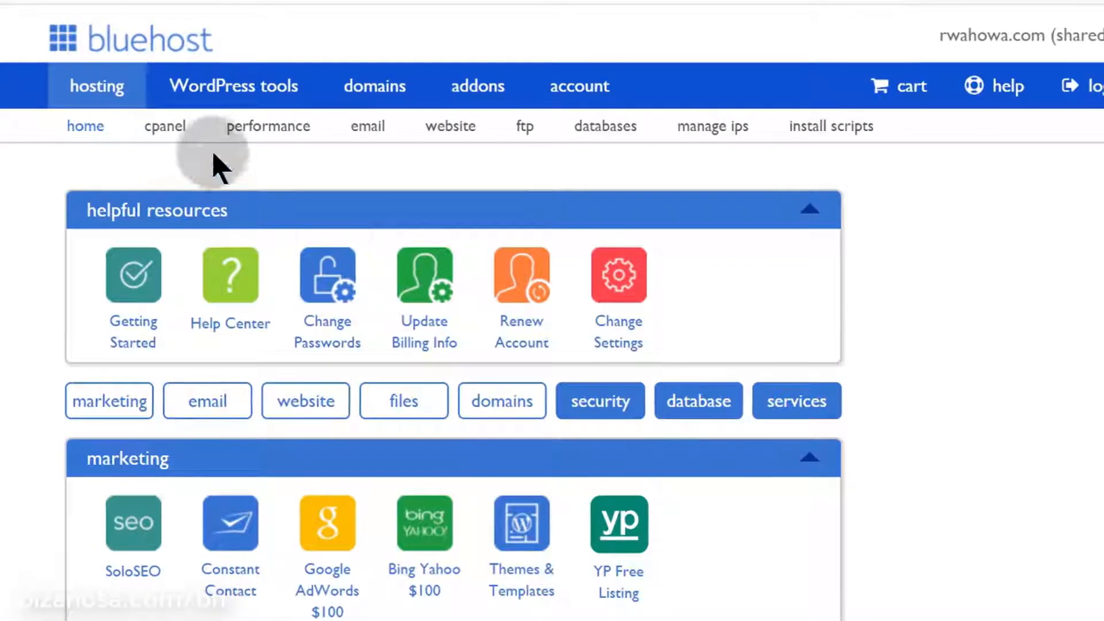
click(165, 129)
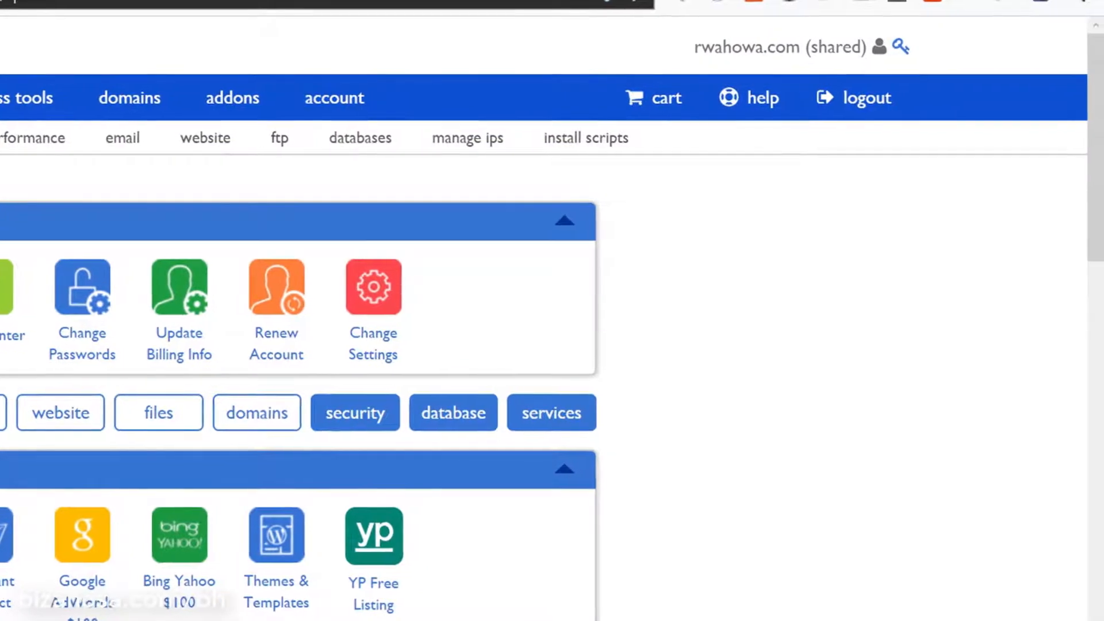
scroll(961, 328, down, 10)
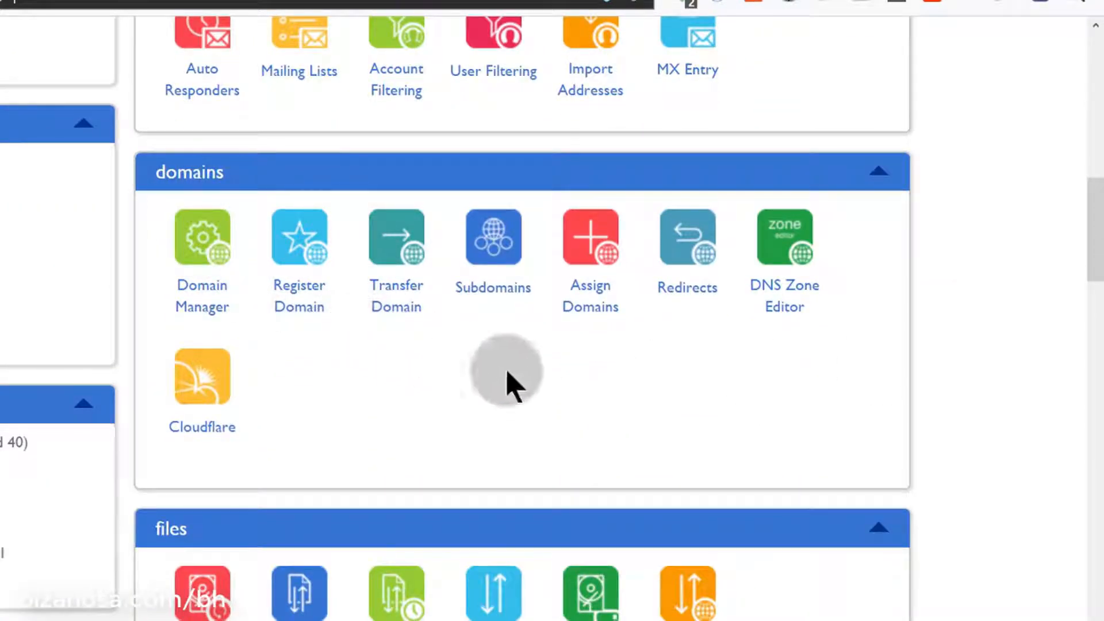
right_click(676, 277)
click(722, 296)
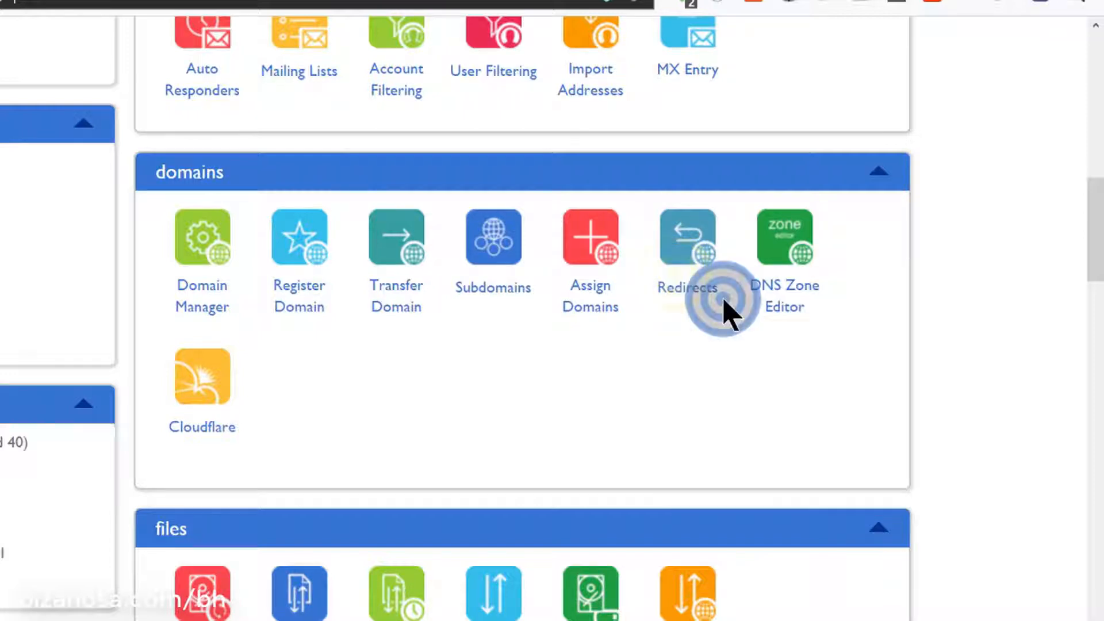
click(234, 1)
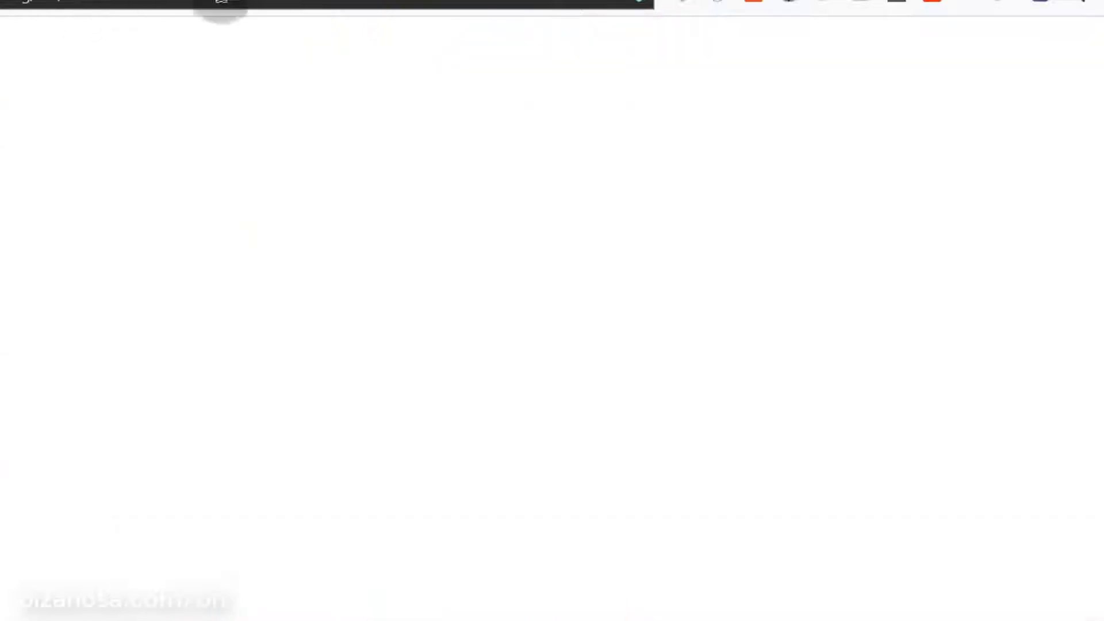
Remove the existing red.bizanosa.club redirect and confirm the removal.
scroll(382, 228, down, 15)
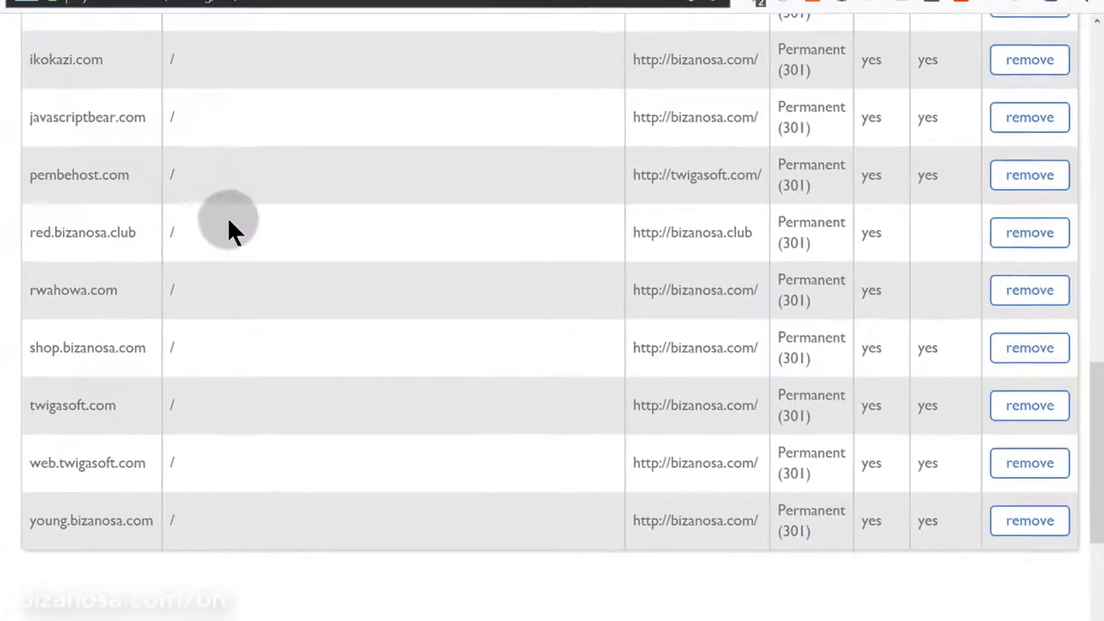
scroll(25, 246, up, 1)
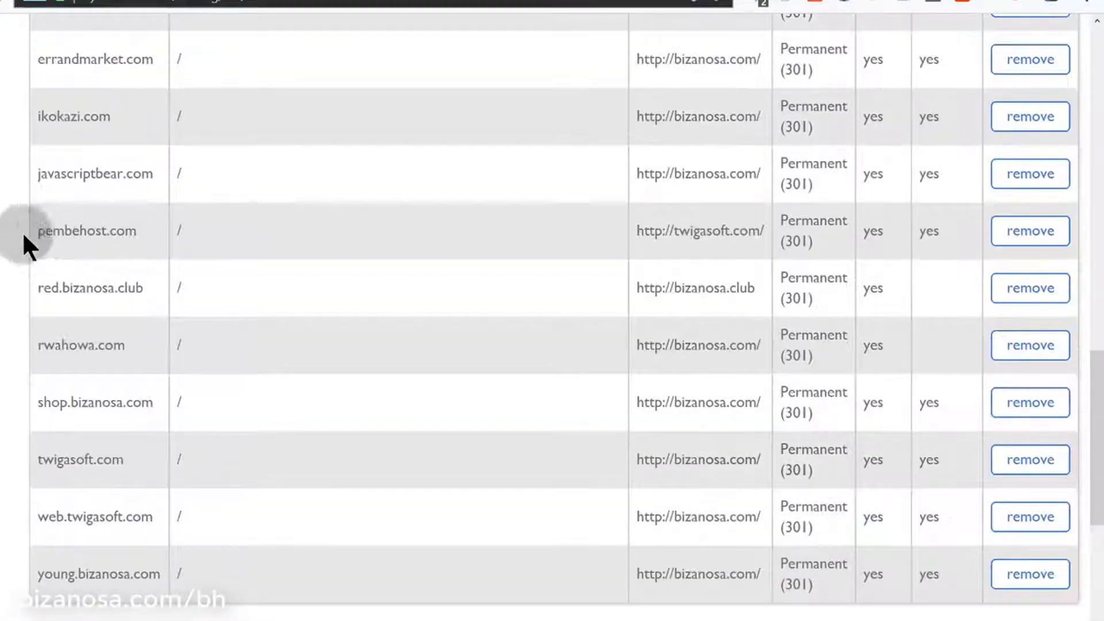
click(1028, 292)
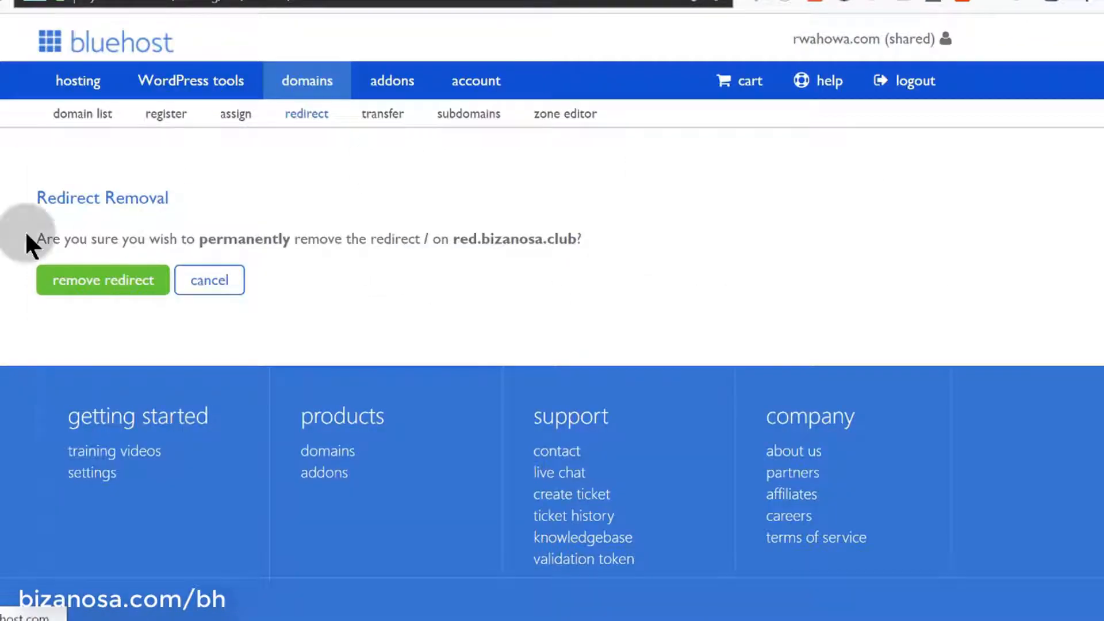
click(99, 280)
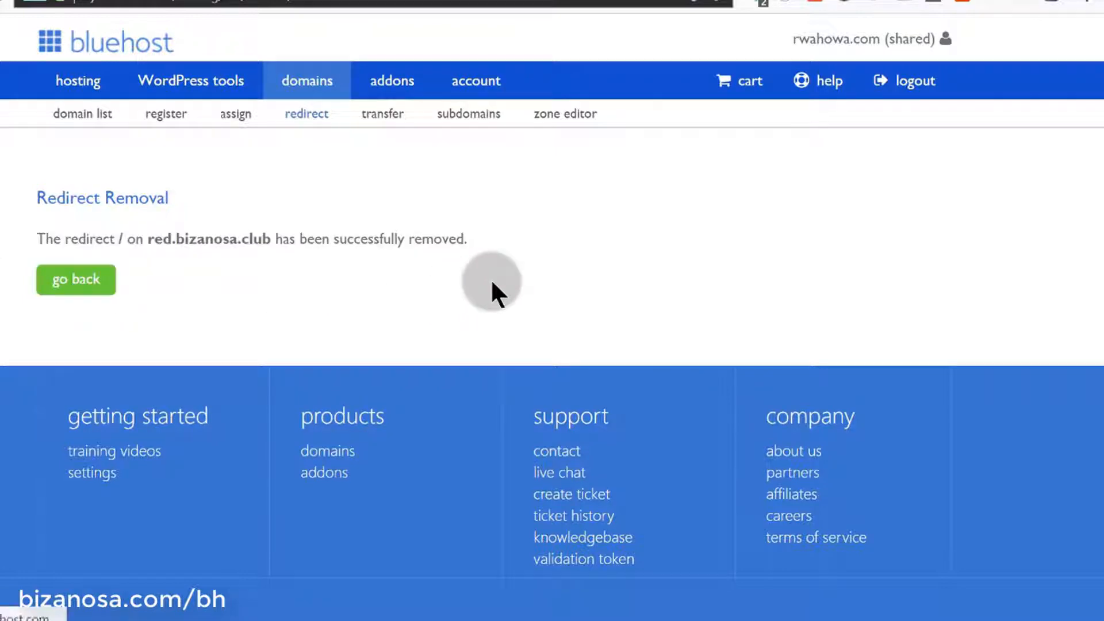
click(76, 282)
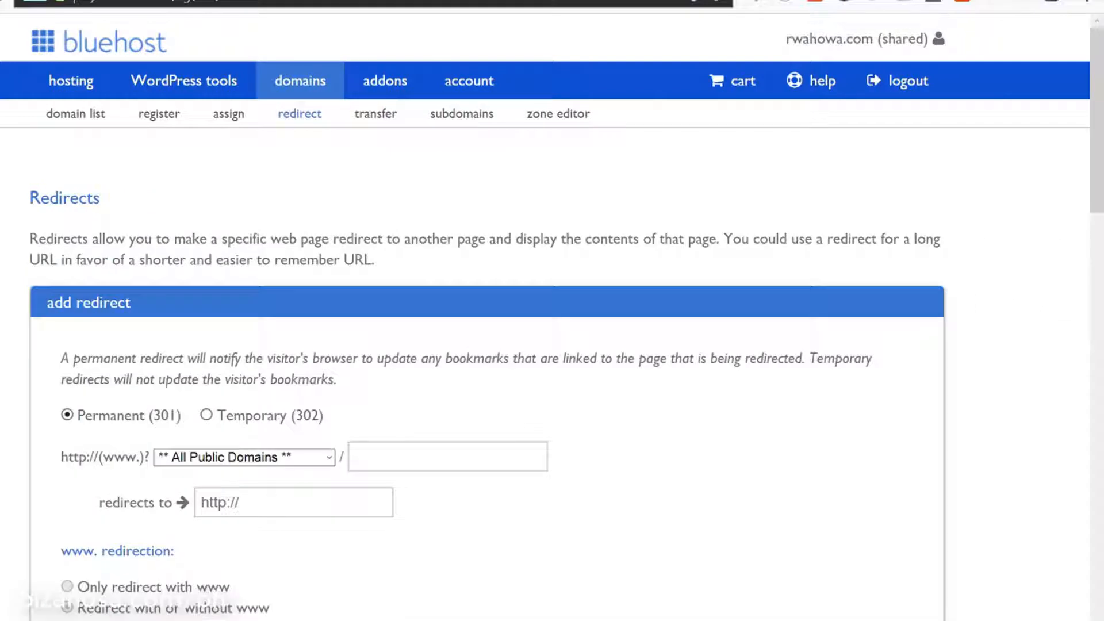
scroll(395, 234, down, 5)
click(244, 213)
click(247, 172)
scroll(223, 499, down, 1)
scroll(237, 285, up, 1)
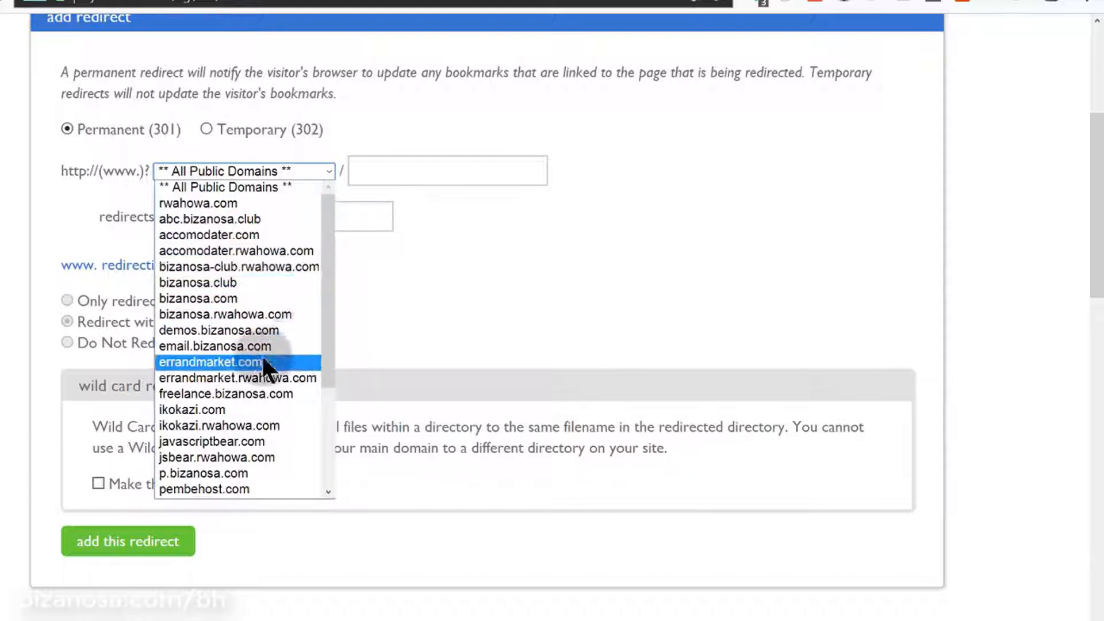
scroll(262, 361, down, 4)
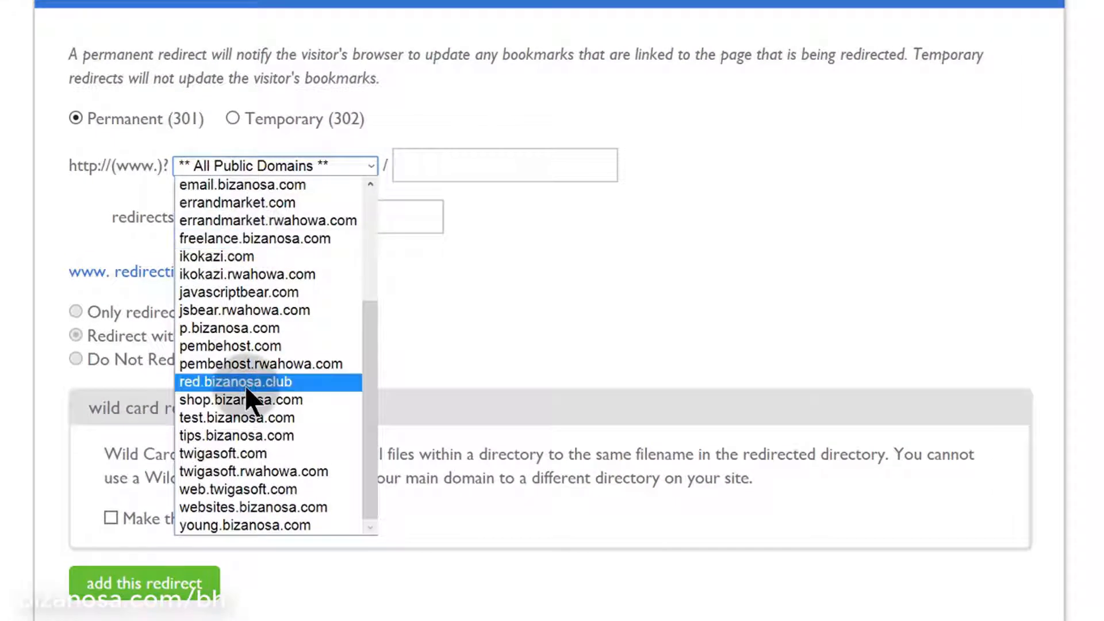
click(246, 384)
click(294, 221)
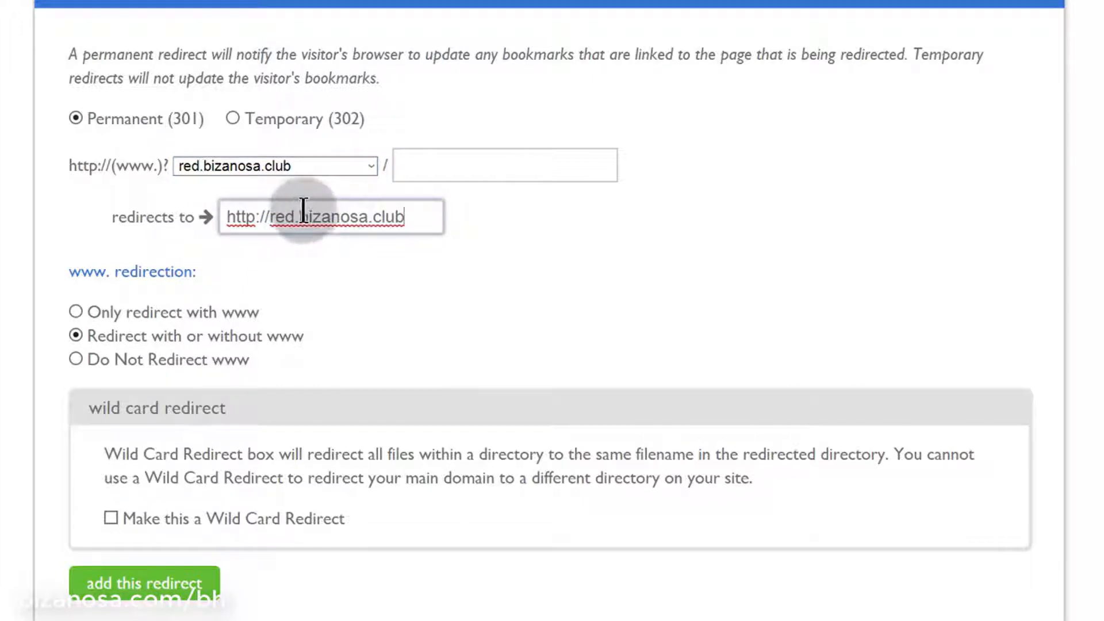
click(296, 222)
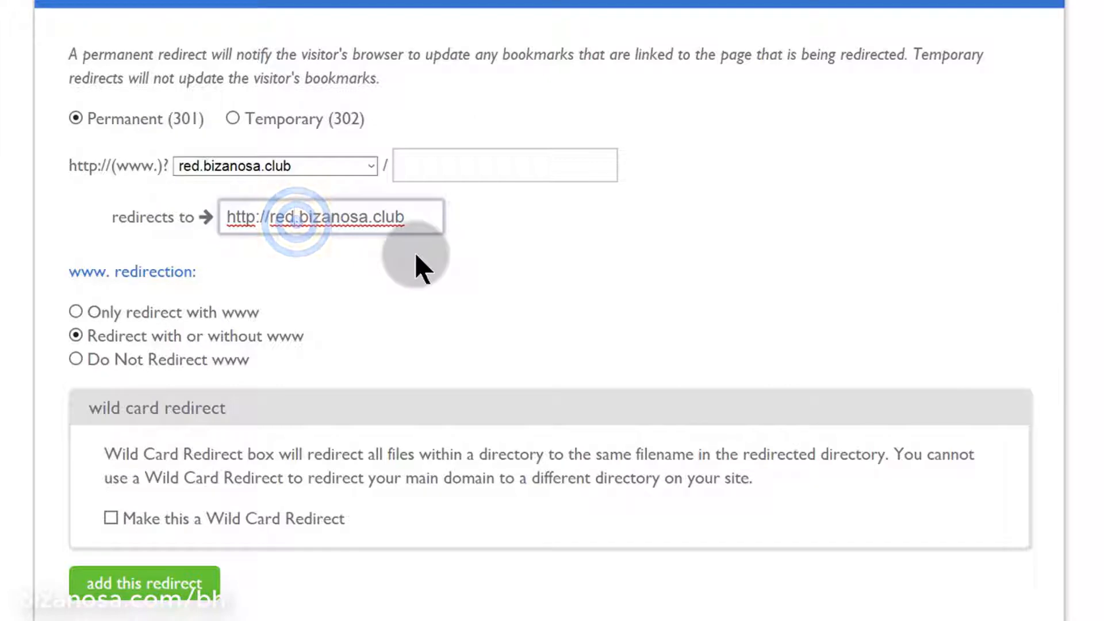
key(BackSpace)
key(BackSpace)
key(BackSpace)
key(BackSpace)
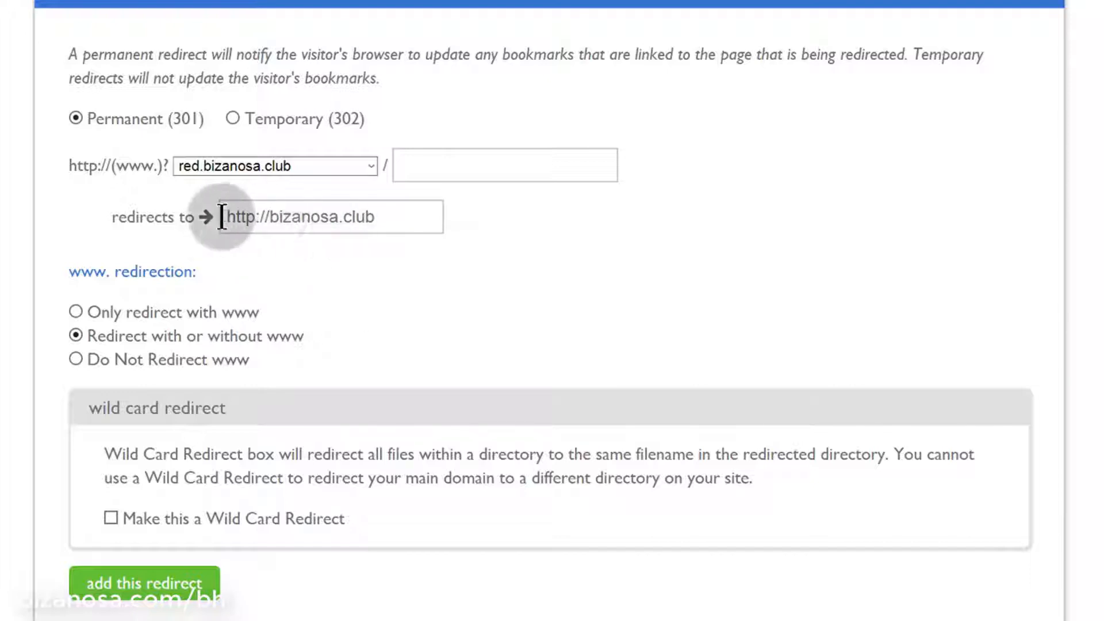
Enable Wild Card, review the settings, and add the permanent 301 redirect.
scroll(440, 294, down, 4)
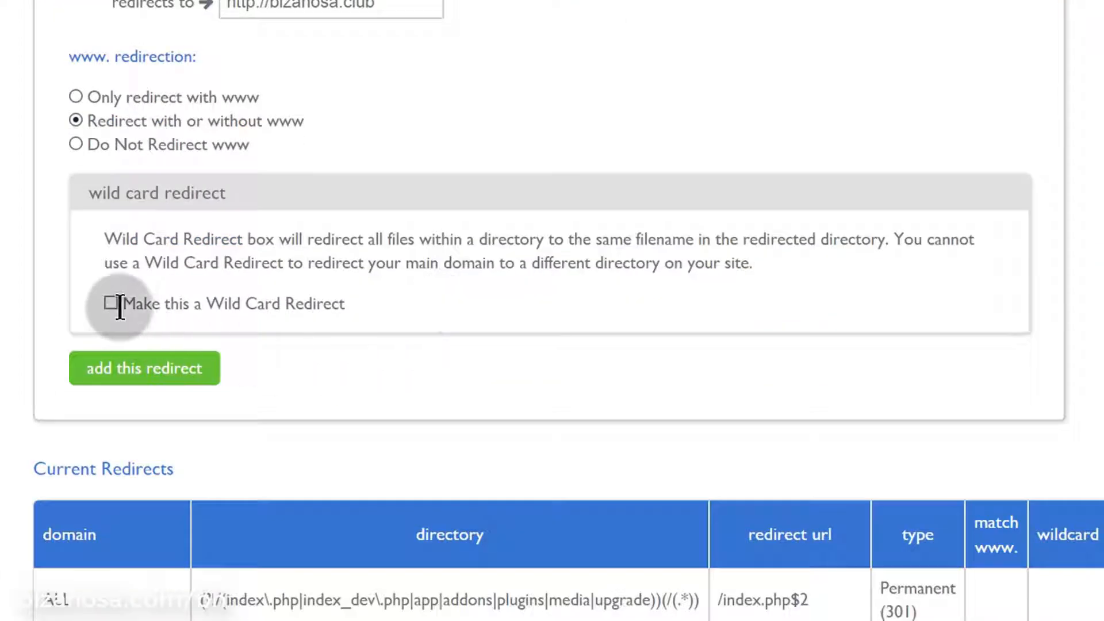
click(112, 305)
click(472, 146)
scroll(460, 193, up, 6)
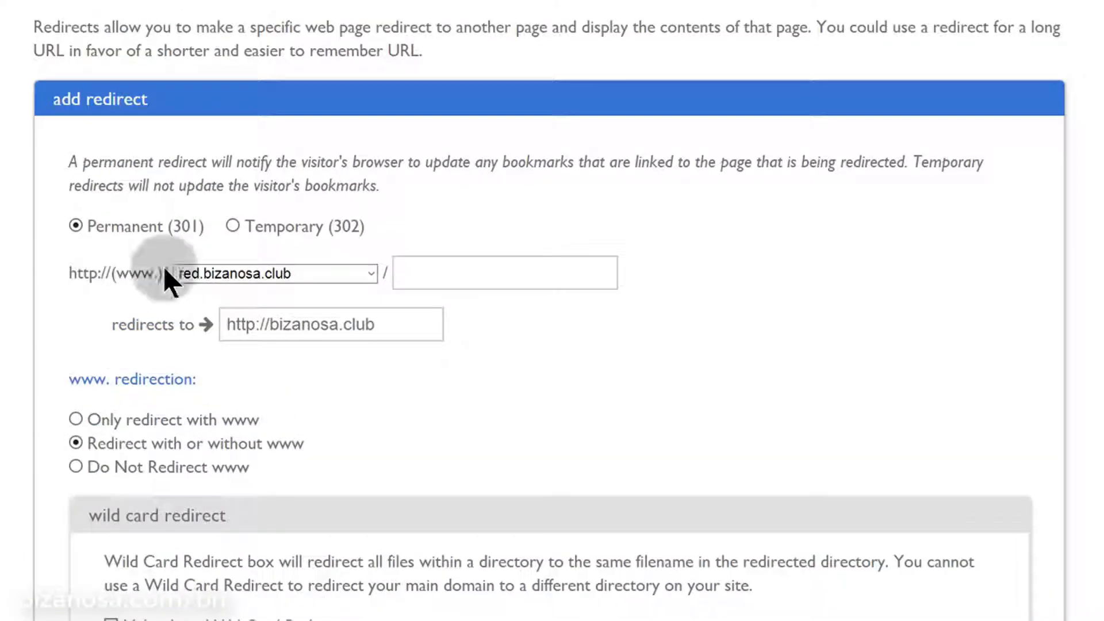
scroll(350, 384, down, 4)
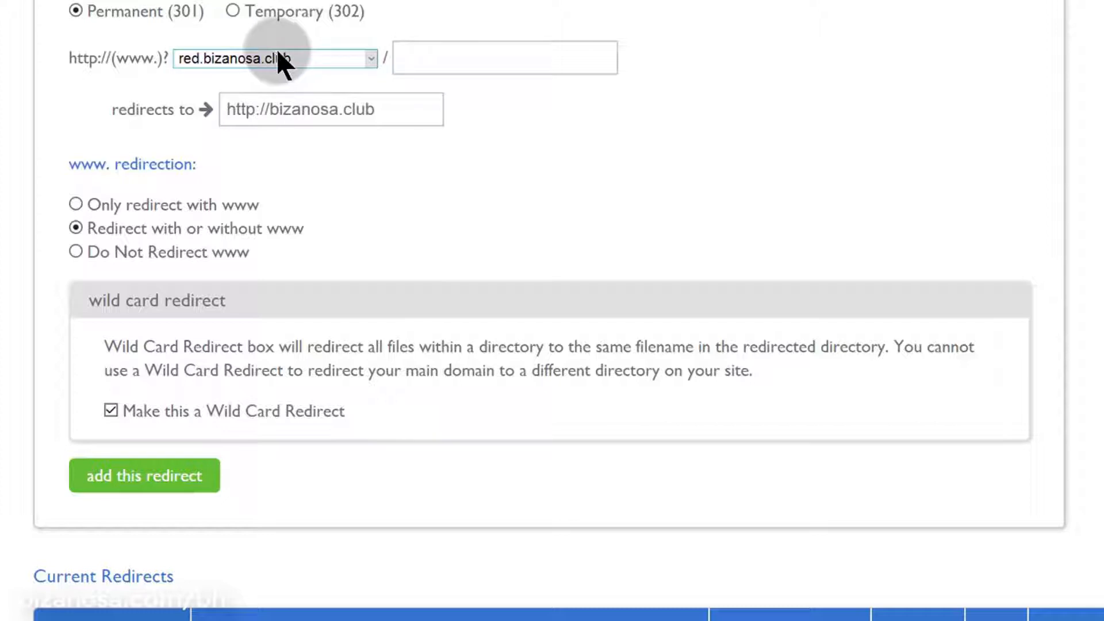
click(303, 118)
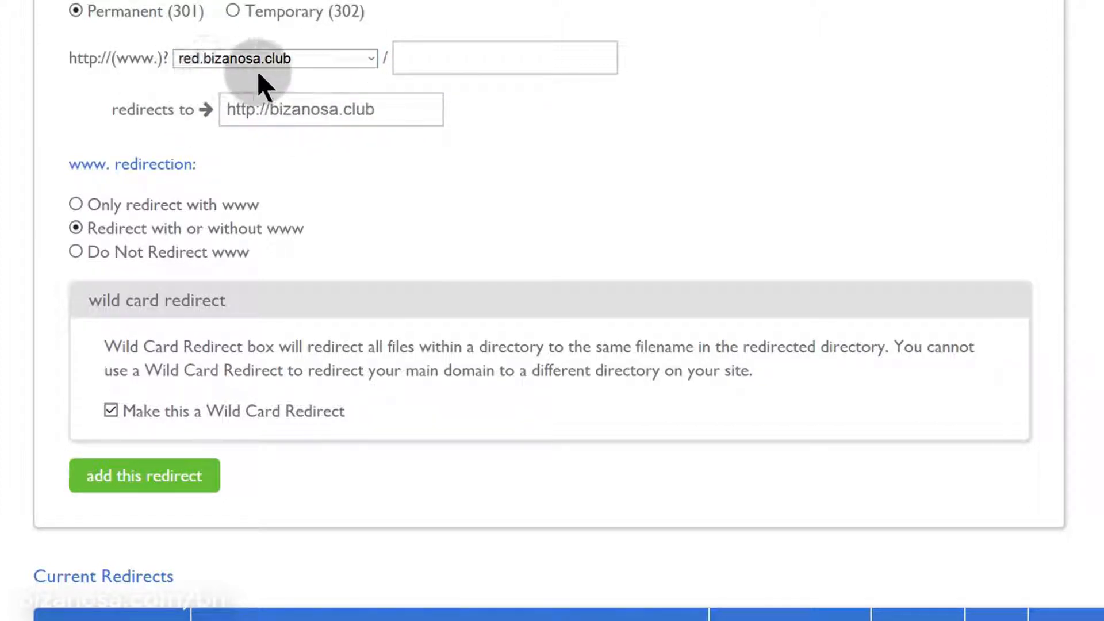
click(171, 64)
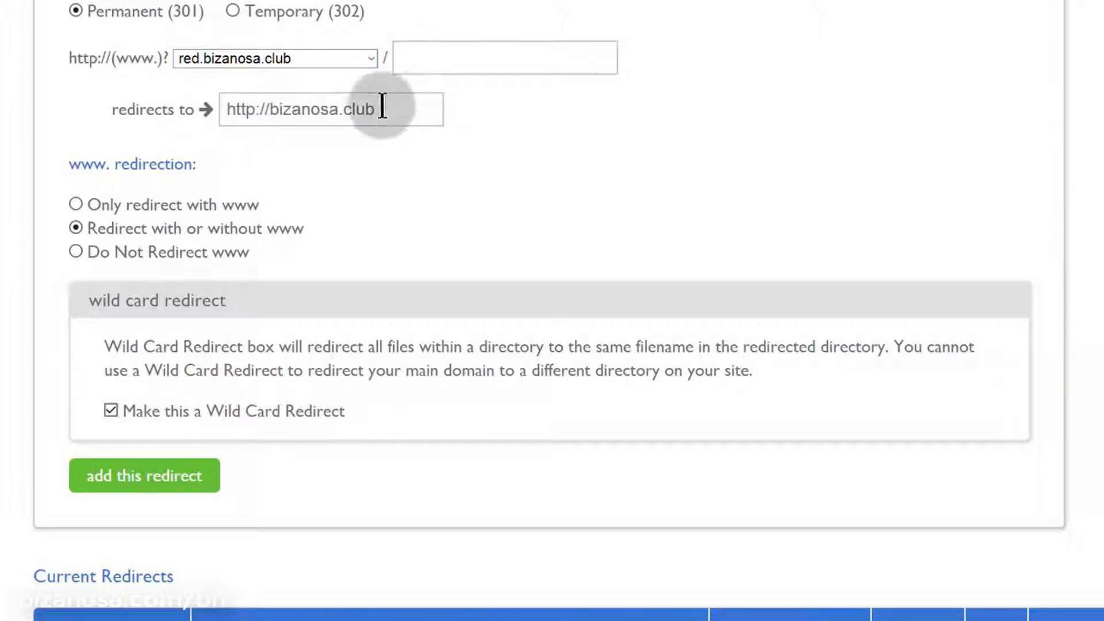
scroll(516, 219, down, 2)
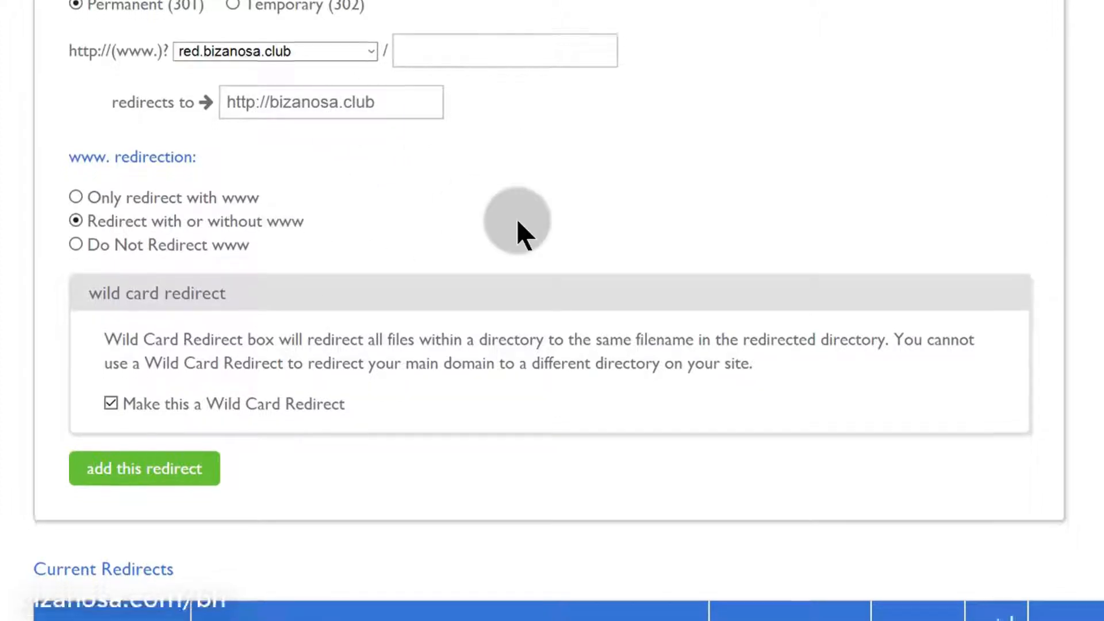
scroll(360, 264, down, 2)
click(160, 264)
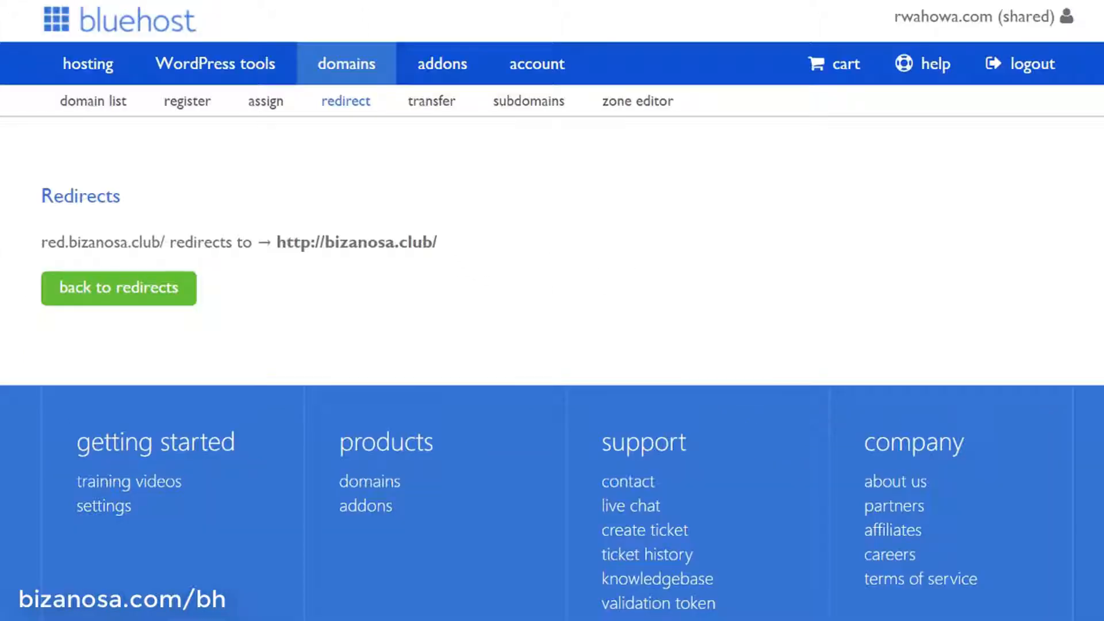
click(132, 300)
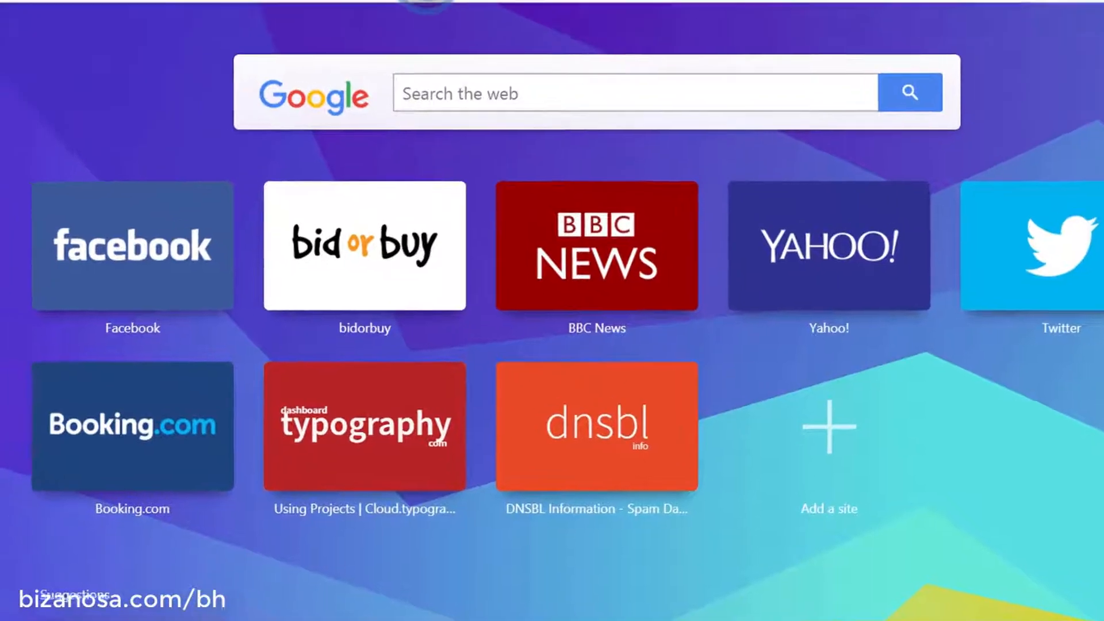
Load red.bizanosa.club/test in Opera, confirm it lands on bizanosa.club/test, then return to Redirects.
text(red.bizanosa.club)
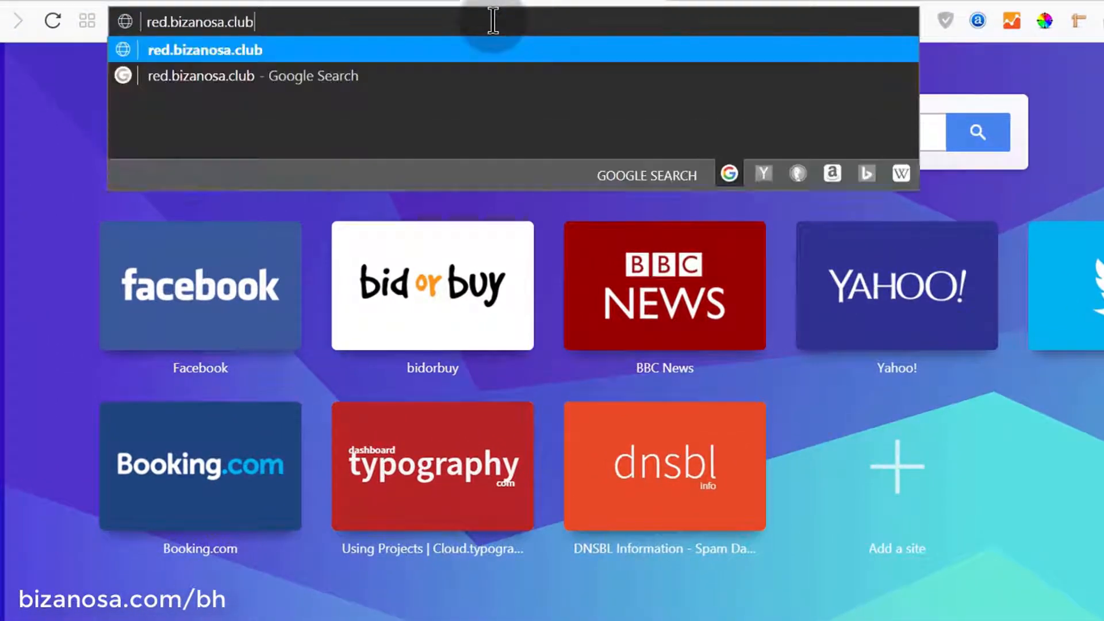
key(Return)
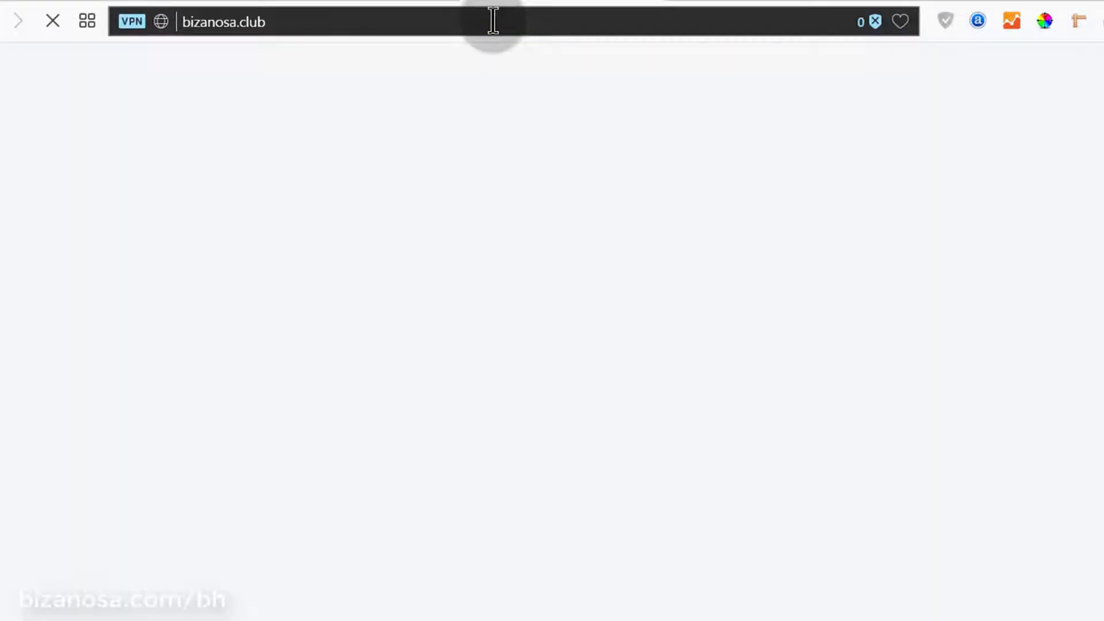
click(260, 26)
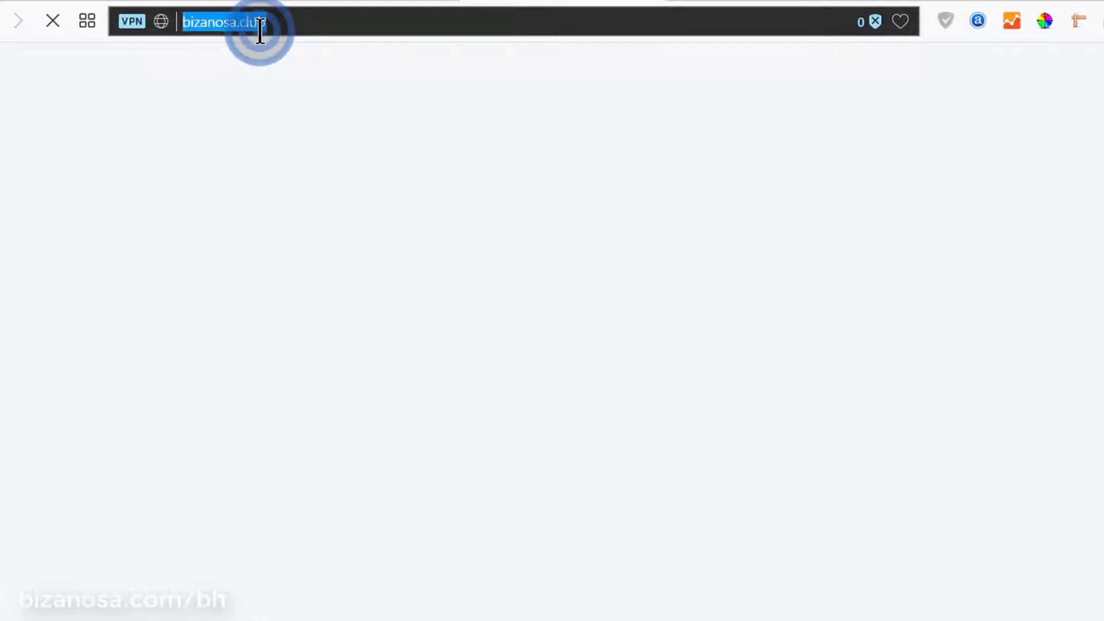
text(red.bizanosa.club)
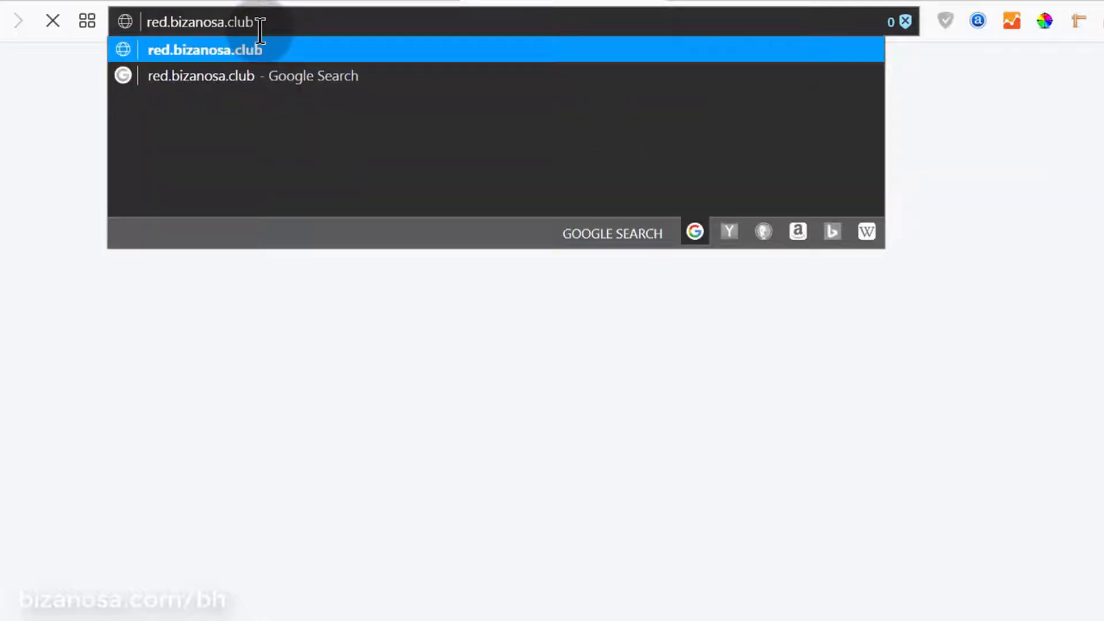
text(/a)
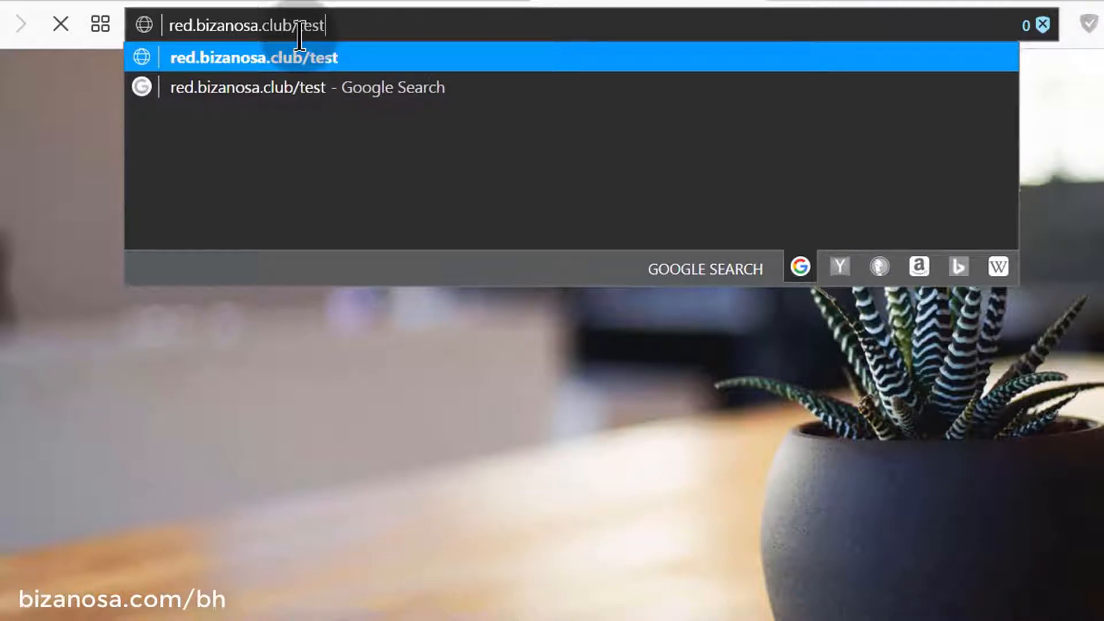
key(Return)
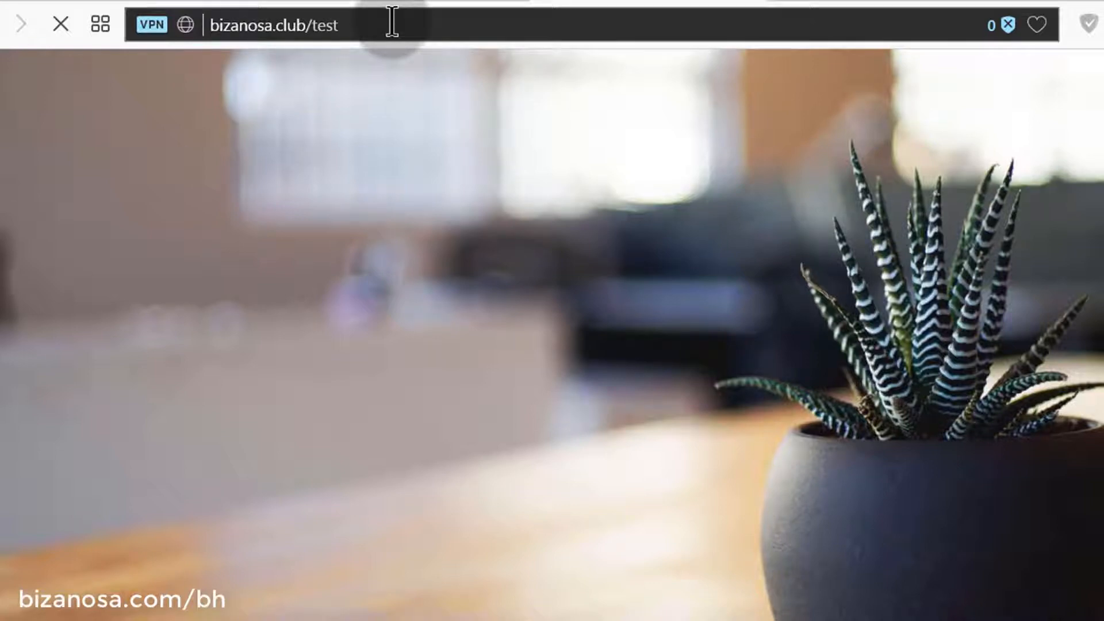
drag(352, 26, 318, 37)
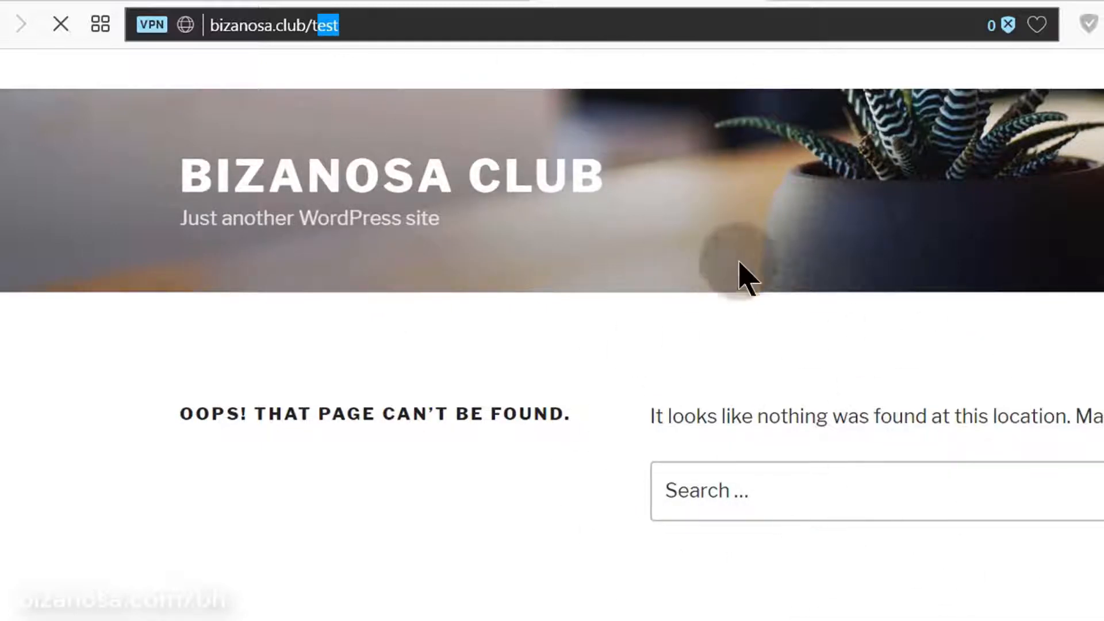
click(363, 1)
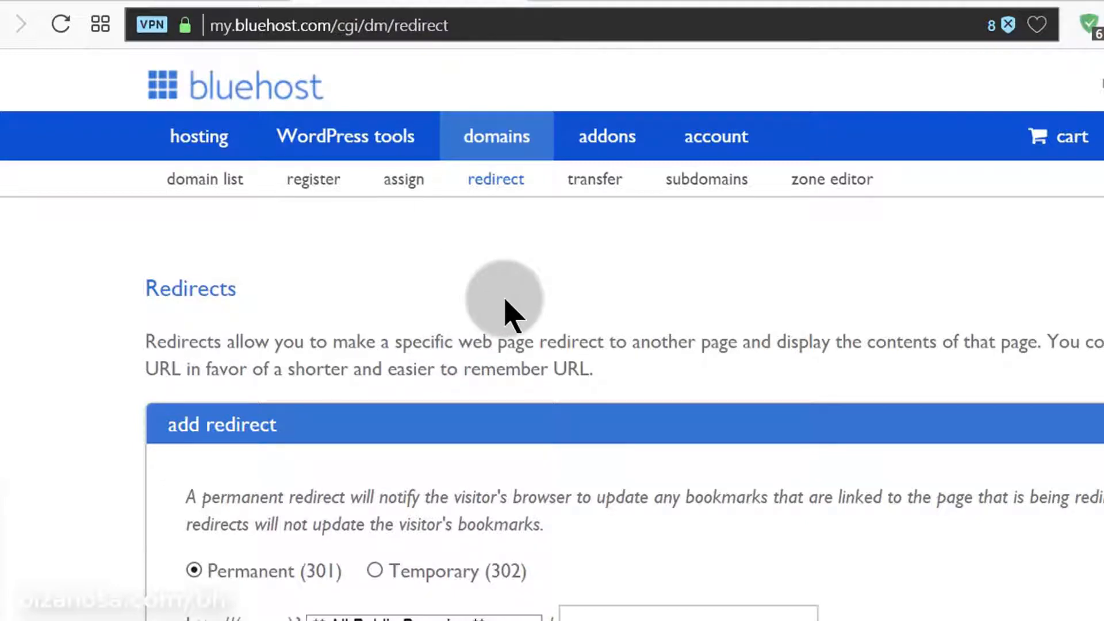
Open Domain Manager from cPanel's domains section in a new tab.
scroll(506, 313, down, 10)
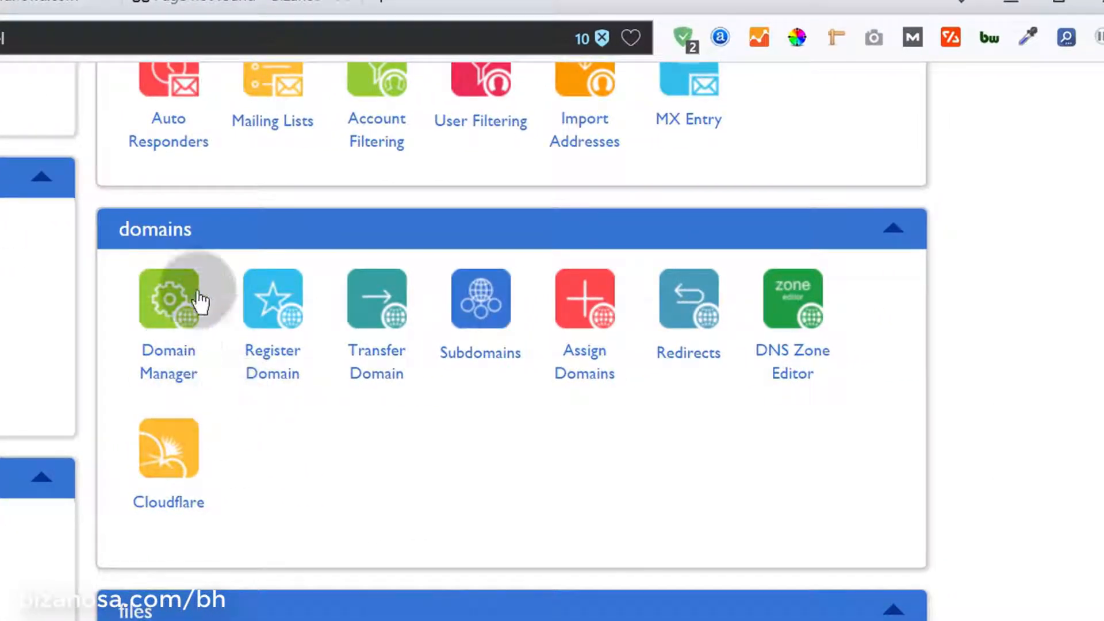
right_click(175, 365)
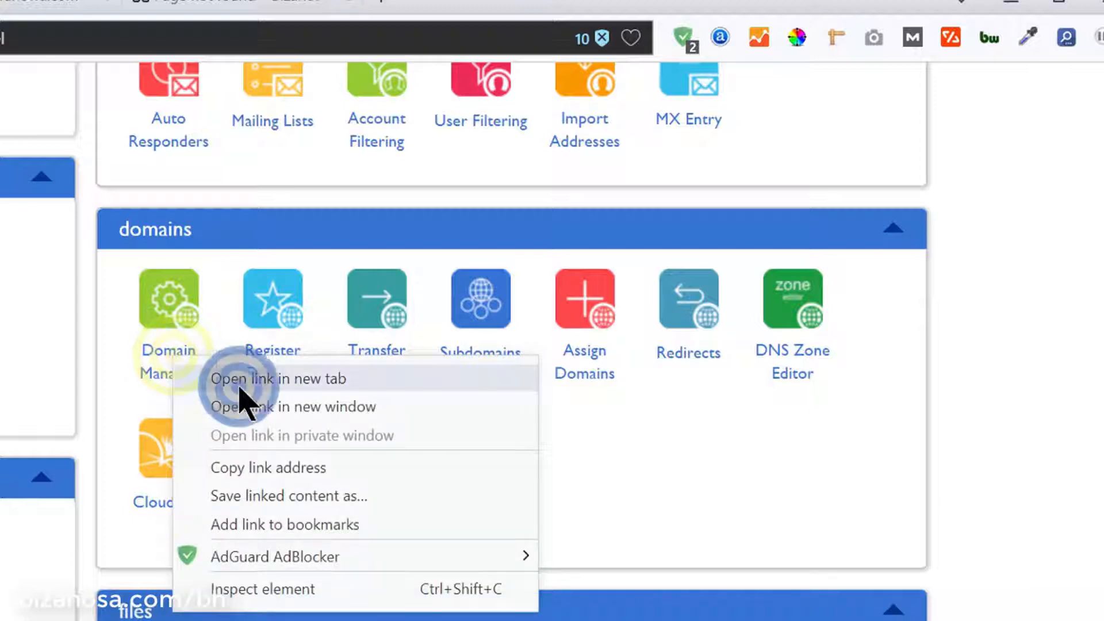
click(240, 380)
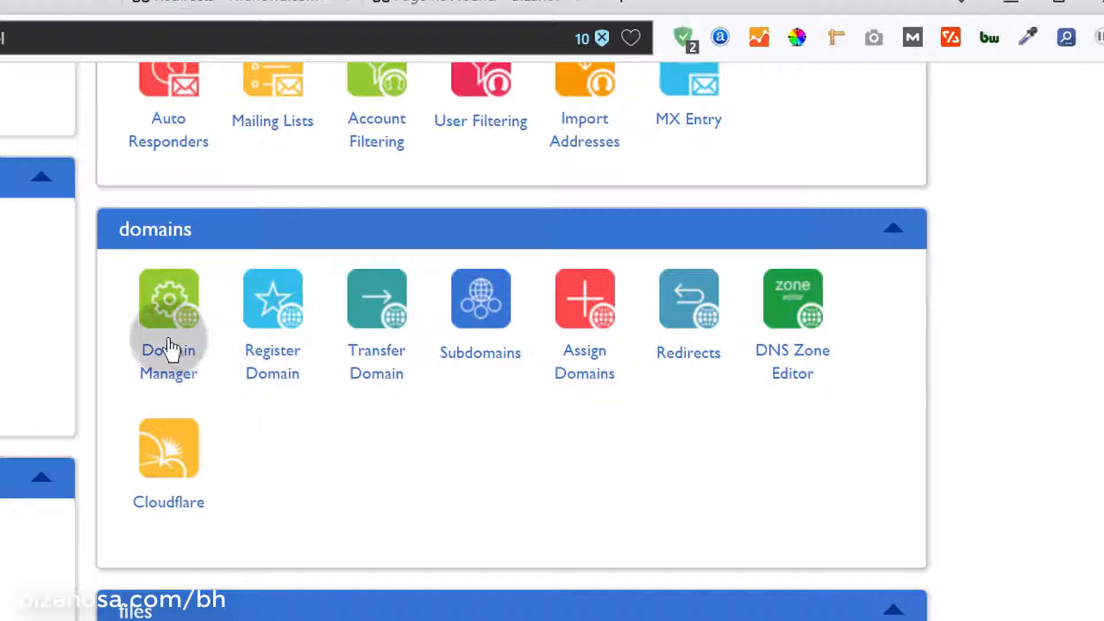
click(325, 426)
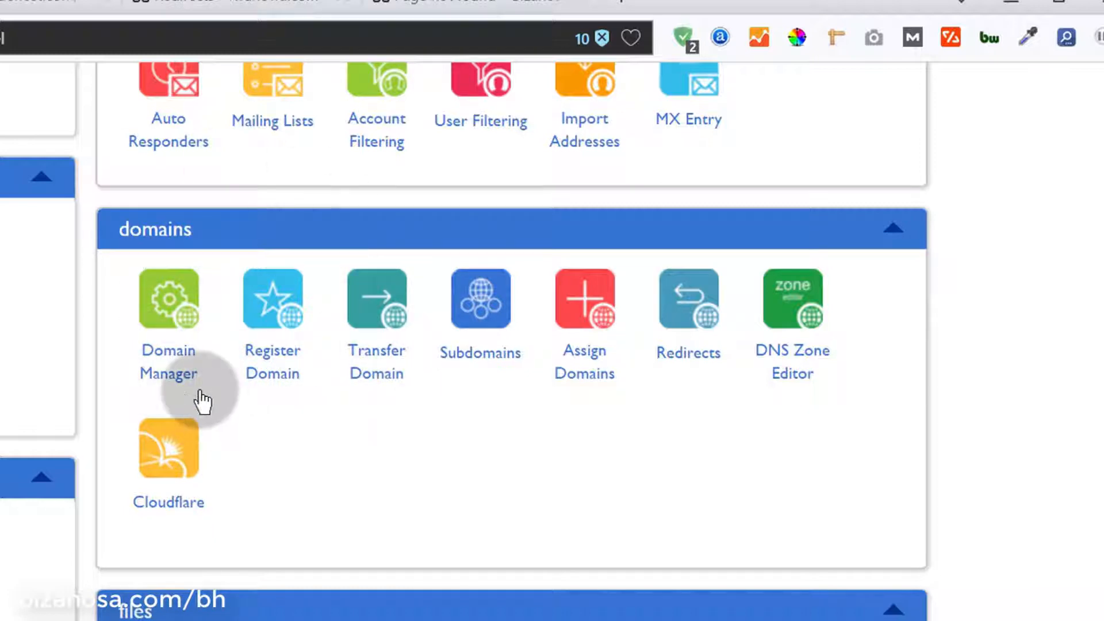
click(210, 401)
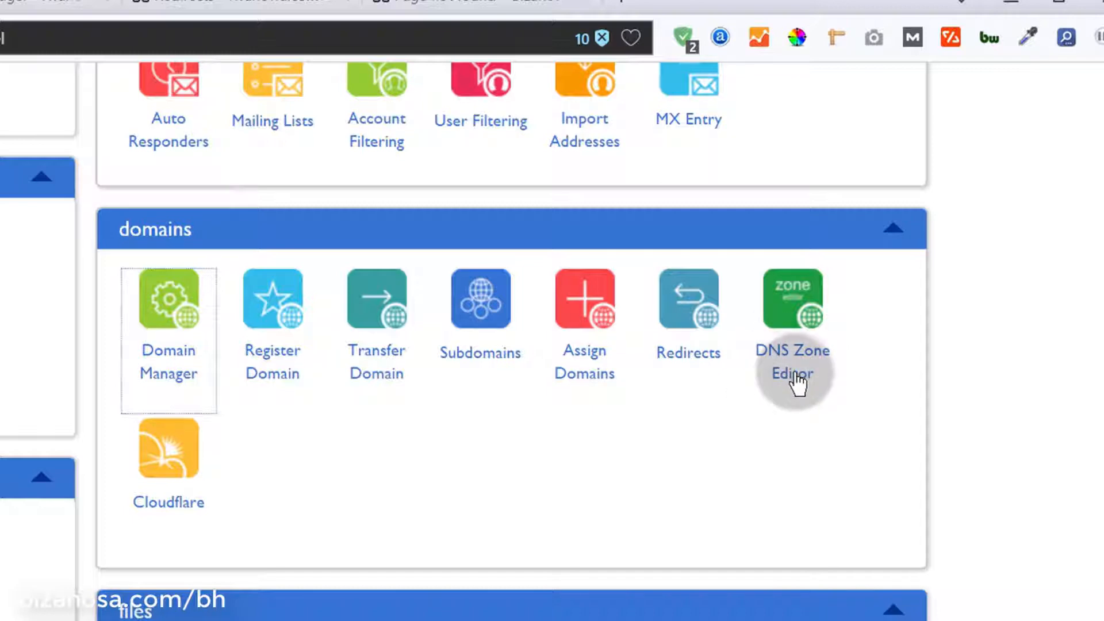
Open DNS Zone Editor in a new tab, then view bizanosa.club's details on the domains page.
right_click(795, 361)
click(827, 373)
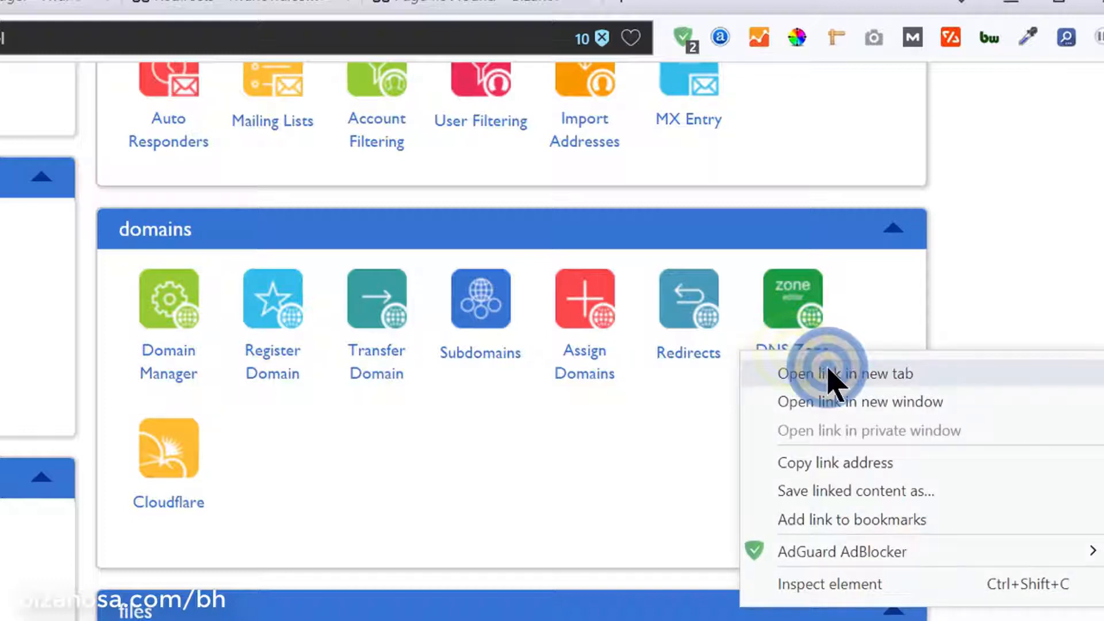
click(25, 7)
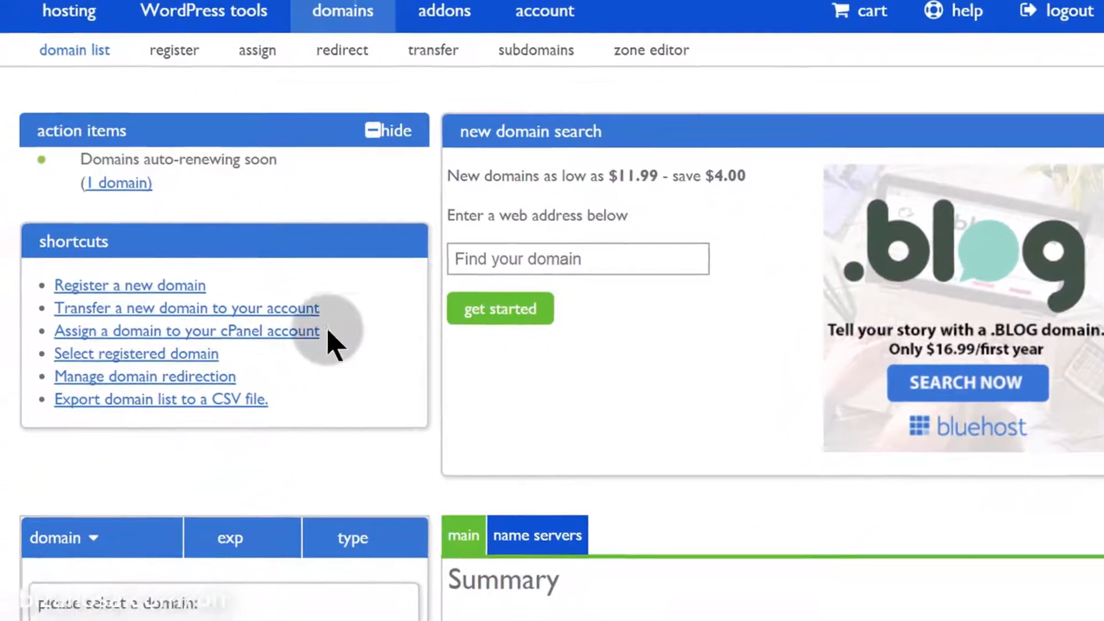
scroll(693, 345, down, 4)
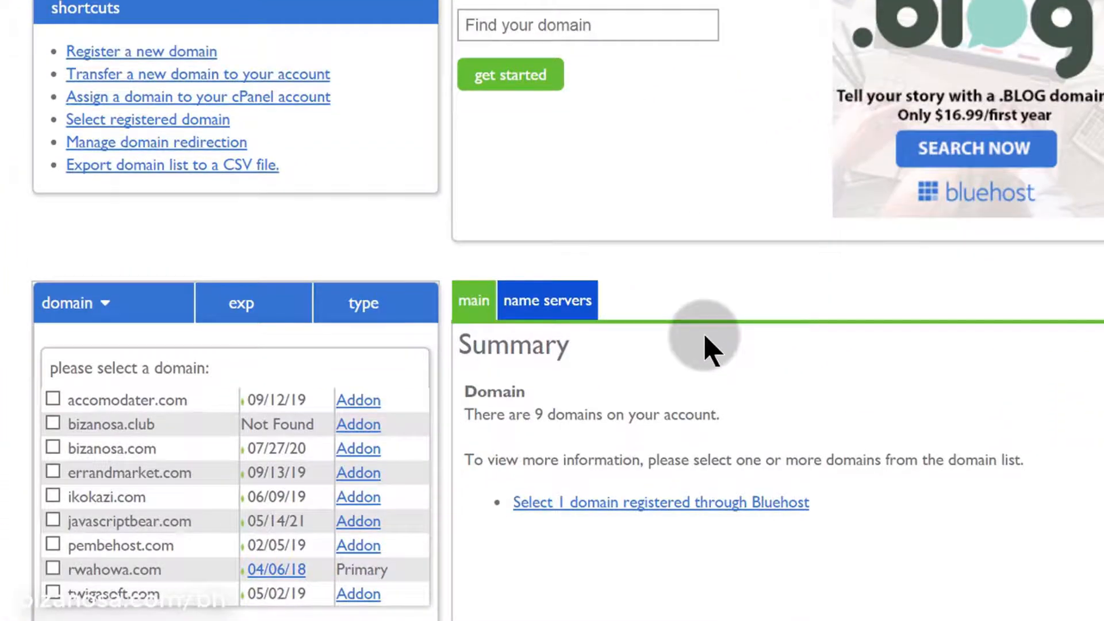
scroll(706, 339, down, 4)
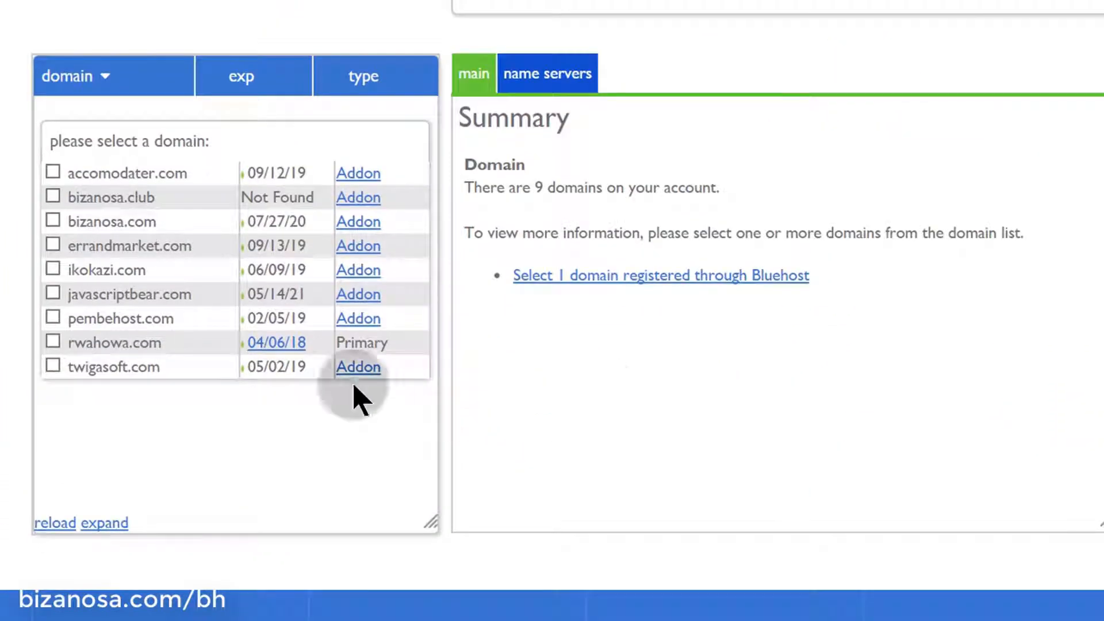
click(120, 197)
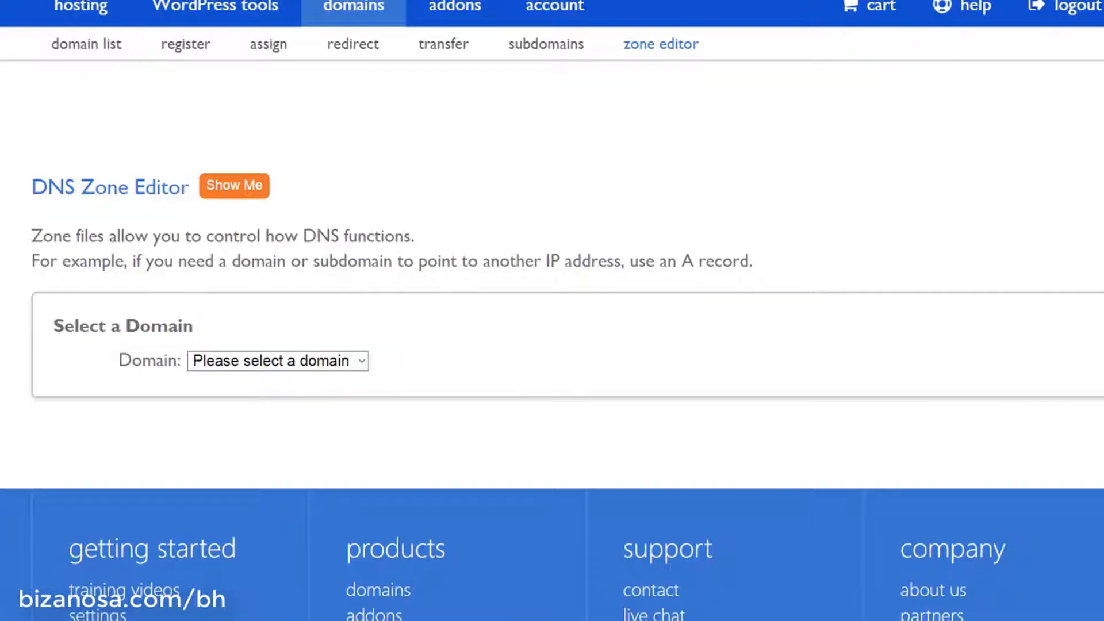
Load the DNS zone records for bizanosa.club in the DNS Zone Editor.
scroll(604, 159, down, 3)
click(327, 216)
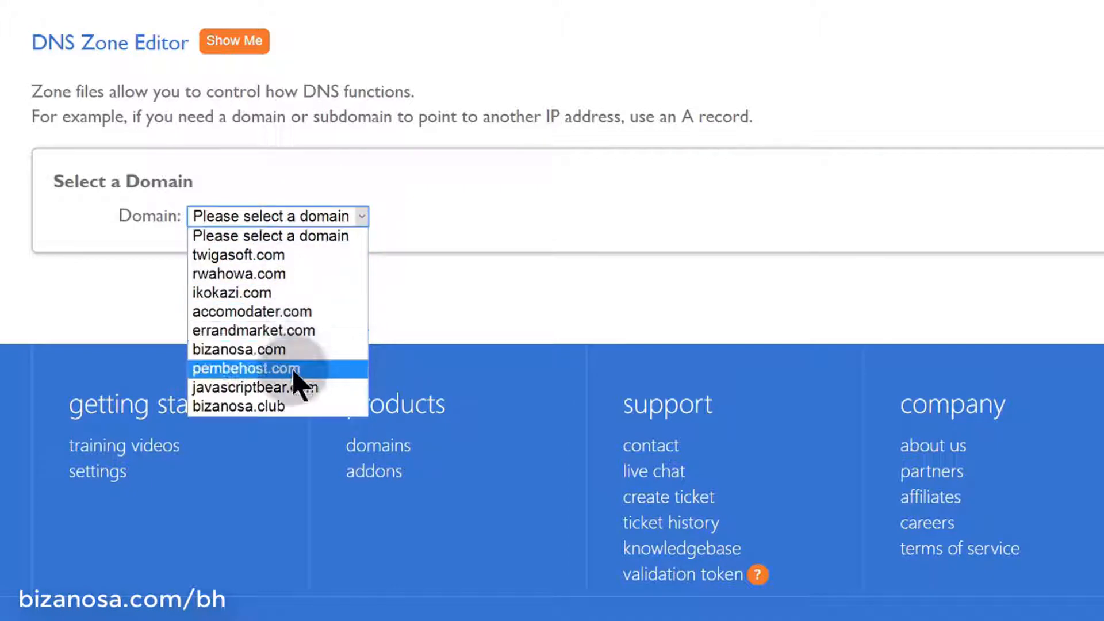
click(283, 406)
scroll(241, 103, down, 4)
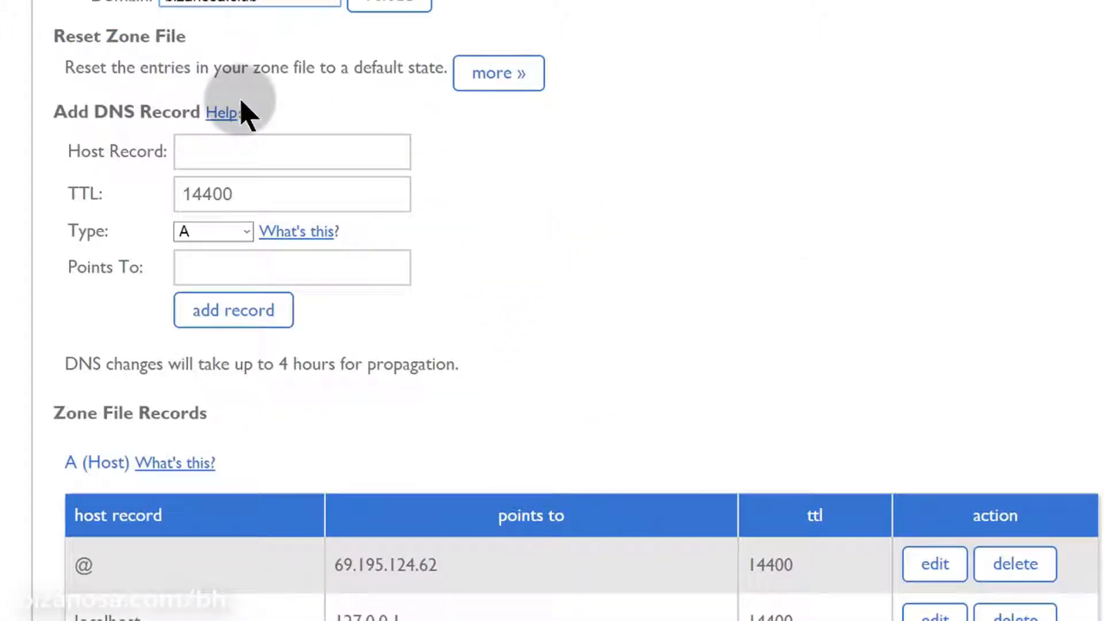
Review the Add DNS Record form and its available record types without adding a record.
click(227, 151)
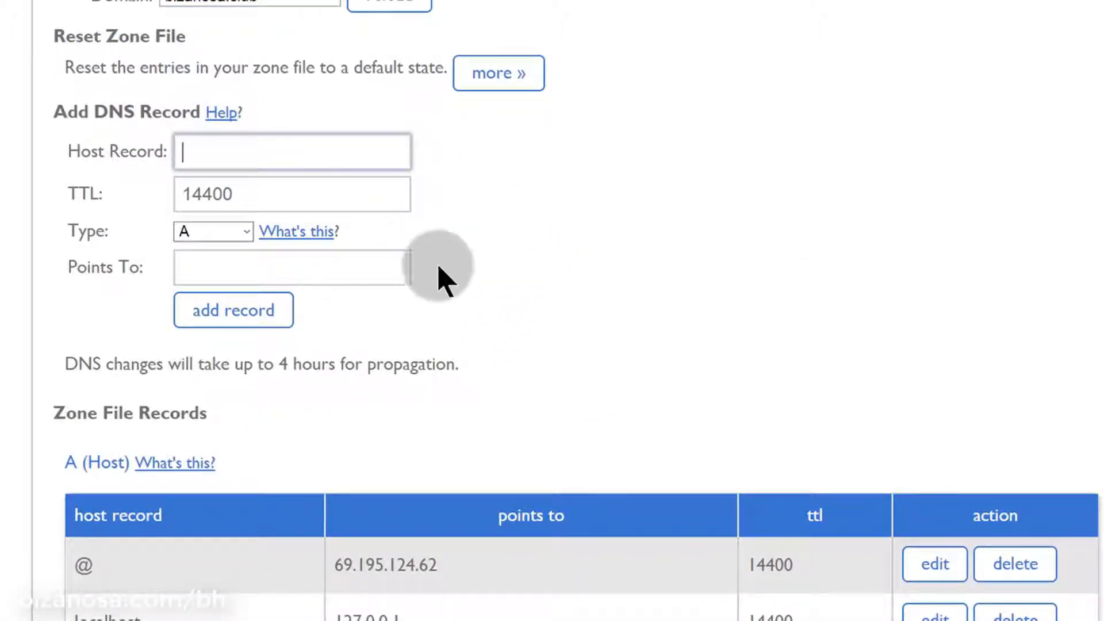
scroll(530, 165, down, 2)
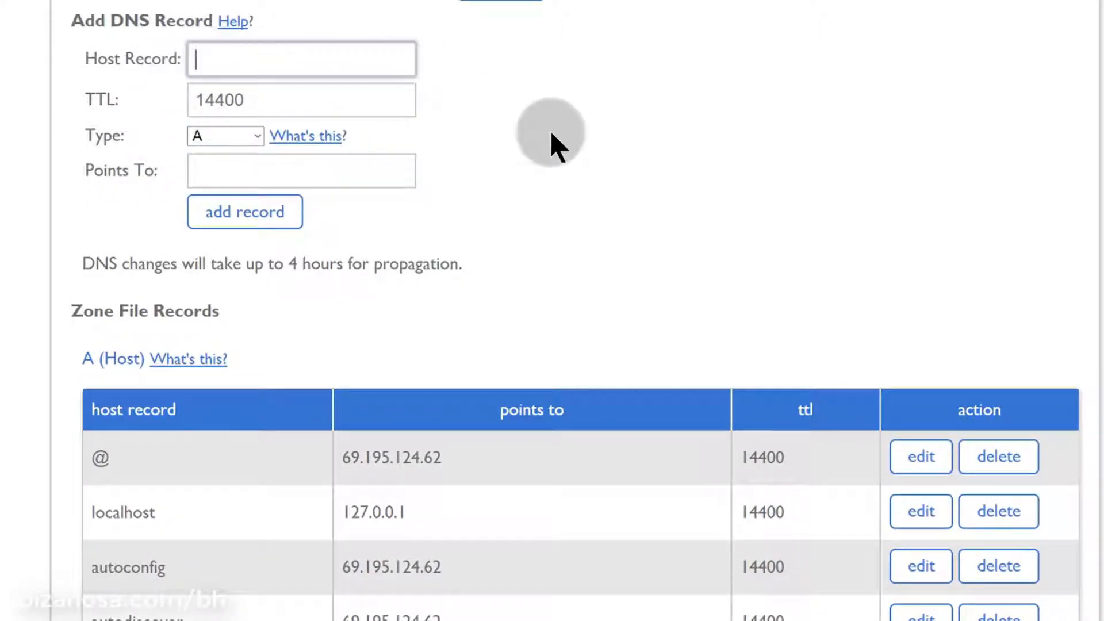
scroll(554, 143, down, 5)
scroll(520, 128, up, 4)
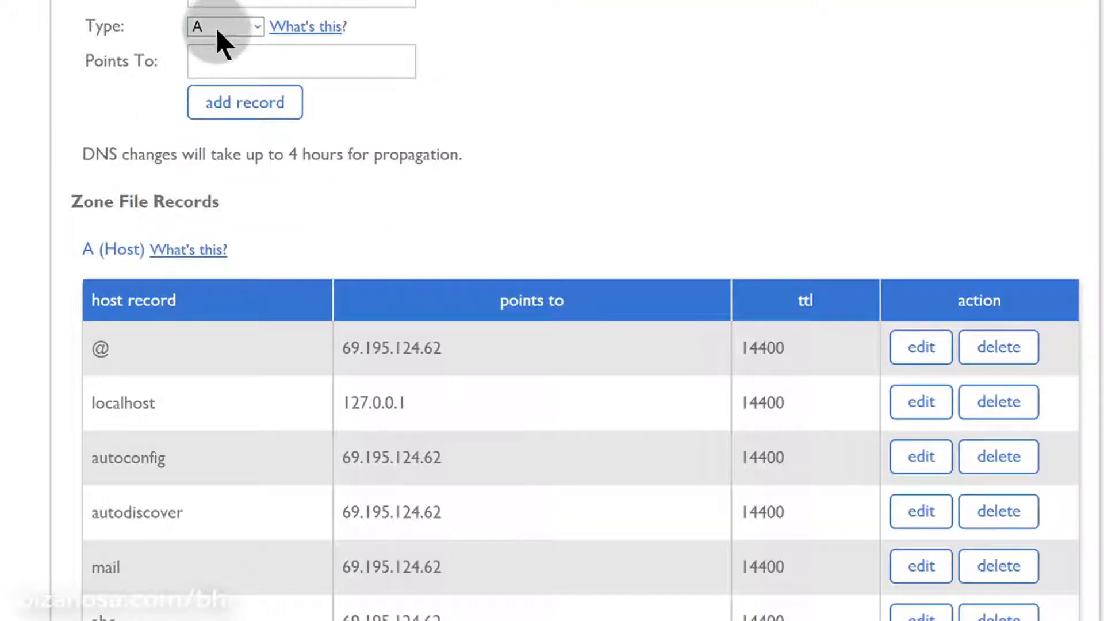
click(217, 27)
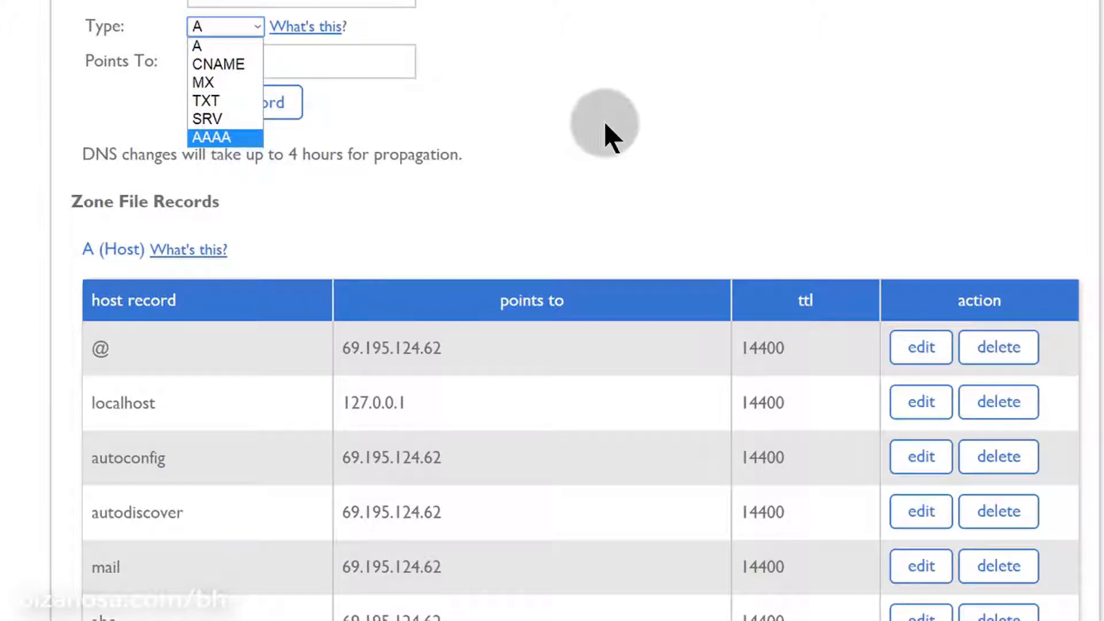
click(591, 81)
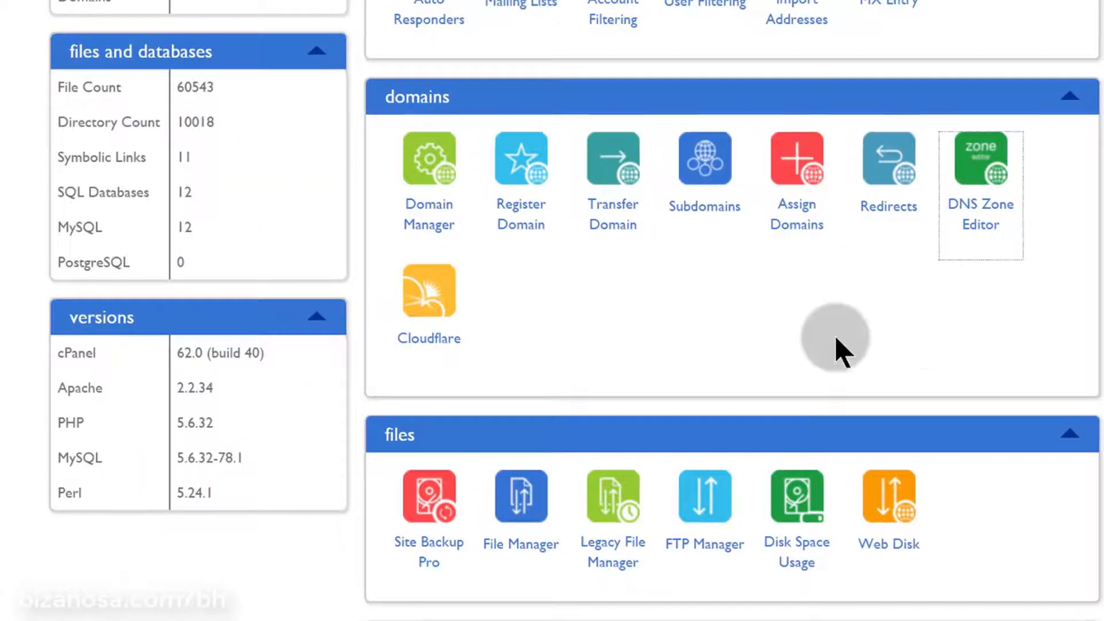
Browse the cPanel home's domains, files and statistics sections.
scroll(138, 151, up, 5)
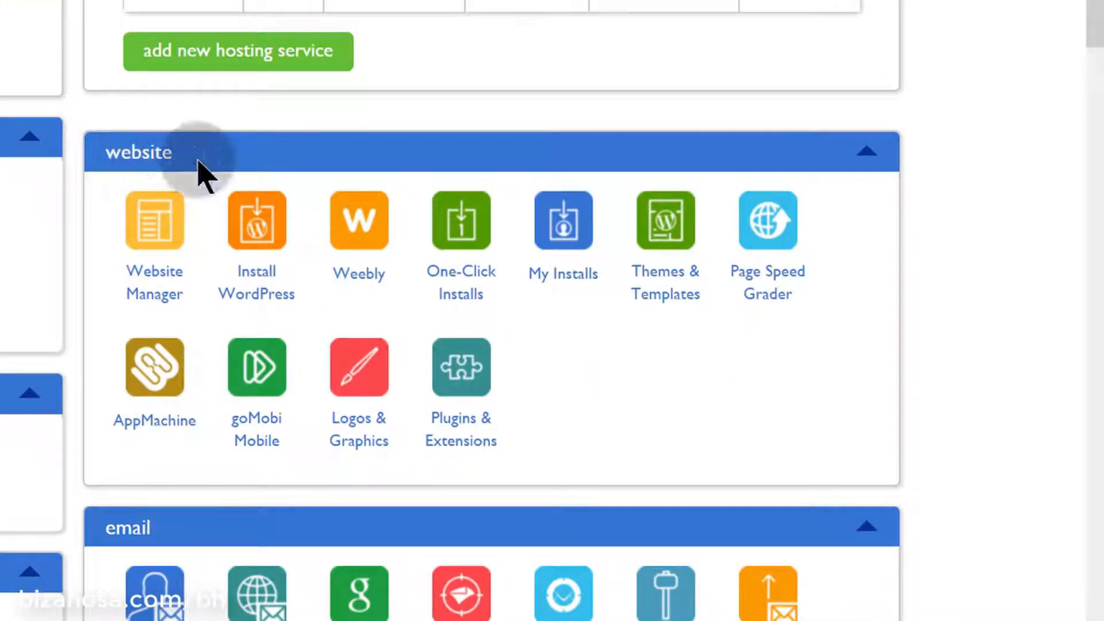
scroll(158, 167, up, 1)
scroll(230, 161, down, 6)
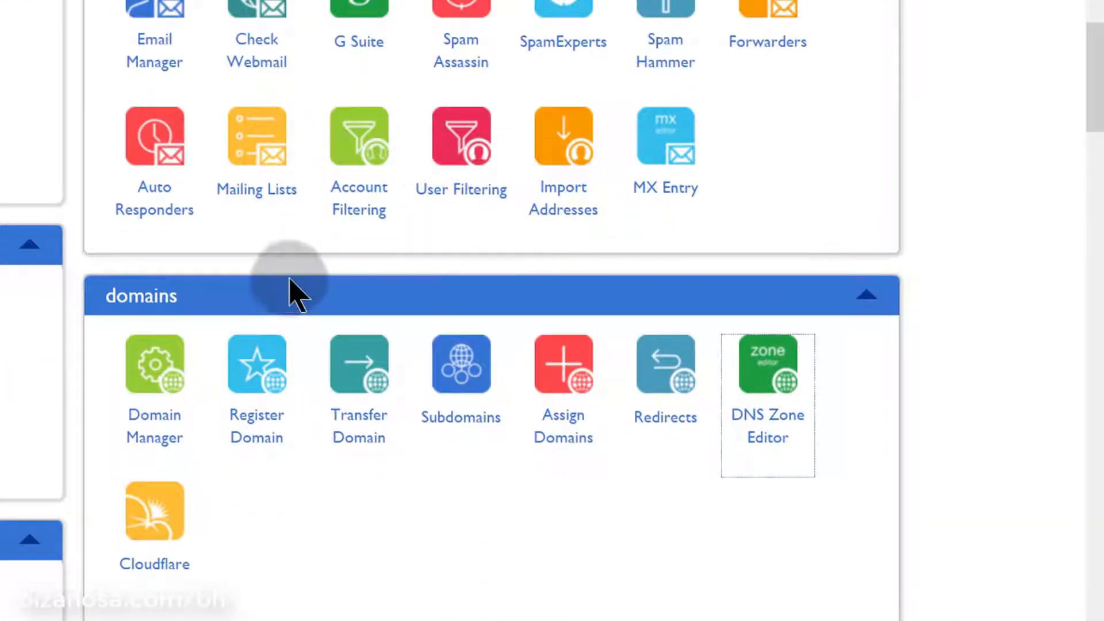
scroll(258, 344, down, 6)
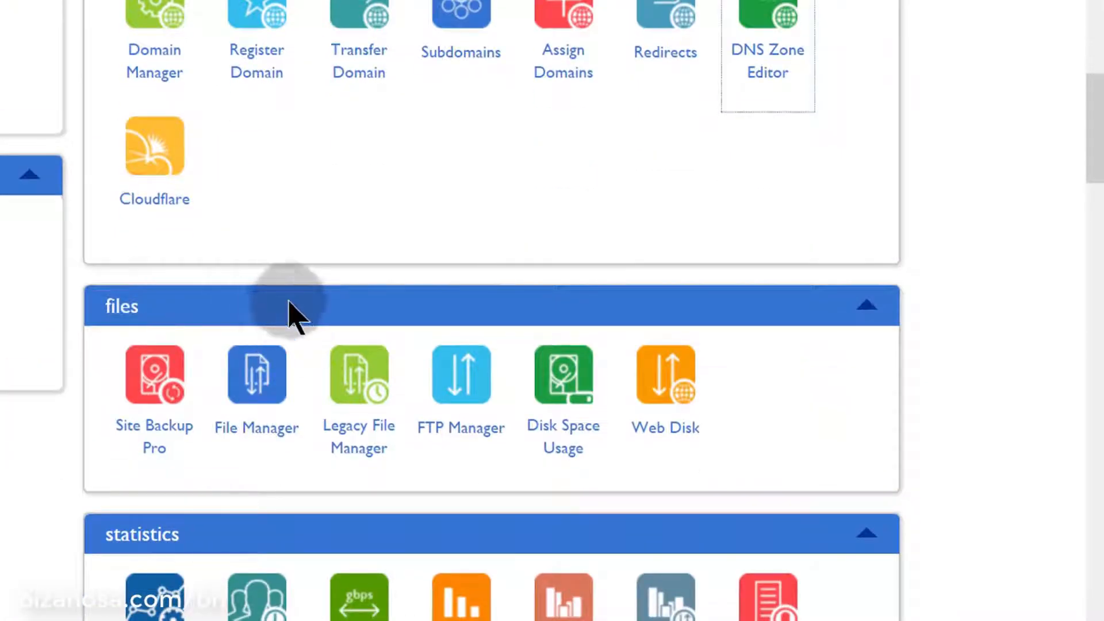
scroll(322, 316, down, 1)
scroll(355, 311, down, 1)
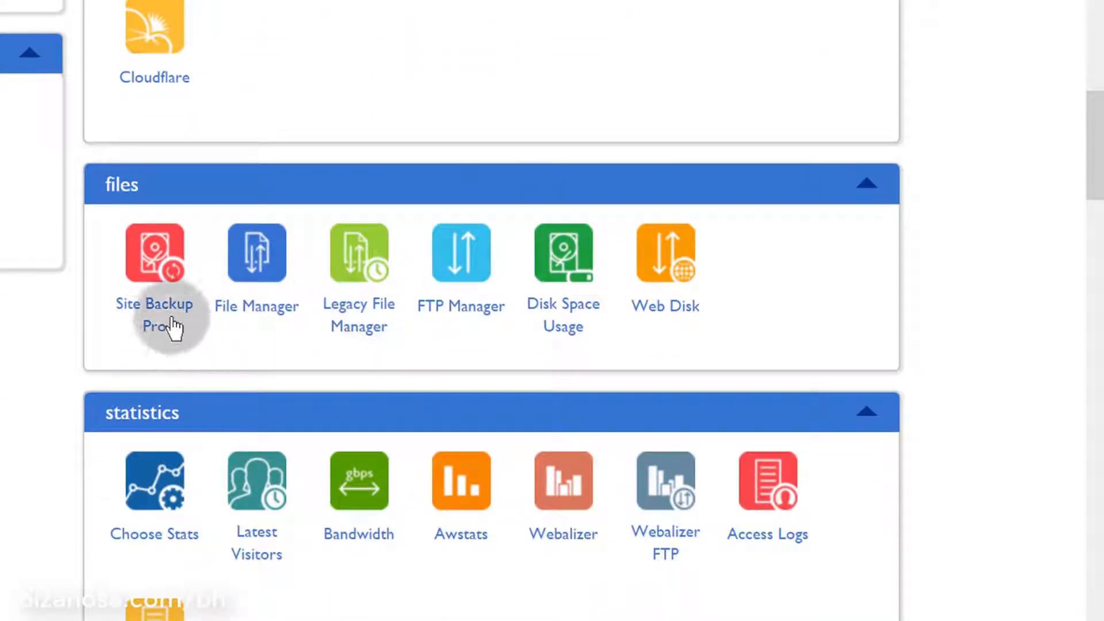
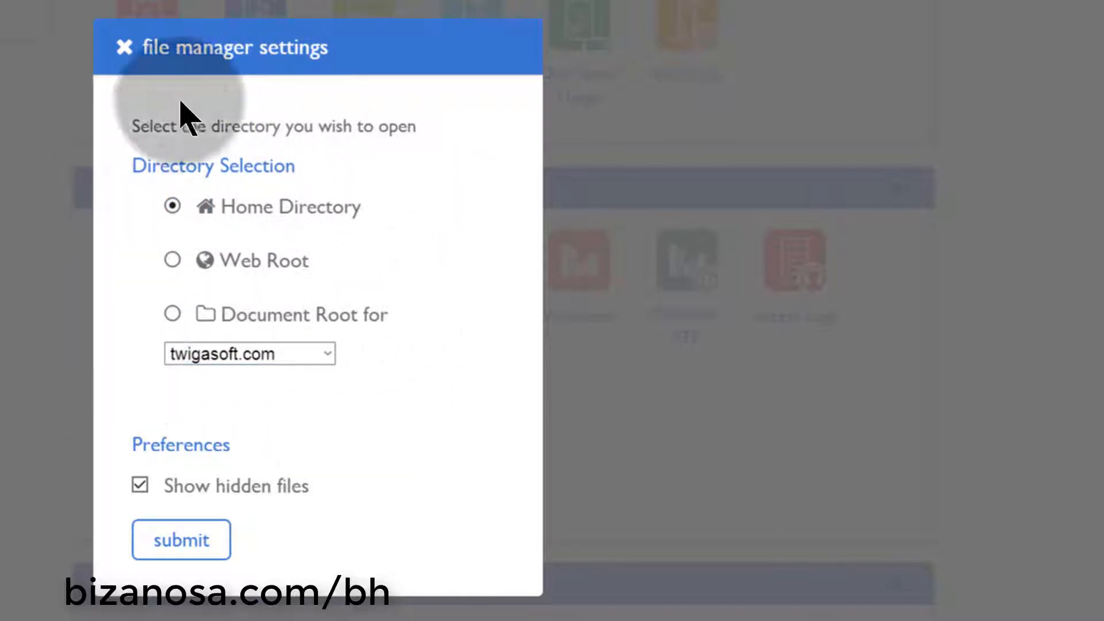
Select everything in the home directory's mail folder and zip it into bizanosa.club.zip.
click(195, 544)
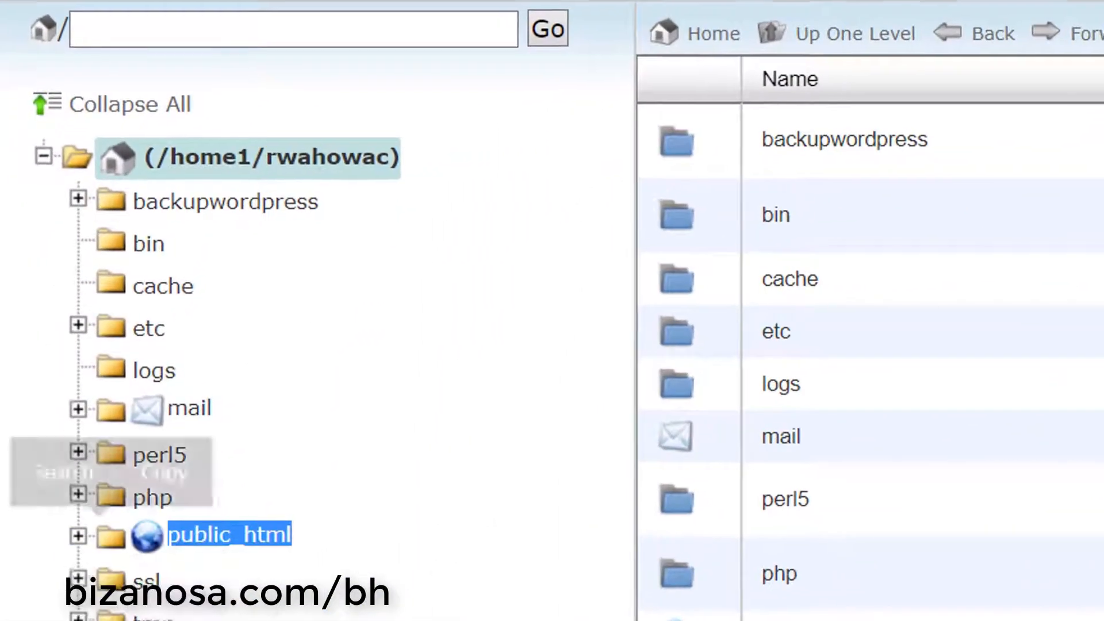
click(79, 409)
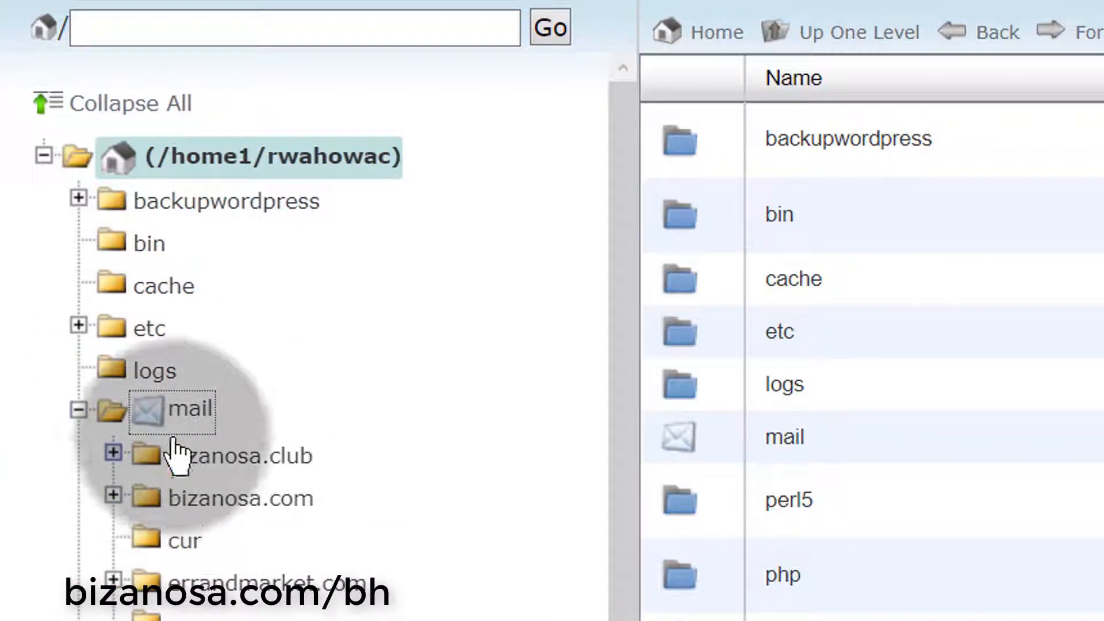
click(188, 409)
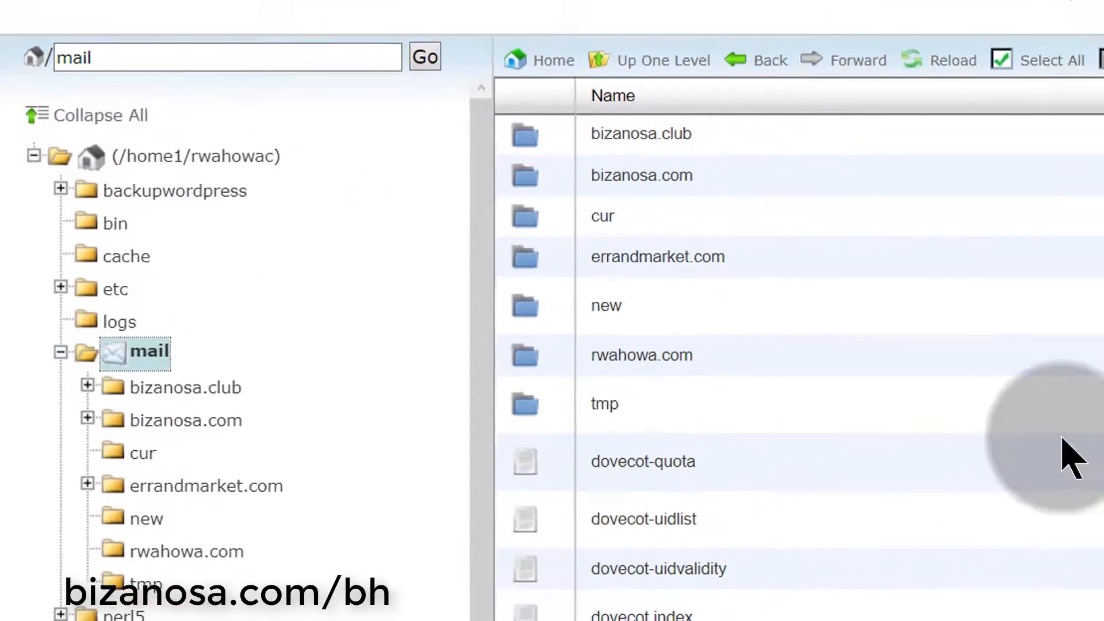
click(1070, 460)
click(1022, 69)
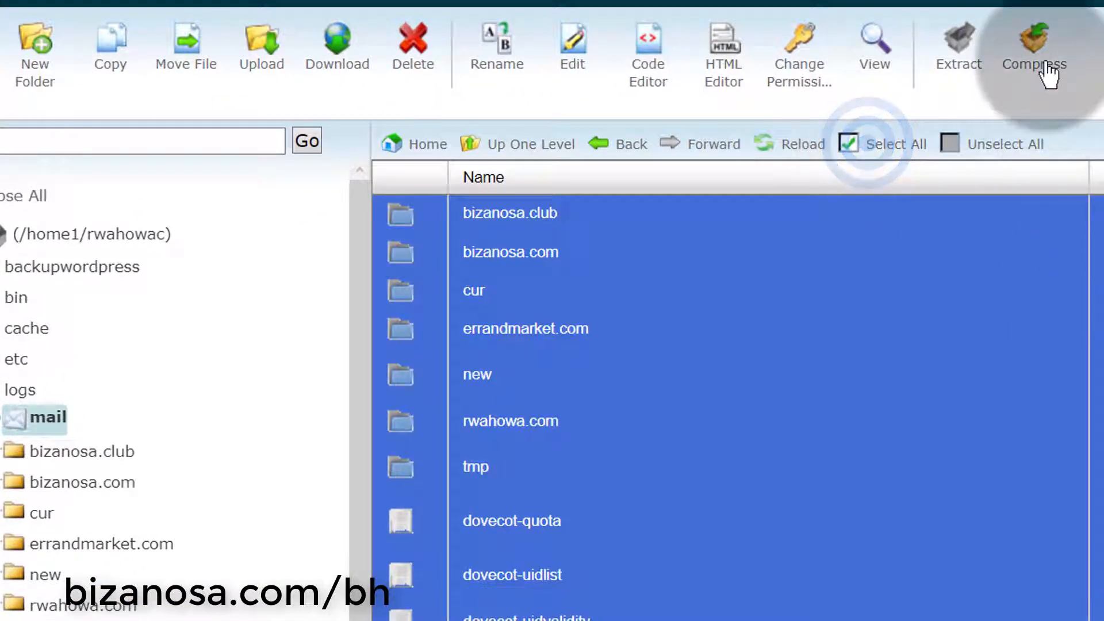
click(1047, 70)
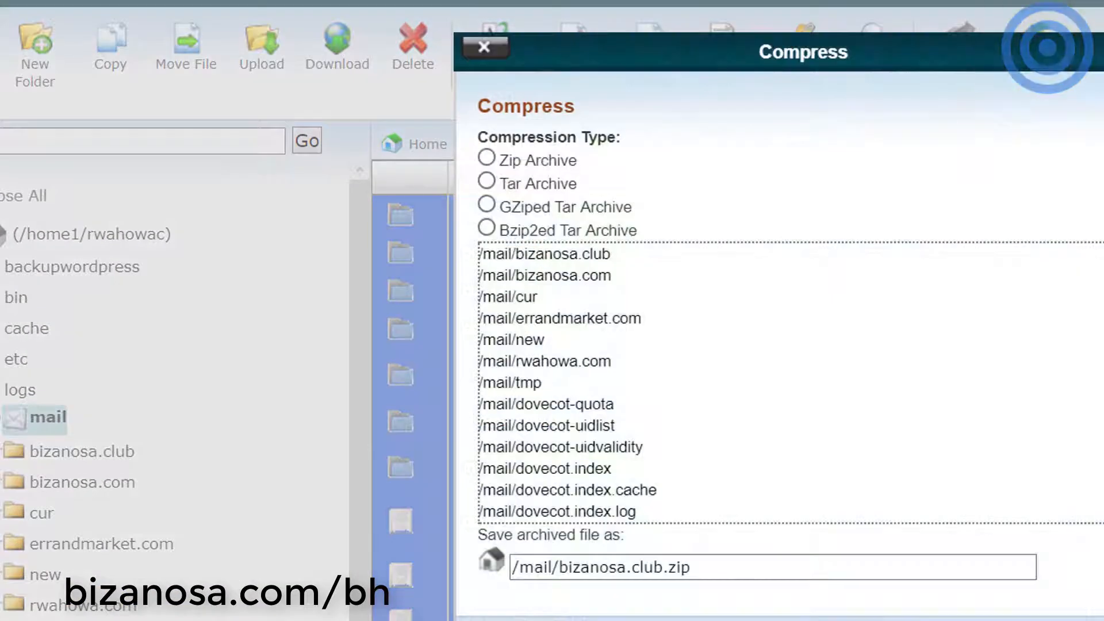
click(461, 150)
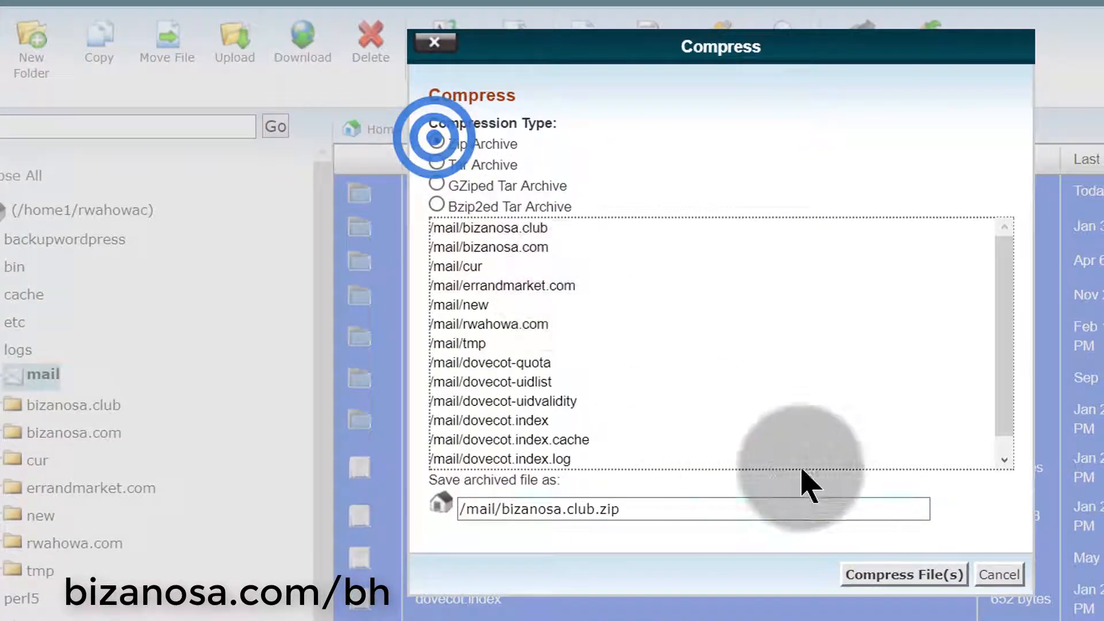
click(955, 607)
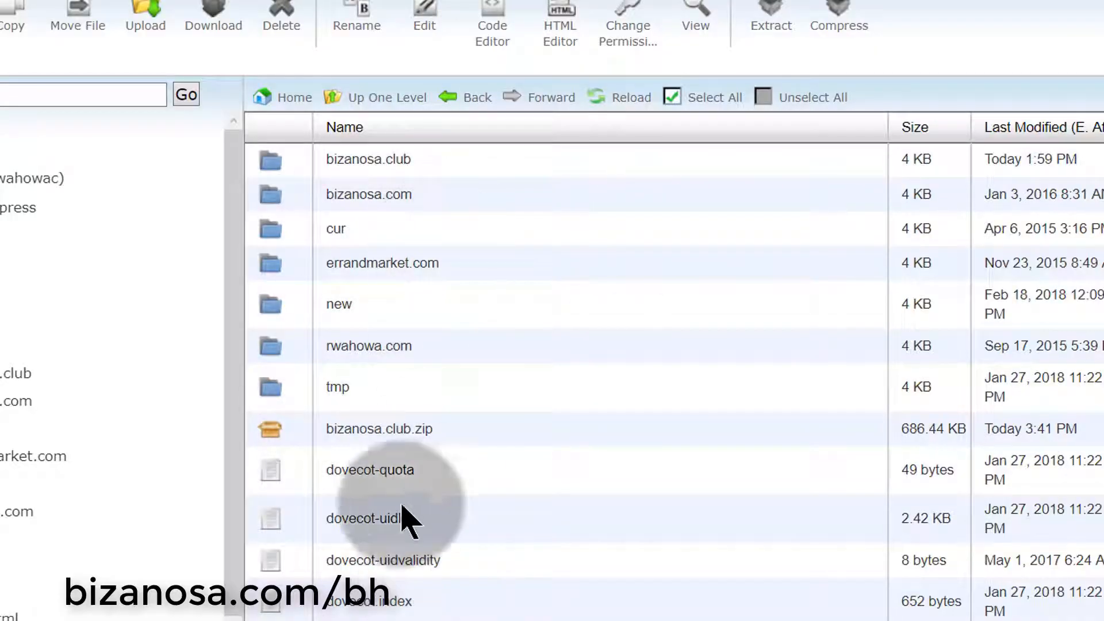
click(325, 431)
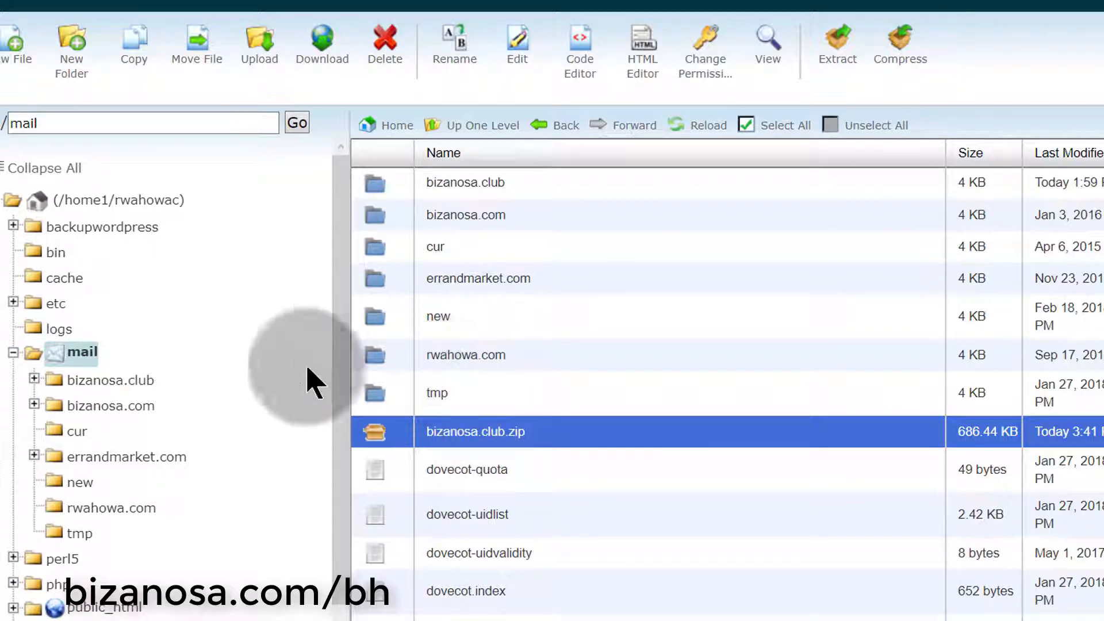
Navigate the folder tree to public_html/bizanosa.club and look over its WordPress files.
drag(339, 315, 330, 473)
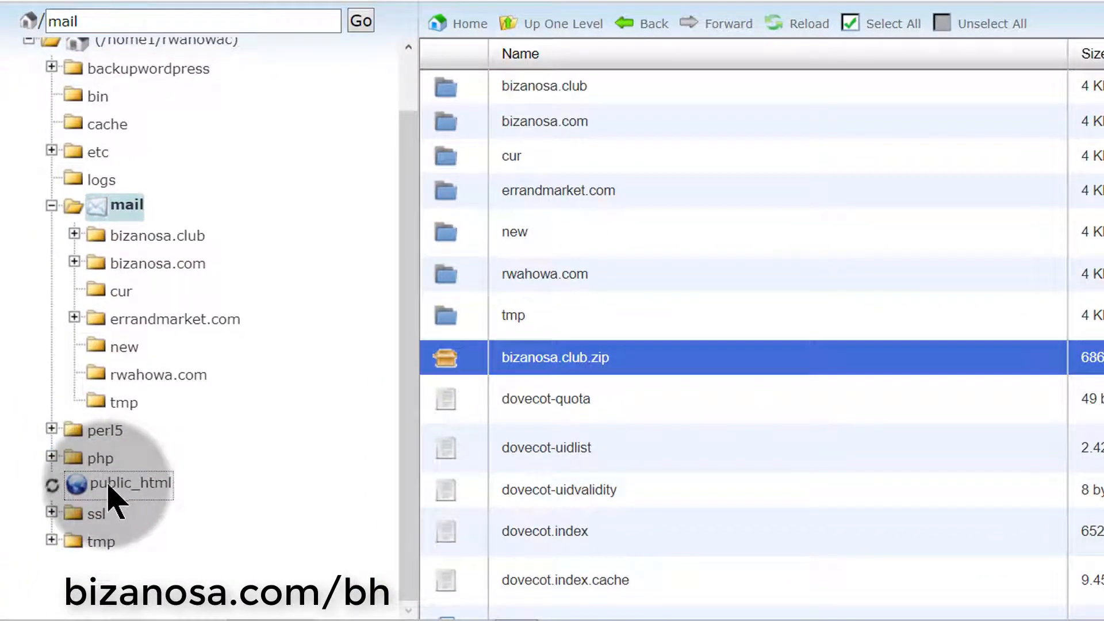
scroll(338, 374, down, 6)
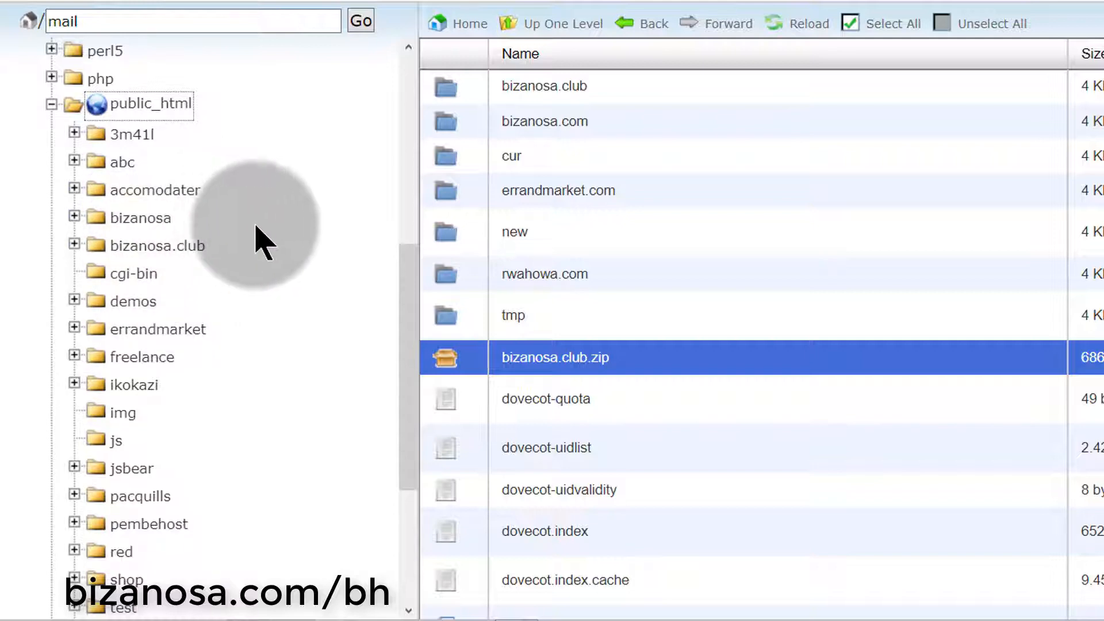
scroll(247, 250, down, 2)
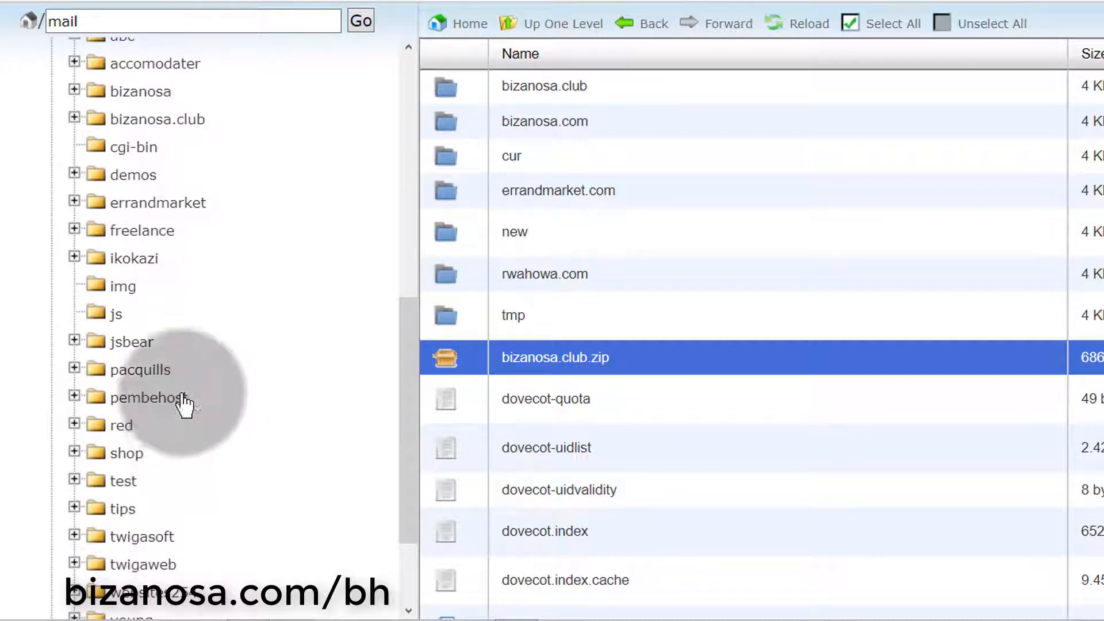
click(143, 119)
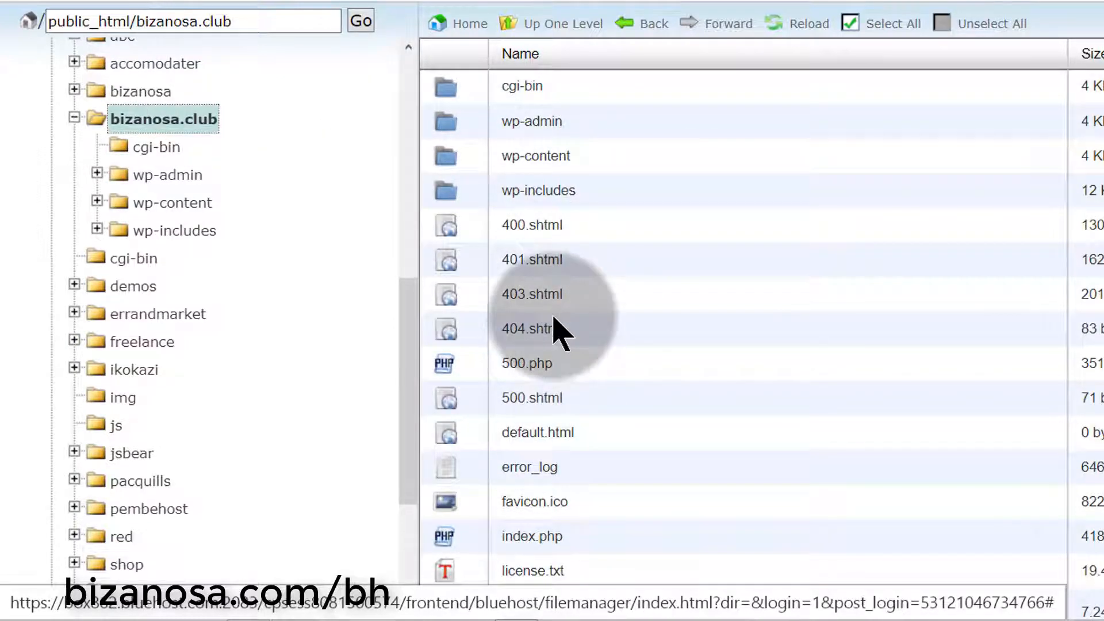
scroll(555, 330, down, 6)
scroll(555, 331, up, 6)
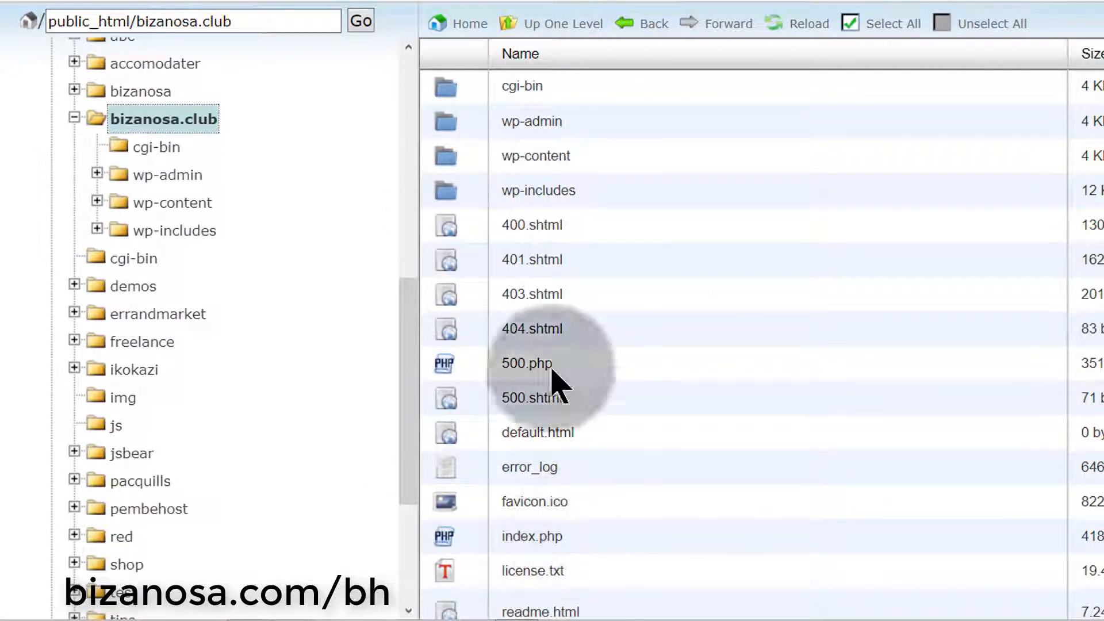
scroll(543, 246, down, 6)
scroll(543, 252, up, 6)
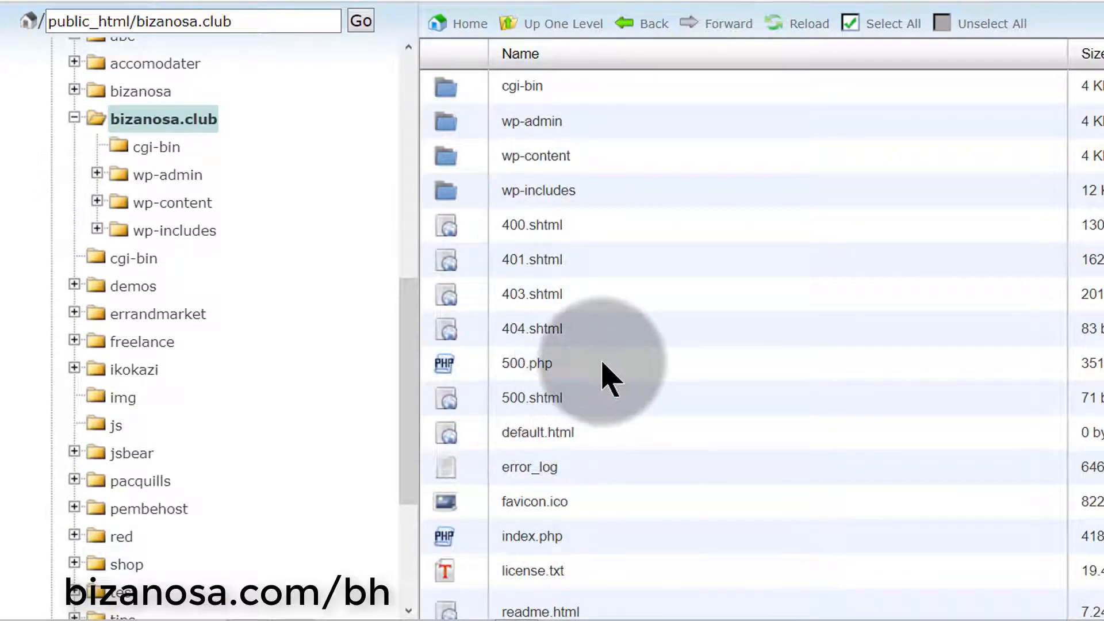
Select all files in bizanosa.club and compress them into a zip archive named wpbackup.zip.
click(535, 171)
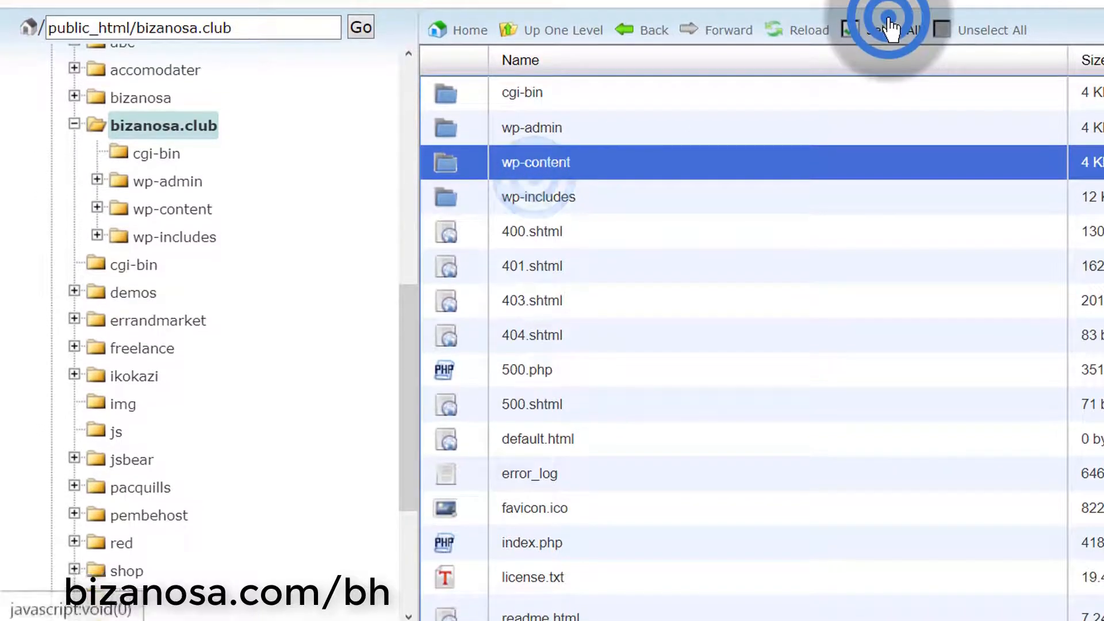
click(891, 23)
click(1019, 28)
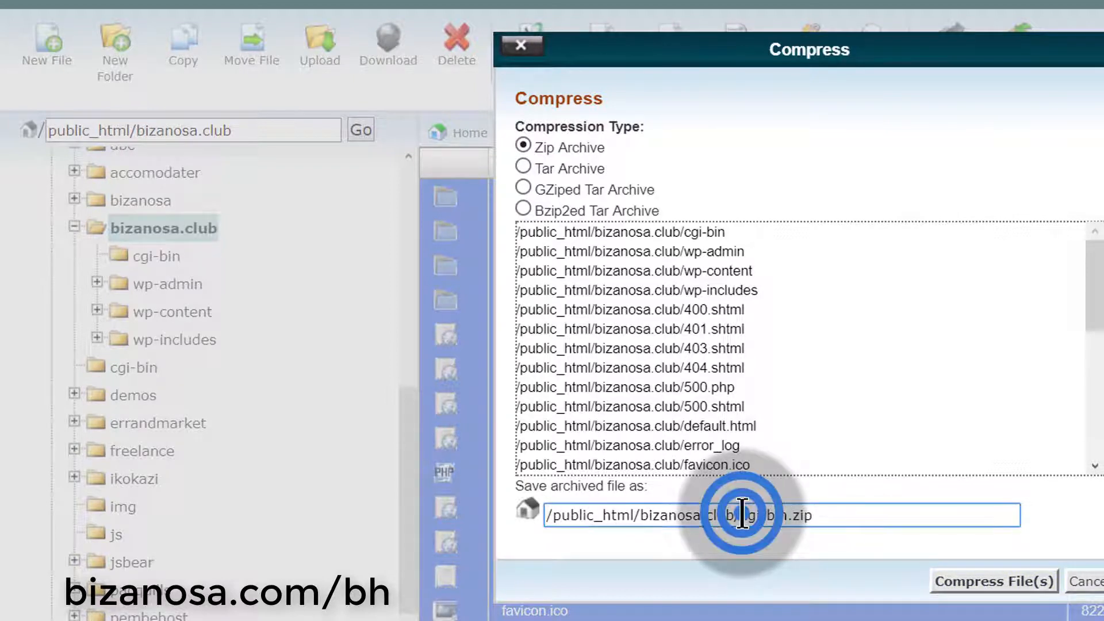
drag(741, 513, 779, 514)
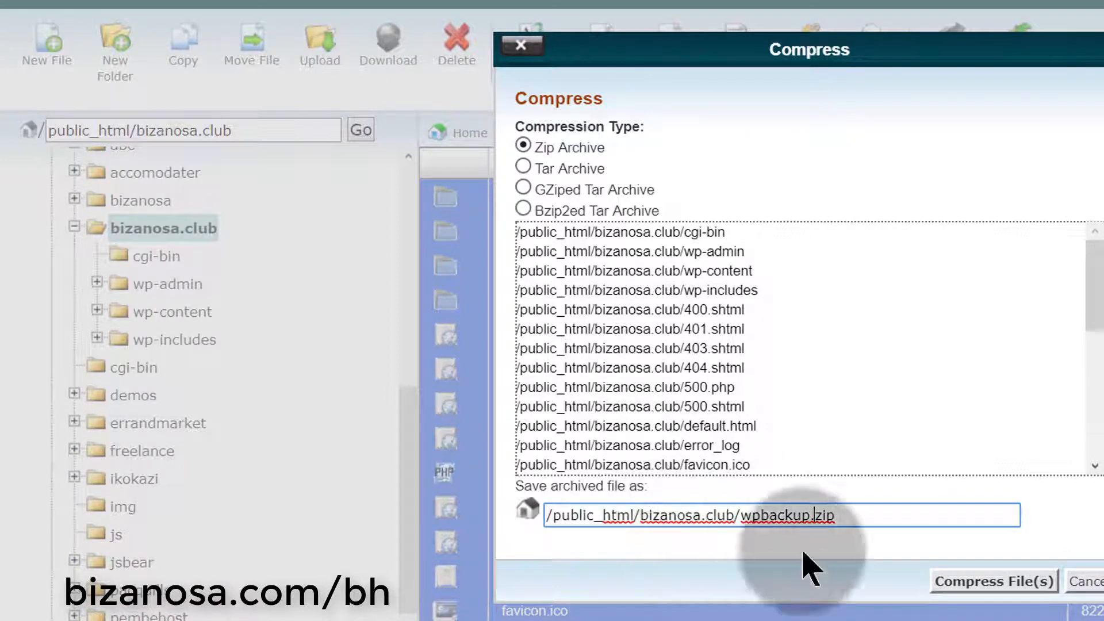
click(997, 584)
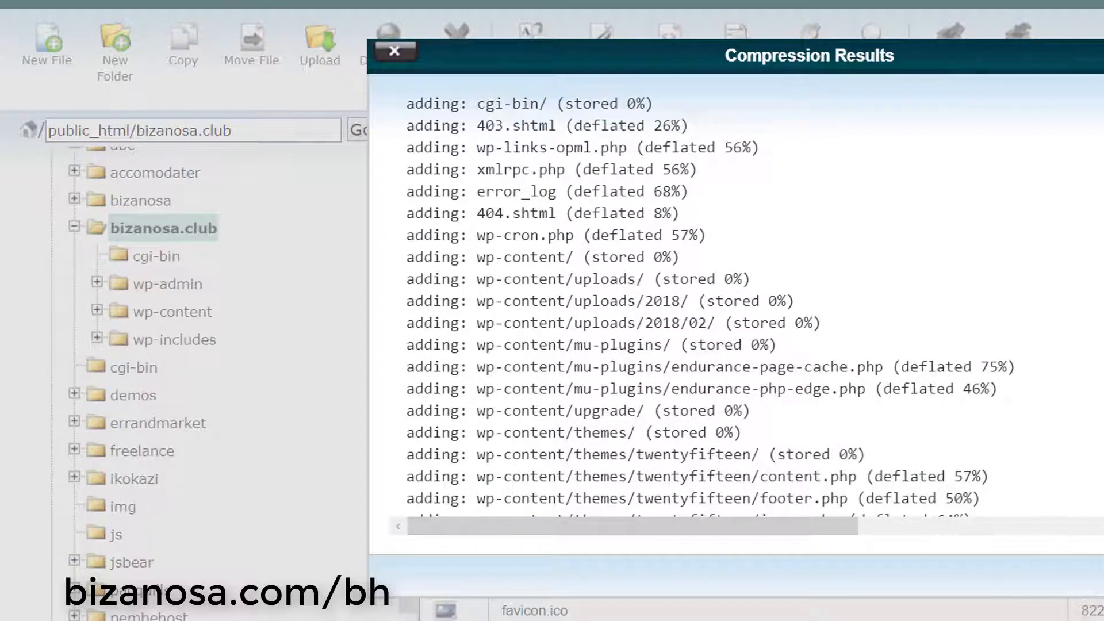
key(Escape)
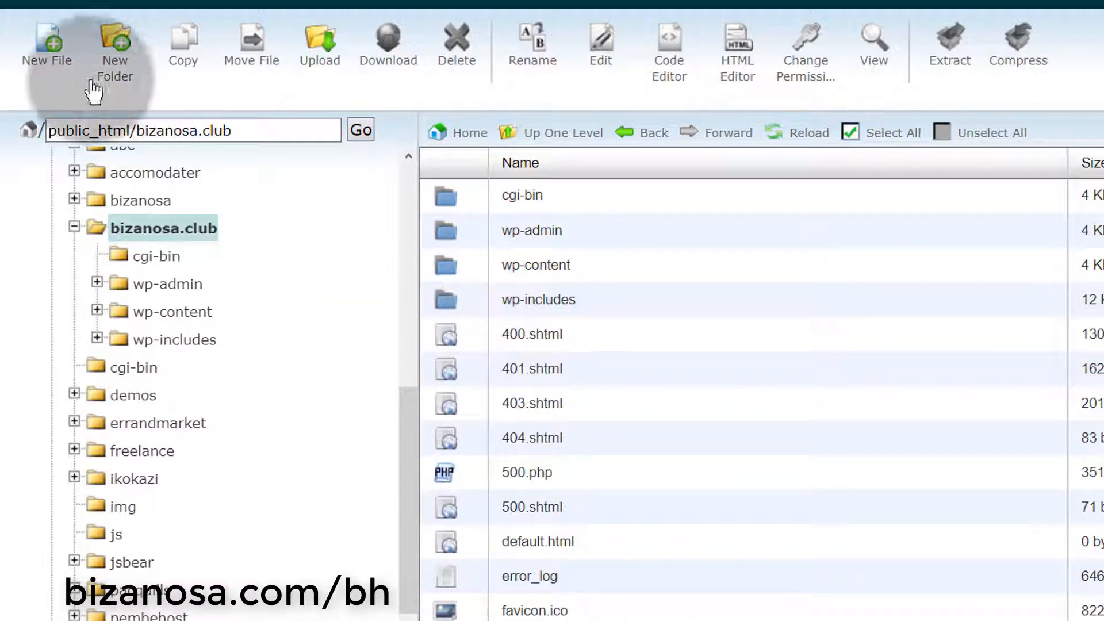
Create a new empty file named indes.phpp in the bizanosa.club folder.
click(46, 46)
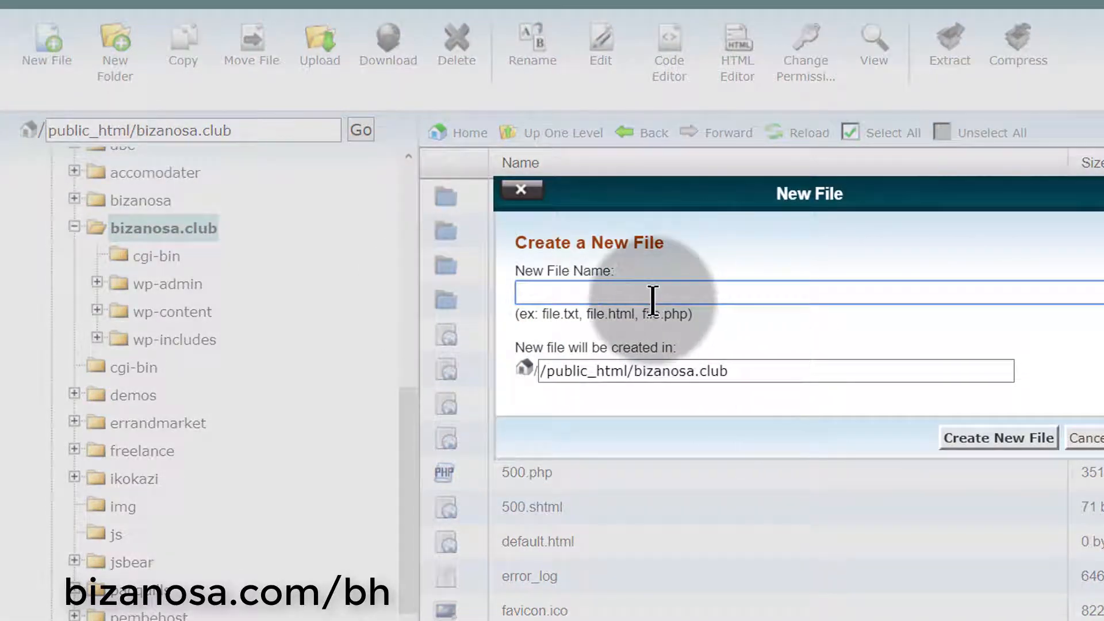
click(653, 300)
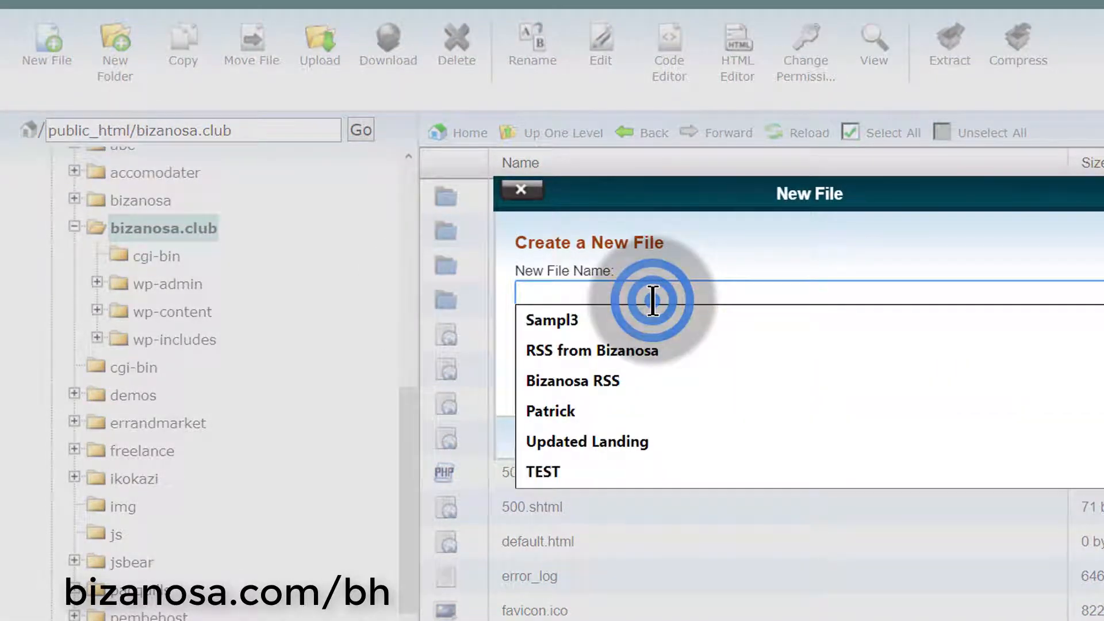
text(indes.phpp)
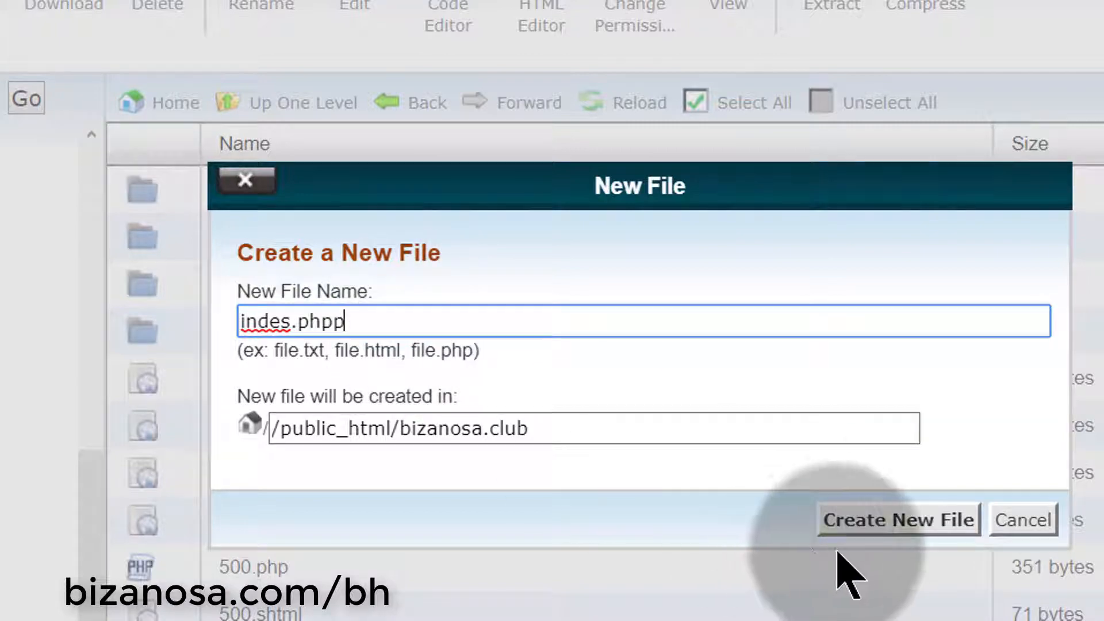
click(869, 518)
scroll(315, 352, down, 10)
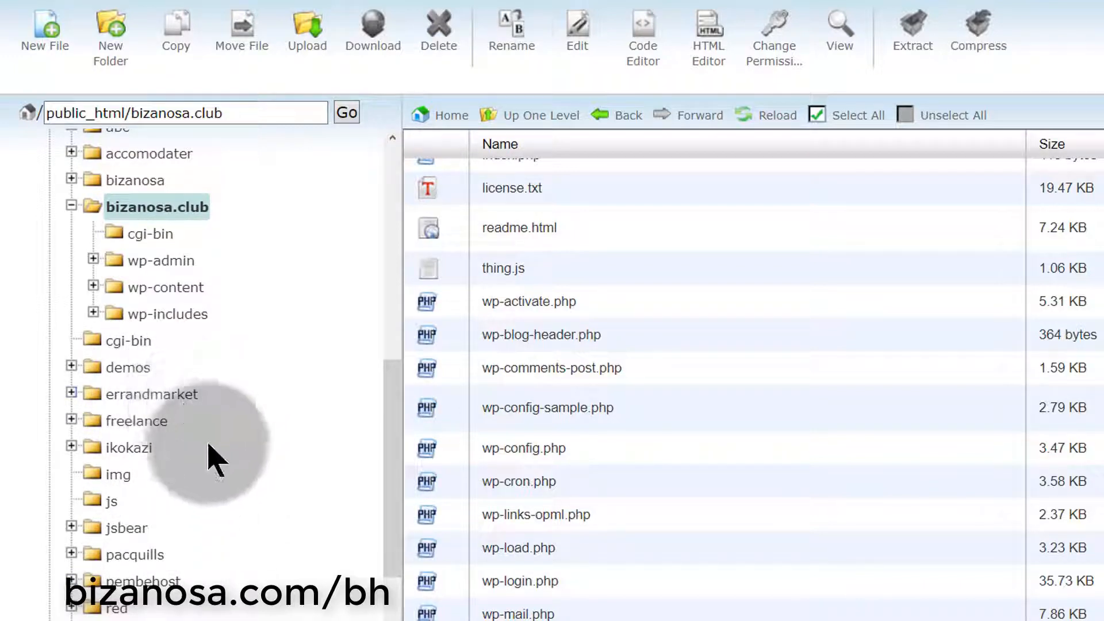
Bring up the file actions menu for 500.php.
scroll(593, 454, up, 5)
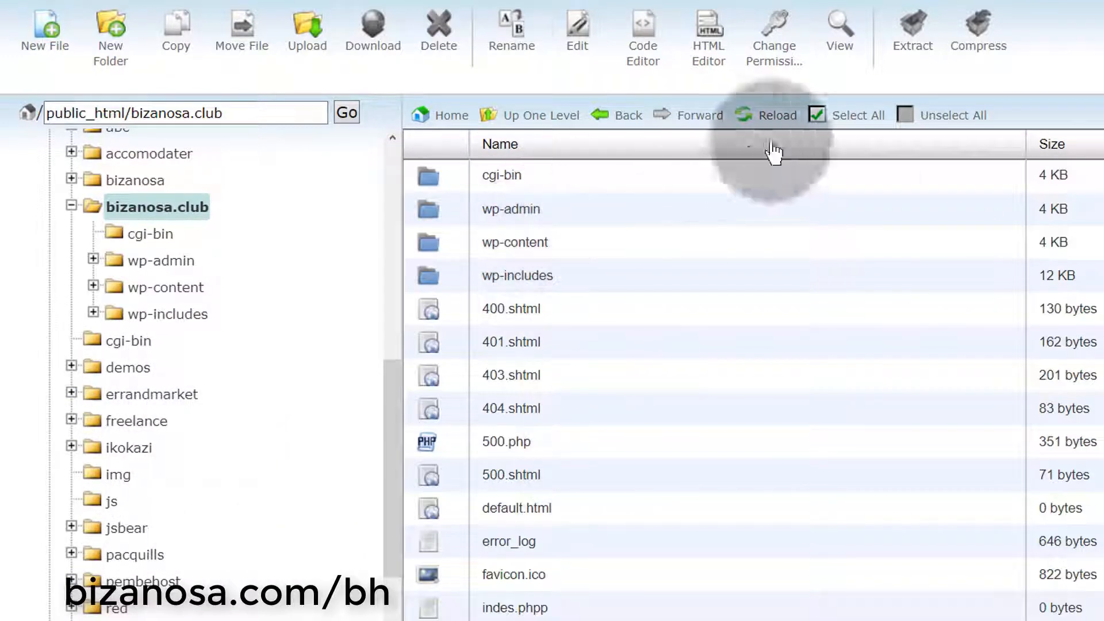
scroll(611, 518, down, 4)
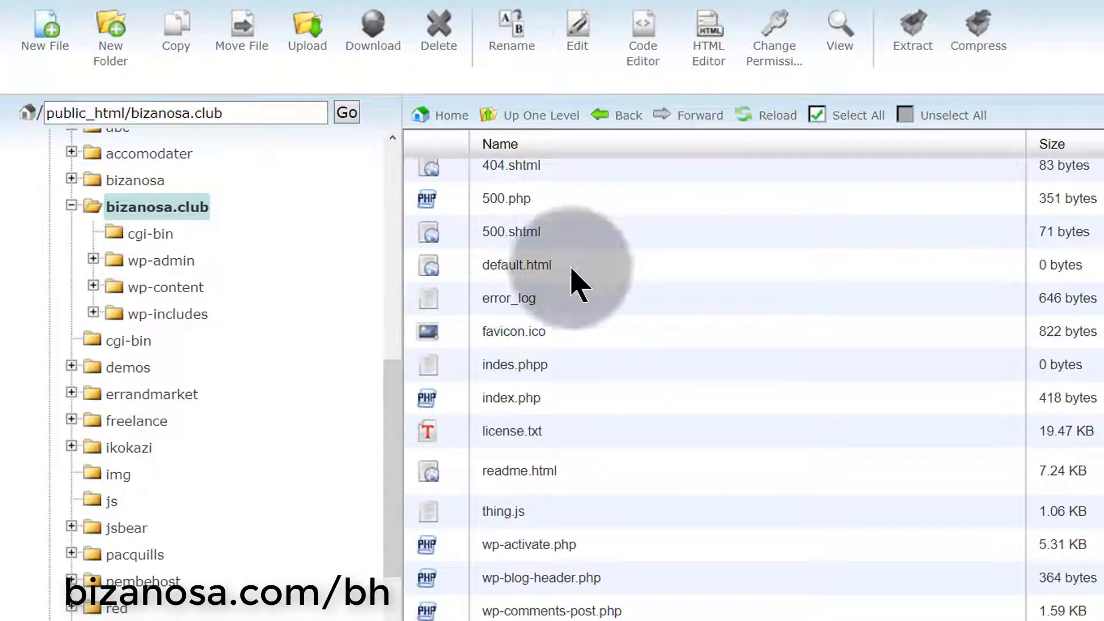
scroll(623, 377, up, 5)
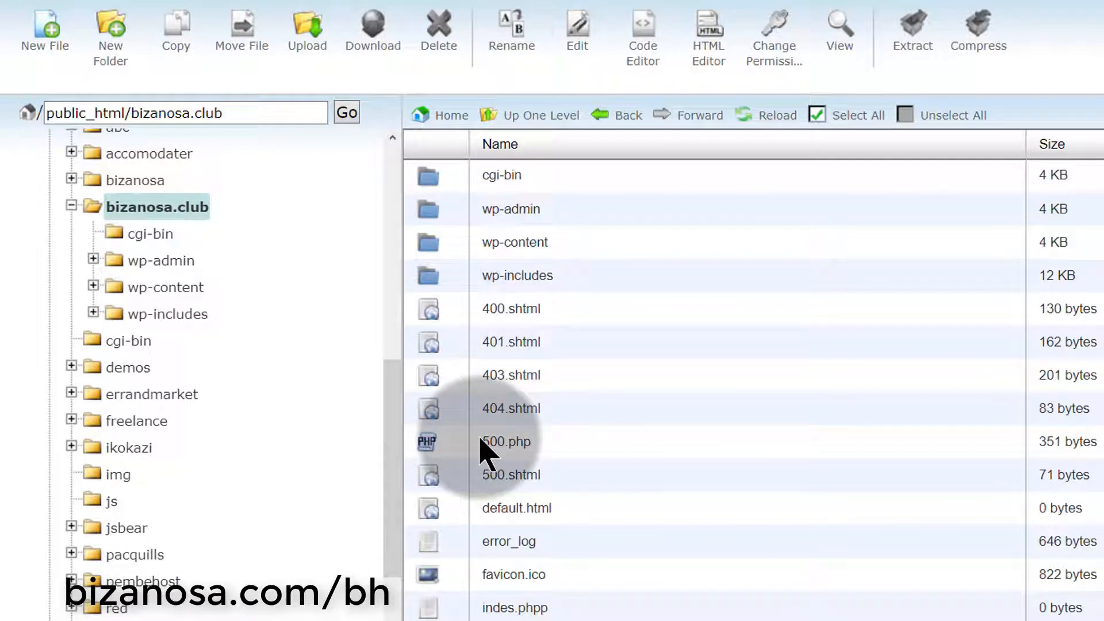
right_click(481, 441)
Open 500.php in the code editor, go to the end of line 7, and save it.
click(550, 446)
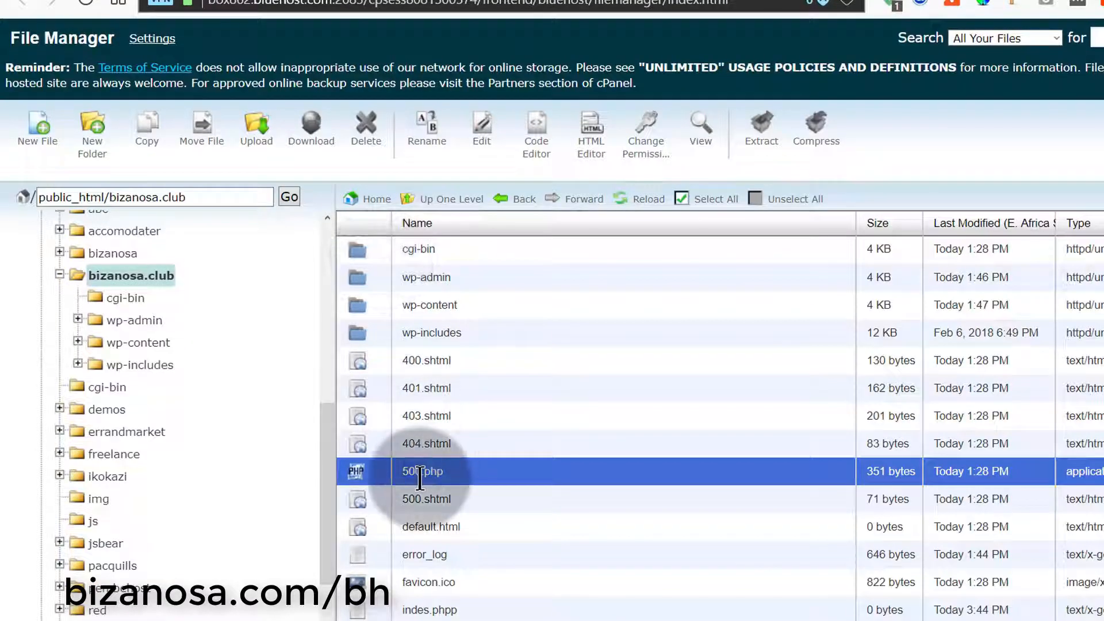
right_click(420, 479)
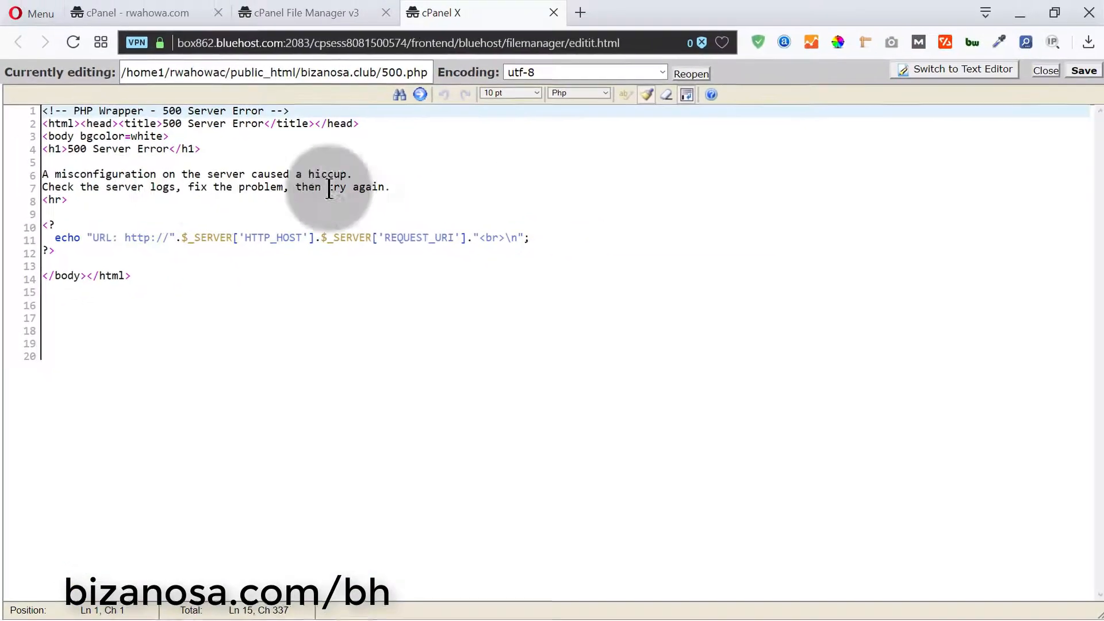
click(393, 187)
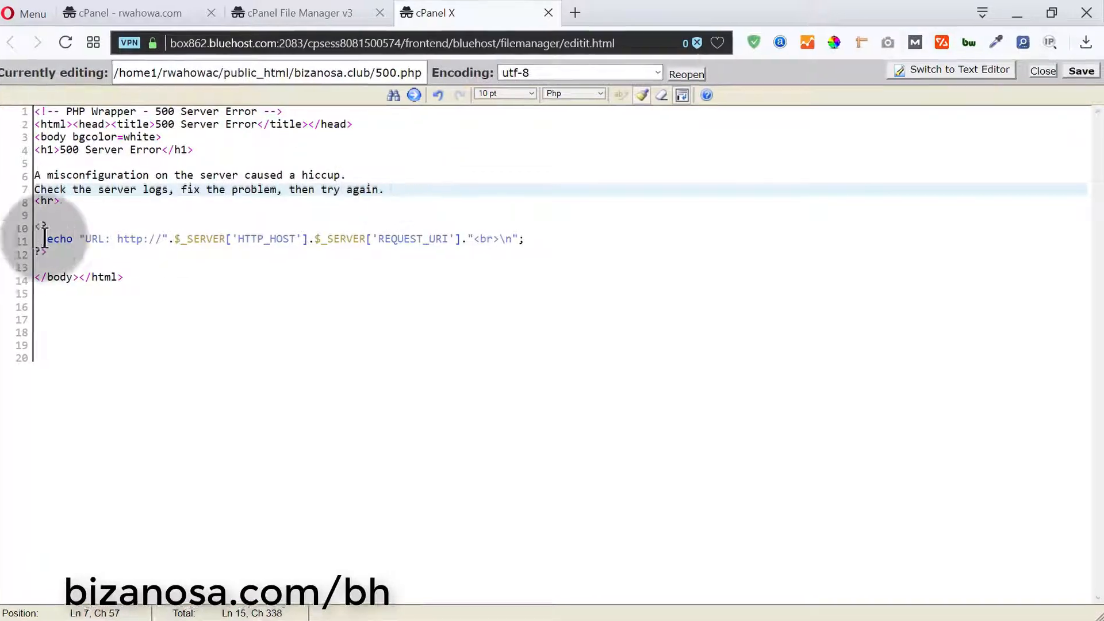
click(1081, 70)
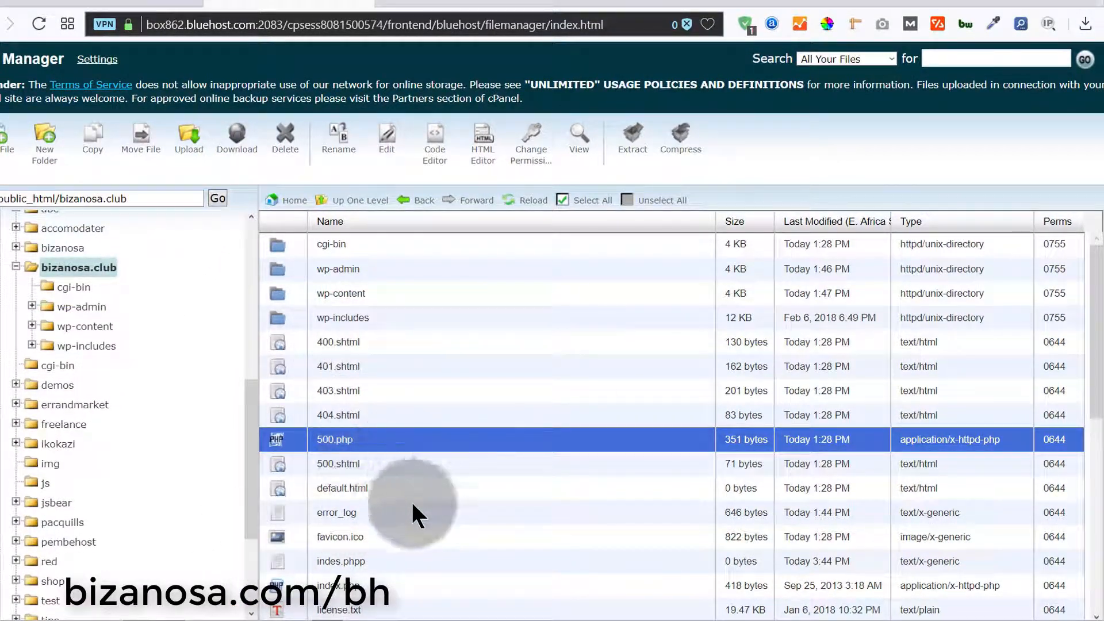
Select license.txt and the 22.56 MB backup archive, then browse into wp-content/plugins.
scroll(375, 389, down, 3)
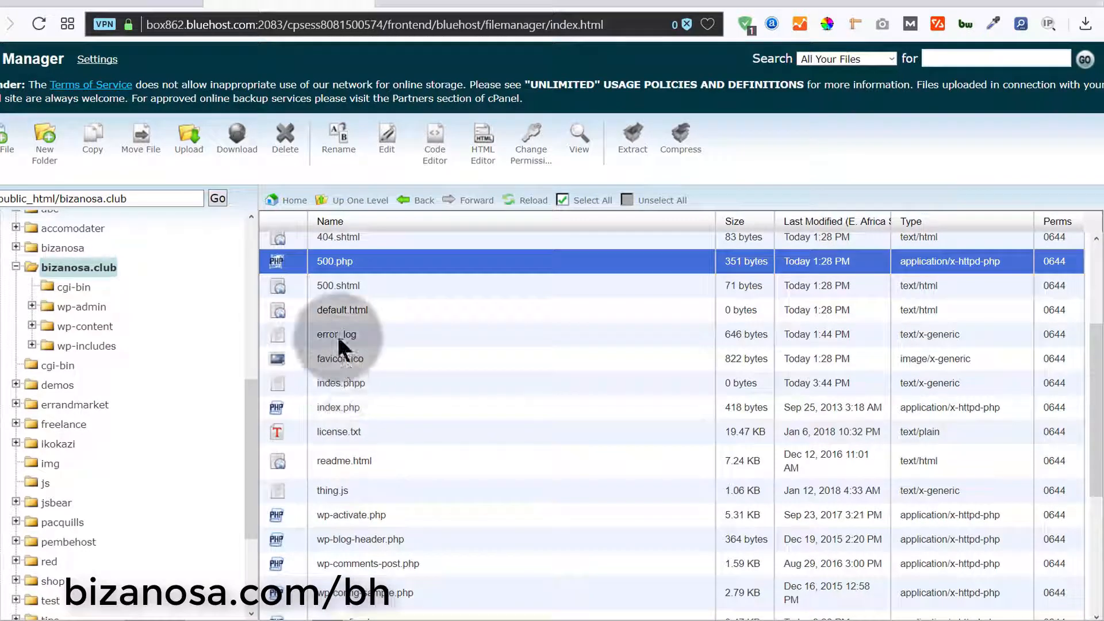
click(354, 436)
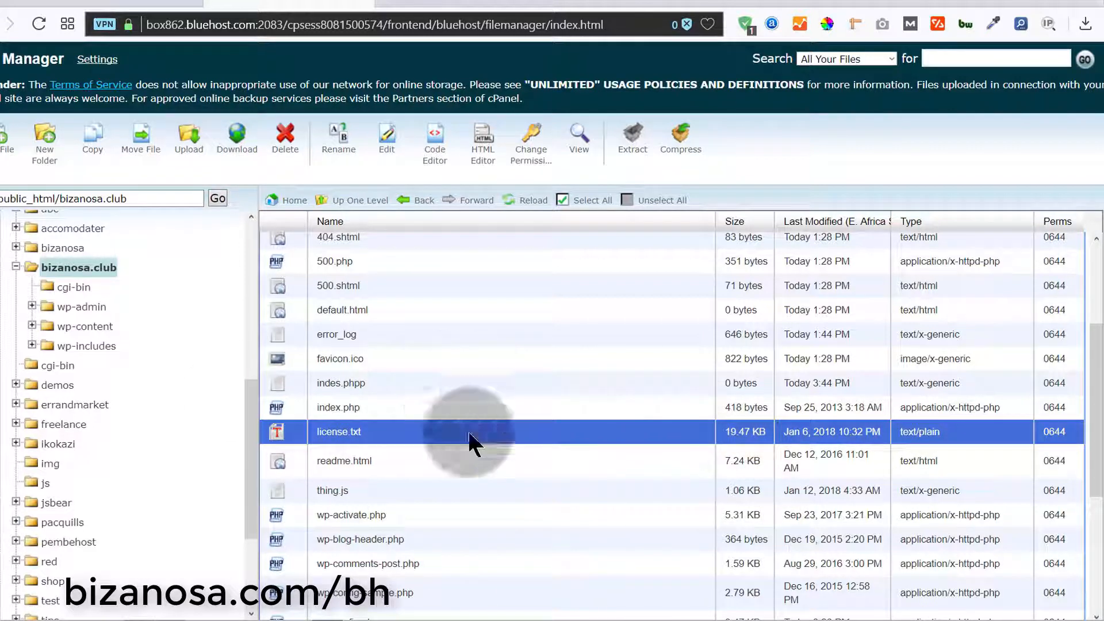
scroll(425, 616, down, 4)
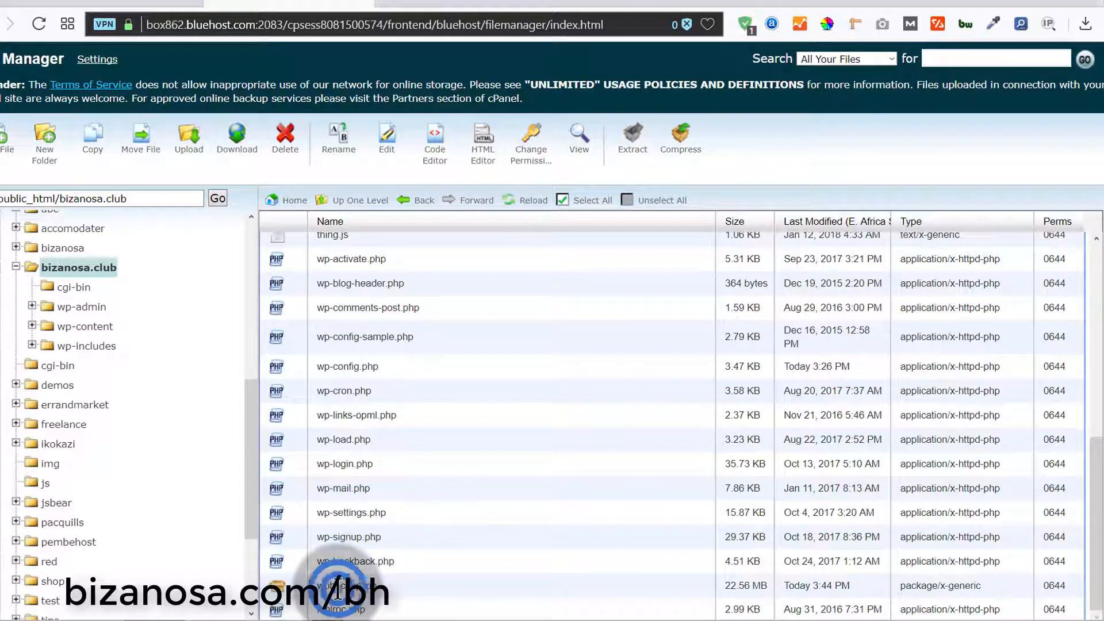
click(428, 585)
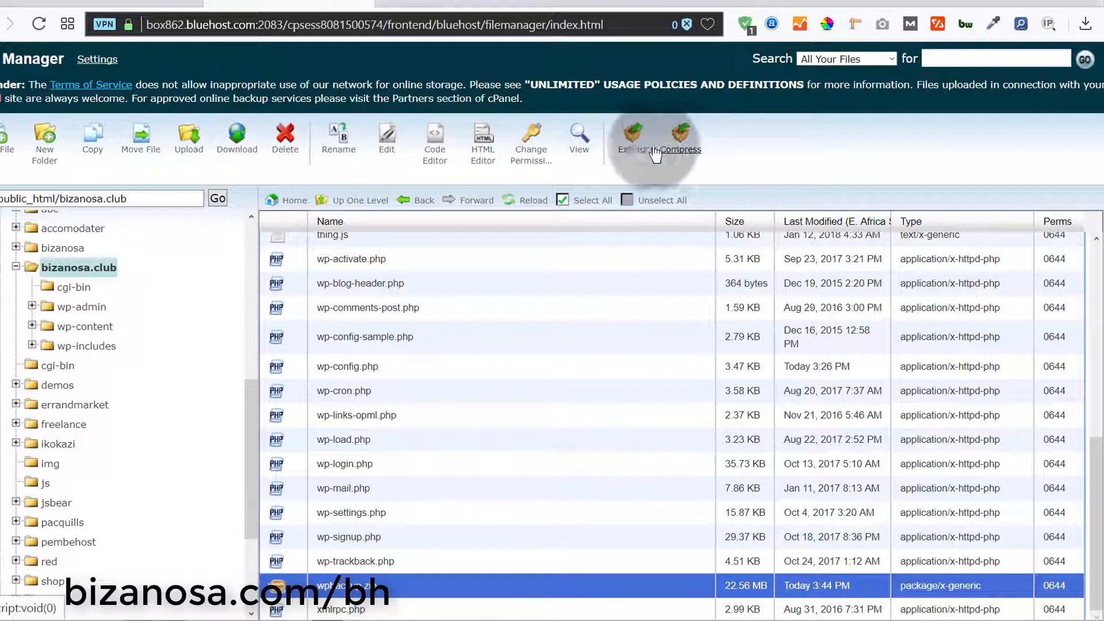
scroll(500, 337, up, 5)
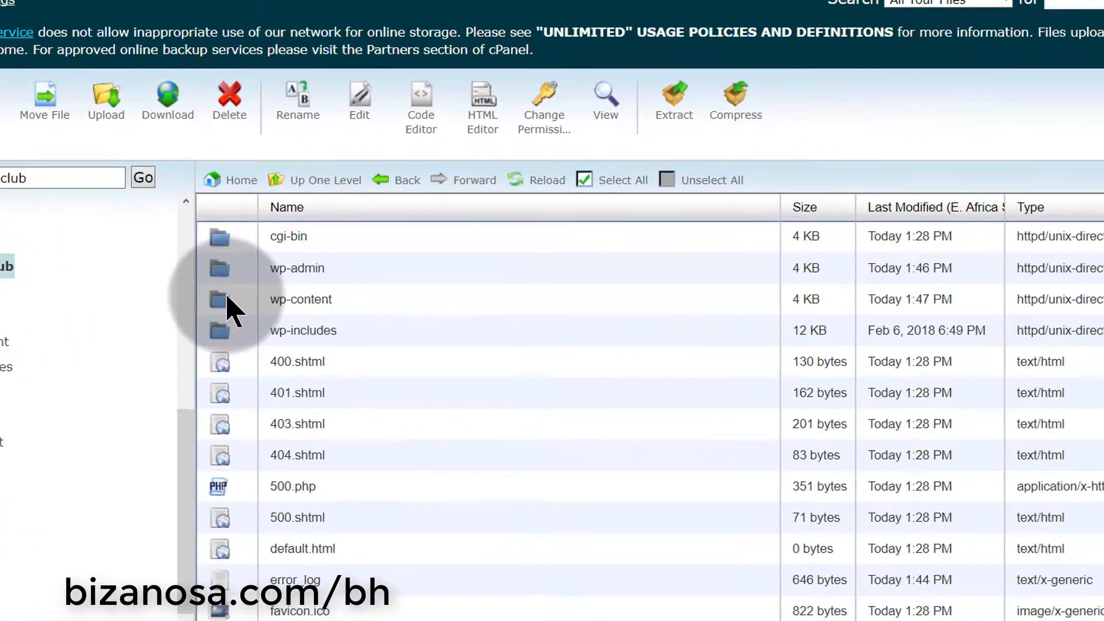
click(282, 291)
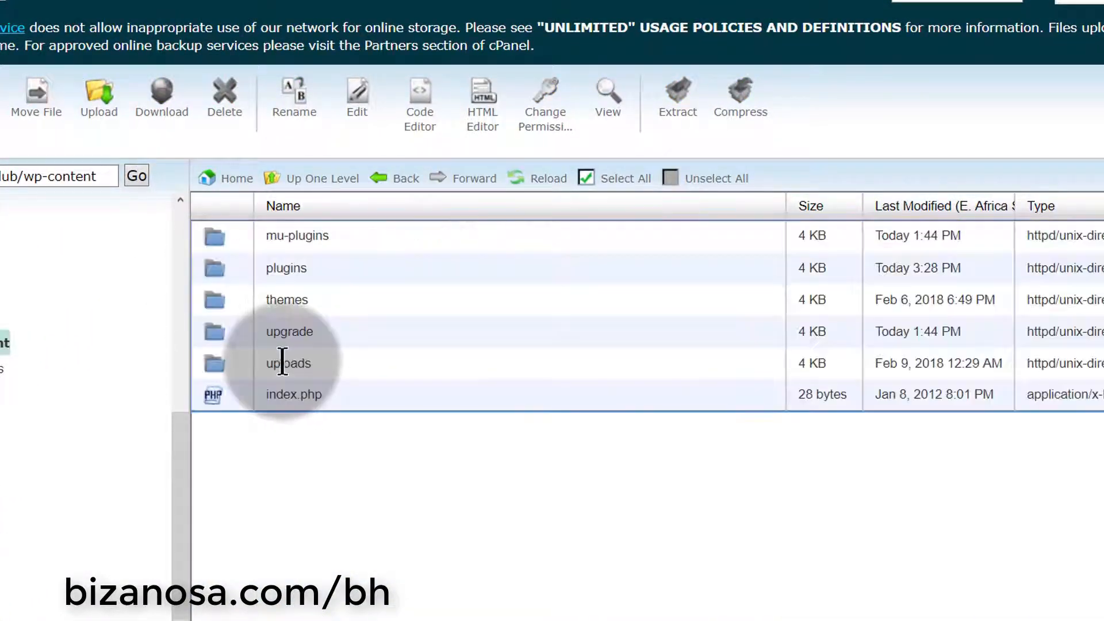
click(223, 273)
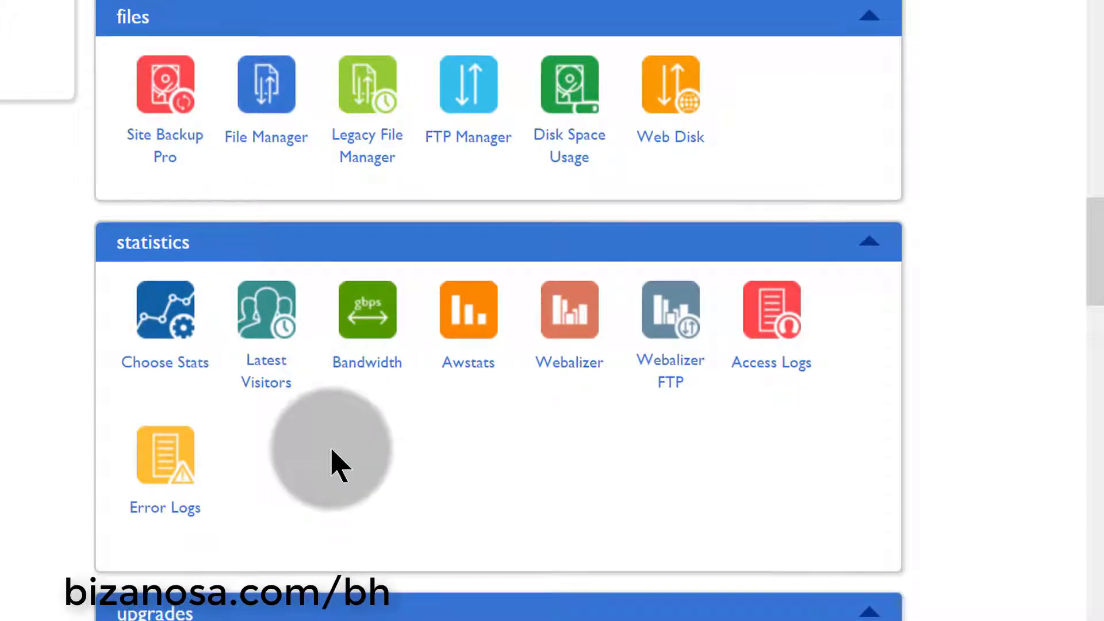
scroll(325, 428, up, 8)
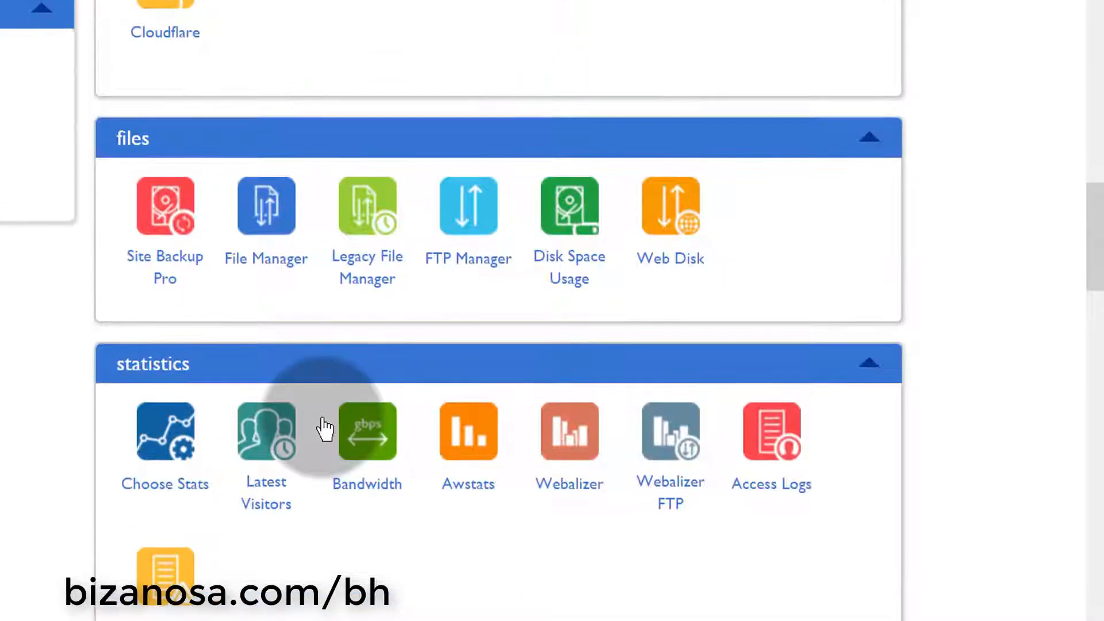
scroll(325, 428, down, 6)
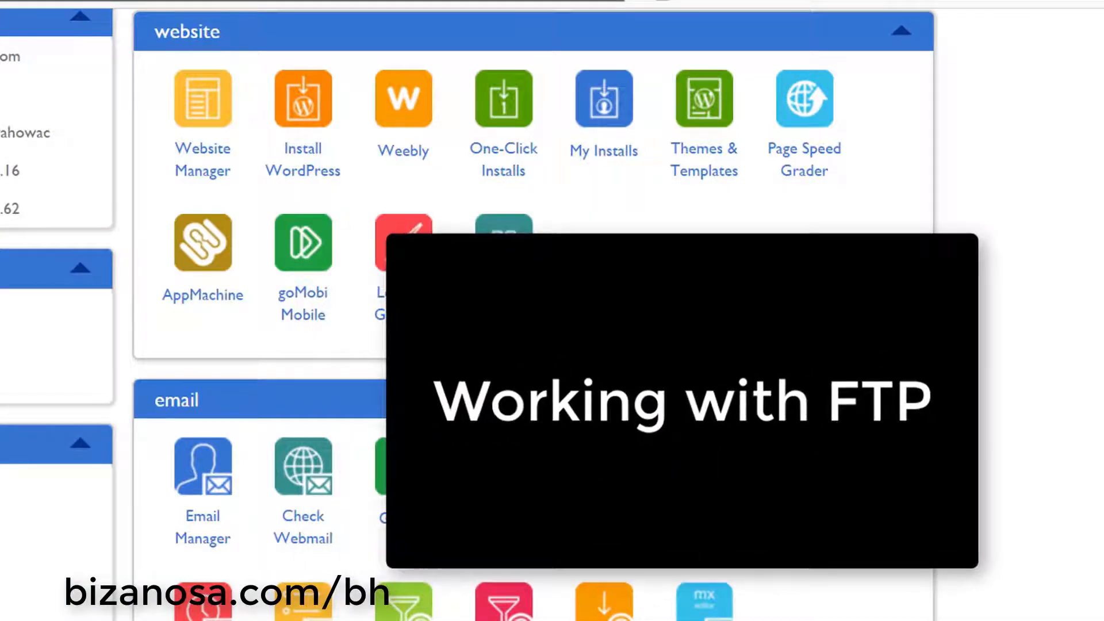
click(1018, 307)
scroll(1018, 311, down, 15)
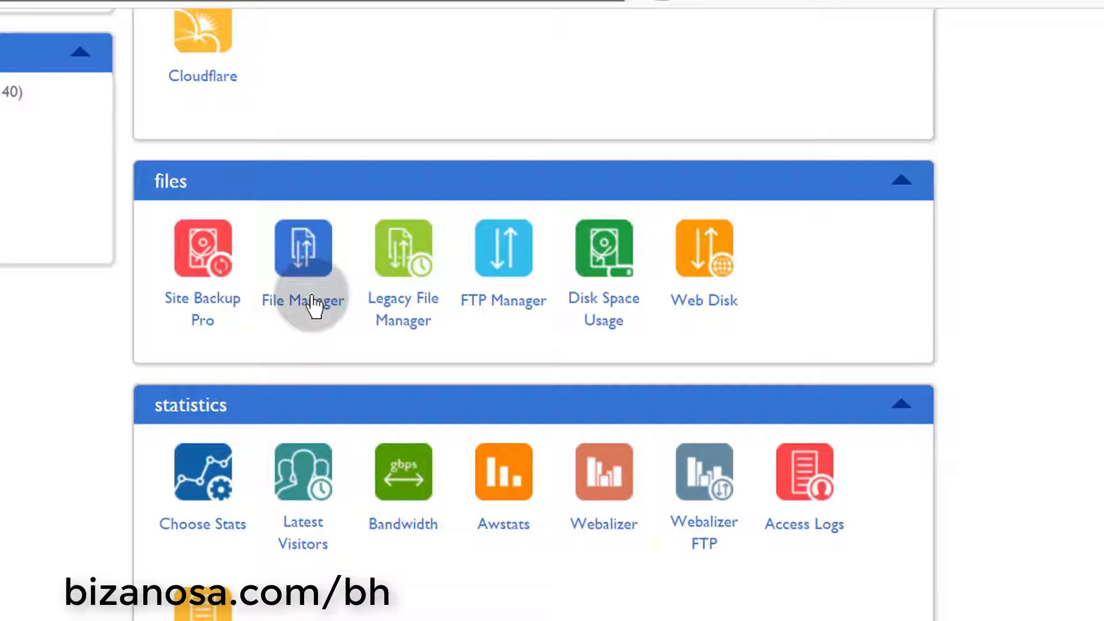
Open the FTP Accounts page from FTP Manager in a new browser tab.
right_click(511, 287)
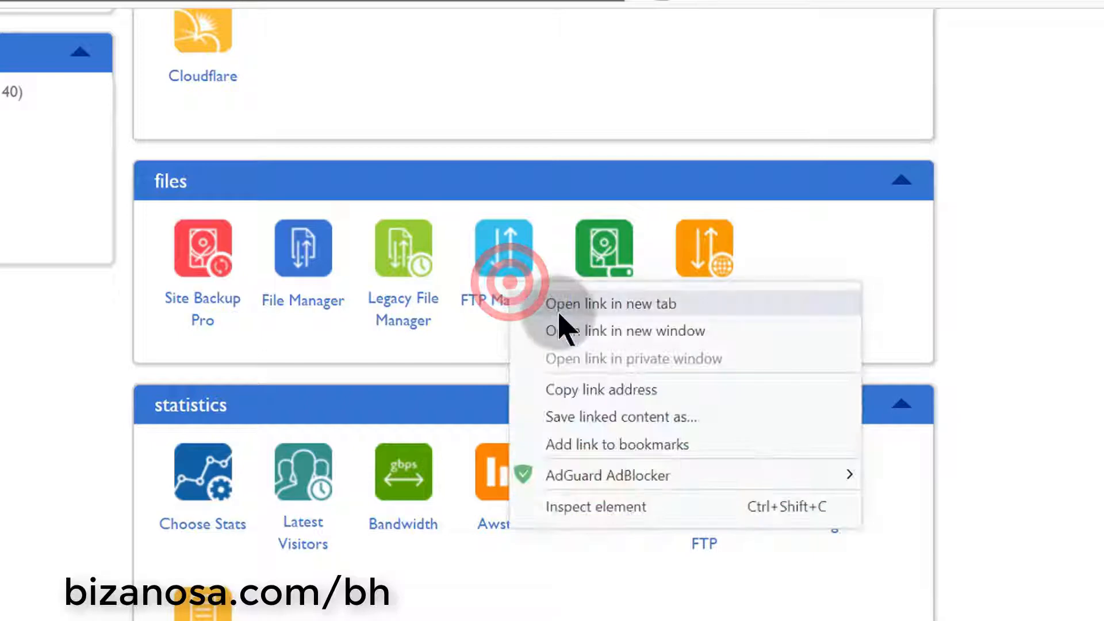
click(567, 320)
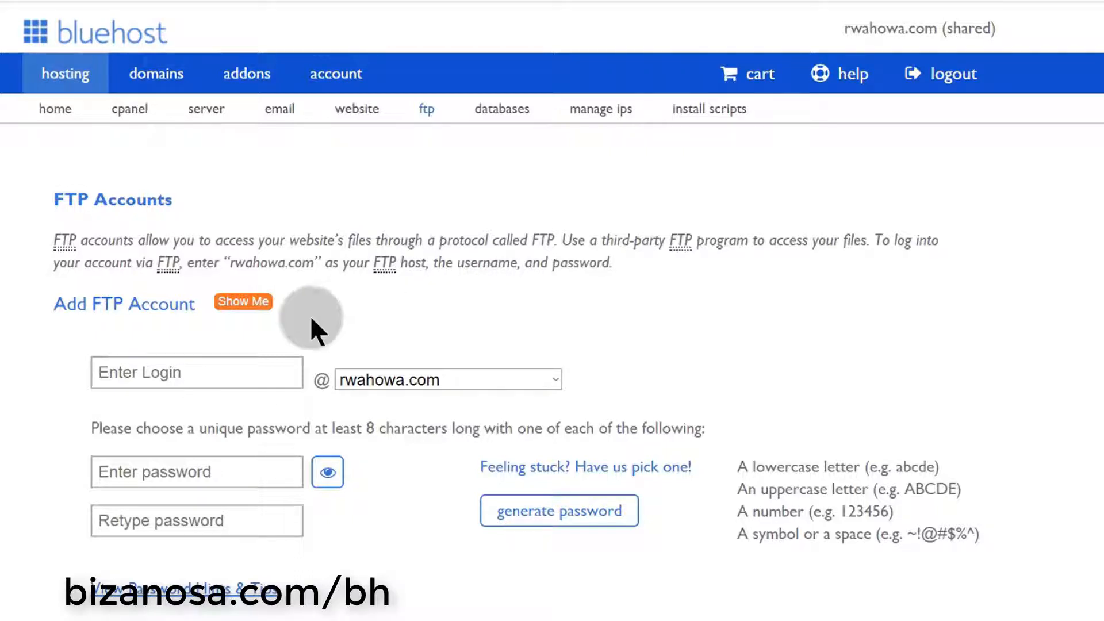
click(149, 377)
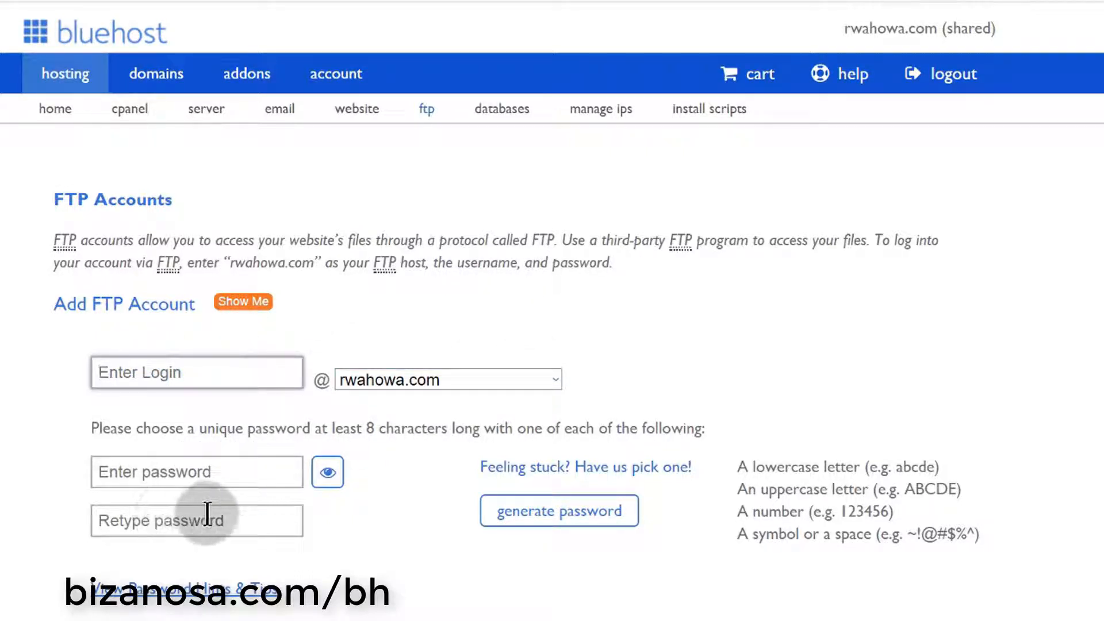
Point out the password requirements and enter the new FTP account's login name.
drag(736, 464, 1003, 543)
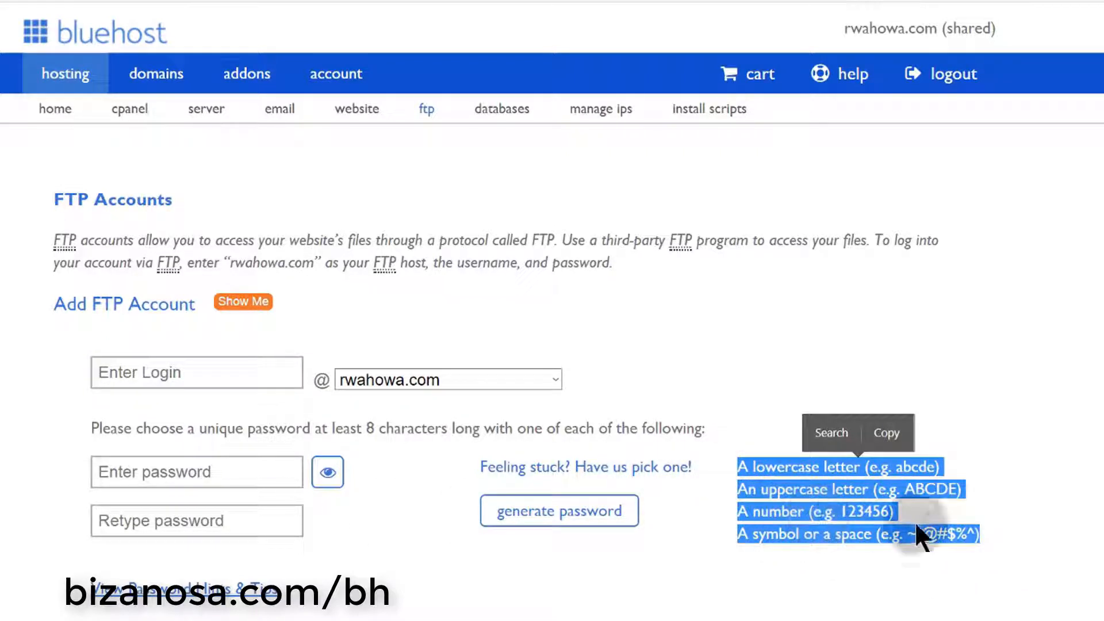
click(703, 571)
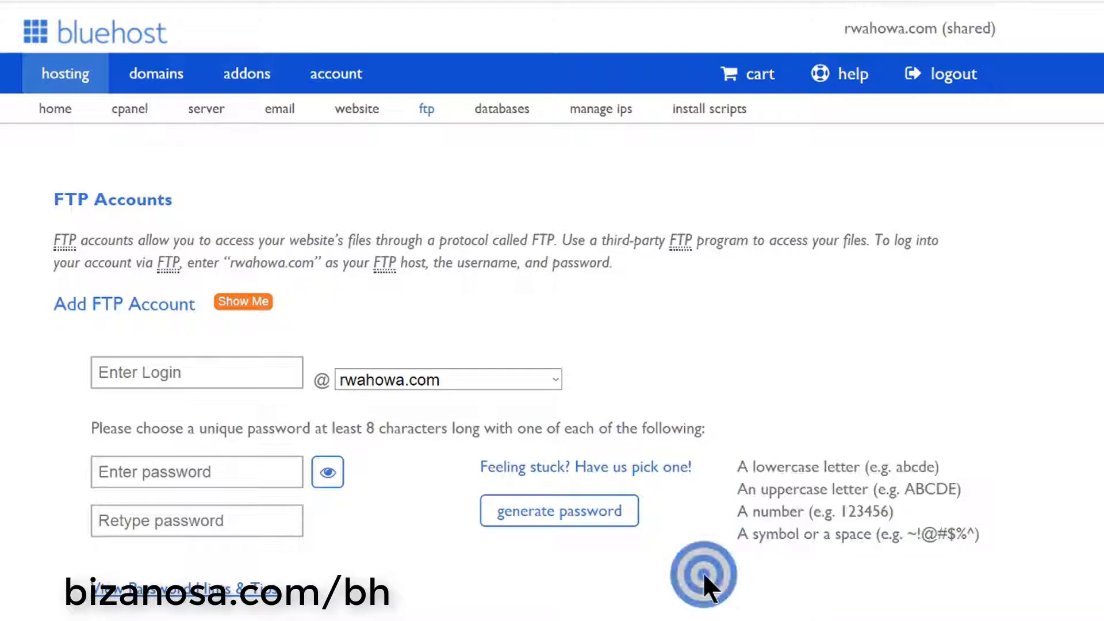
scroll(319, 569, down, 3)
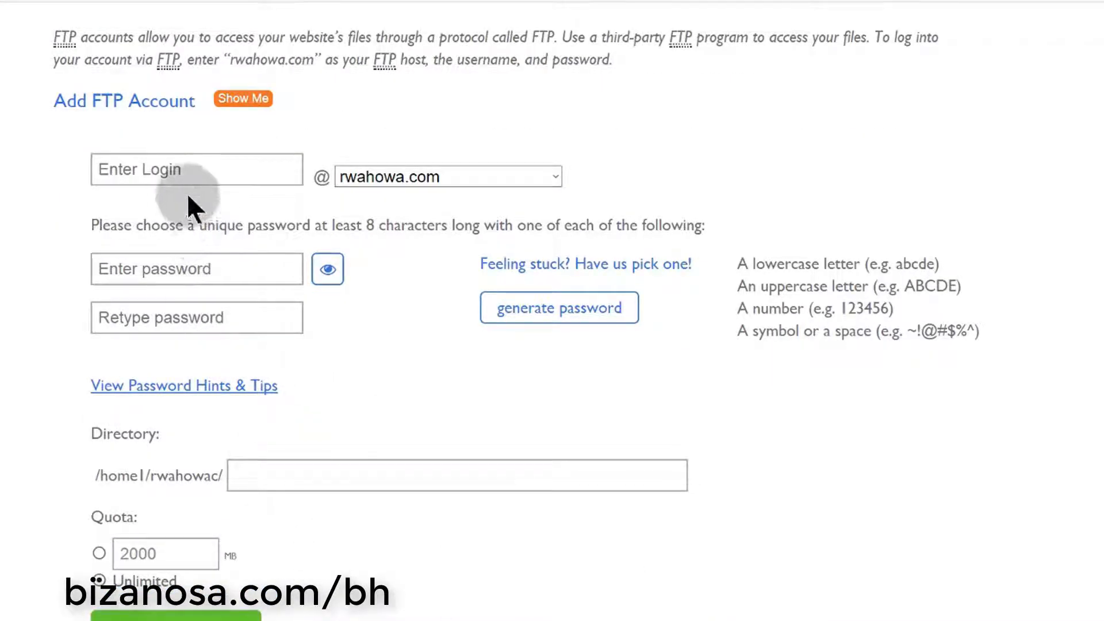
click(189, 169)
text(1)
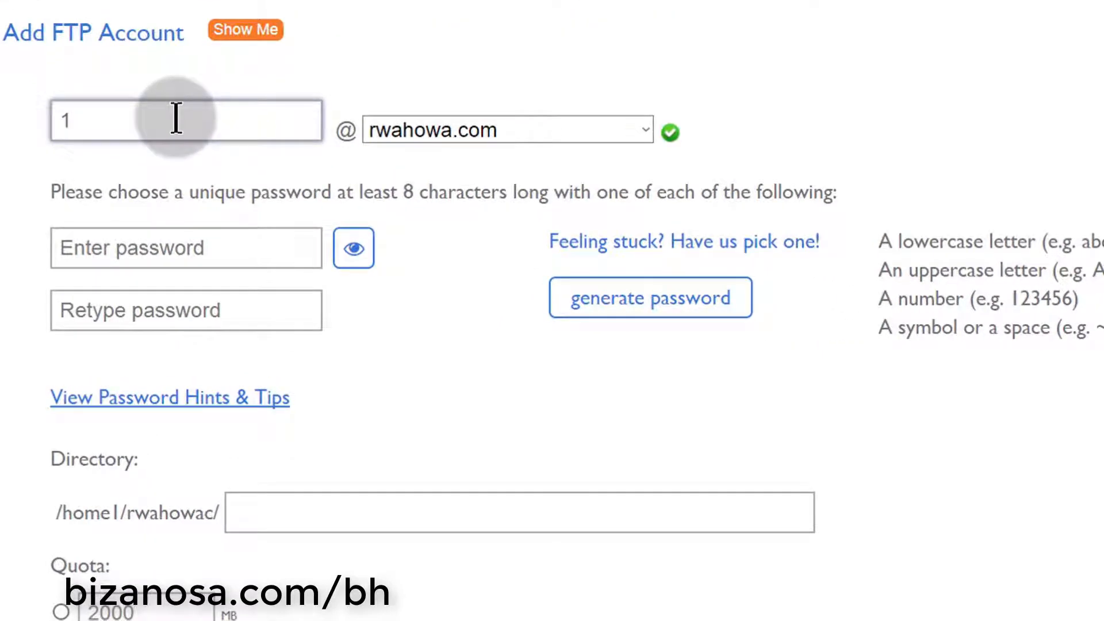
key(BackSpace)
text(2rwahowa)
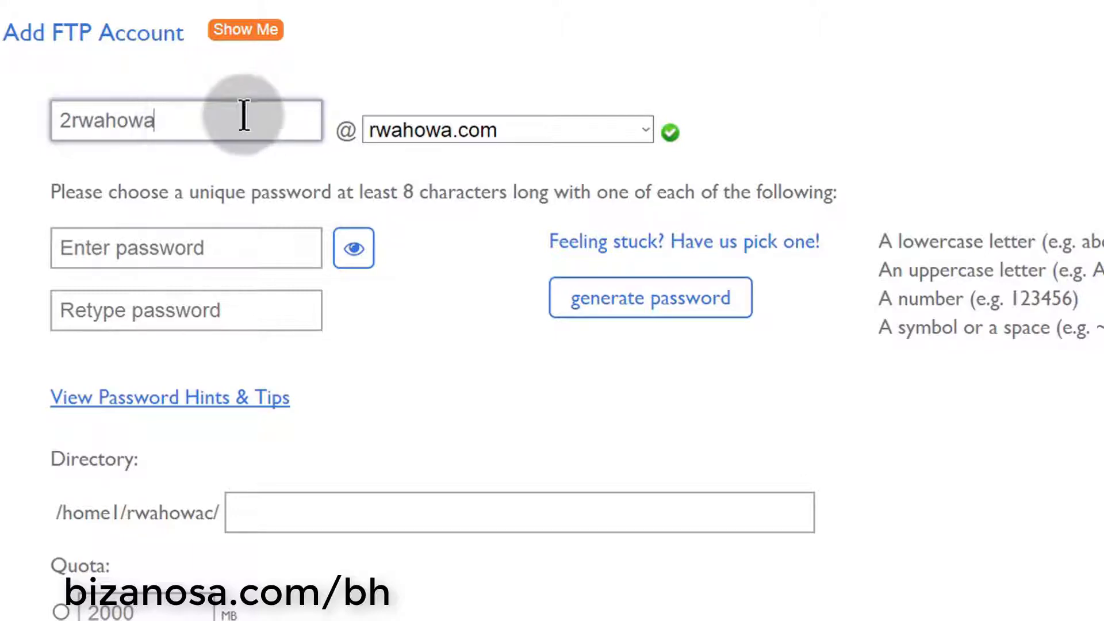
Choose bizanosa.club as the account's domain and type the account password.
click(501, 127)
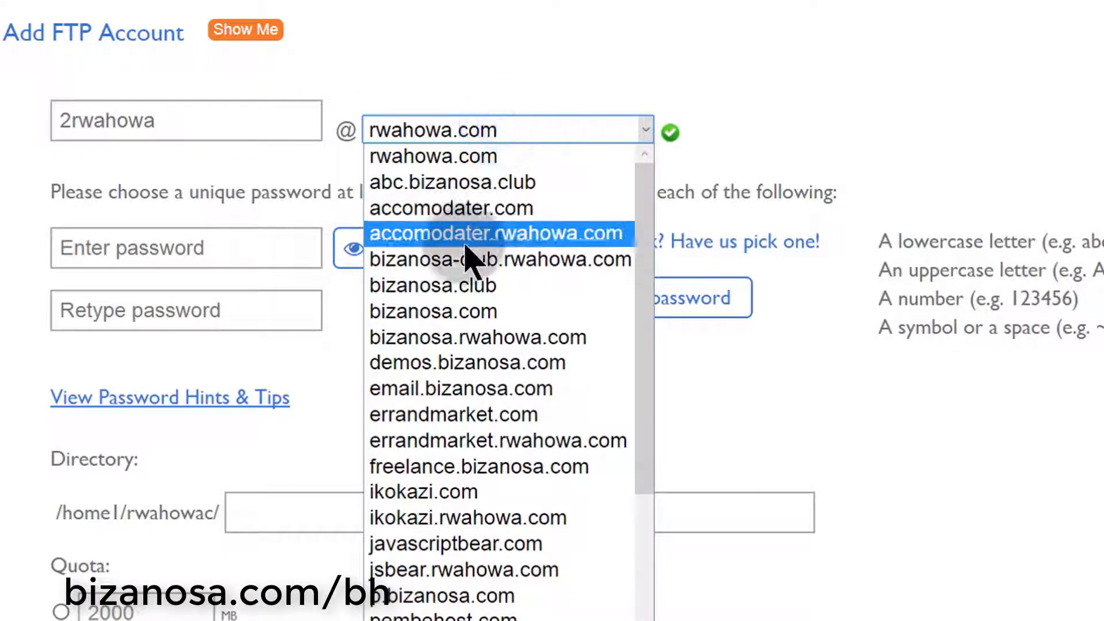
click(474, 286)
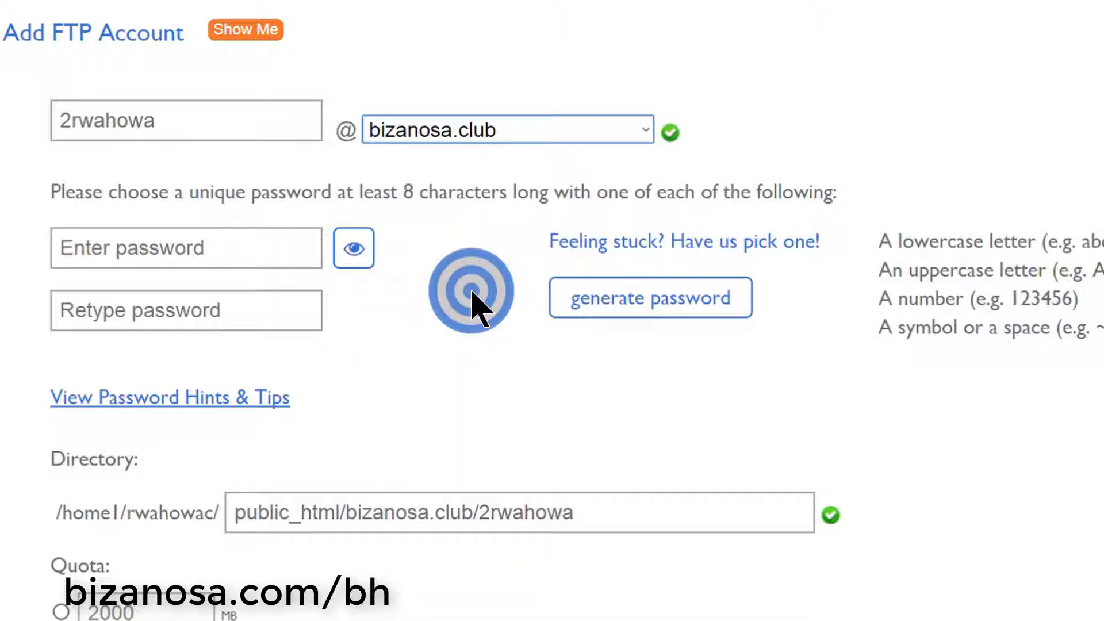
click(195, 253)
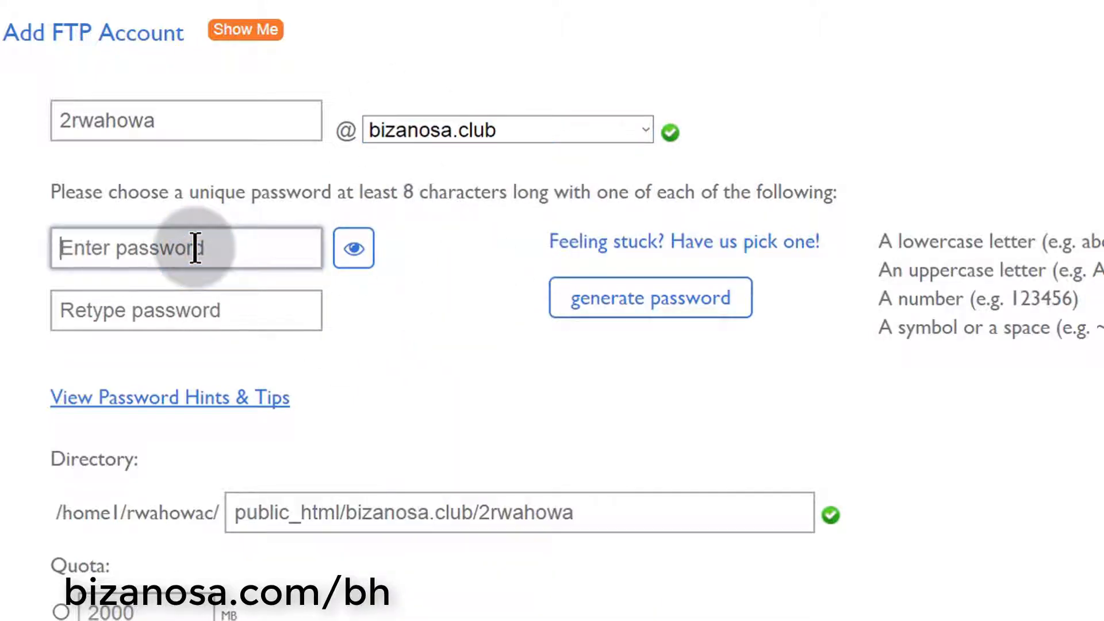
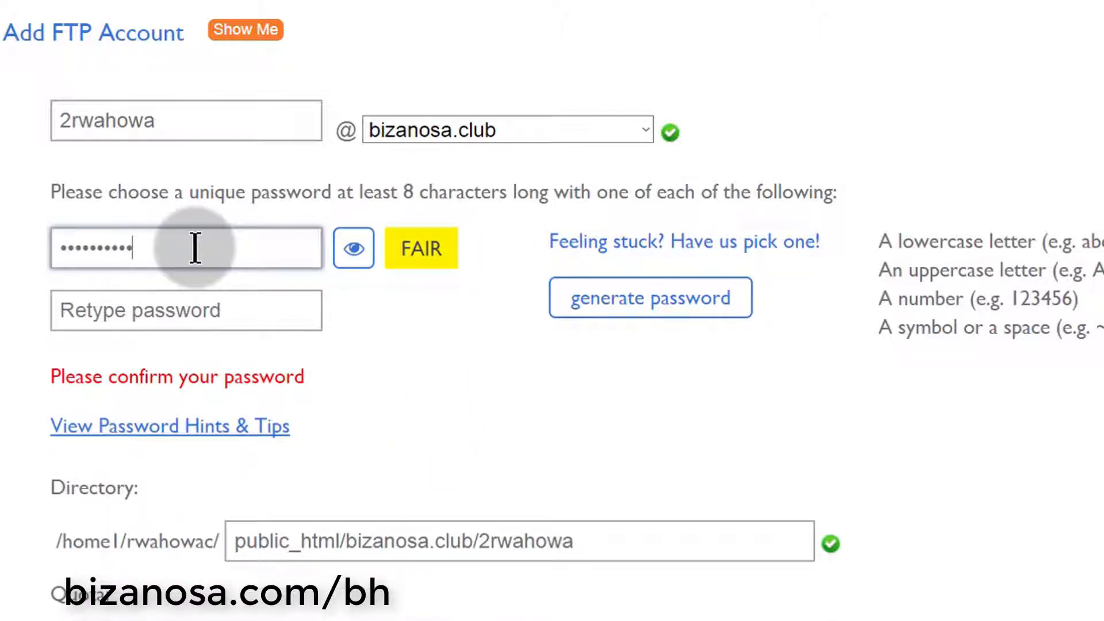
click(224, 317)
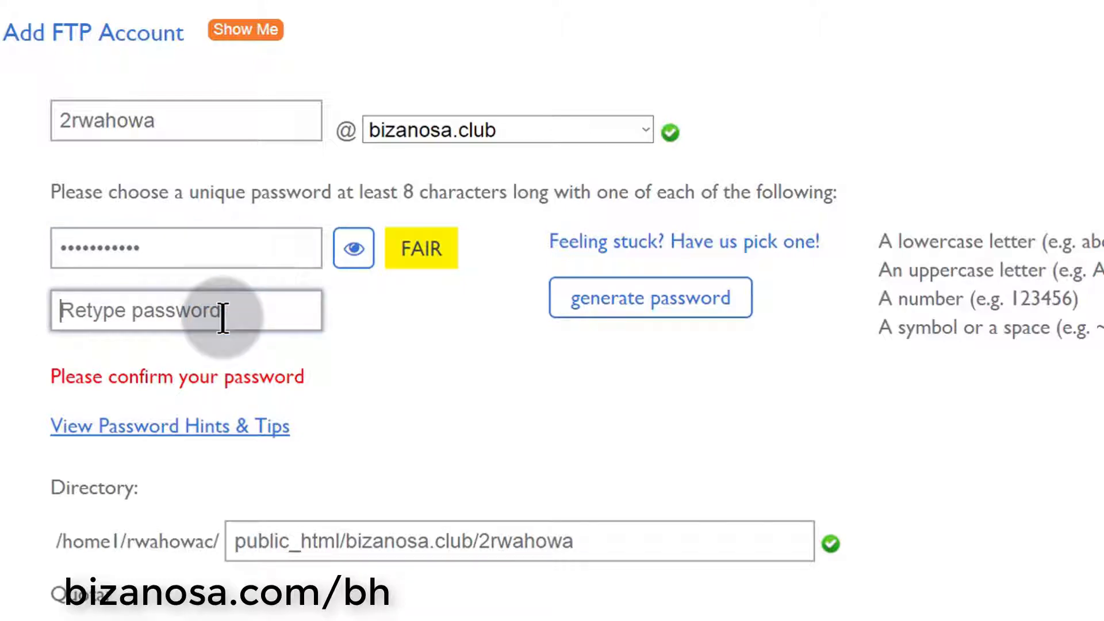
Retype the password and check the directory path reads public_html/bizanosa.club/.
text(•••••••••••)
scroll(394, 382, down, 5)
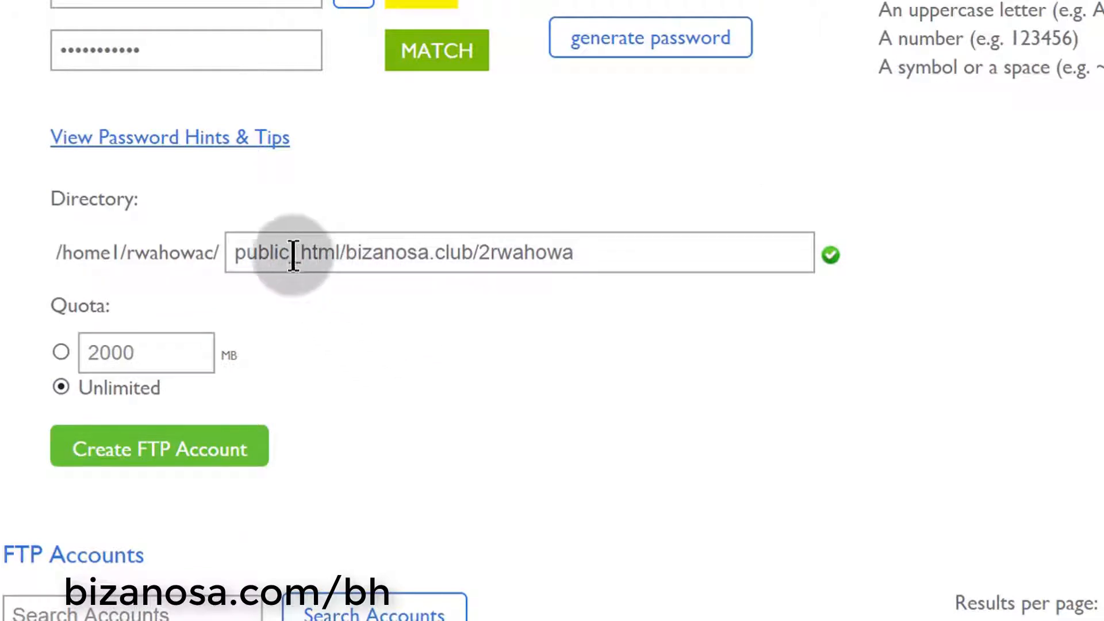
drag(238, 253, 584, 253)
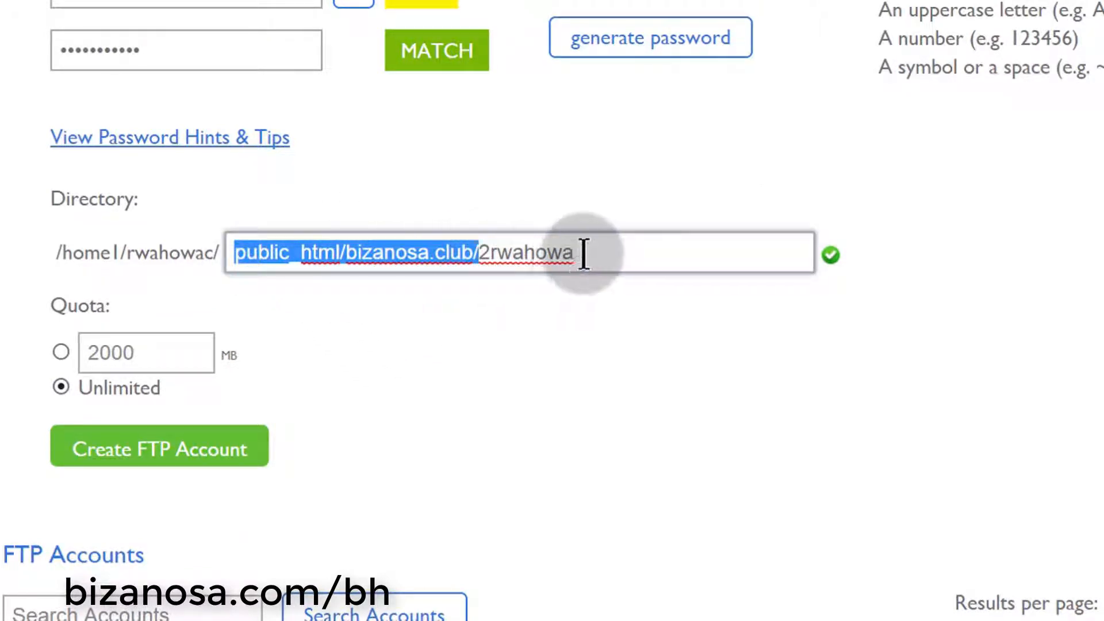
click(583, 253)
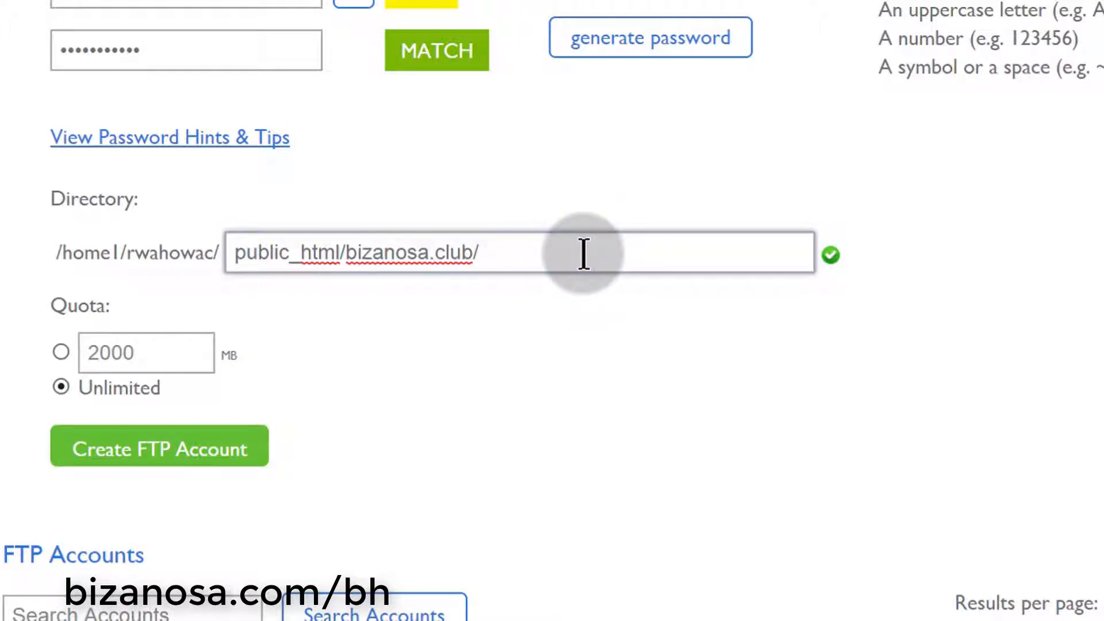
click(473, 348)
drag(347, 252, 473, 251)
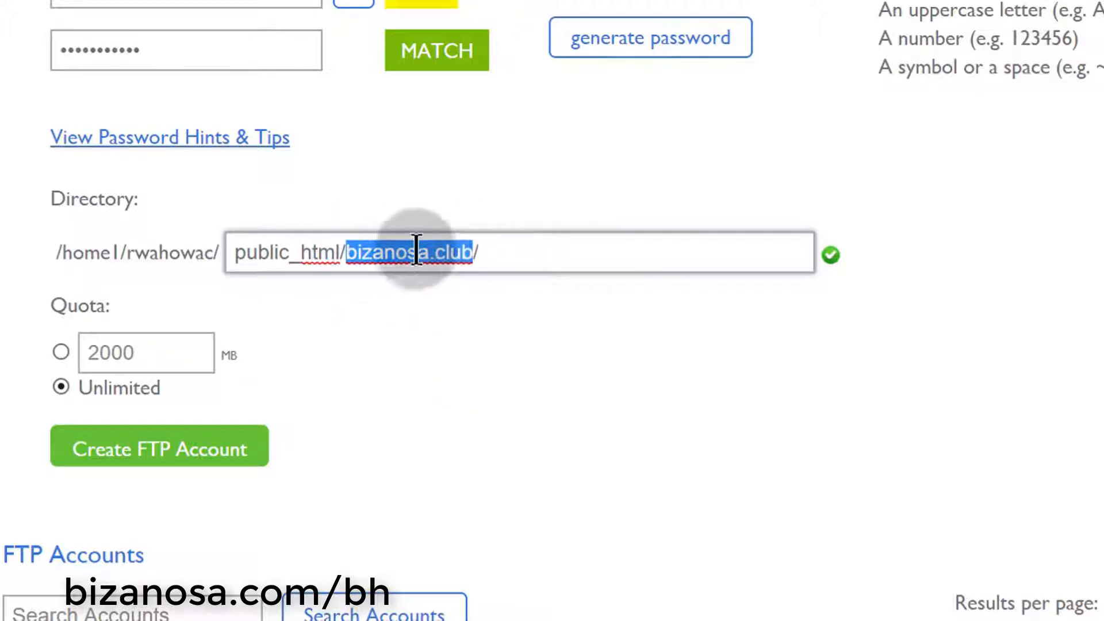
click(494, 252)
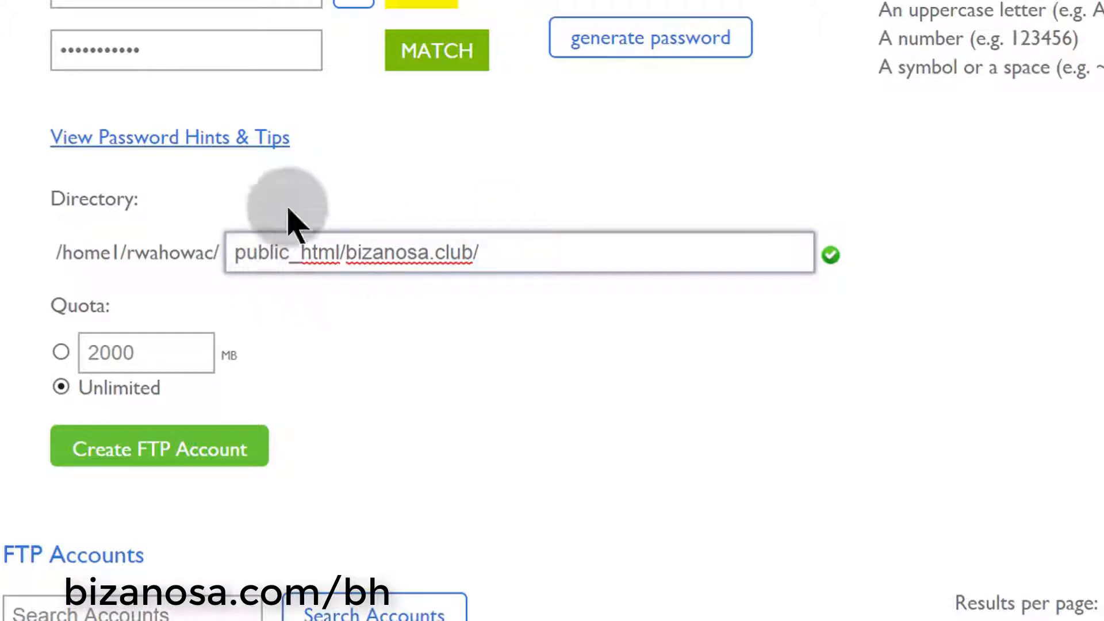
drag(344, 252, 489, 252)
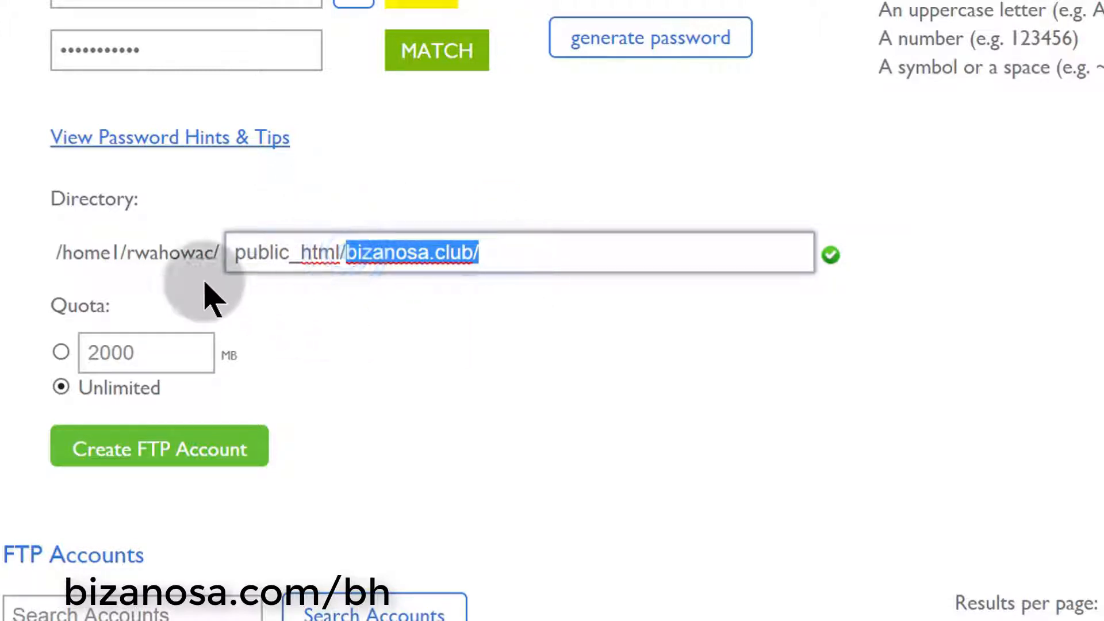
click(519, 253)
click(512, 249)
drag(510, 252, 230, 252)
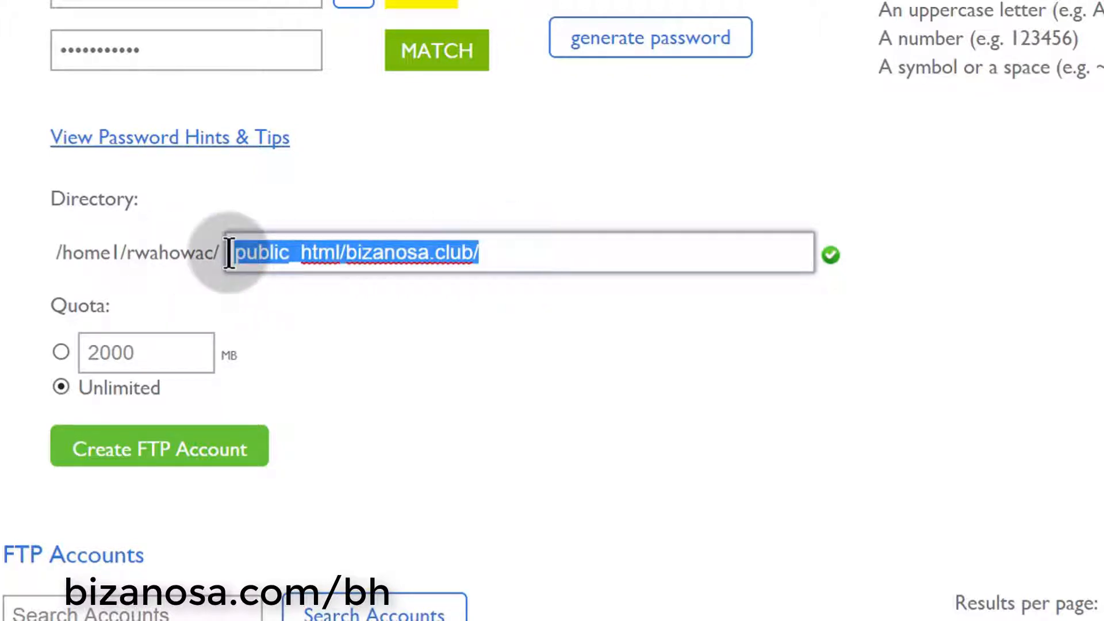
click(423, 348)
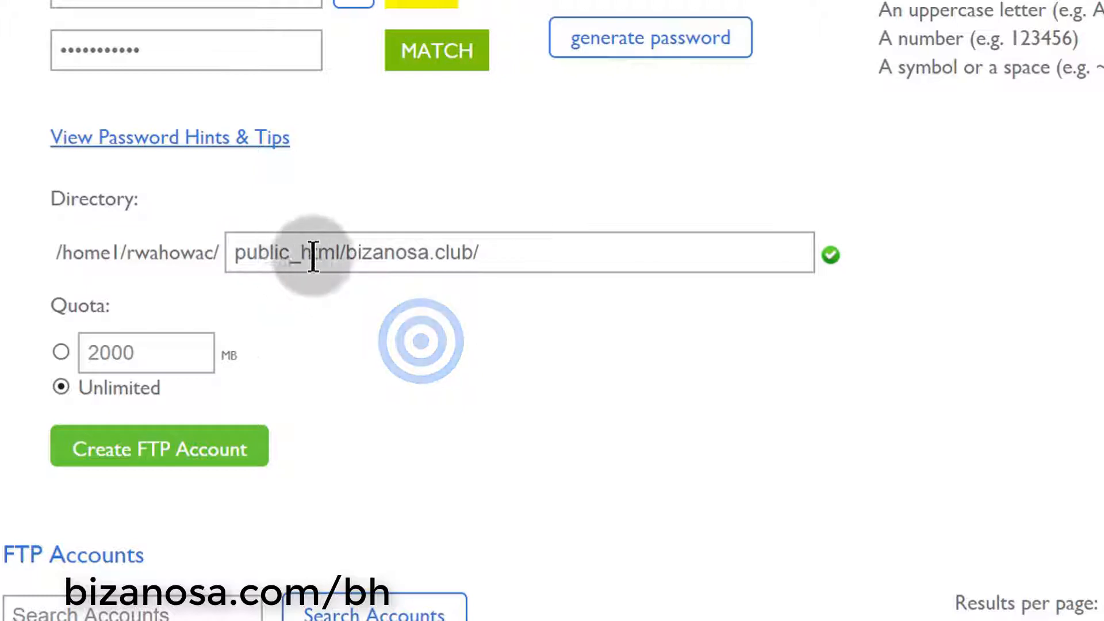
drag(344, 252, 475, 249)
click(452, 338)
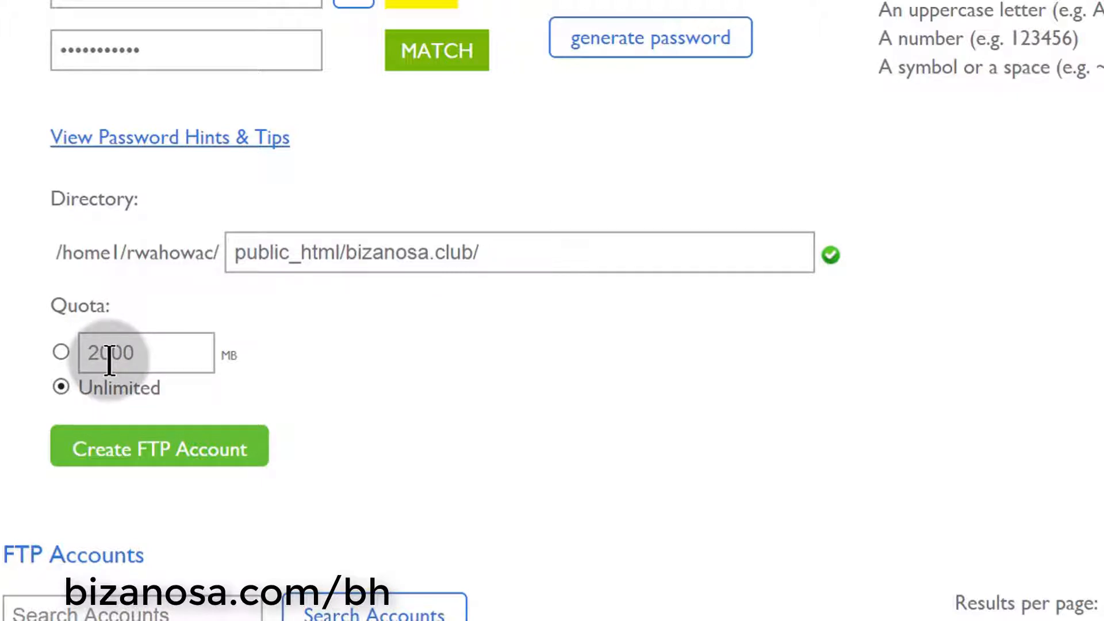
Try the 2000 MB quota, then set the account's quota to Unlimited.
drag(151, 348, 69, 335)
click(118, 344)
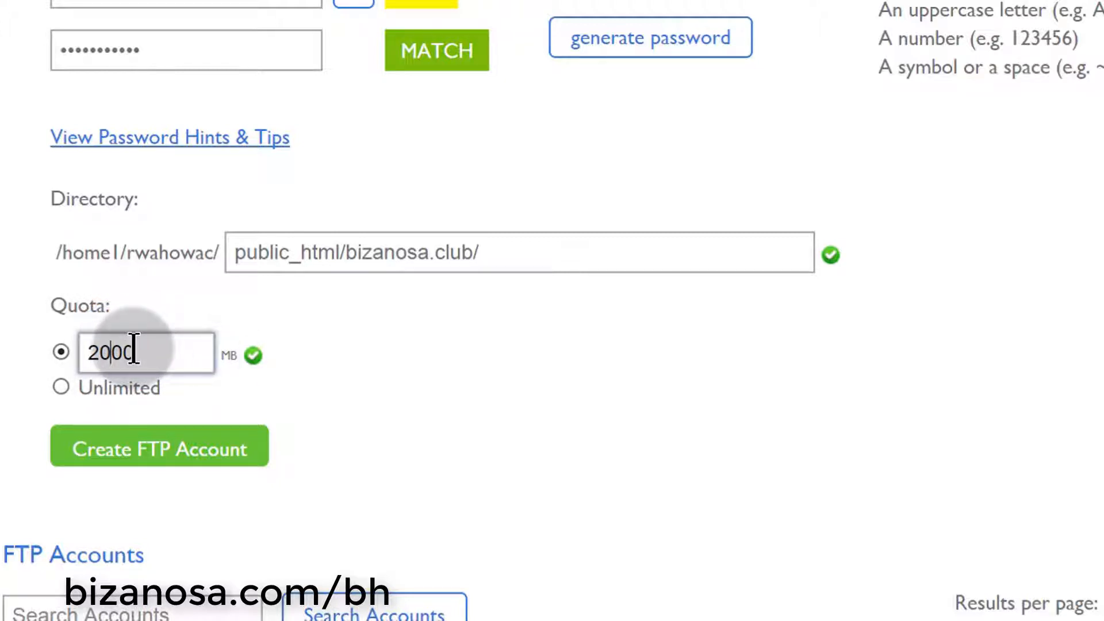
click(61, 387)
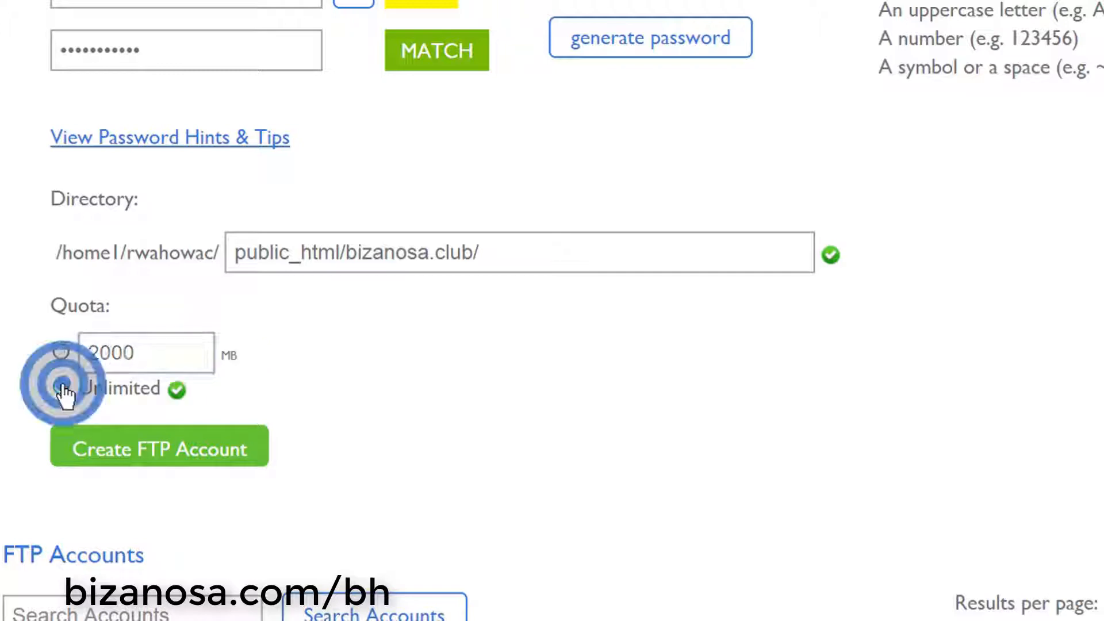
scroll(446, 336, up, 6)
scroll(446, 336, down, 9)
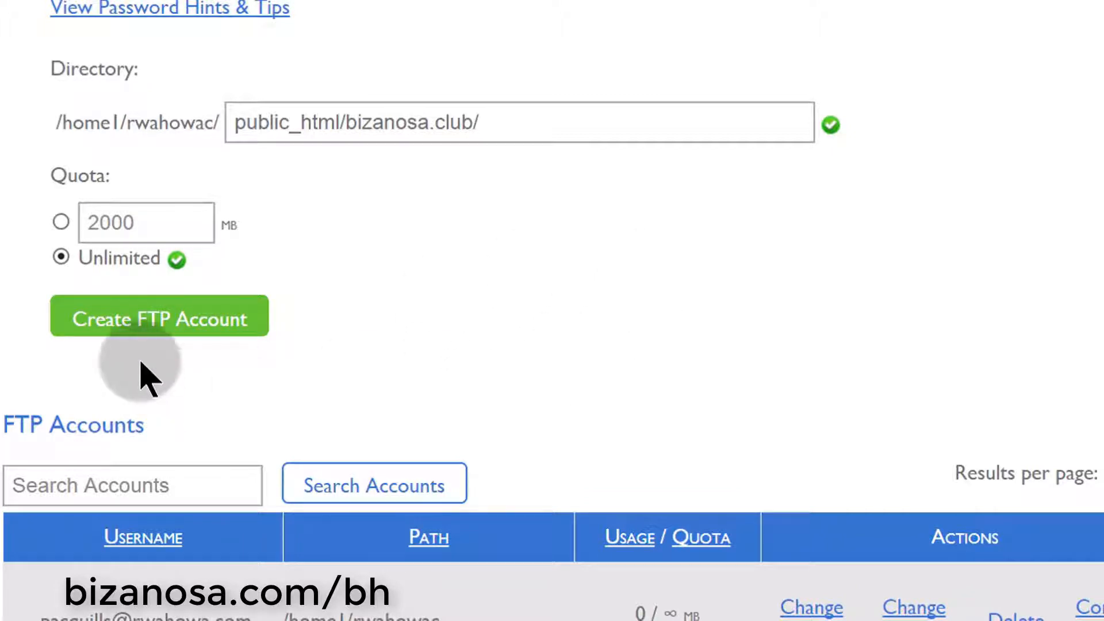
Create the FTP account and view its manual FTP client settings, including port 21.
click(148, 329)
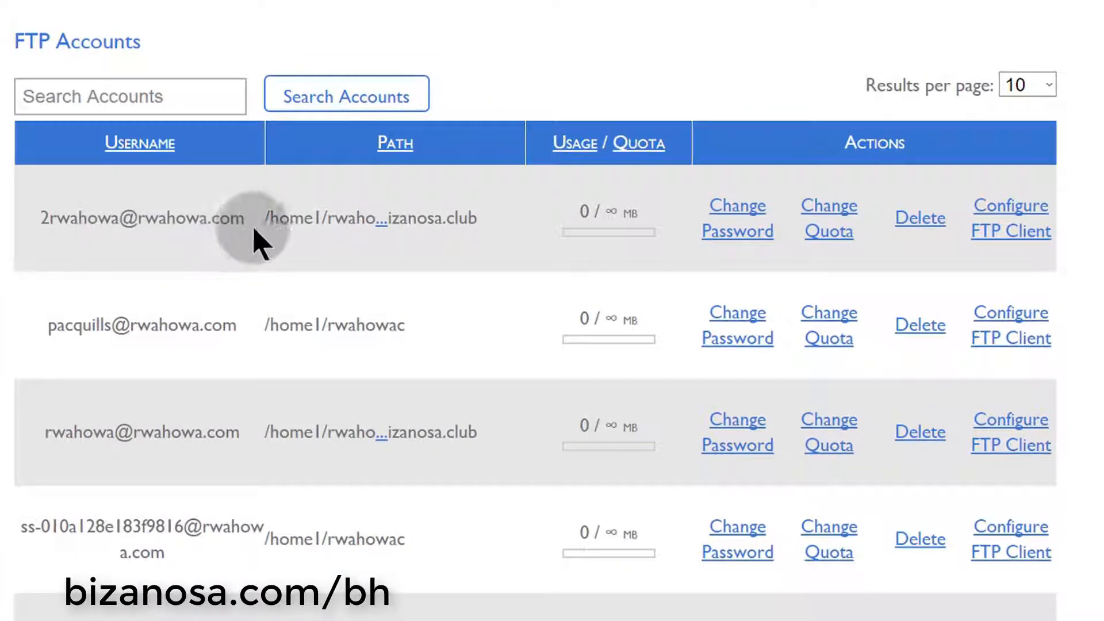
scroll(345, 224, down, 2)
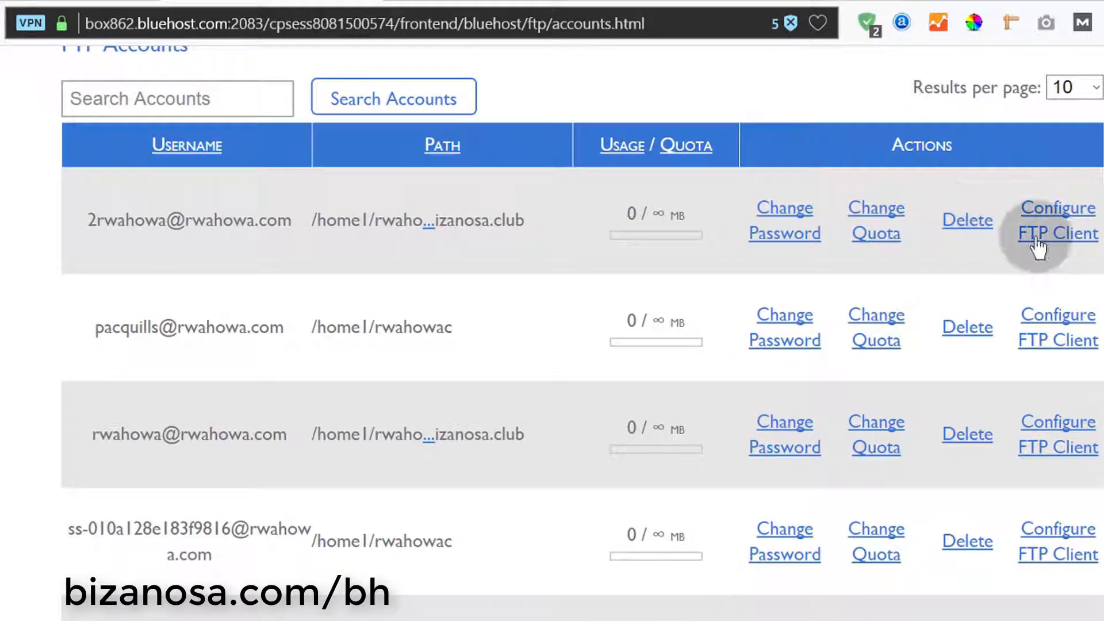
click(1069, 222)
scroll(977, 362, down, 4)
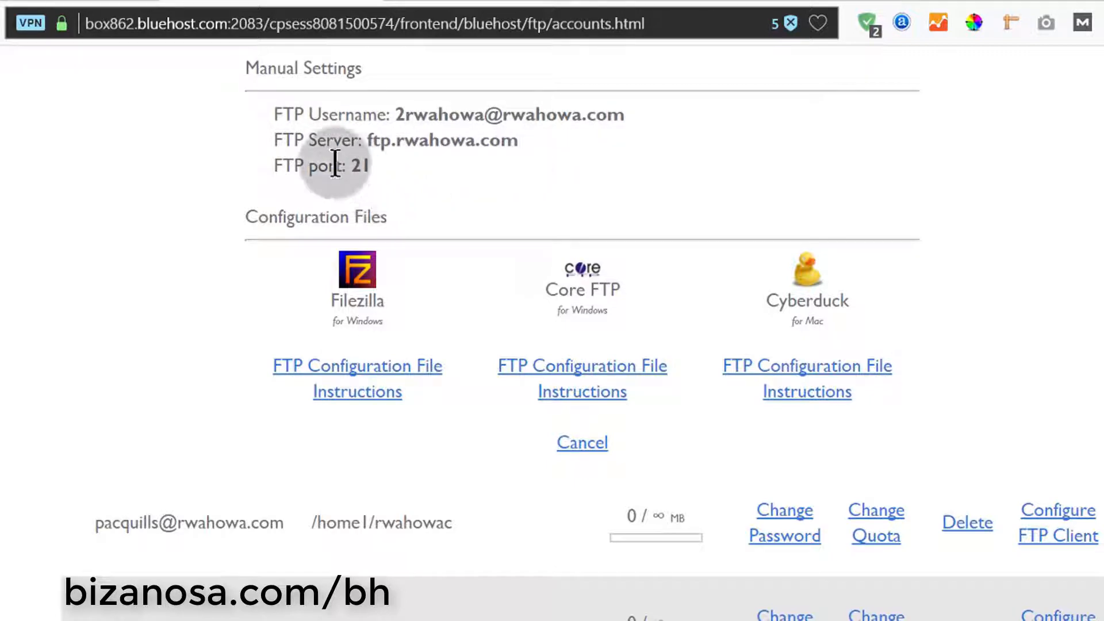
scroll(495, 173, up, 4)
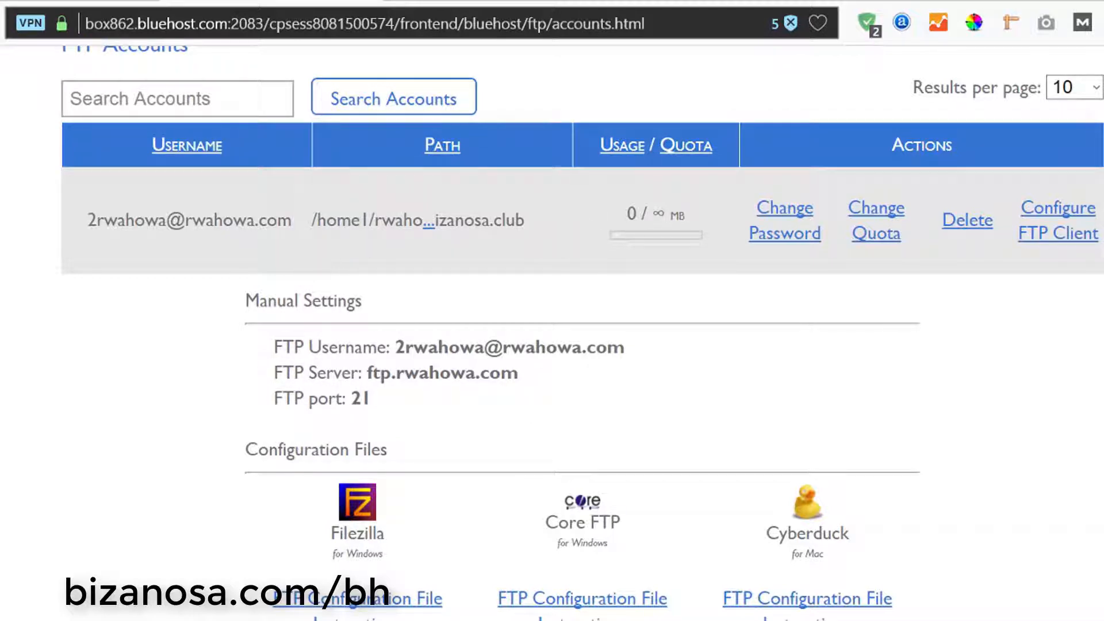
scroll(1062, 454, down, 2)
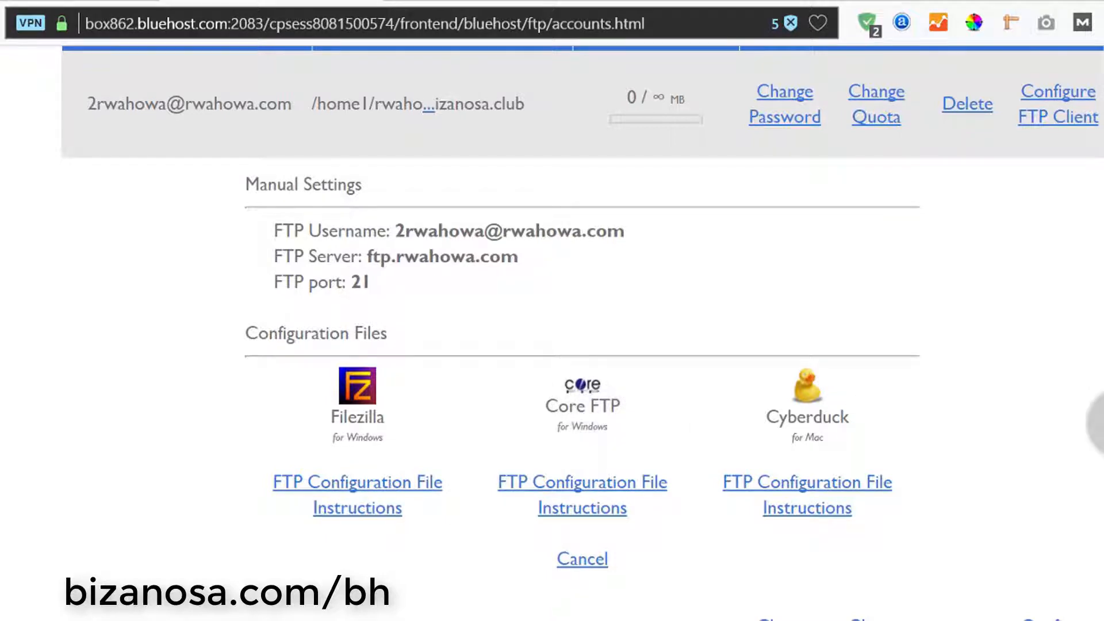
scroll(1097, 426, down, 4)
scroll(1098, 440, up, 4)
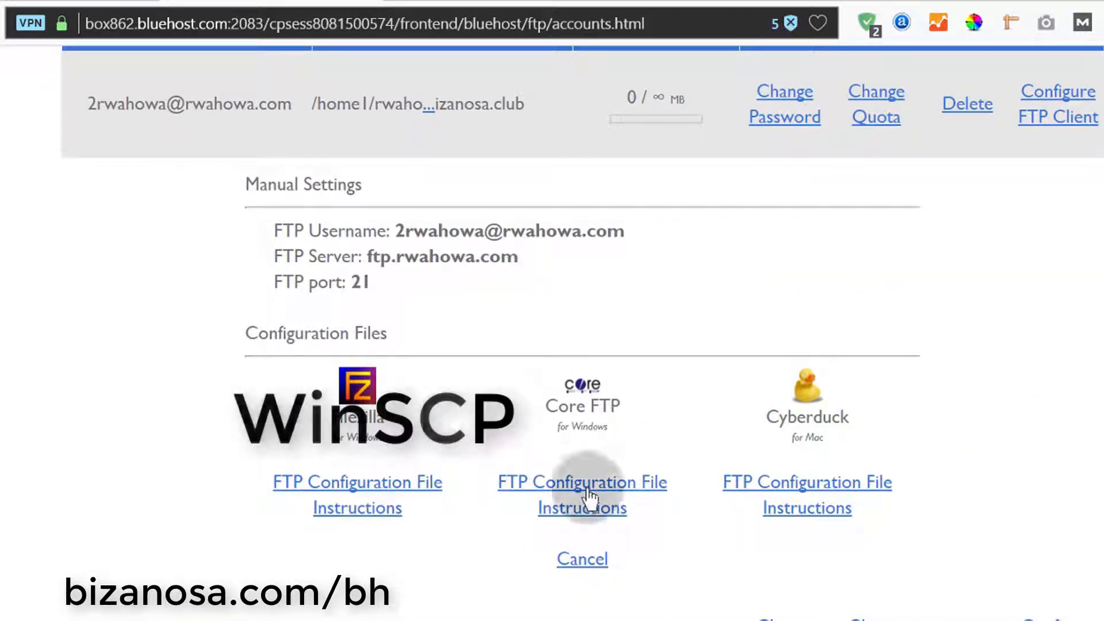
Run a web search for 'win sc' in a new Opera tab.
click(634, 3)
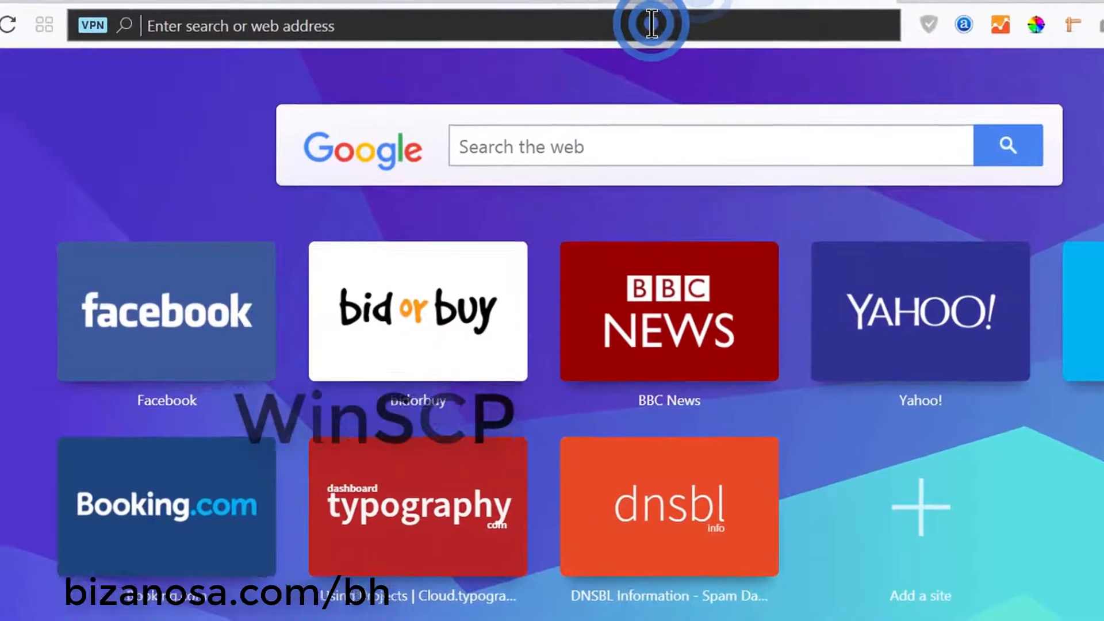
text(win scp)
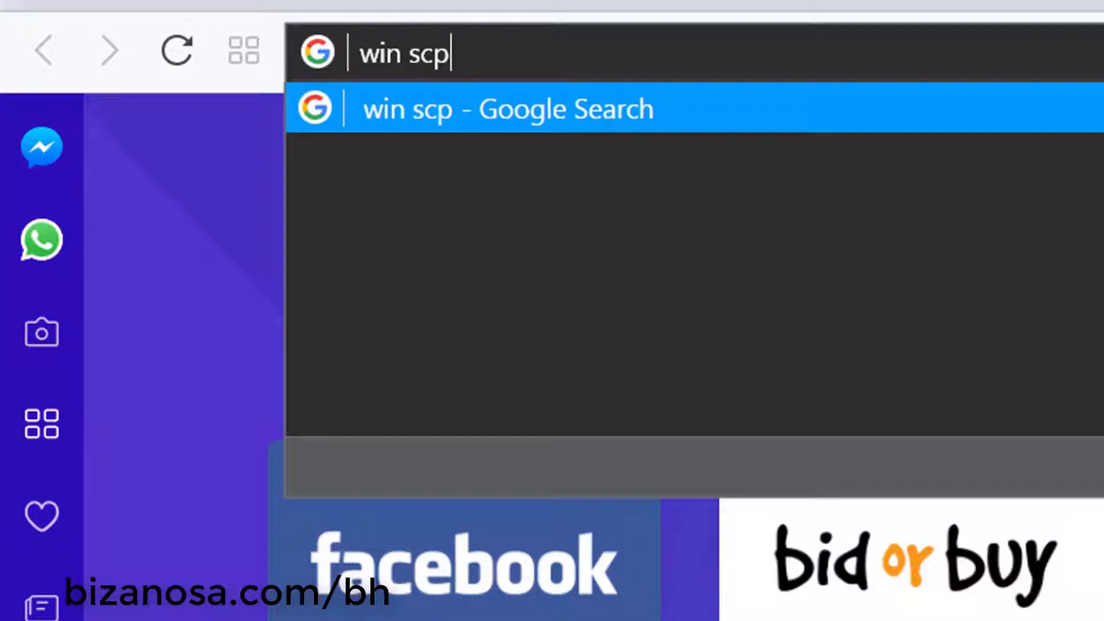
key(Return)
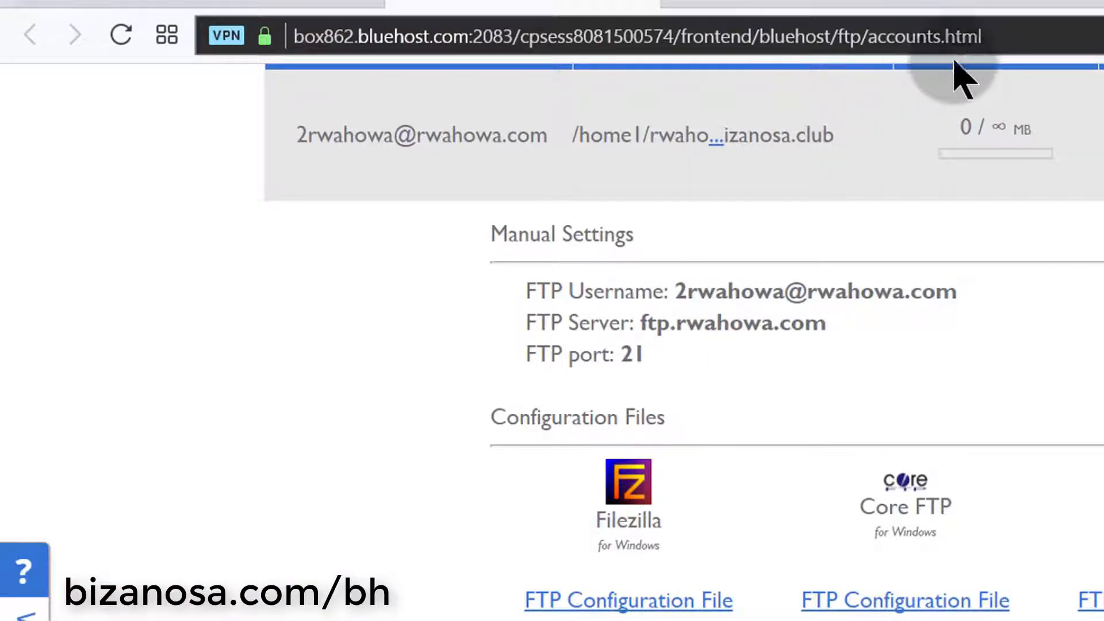
scroll(873, 351, up, 3)
scroll(872, 345, down, 3)
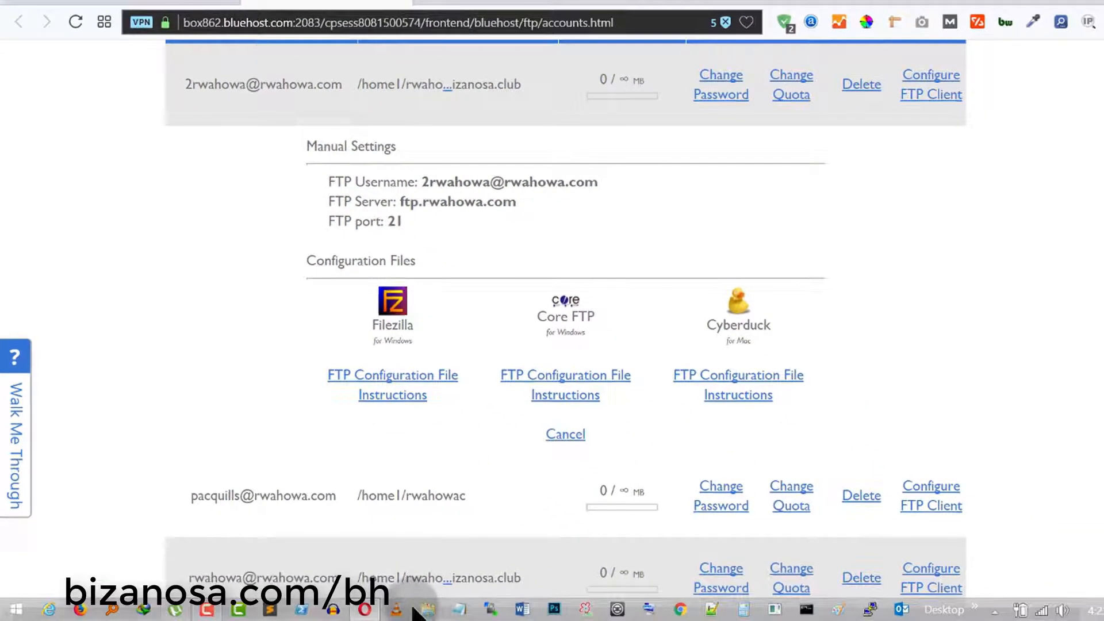
Start a new plain-FTP session in WinSCP with the FTP account username as user name.
click(491, 610)
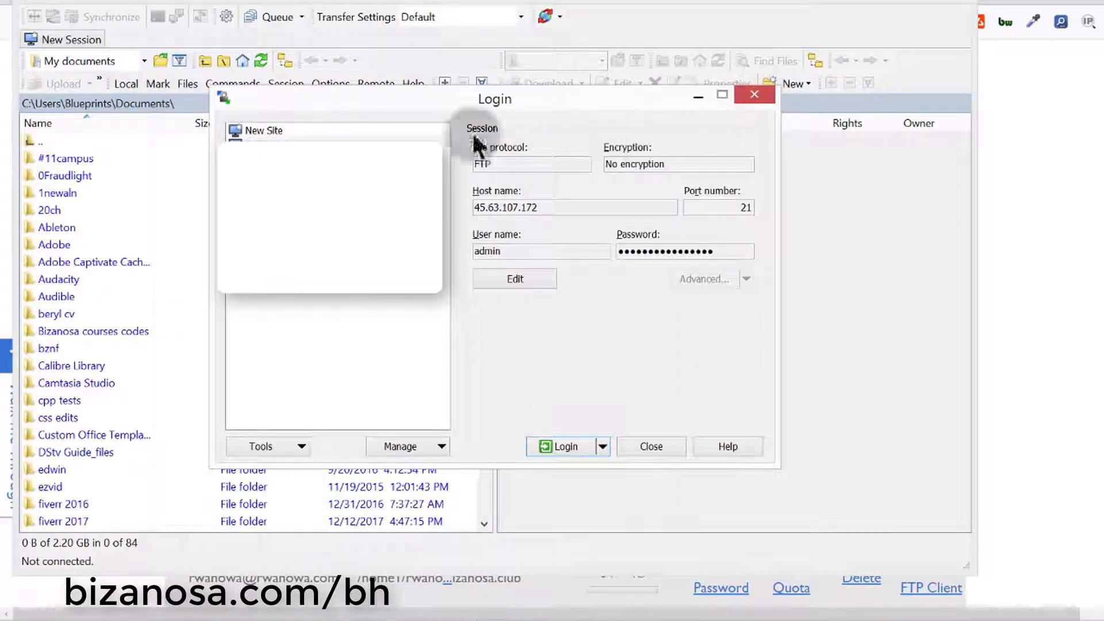
click(269, 131)
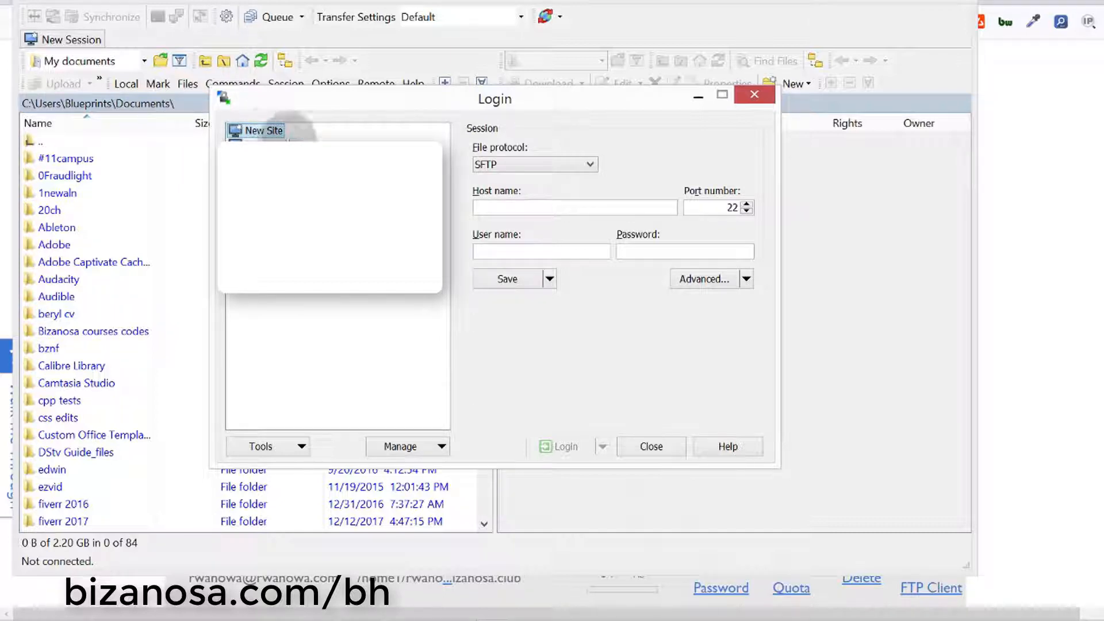
click(564, 162)
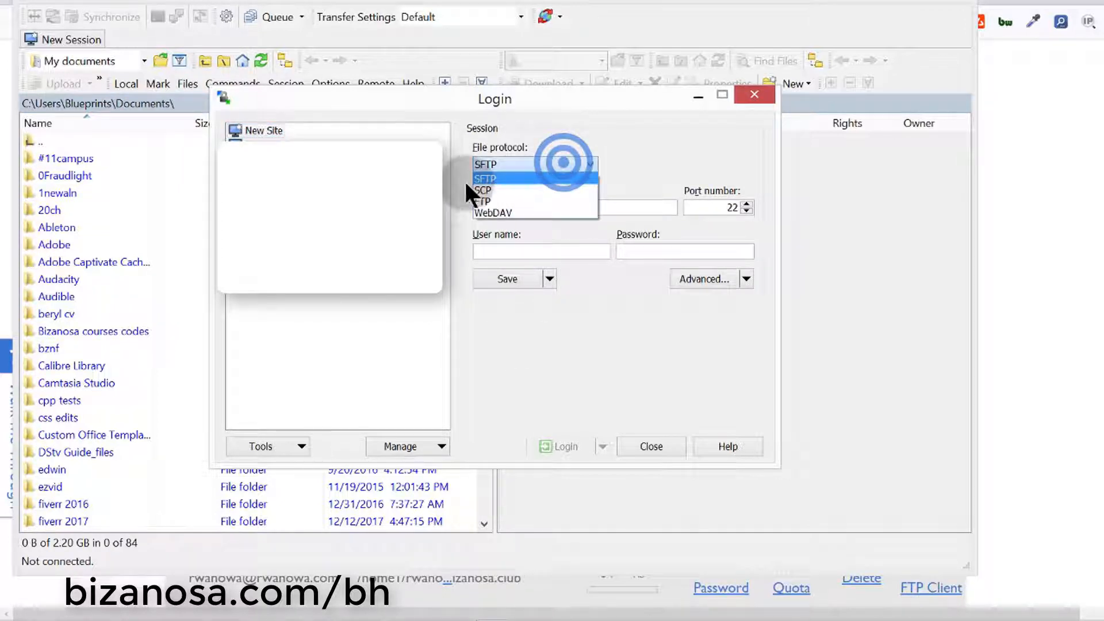
click(501, 201)
click(517, 210)
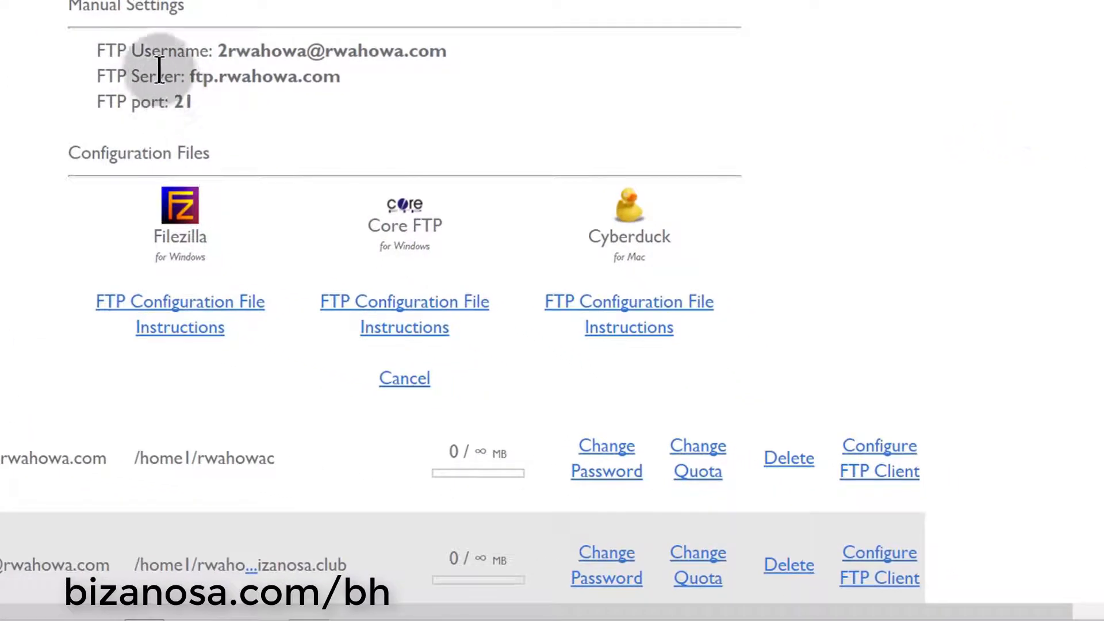
drag(220, 51, 447, 50)
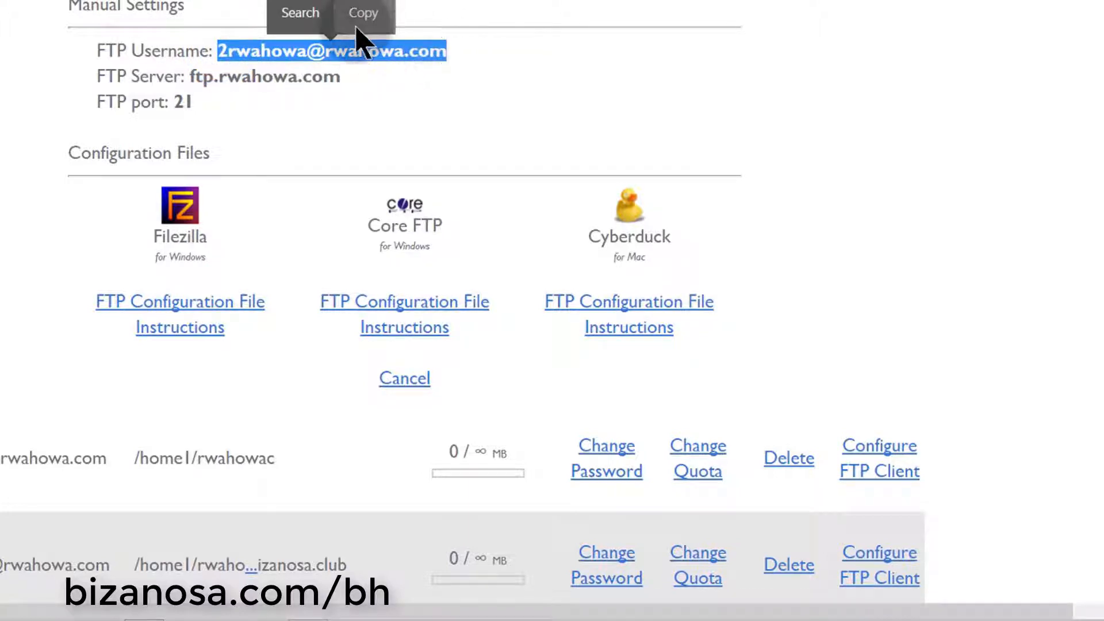
click(361, 16)
mouse_move(547, 604)
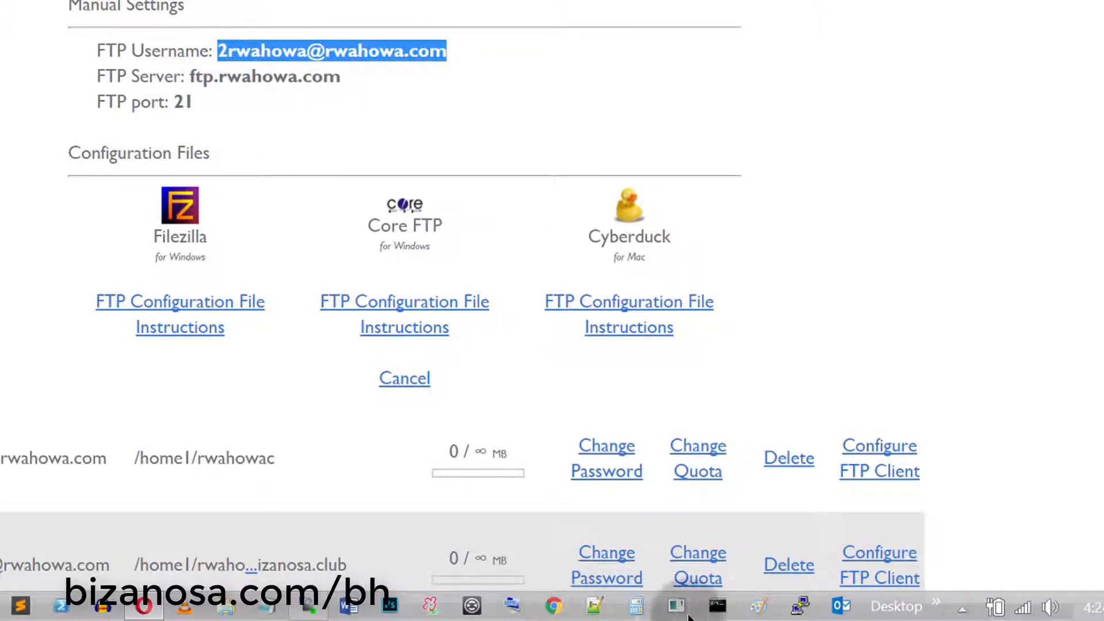
click(322, 613)
right_click(284, 247)
click(359, 357)
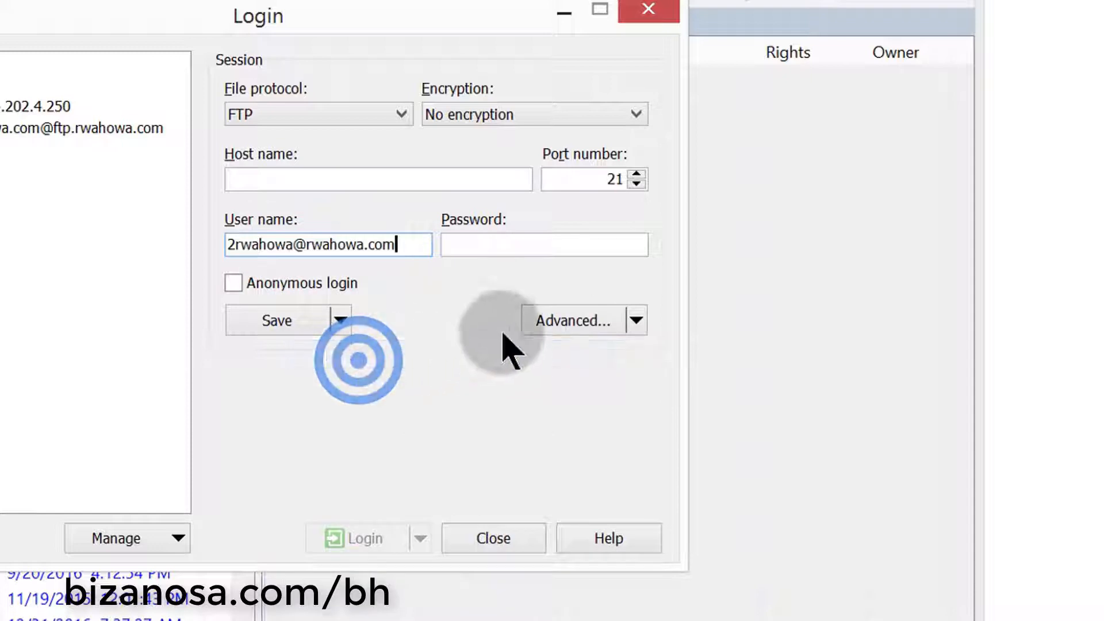
Set host ftp.rwahowa.com, enter the password, save the site with its password, and log in.
click(509, 239)
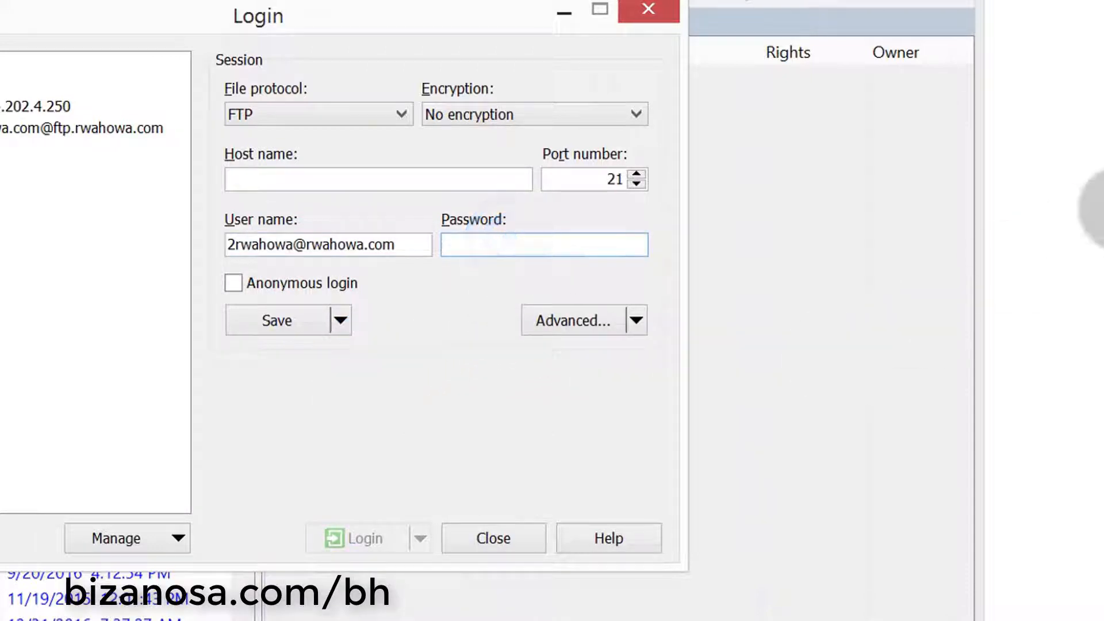
click(1103, 209)
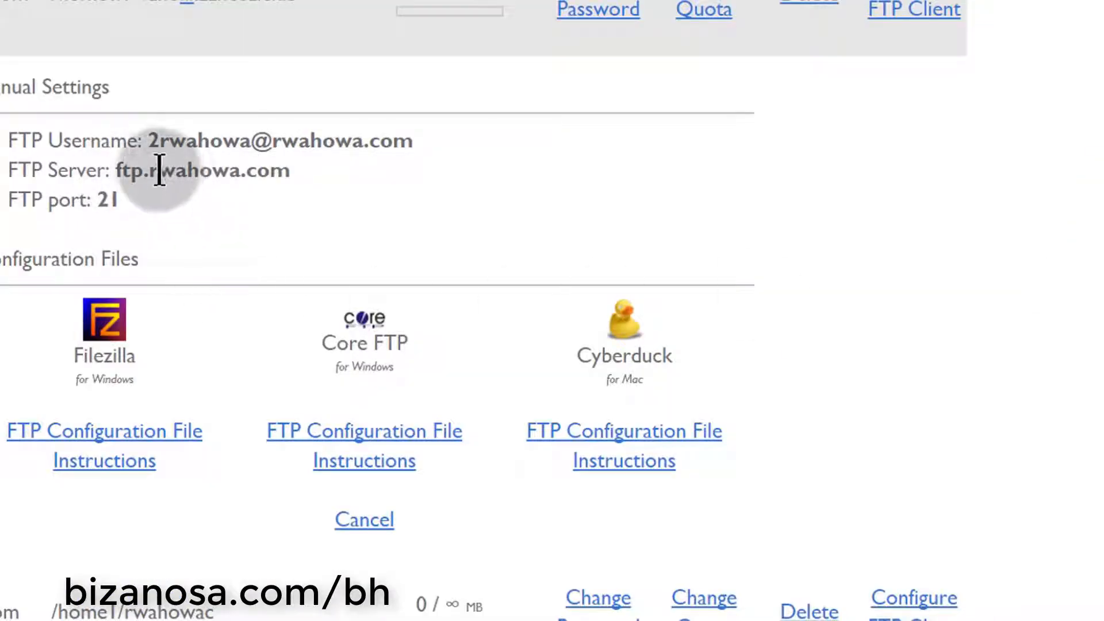
drag(117, 170, 288, 169)
click(249, 117)
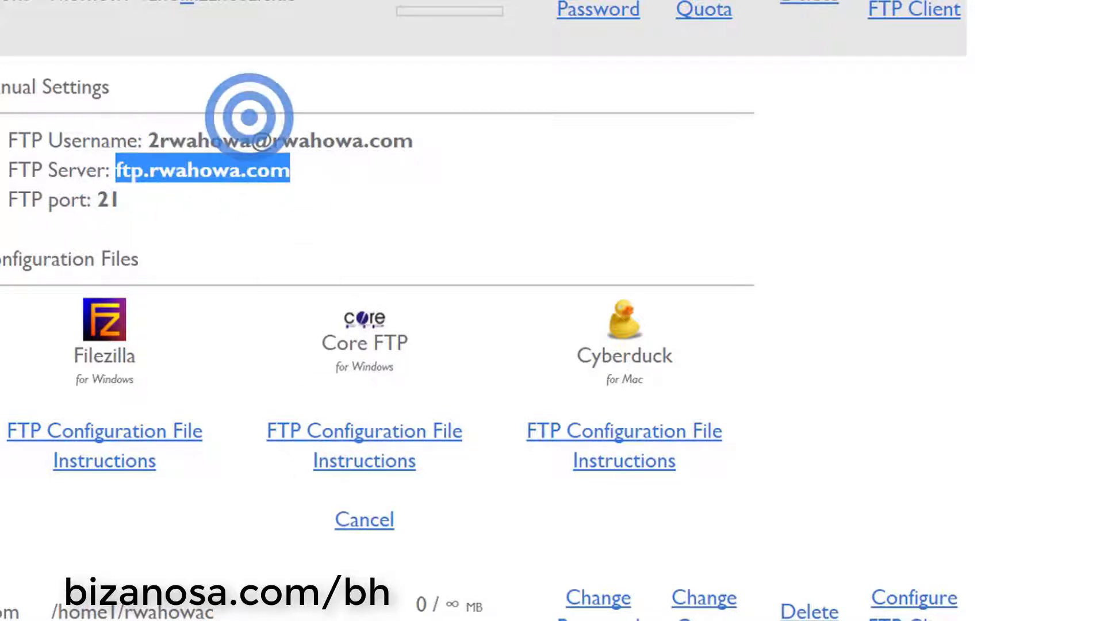
click(224, 620)
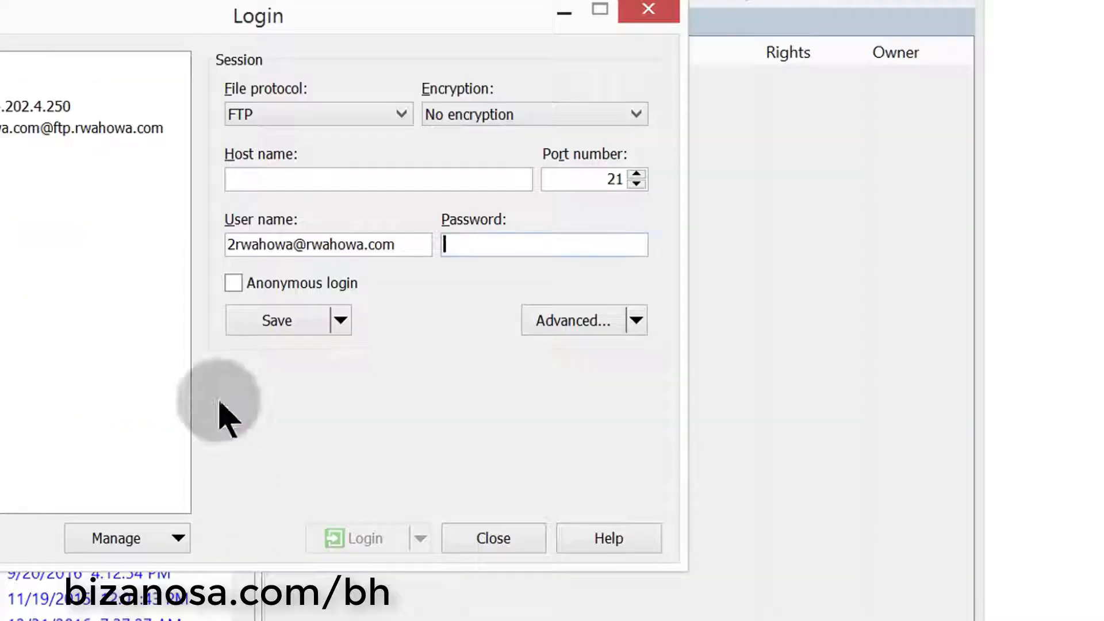
right_click(277, 180)
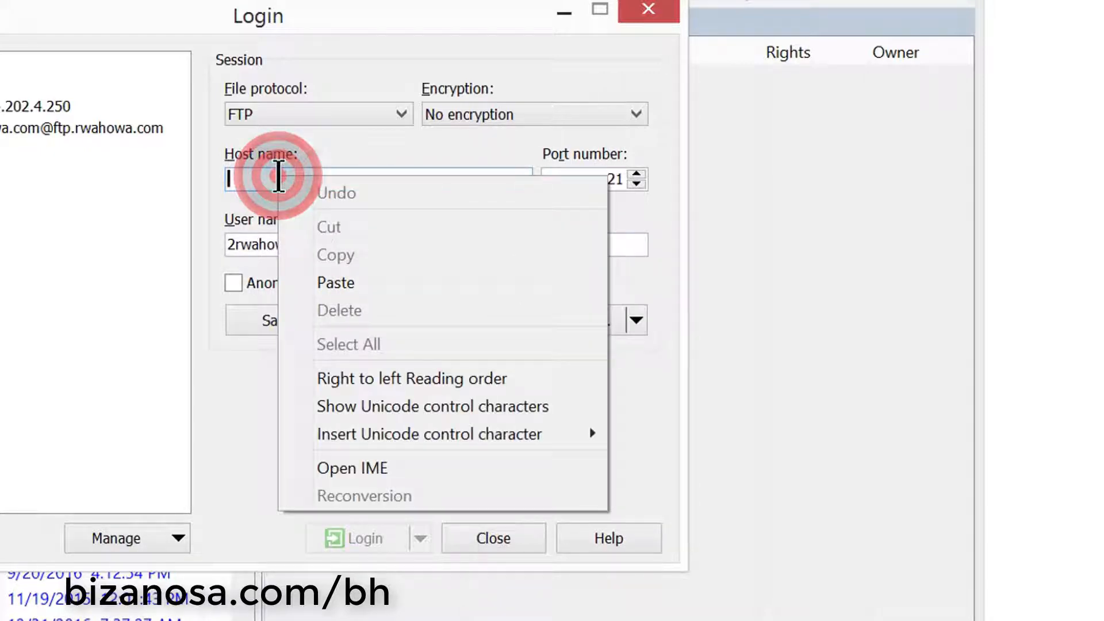
click(346, 285)
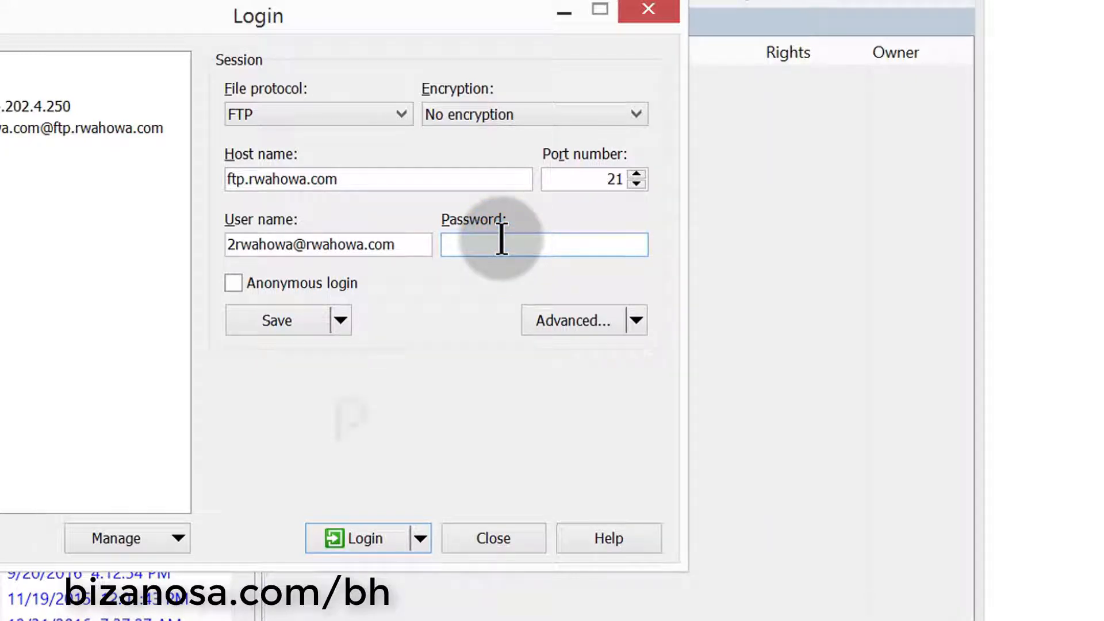
text(***********)
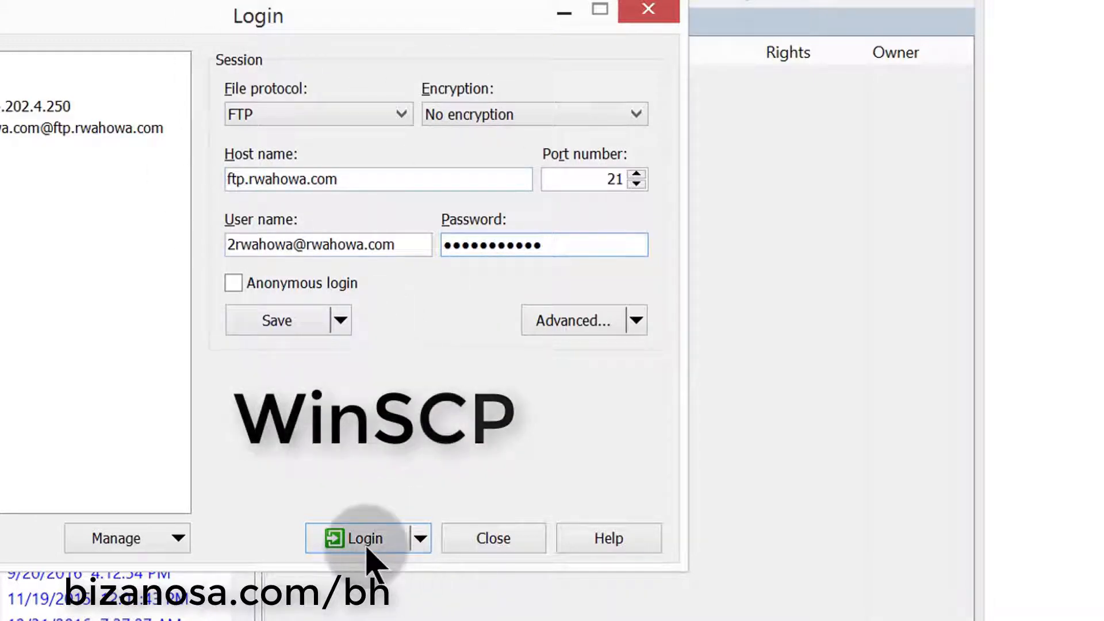
click(287, 321)
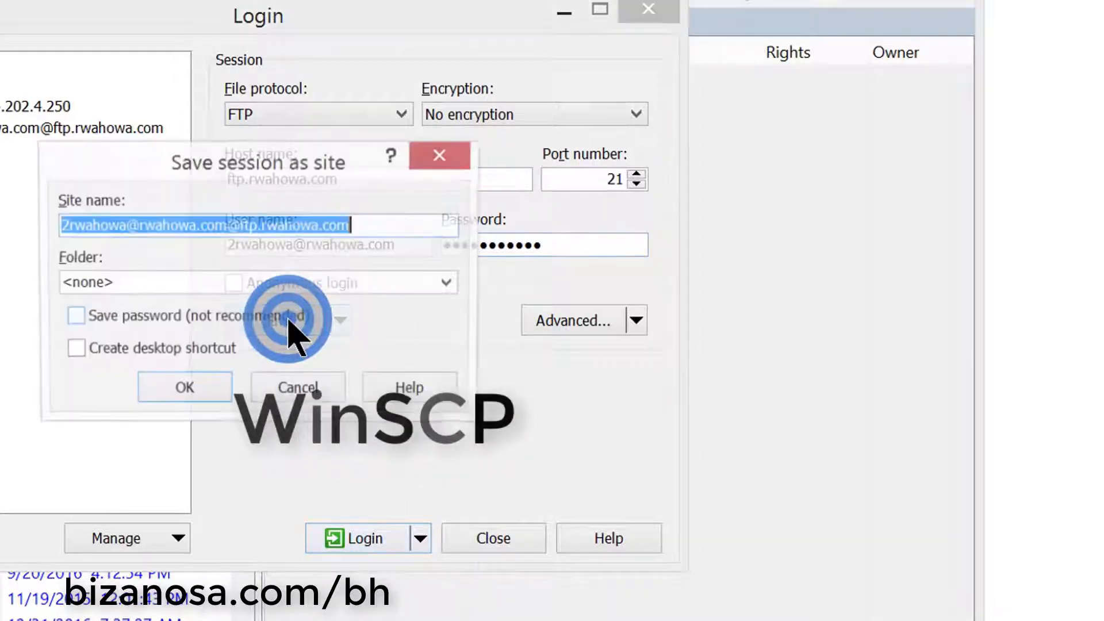
click(92, 318)
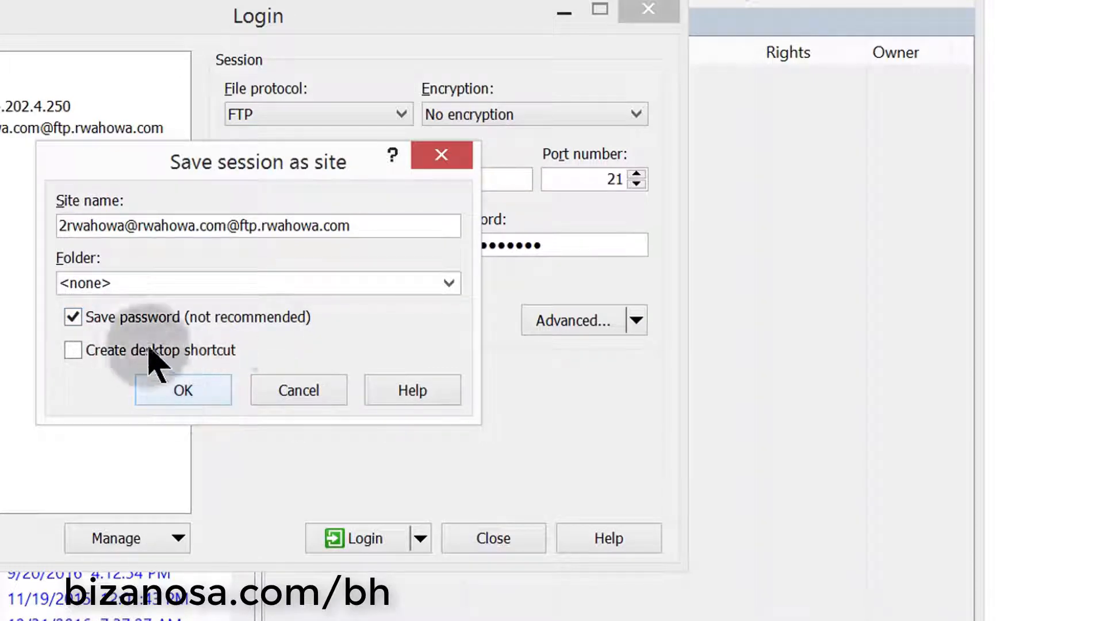
click(183, 391)
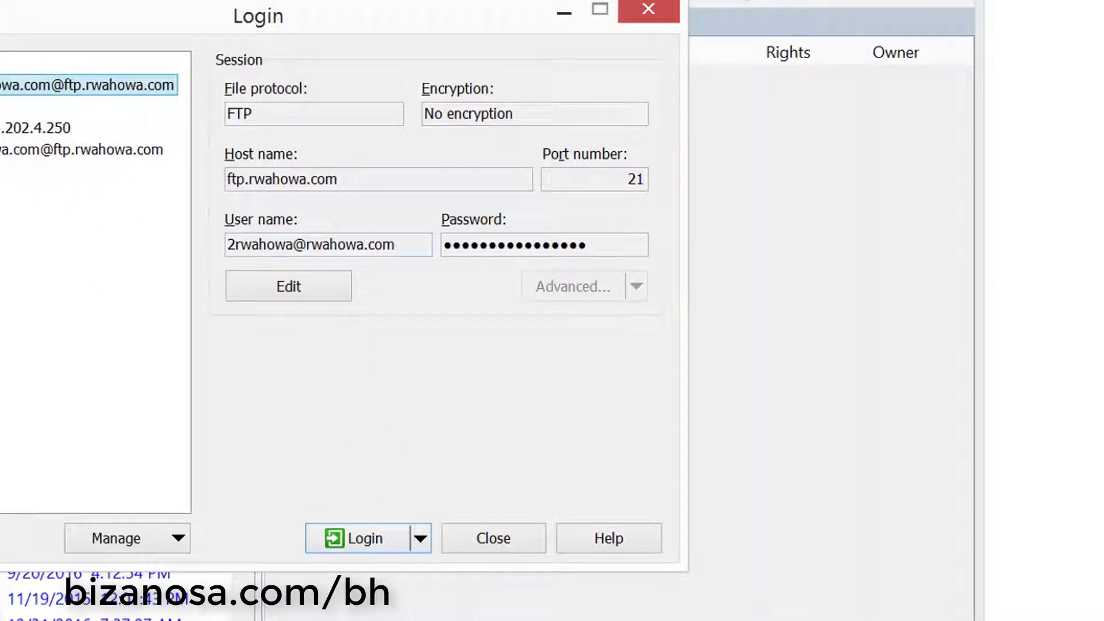
click(365, 537)
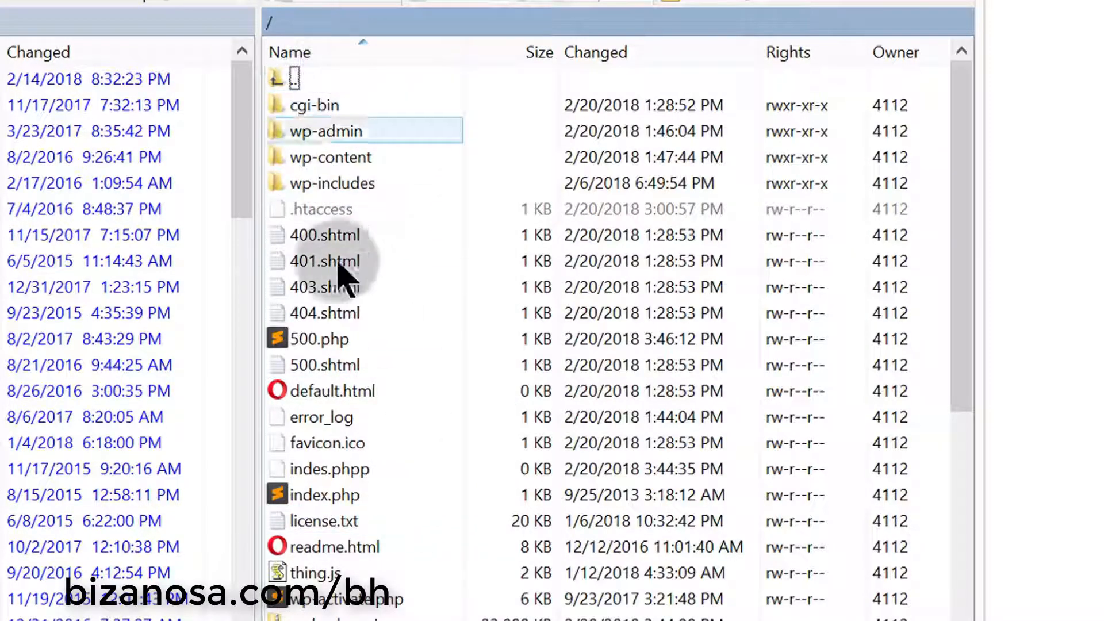
Browse the bizanosa.club root files on the server and open wp-config.php in the editor.
scroll(386, 477, down, 4)
scroll(389, 464, up, 4)
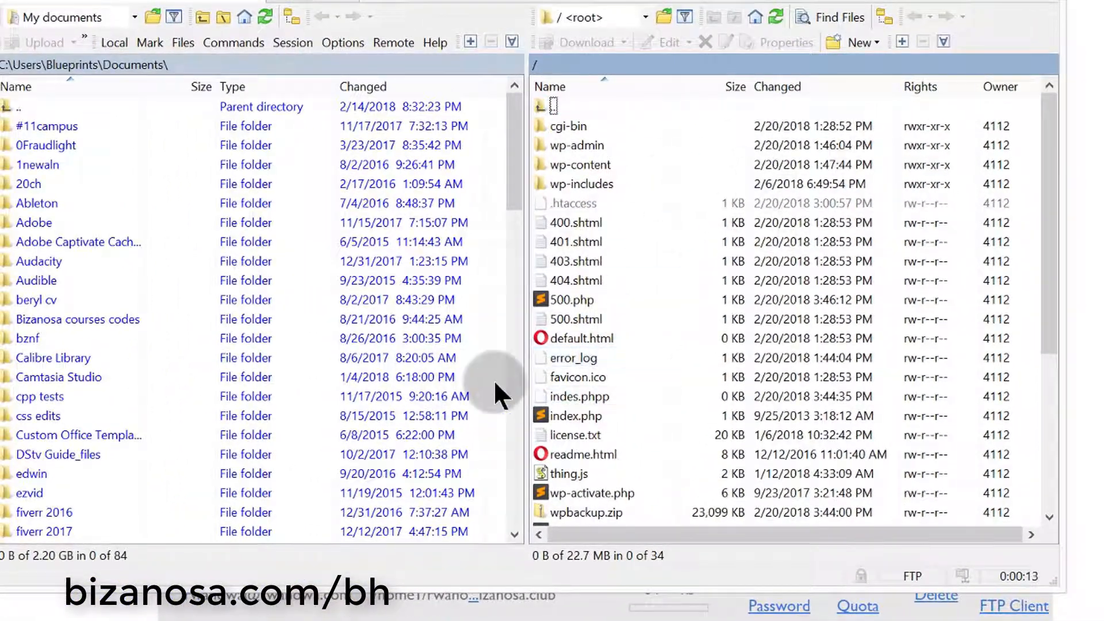
scroll(592, 270, down, 4)
scroll(591, 262, down, 1)
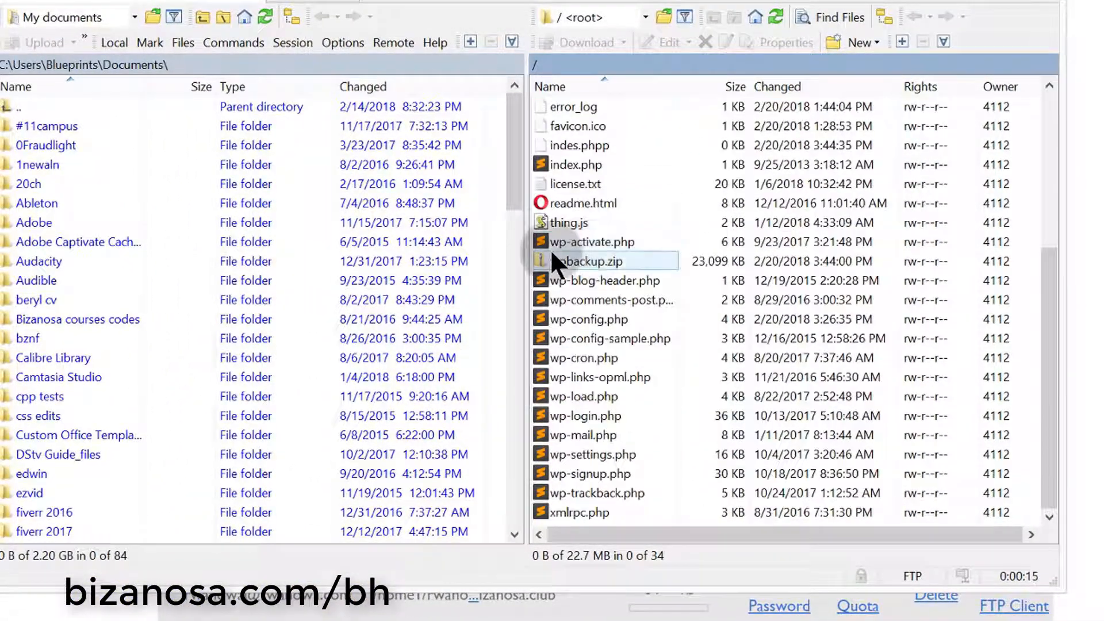
drag(587, 237, 633, 314)
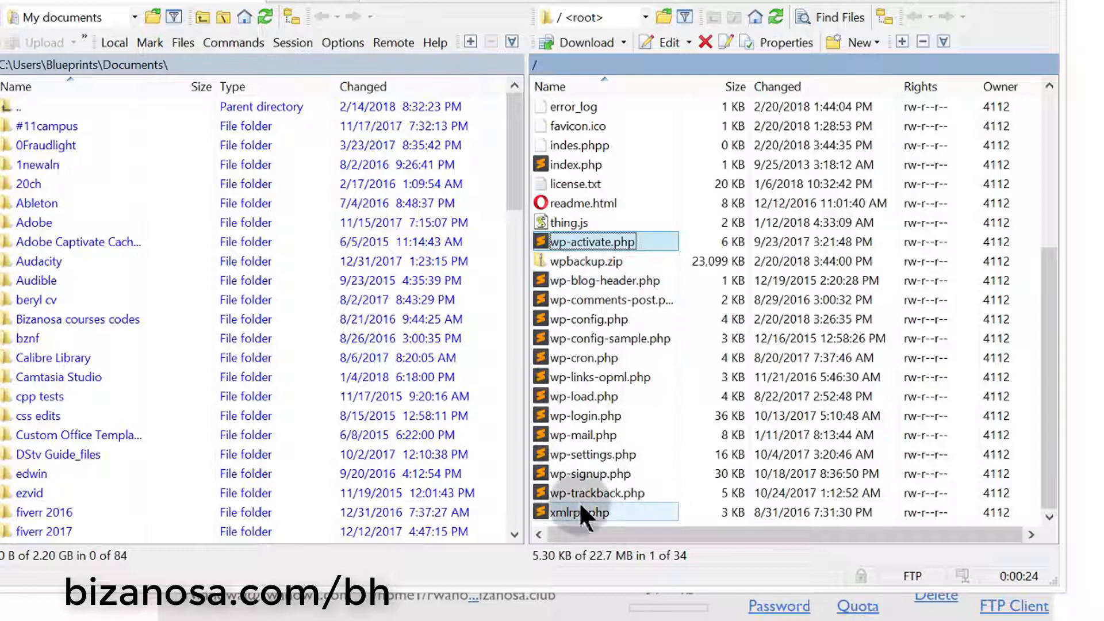
scroll(626, 384, up, 1)
scroll(623, 384, up, 2)
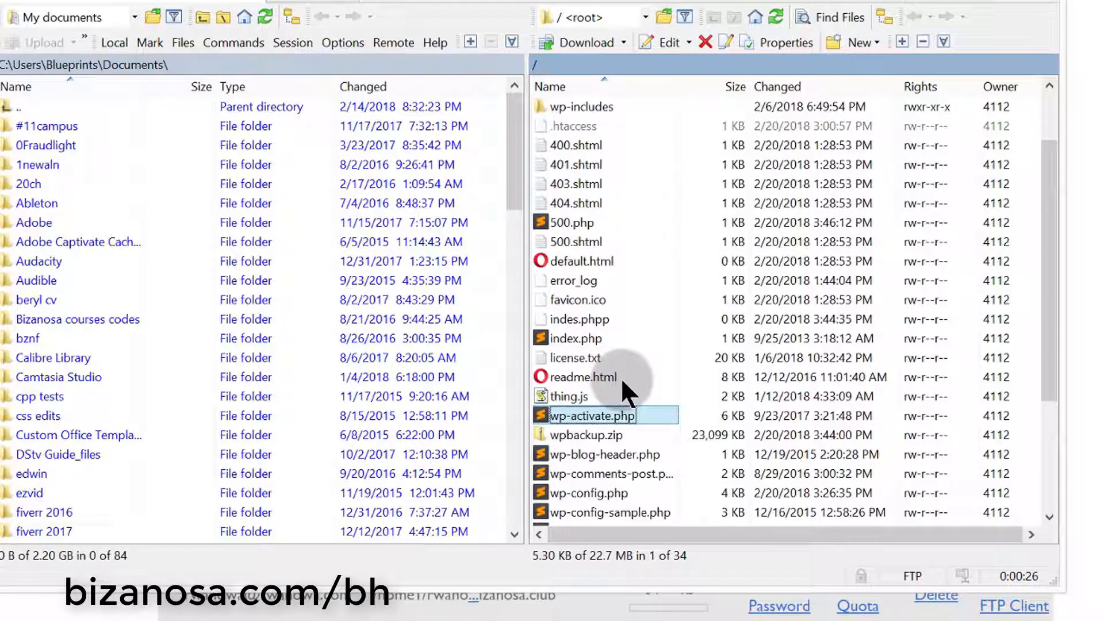
scroll(600, 230, up, 1)
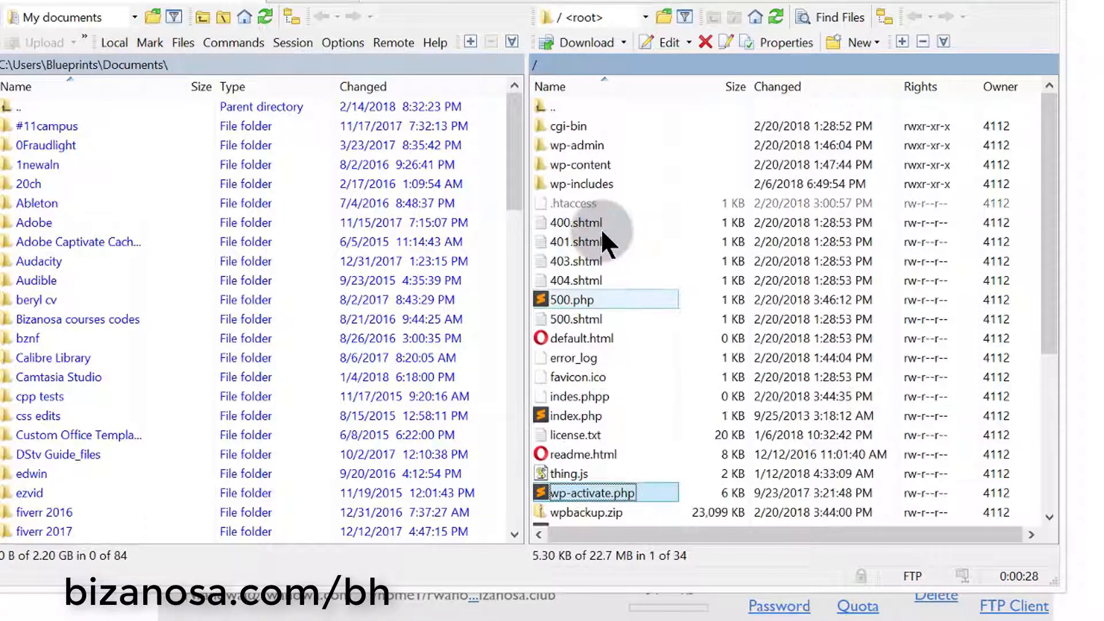
scroll(601, 236, down, 4)
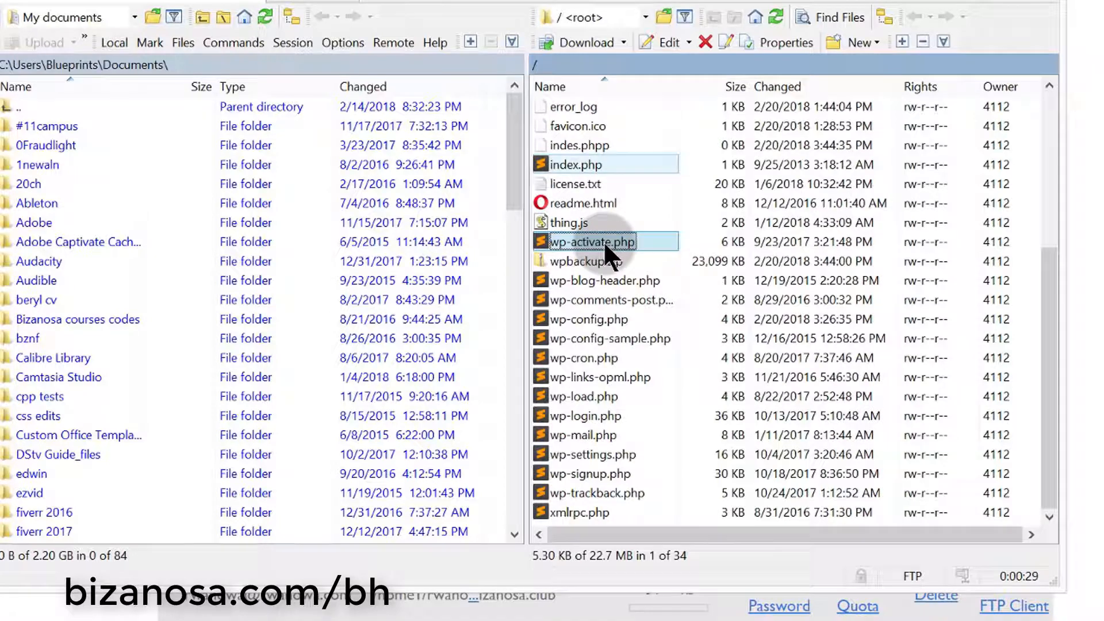
double_click(576, 320)
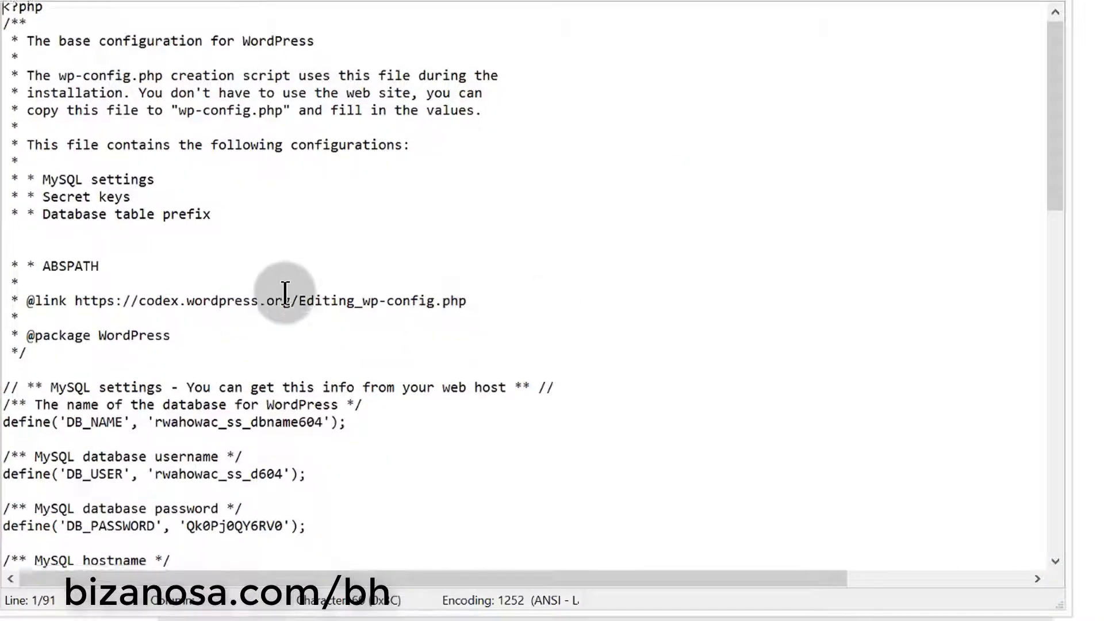
Insert a blank line after the table prefix comment in wp-config.php and save it.
scroll(284, 293, down, 11)
scroll(284, 299, down, 5)
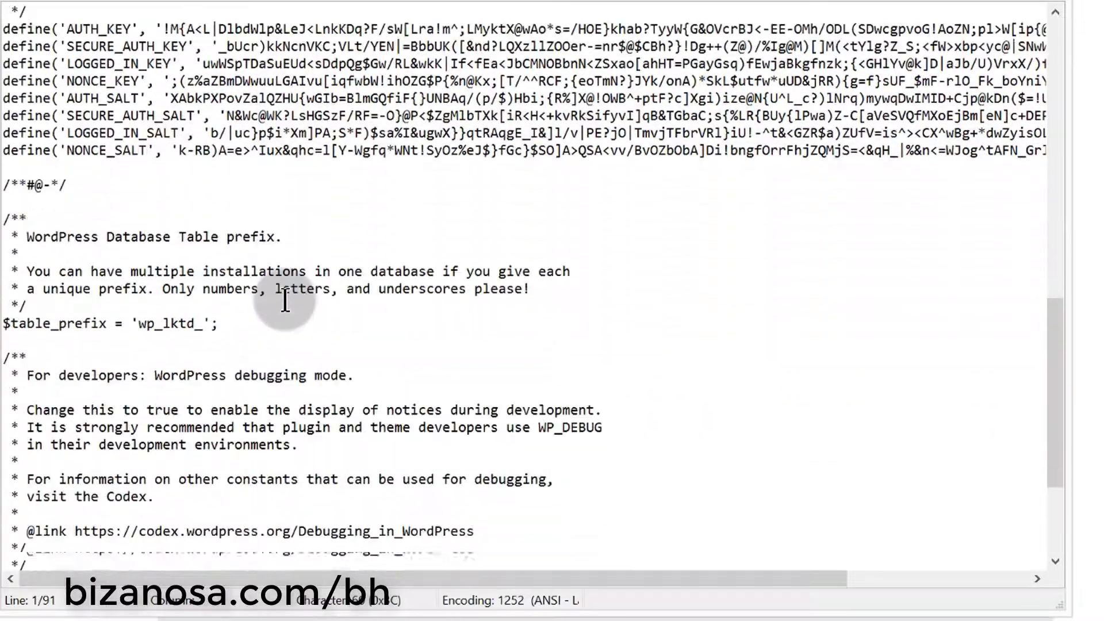
click(316, 239)
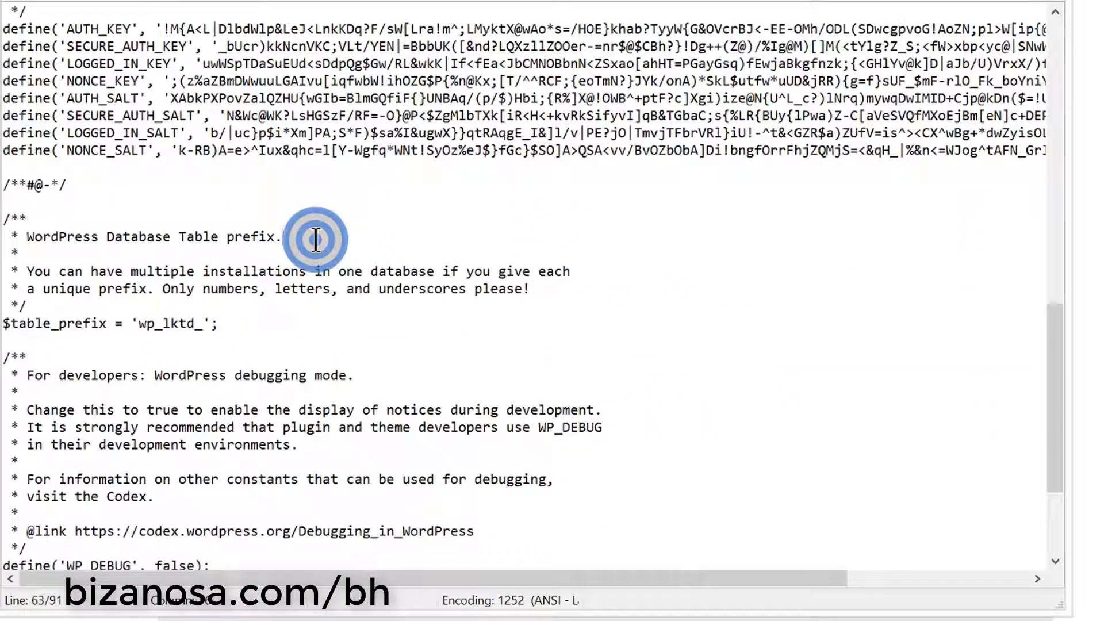
key(Return)
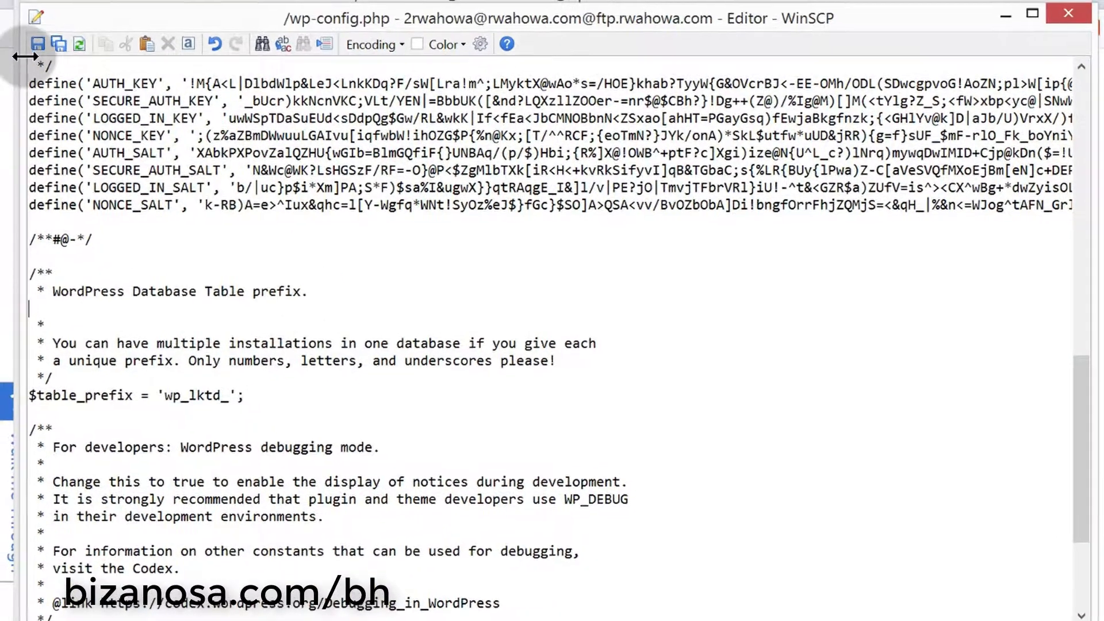
click(16, 2)
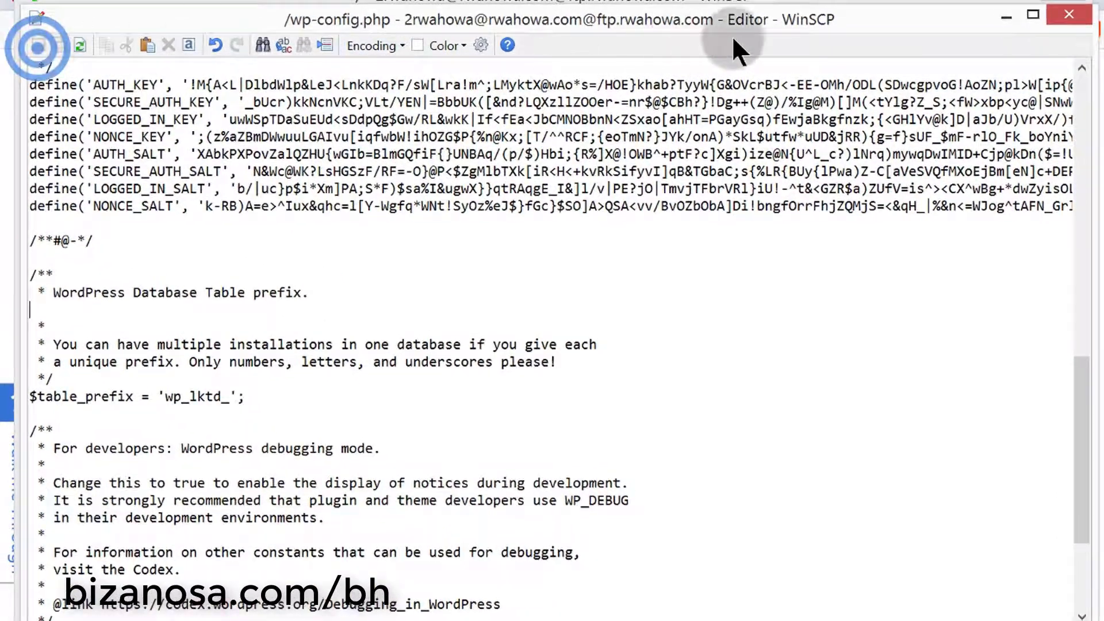
Close the editor, check the wp-config.php upload in the queue, and select wpbackup.zip.
click(1068, 14)
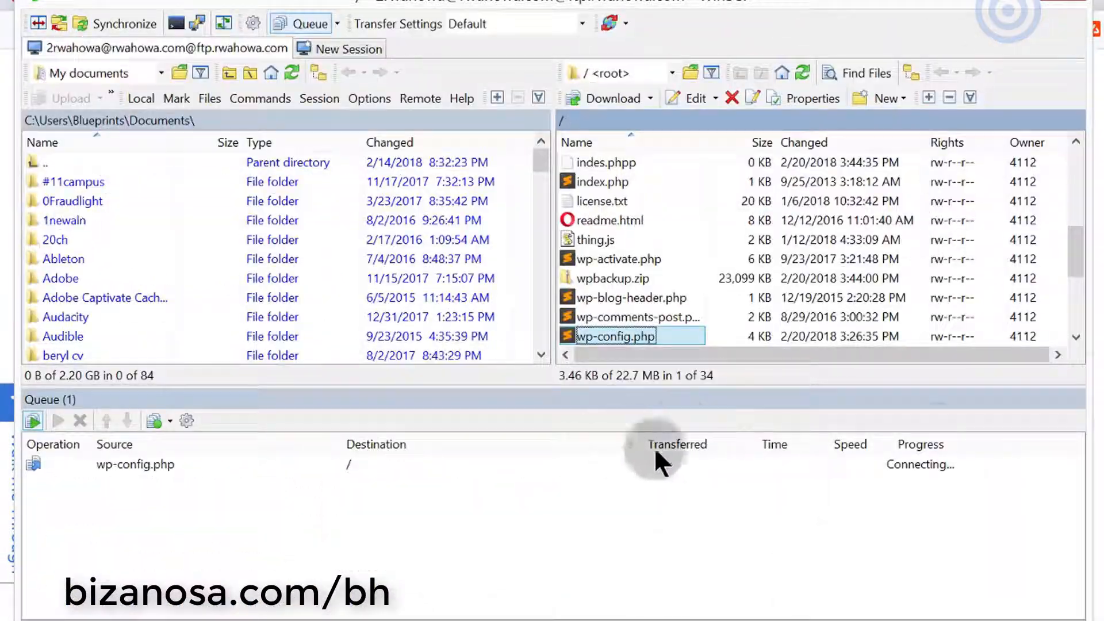
click(893, 466)
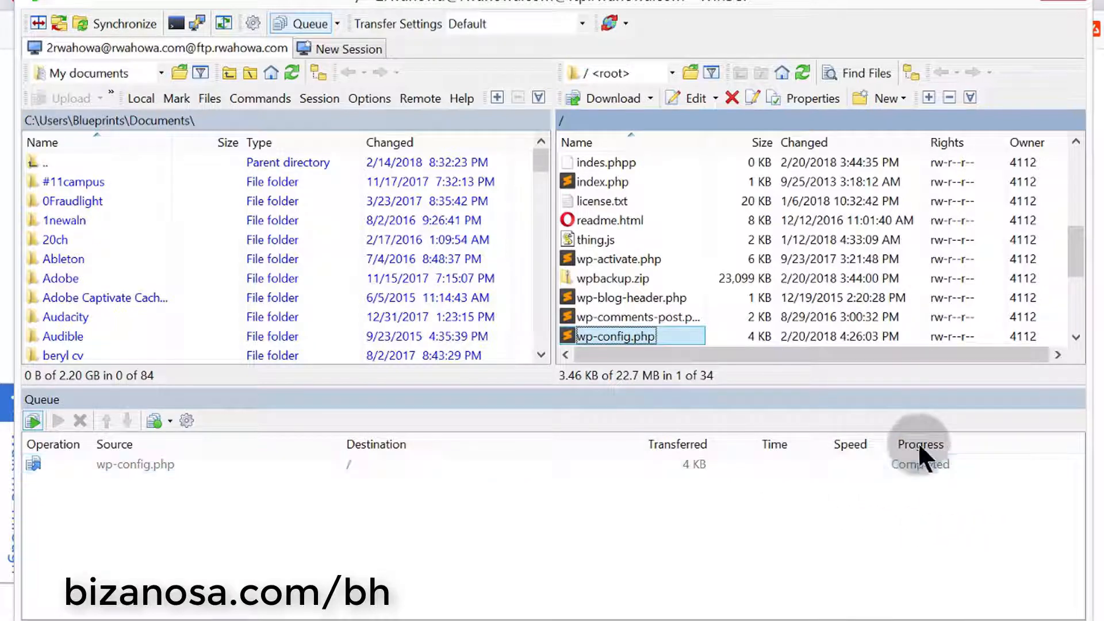
scroll(739, 312, up, 5)
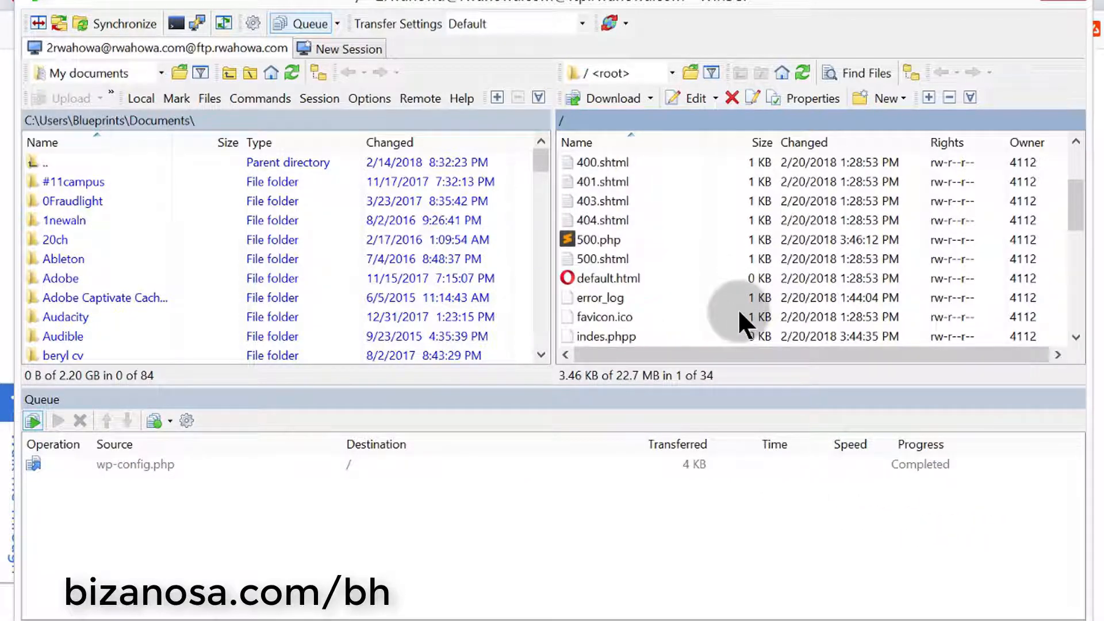
scroll(739, 312, down, 5)
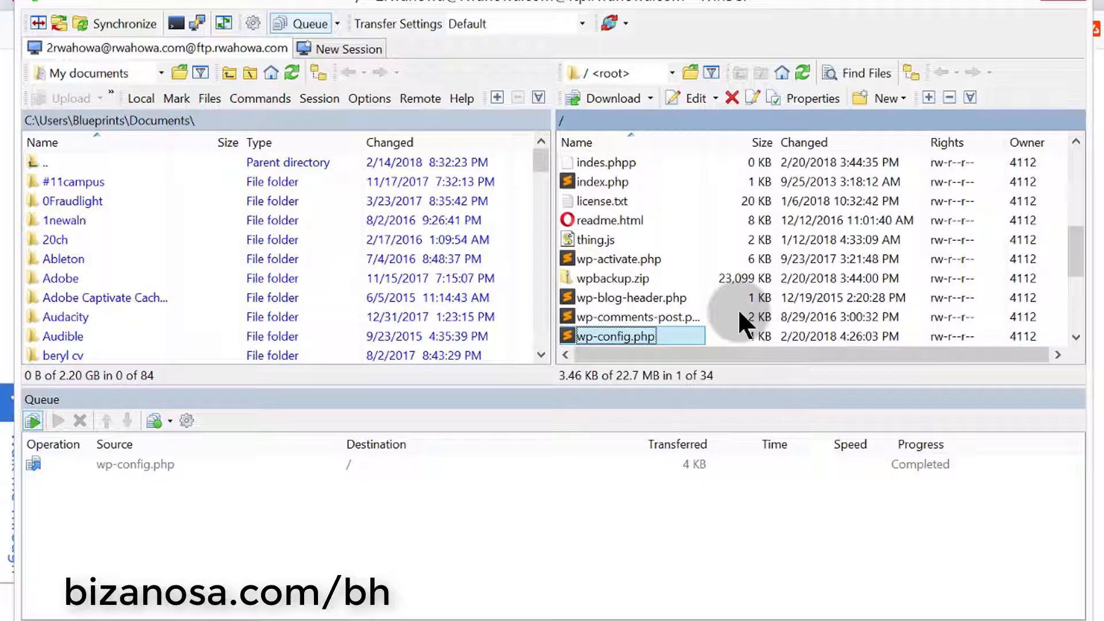
click(632, 278)
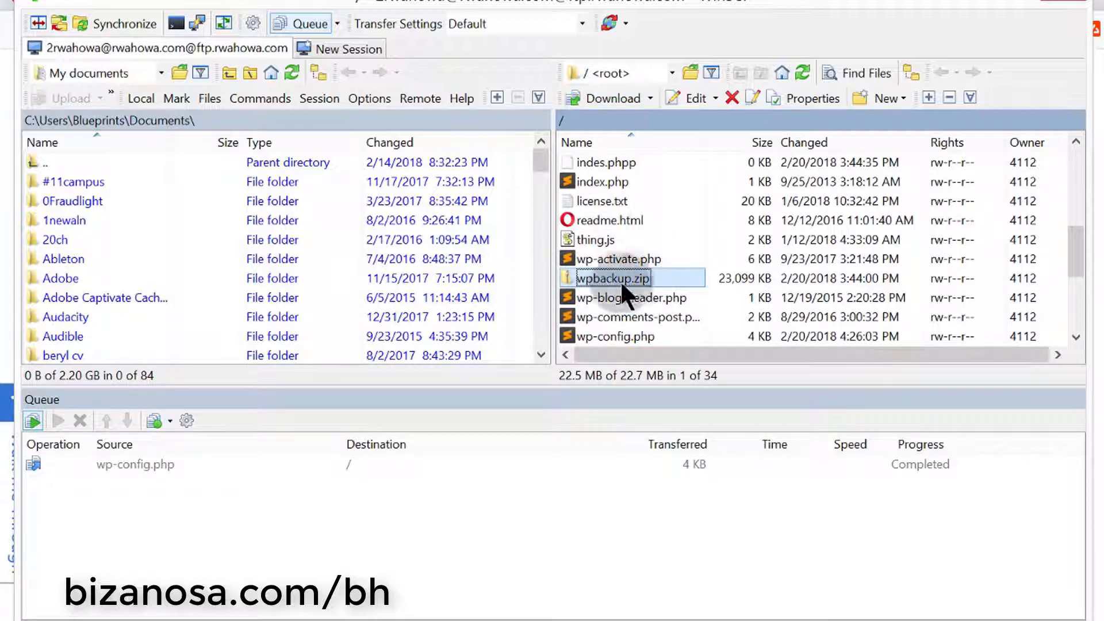
Dismiss wpbackup.zip's context menu and minimize WinSCP to show the Bluehost FTP page.
right_click(644, 282)
mouse_move(708, 340)
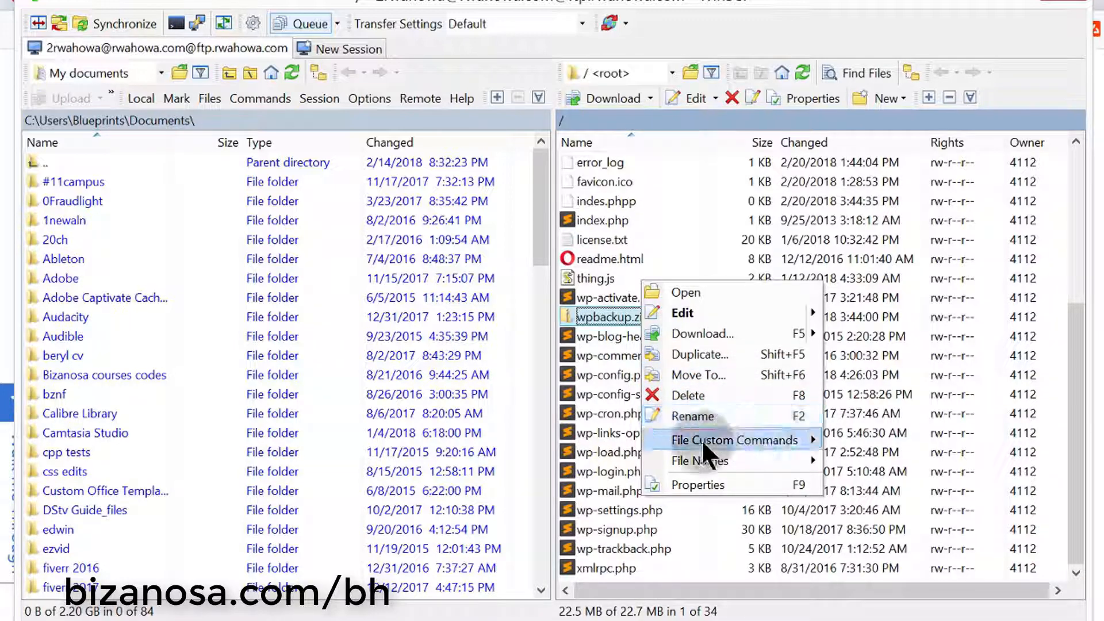
click(885, 539)
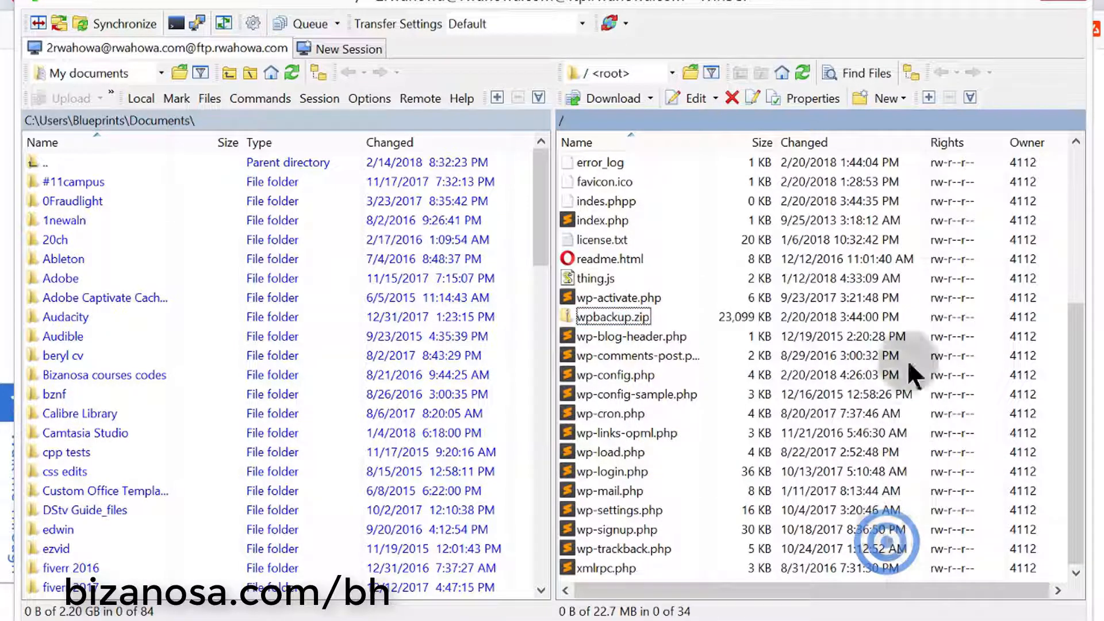
click(1000, 4)
click(1056, 256)
scroll(1053, 250, up, 8)
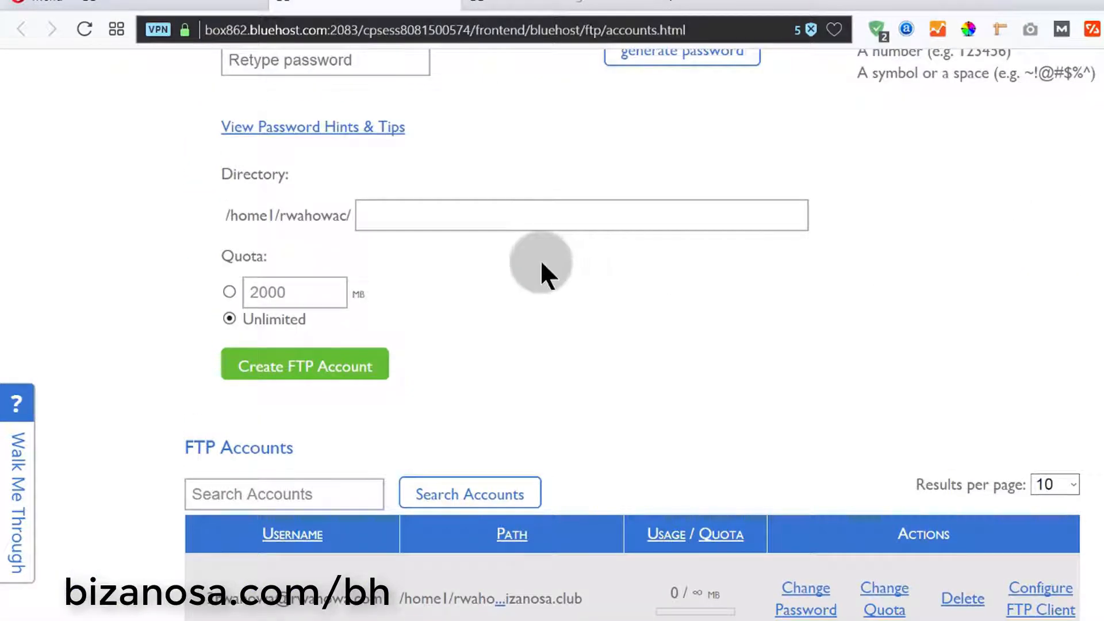
Highlight the FTP username and server address ftp.rwahowa.com in the manual settings, then deselect them.
scroll(473, 120, up, 3)
scroll(472, 121, down, 11)
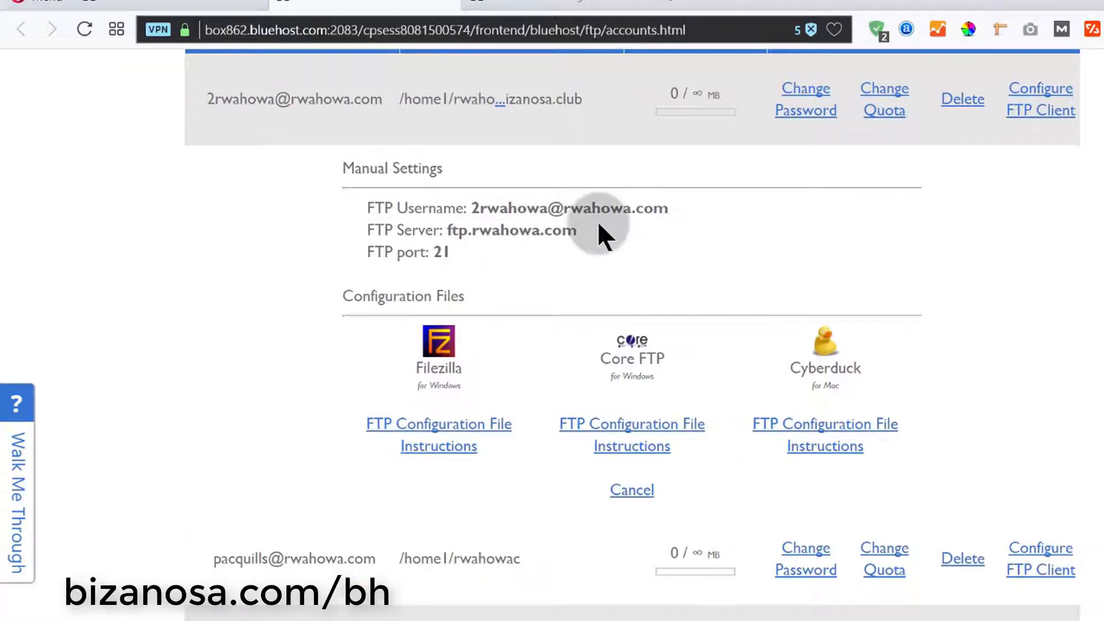
drag(471, 207, 709, 213)
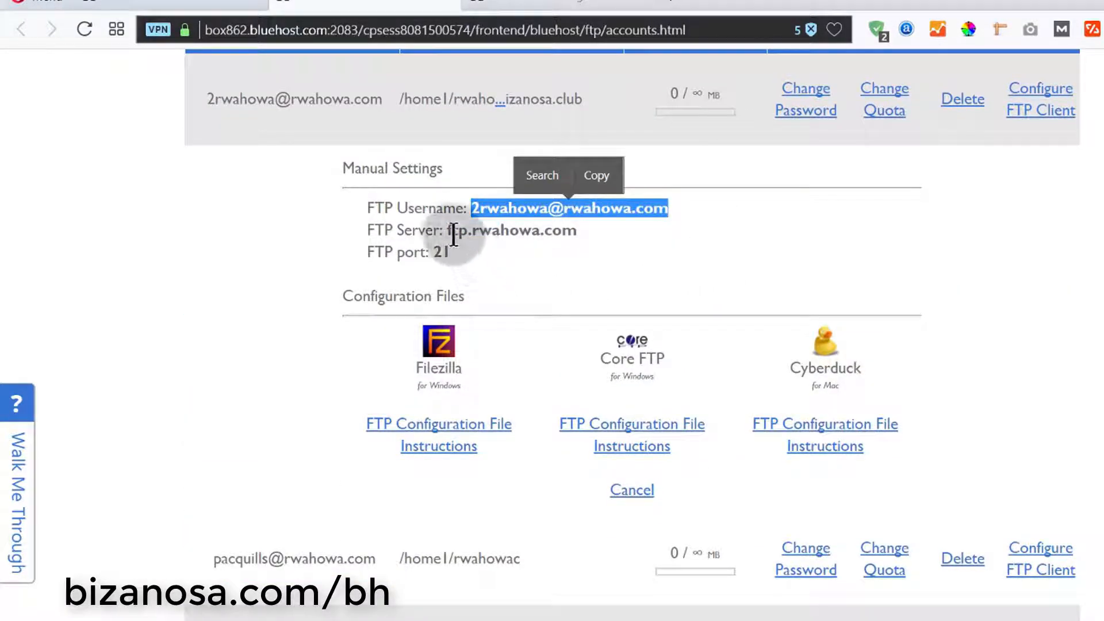
drag(447, 230, 591, 230)
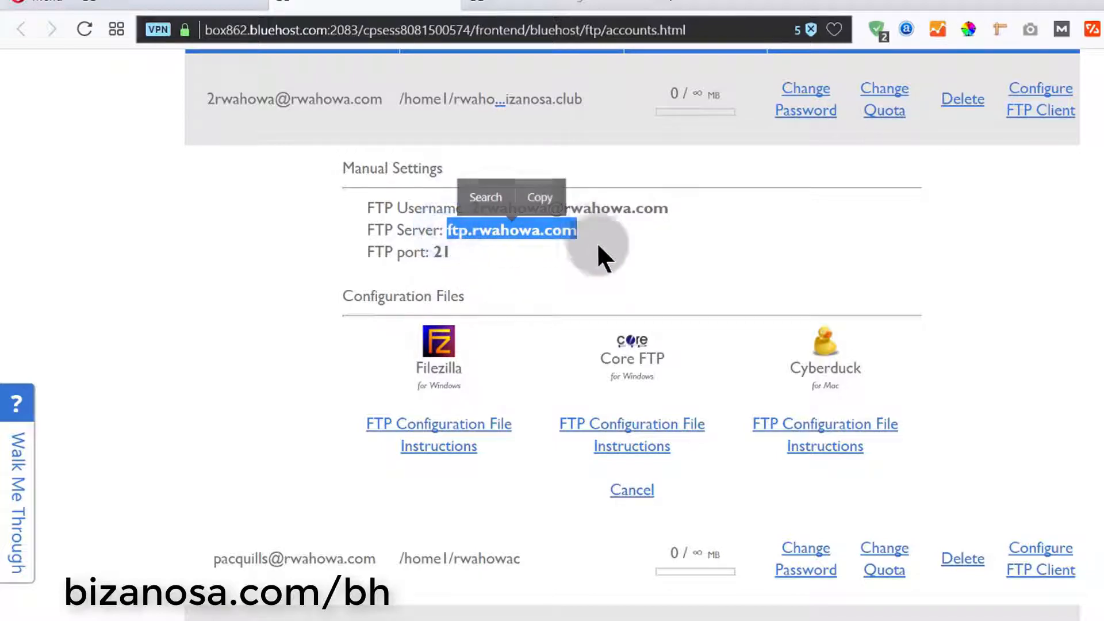
click(609, 249)
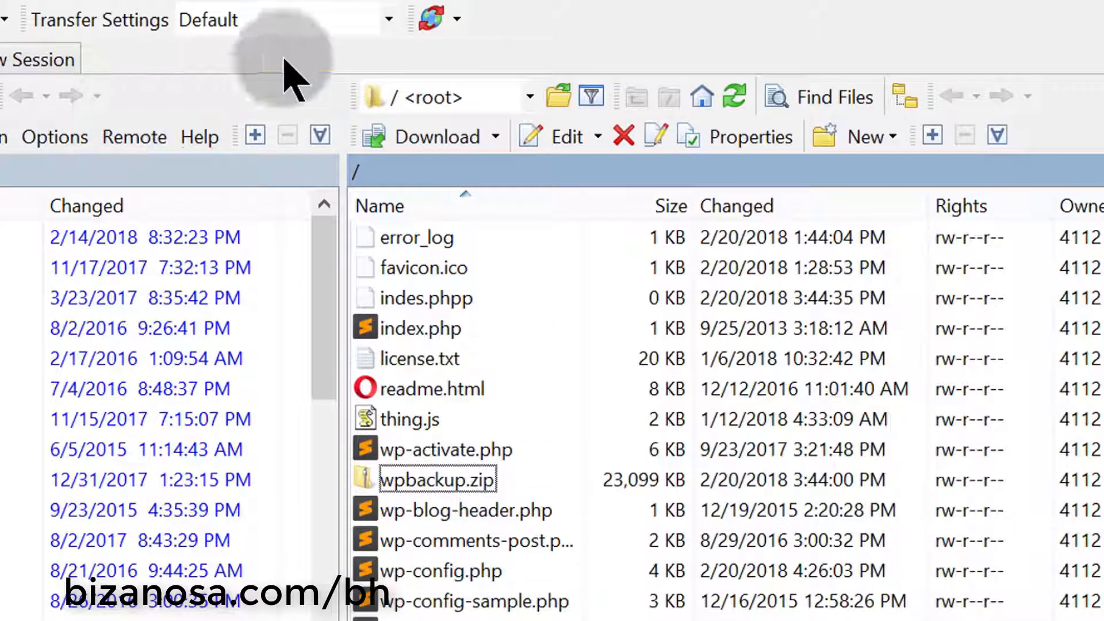
Look over a blank New Site set to FTP protocol in the Login dialog, then close it.
click(26, 61)
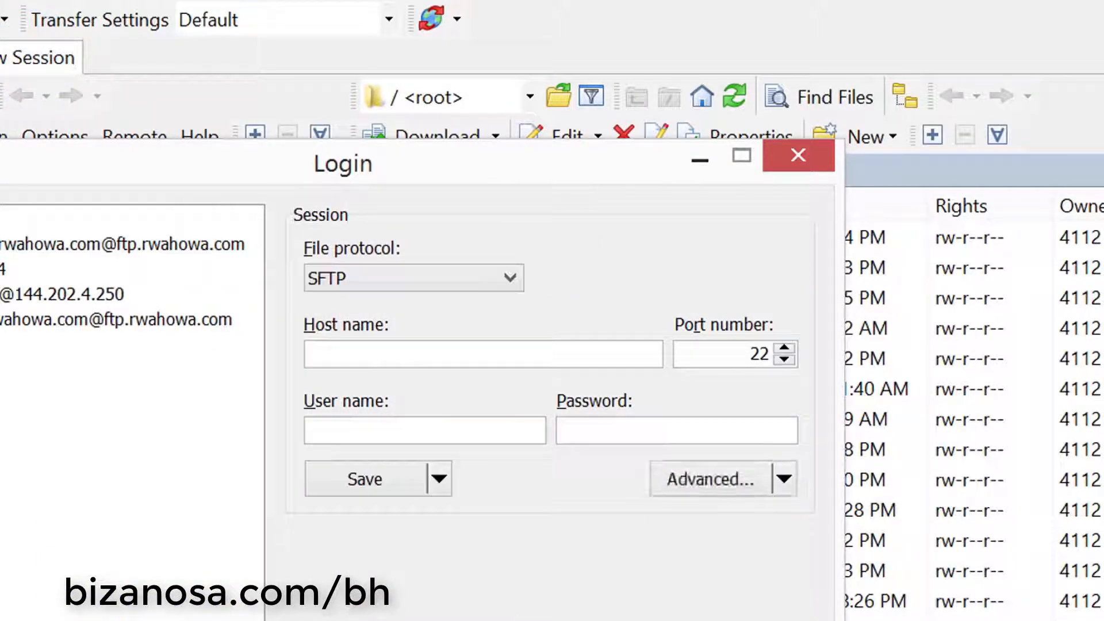
click(427, 278)
click(368, 343)
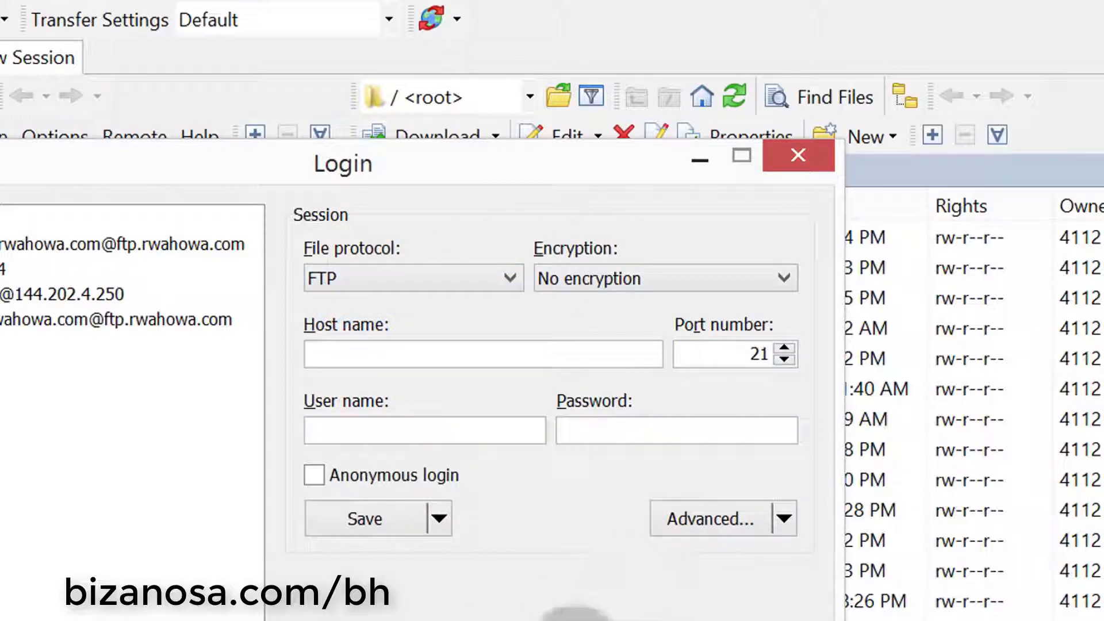
click(797, 156)
Quit WinSCP, confirming the FTP session should be terminated.
click(1103, 1)
click(381, 582)
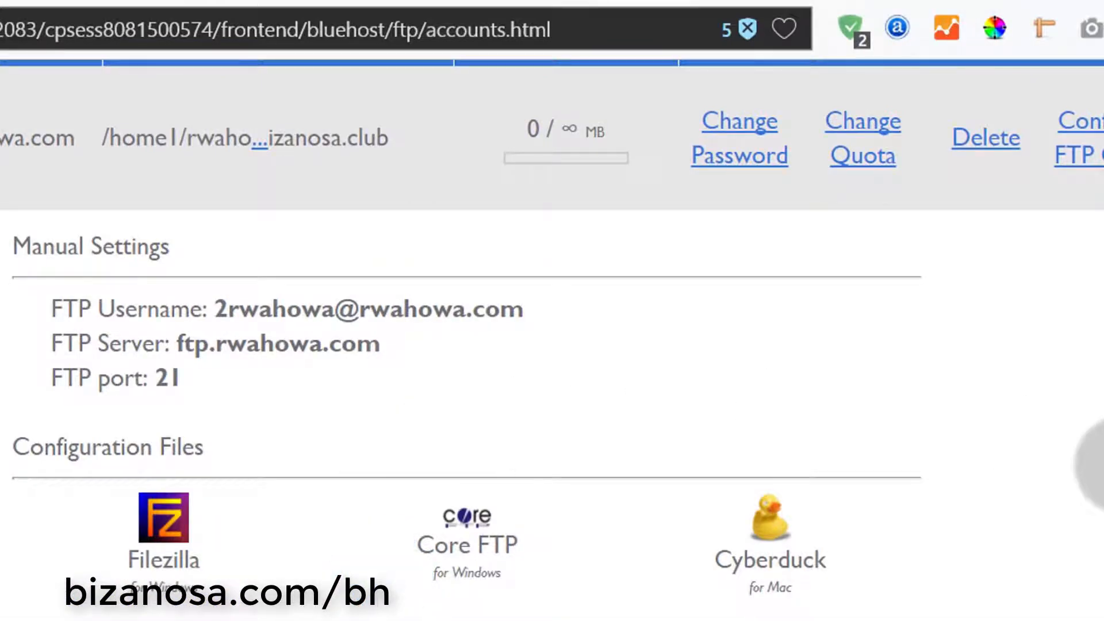
scroll(1095, 463, up, 5)
Scroll up the FTP accounts page.
scroll(1095, 463, up, 4)
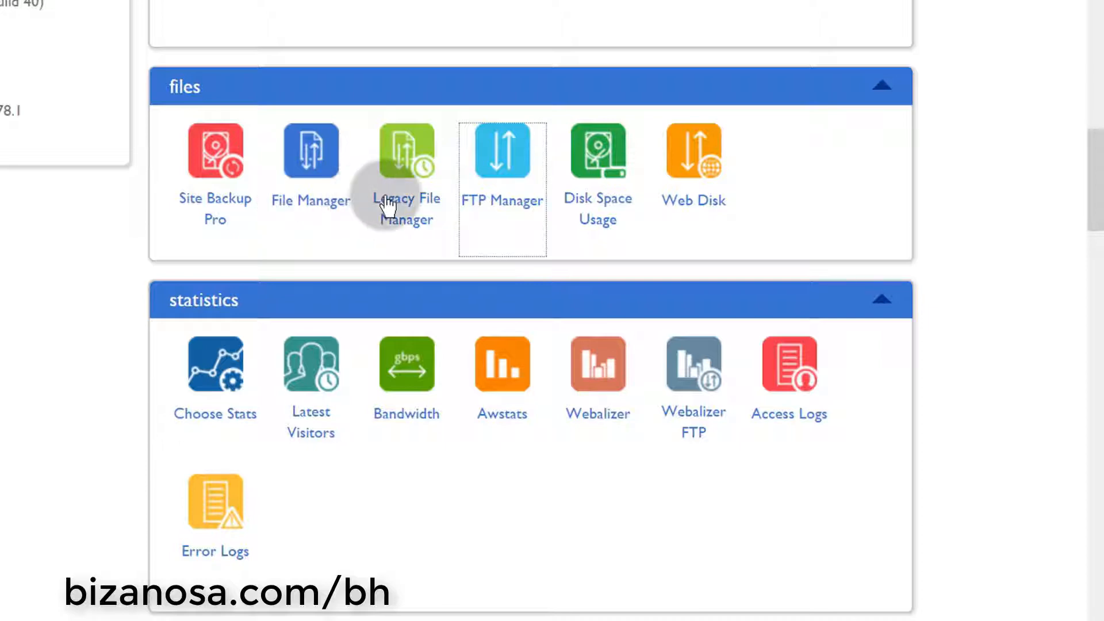
Scroll the cPanel home page down to Database Tools and toggle that section's header.
scroll(385, 195, down, 8)
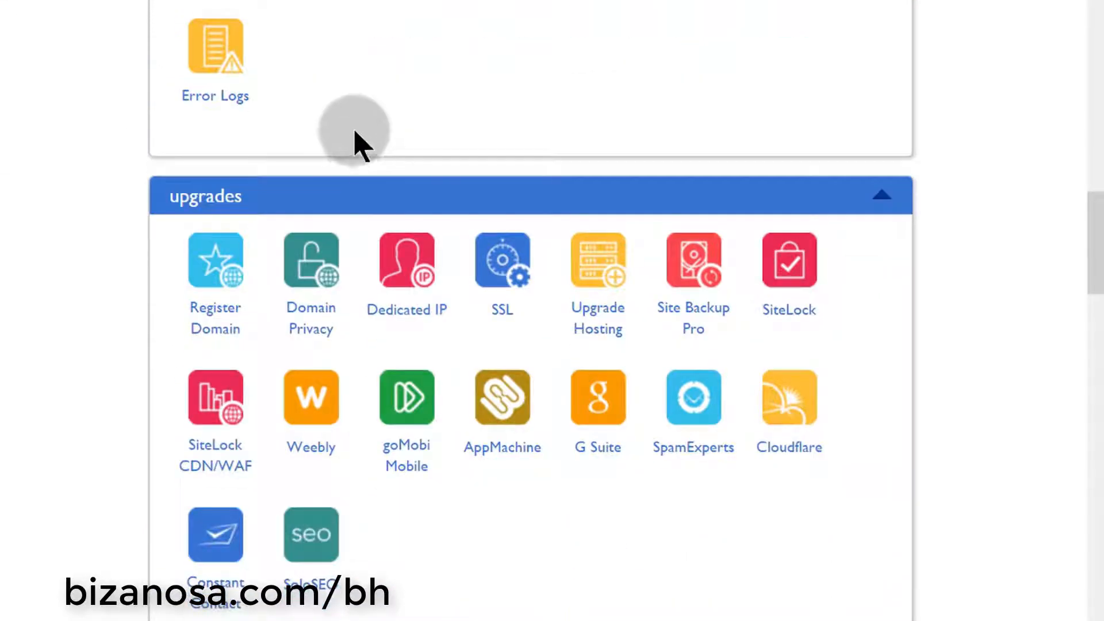
scroll(357, 138, down, 6)
scroll(353, 132, up, 2)
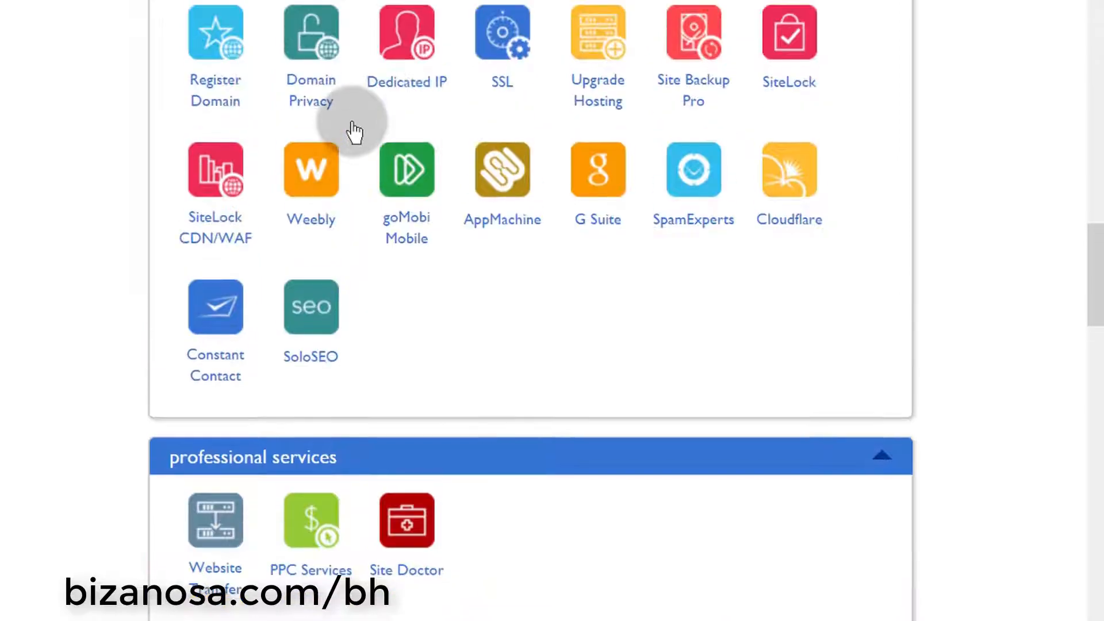
scroll(353, 132, down, 14)
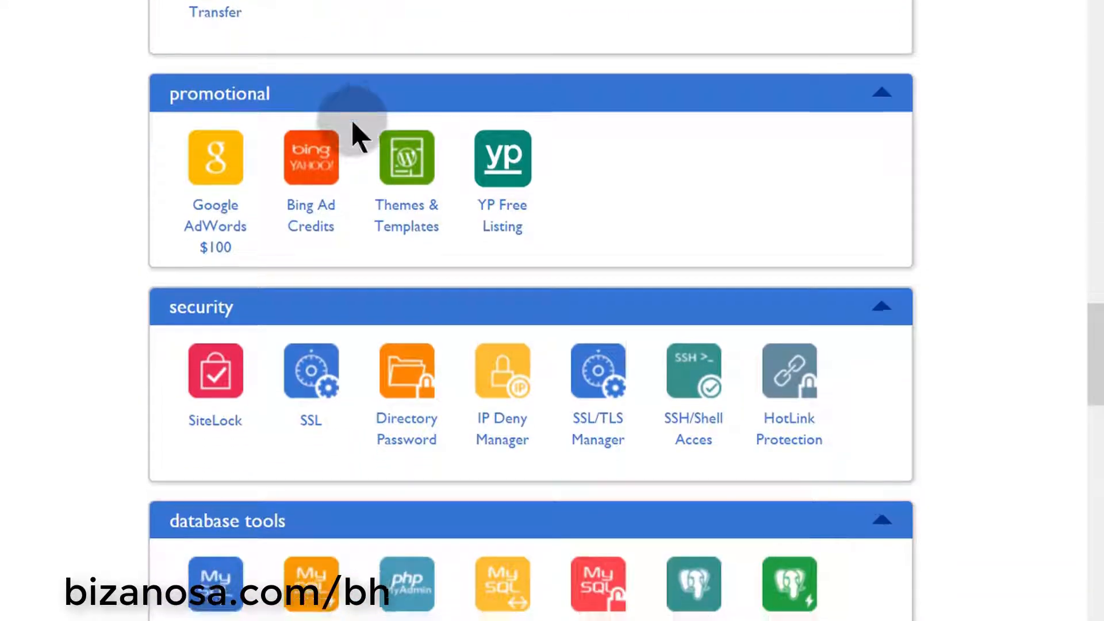
scroll(356, 138, down, 16)
scroll(456, 153, up, 12)
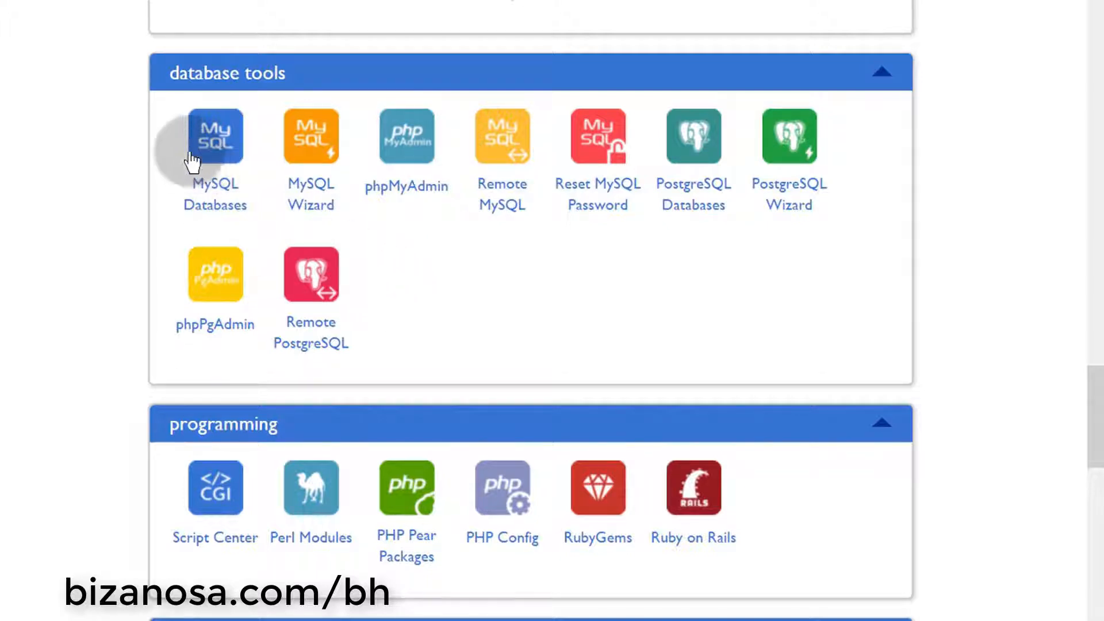
click(164, 72)
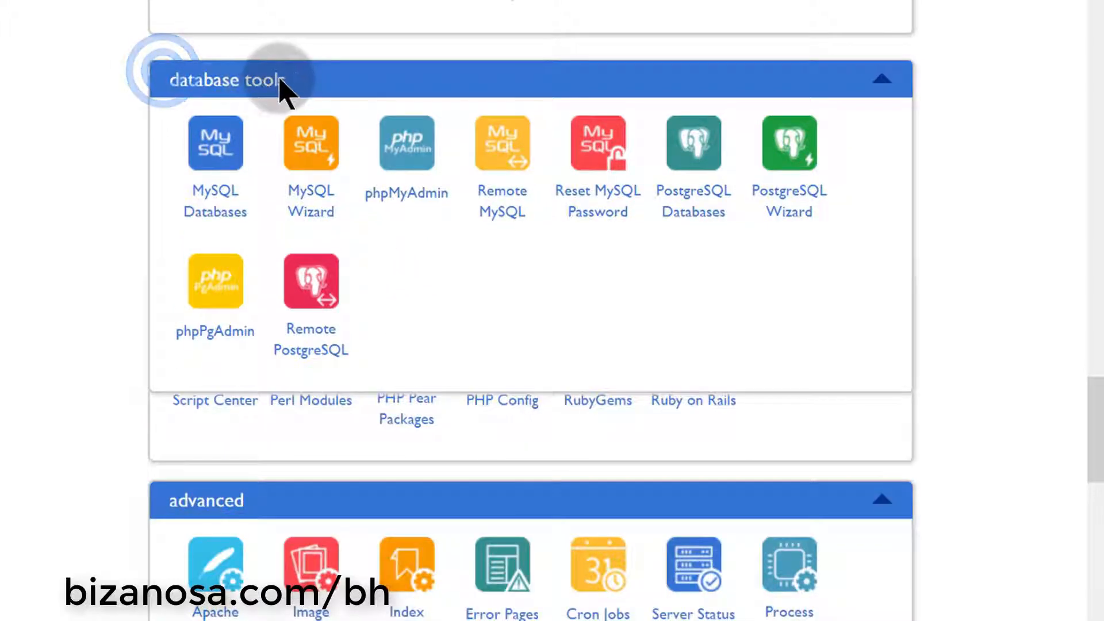
click(1002, 154)
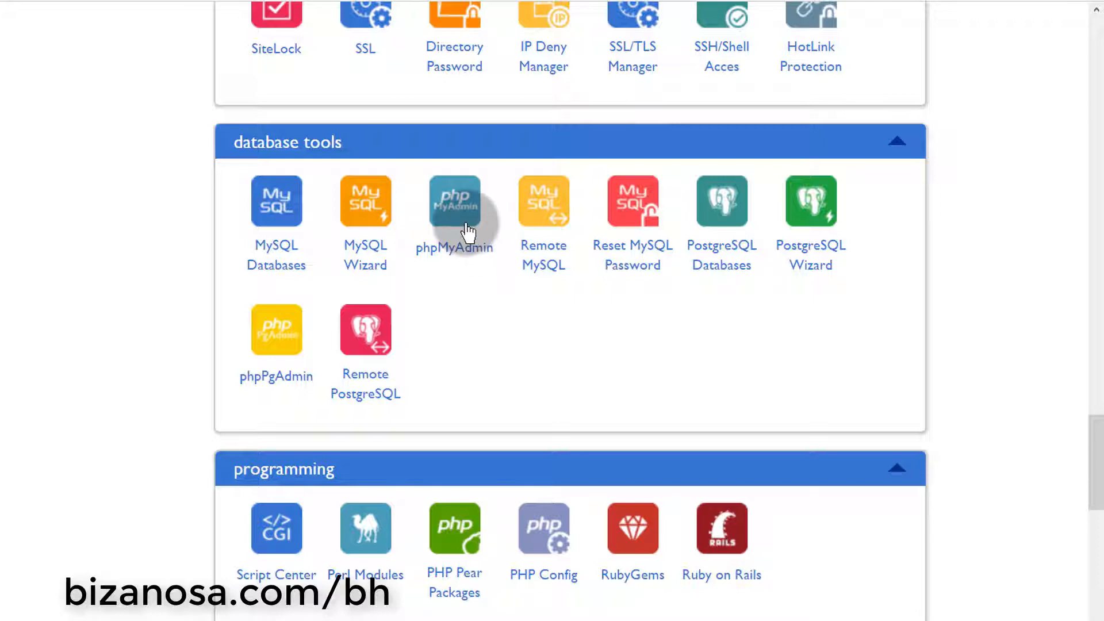
Open phpMyAdmin and the MySQL Wizard each in a new browser tab.
right_click(471, 249)
click(519, 242)
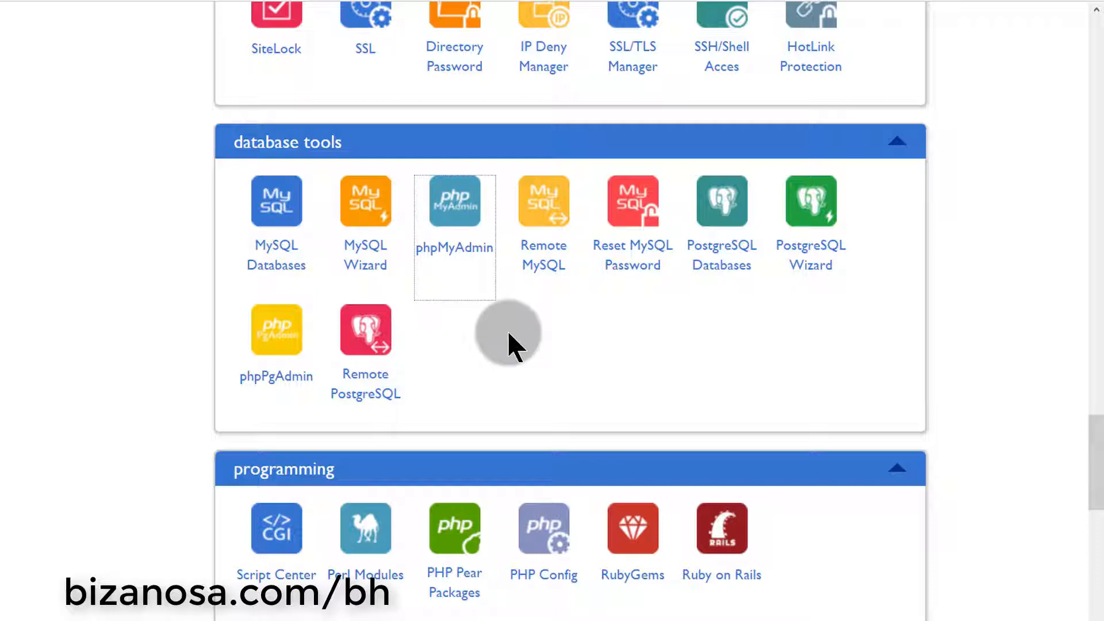
right_click(366, 249)
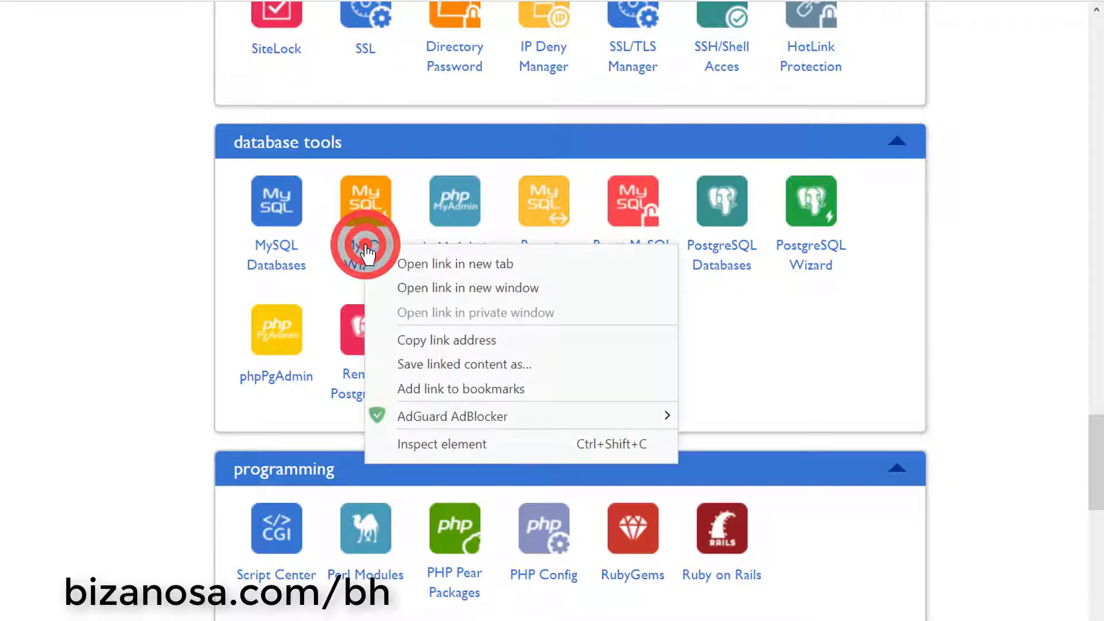
click(412, 265)
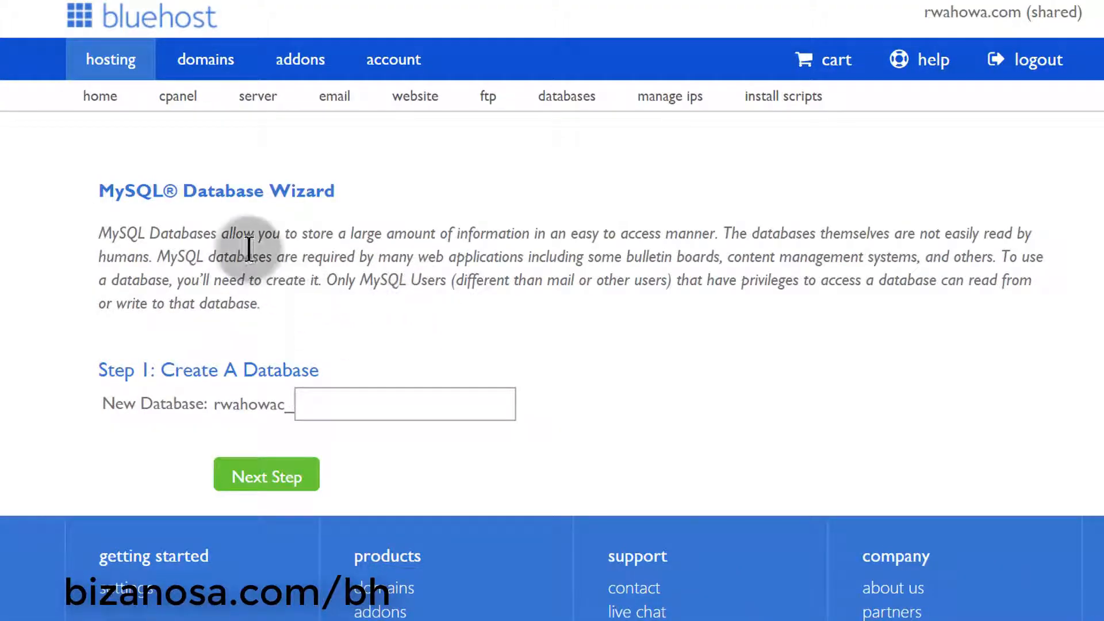
Name the new database sampledb after the rwahowac_ prefix and proceed to the user step.
click(338, 401)
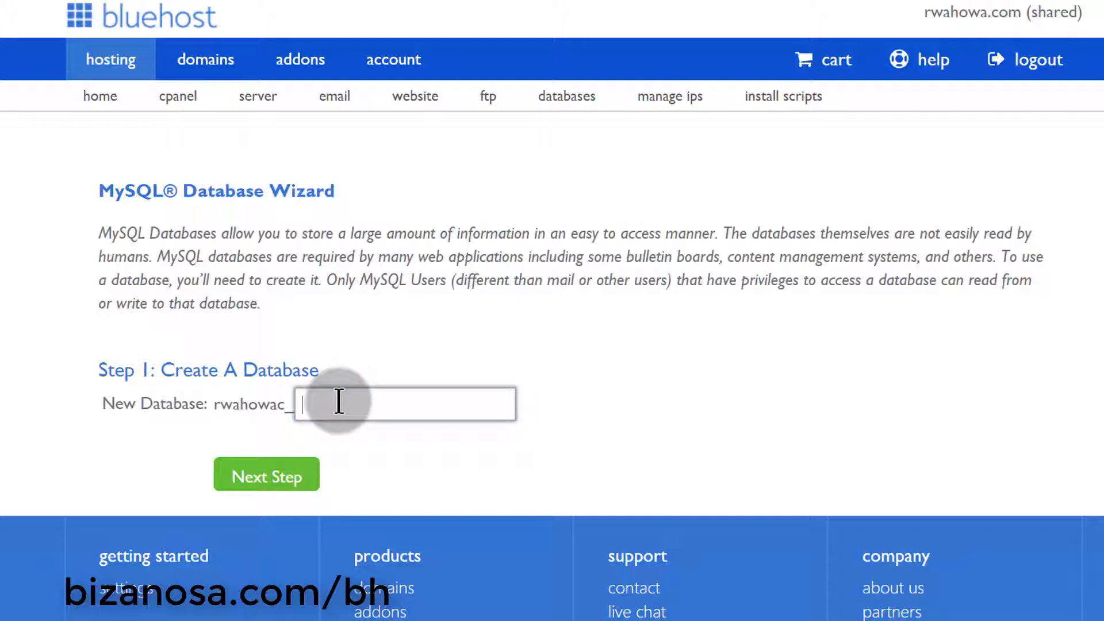
click(211, 404)
drag(222, 404, 295, 403)
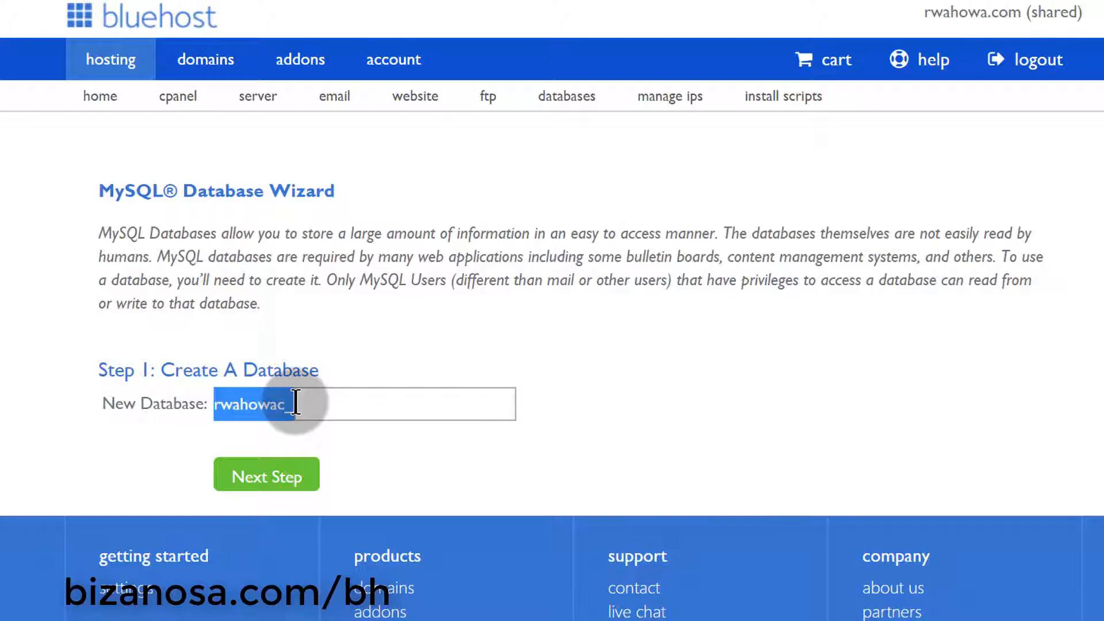
click(332, 402)
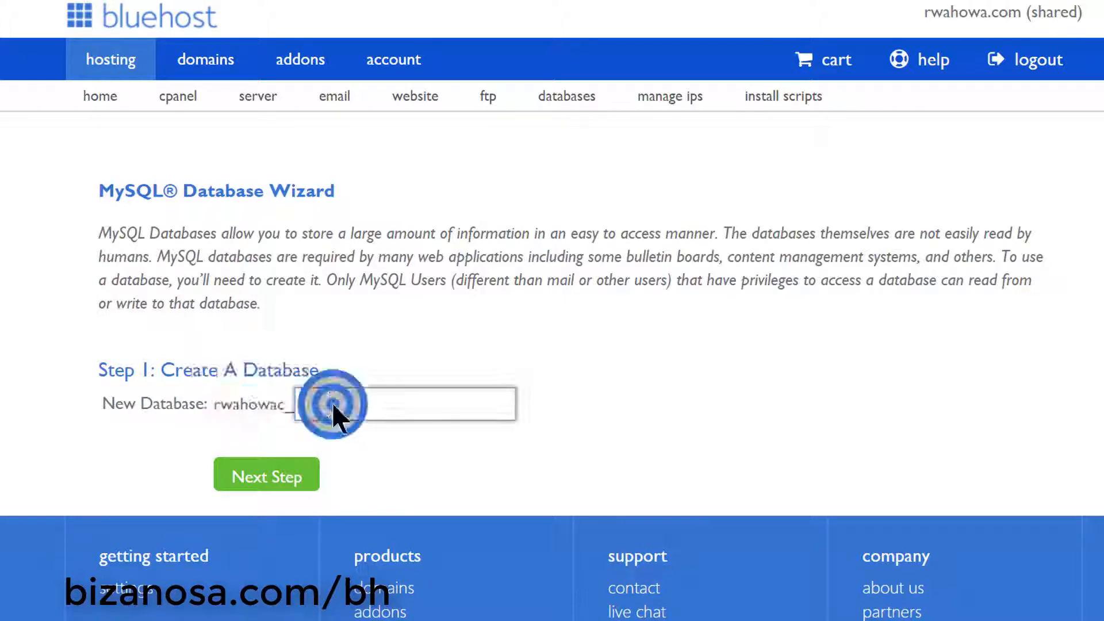
text(sampledb)
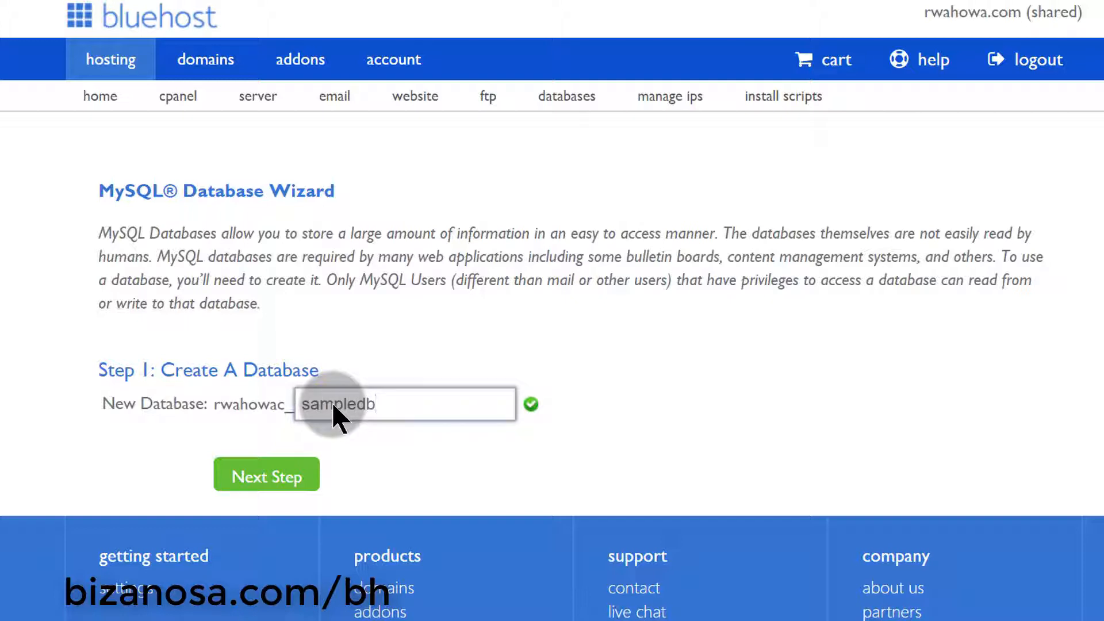
click(263, 486)
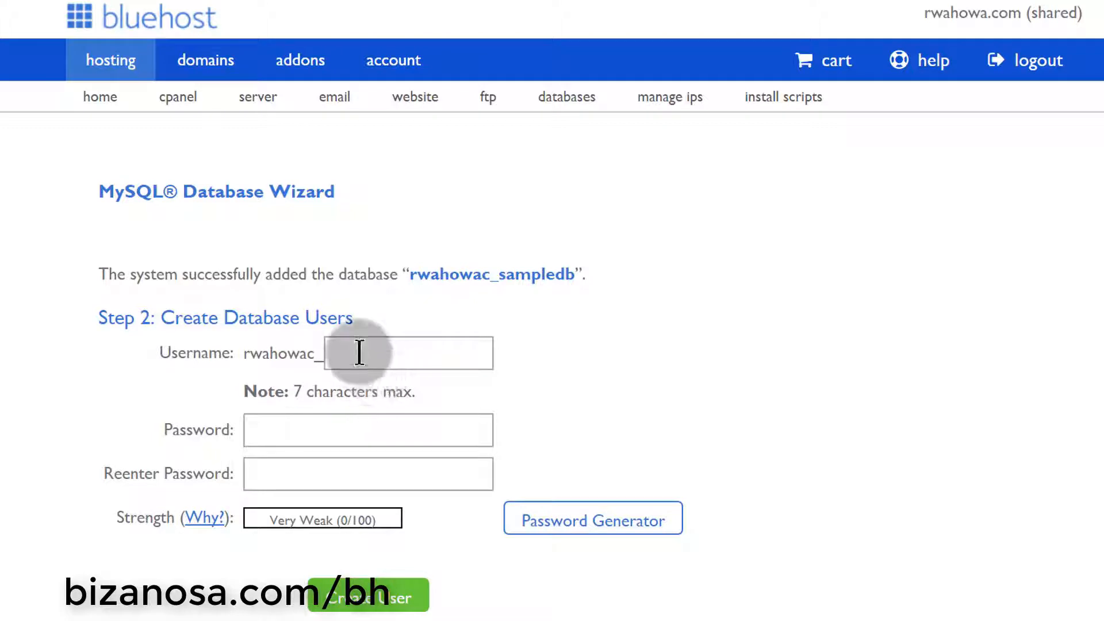
Create the database user suser with a password entered twice.
click(359, 349)
text(suser)
click(279, 430)
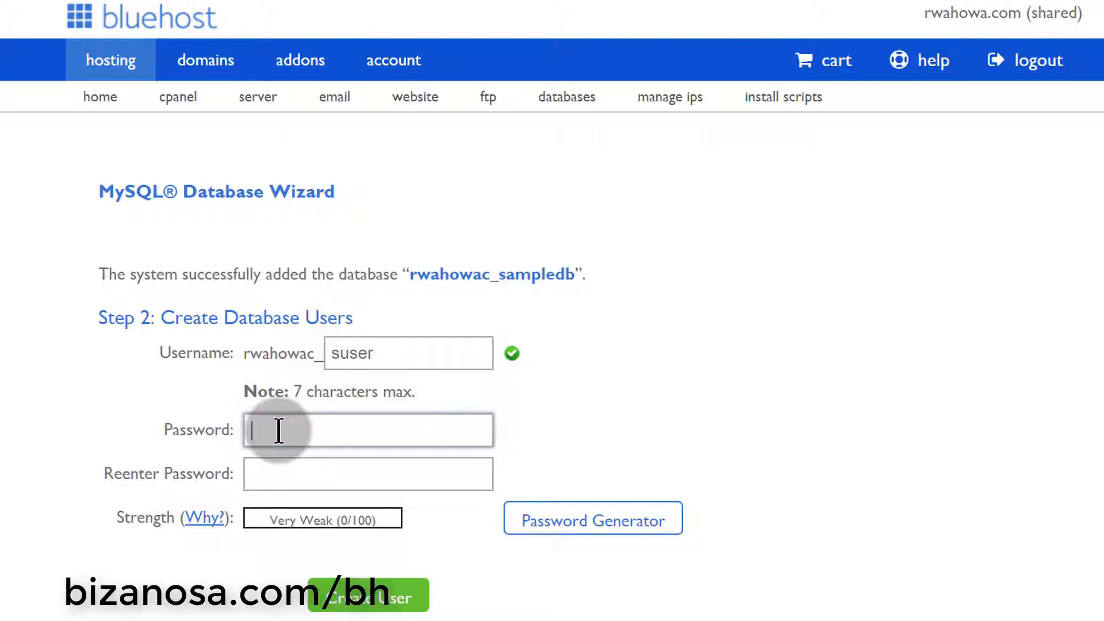
text(*******)
click(285, 476)
text(*******)
scroll(609, 368, down, 5)
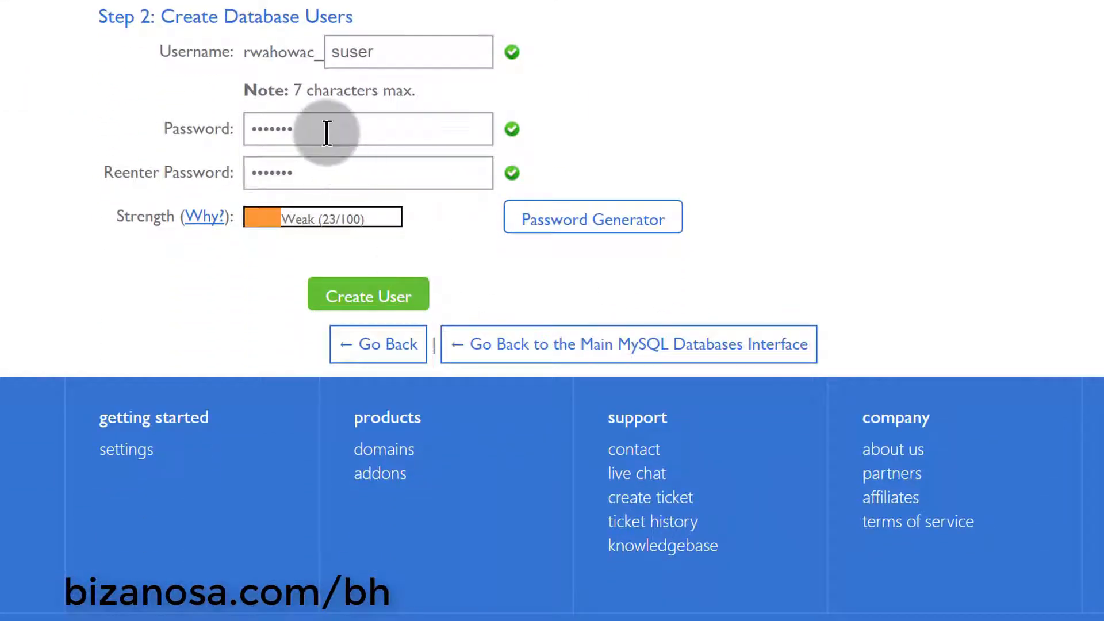
click(368, 298)
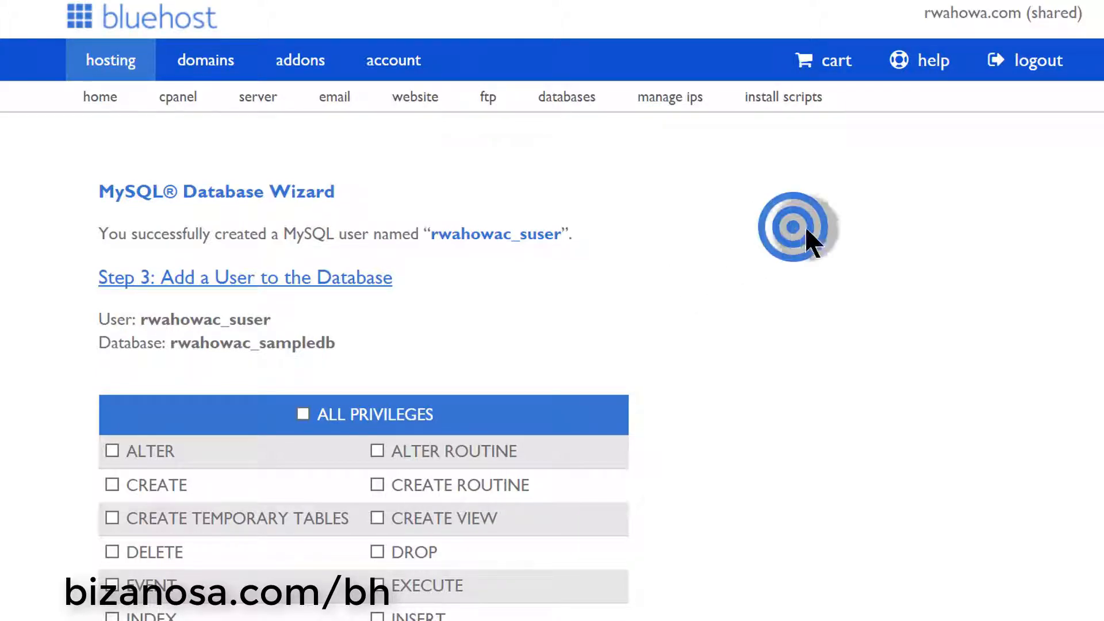
Tick ALL PRIVILEGES in the privileges table, then untick it again.
scroll(810, 230, down, 5)
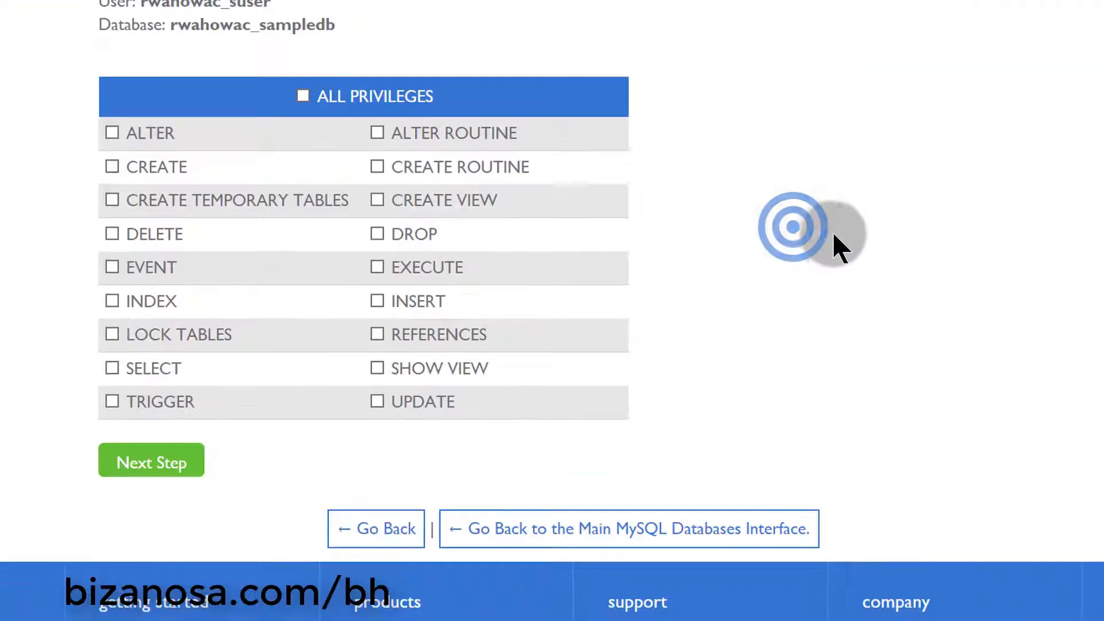
click(309, 96)
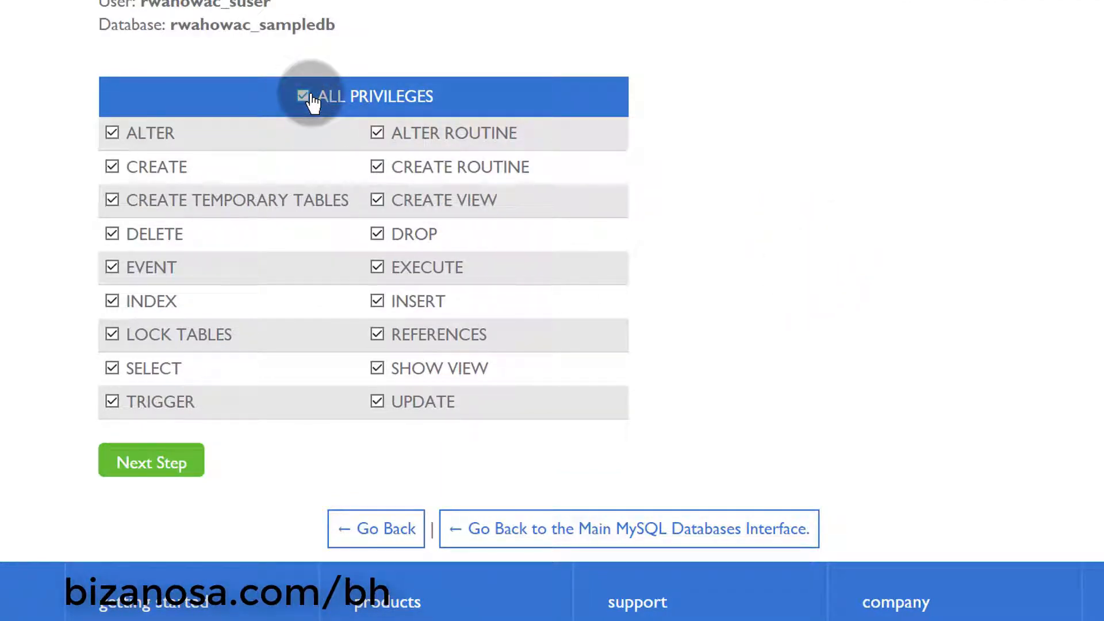
click(303, 97)
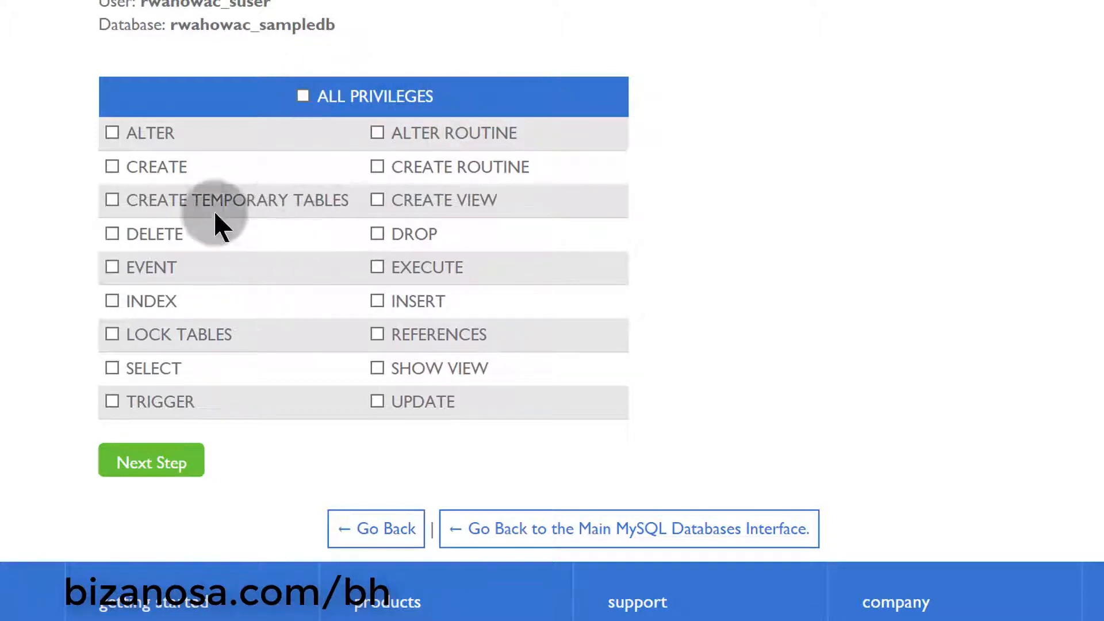
Tick DELETE, DROP, UPDATE, ALTER, CREATE, CREATE TEMPORARY TABLES, EXECUTE, INSERT, then ALL PRIVILEGES, and continue.
click(112, 234)
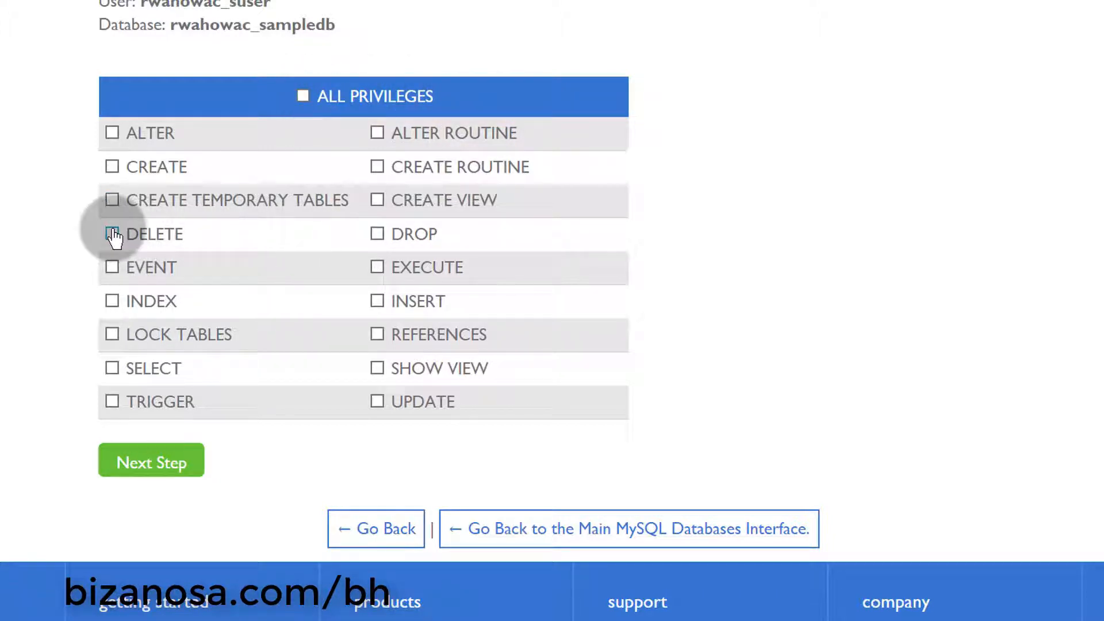
click(377, 233)
click(377, 401)
click(113, 133)
click(112, 167)
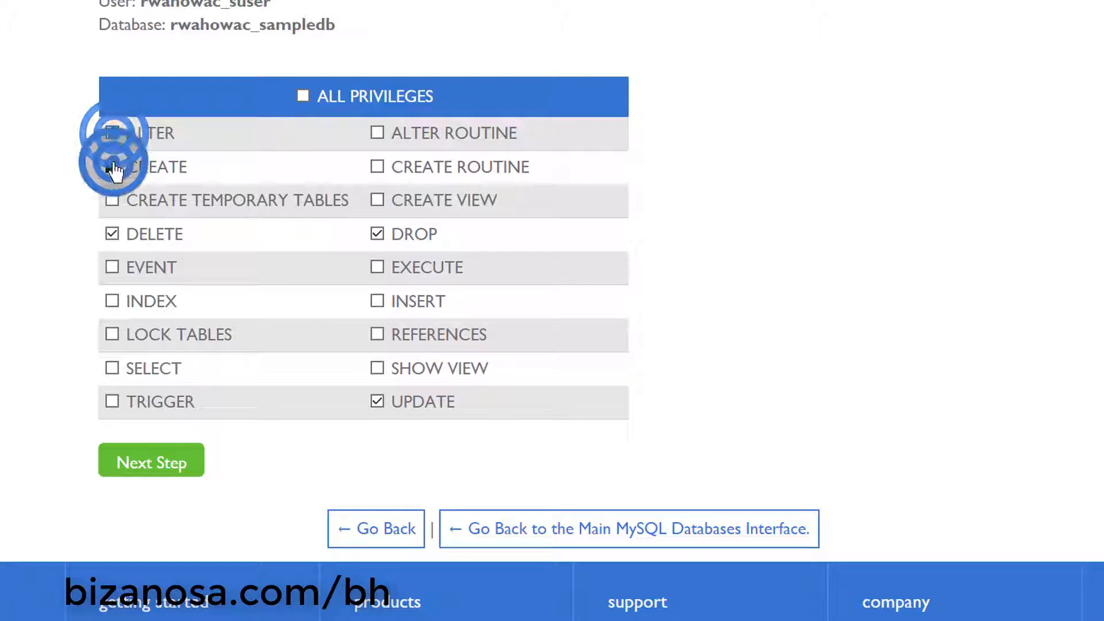
click(112, 200)
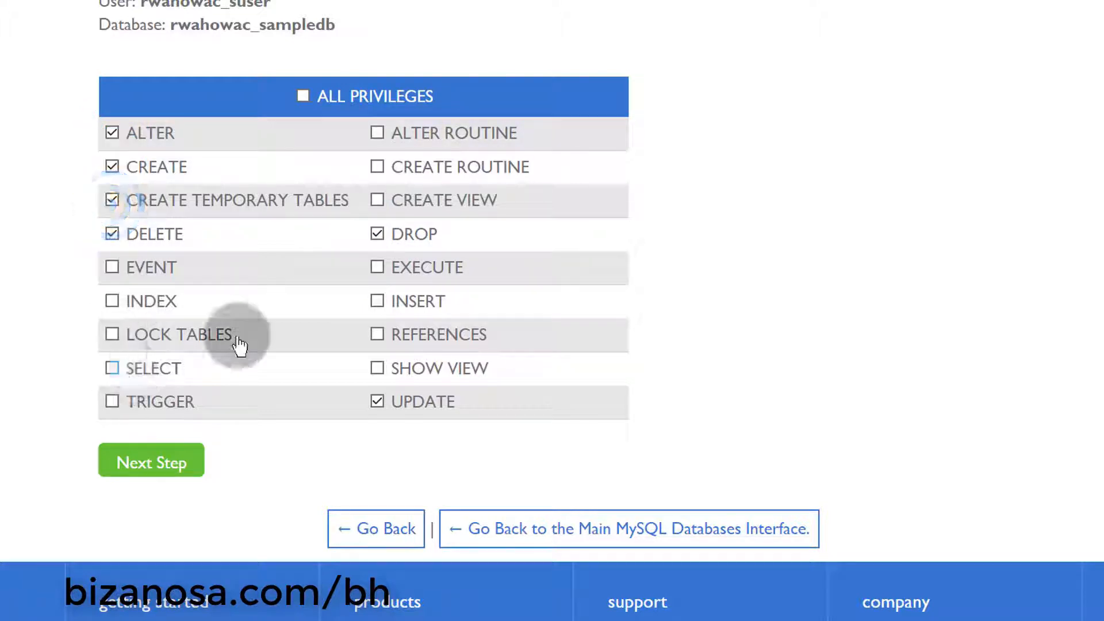
click(377, 268)
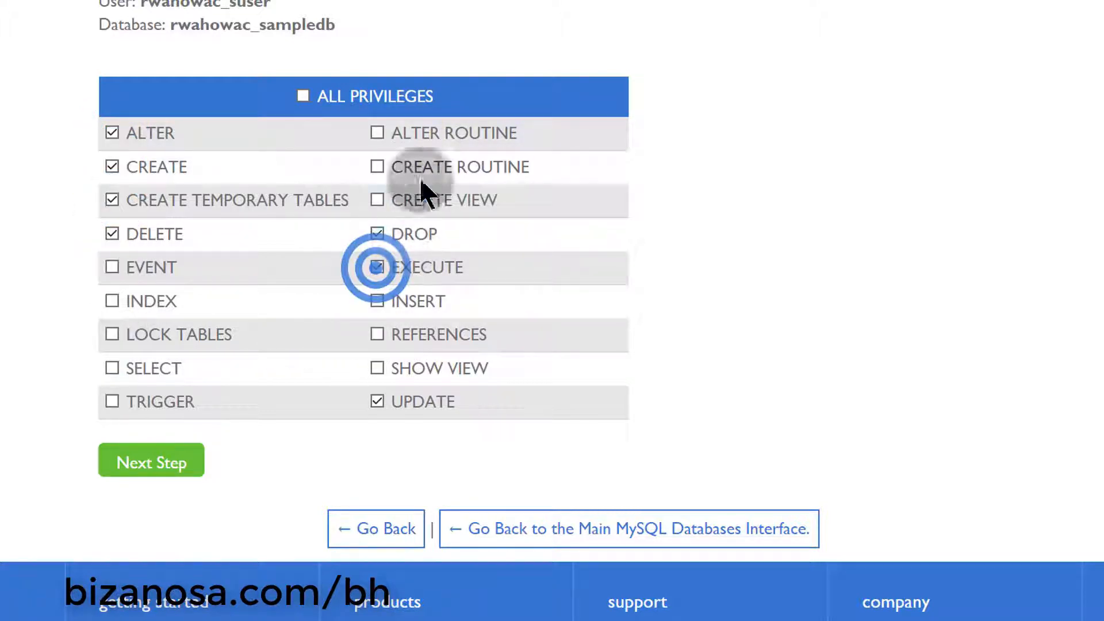
click(377, 300)
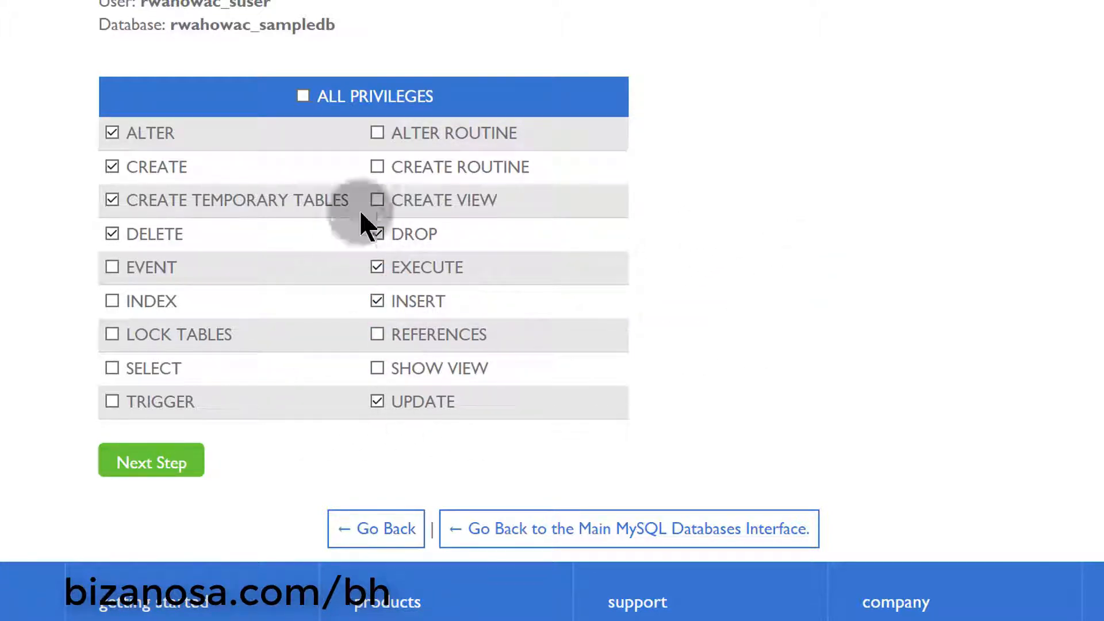
click(303, 96)
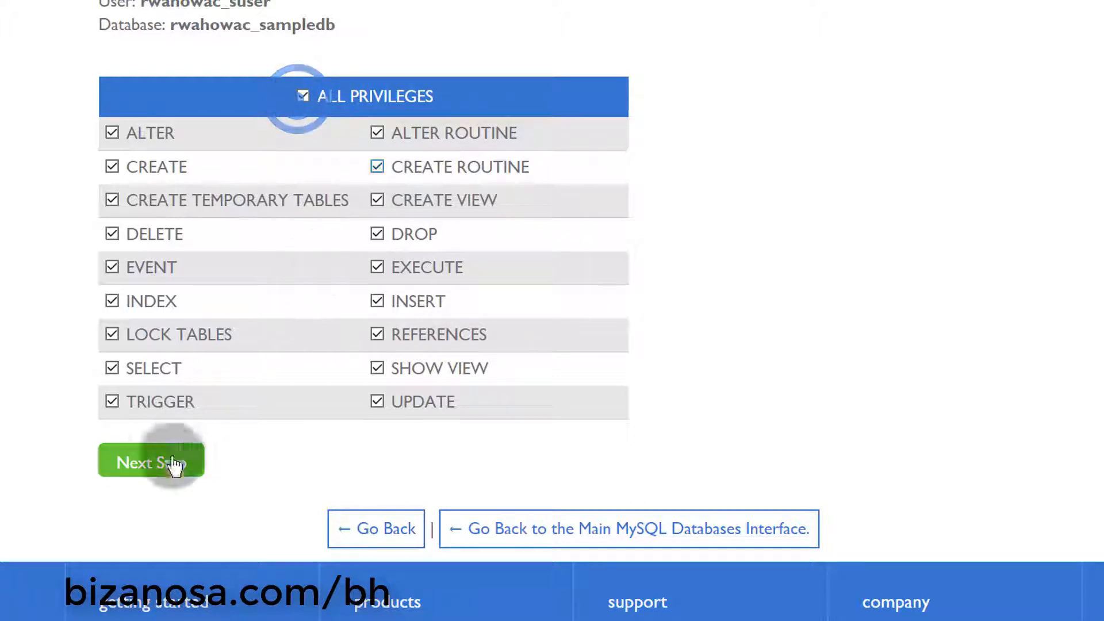
click(143, 463)
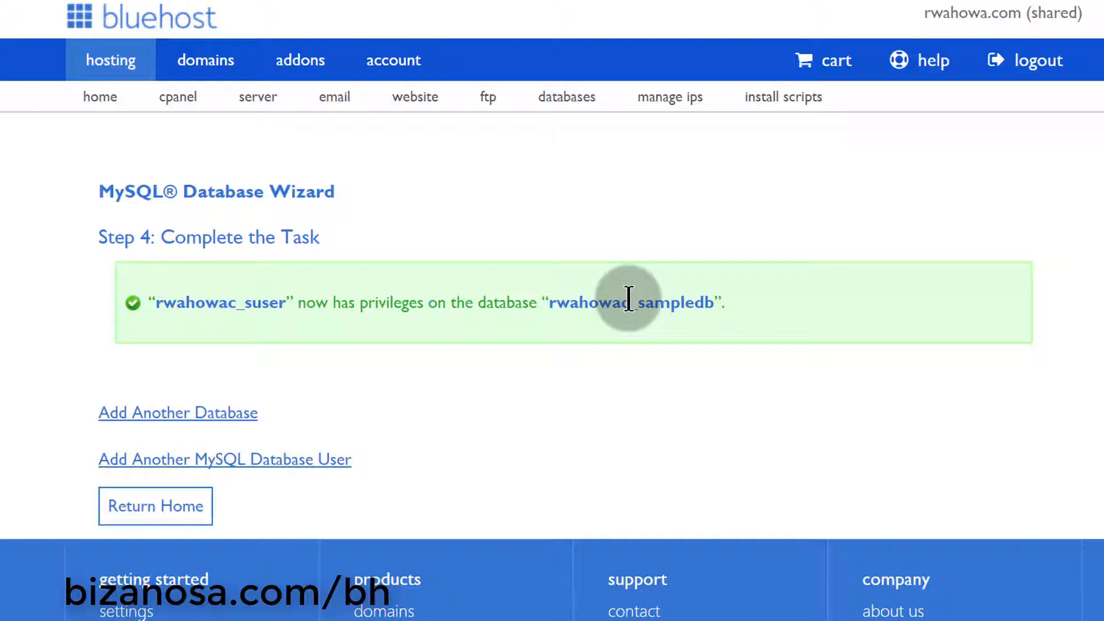
Highlight the new database user name and database name on the wizard summary.
drag(177, 299, 278, 300)
drag(569, 299, 693, 299)
click(418, 377)
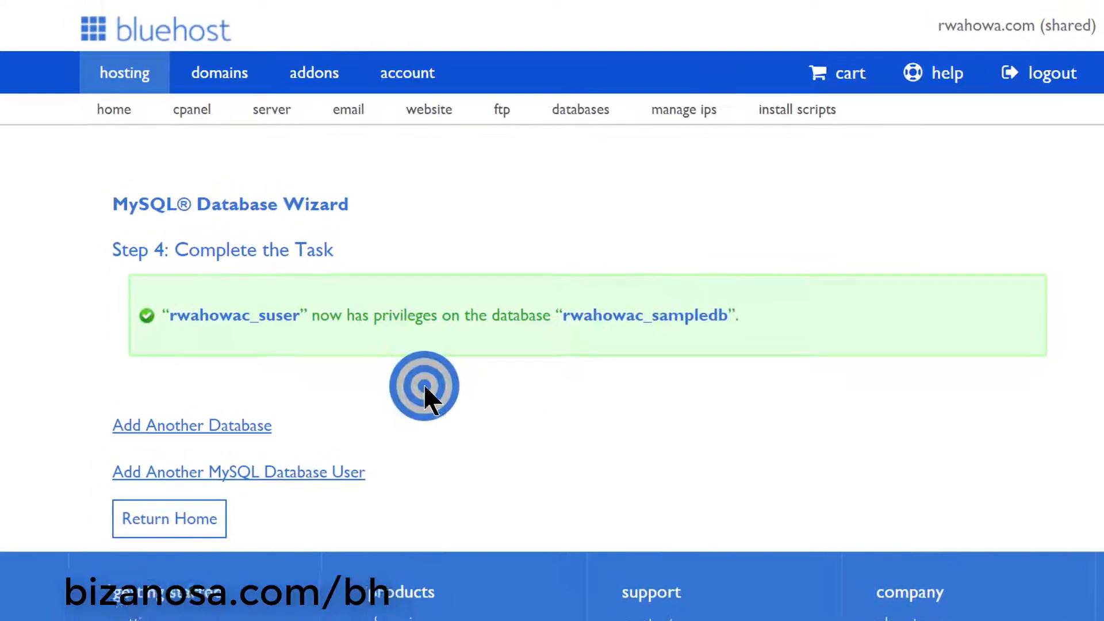
Return to the phpMyAdmin tab and reload the page.
click(380, 13)
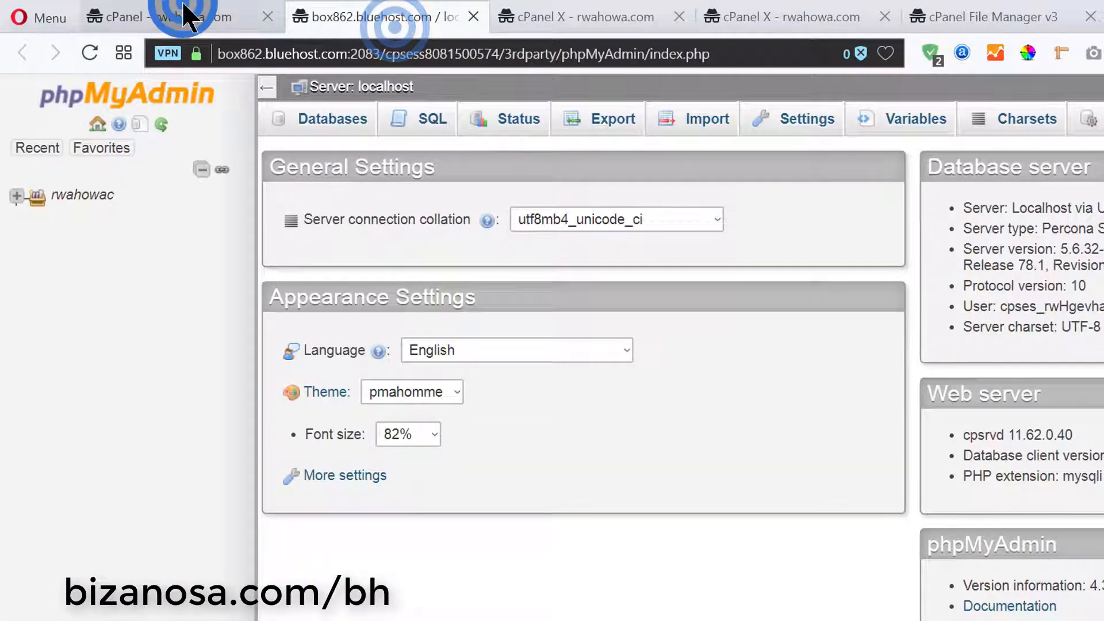
click(168, 2)
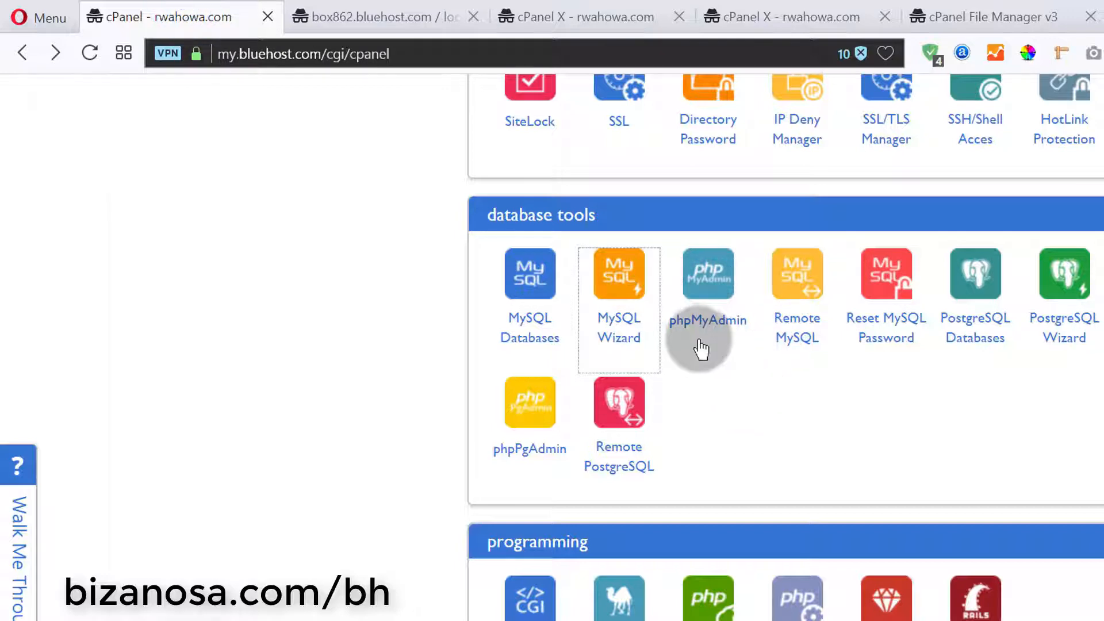
click(339, 13)
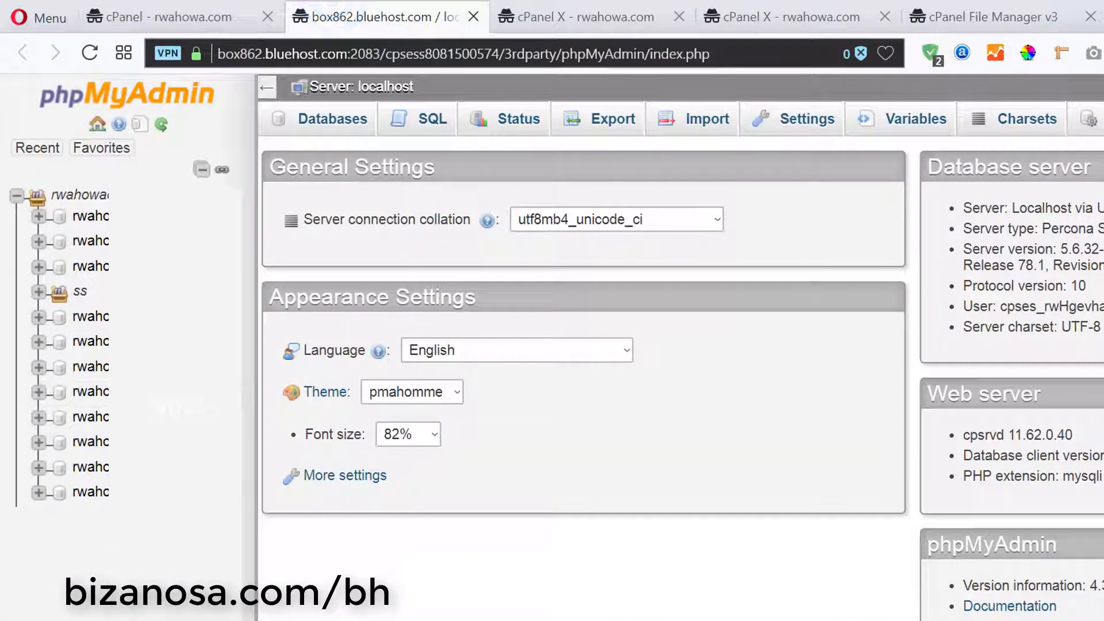
click(39, 296)
click(39, 295)
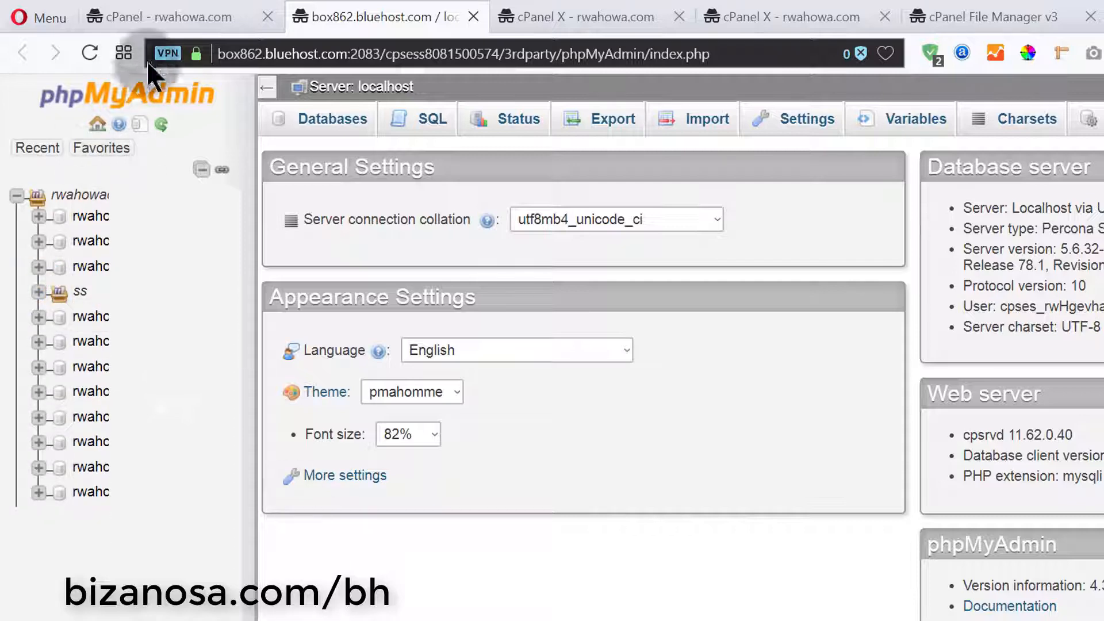
click(87, 51)
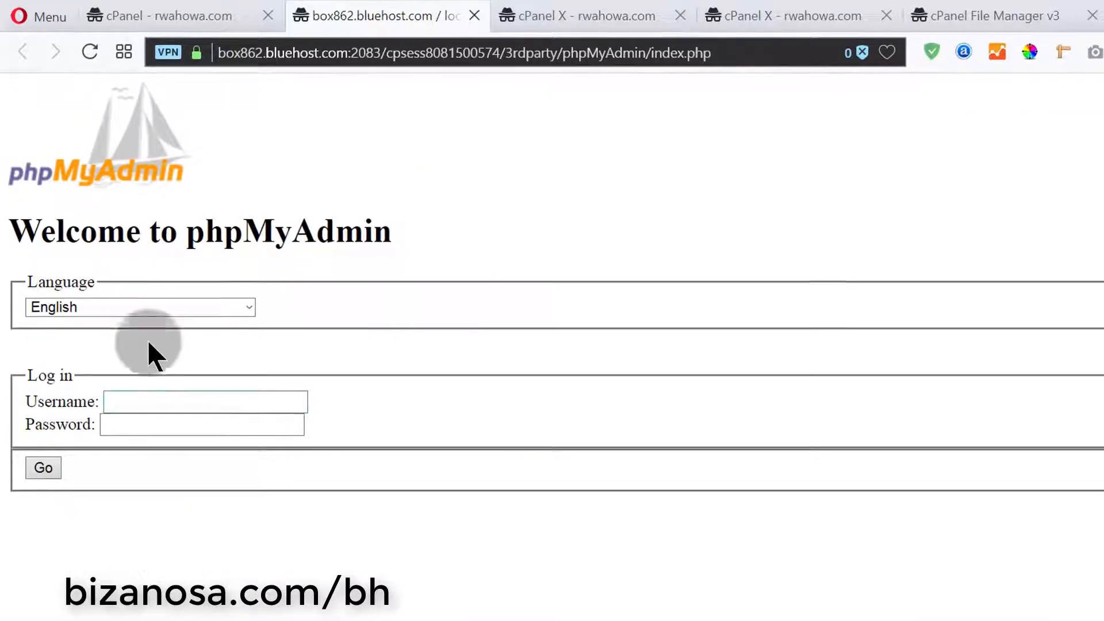
Log into phpMyAdmin with the copied rwahowac_suser username pasted in and its password.
click(91, 45)
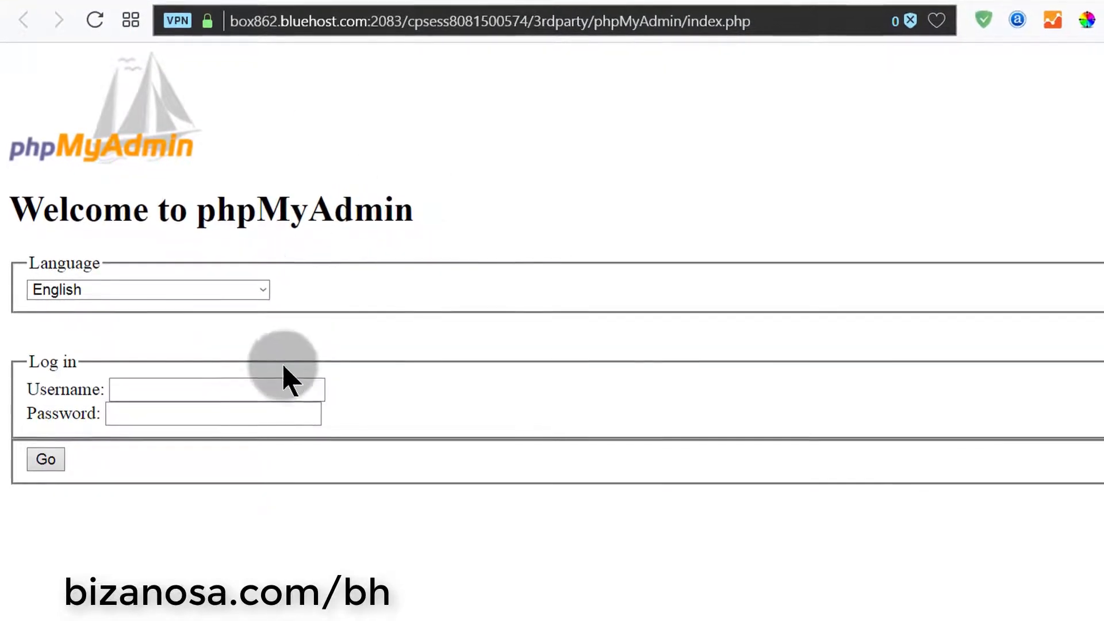
click(213, 387)
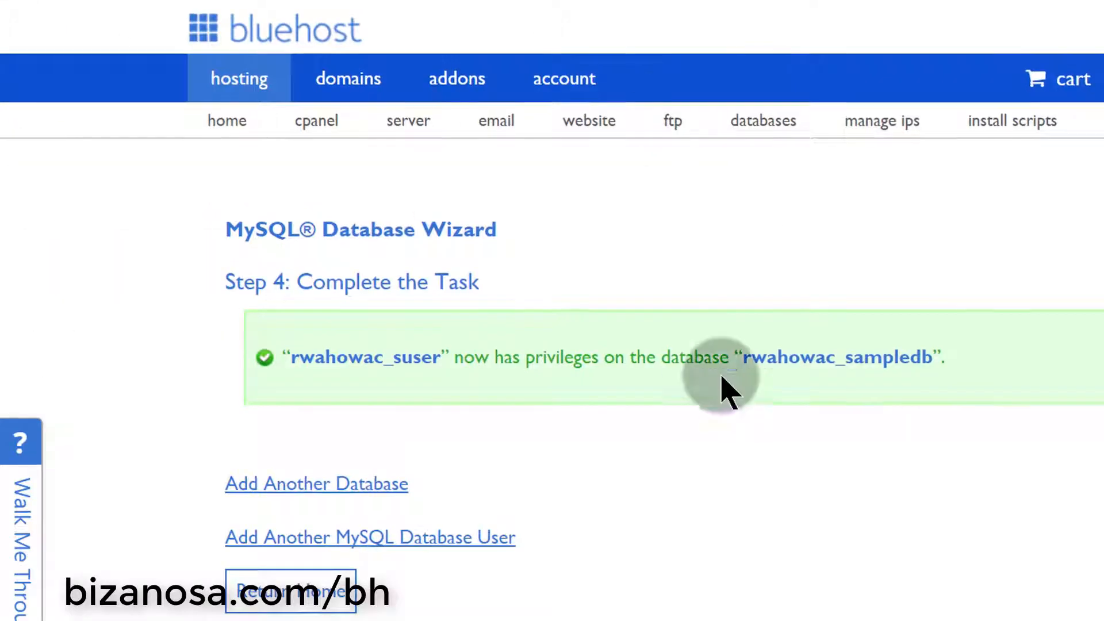
drag(289, 357, 443, 360)
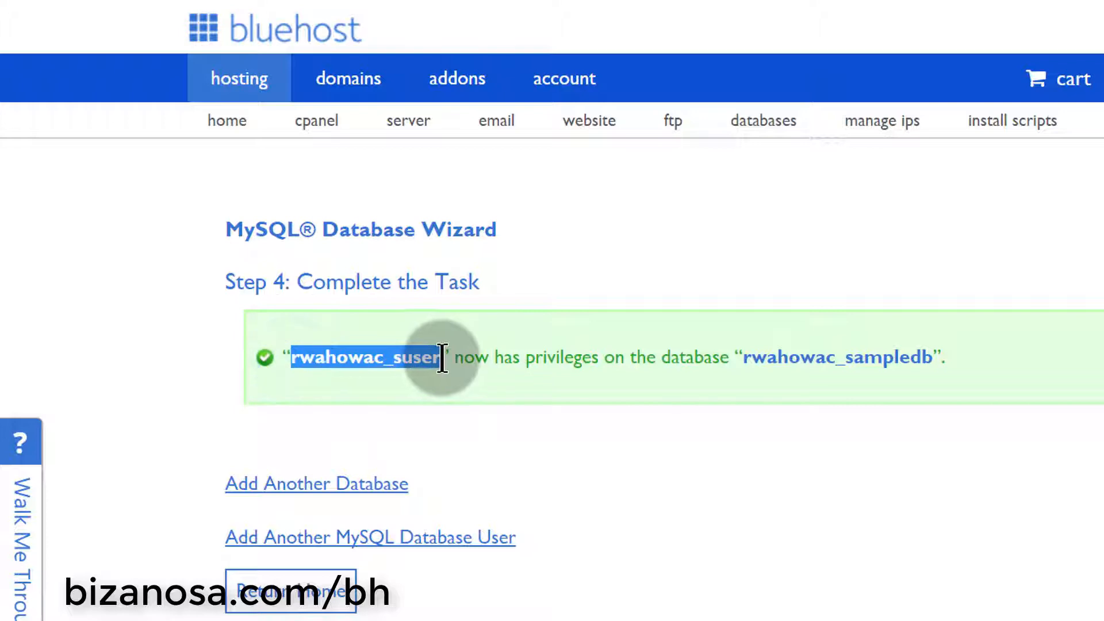
click(412, 315)
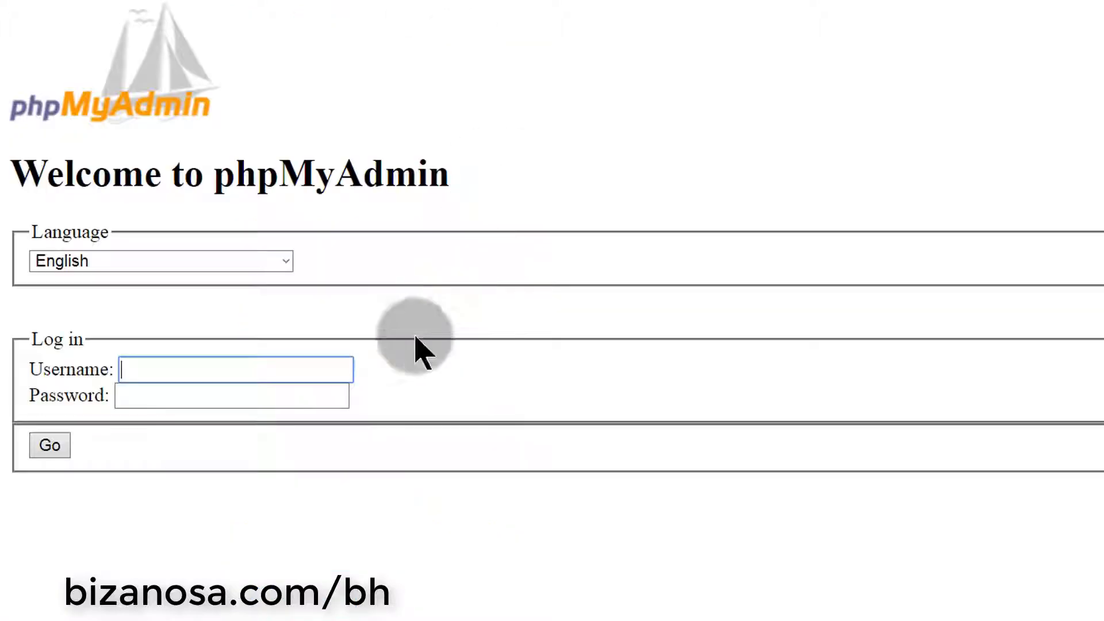
click(162, 358)
right_click(174, 371)
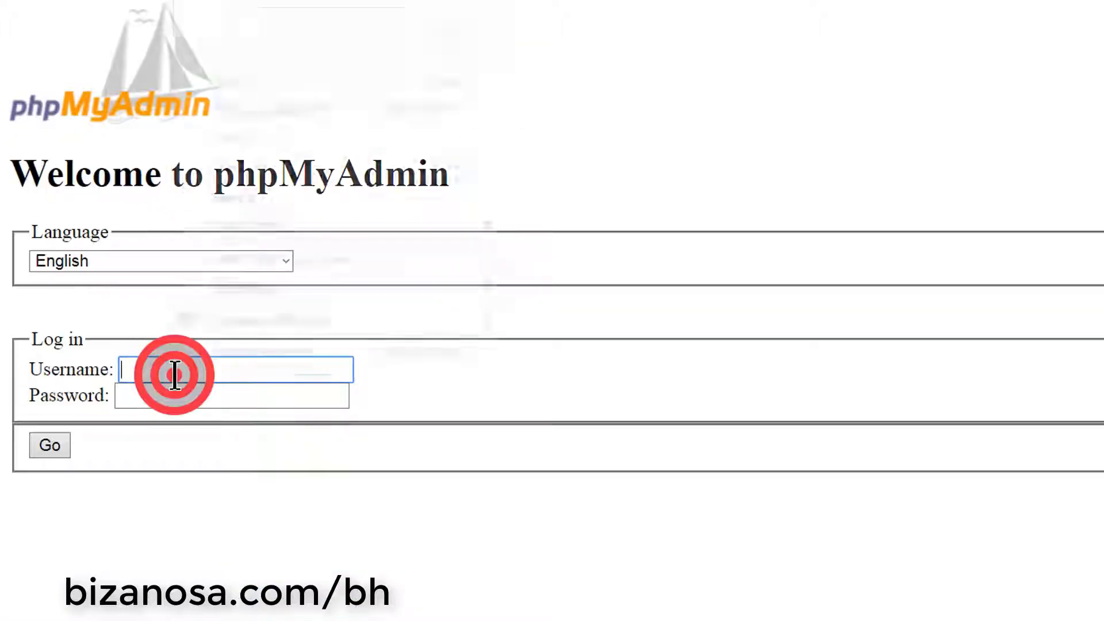
click(282, 80)
click(161, 392)
text(*******)
click(51, 446)
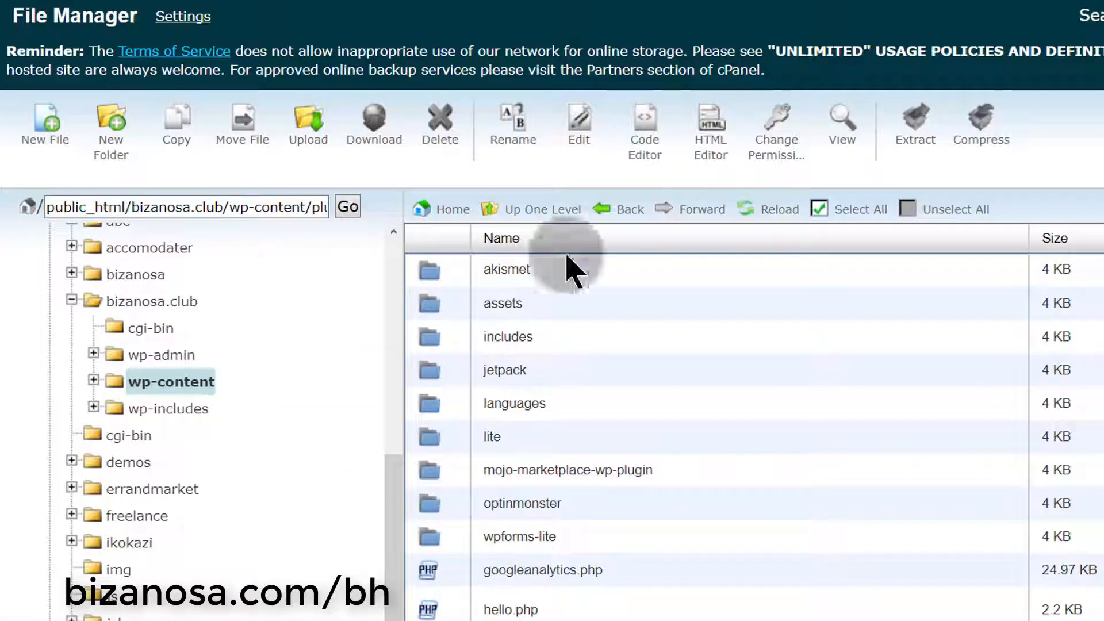
Open wp-config.php from the bizanosa.club folder in the File Manager code editor.
scroll(644, 393, down, 1)
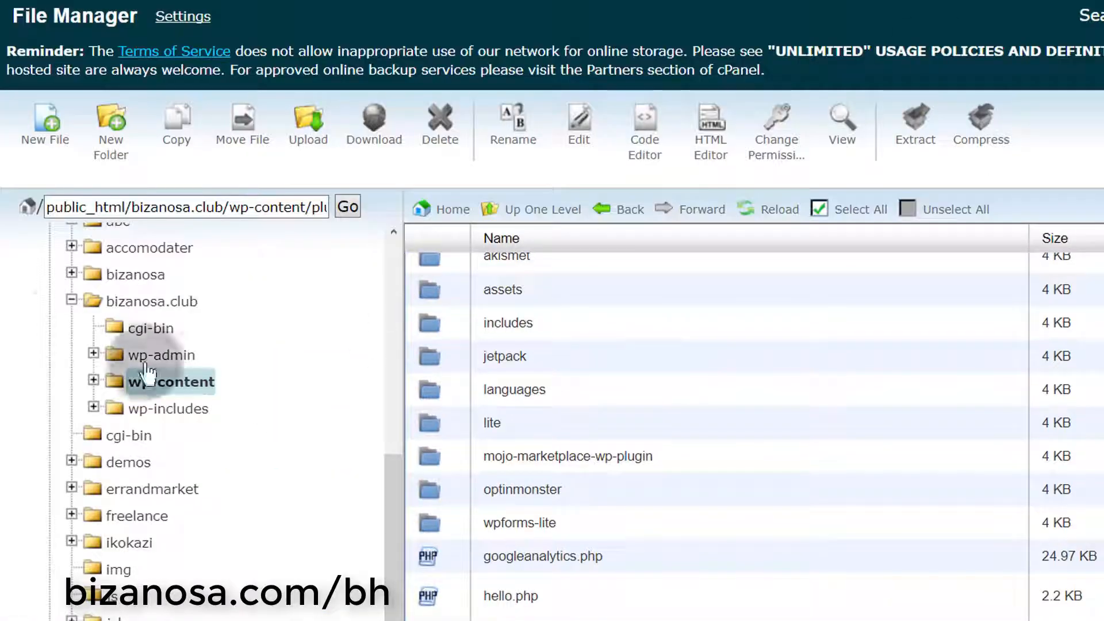
click(138, 303)
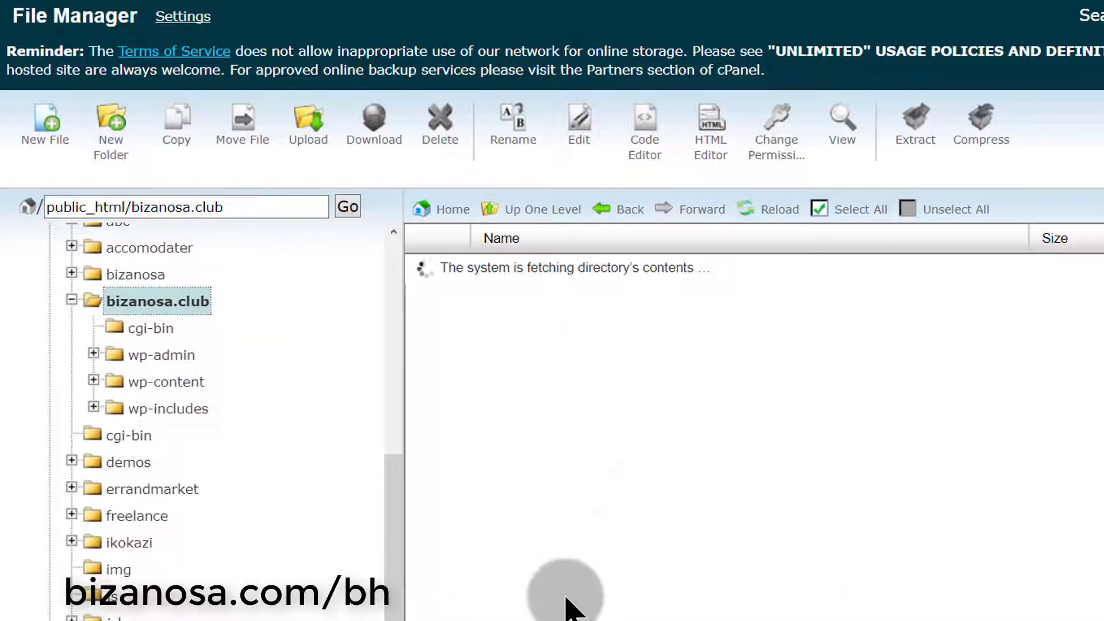
scroll(561, 486, down, 5)
scroll(561, 480, down, 5)
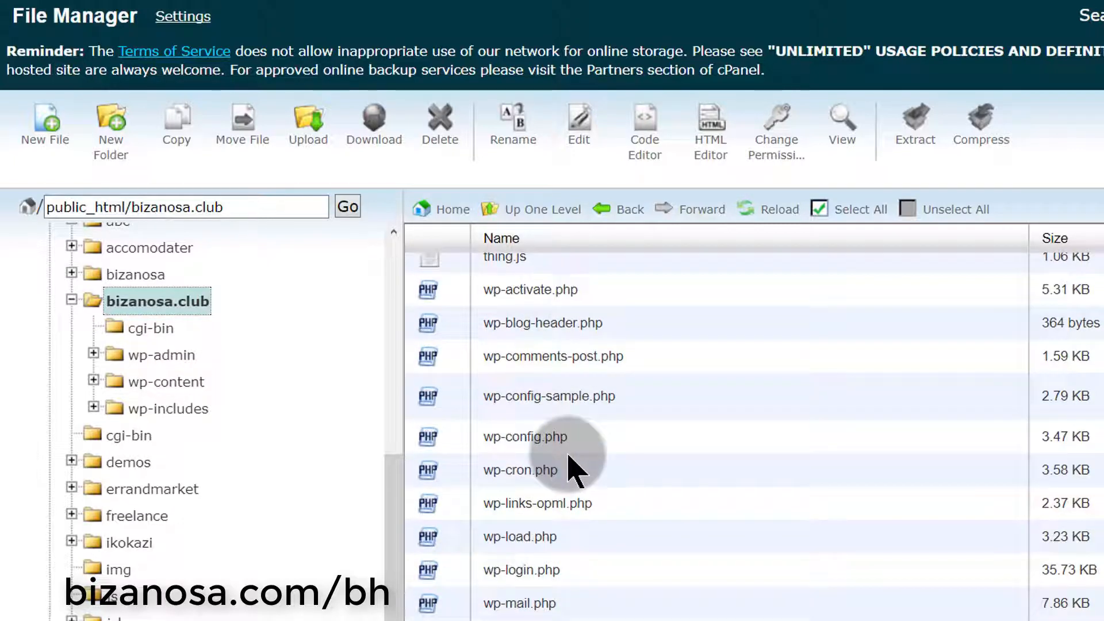
click(439, 441)
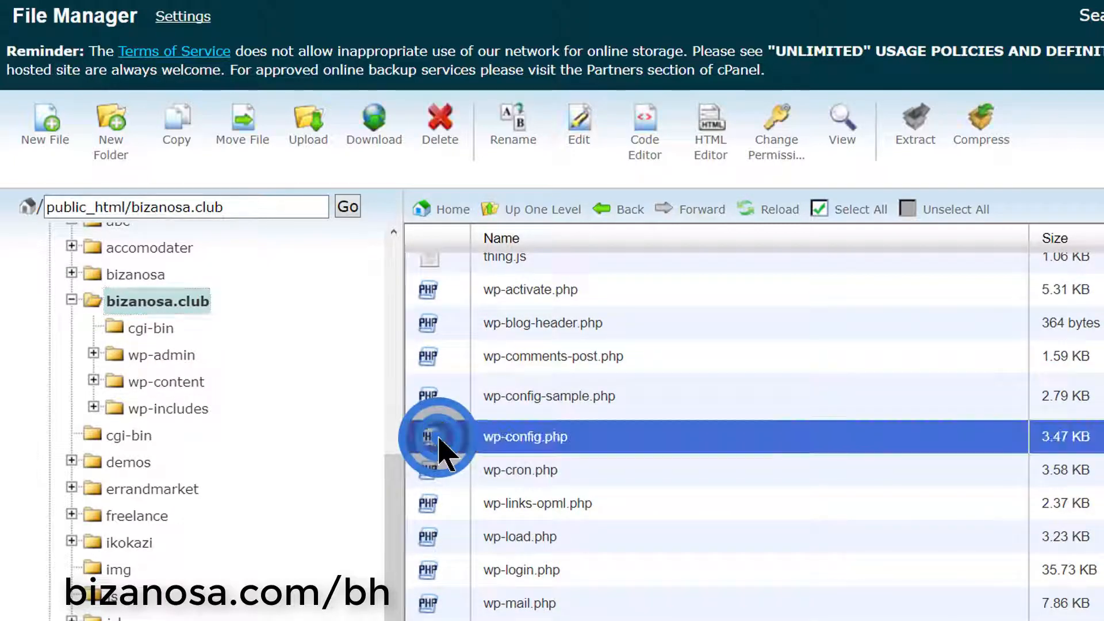
right_click(439, 441)
click(491, 542)
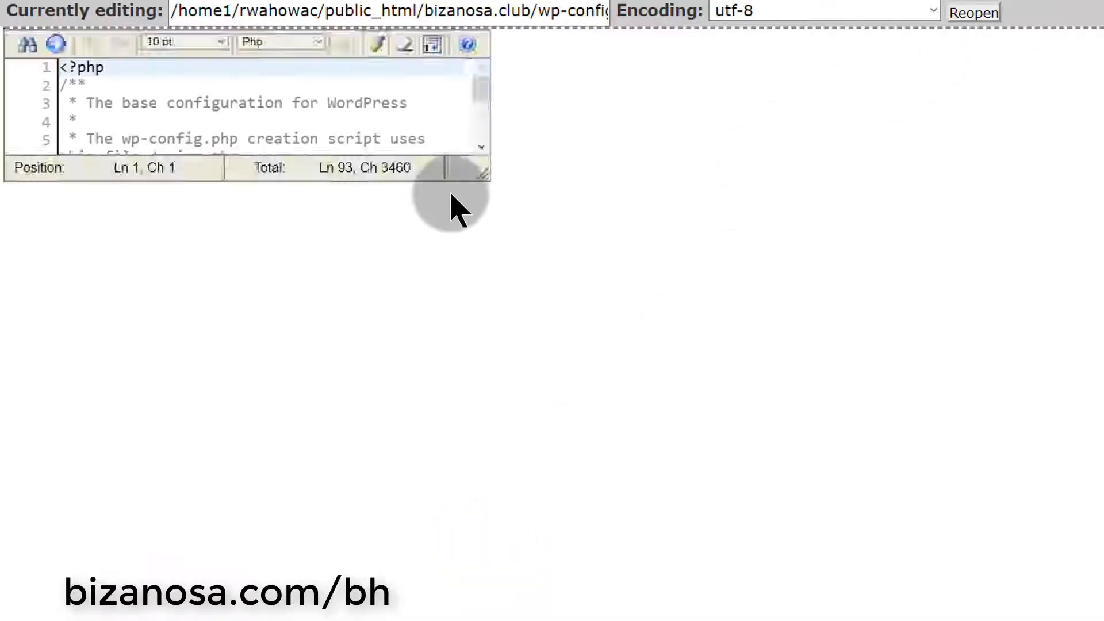
Locate the DB_NAME, DB_USER, DB_PASSWORD and DB_HOST lines and select the password value.
scroll(452, 194, down, 3)
drag(79, 162, 352, 162)
drag(234, 204, 370, 246)
drag(158, 293, 411, 292)
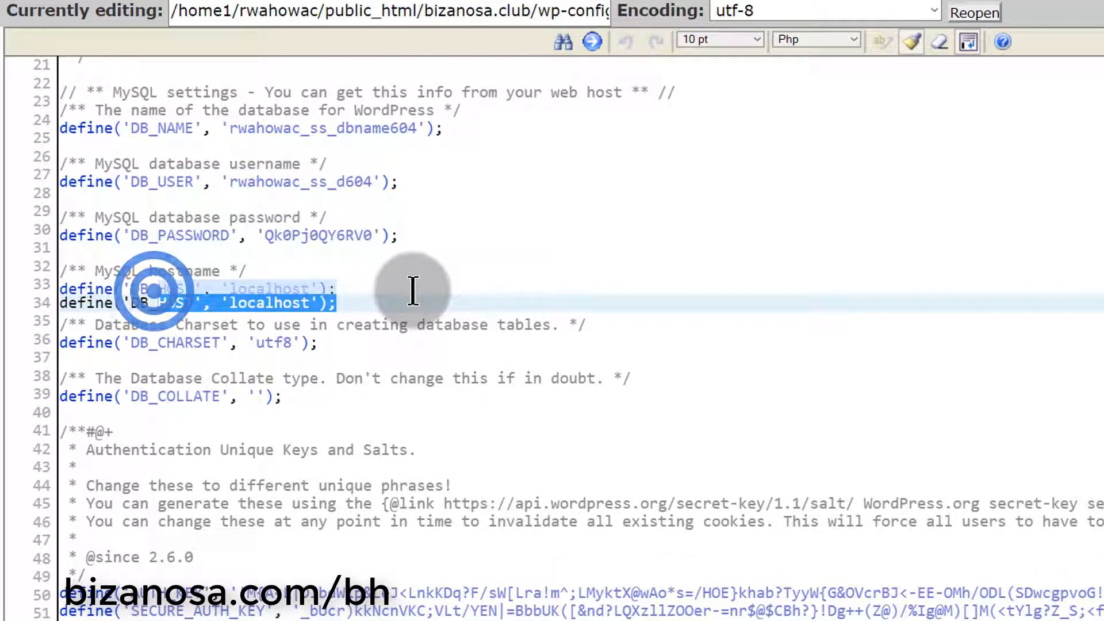
click(417, 167)
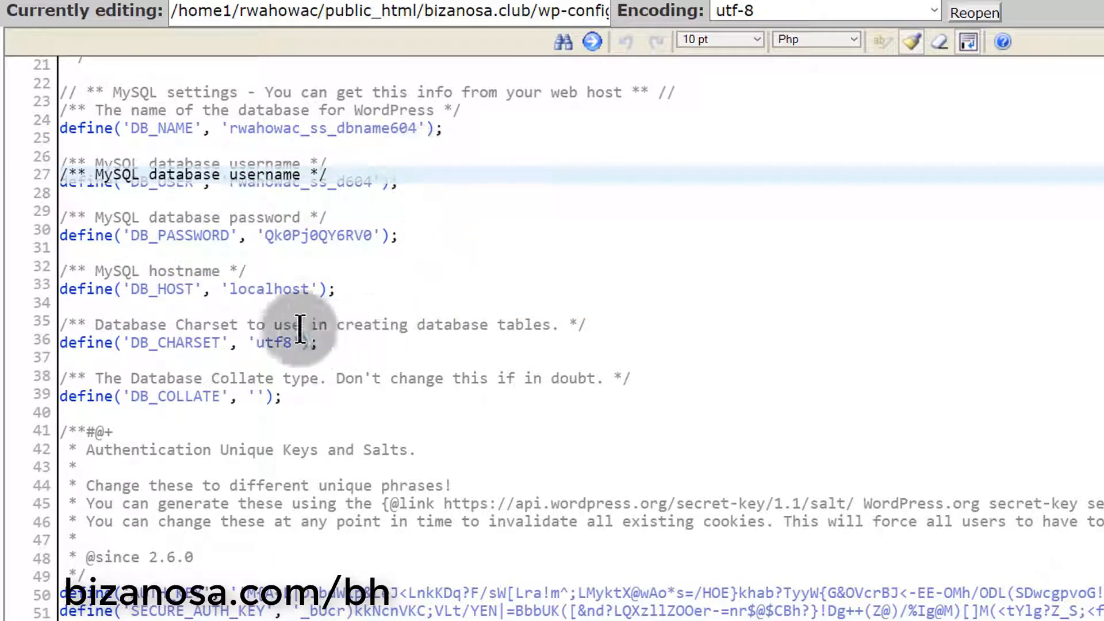
click(588, 165)
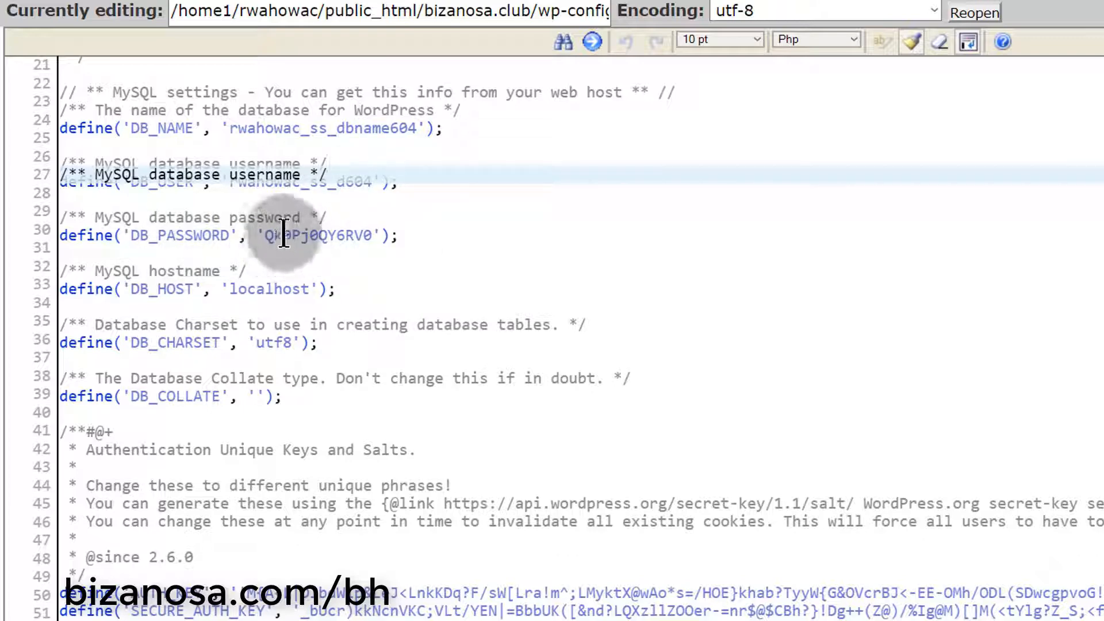
drag(265, 236, 353, 223)
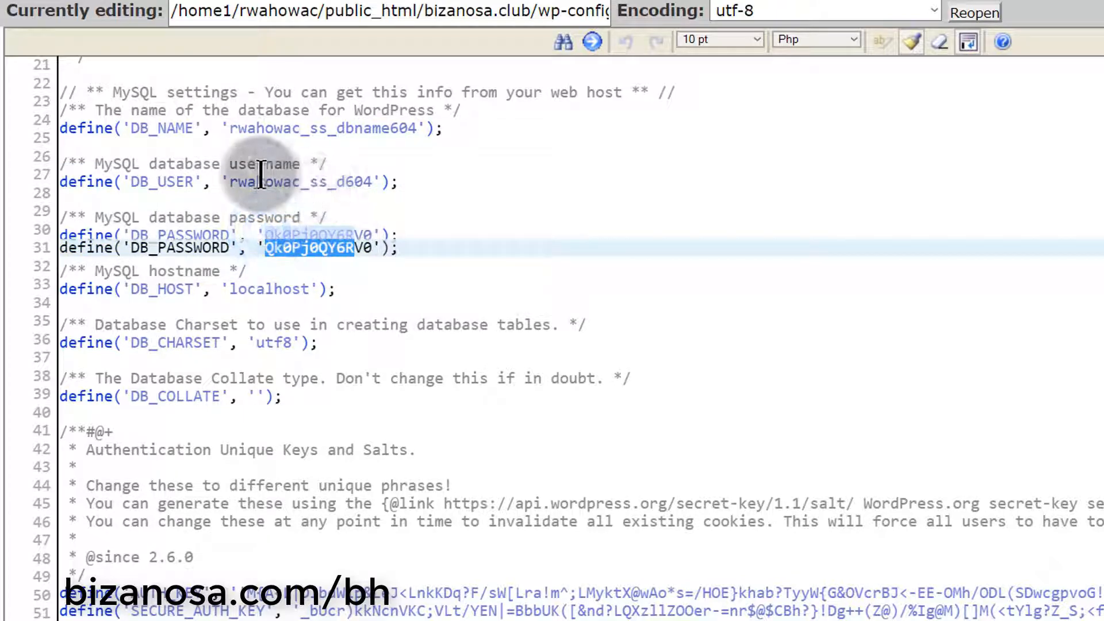
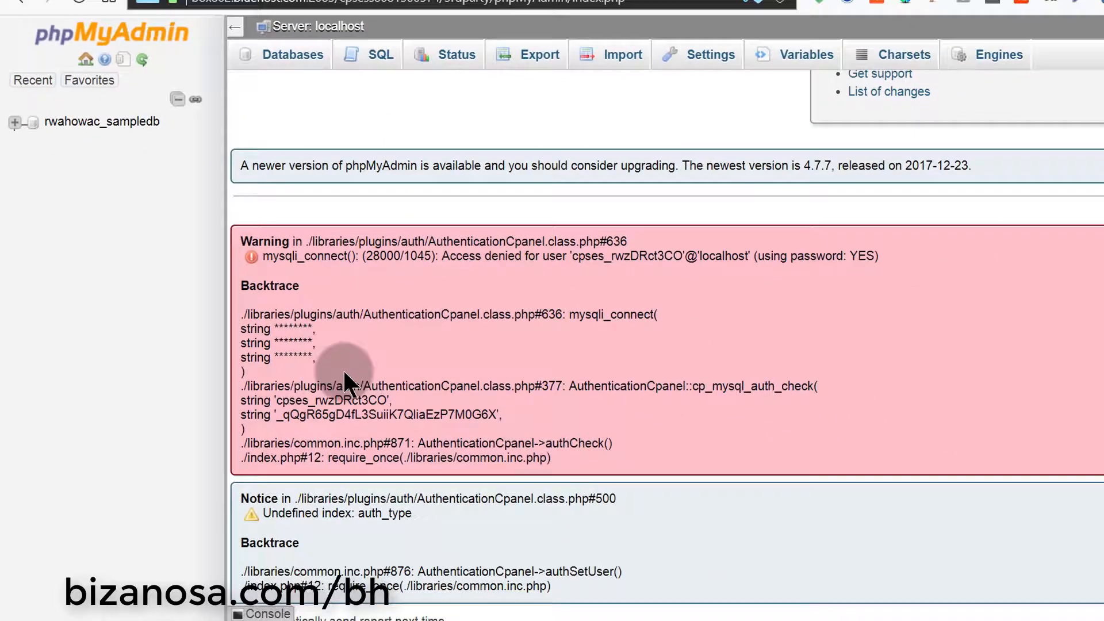
Scroll past the phpMyAdmin access-denied warnings and open the server's Import page.
scroll(451, 445, down, 1)
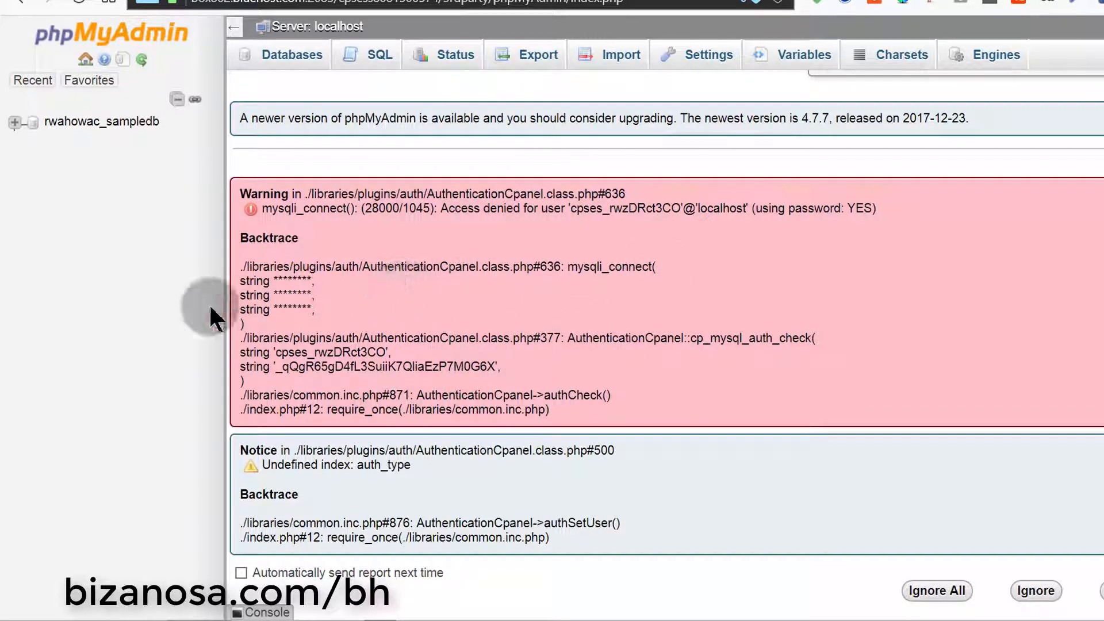
scroll(171, 258, up, 6)
scroll(171, 258, up, 1)
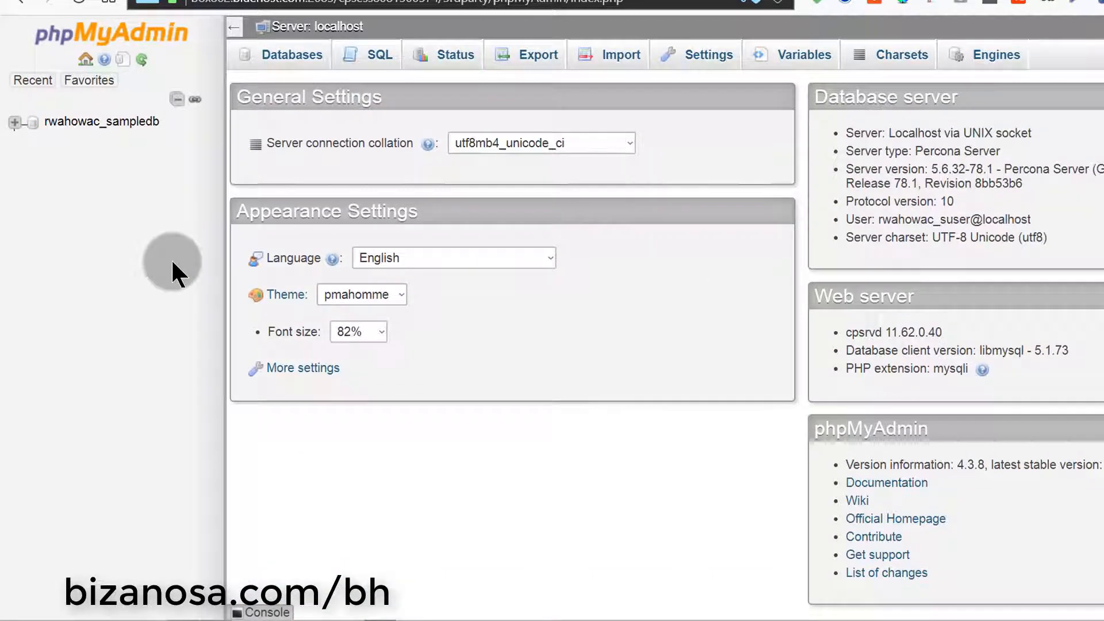
click(614, 60)
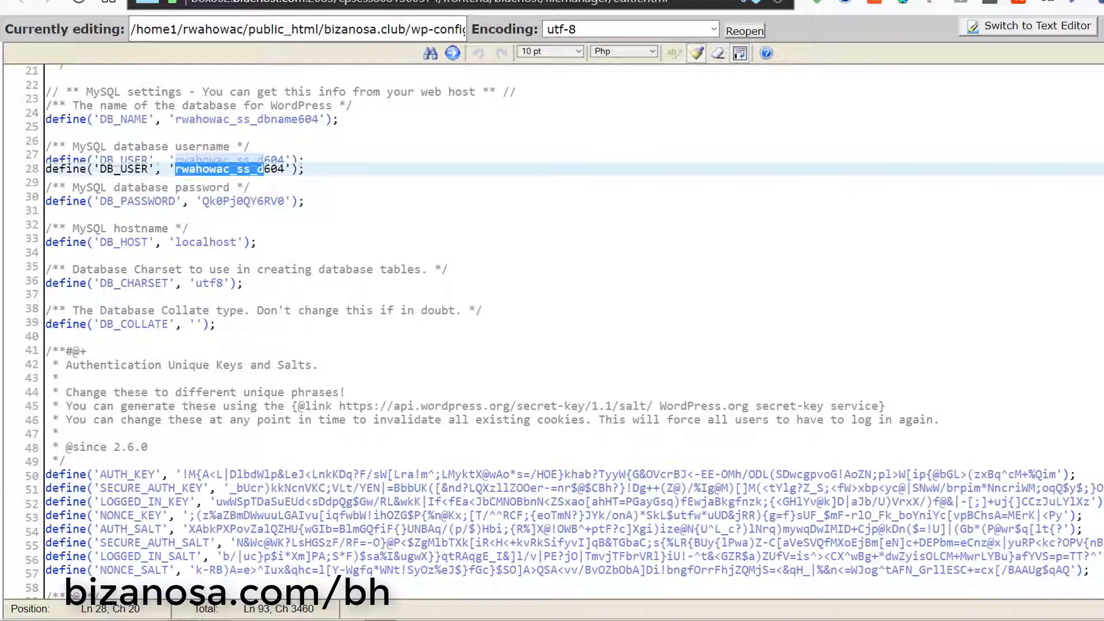
Clear the password selection in wp-config.php and return to the cPanel home page.
scroll(500, 253, down, 4)
scroll(500, 253, up, 7)
click(500, 253)
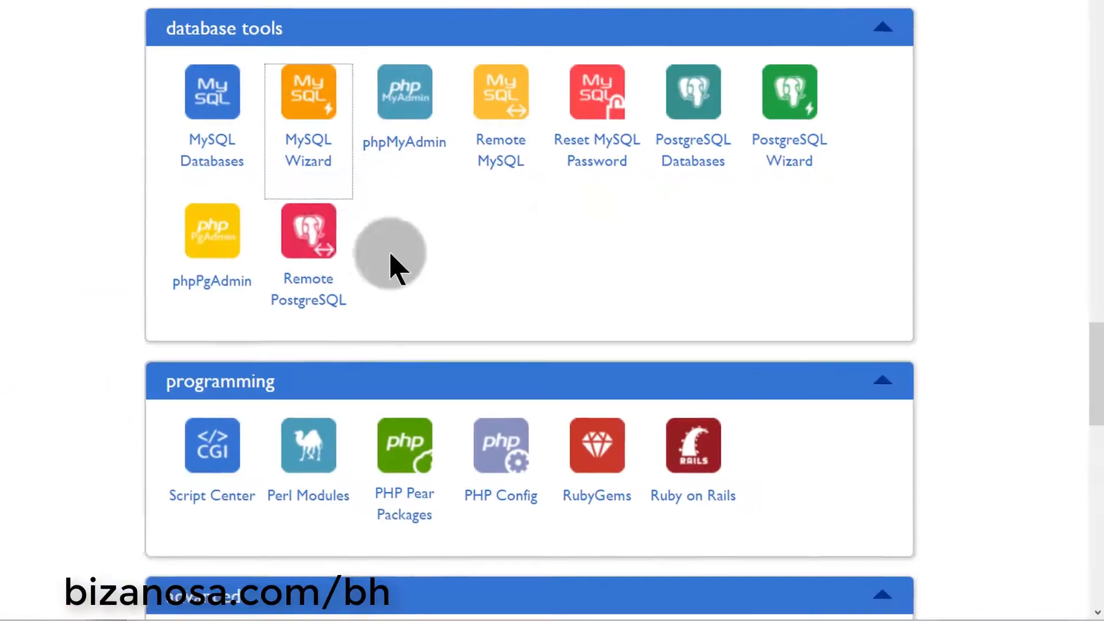
scroll(402, 267, down, 10)
scroll(443, 270, up, 15)
scroll(440, 265, up, 10)
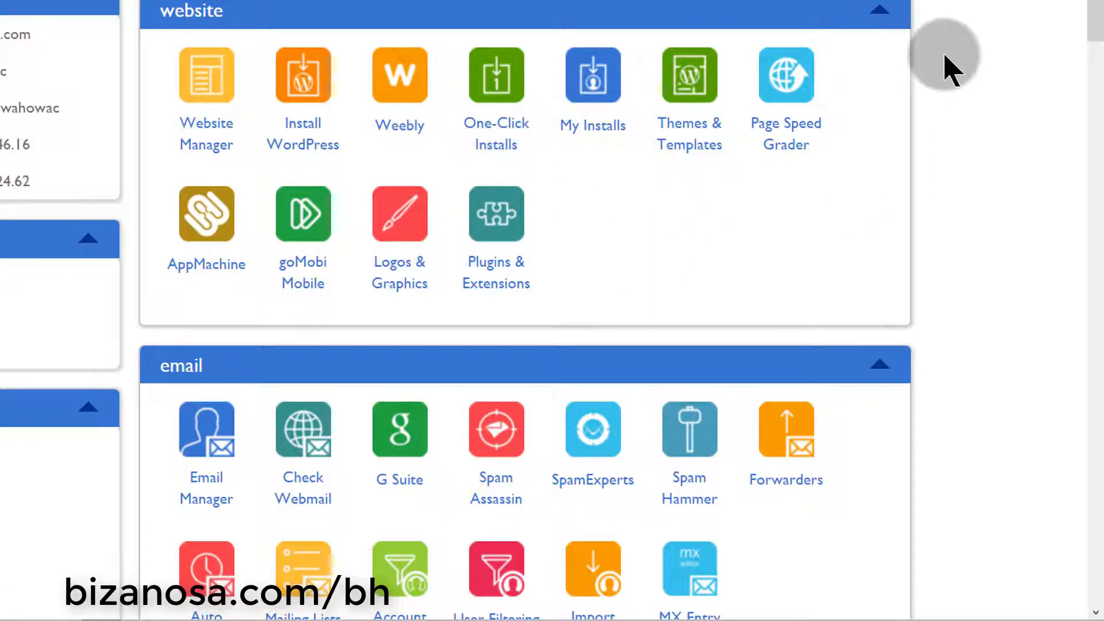
scroll(950, 68, down, 5)
scroll(950, 67, up, 10)
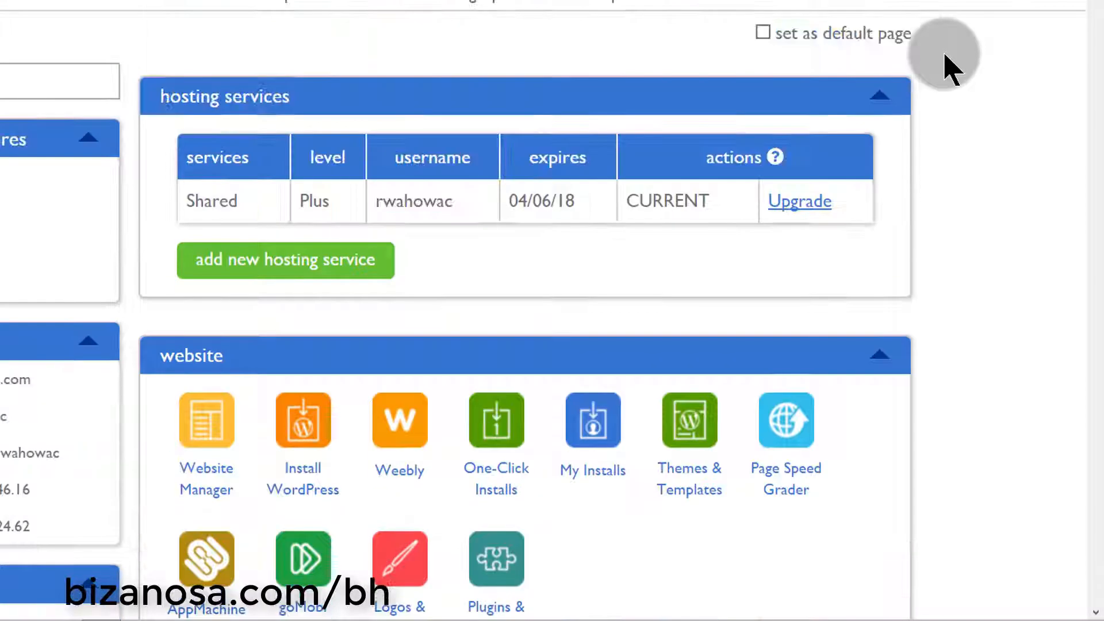
scroll(949, 67, down, 10)
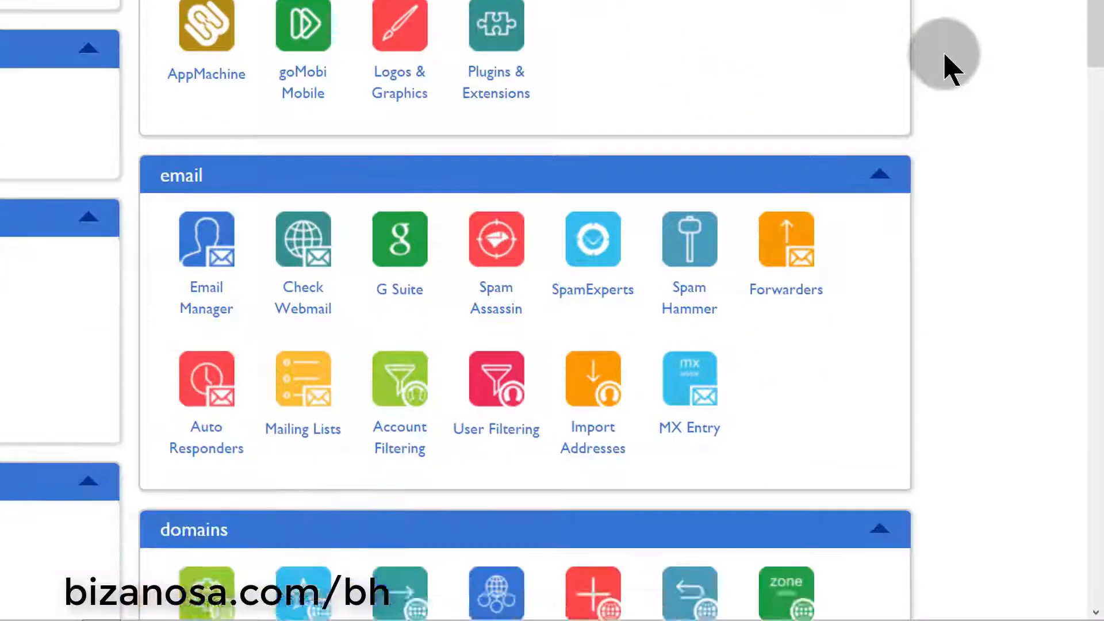
scroll(950, 68, down, 2)
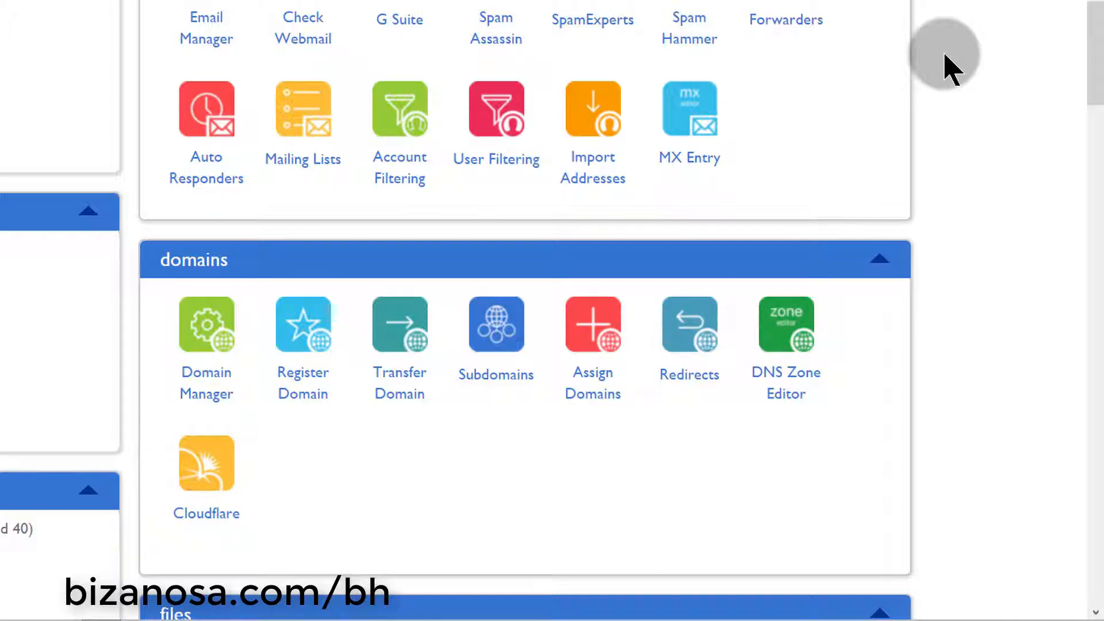
scroll(948, 67, up, 12)
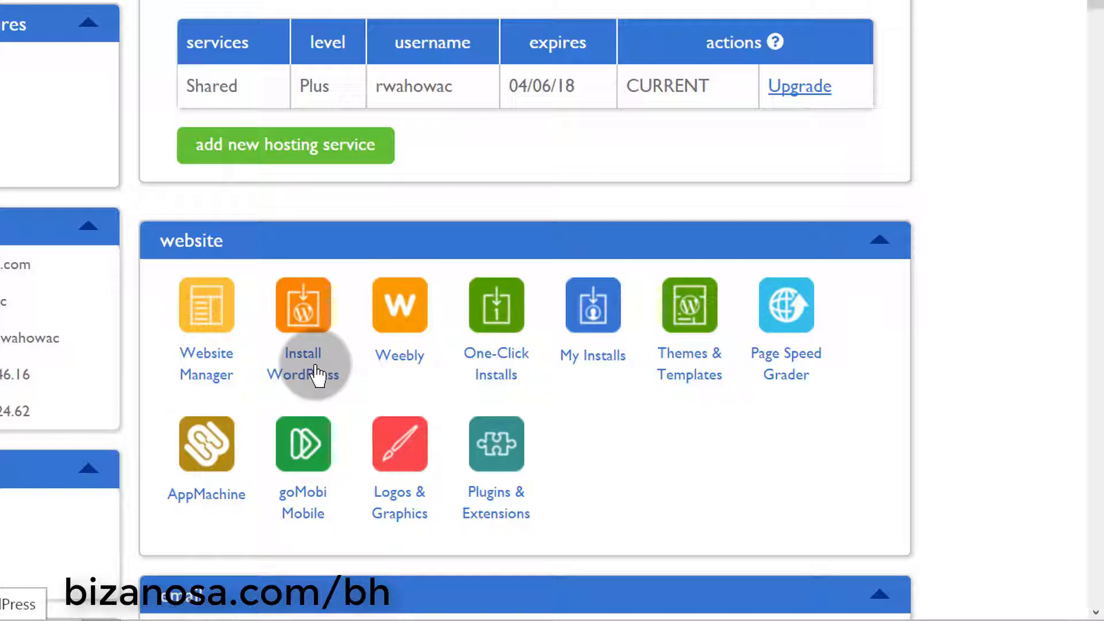
scroll(965, 291, down, 8)
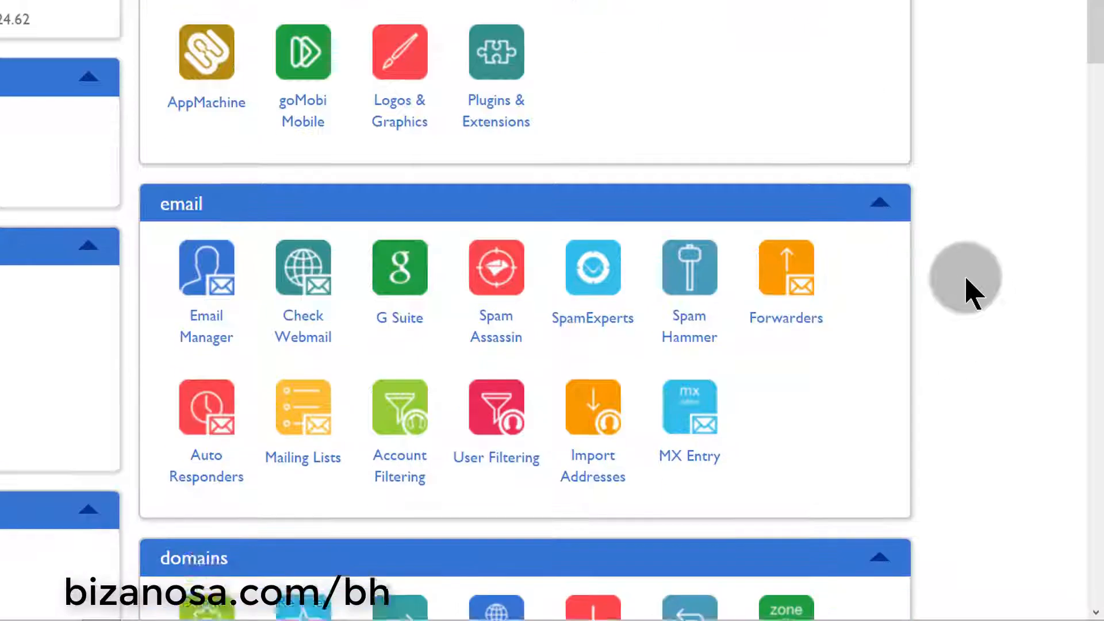
scroll(966, 271, down, 8)
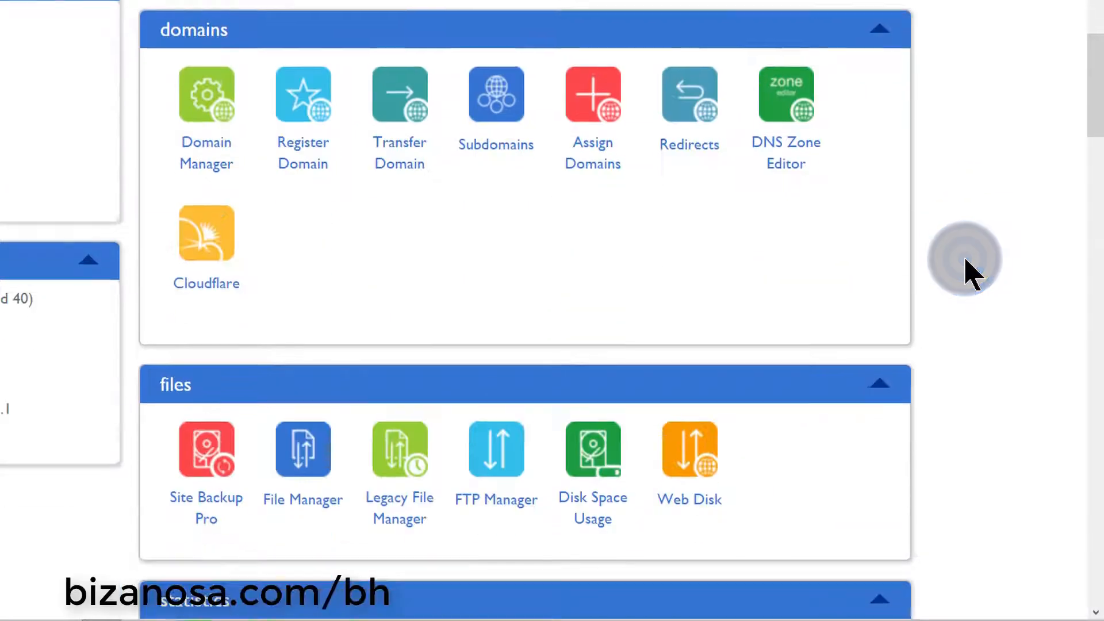
scroll(965, 270, down, 8)
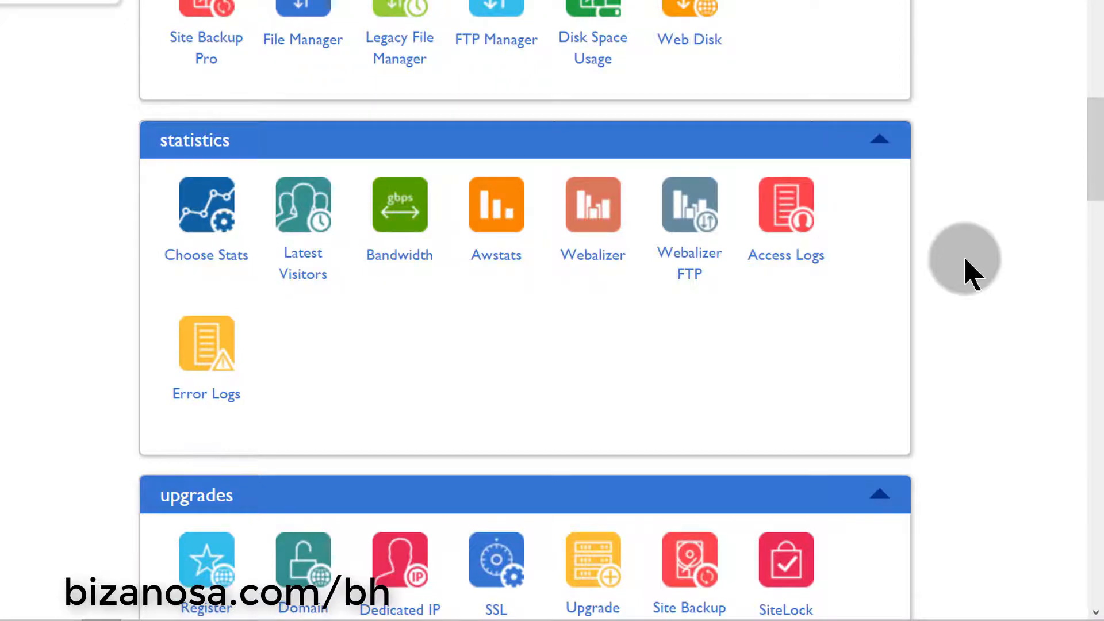
scroll(966, 270, down, 4)
scroll(966, 270, down, 2)
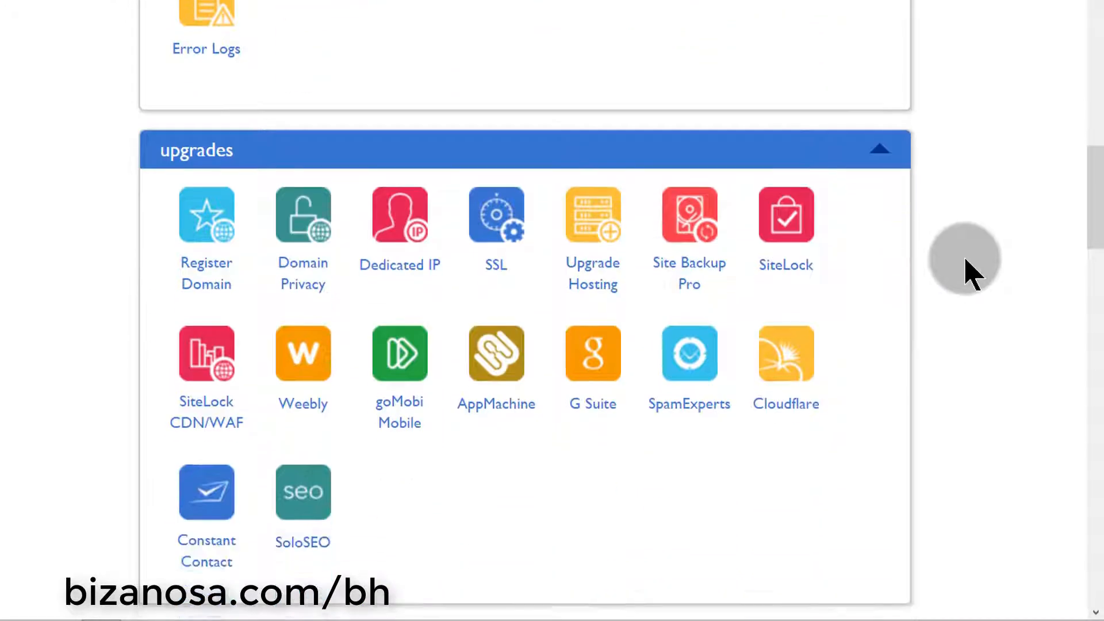
scroll(966, 270, down, 2)
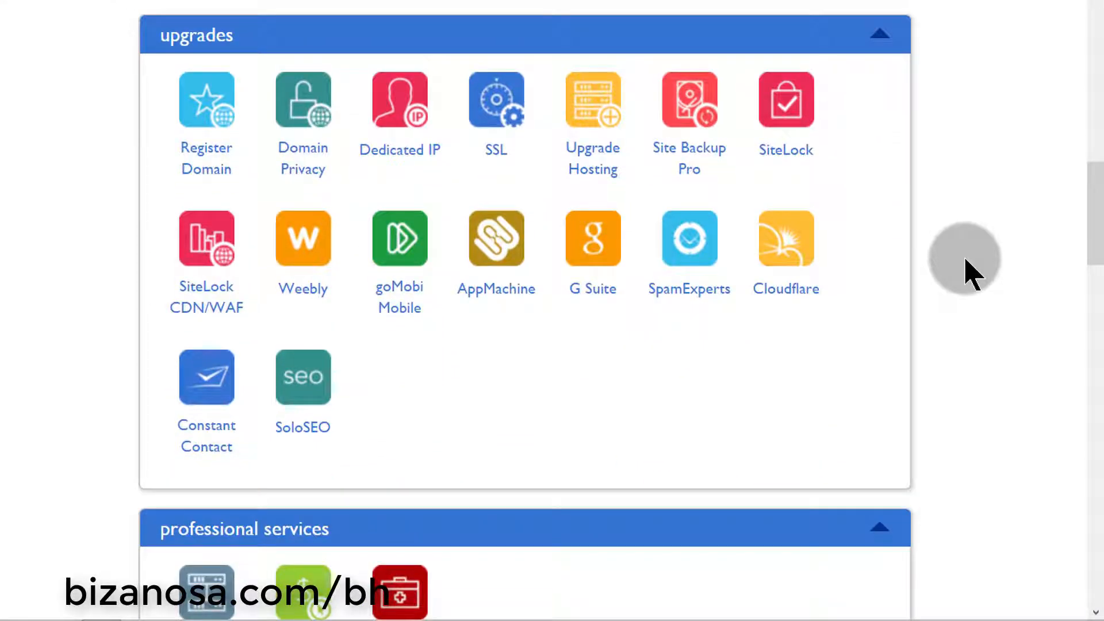
scroll(965, 270, down, 2)
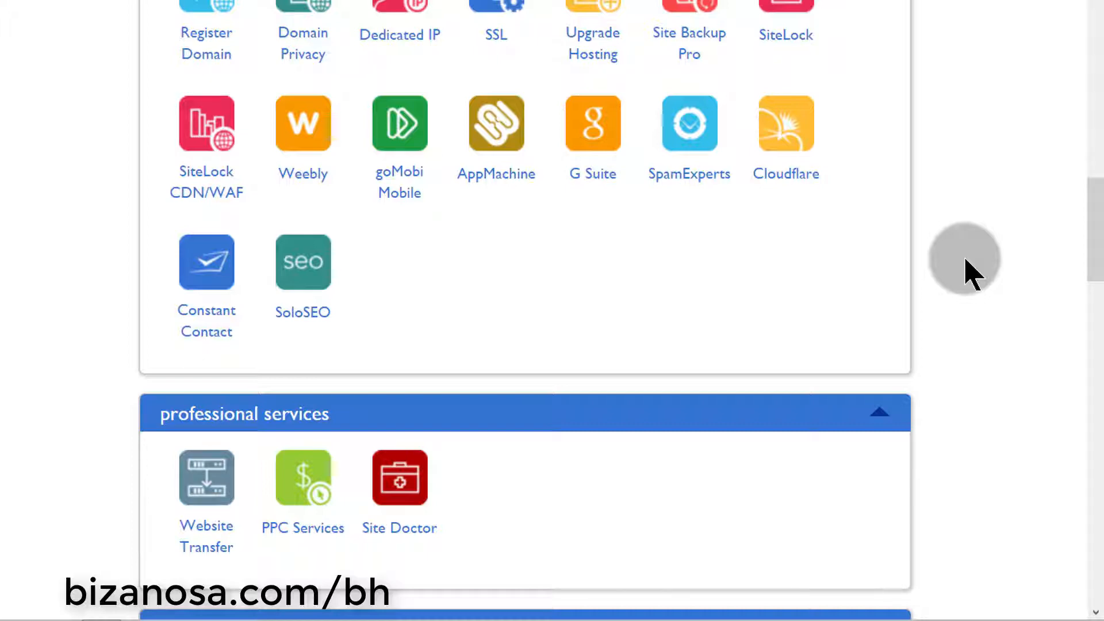
Open One-Click Installs from the cPanel Website section.
scroll(972, 275, up, 8)
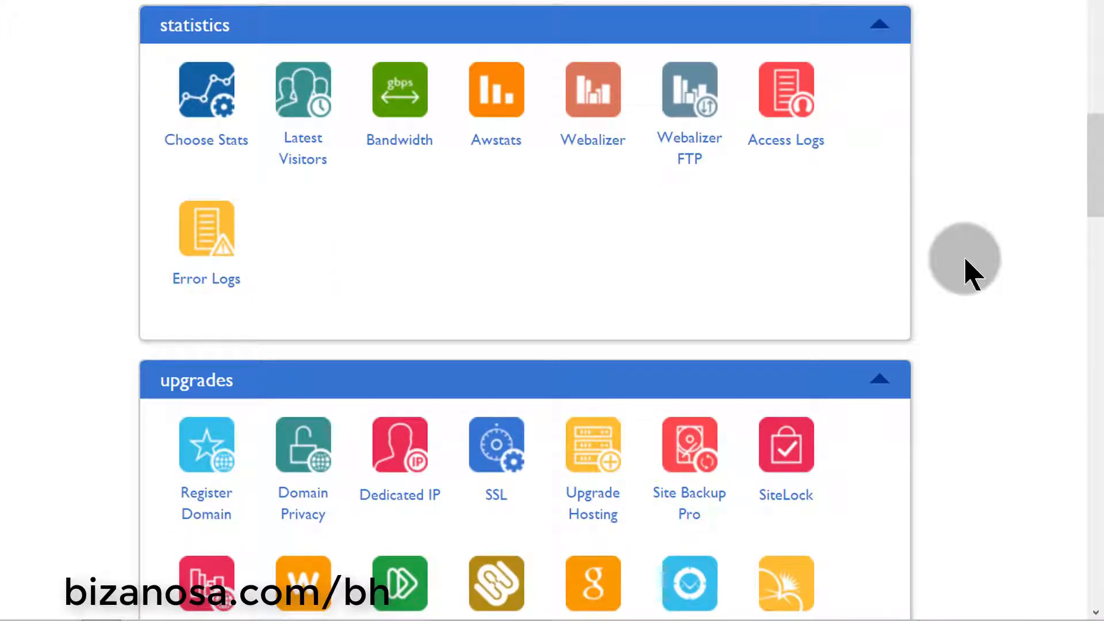
scroll(1028, 207, up, 4)
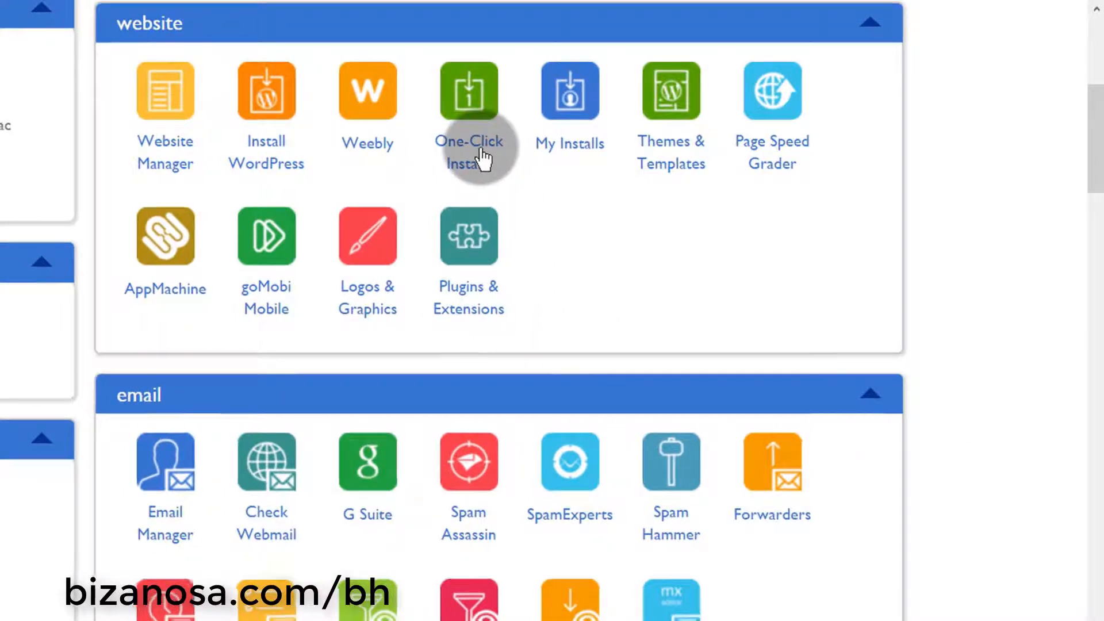
click(479, 156)
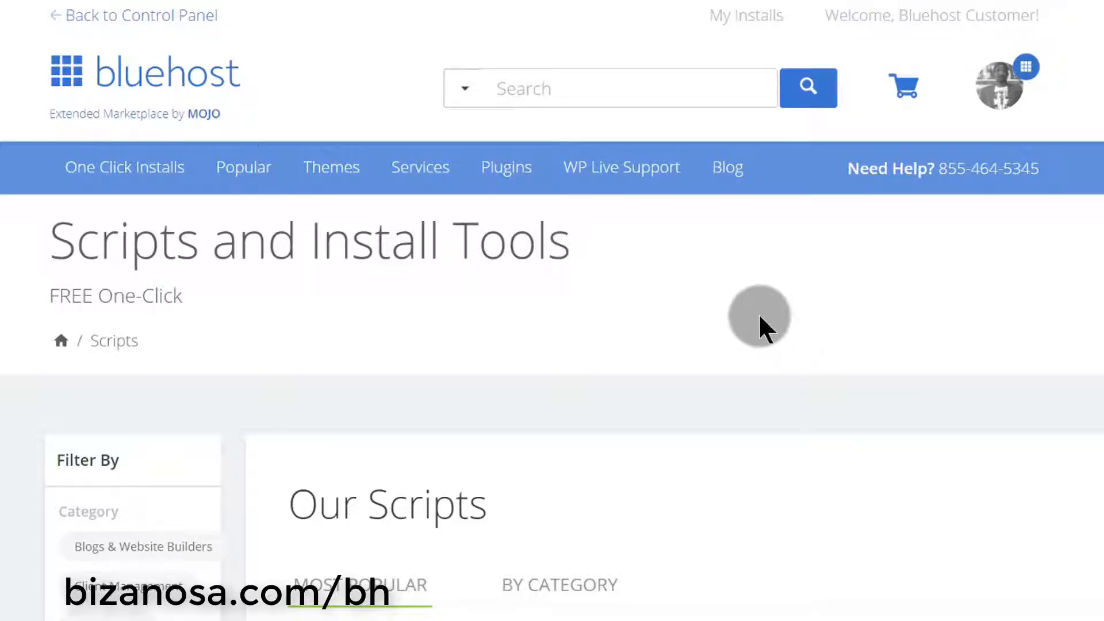
Browse the Our Scripts grid to the eCommerce row and choose Install on Magento 1.9.1.0.
click(886, 284)
scroll(874, 312, down, 8)
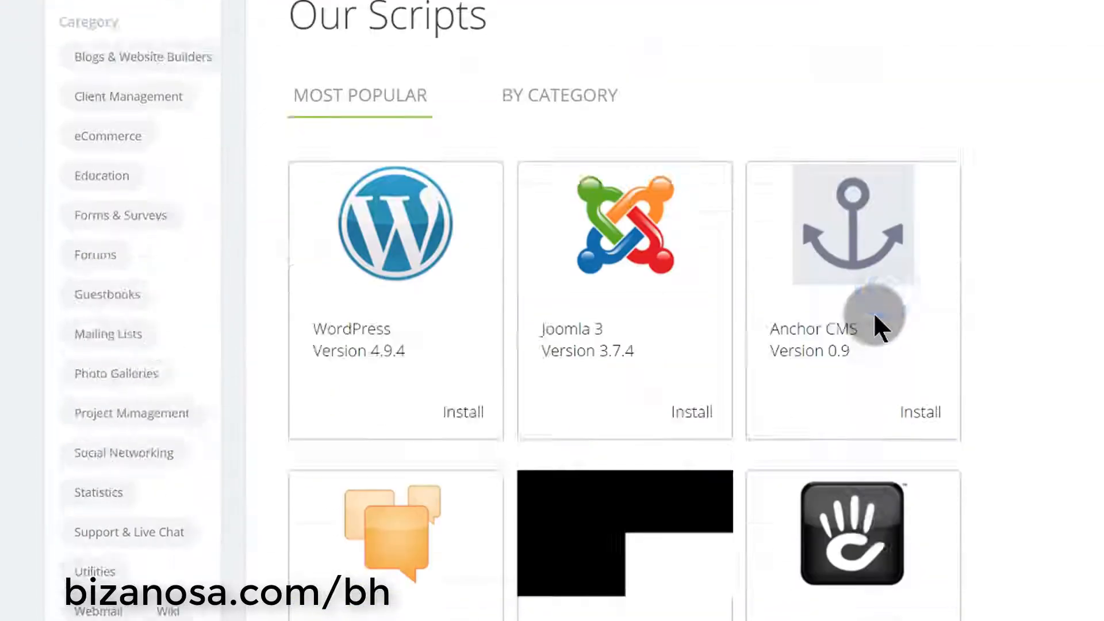
scroll(874, 312, down, 20)
scroll(877, 324, down, 20)
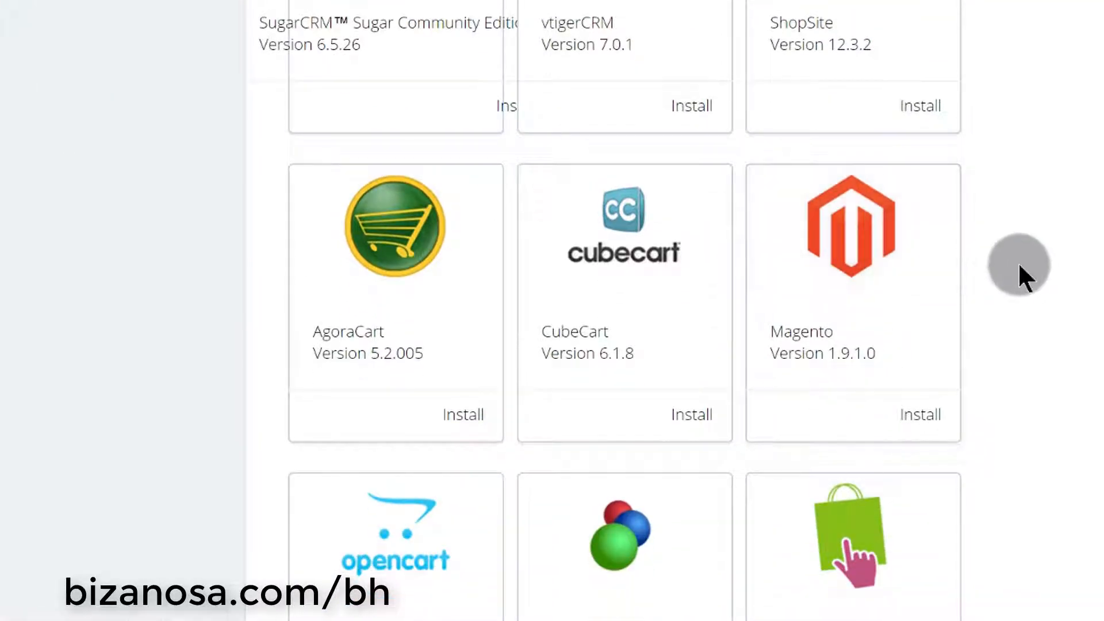
scroll(1019, 266, down, 20)
scroll(1019, 266, down, 20)
scroll(1011, 270, down, 20)
scroll(1012, 273, up, 5)
scroll(1012, 273, up, 20)
scroll(1011, 270, up, 10)
scroll(1011, 270, down, 6)
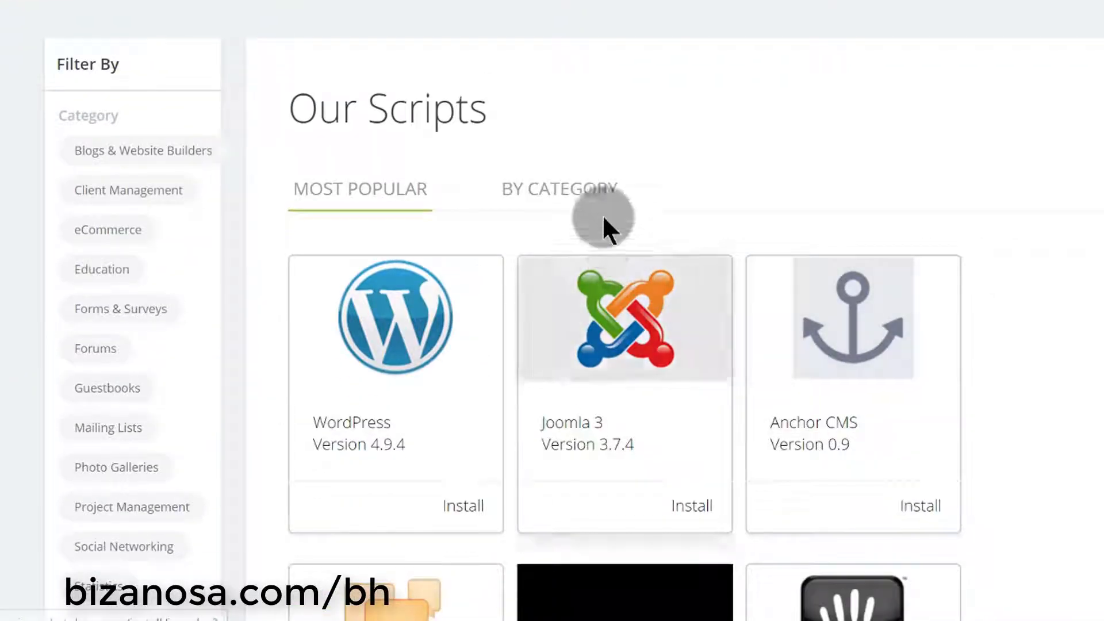
scroll(948, 244, down, 15)
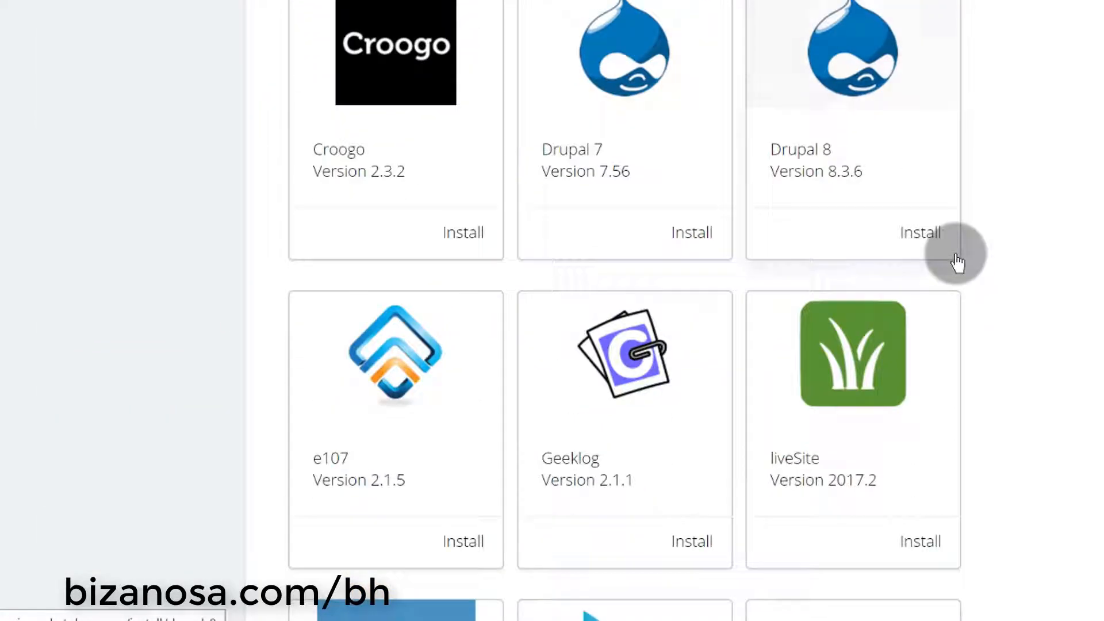
scroll(956, 255, up, 7)
scroll(957, 262, down, 20)
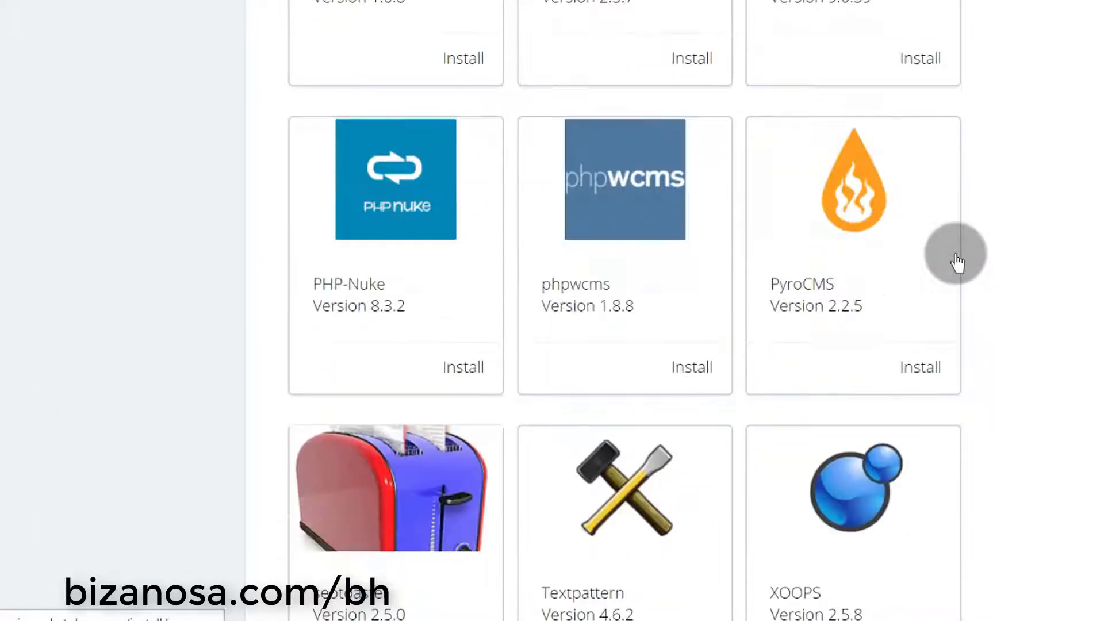
scroll(956, 253, down, 5)
scroll(956, 253, up, 5)
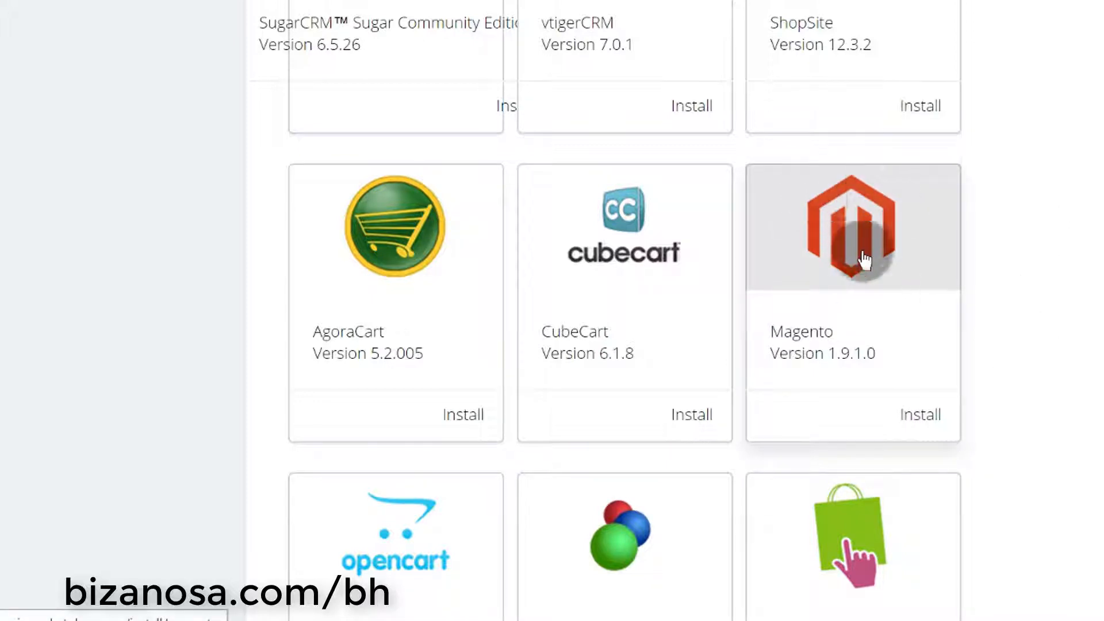
click(923, 419)
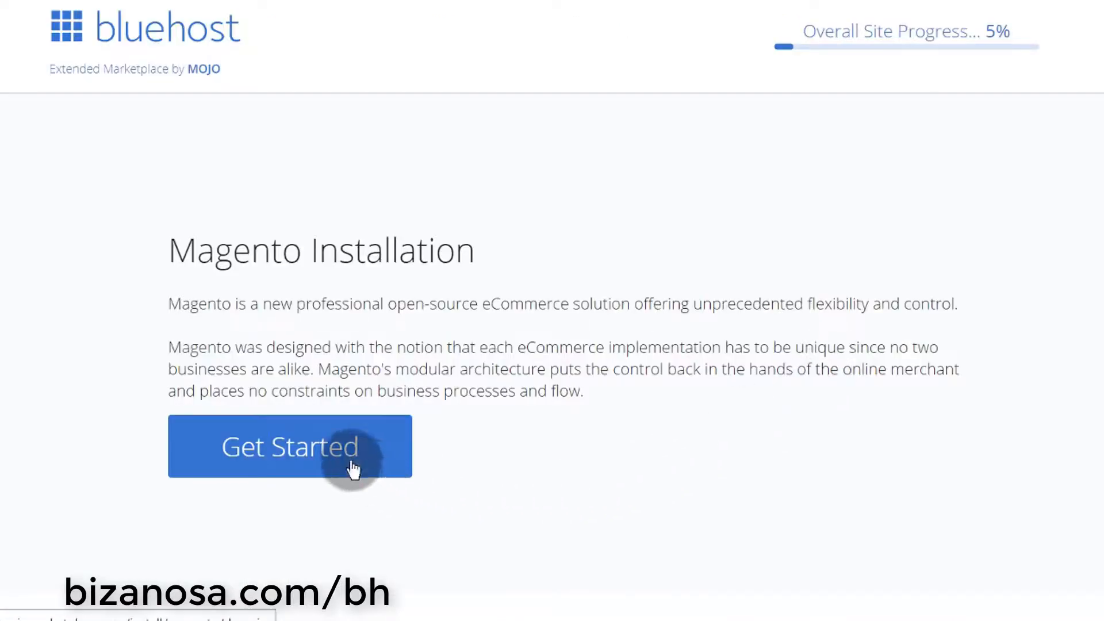
click(352, 467)
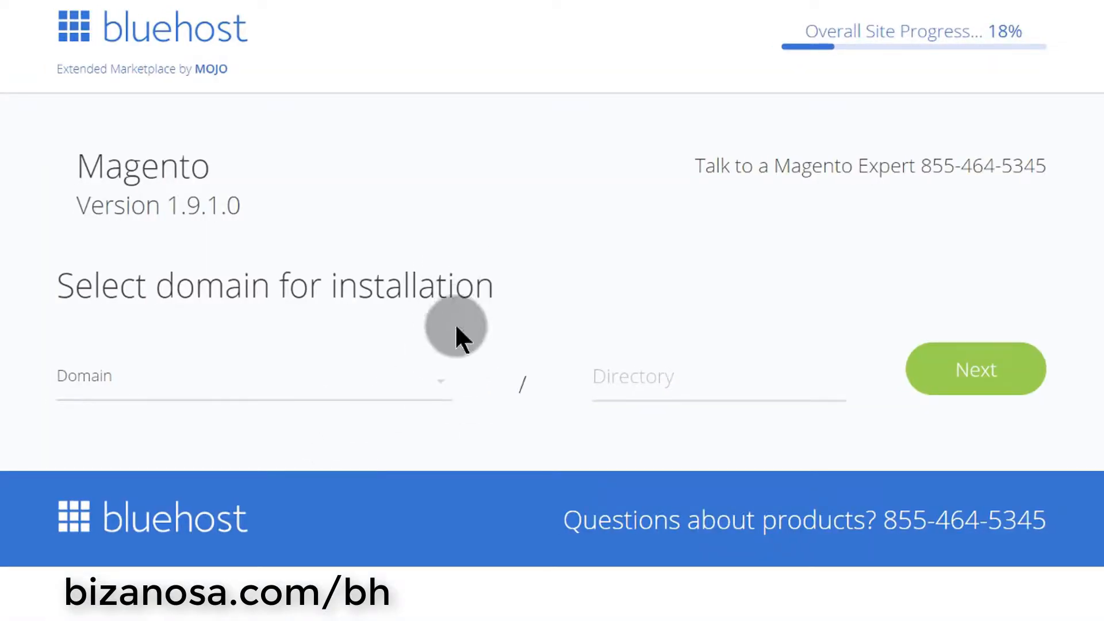
click(402, 387)
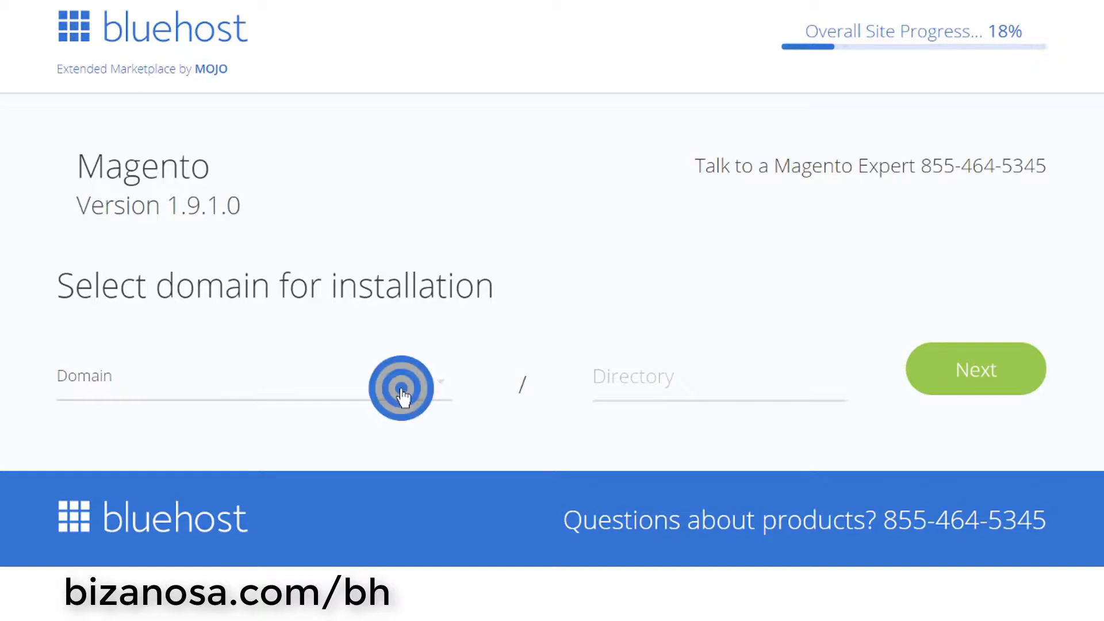
scroll(305, 460, down, 7)
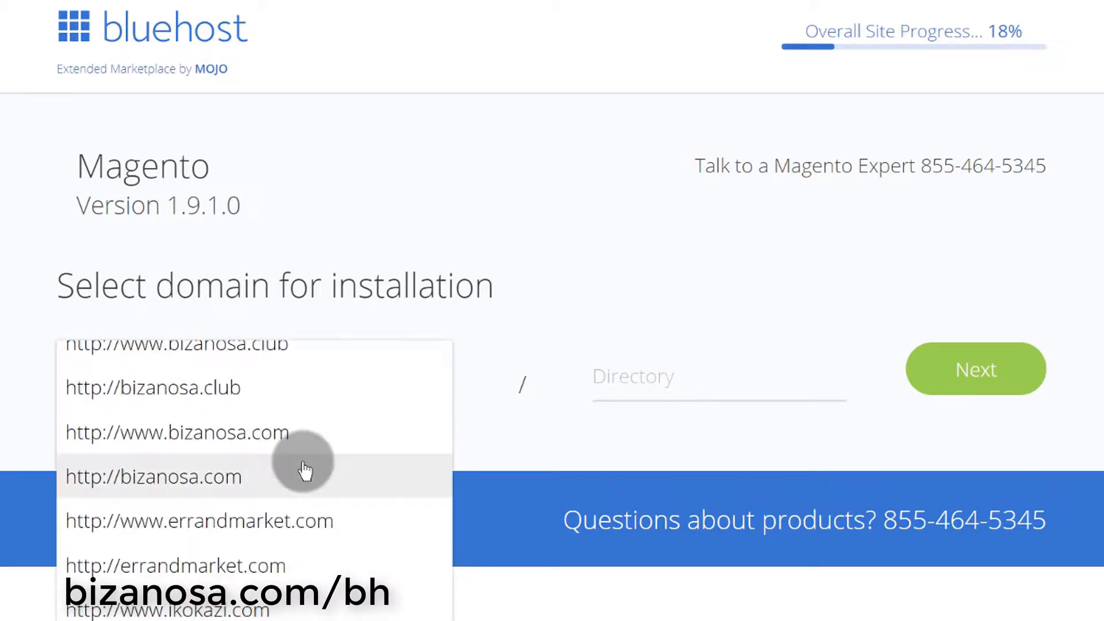
scroll(305, 469, down, 13)
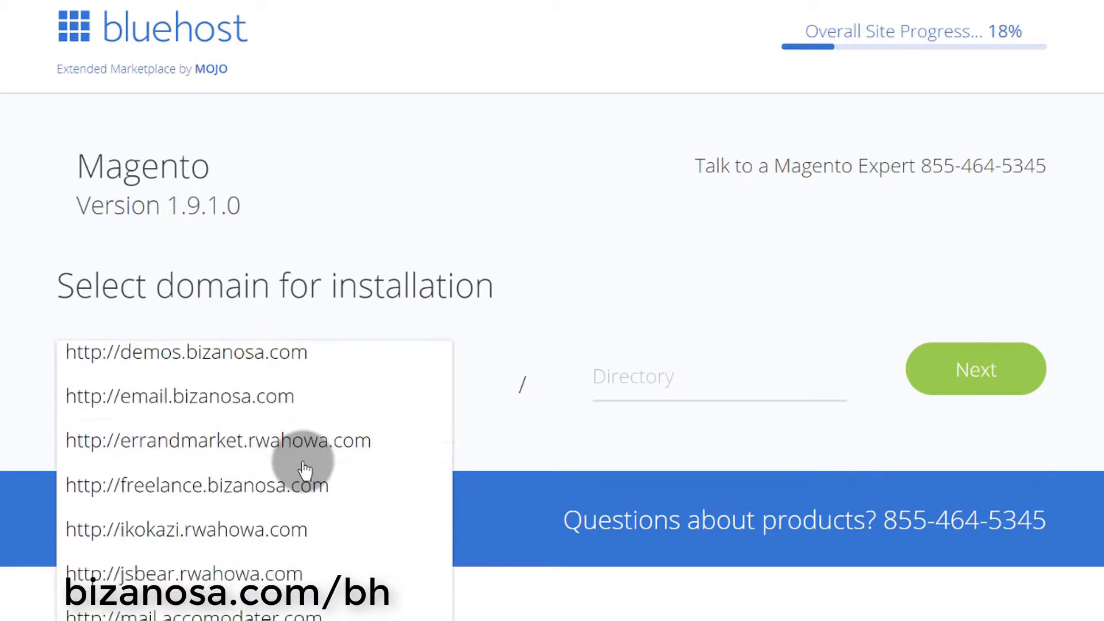
scroll(304, 469, down, 10)
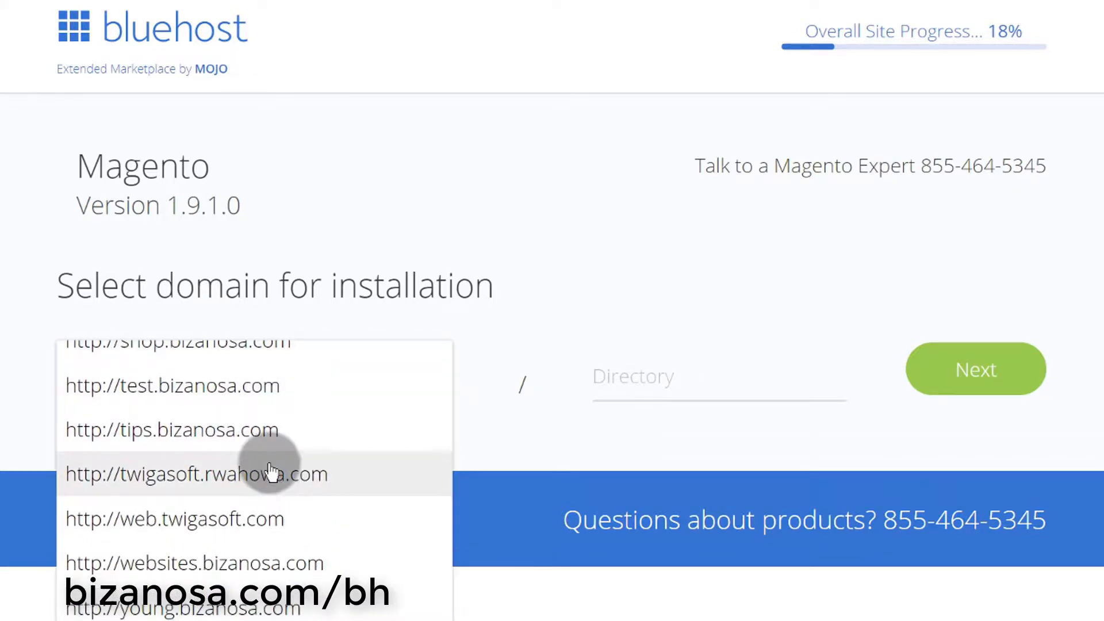
scroll(271, 478, up, 5)
scroll(270, 471, up, 4)
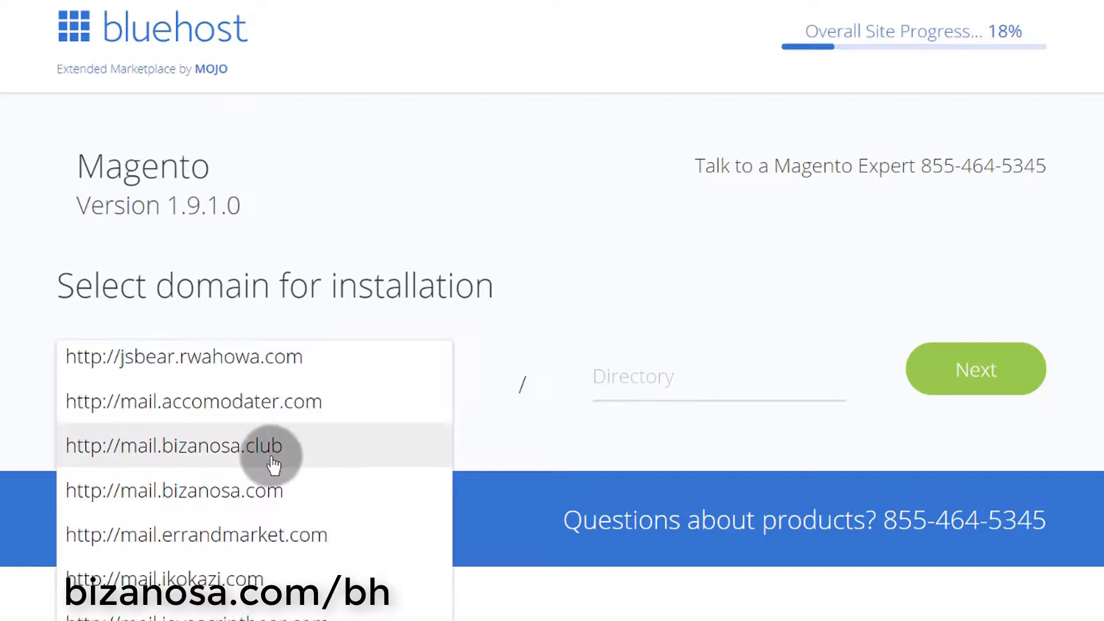
scroll(281, 460, up, 6)
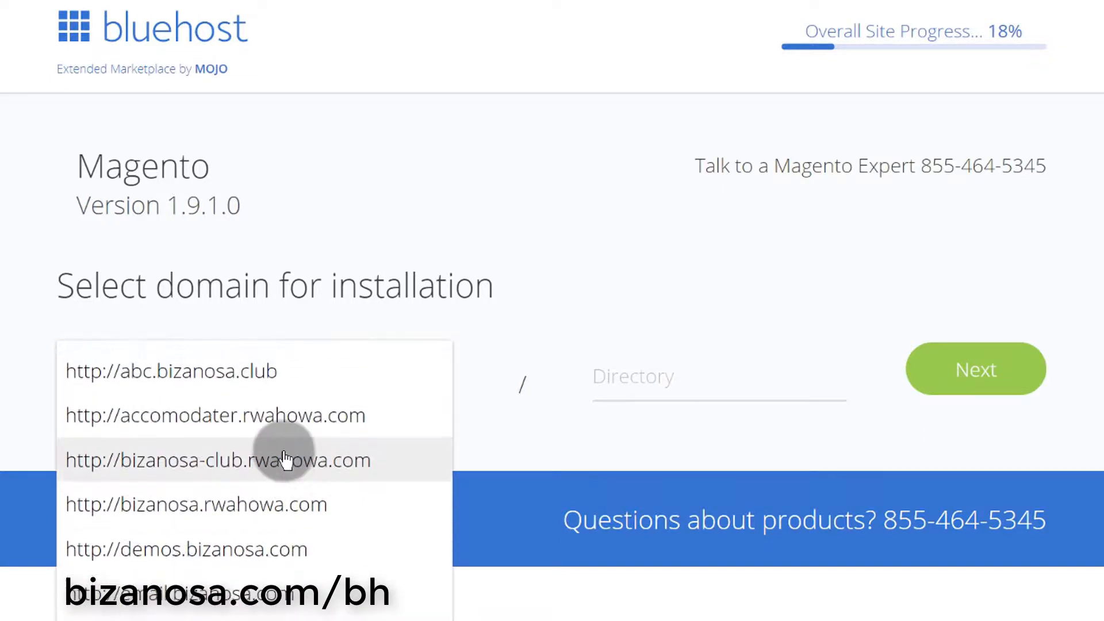
scroll(276, 448, up, 2)
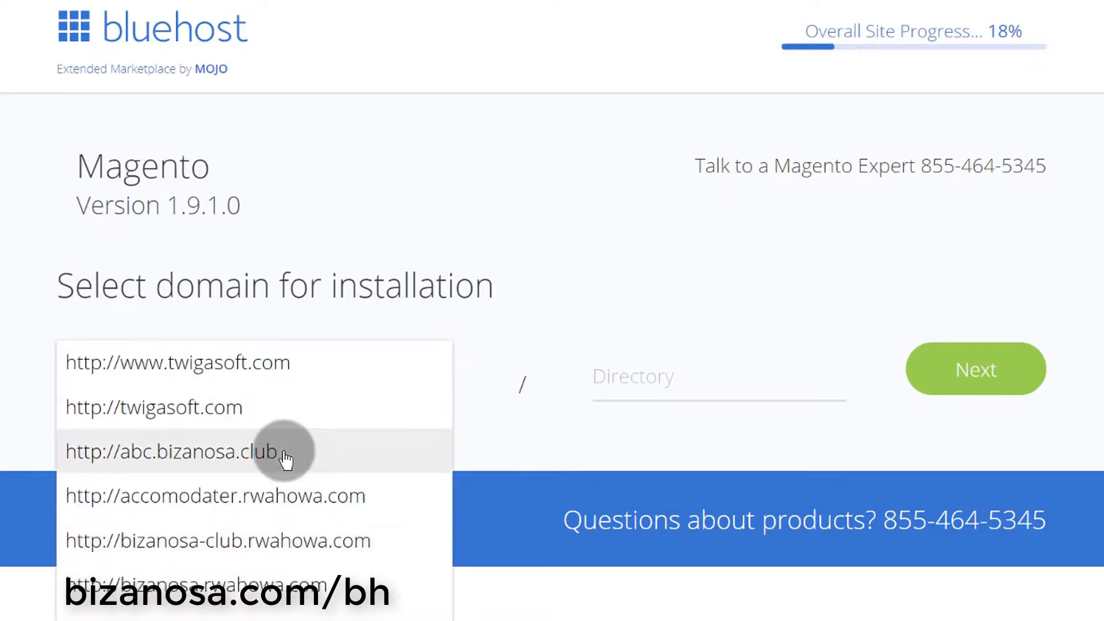
click(205, 465)
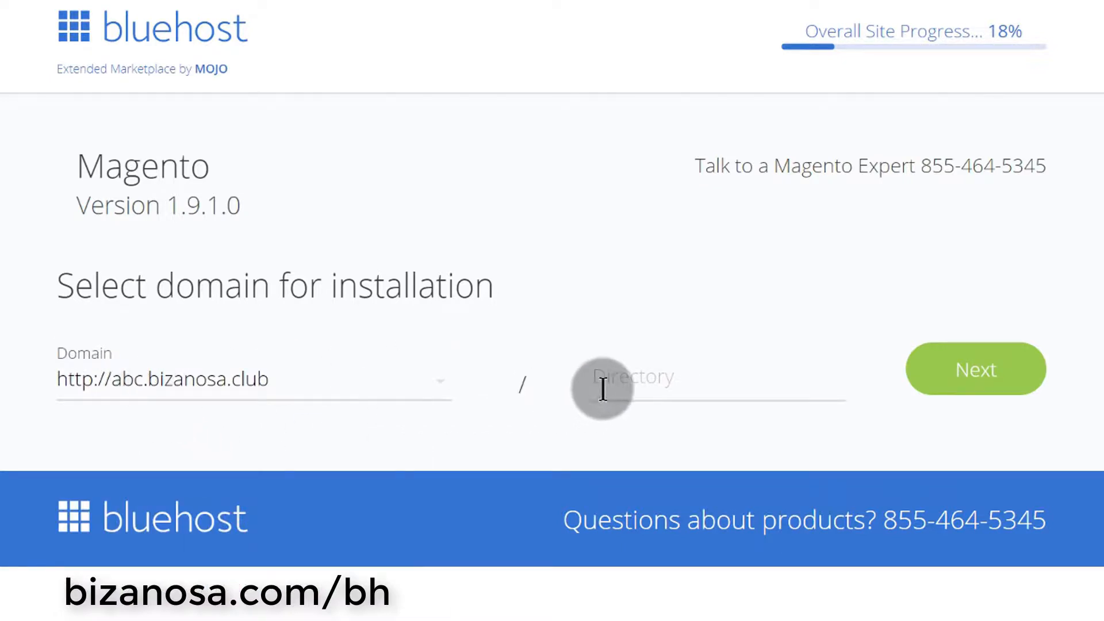
click(633, 380)
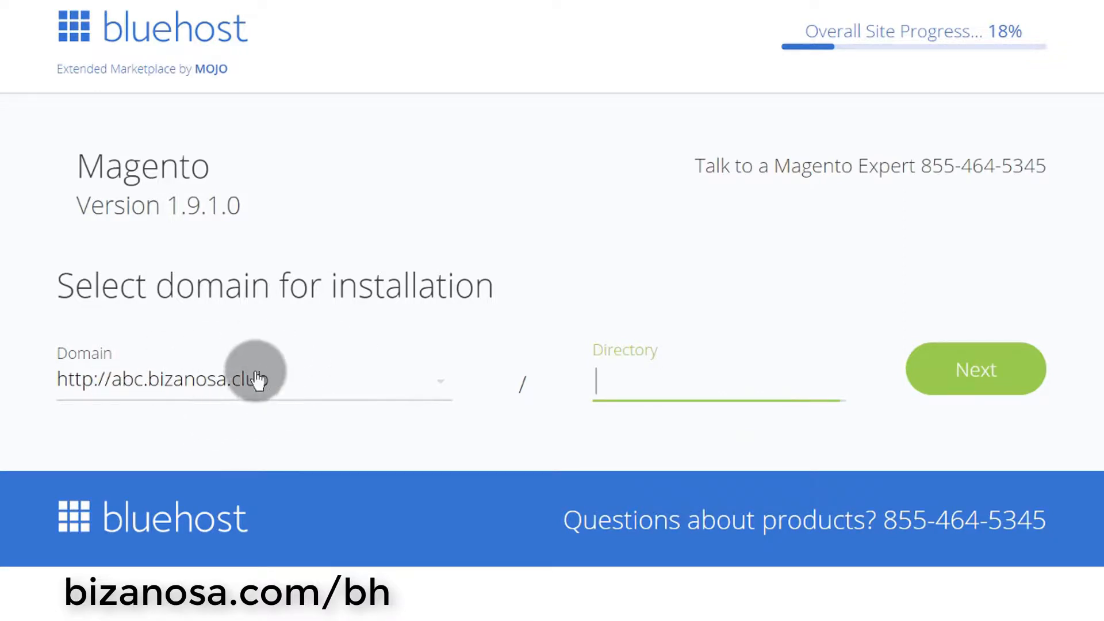
On the admin information step, set the admin first name Admin and last name System.
click(968, 370)
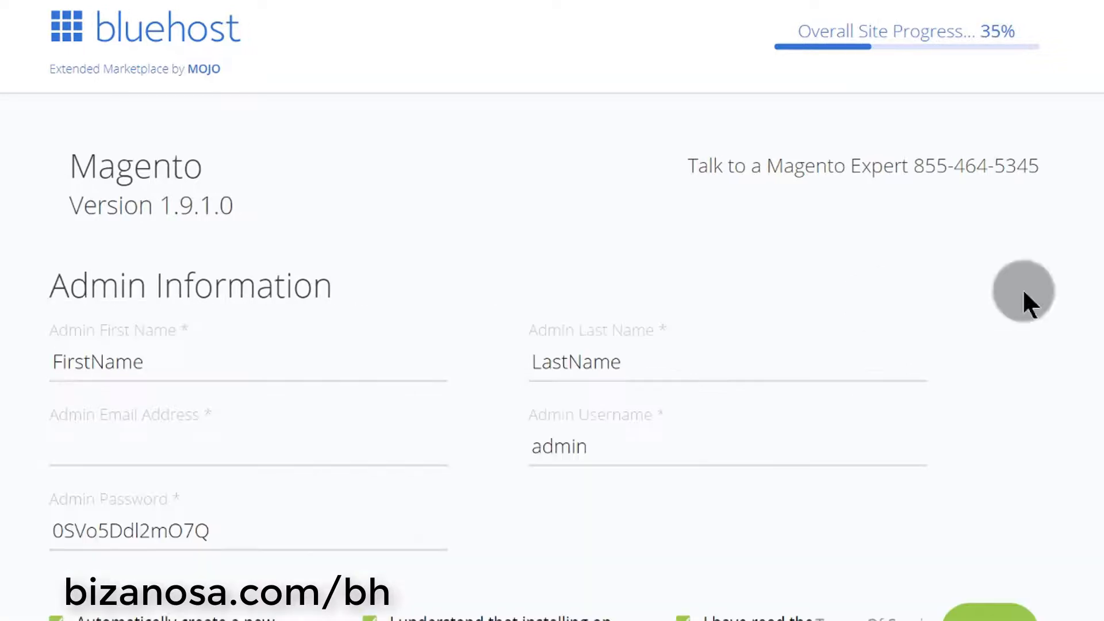
click(450, 221)
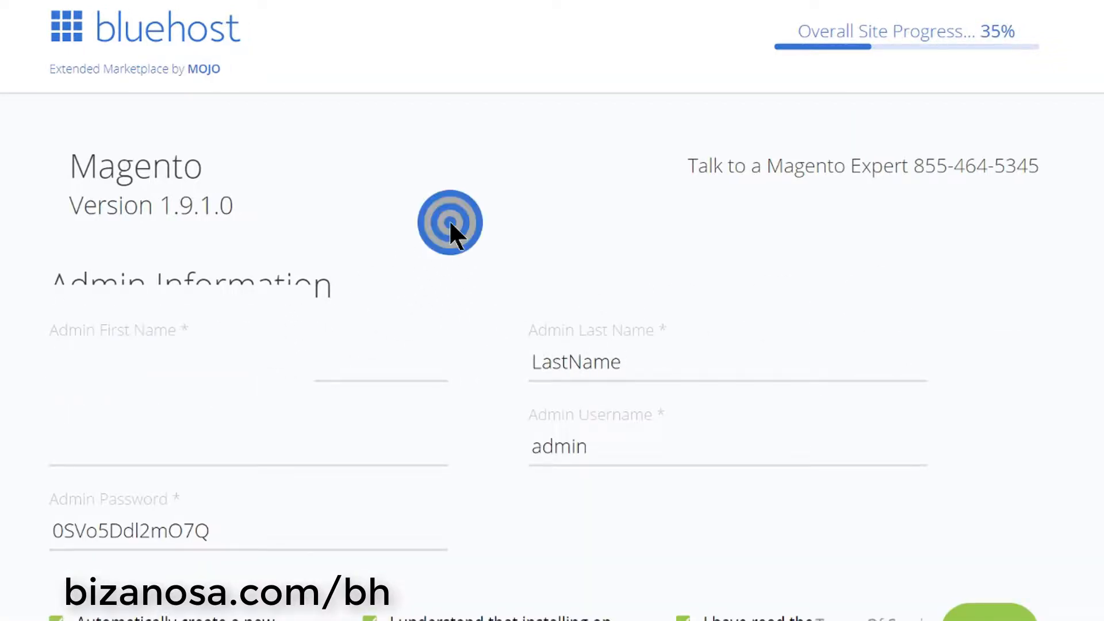
scroll(409, 254, down, 3)
double_click(160, 214)
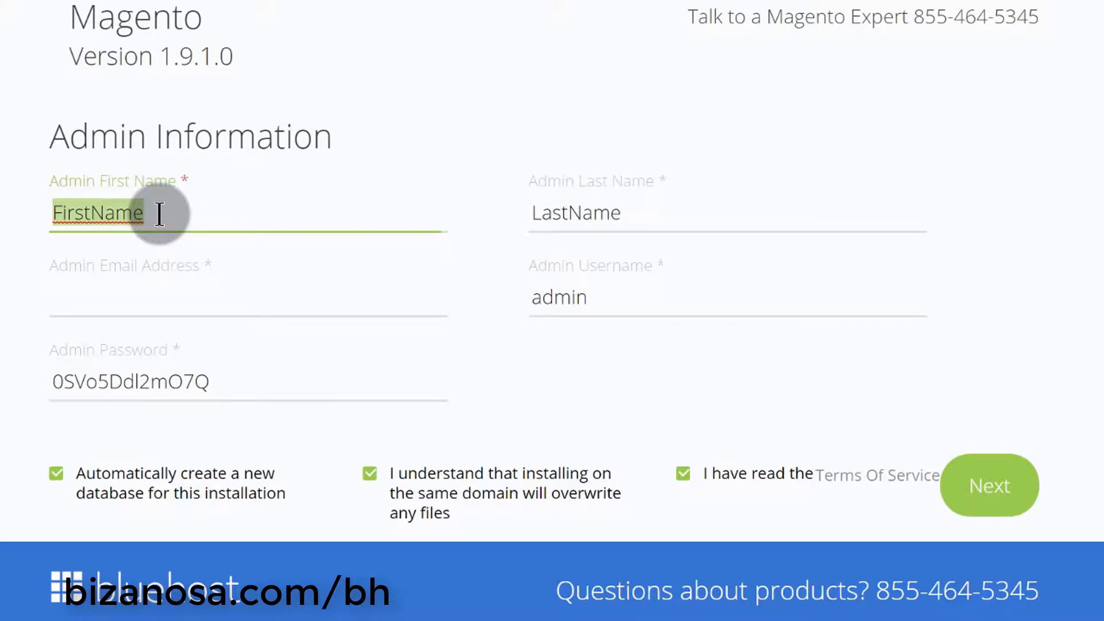
text(Admin)
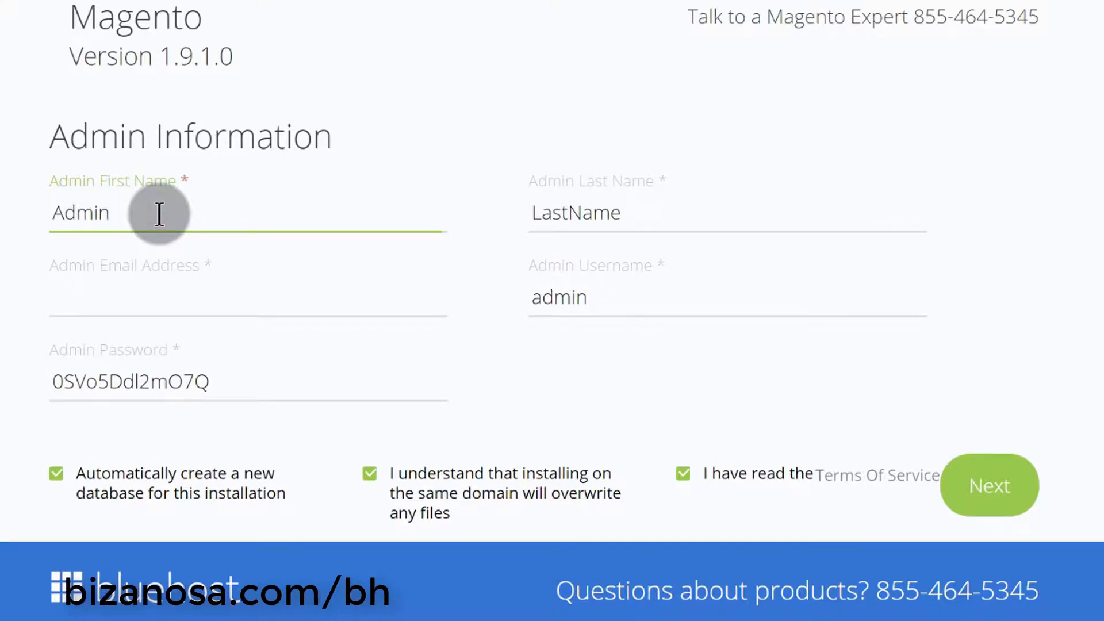
double_click(560, 213)
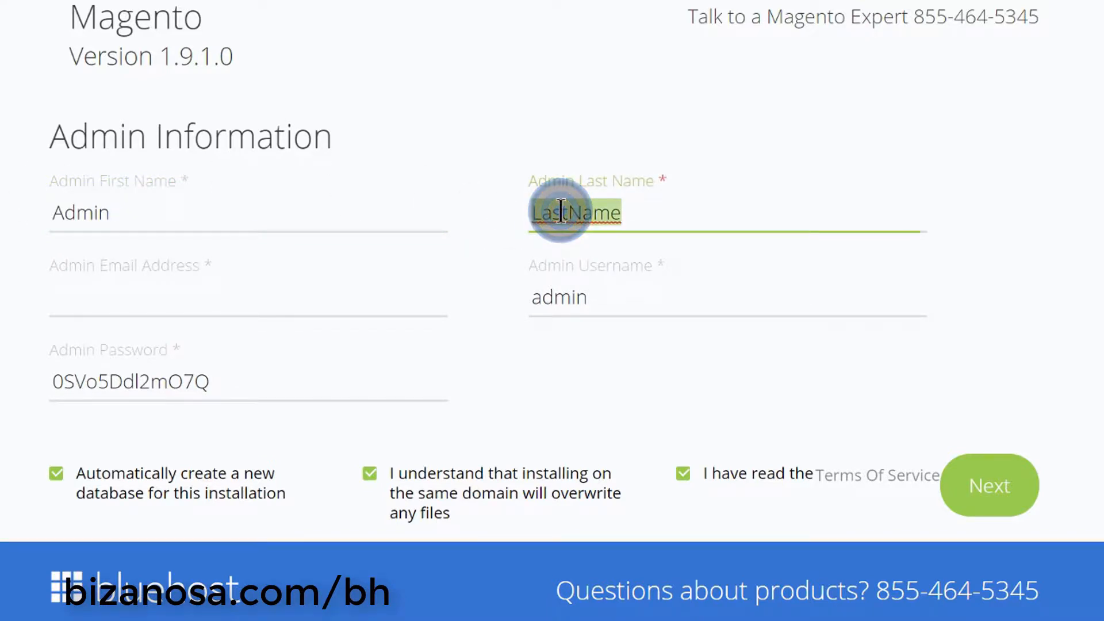
text(System)
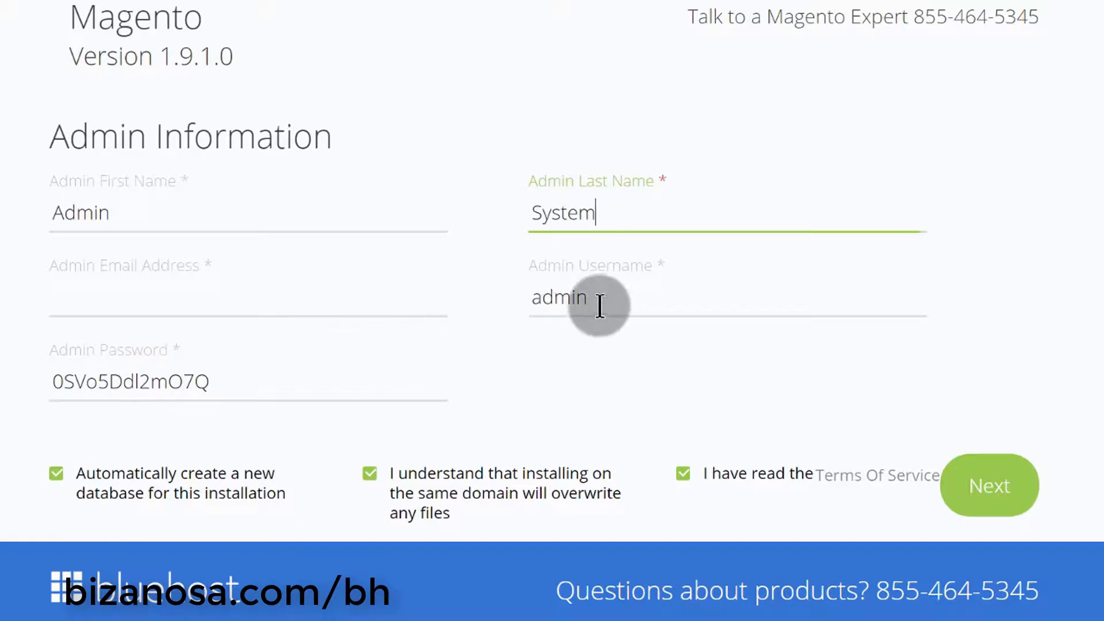
Keep the username admin and replace the generated admin password with a simpler one.
click(619, 296)
double_click(618, 297)
click(619, 297)
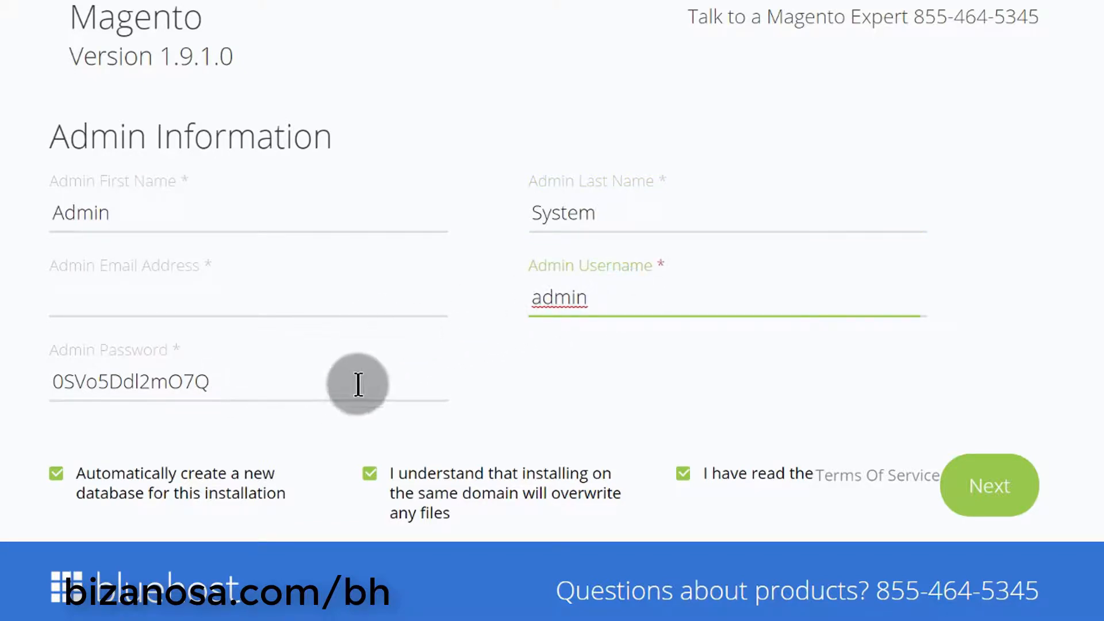
drag(234, 382, 3, 390)
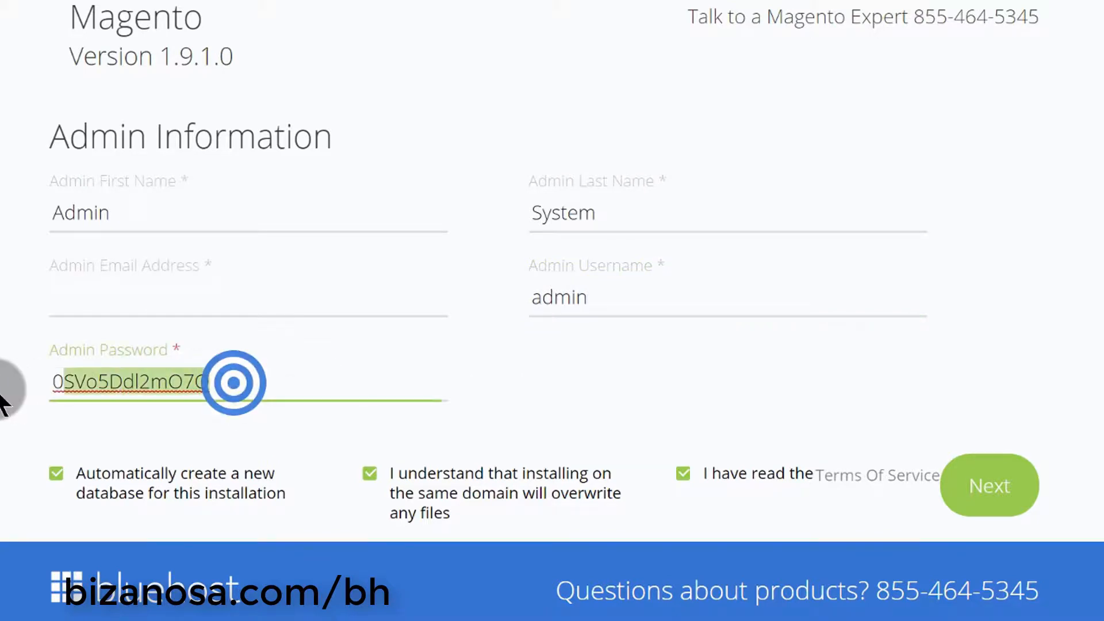
text(password)
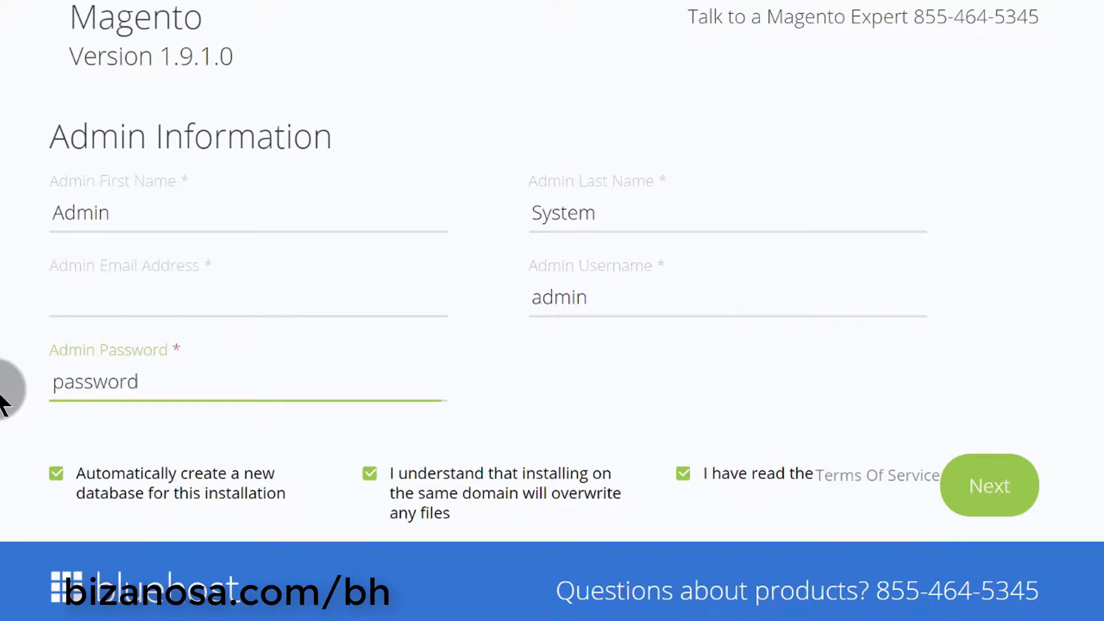
click(536, 388)
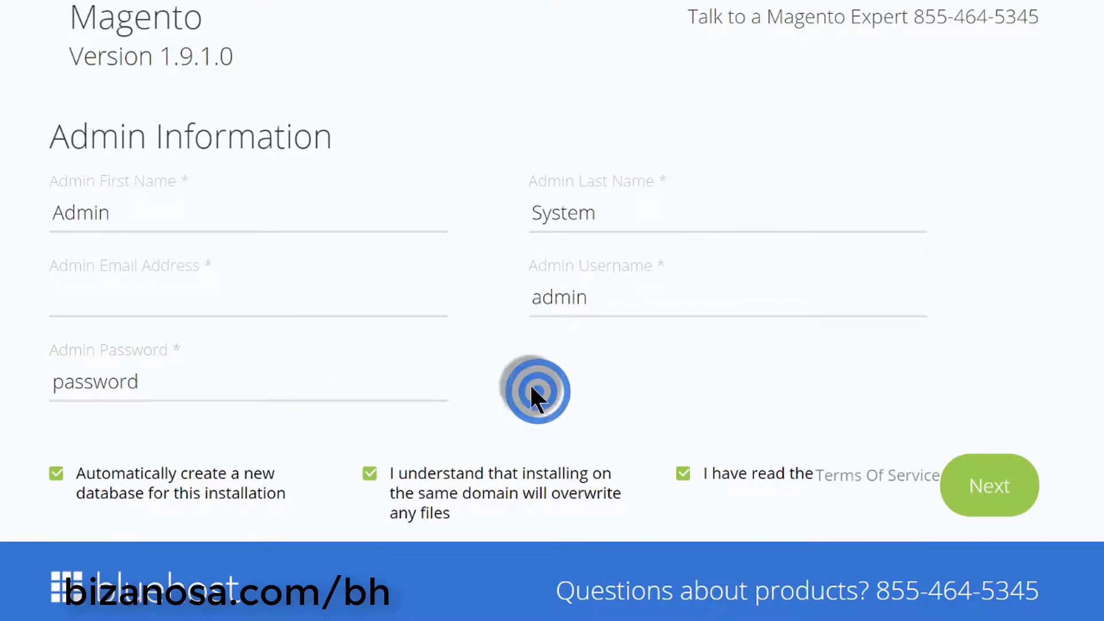
Leave 'Automatically create a new database for this installation' checked and launch the Magento install.
click(58, 475)
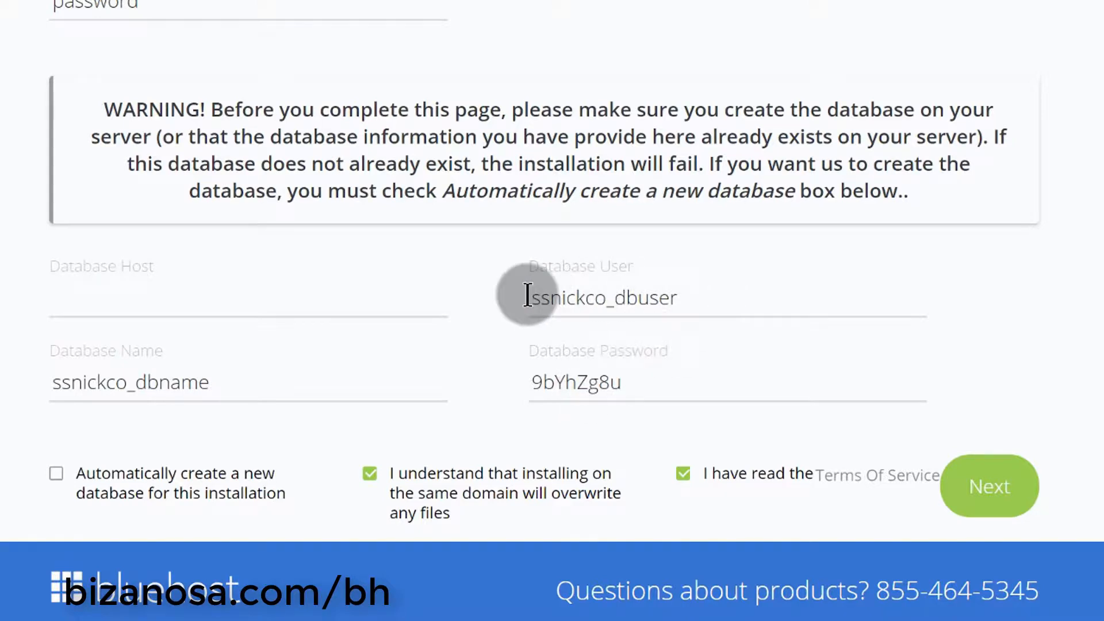
click(55, 475)
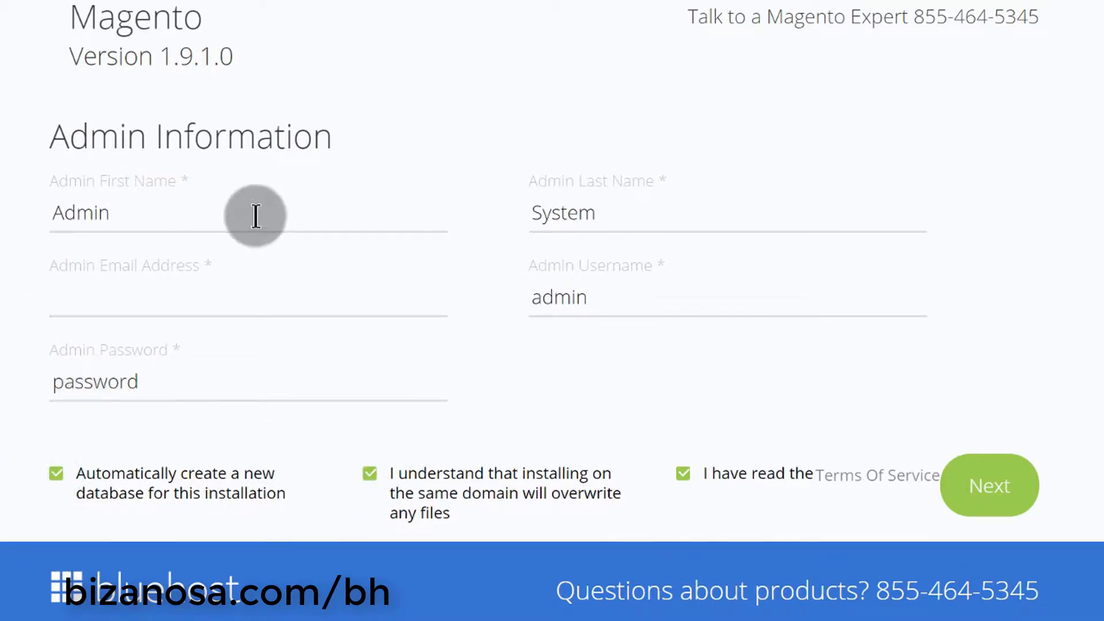
click(995, 489)
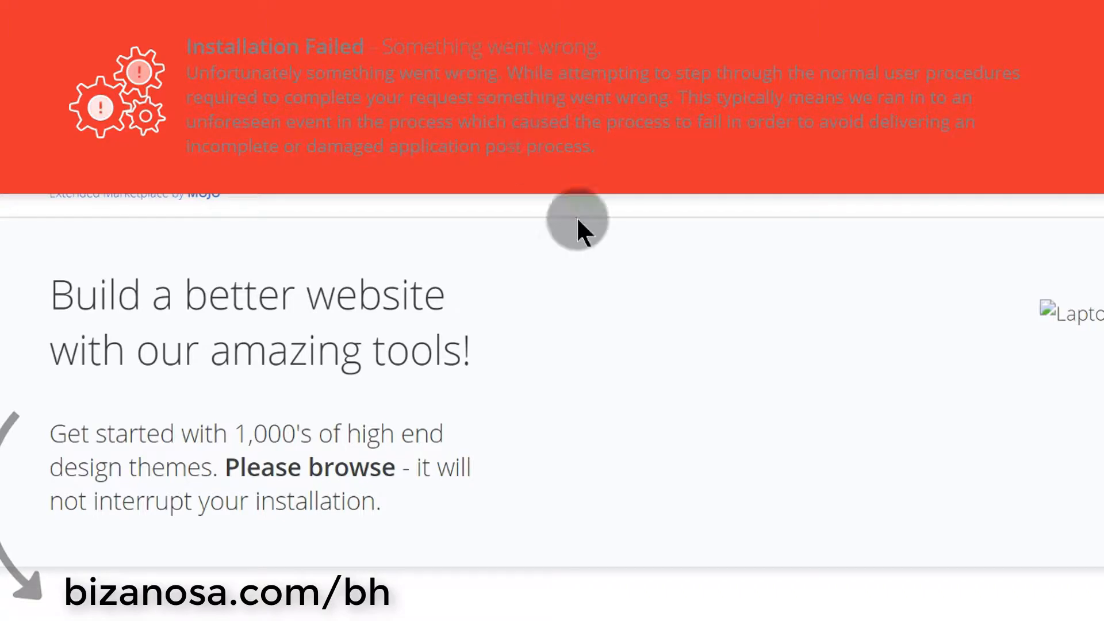
Watch the Magento install progress past the theme listings until the Installation Failed banner appears.
click(759, 291)
scroll(604, 230, down, 10)
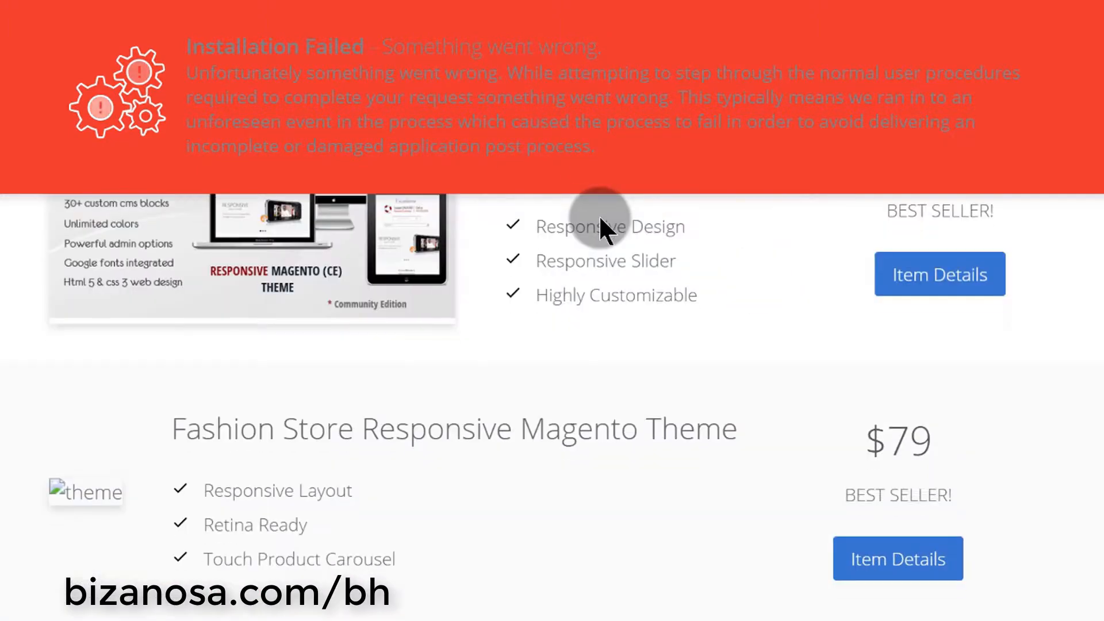
scroll(600, 221, down, 5)
scroll(600, 219, up, 15)
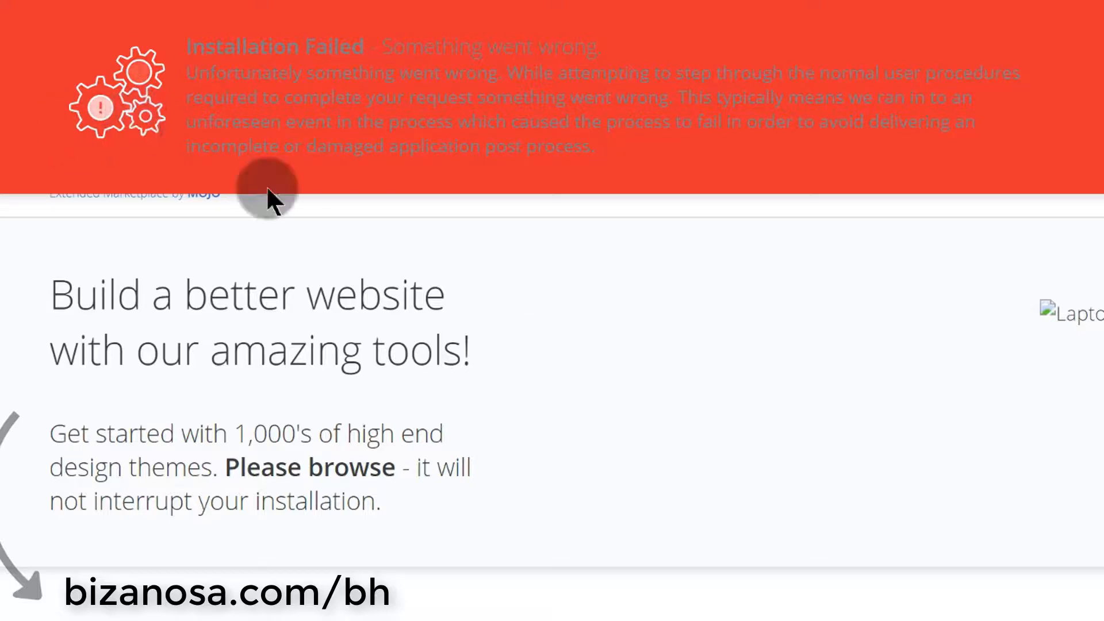
scroll(311, 208, down, 12)
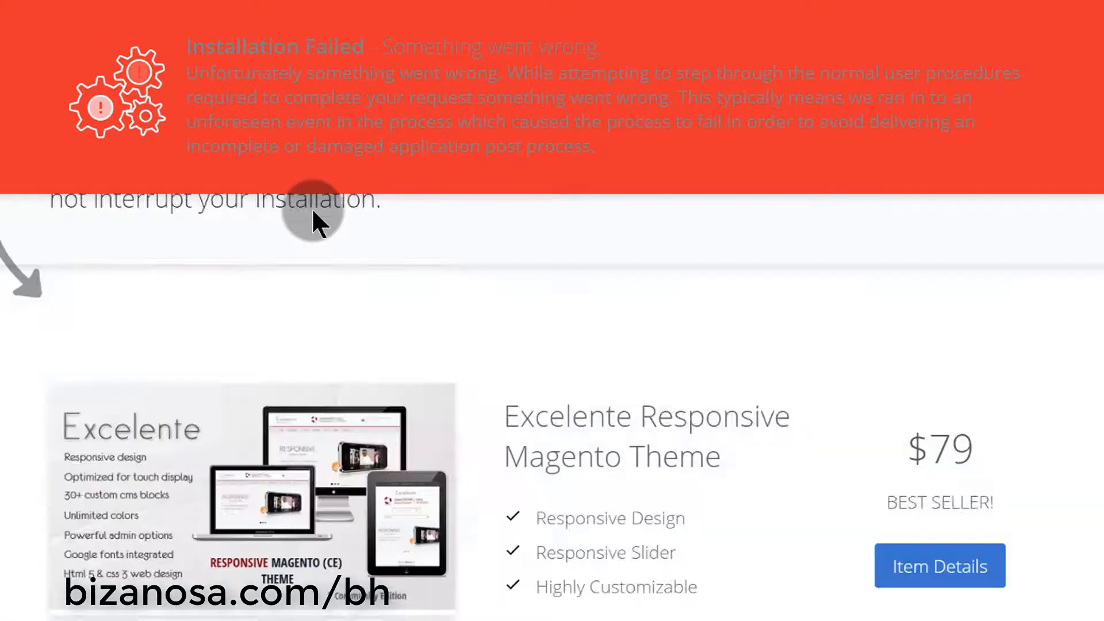
scroll(309, 205, up, 8)
scroll(311, 208, up, 5)
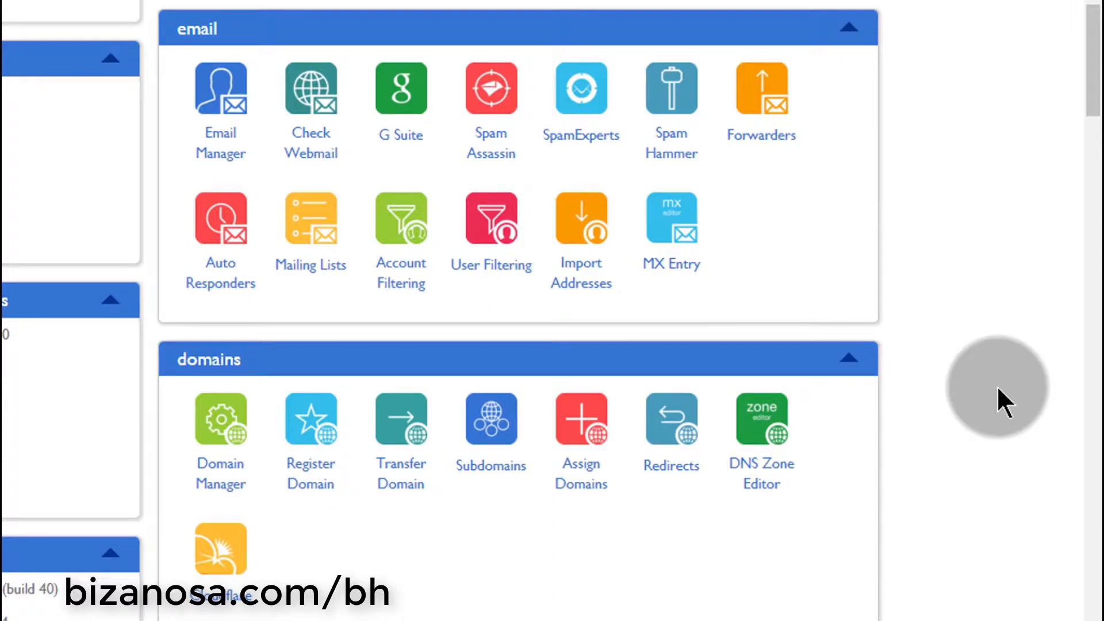
Open Email Manager in a new tab and delete the first email account, confirming the prompt.
right_click(218, 147)
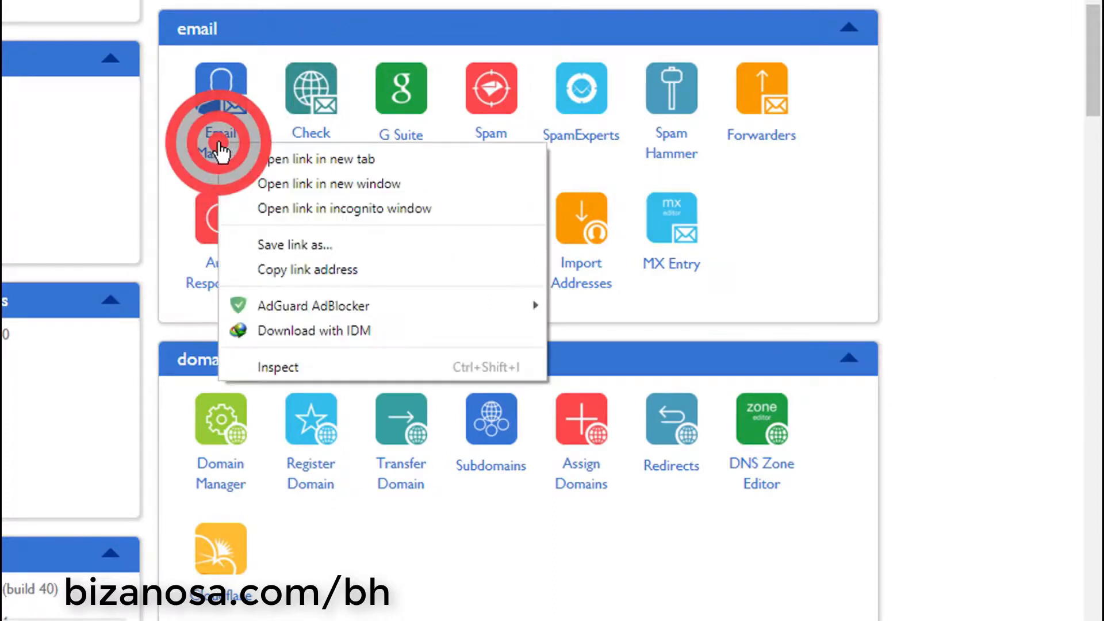
click(278, 162)
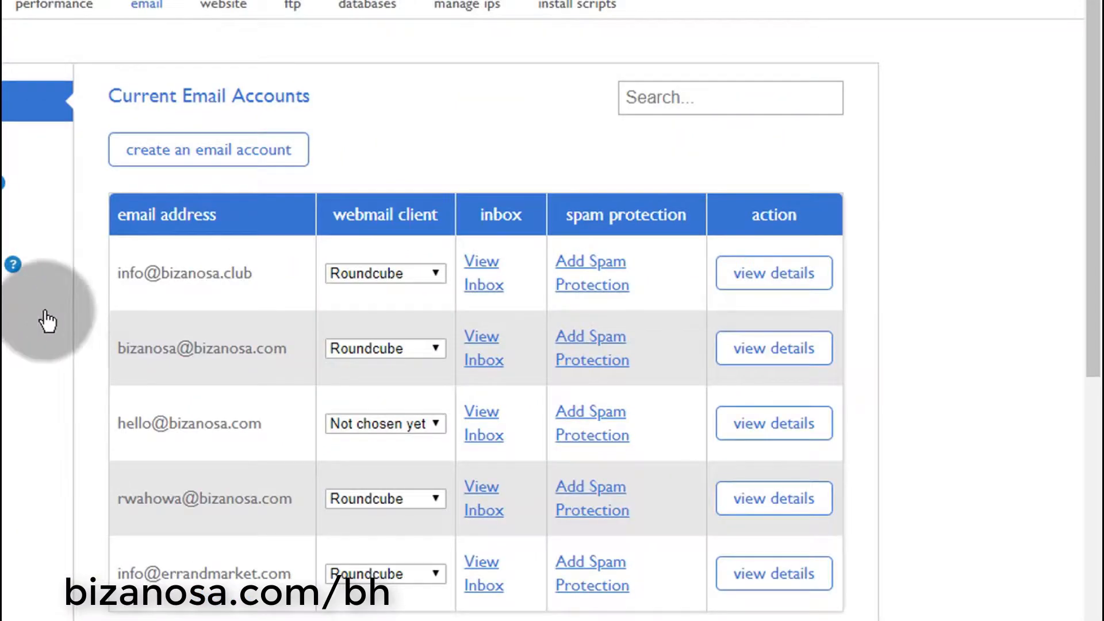
click(782, 286)
scroll(426, 358, down, 4)
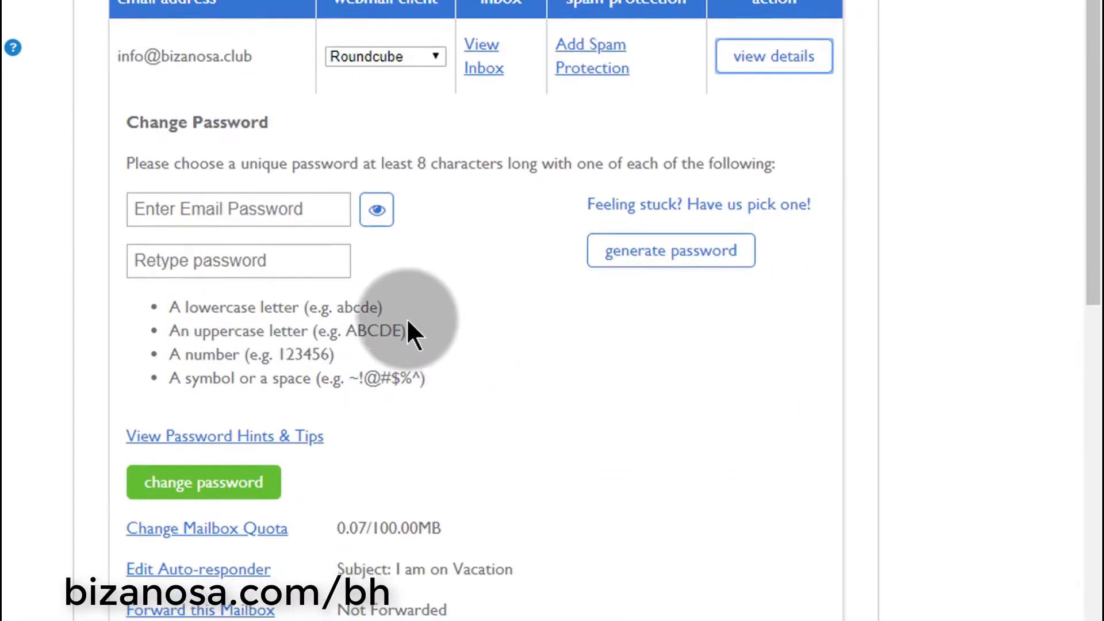
scroll(406, 319, down, 4)
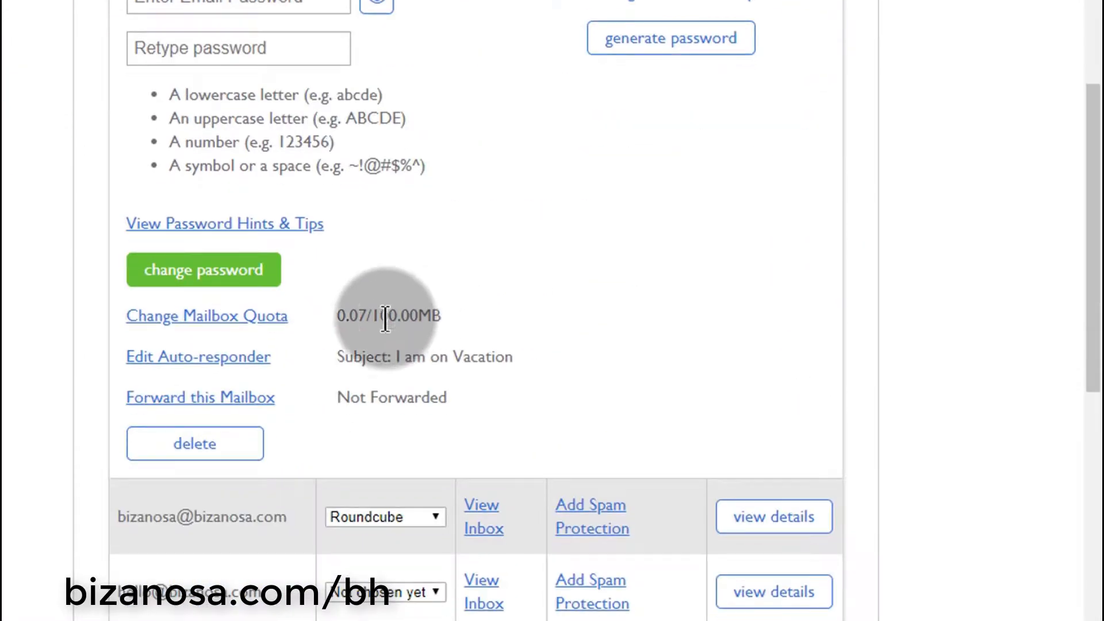
click(205, 452)
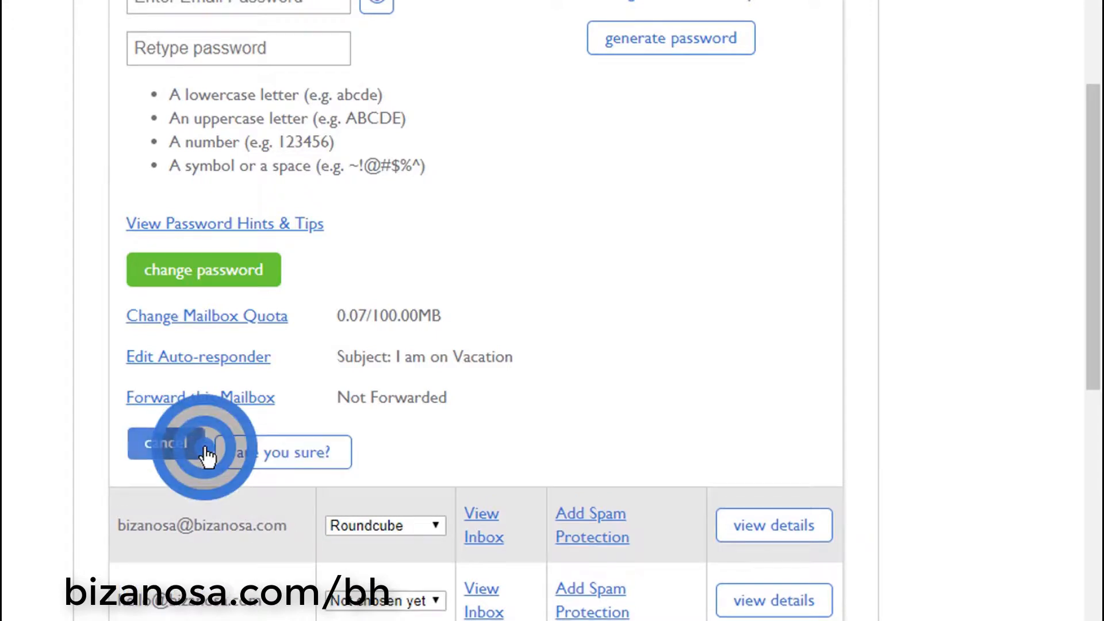
click(274, 460)
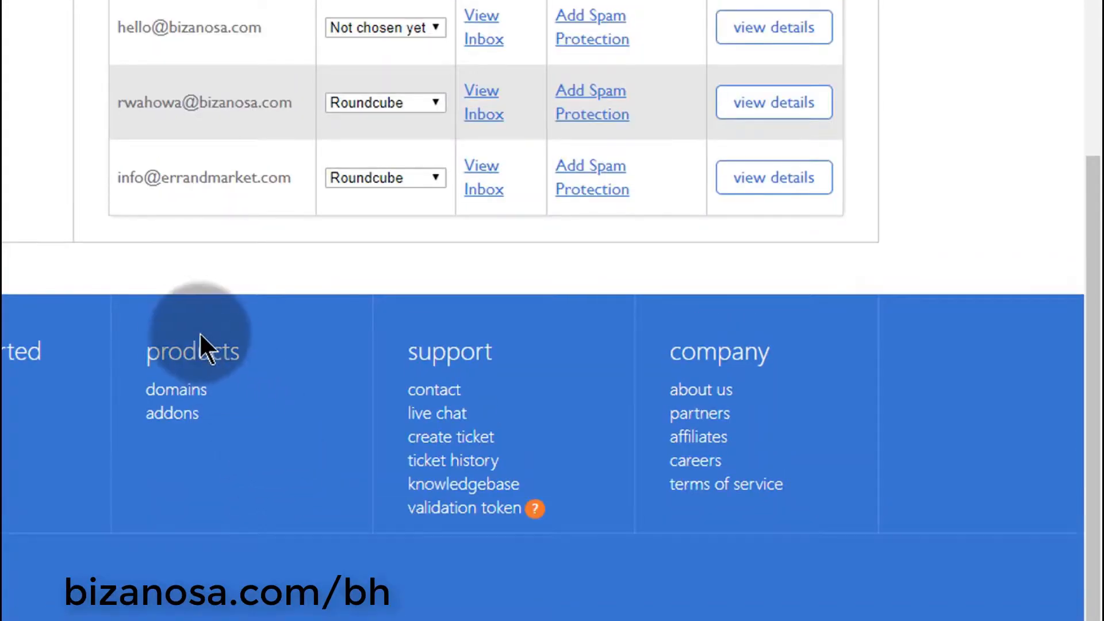
scroll(199, 331, up, 7)
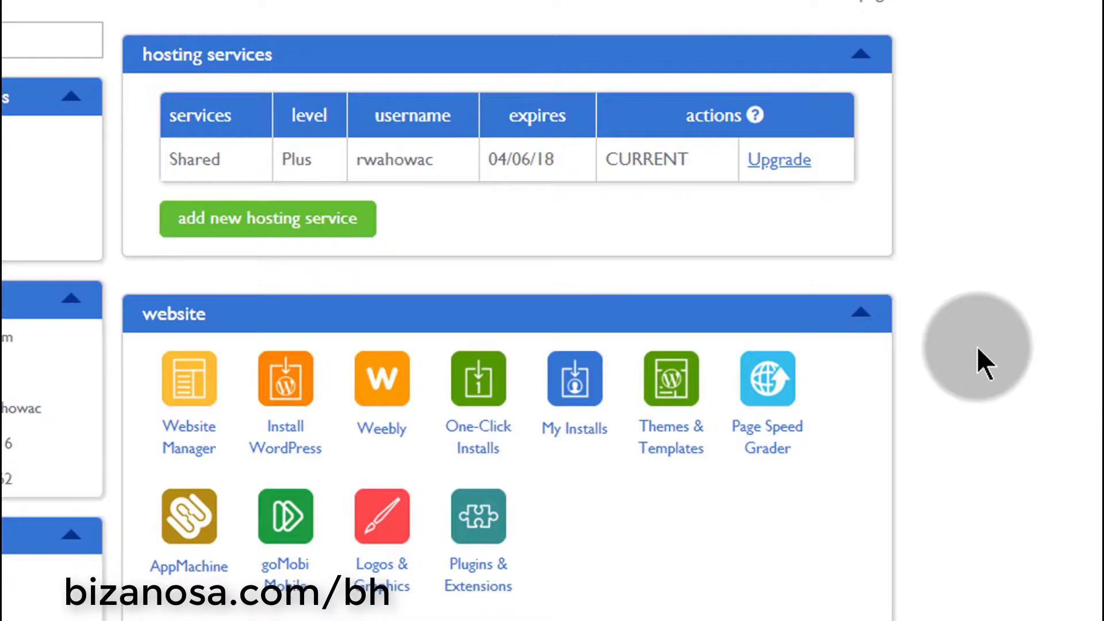
Scroll the cPanel home page down to the security panel with SiteLock, SSL and SSL/TLS Manager.
scroll(977, 350, up, 2)
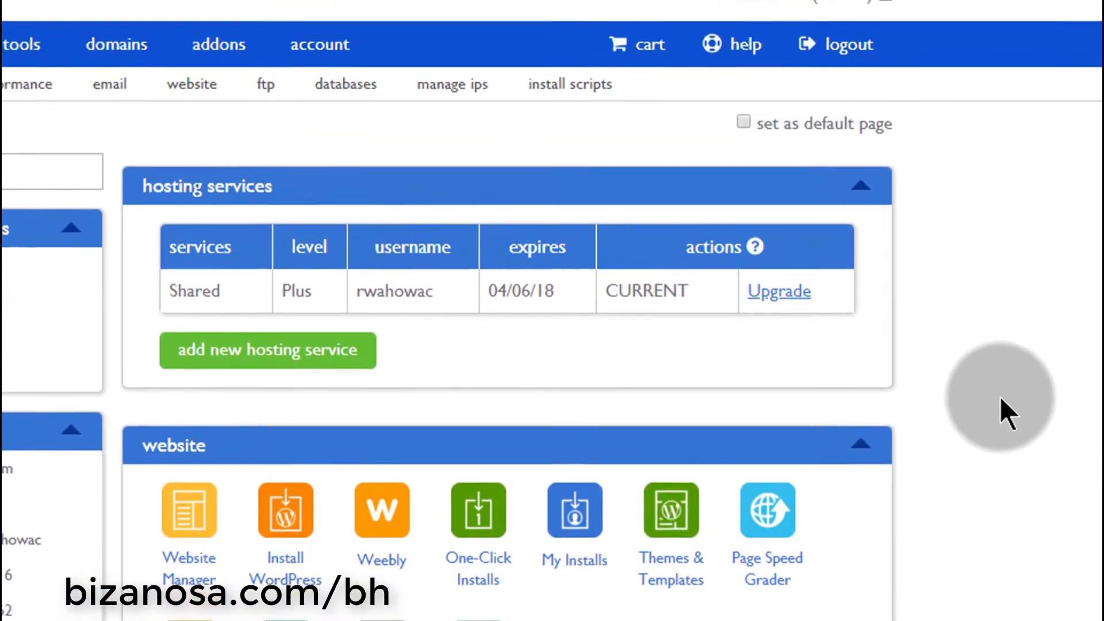
scroll(1006, 350, down, 5)
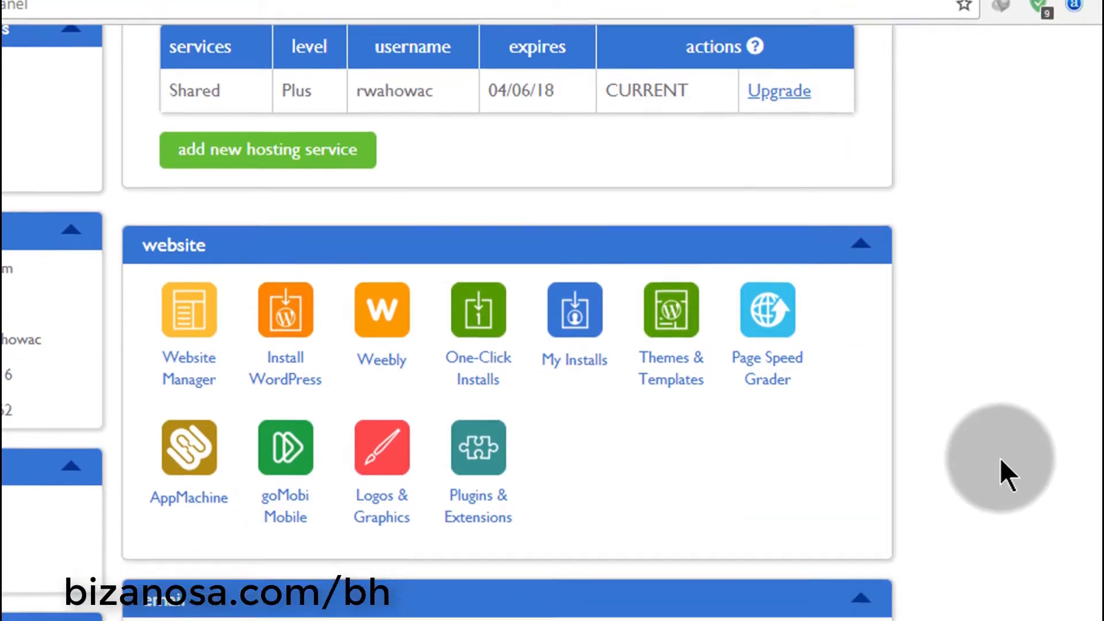
scroll(999, 463, down, 15)
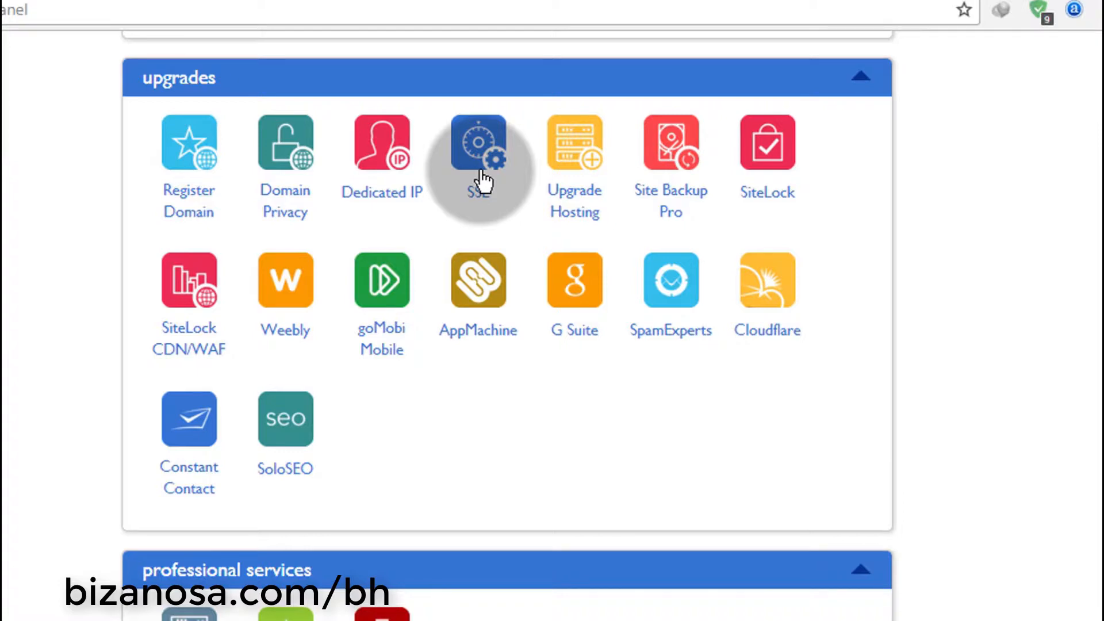
scroll(599, 442, down, 10)
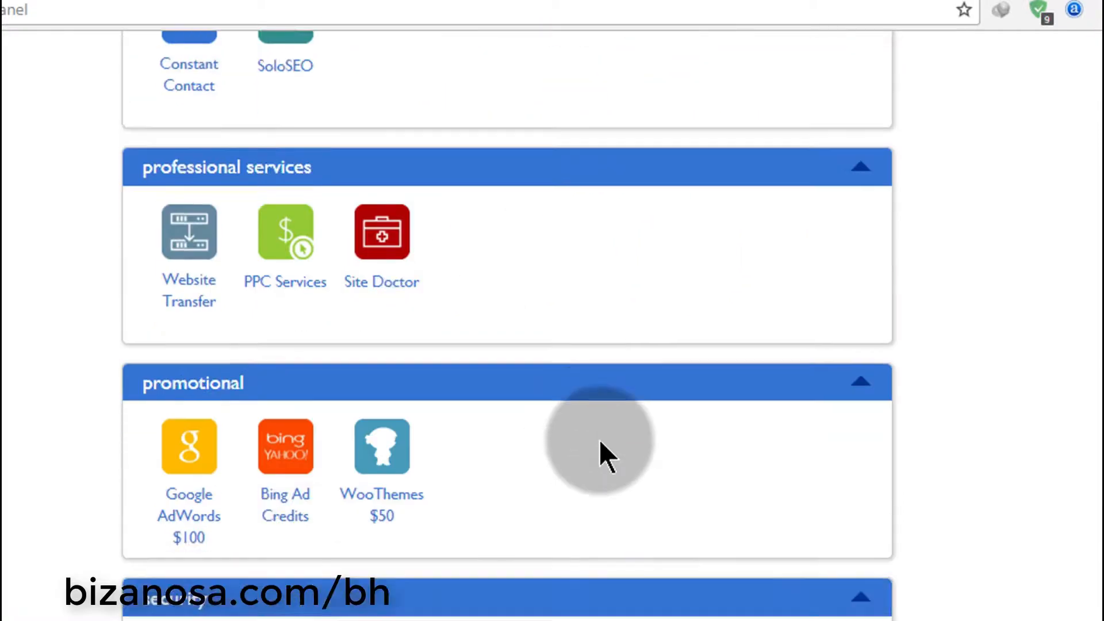
scroll(599, 442, down, 6)
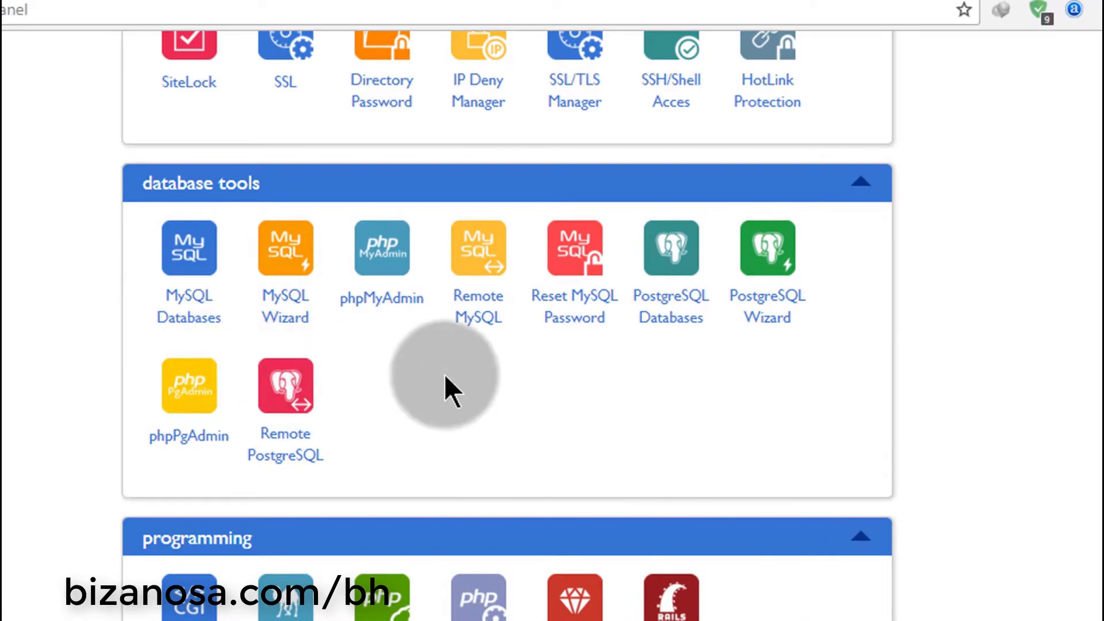
scroll(488, 375, down, 9)
scroll(505, 370, down, 15)
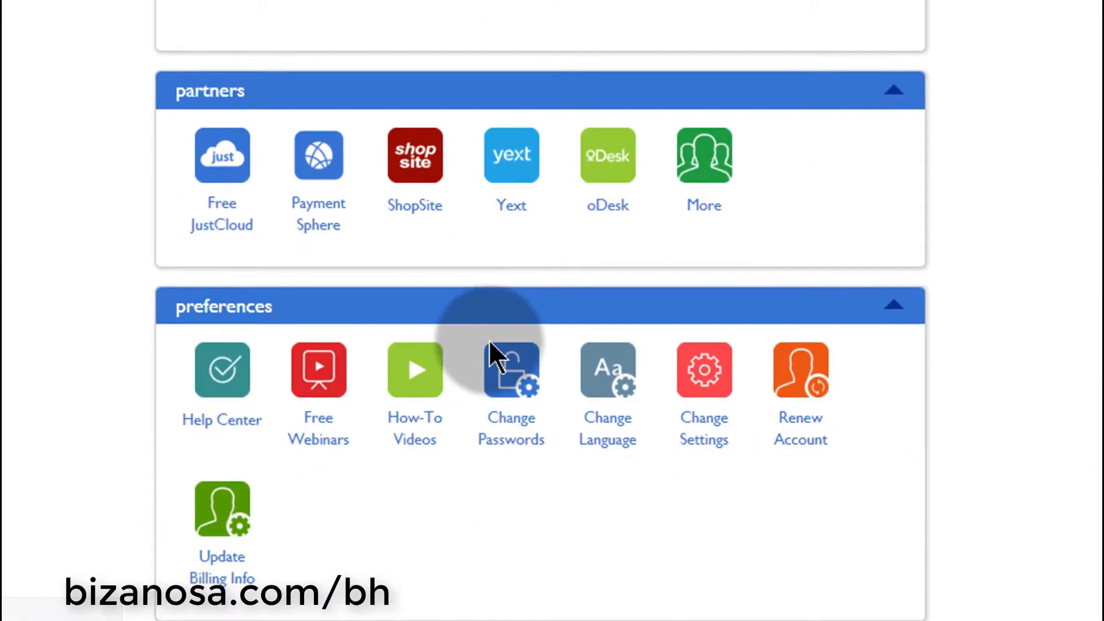
scroll(489, 322, up, 15)
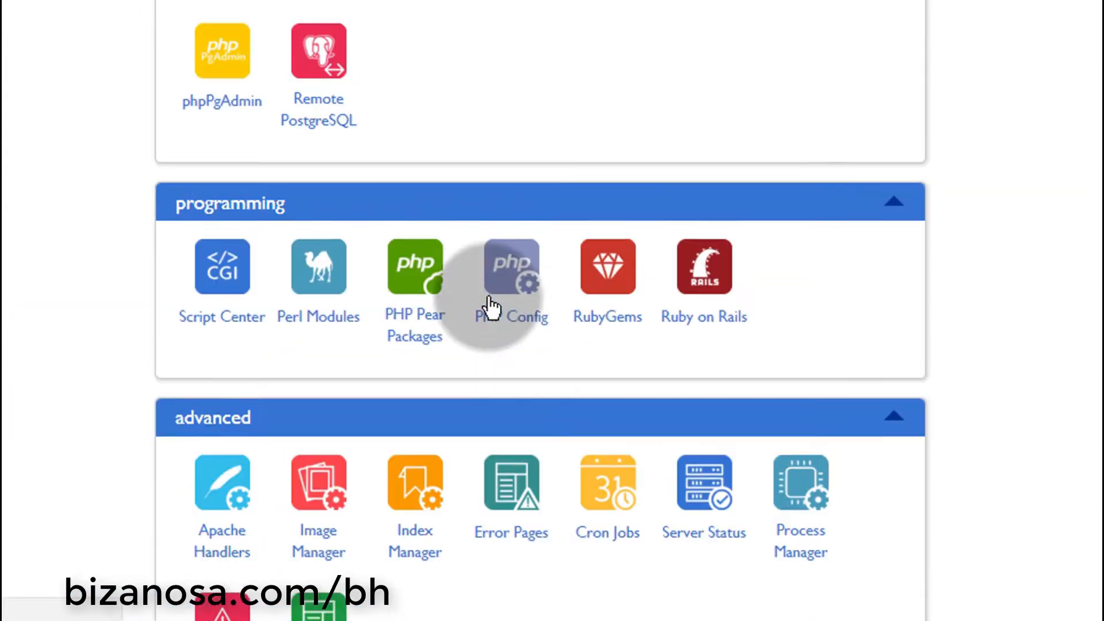
scroll(492, 307, up, 7)
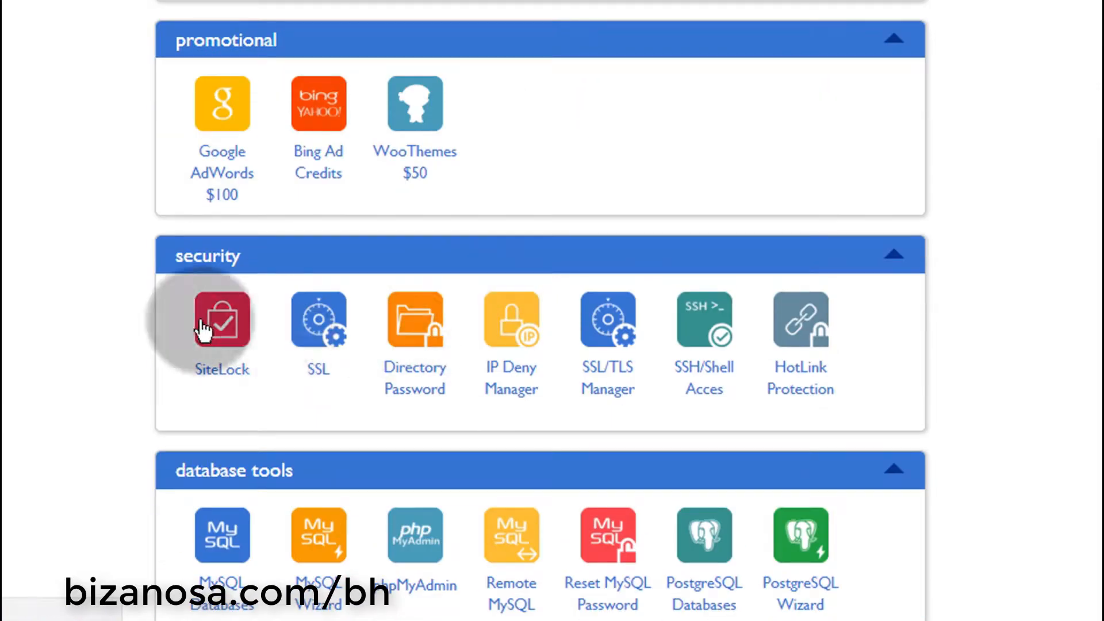
Open the SSL certificates page in a new tab and choose bizanosa.club (Addon) as the install target.
right_click(315, 342)
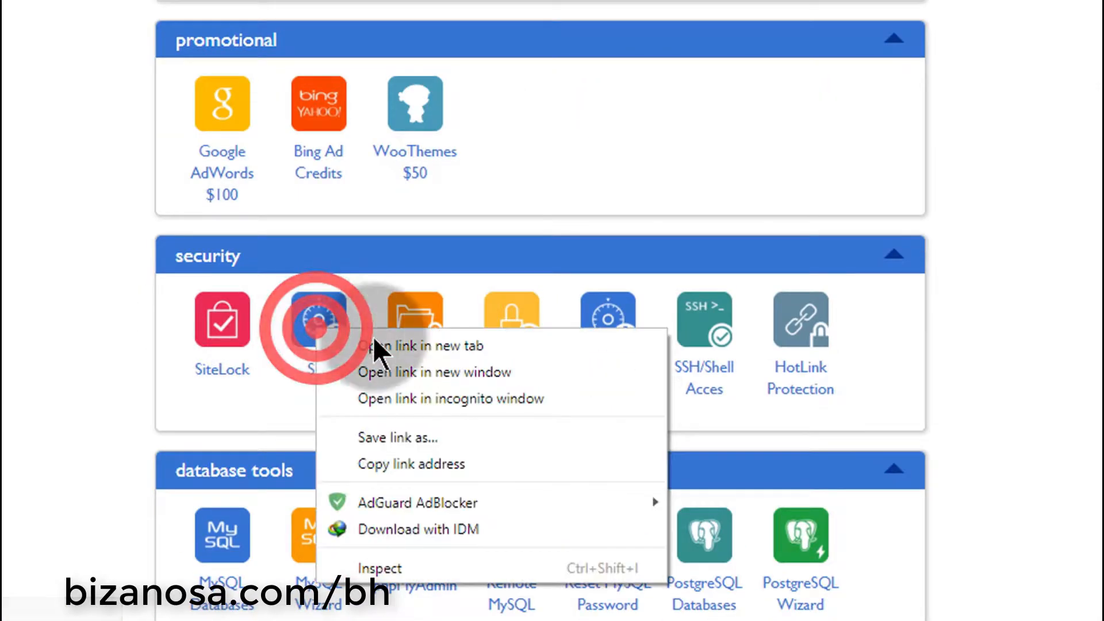
click(396, 343)
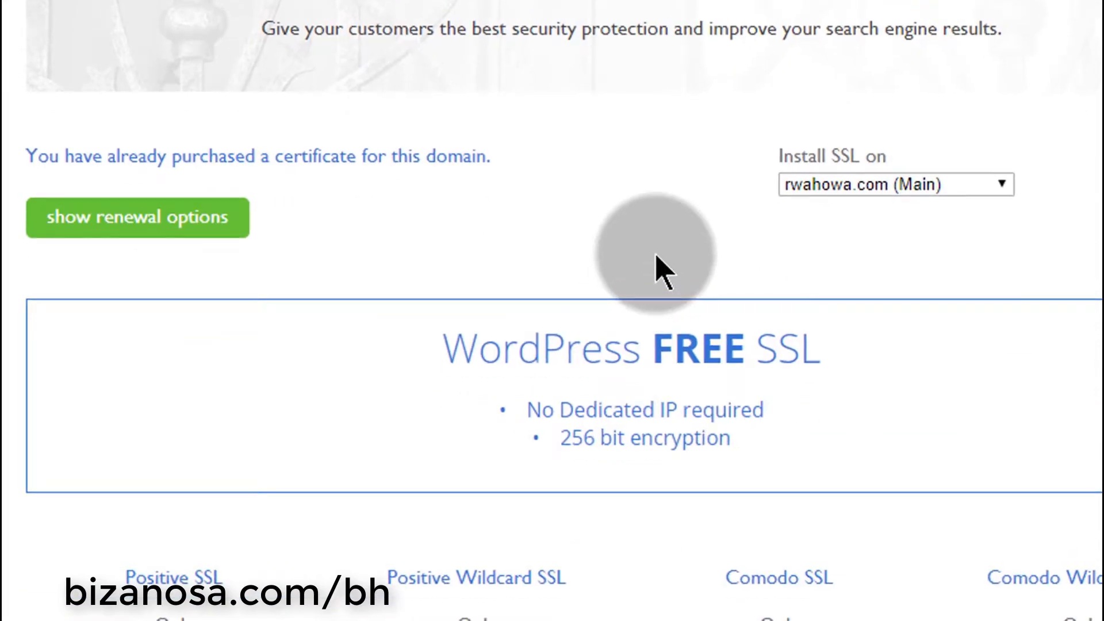
click(856, 187)
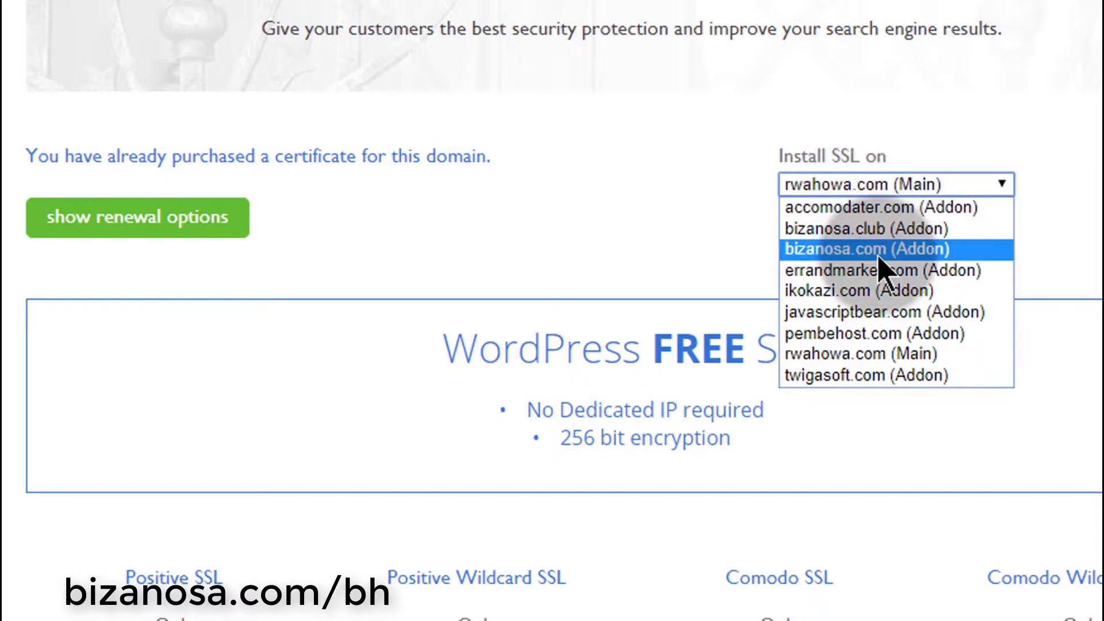
click(883, 230)
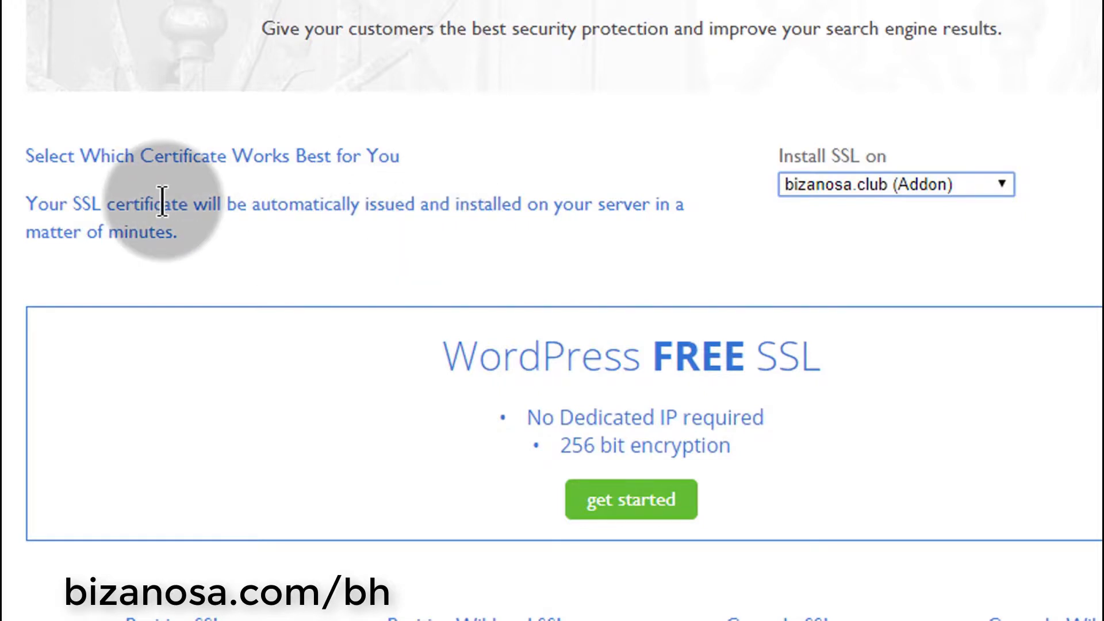
scroll(1054, 149, down, 2)
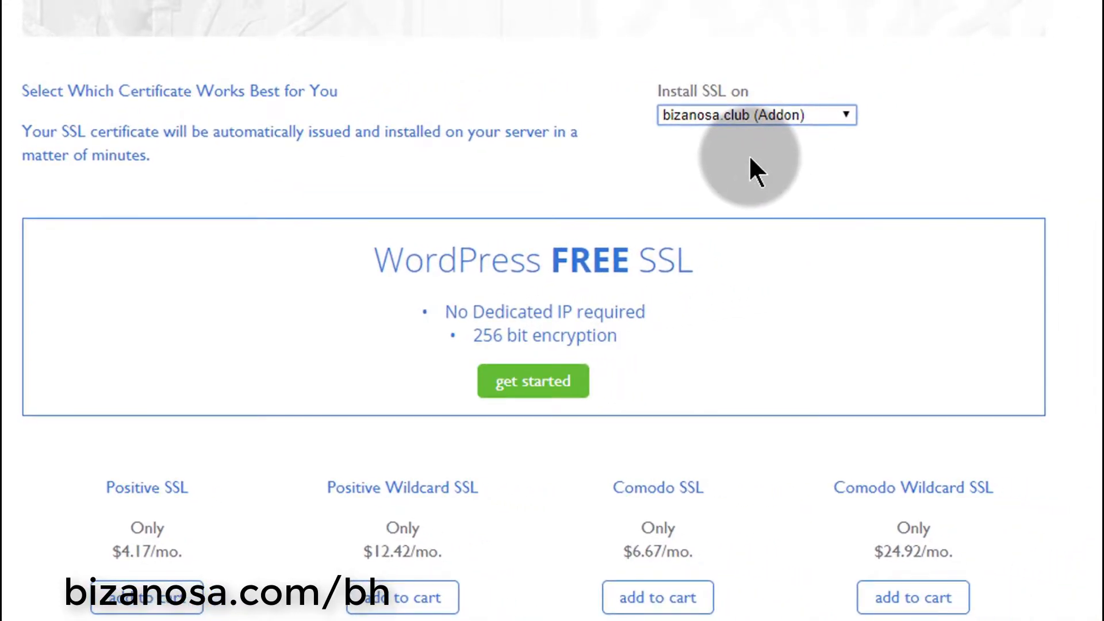
scroll(750, 158, down, 4)
scroll(750, 158, up, 6)
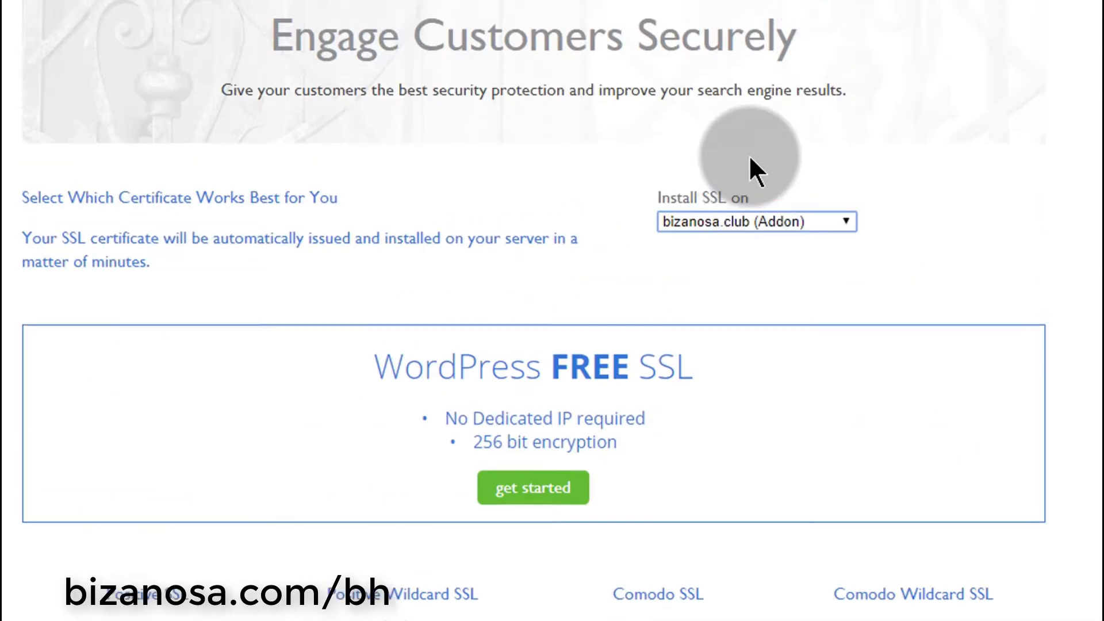
scroll(620, 184, down, 3)
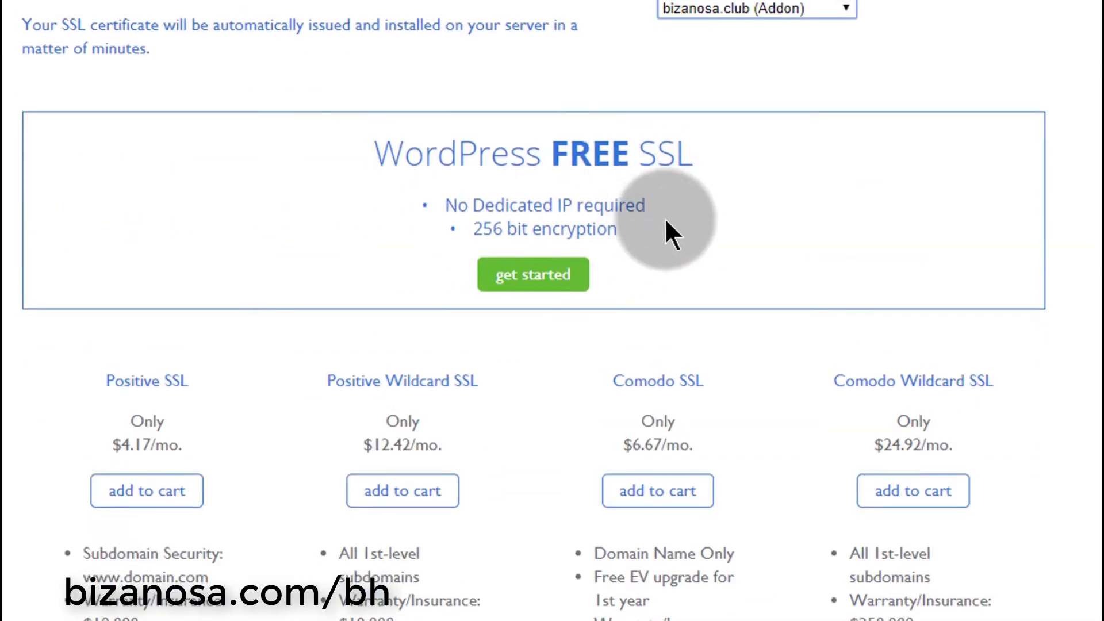
click(538, 285)
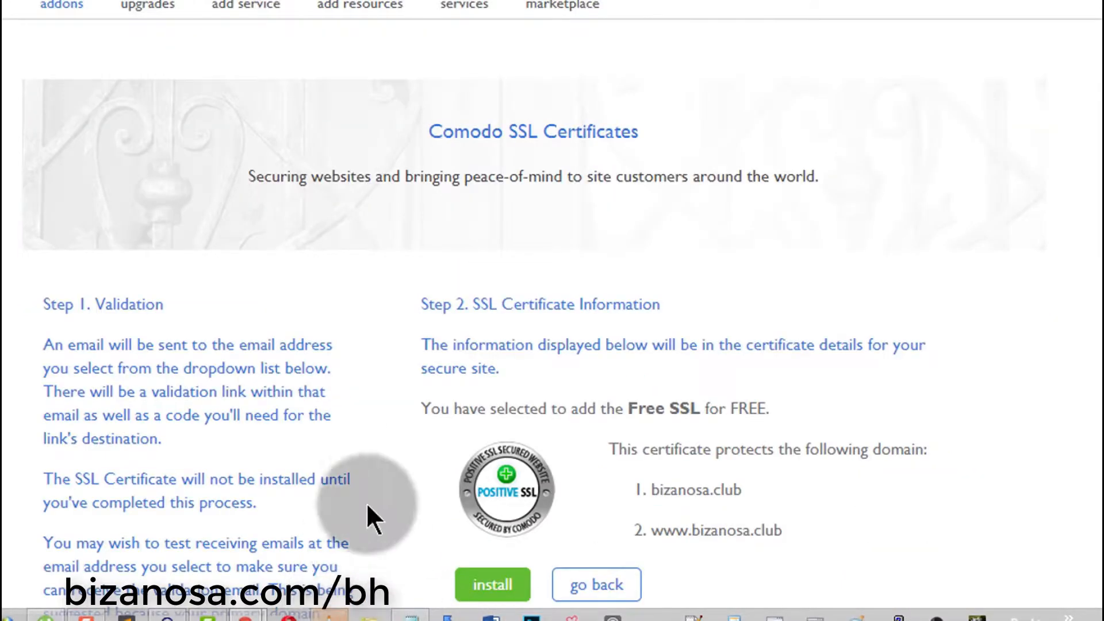
scroll(661, 296, down, 5)
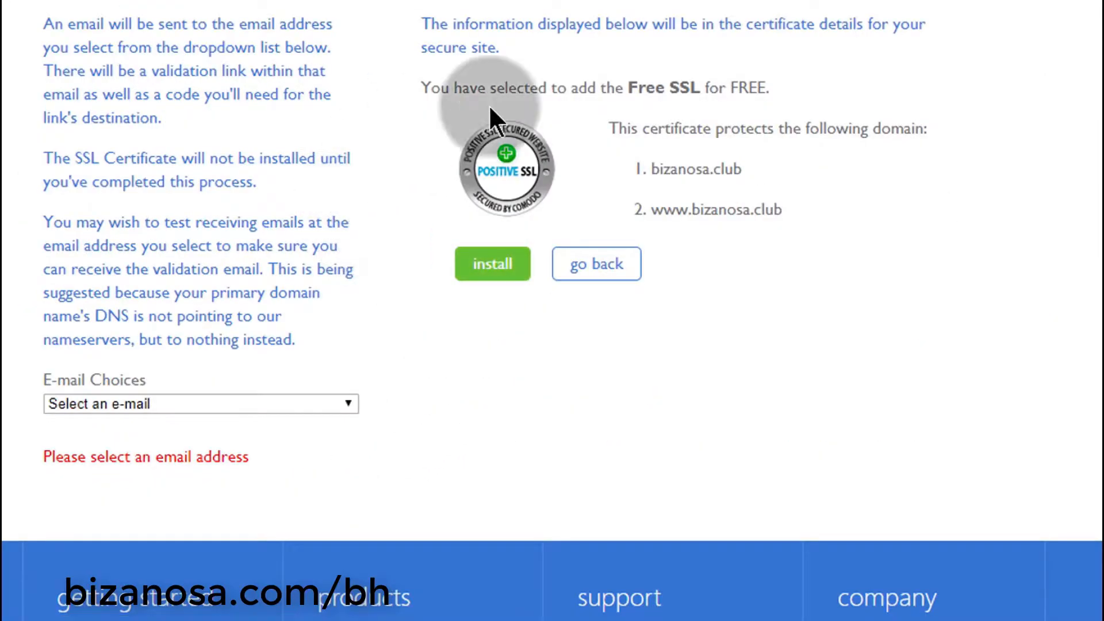
click(149, 403)
click(199, 457)
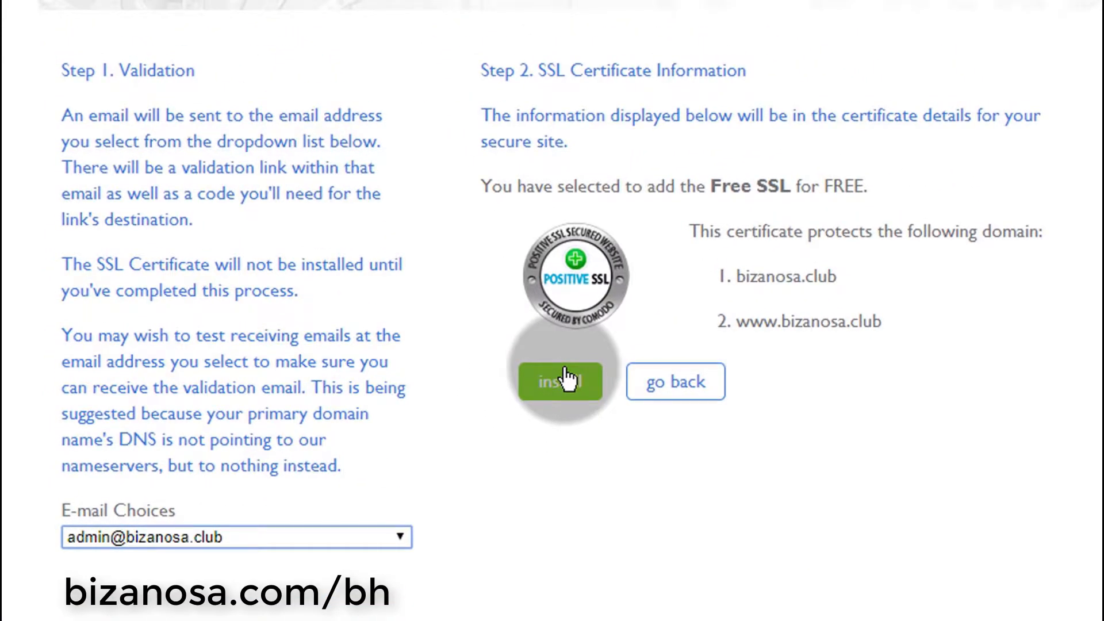
drag(737, 277, 837, 276)
drag(736, 320, 893, 322)
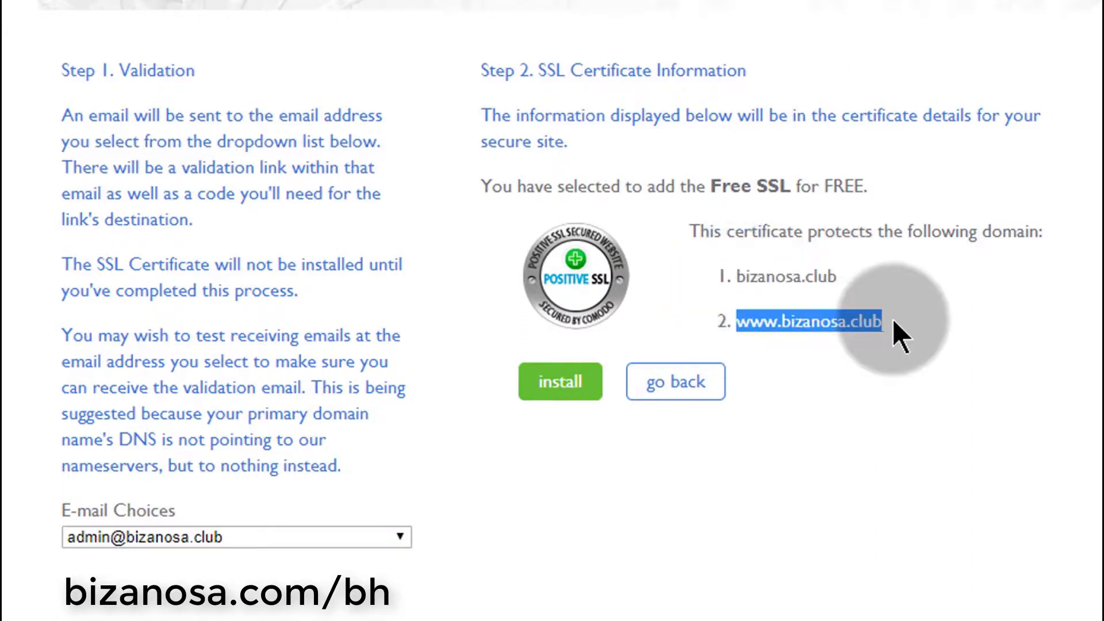
click(545, 451)
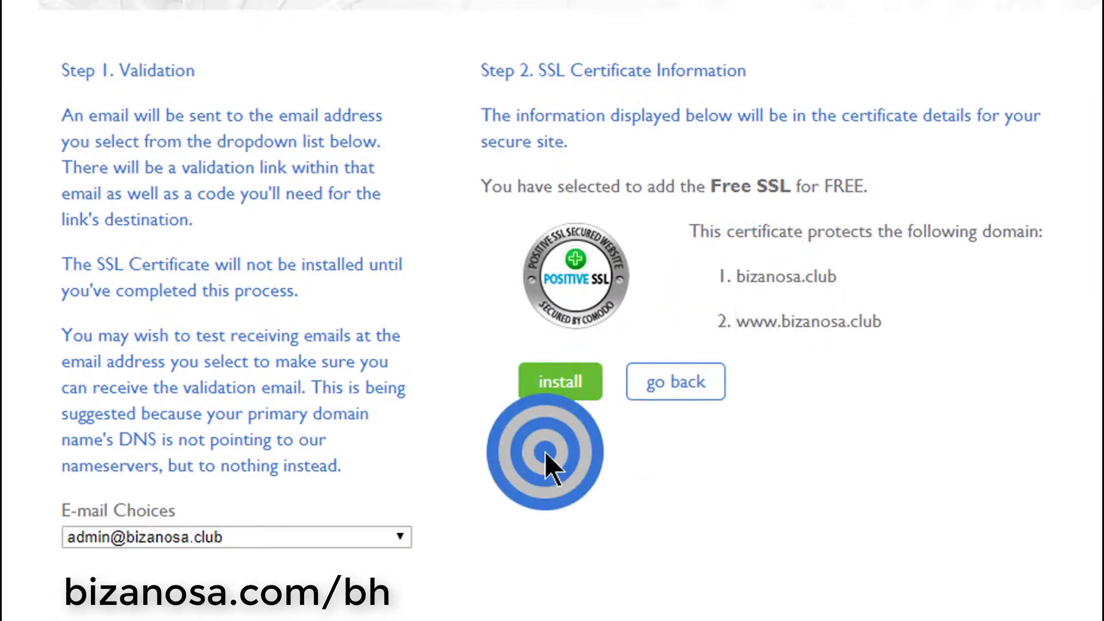
click(565, 389)
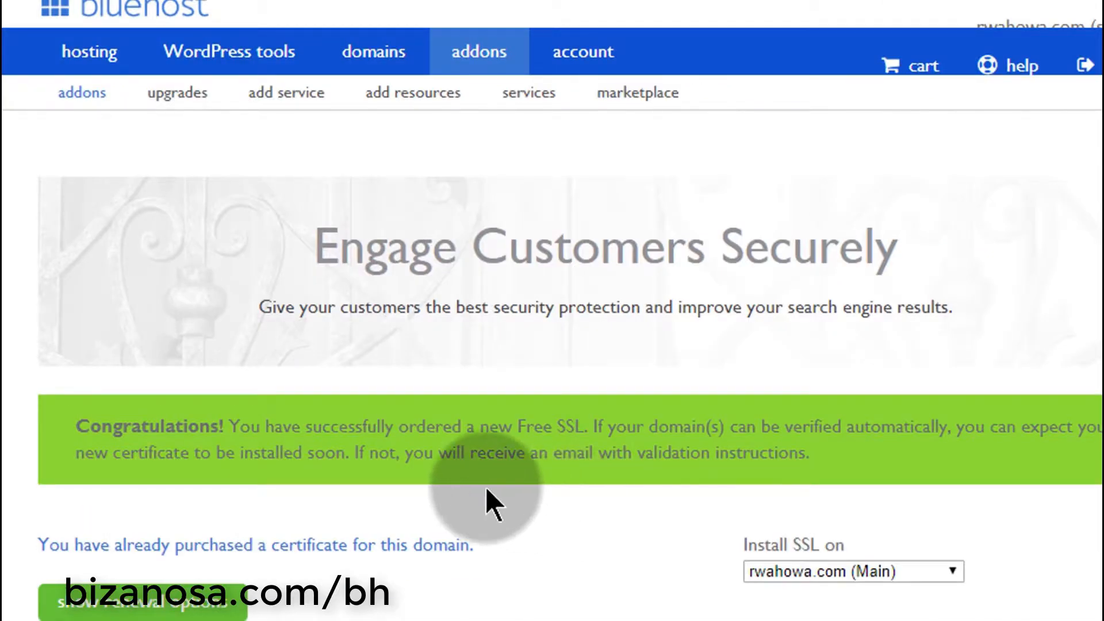
scroll(461, 510, down, 5)
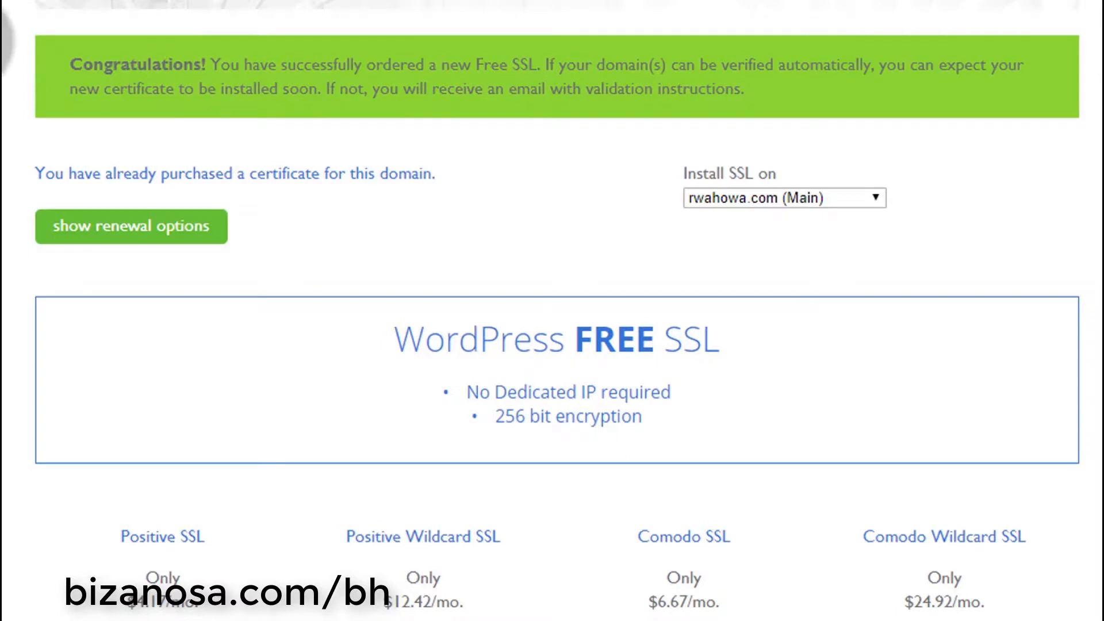
right_click(79, 151)
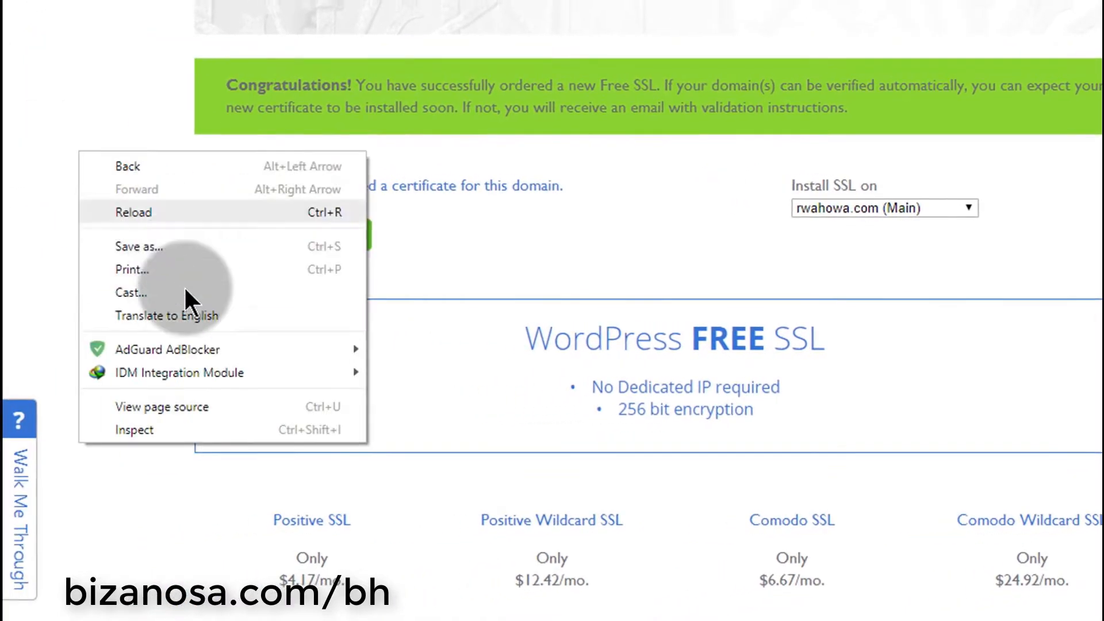
click(115, 428)
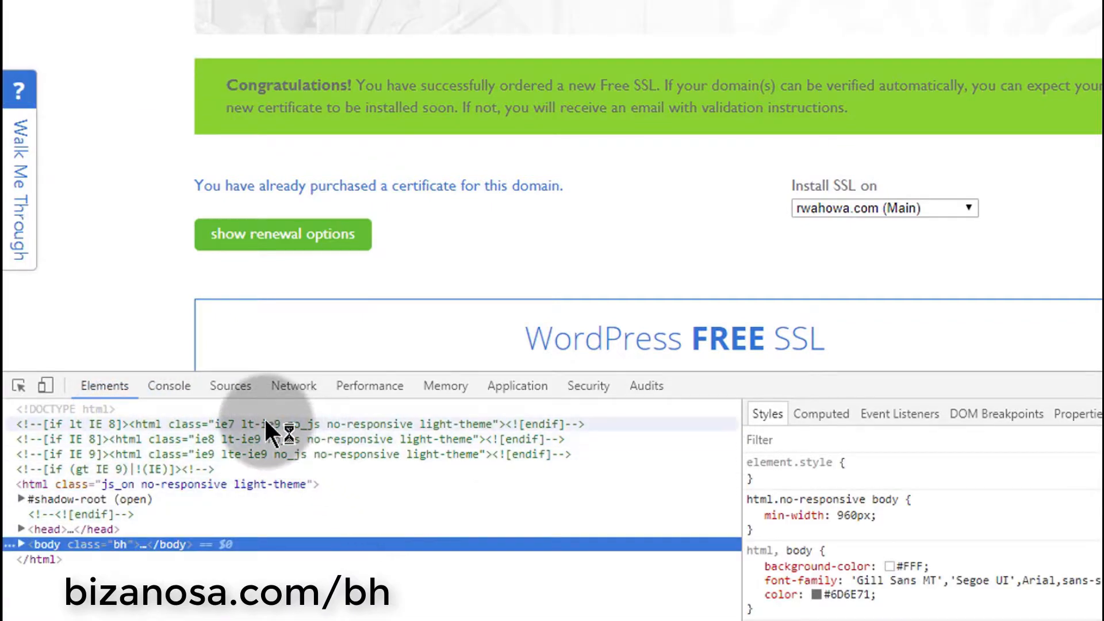
click(295, 393)
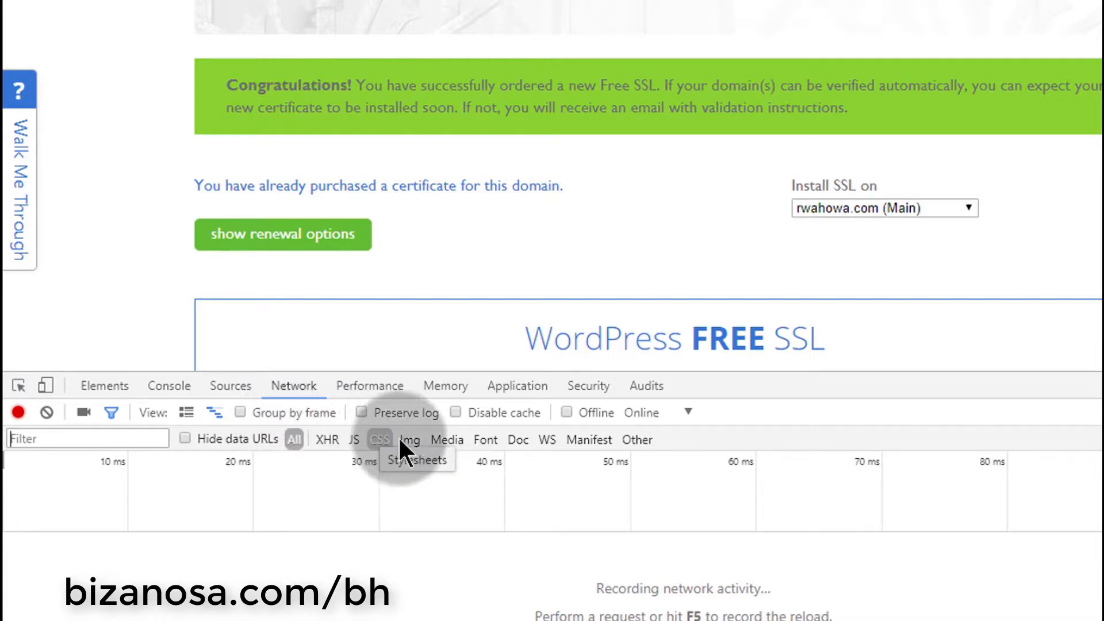
click(595, 386)
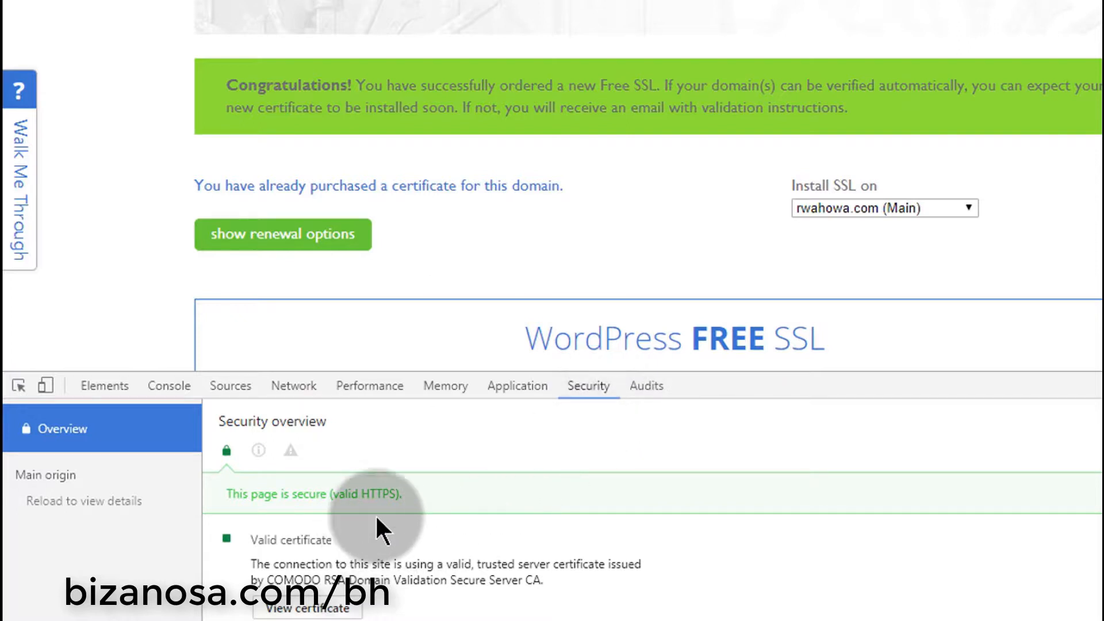
scroll(464, 528, down, 2)
scroll(464, 528, up, 2)
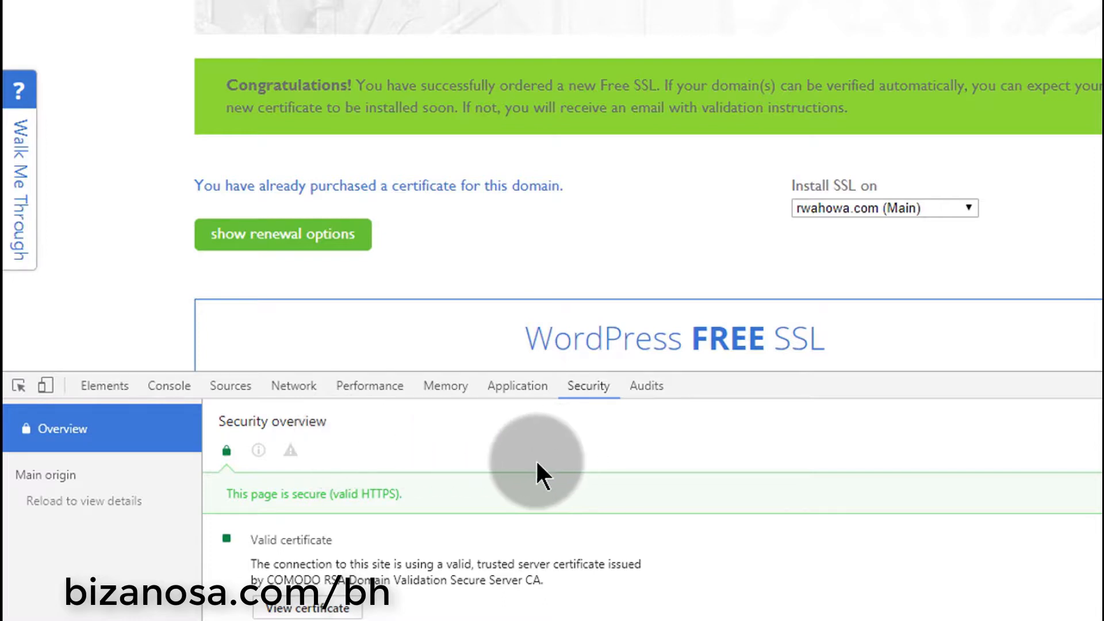
click(590, 392)
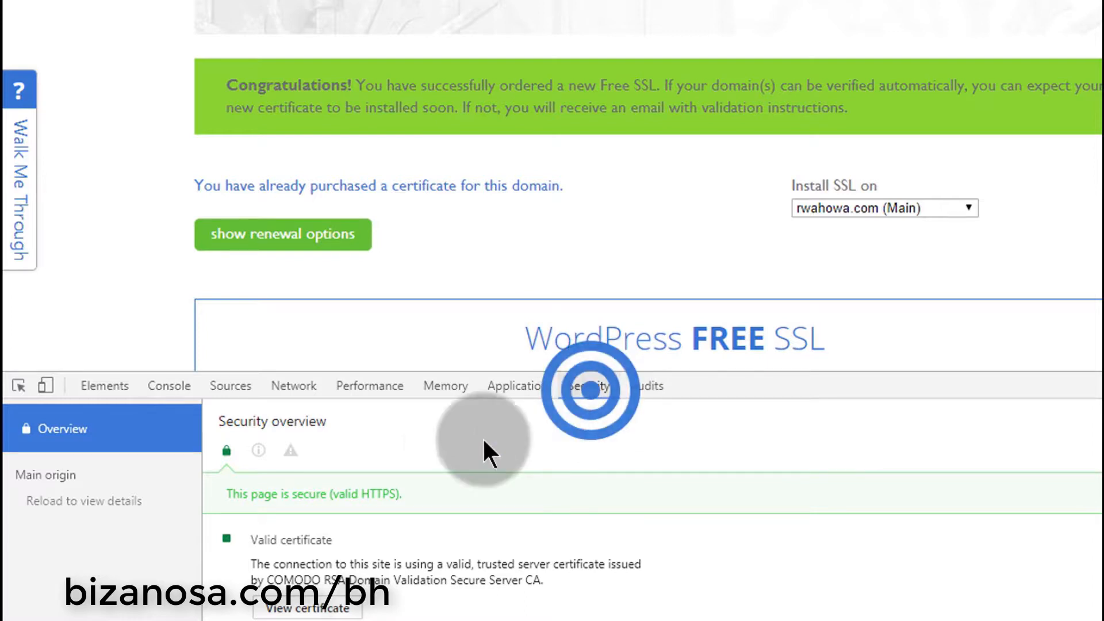
click(311, 396)
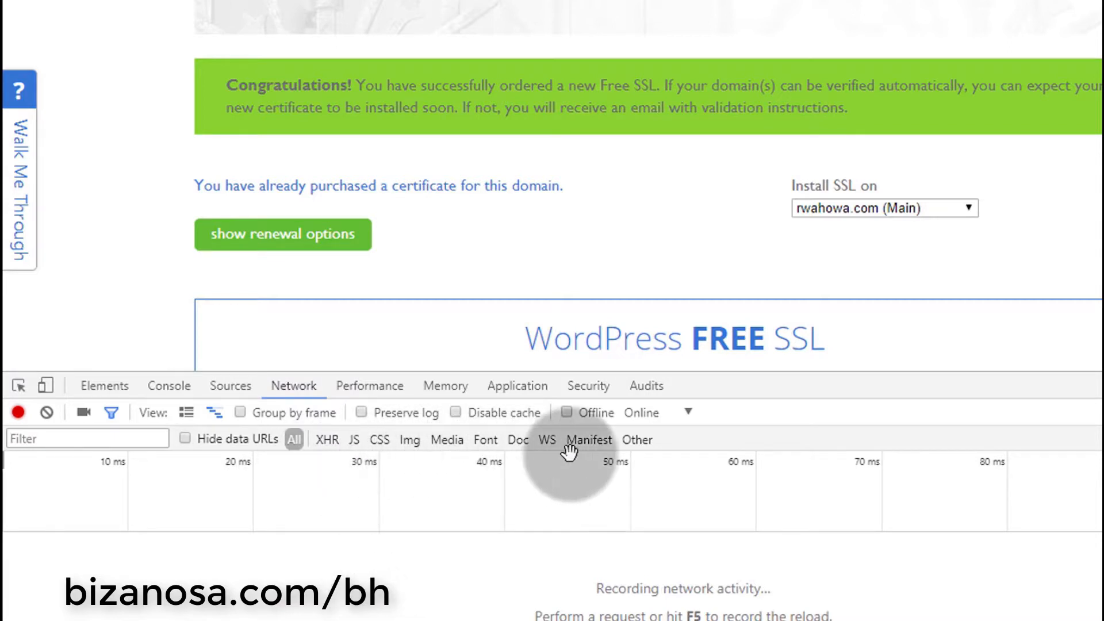
click(587, 385)
click(311, 445)
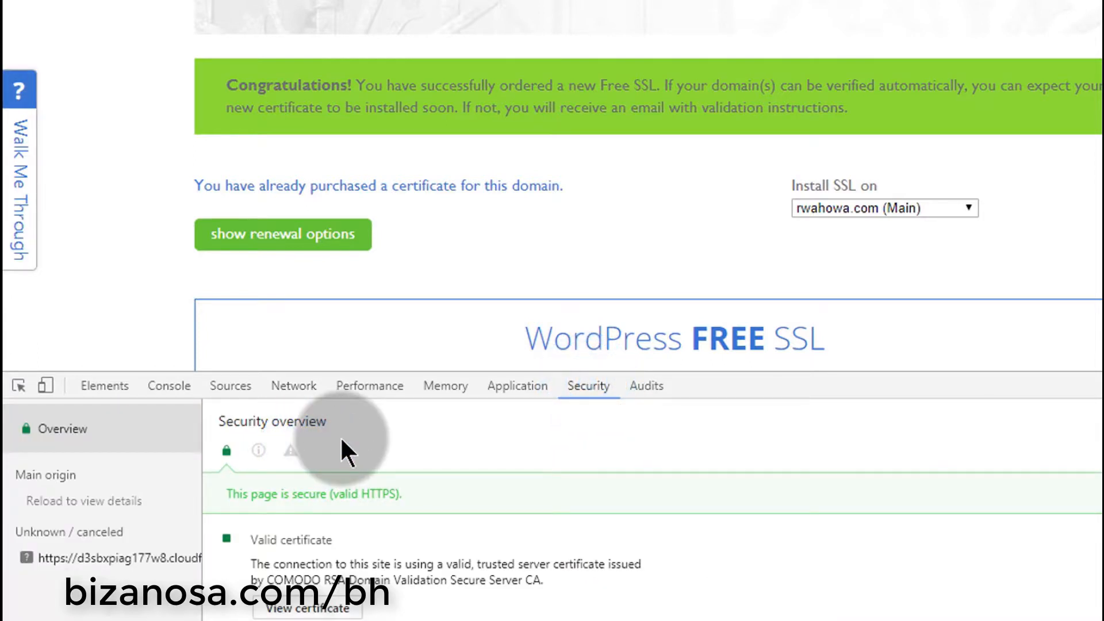
scroll(339, 436, down, 2)
scroll(340, 435, up, 2)
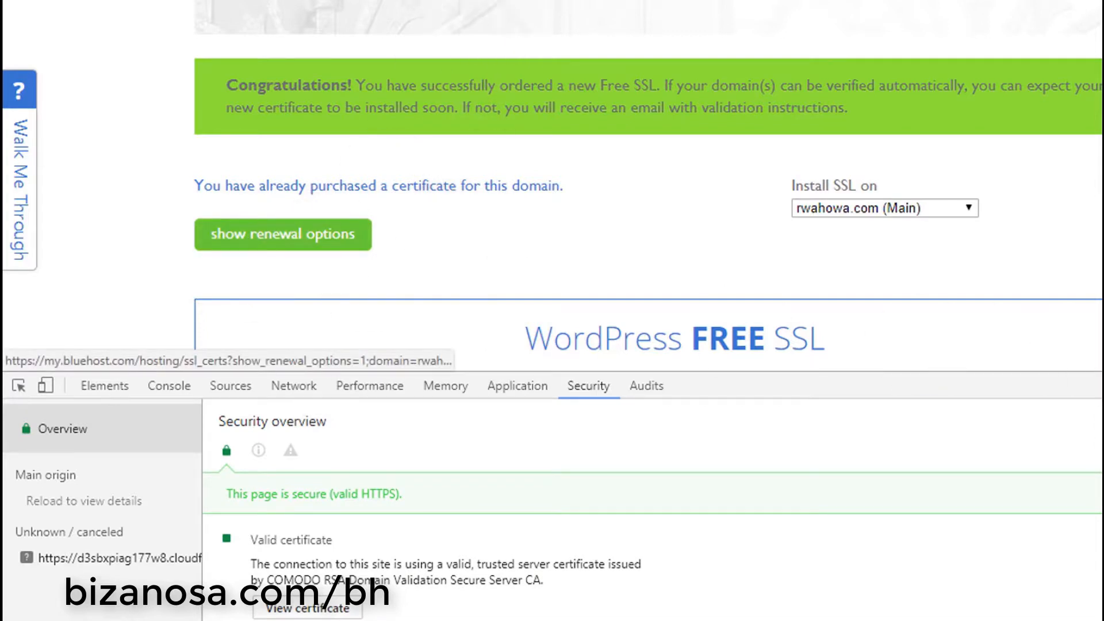
key(F12)
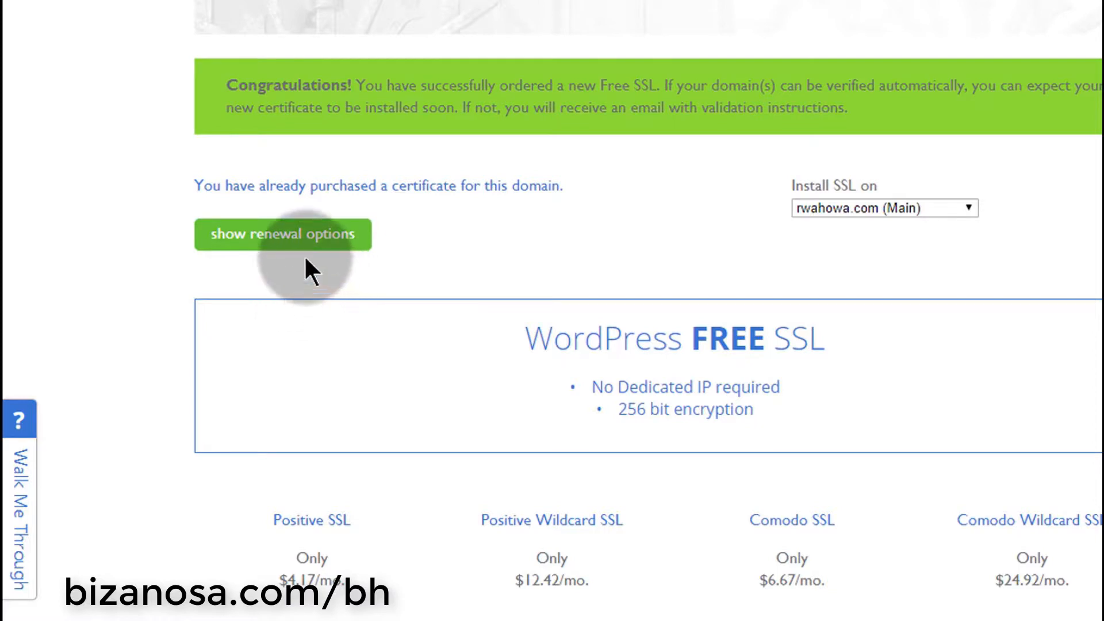
Reselect bizanosa.club (Addon) and show its renewal options, revealing the free certificate isn't installed yet.
click(288, 236)
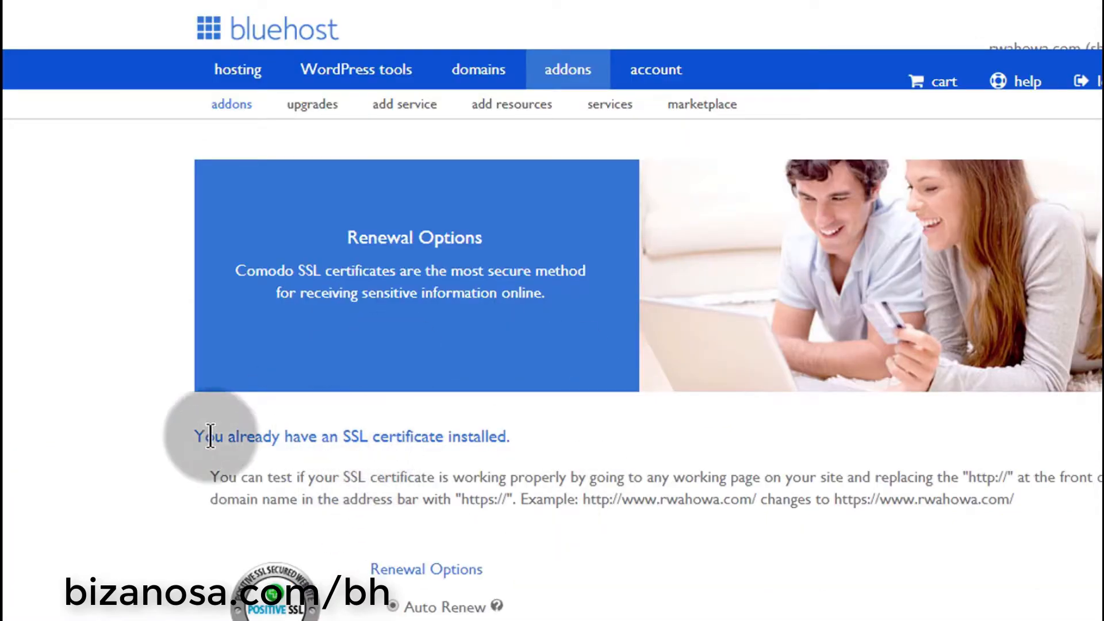
scroll(254, 449, down, 4)
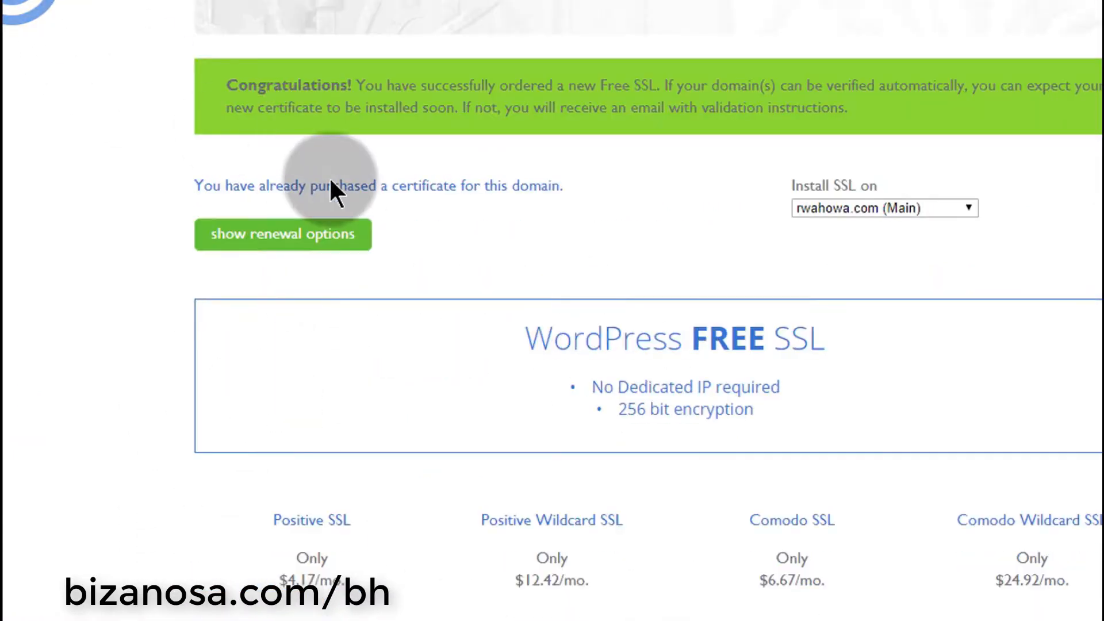
click(903, 209)
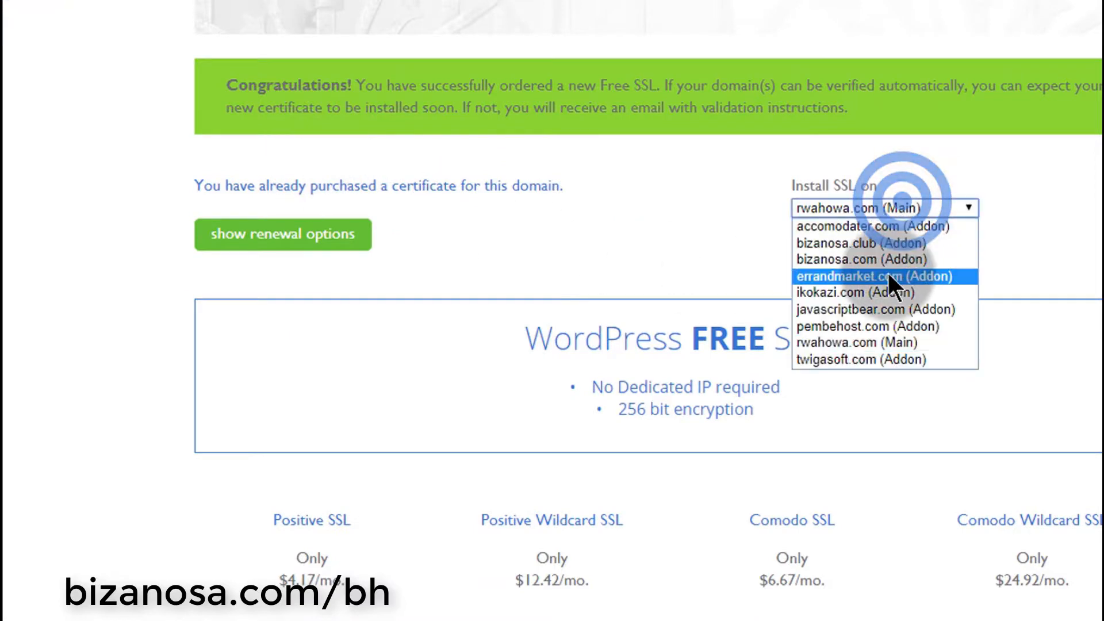
click(871, 243)
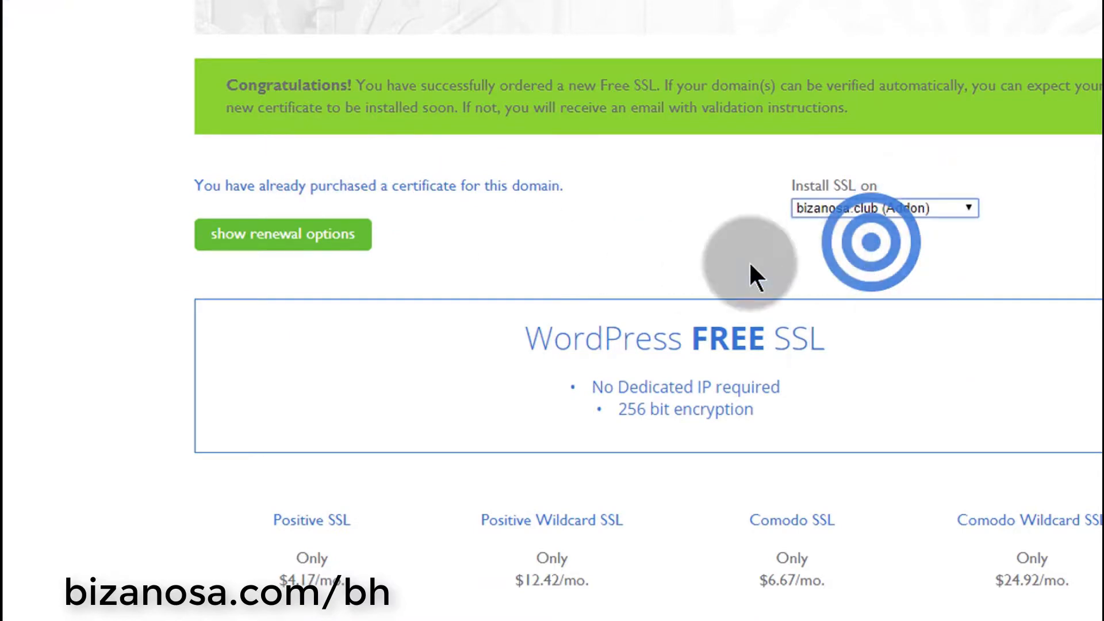
click(258, 247)
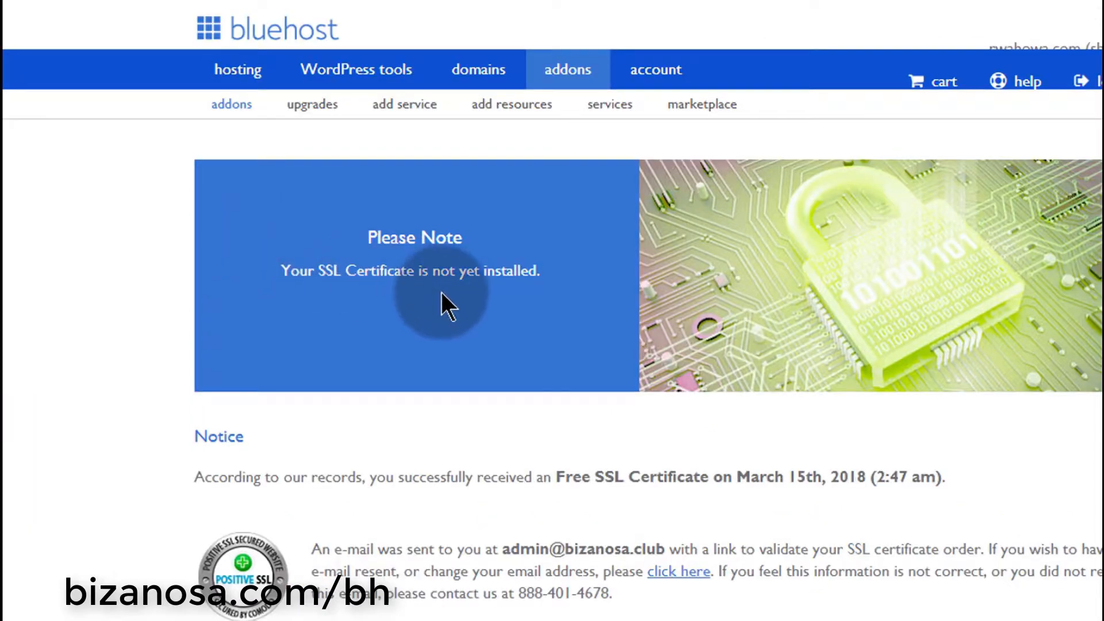
scroll(334, 301, down, 3)
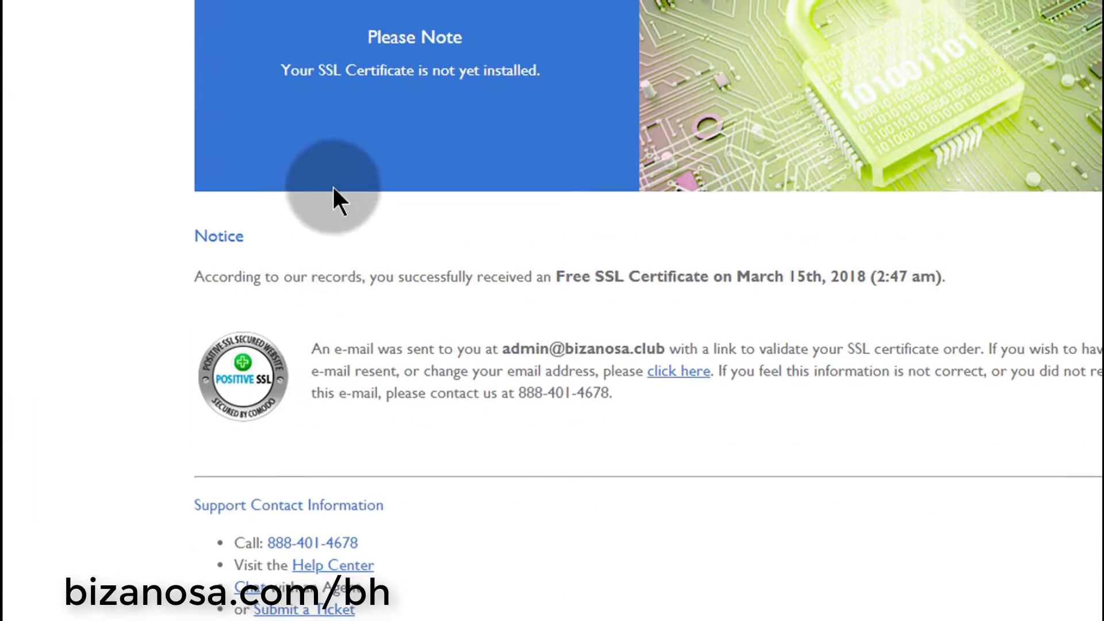
scroll(326, 172, up, 3)
drag(274, 283, 560, 278)
click(493, 372)
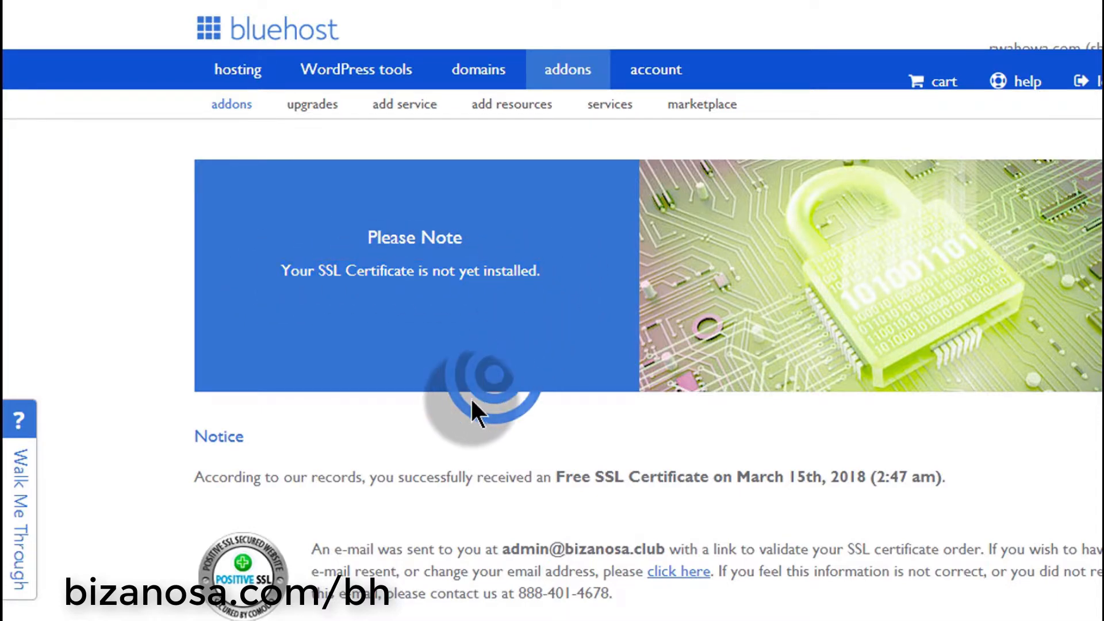
scroll(470, 397, down, 3)
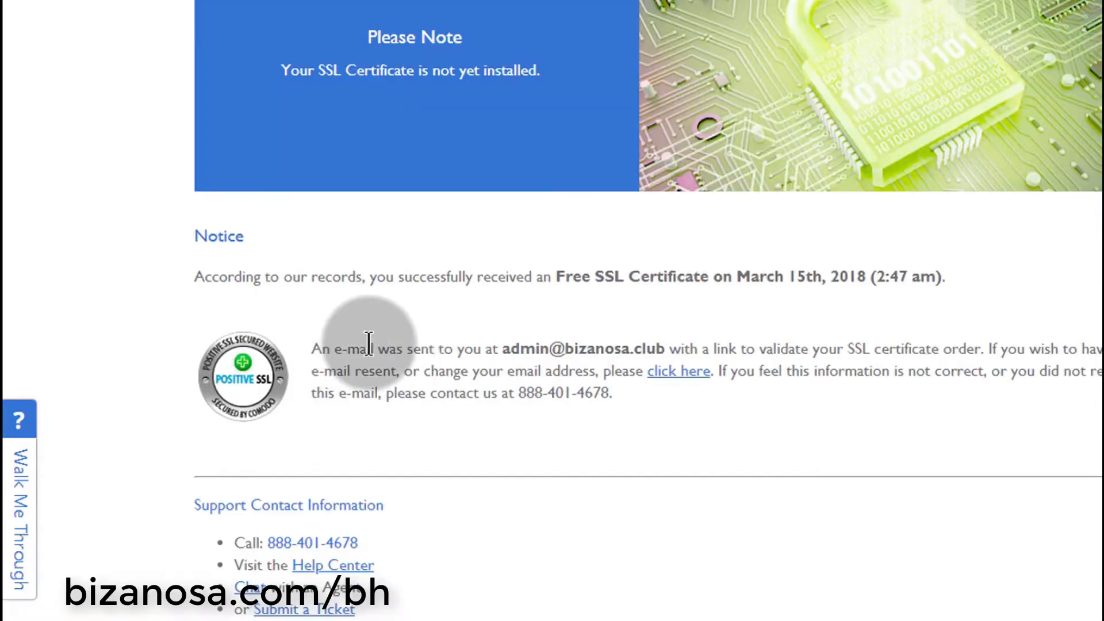
drag(500, 348, 661, 348)
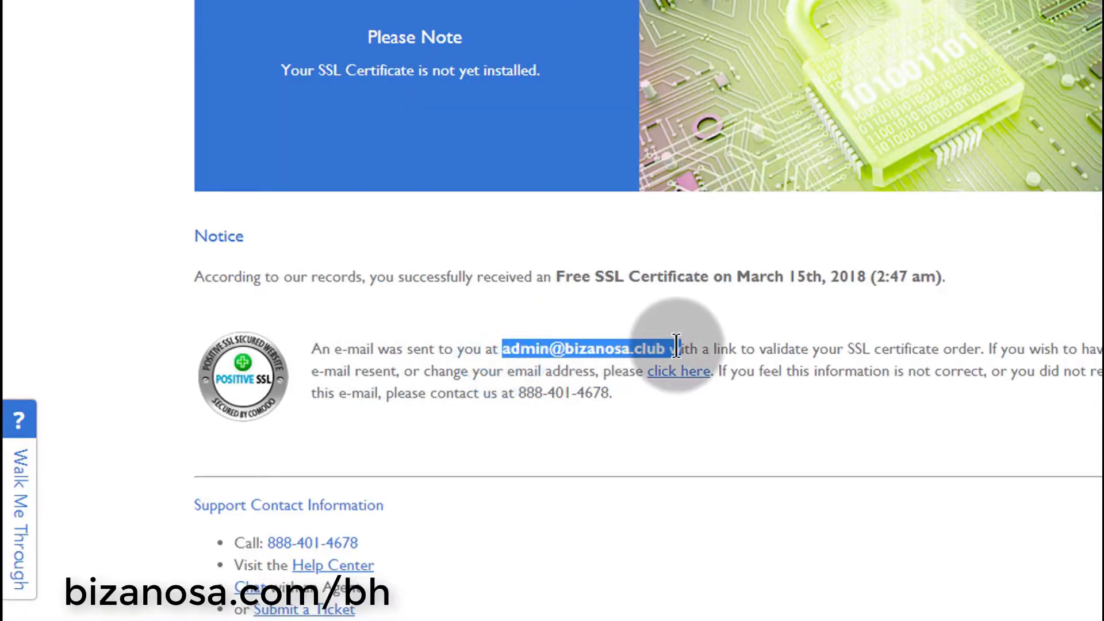
click(627, 359)
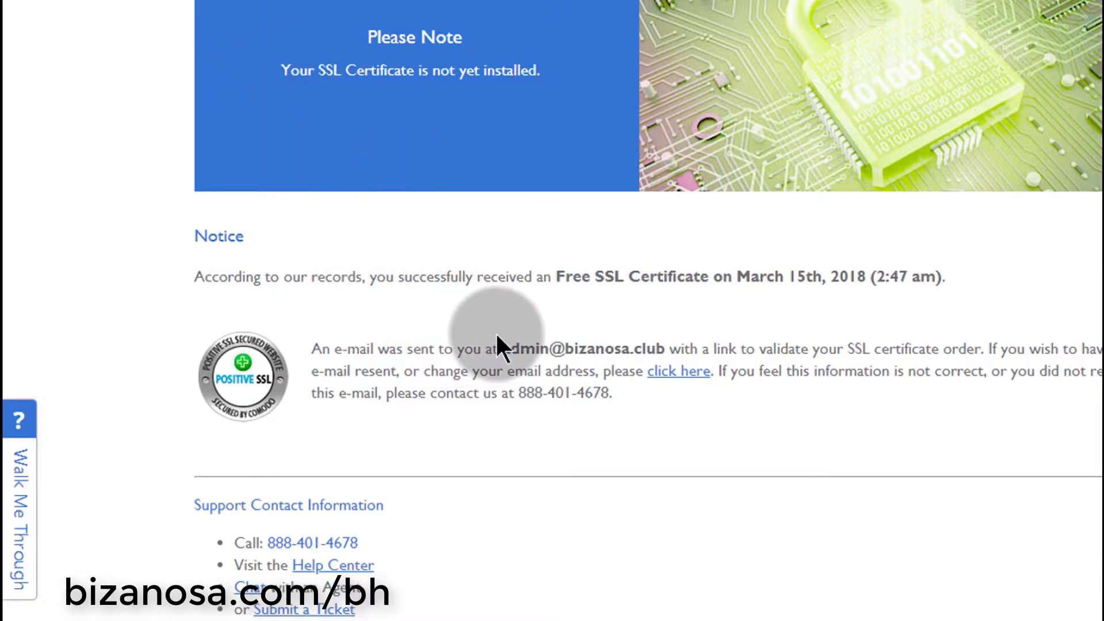
Scroll to the top and check the Secure connection details in Chrome's address bar, then dismiss them.
scroll(495, 324, up, 3)
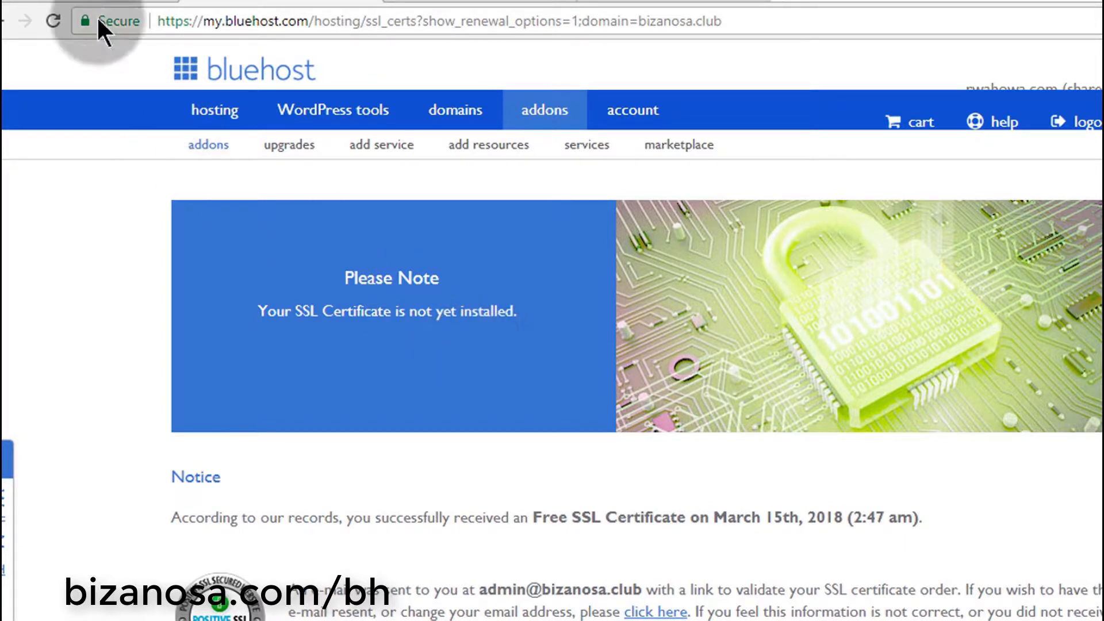
click(134, 20)
click(80, 267)
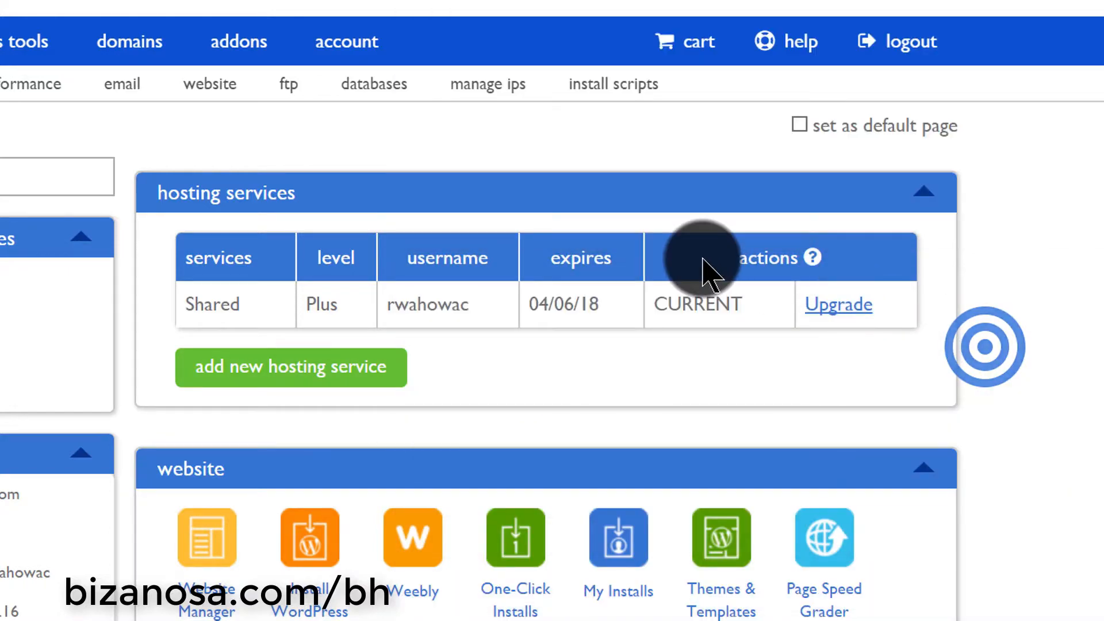
scroll(708, 270, down, 8)
scroll(705, 271, down, 5)
scroll(706, 270, up, 15)
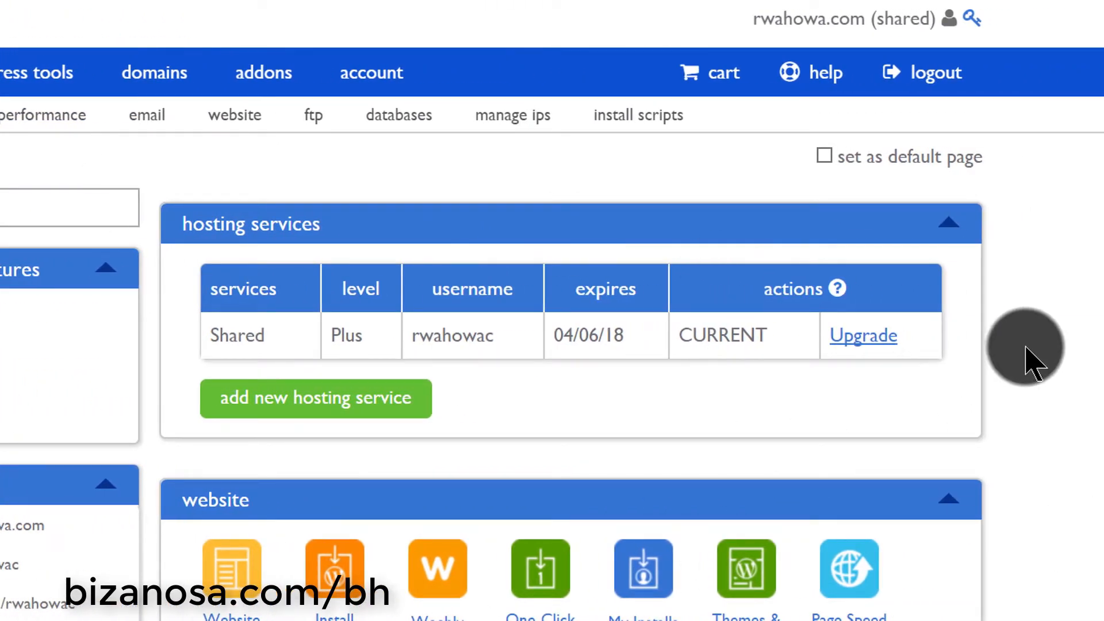
scroll(1028, 356, down, 5)
scroll(1029, 362, down, 7)
scroll(1032, 362, down, 8)
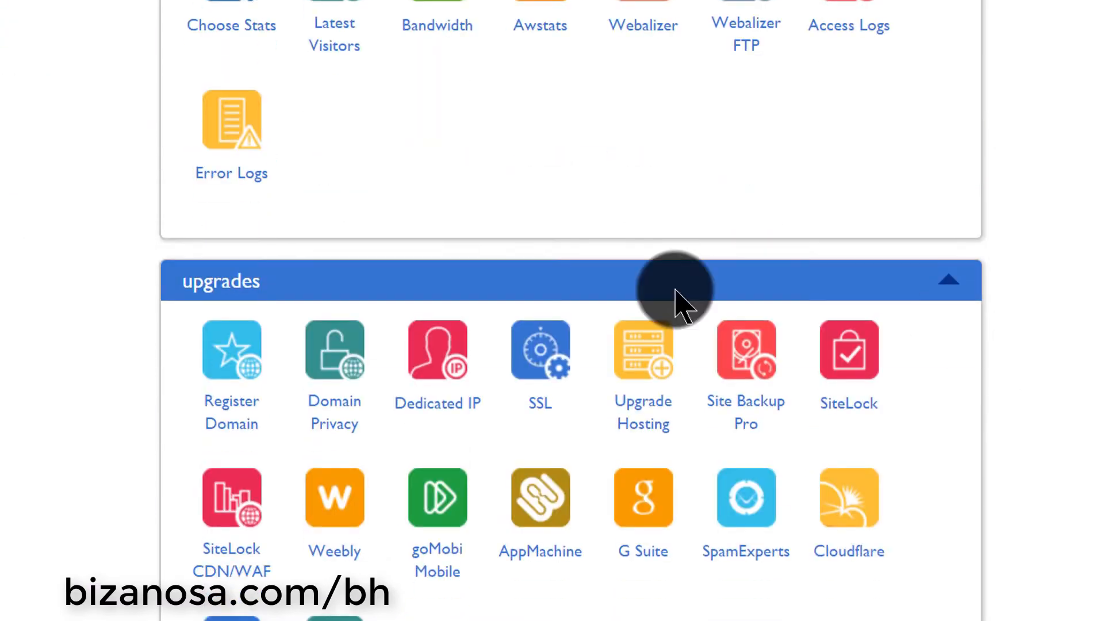
scroll(1042, 345, down, 8)
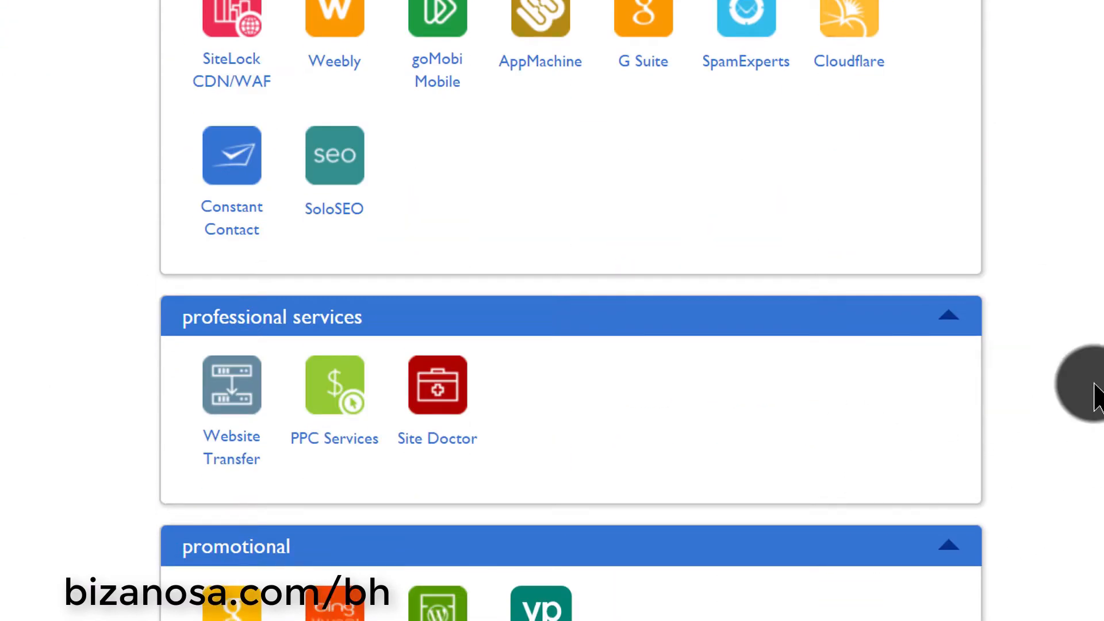
scroll(1091, 387, down, 15)
scroll(1091, 387, down, 10)
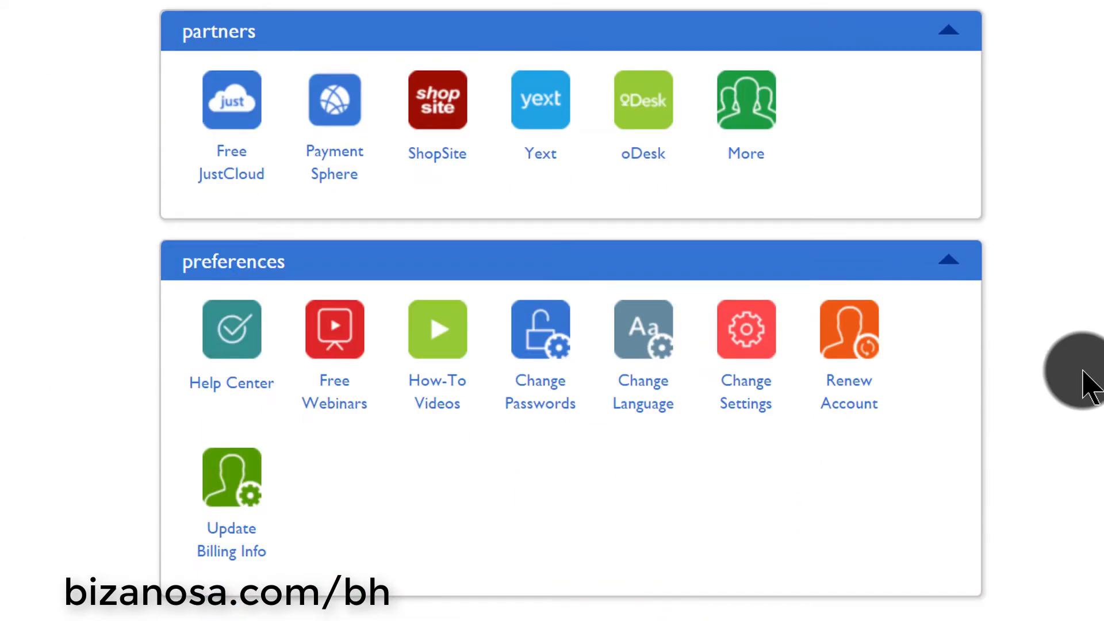
scroll(1091, 387, up, 20)
scroll(1089, 387, up, 20)
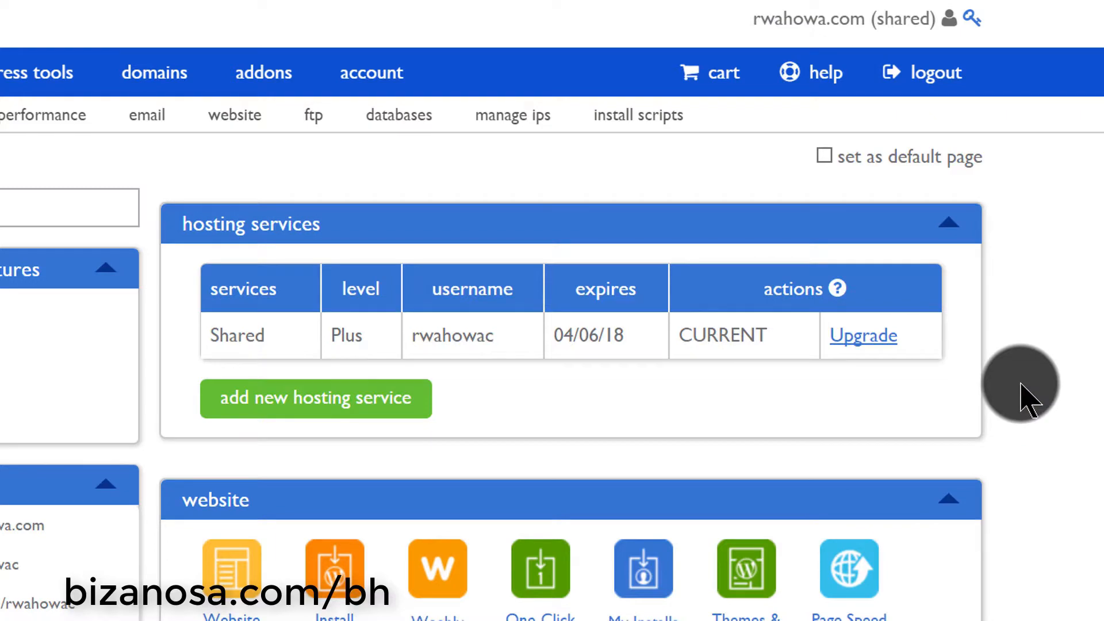
Scroll to the domains section and go to the Domain Manager page.
scroll(1026, 401, down, 10)
scroll(1029, 400, down, 20)
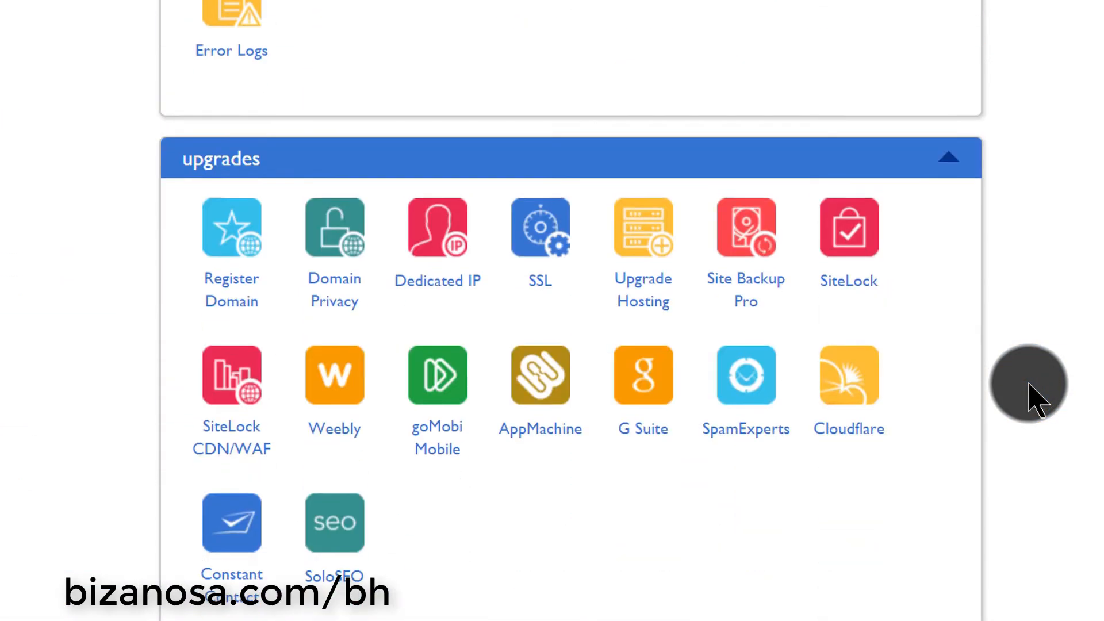
scroll(1035, 400, down, 20)
scroll(1034, 401, down, 10)
scroll(1035, 400, up, 15)
scroll(1035, 401, up, 20)
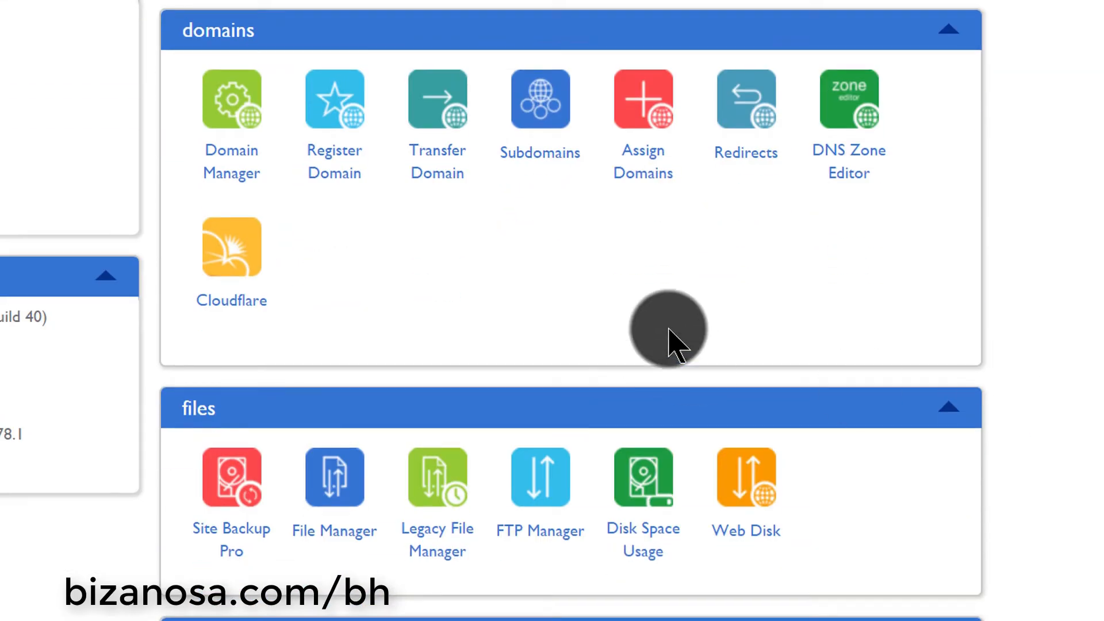
click(240, 164)
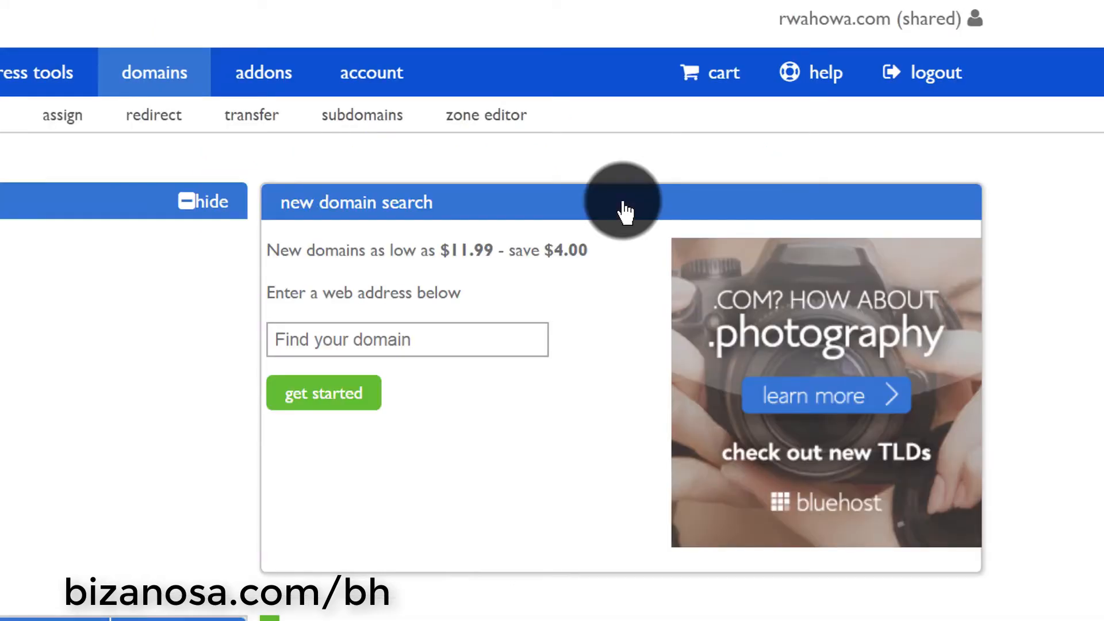
Select bizanosa.club in the domain list and try to unassign it from the hosting account.
scroll(144, 347, down, 5)
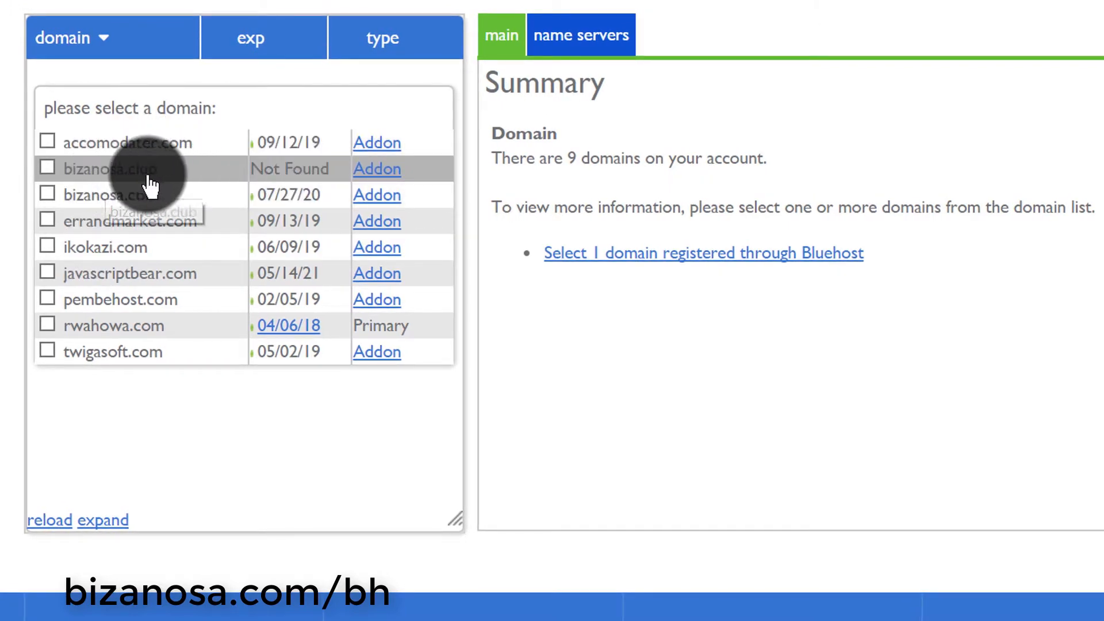
click(117, 172)
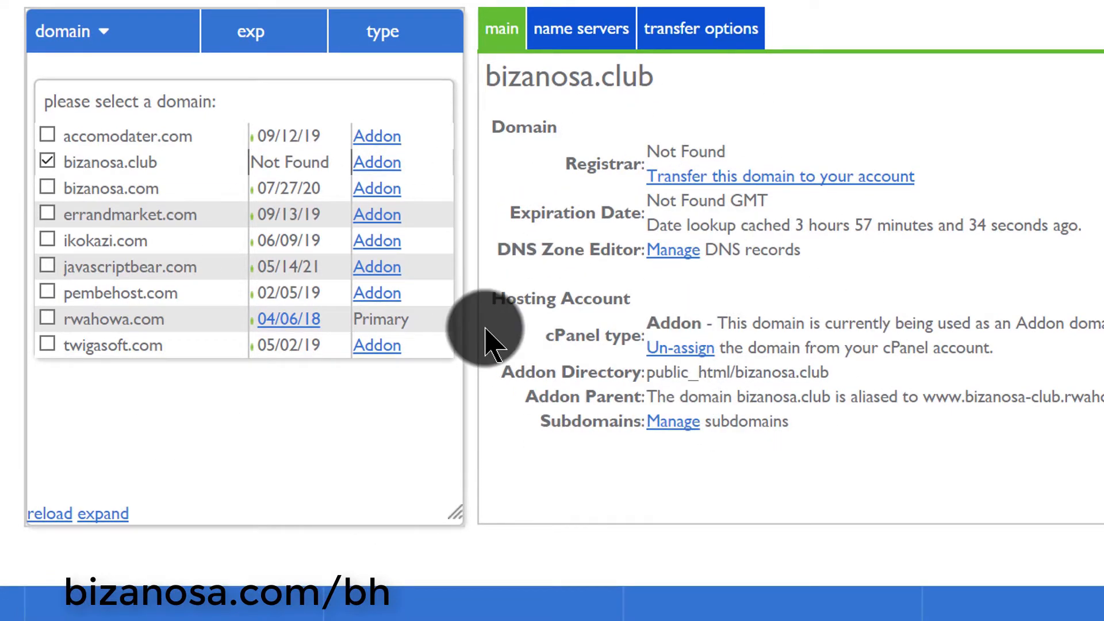
click(670, 359)
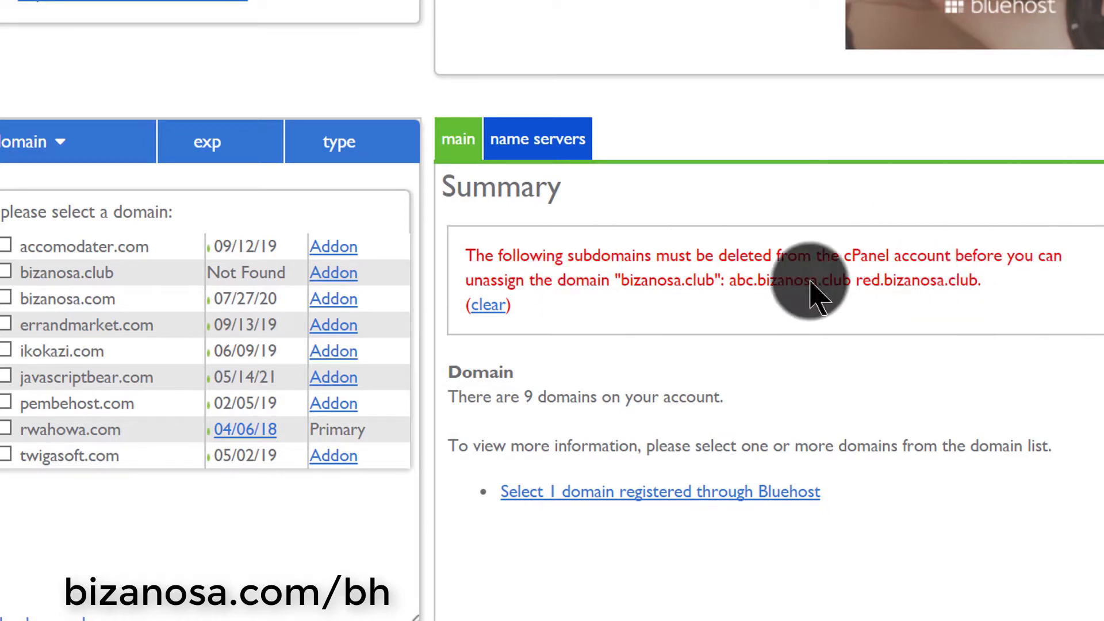
Scroll up to read the warning that abc.bizanosa.club and red.bizanosa.club must be deleted first.
scroll(126, 417, up, 2)
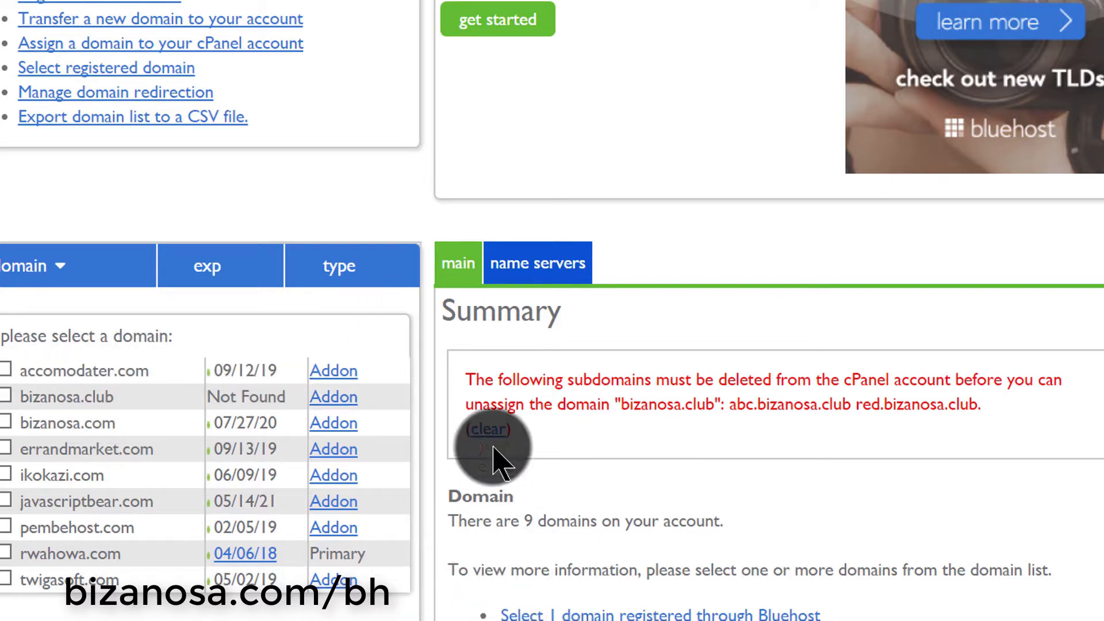
Load bizanosa.club's details, showing it as an Addon domain in public_html/bizanosa.club.
click(248, 397)
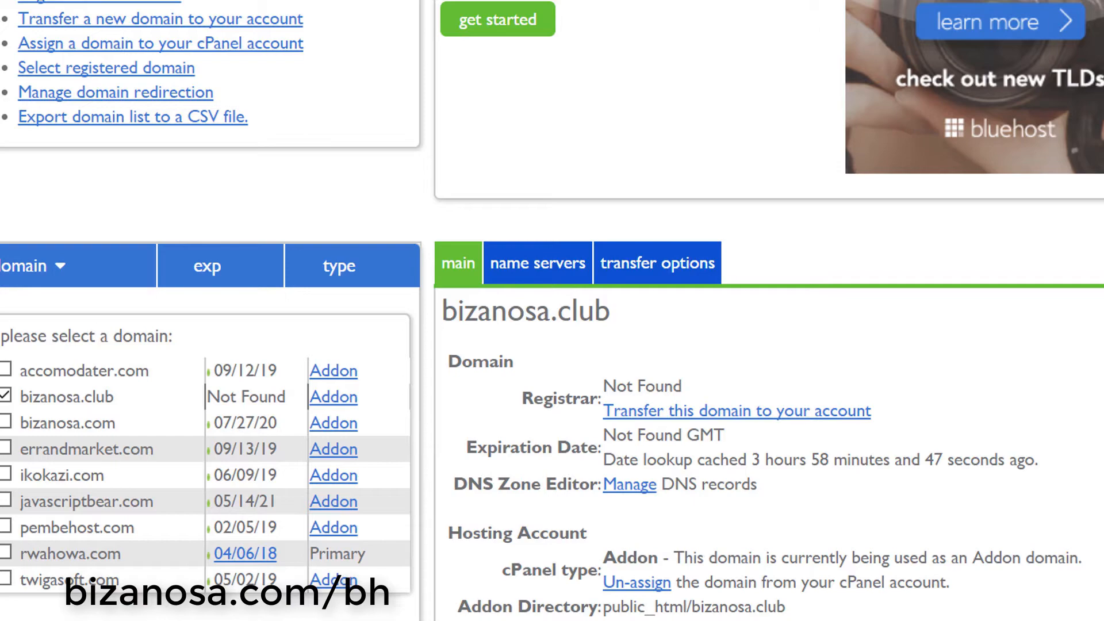
scroll(552, 310, up, 4)
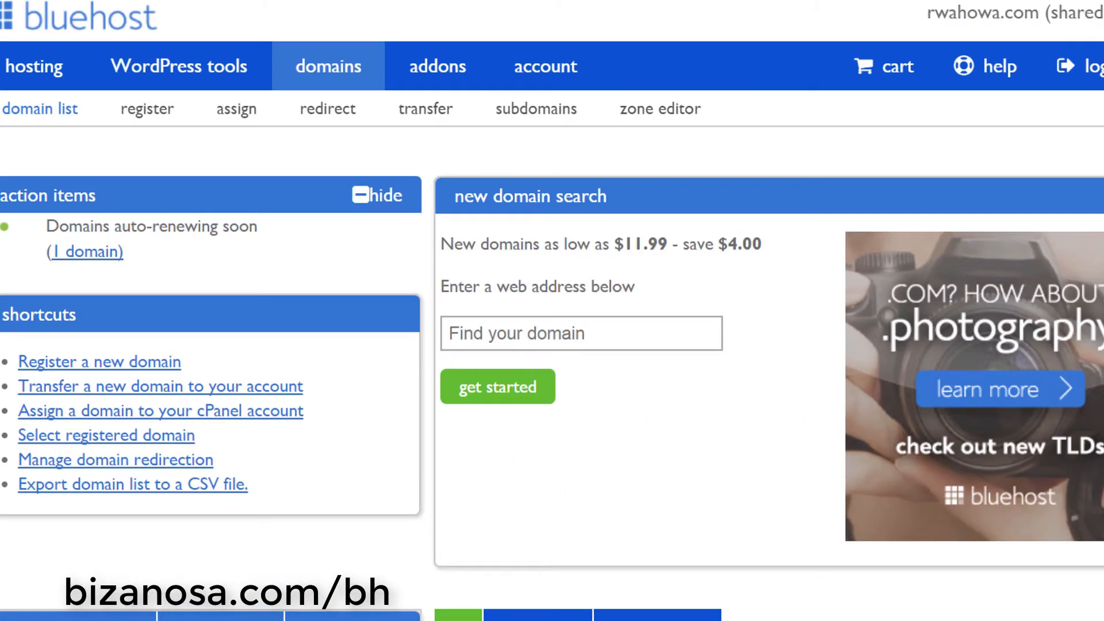
scroll(552, 311, down, 6)
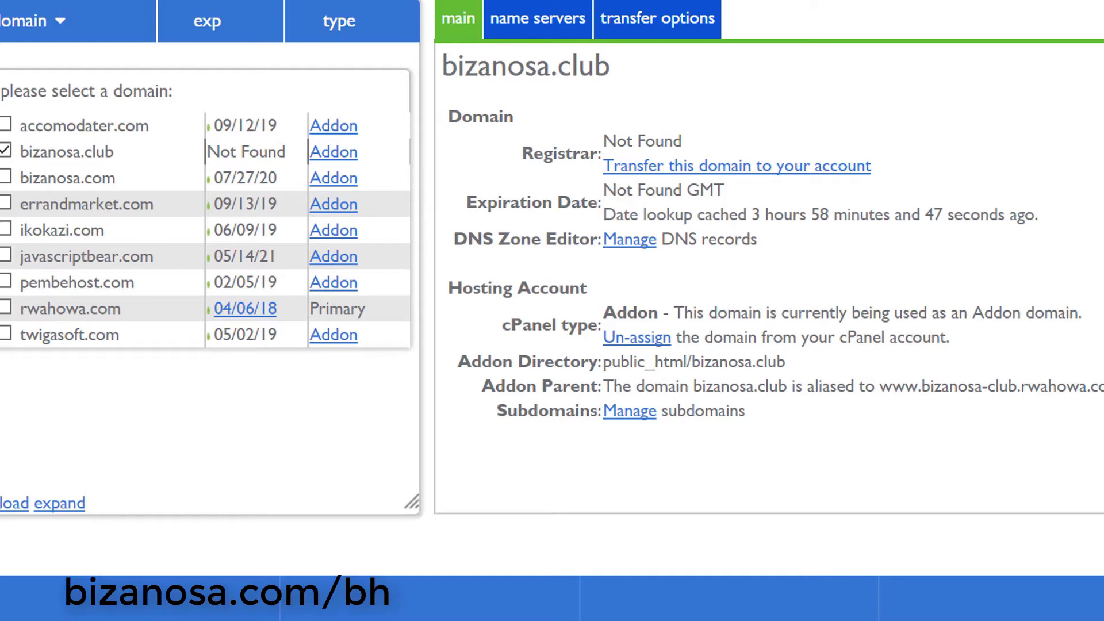
scroll(552, 310, up, 6)
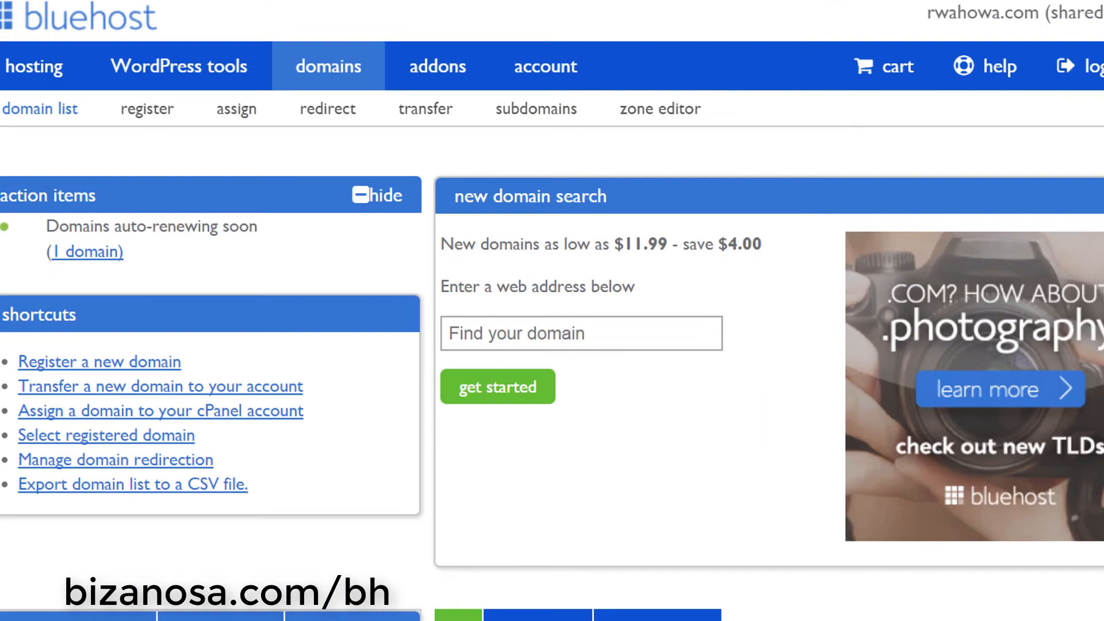